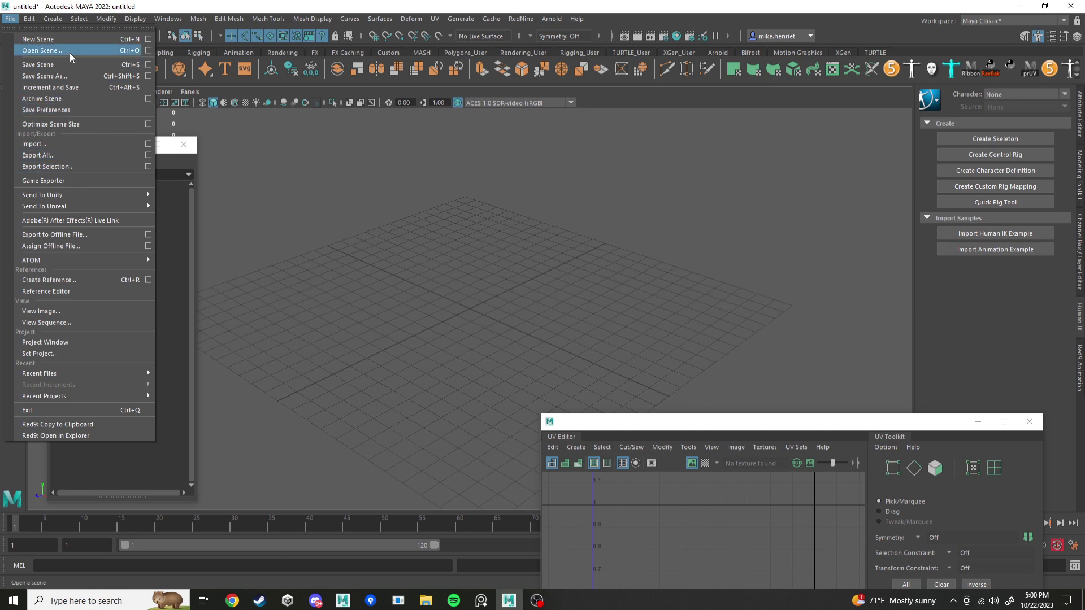
# Open the Import dialog and browse to the Downloads folder.
pyautogui.click(35, 144)
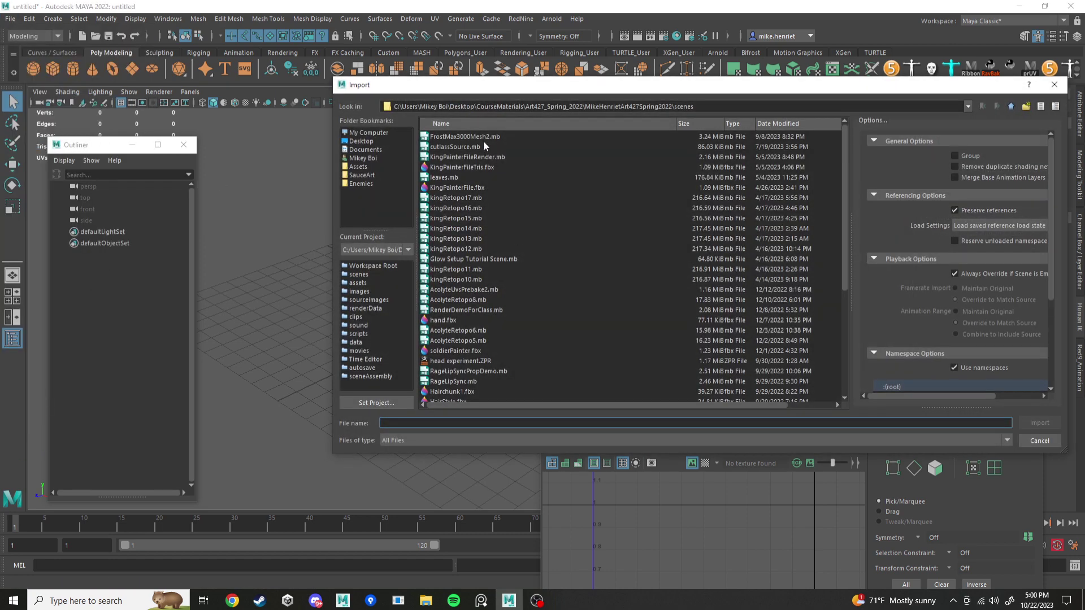
pyautogui.click(360, 142)
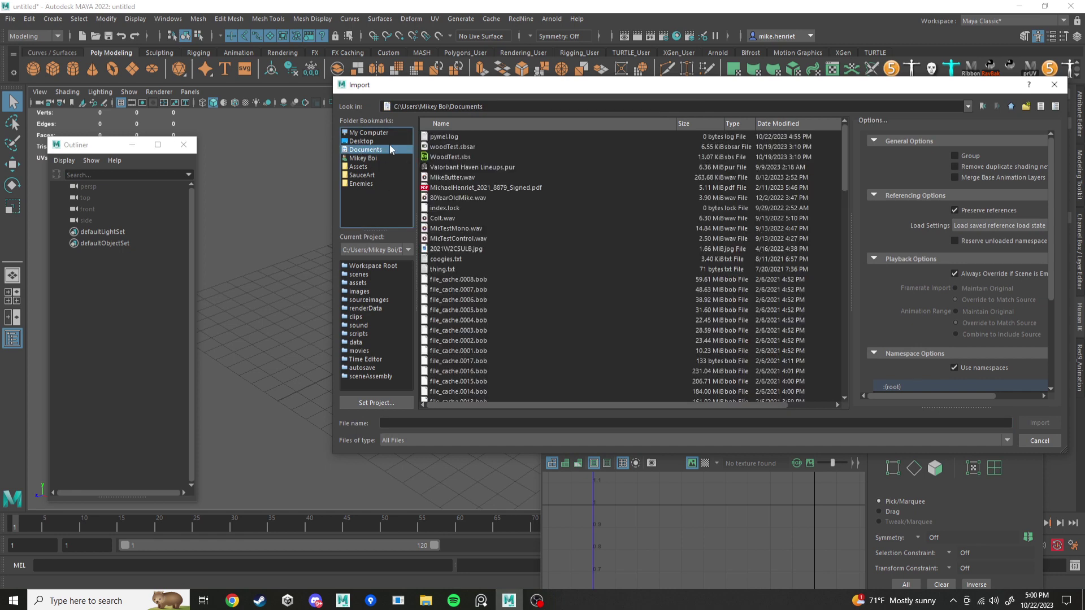
pyautogui.click(372, 149)
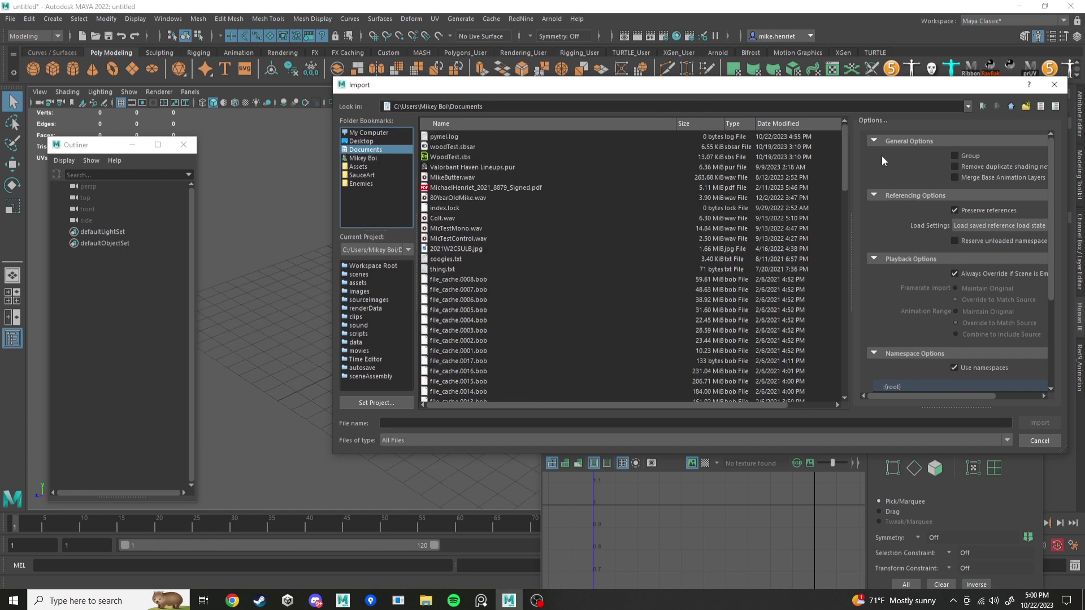
pyautogui.click(1010, 107)
pyautogui.doubleClick(444, 240)
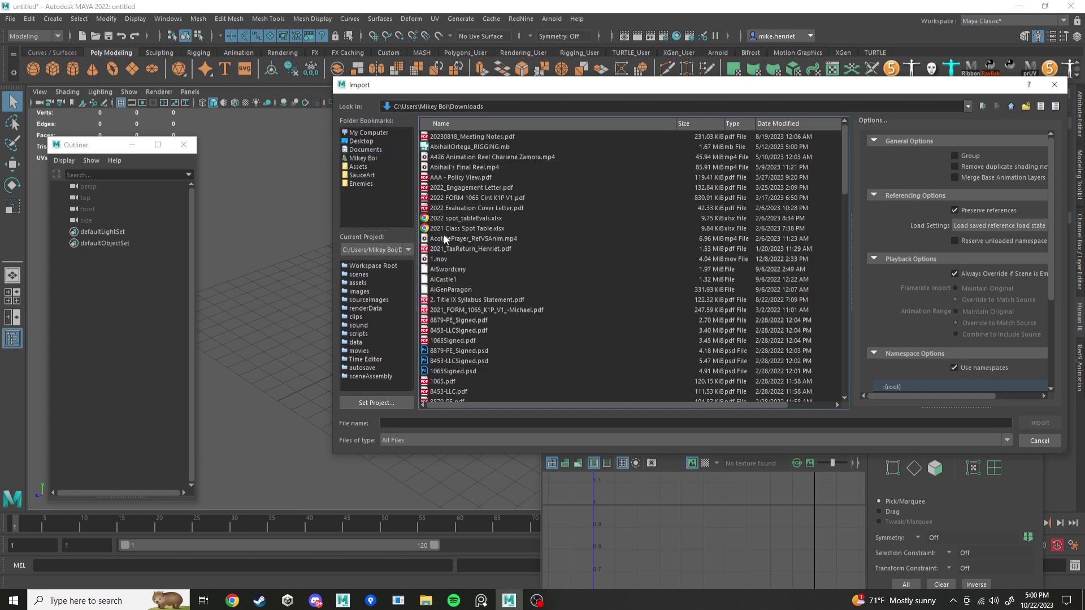
# Sort the files by modification date with the newest first and import ShieldLowPolyUVStart.fbx into the scene.
pyautogui.click(789, 125)
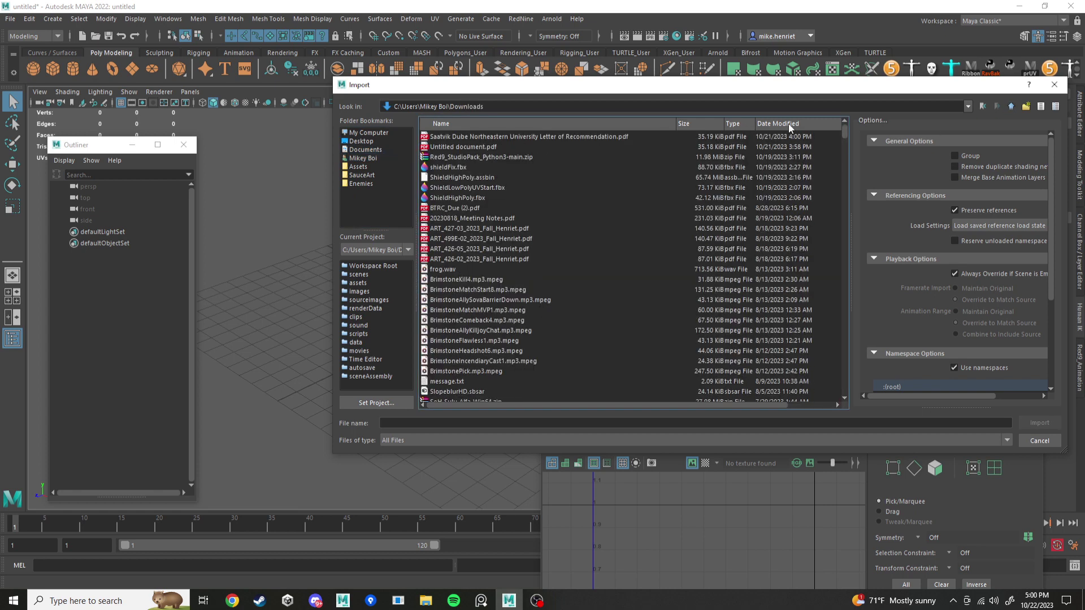
pyautogui.click(789, 124)
pyautogui.click(789, 124)
pyautogui.doubleClick(458, 187)
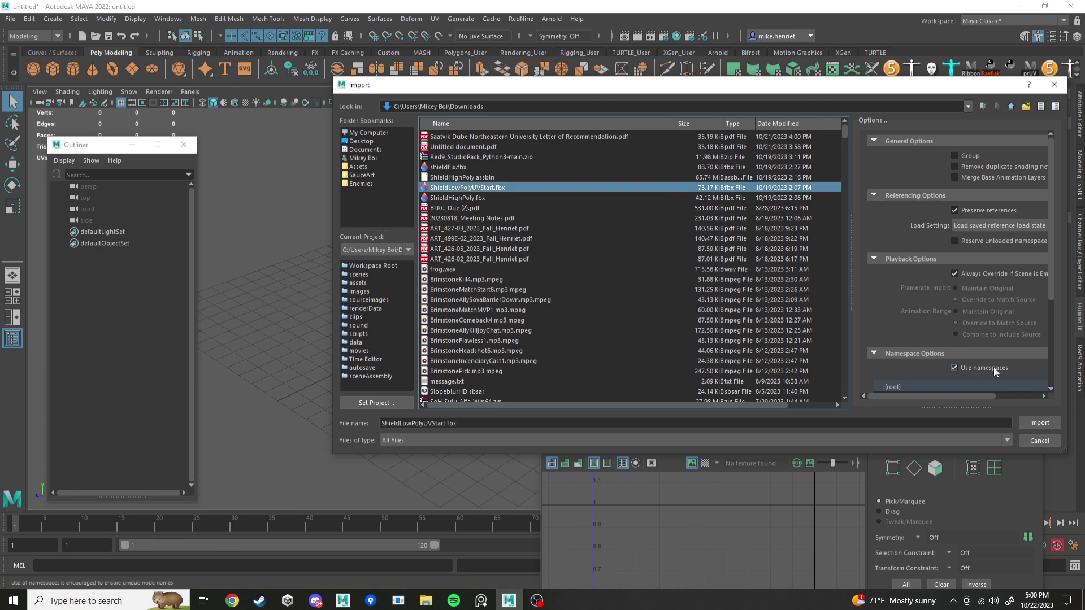
pyautogui.press('f')
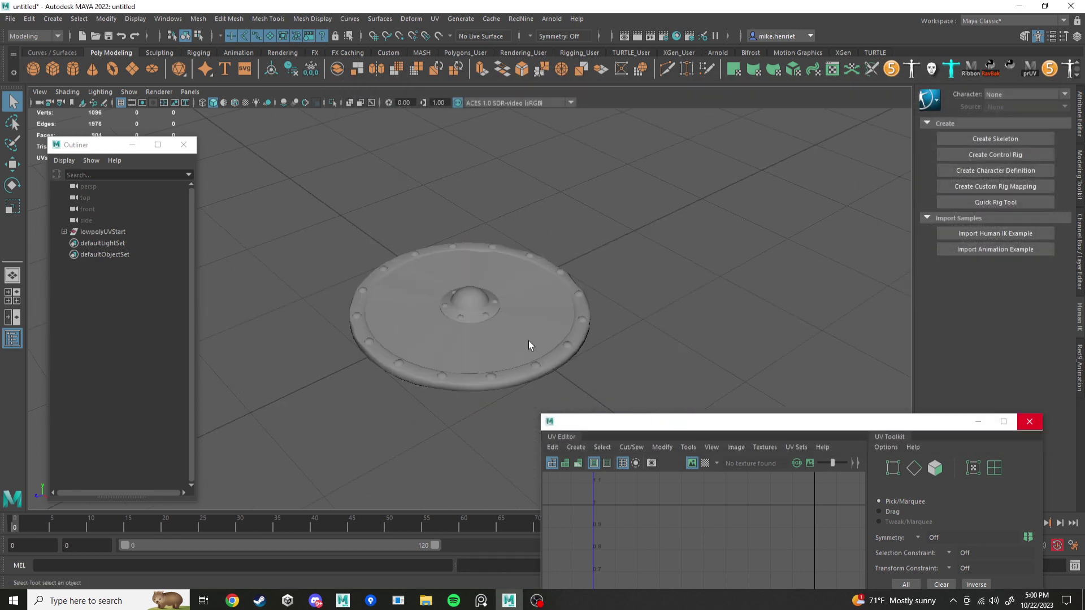
# Select all the shield's meshes in the viewport and reposition the Outliner lower so the polygon counts are uncovered.
pyautogui.click(551, 337)
pyautogui.keyDown('alt'); pyautogui.moveTo(629, 364); pyautogui.dragTo(602, 368); pyautogui.keyUp('alt')
pyautogui.click(678, 396)
pyautogui.moveTo(681, 398); pyautogui.dragTo(379, 219)
pyautogui.moveTo(112, 148); pyautogui.dragTo(126, 275)
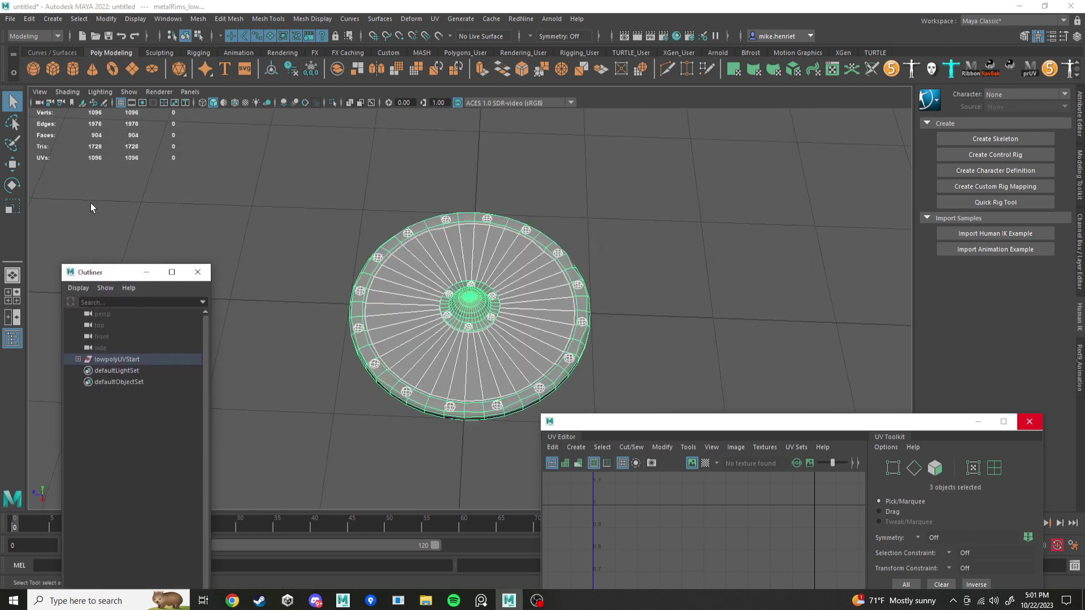
# Expand the lowpolyUVStart group and select wood_low, metalRims_low and rivets_low in turn to check which shield parts each covers.
pyautogui.keyDown('alt'); pyautogui.moveTo(90, 208); pyautogui.dragTo(363, 253); pyautogui.keyUp('alt')
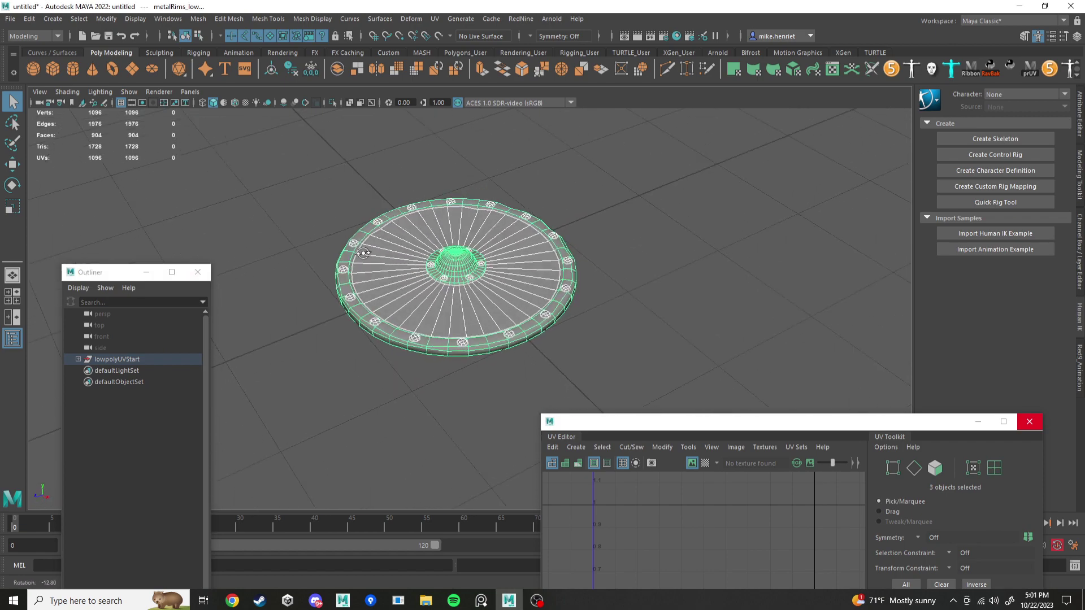
pyautogui.scroll(5, 395, 281)
pyautogui.keyDown('alt'); pyautogui.moveTo(440, 282); pyautogui.dragTo(358, 273); pyautogui.keyUp('alt')
pyautogui.click(78, 359)
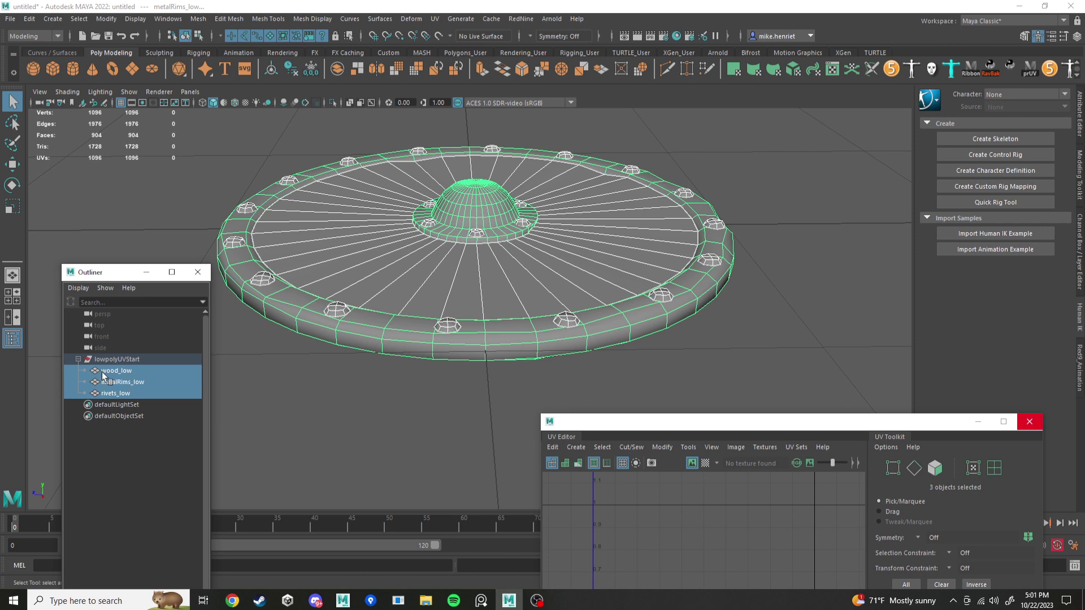
pyautogui.click(113, 373)
pyautogui.click(123, 385)
pyautogui.click(121, 393)
pyautogui.click(119, 382)
pyautogui.click(118, 373)
pyautogui.click(120, 384)
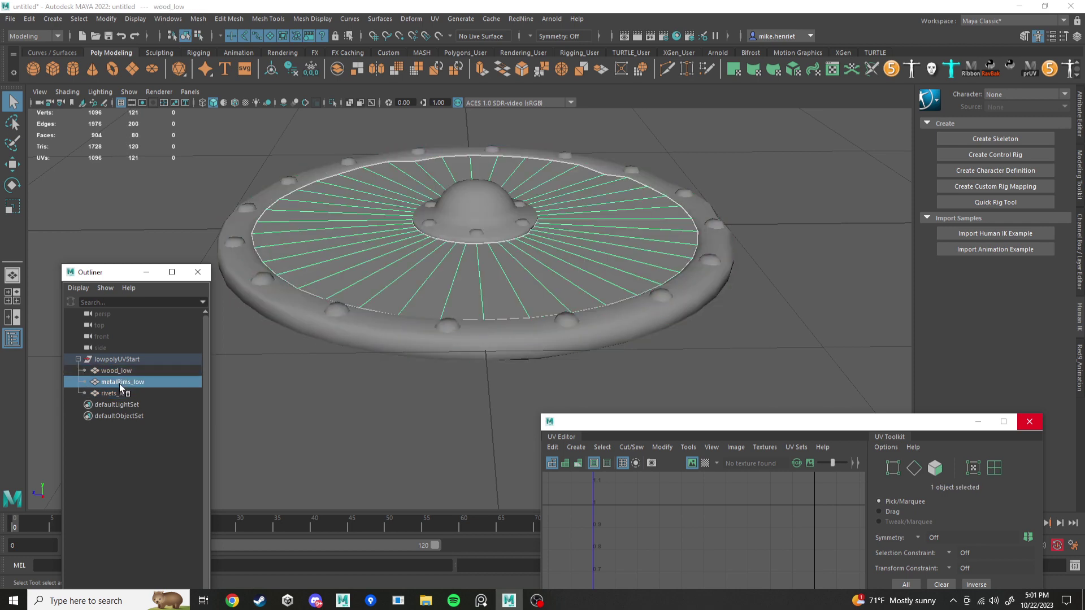
pyautogui.click(121, 394)
pyautogui.click(121, 382)
pyautogui.click(120, 371)
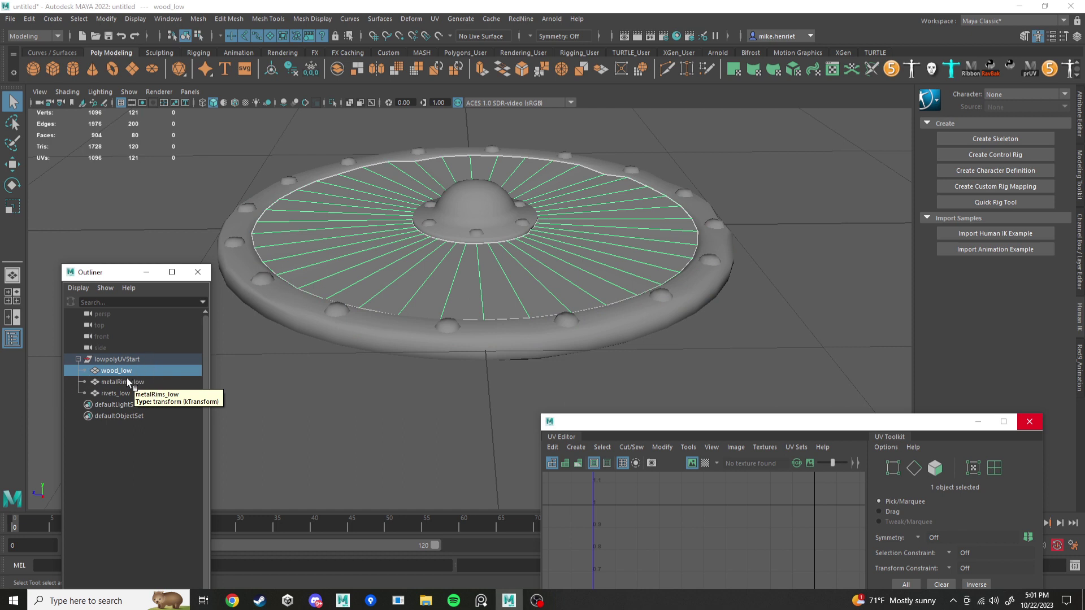
pyautogui.click(127, 384)
pyautogui.click(110, 394)
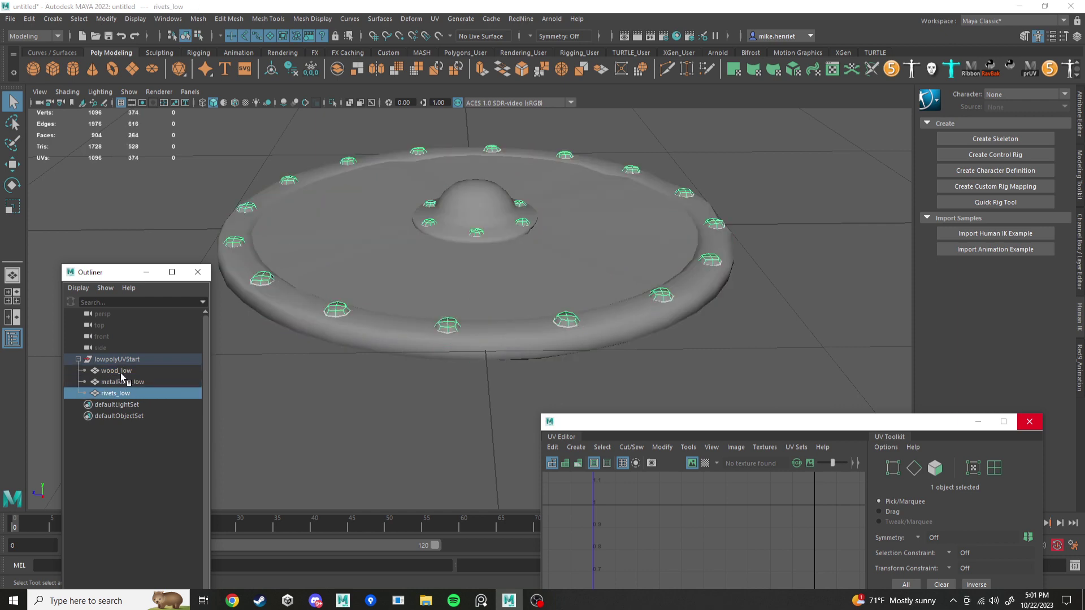
pyautogui.click(121, 373)
pyautogui.click(124, 383)
pyautogui.click(112, 372)
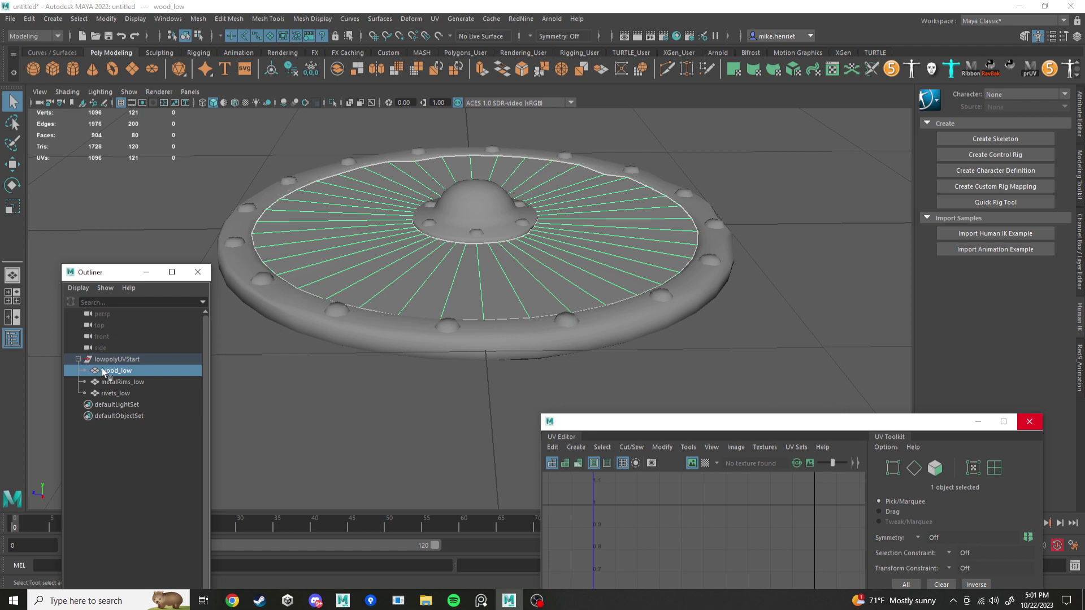
pyautogui.press('Up')
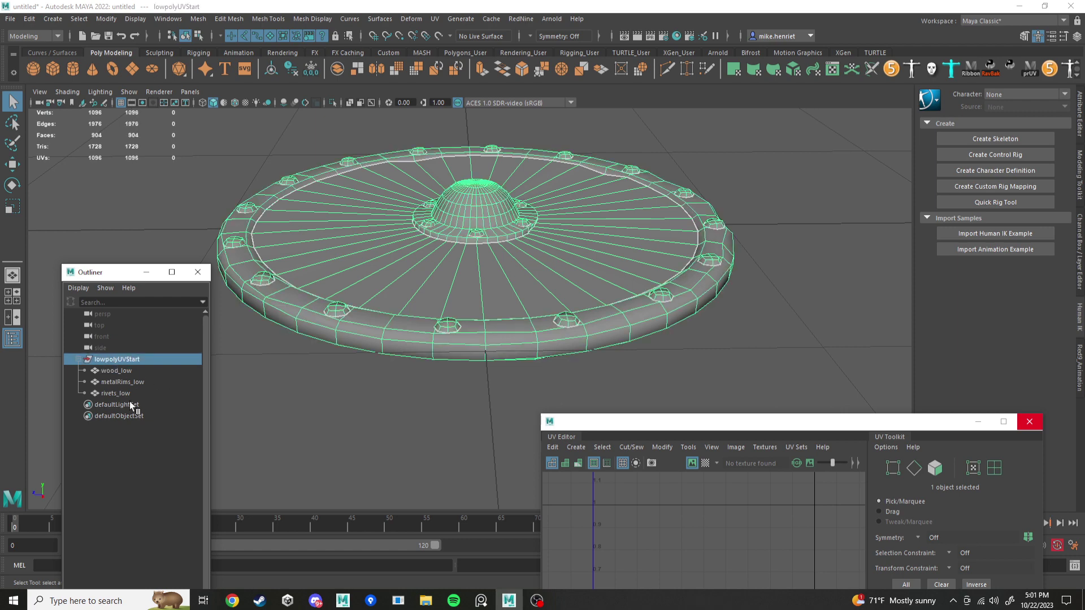
# Import ShieldHighPoly.fbx from the Downloads folder into the same scene.
pyautogui.click(10, 19)
pyautogui.click(77, 149)
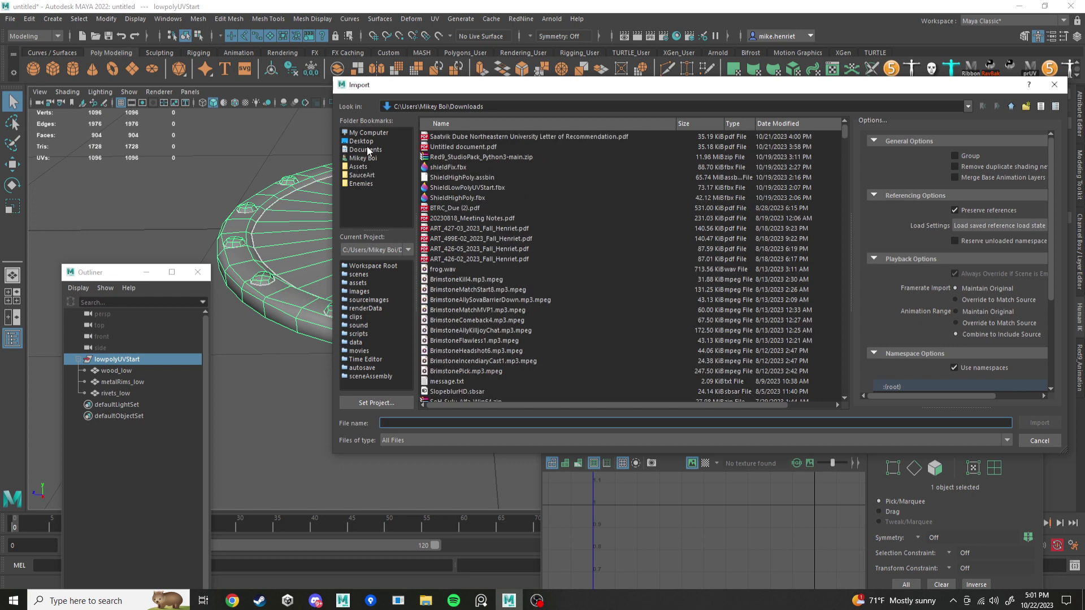
pyautogui.click(472, 198)
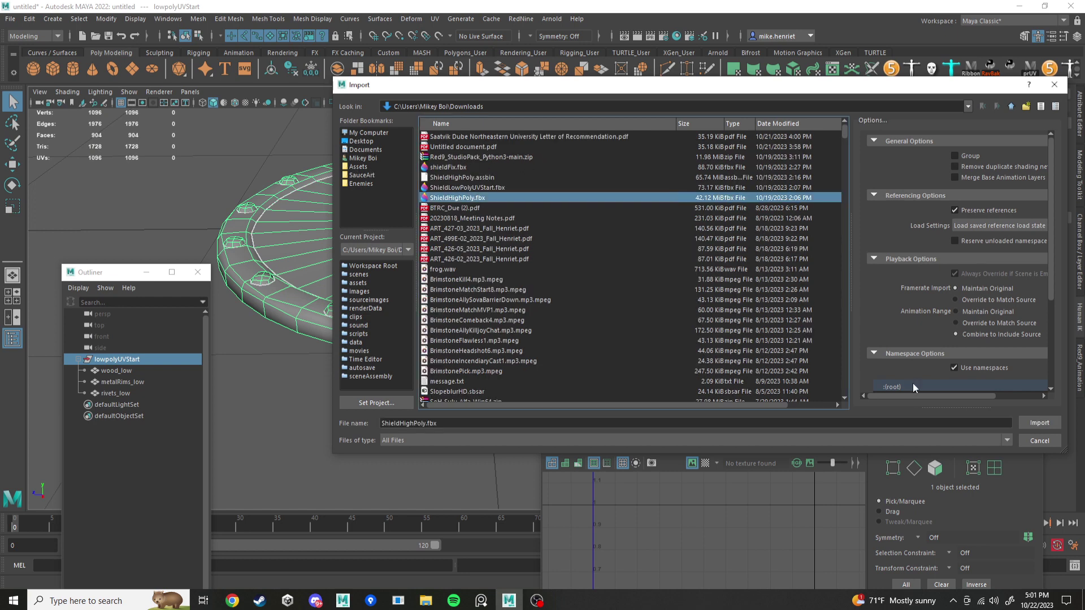
pyautogui.click(1040, 422)
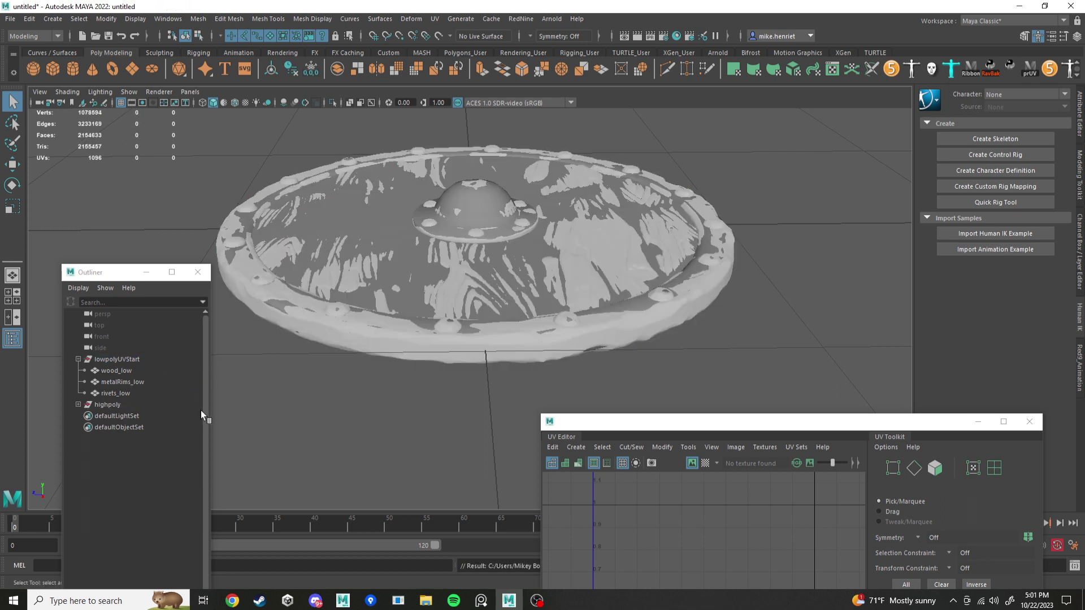
# Expand the highpoly group and check its wood_high mesh and the whole group on the shield.
pyautogui.click(78, 405)
pyautogui.click(112, 416)
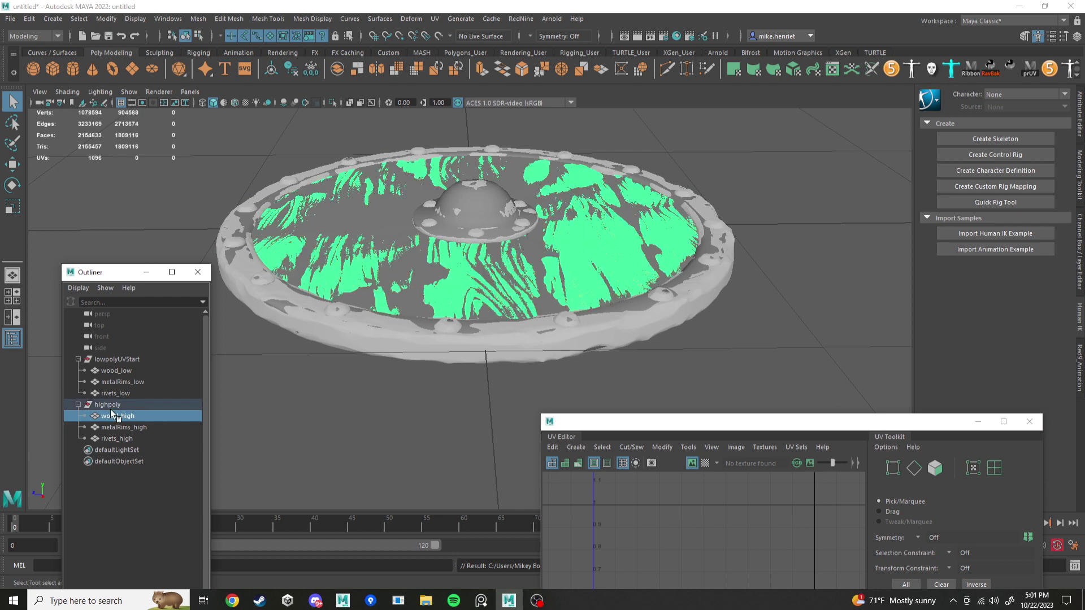
pyautogui.click(109, 404)
pyautogui.keyDown('alt'); pyautogui.moveTo(362, 349); pyautogui.dragTo(332, 363); pyautogui.keyUp('alt')
# Hide the lowpolyUVStart group and inspect the high-poly shield on its own, selecting its wood mesh.
pyautogui.click(136, 362)
pyautogui.keyDown('alt'); pyautogui.moveTo(390, 405); pyautogui.dragTo(300, 369); pyautogui.keyUp('alt')
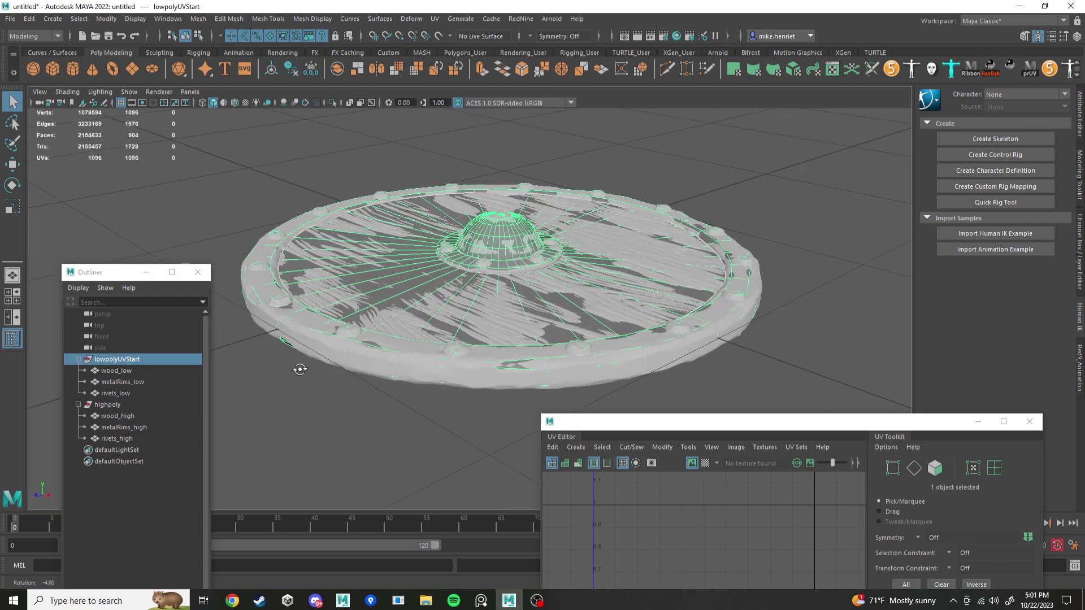
pyautogui.scroll(-10, 394, 342)
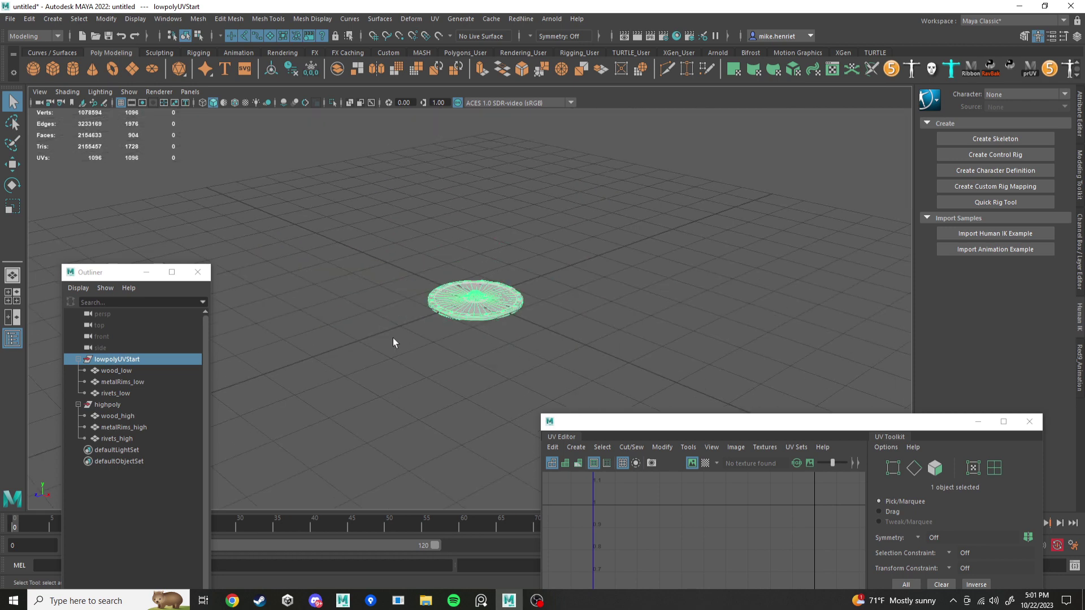
pyautogui.scroll(5, 396, 342)
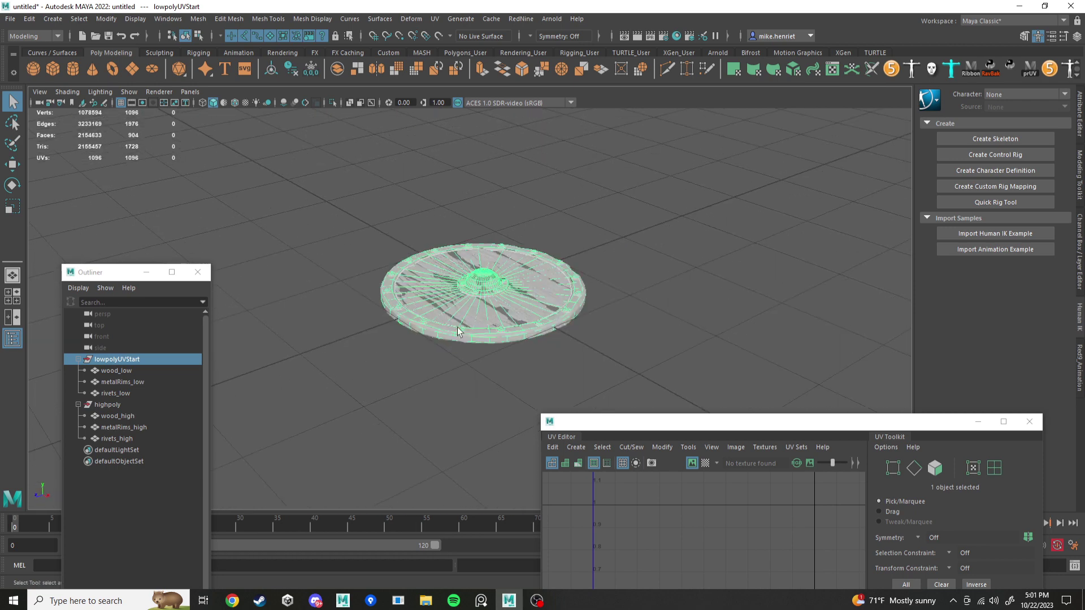
pyautogui.scroll(4, 458, 331)
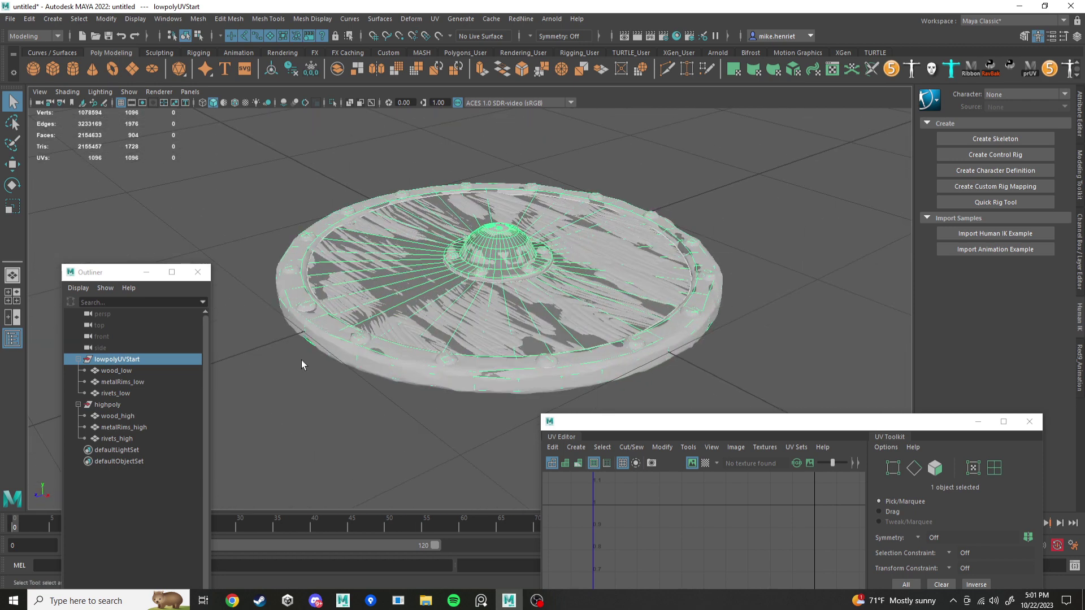
pyautogui.click(305, 361)
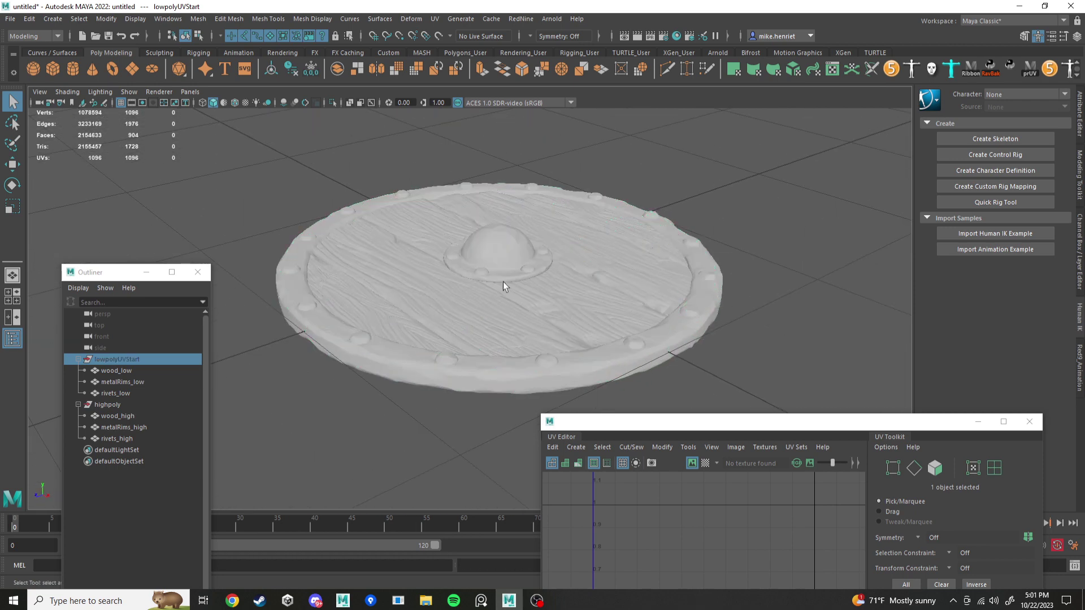
pyautogui.click(560, 321)
pyautogui.keyDown('alt'); pyautogui.moveTo(470, 365); pyautogui.dragTo(467, 358); pyautogui.keyUp('alt')
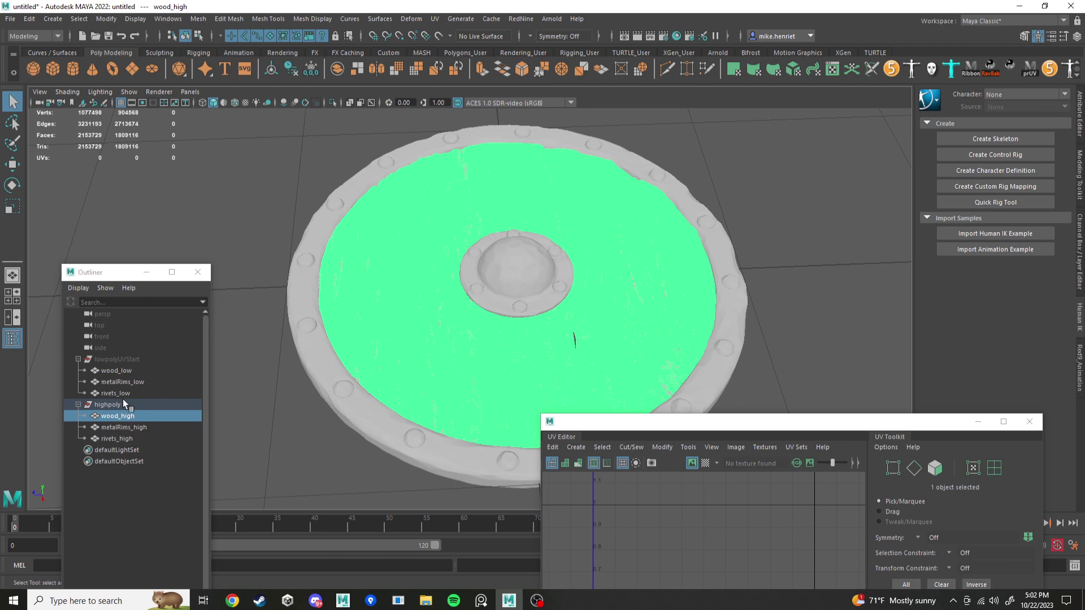
# Rename the metalRims_low mesh to metalRim_low.
pyautogui.doubleClick(126, 382)
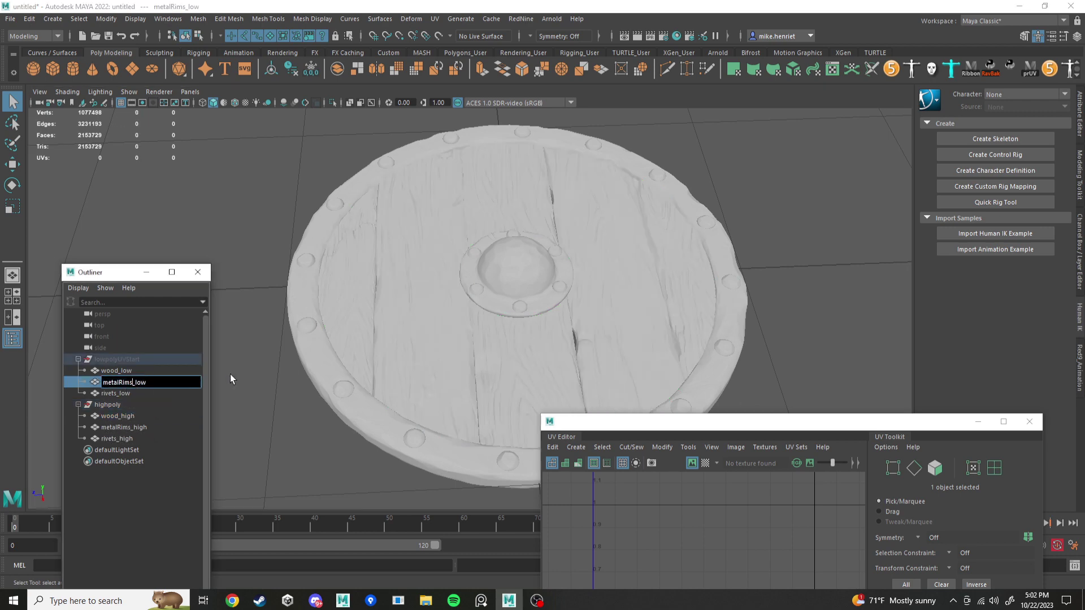
pyautogui.press('BackSpace')
pyautogui.press('Return')
pyautogui.click(265, 404)
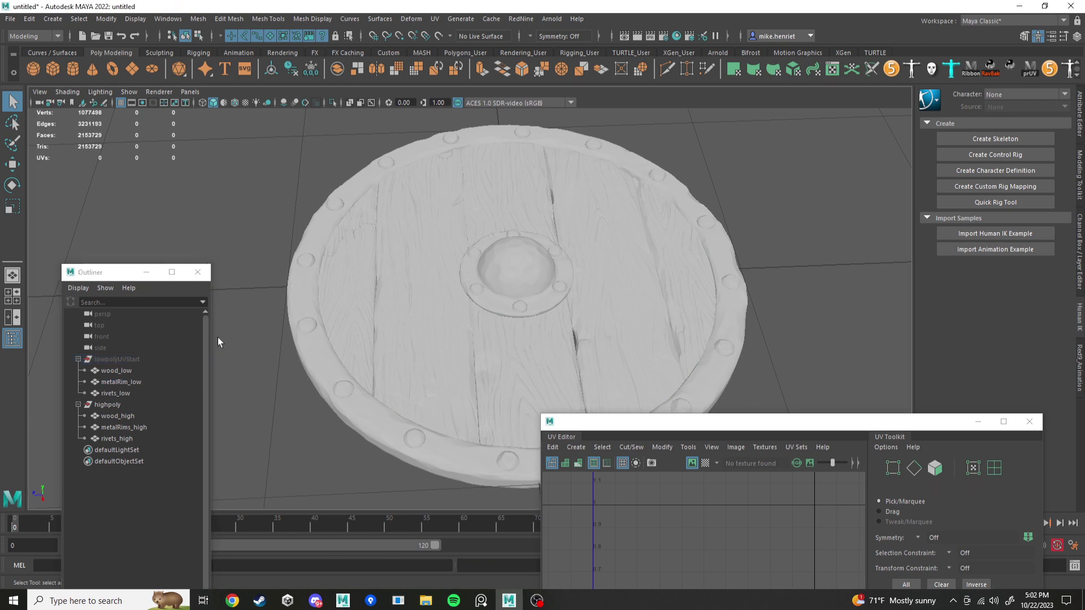
# Make the lowpolyUVStart group visible again and keep it selected.
pyautogui.click(137, 361)
pyautogui.press('f')
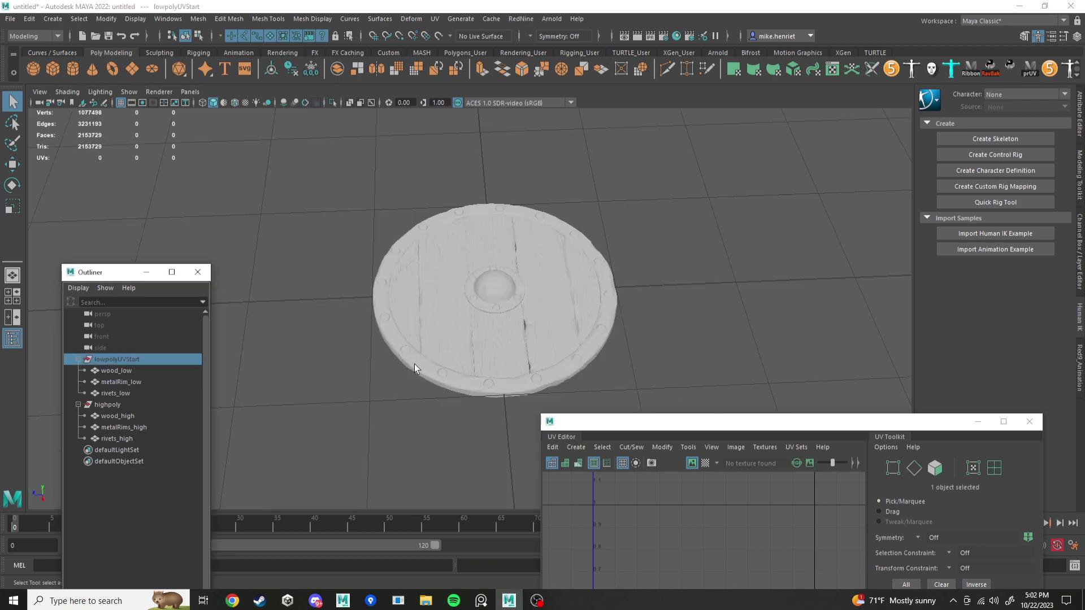
pyautogui.press('h')
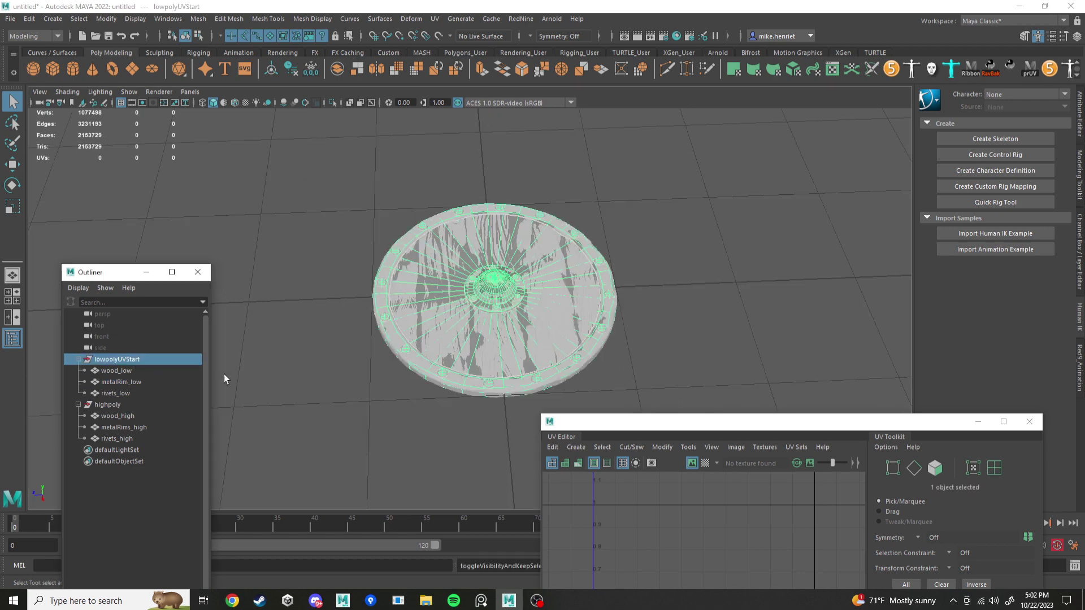
pyautogui.click(304, 399)
pyautogui.click(128, 363)
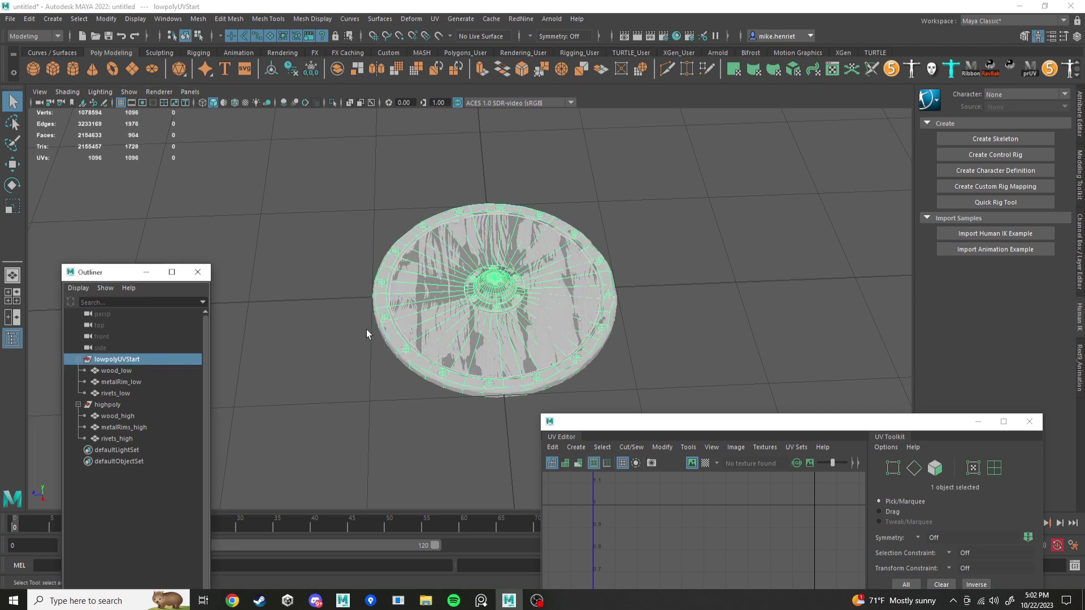
# Export the selected lowpolyUVStart group to the Desktop as an FBX named shieldForPainter.
pyautogui.click(10, 18)
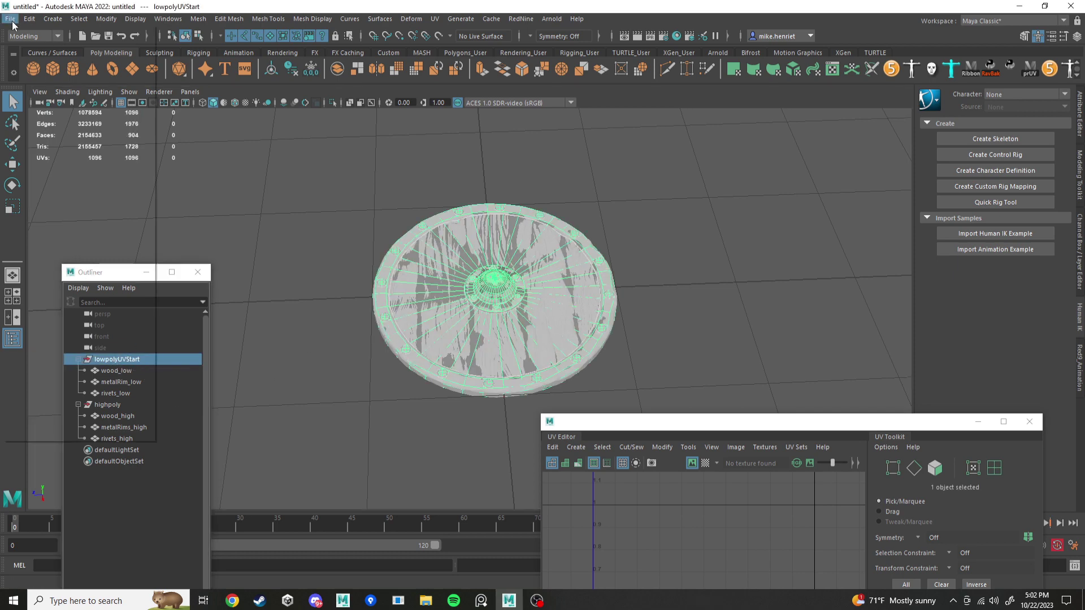
pyautogui.click(53, 166)
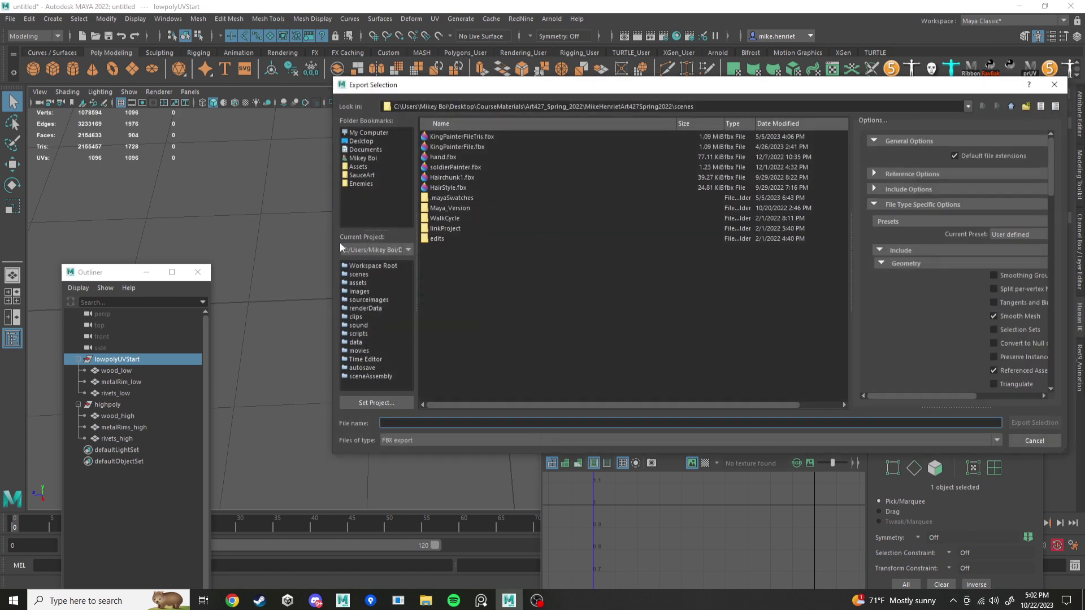
pyautogui.click(361, 141)
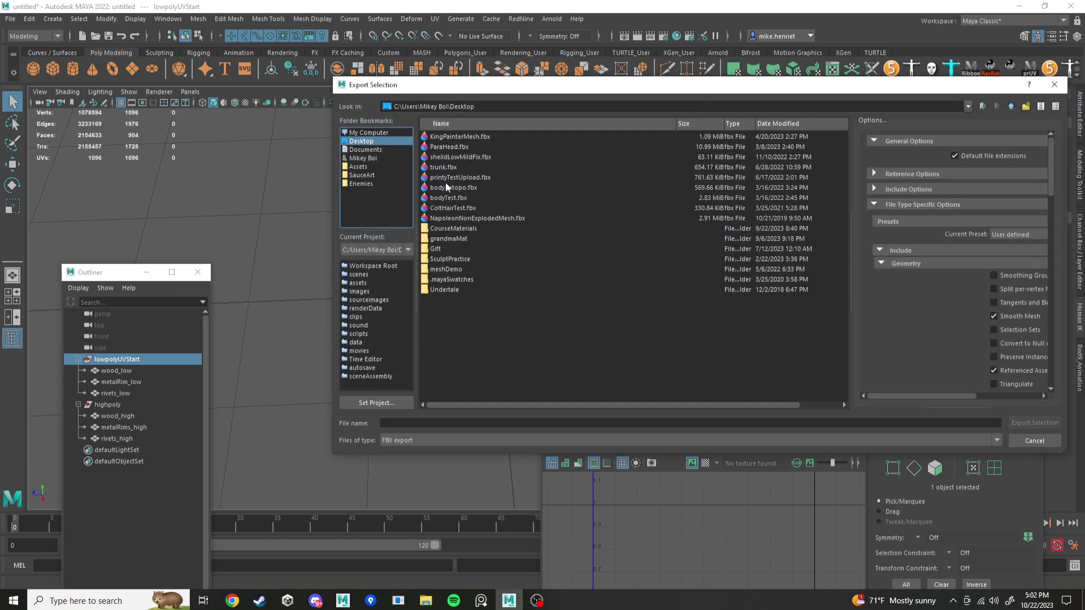
pyautogui.click(474, 421)
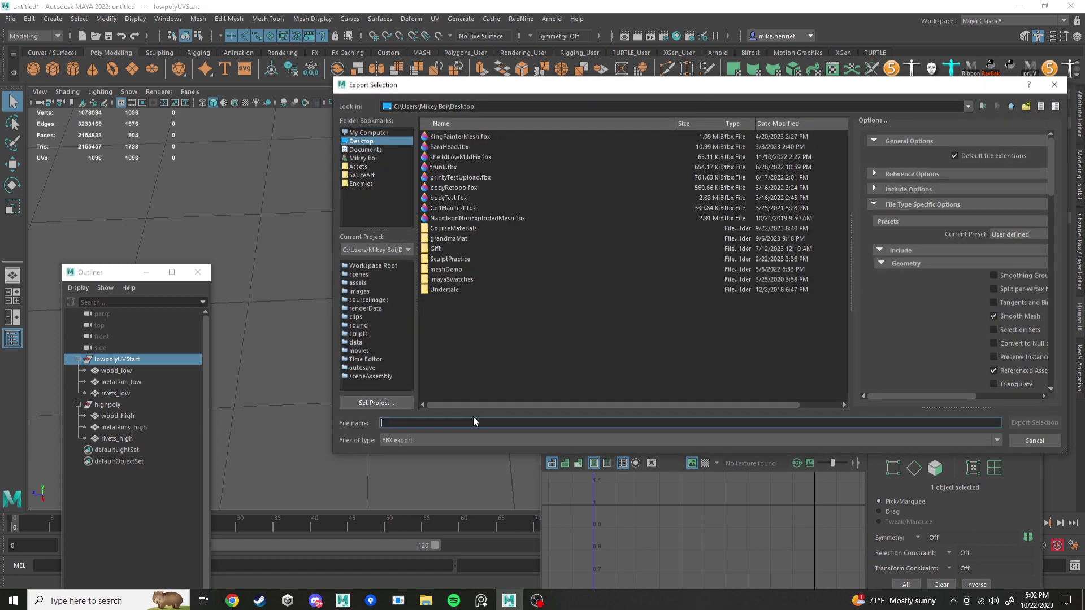
pyautogui.write('shield')
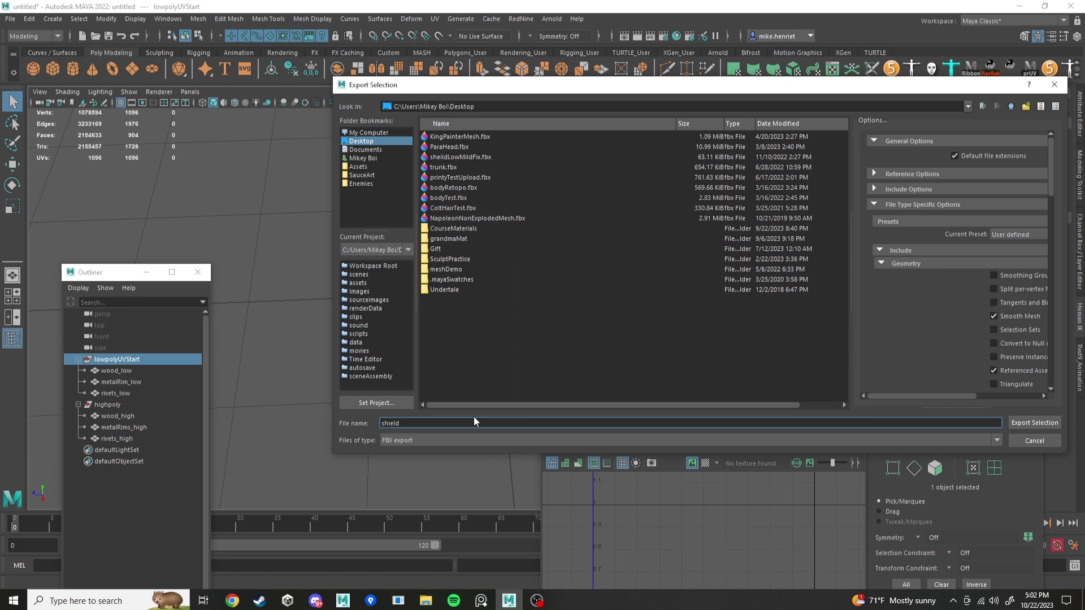
pyautogui.write('ForPainter')
pyautogui.click(1035, 423)
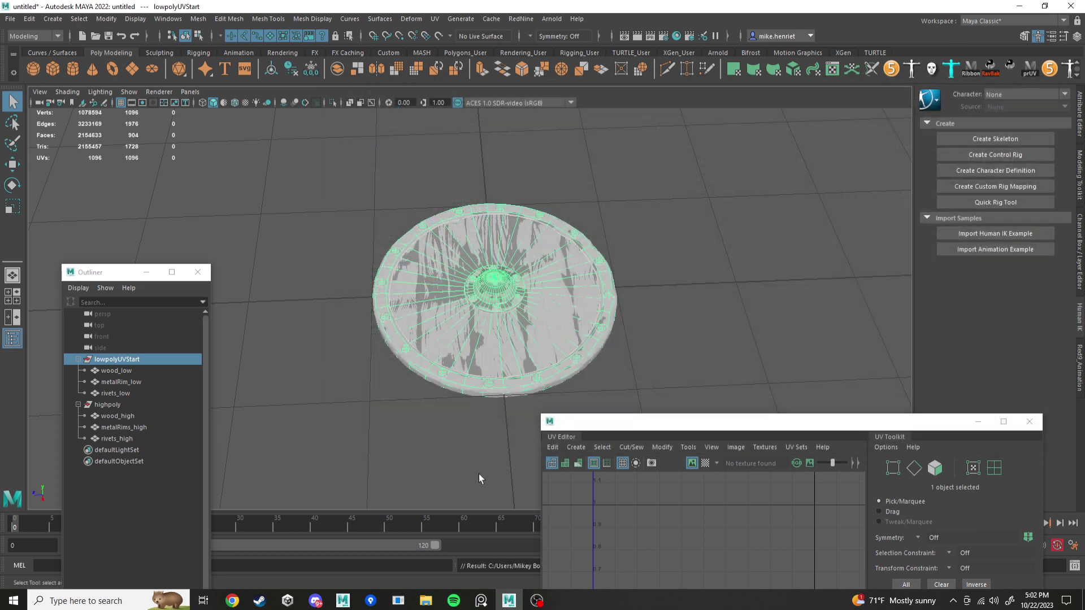
# Find and launch Adobe Substance 3D Painter, and dismiss its home screen.
pyautogui.click(106, 600)
pyautogui.write('p')
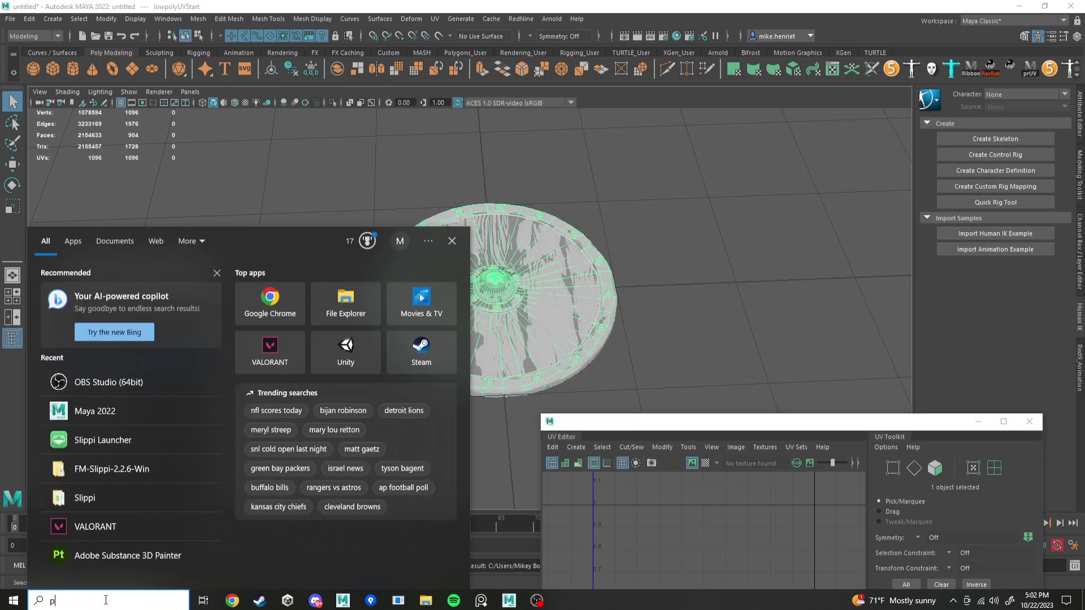
pyautogui.write('ainter')
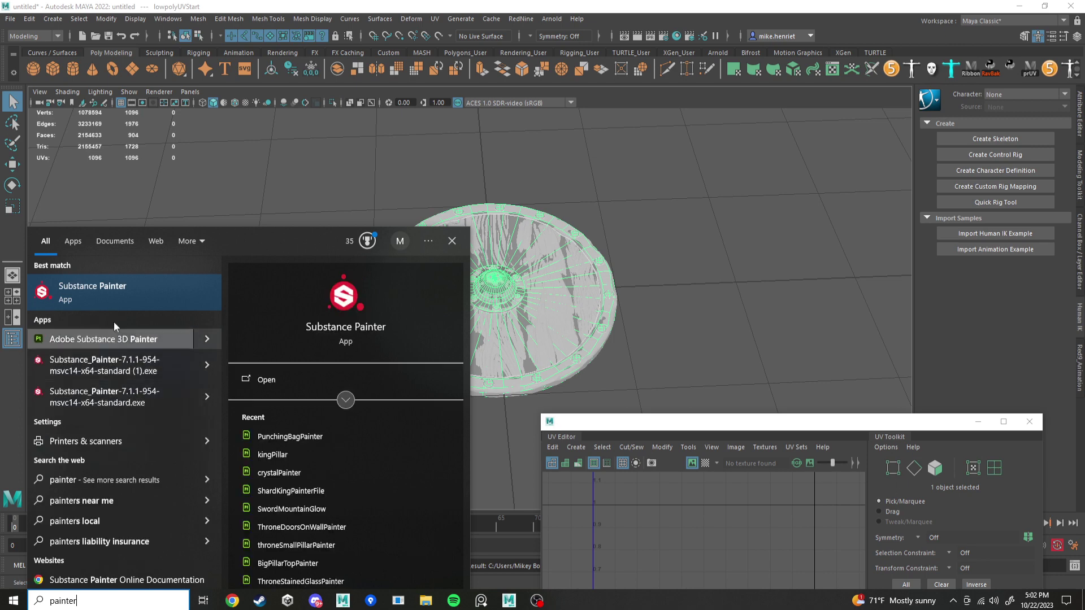
pyautogui.click(107, 341)
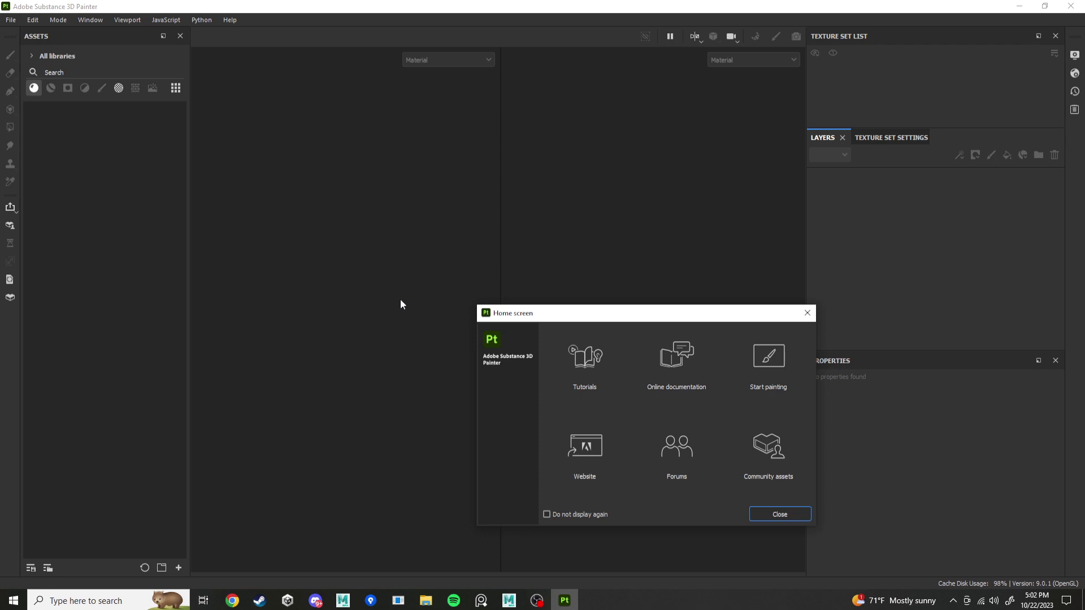
pyautogui.click(807, 315)
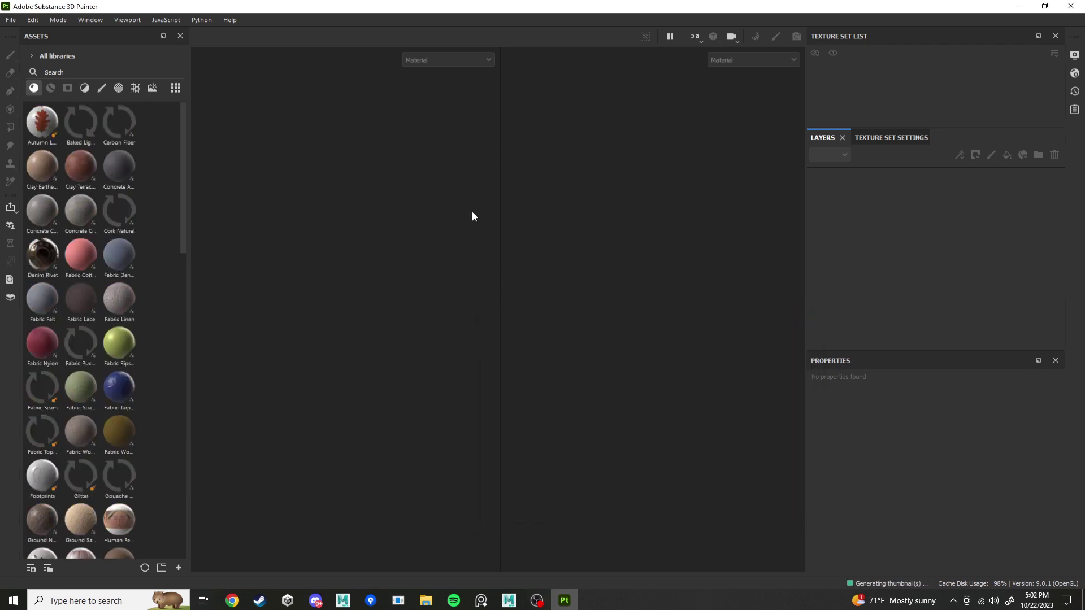
# Start a new project and set its document resolution to 2048.
pyautogui.click(10, 22)
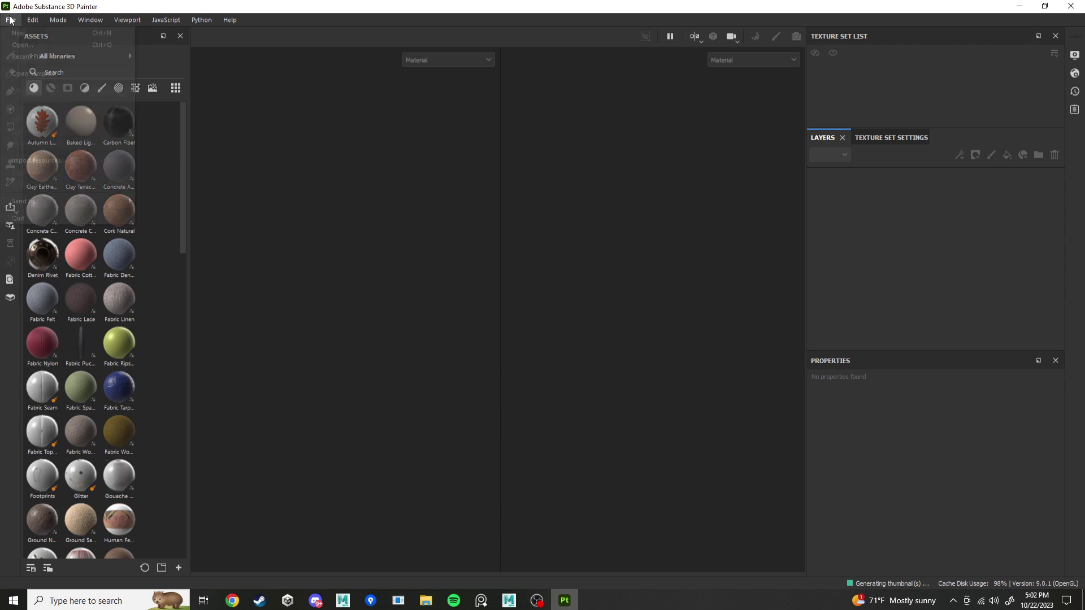
pyautogui.click(113, 227)
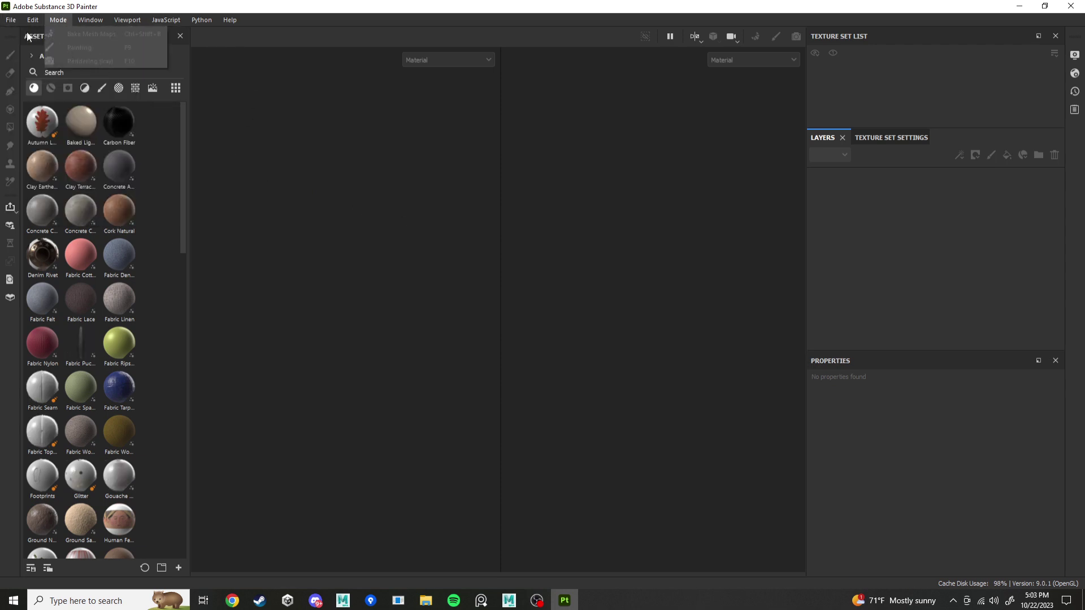
pyautogui.click(11, 20)
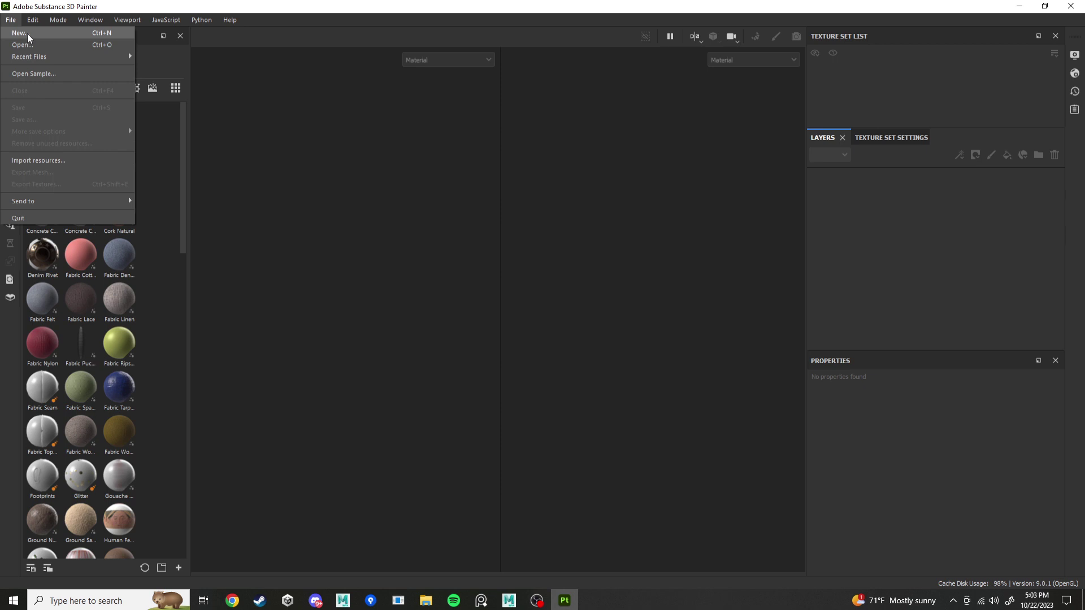
pyautogui.click(28, 36)
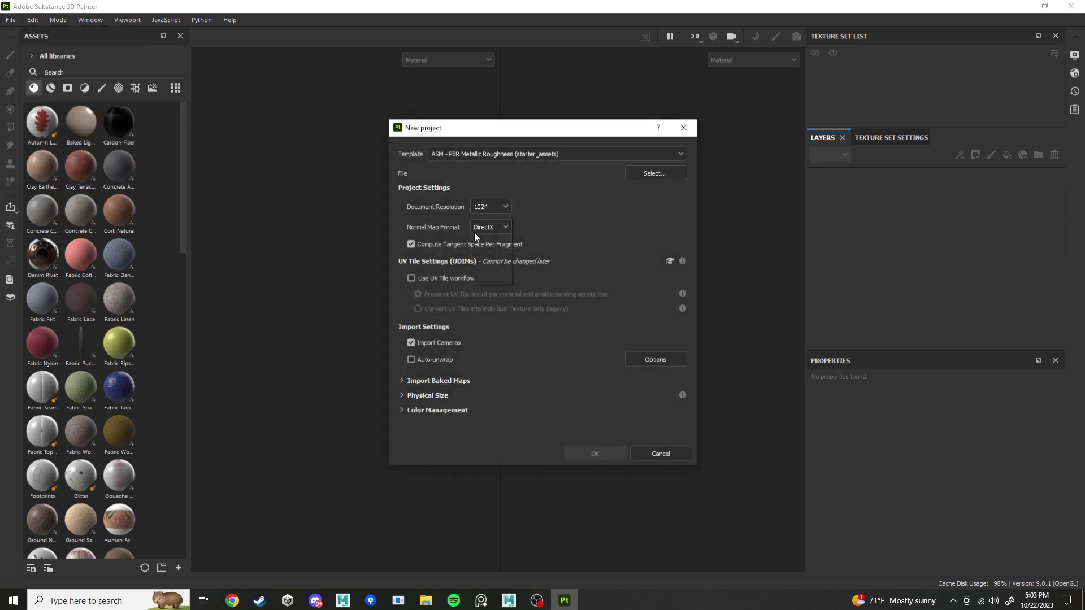
pyautogui.click(491, 266)
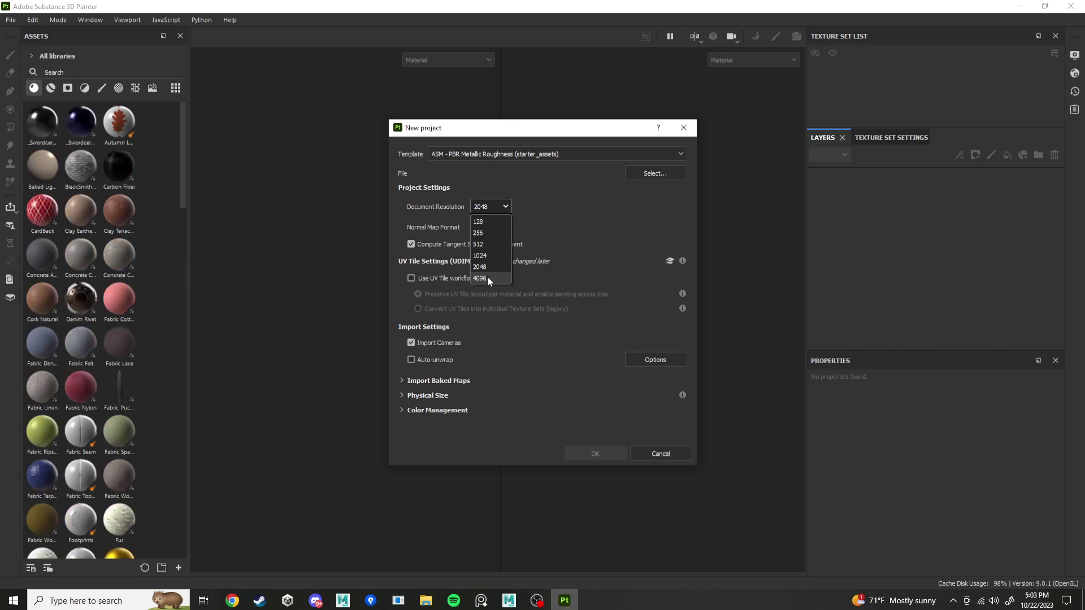
pyautogui.click(582, 184)
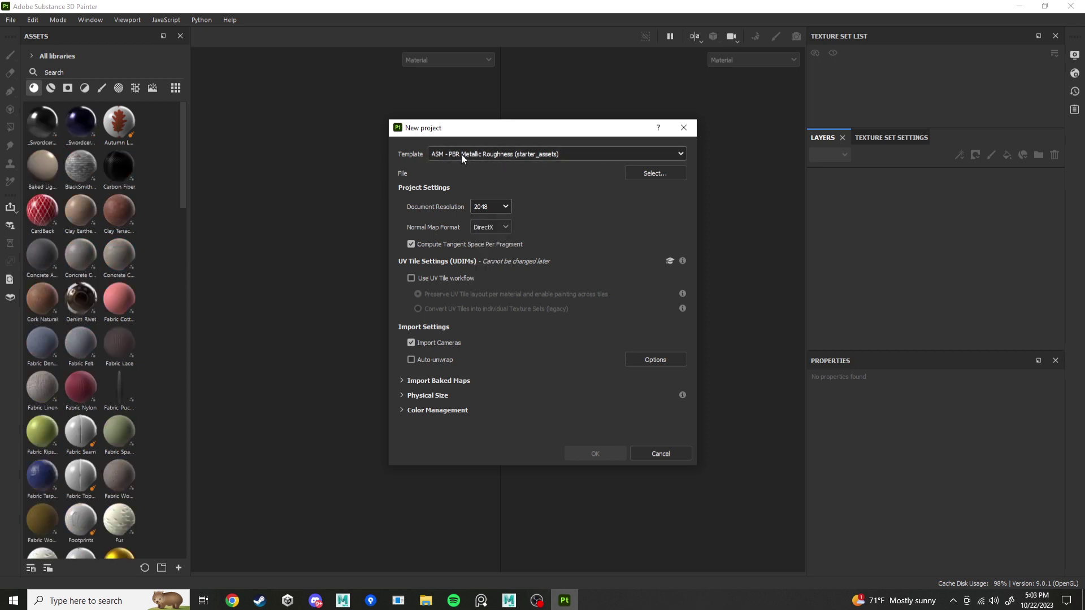
# Choose shieldForPainter from the Desktop as the mesh, set the normal map format to OpenGL, and create the project.
pyautogui.click(635, 174)
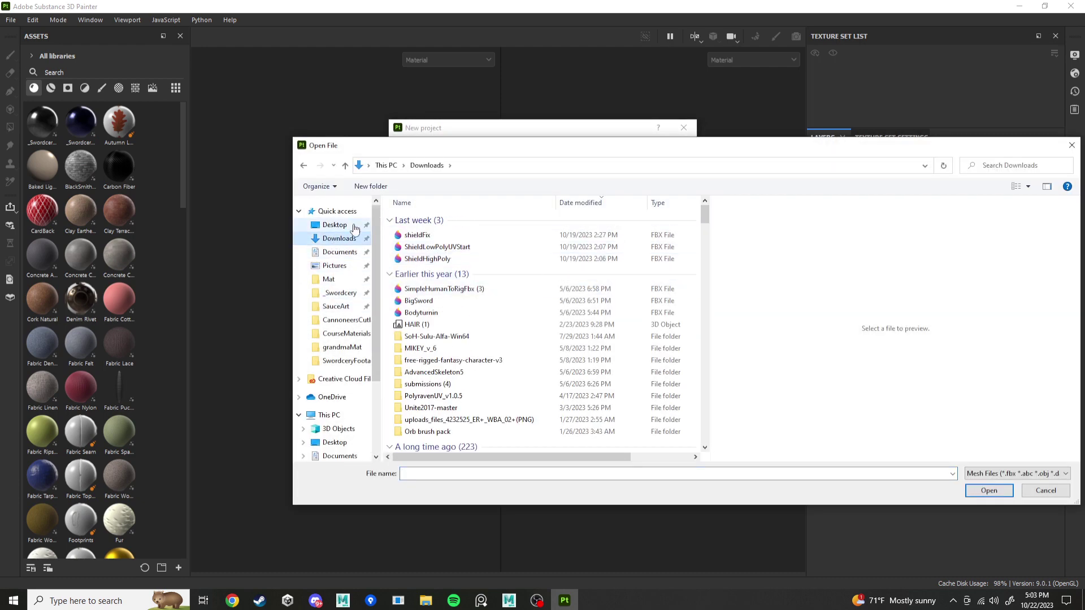
pyautogui.click(354, 228)
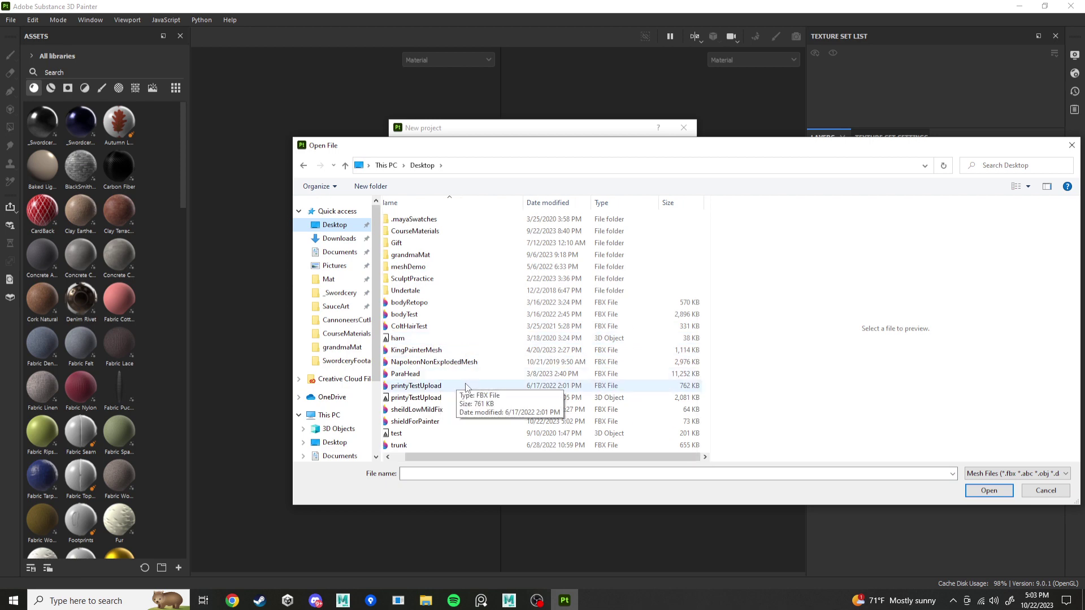
pyautogui.click(449, 421)
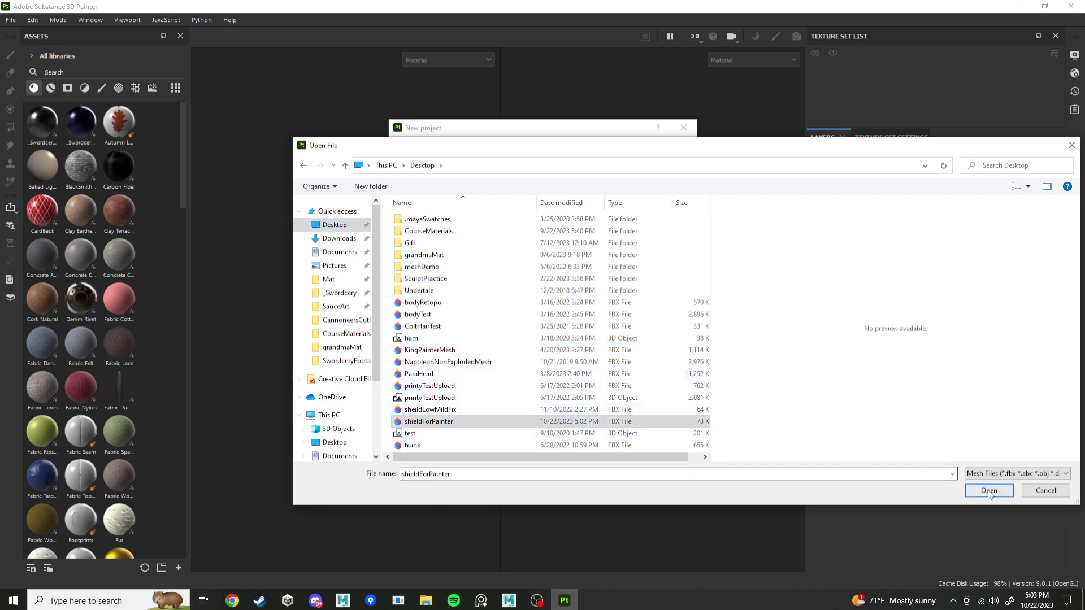
pyautogui.click(989, 491)
pyautogui.click(491, 227)
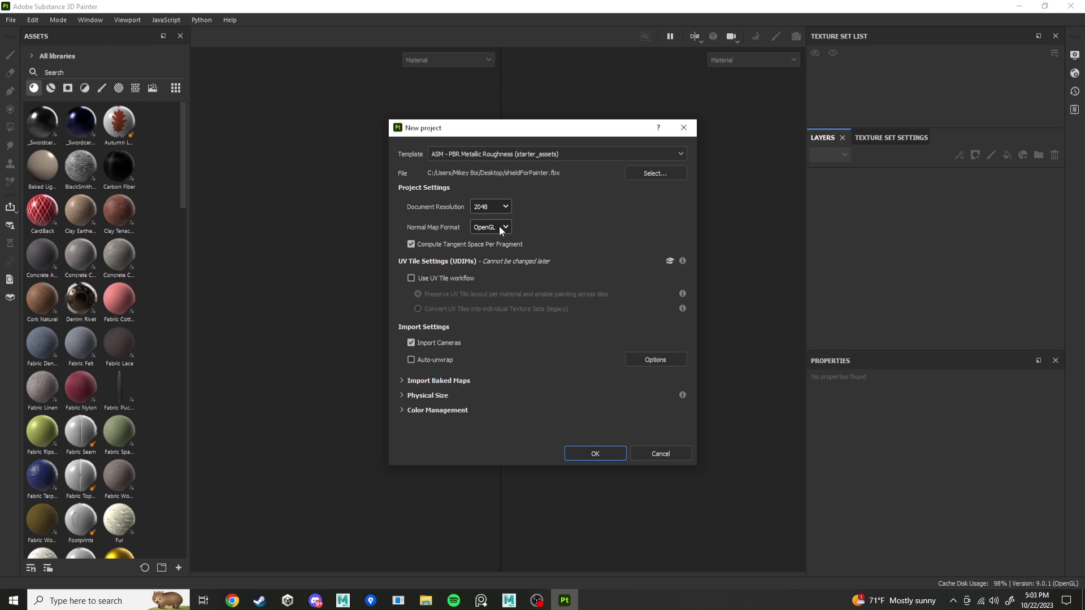
pyautogui.click(594, 453)
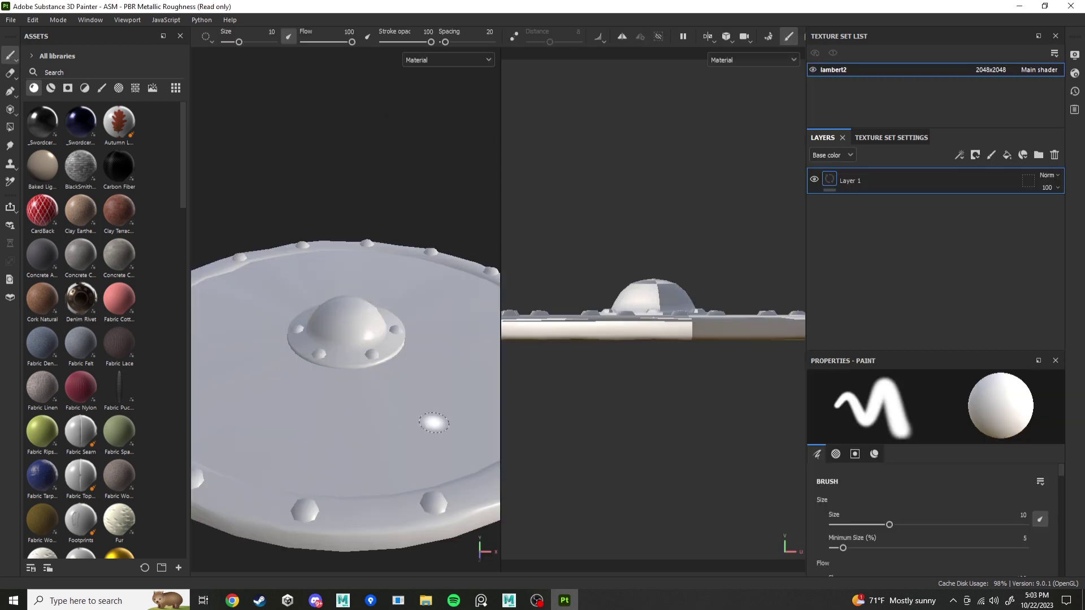
# Examine the imported shield in the 3D view under different lighting and its whole UV layout in the 2D view.
pyautogui.keyDown('alt'); pyautogui.moveTo(438, 356); pyautogui.dragTo(410, 374); pyautogui.keyUp('alt')
pyautogui.scroll(4, 410, 374)
pyautogui.scroll(-3, 411, 373)
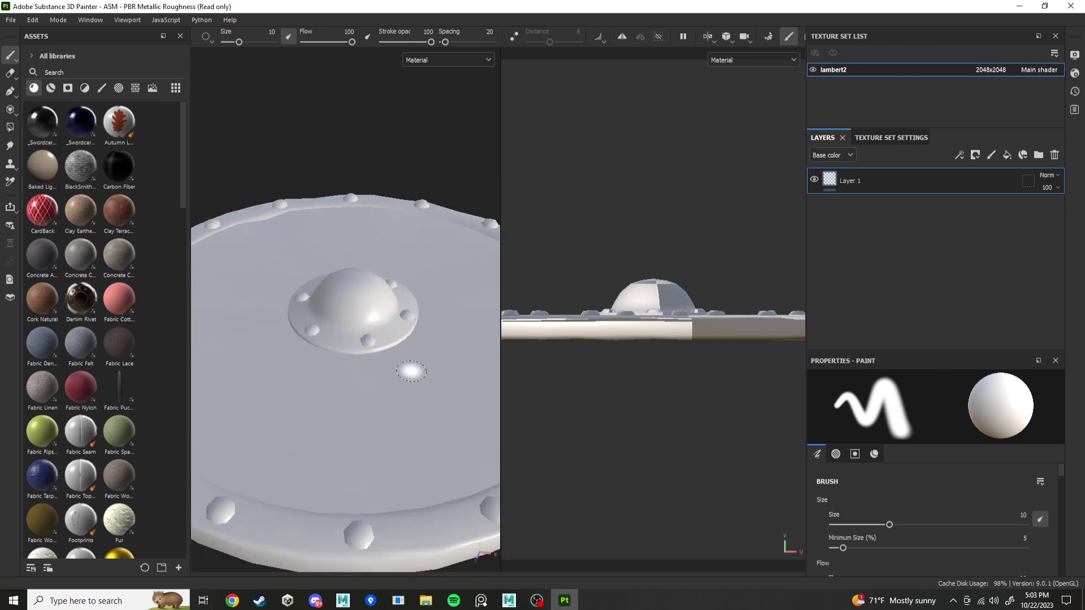
pyautogui.scroll(-3, 411, 367)
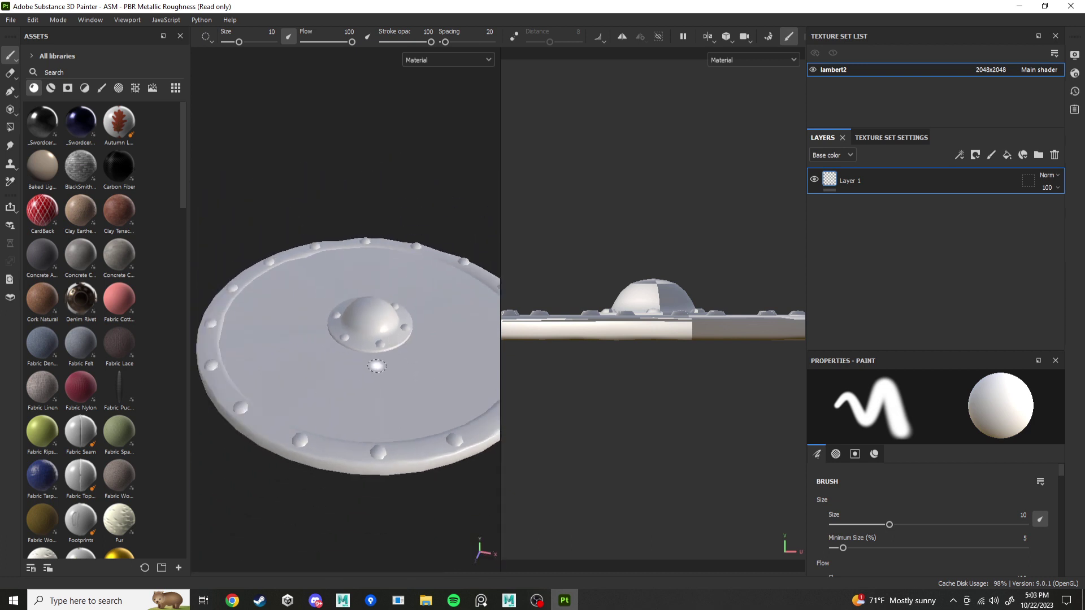
pyautogui.keyDown('alt'); pyautogui.moveTo(368, 373); pyautogui.dragTo(365, 431); pyautogui.keyUp('alt')
pyautogui.moveTo(365, 431)
pyautogui.keyDown('shift'); pyautogui.mouseDown(button='right')
pyautogui.moveTo(388, 292)
pyautogui.moveTo(292, 278)
pyautogui.mouseUp(button='right'); pyautogui.keyUp('shift')
pyautogui.moveTo(292, 278)
pyautogui.mouseDown()
pyautogui.moveTo(310, 265)
pyautogui.moveTo(293, 257)
pyautogui.moveTo(315, 258)
pyautogui.mouseUp()
pyautogui.scroll(-5, 634, 343)
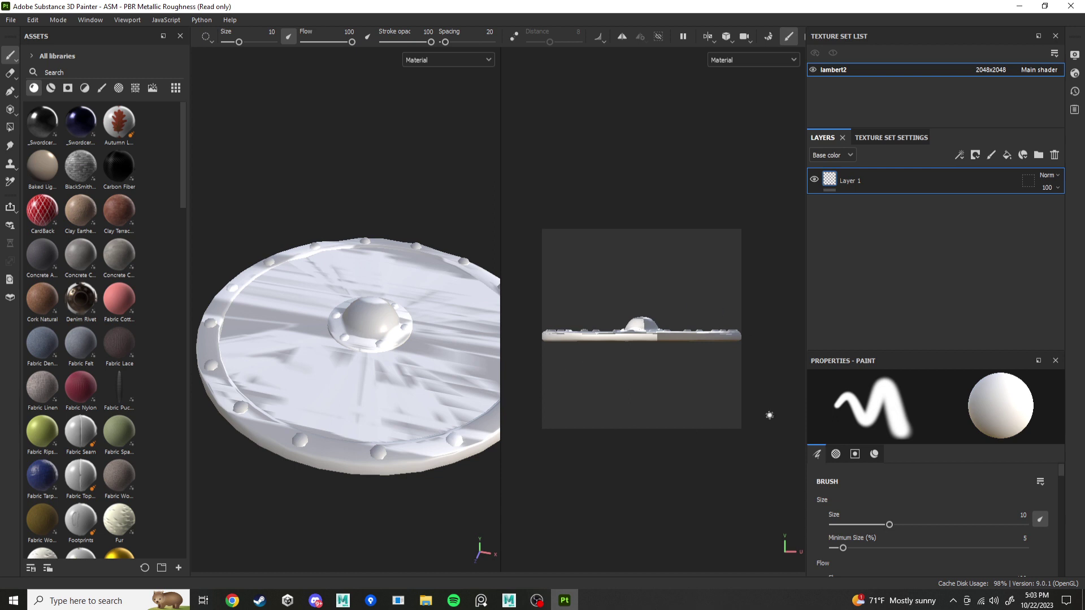
pyautogui.moveTo(442, 362)
pyautogui.mouseDown()
pyautogui.moveTo(455, 389)
pyautogui.moveTo(409, 335)
pyautogui.moveTo(483, 356)
pyautogui.moveTo(489, 413)
pyautogui.moveTo(472, 432)
pyautogui.moveTo(395, 459)
pyautogui.moveTo(322, 455)
pyautogui.moveTo(420, 462)
pyautogui.mouseUp()
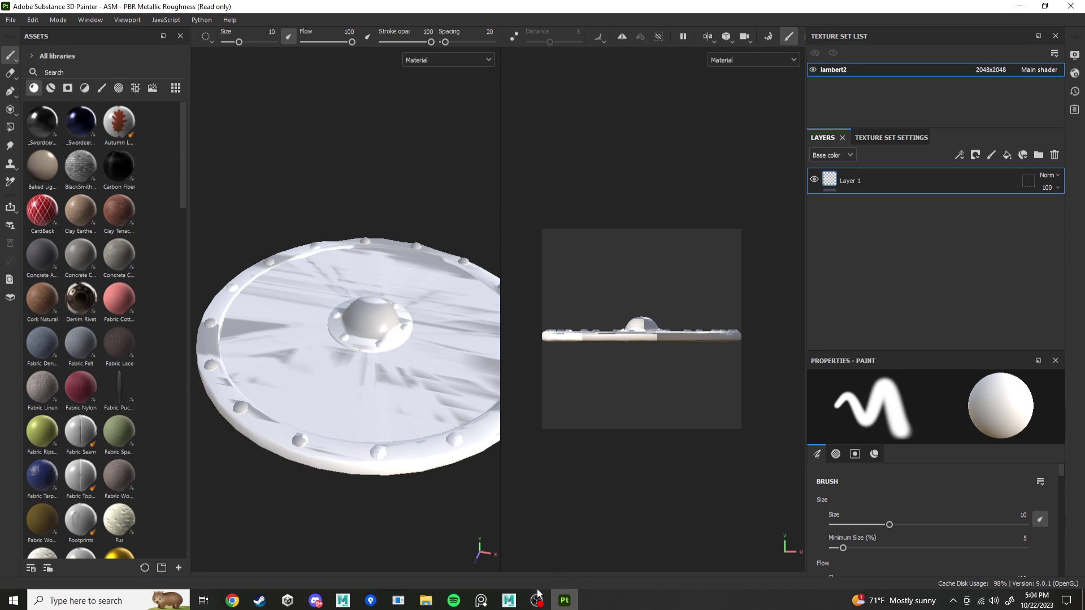
# Switch to Maya, hide the highpoly group, and inspect the low-poly shield up close with its metalRim_low mesh selected.
pyautogui.click(509, 600)
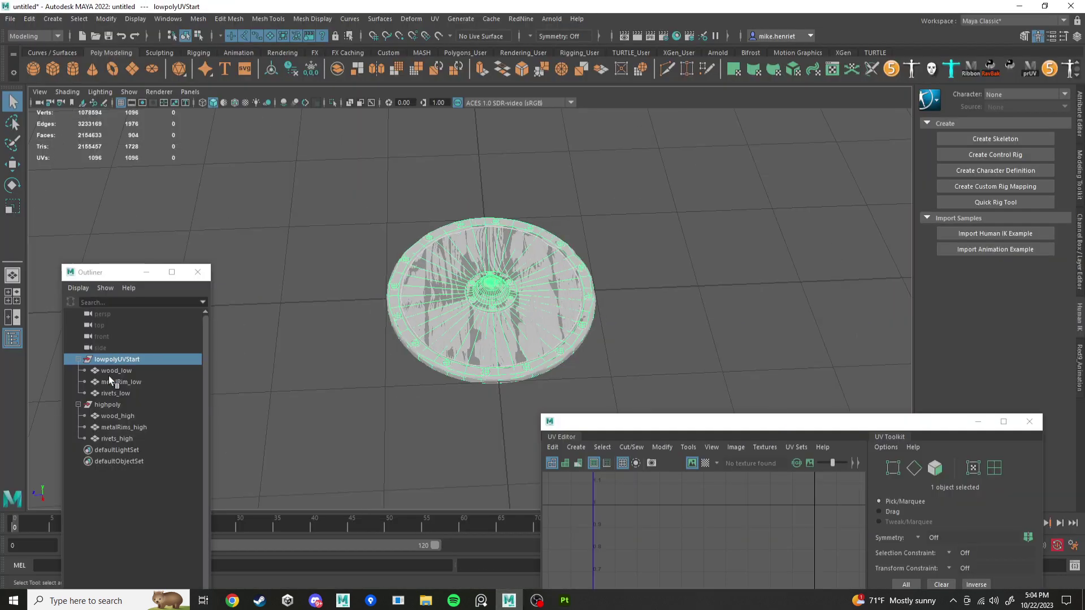
pyautogui.click(108, 405)
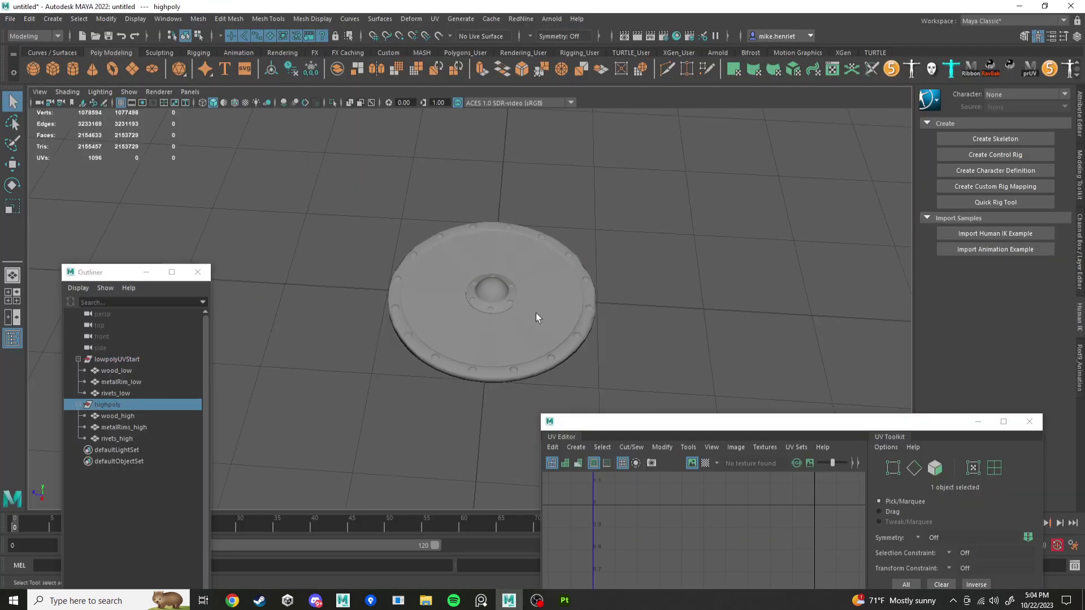
pyautogui.click(536, 313)
pyautogui.scroll(6, 551, 319)
pyautogui.keyDown('alt'); pyautogui.moveTo(628, 327); pyautogui.dragTo(527, 312, button='middle'); pyautogui.keyUp('alt')
pyautogui.click(651, 251)
pyautogui.keyDown('alt'); pyautogui.moveTo(644, 234); pyautogui.dragTo(629, 182); pyautogui.keyUp('alt')
pyautogui.keyDown('alt'); pyautogui.moveTo(561, 270); pyautogui.dragTo(596, 290, button='middle'); pyautogui.keyUp('alt')
pyautogui.keyDown('alt'); pyautogui.moveTo(549, 274); pyautogui.dragTo(521, 257); pyautogui.keyUp('alt')
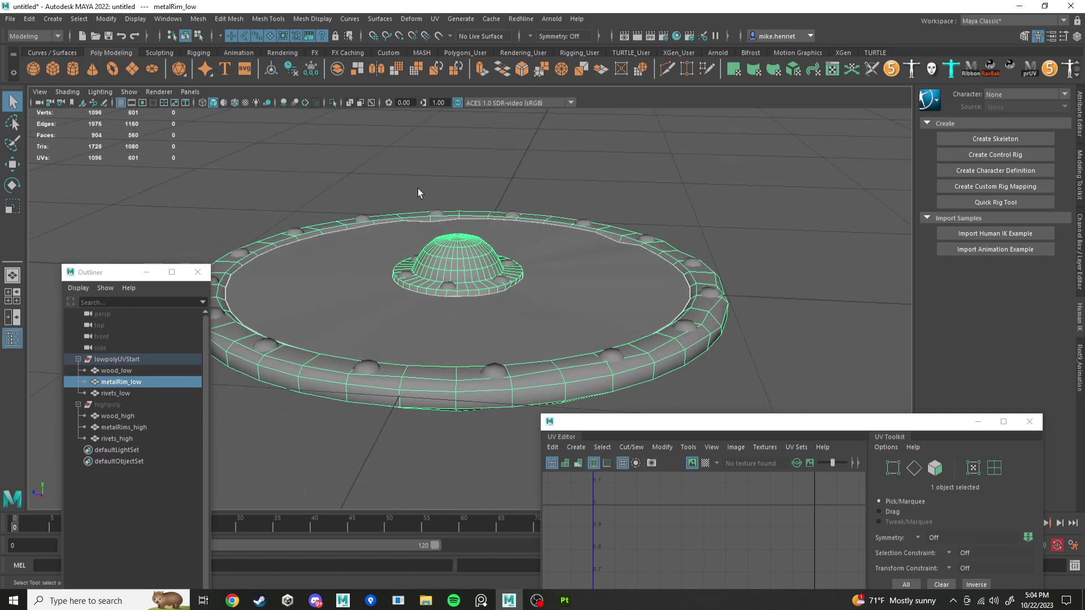
# Select the wood_low, metalRim_low and rivets_low meshes and reposition the UV Editor to show their complete layout.
pyautogui.keyDown('alt'); pyautogui.moveTo(551, 312); pyautogui.dragTo(616, 305); pyautogui.keyUp('alt')
pyautogui.moveTo(732, 423); pyautogui.dragTo(828, 188)
pyautogui.scroll(-5, 380, 244)
pyautogui.moveTo(380, 245); pyautogui.dragTo(560, 373)
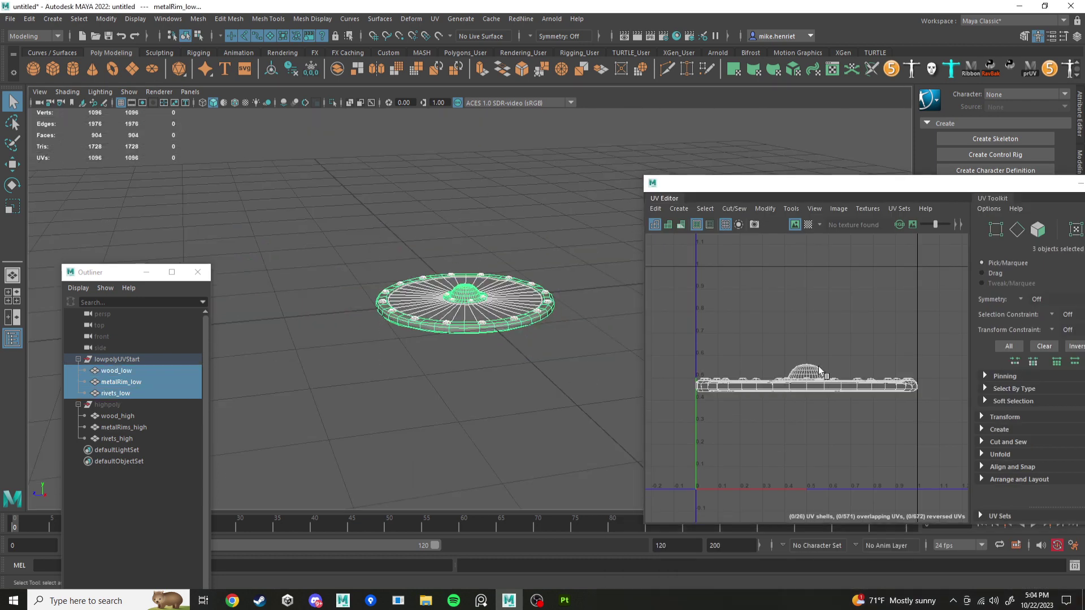
pyautogui.moveTo(872, 193); pyautogui.dragTo(755, 162)
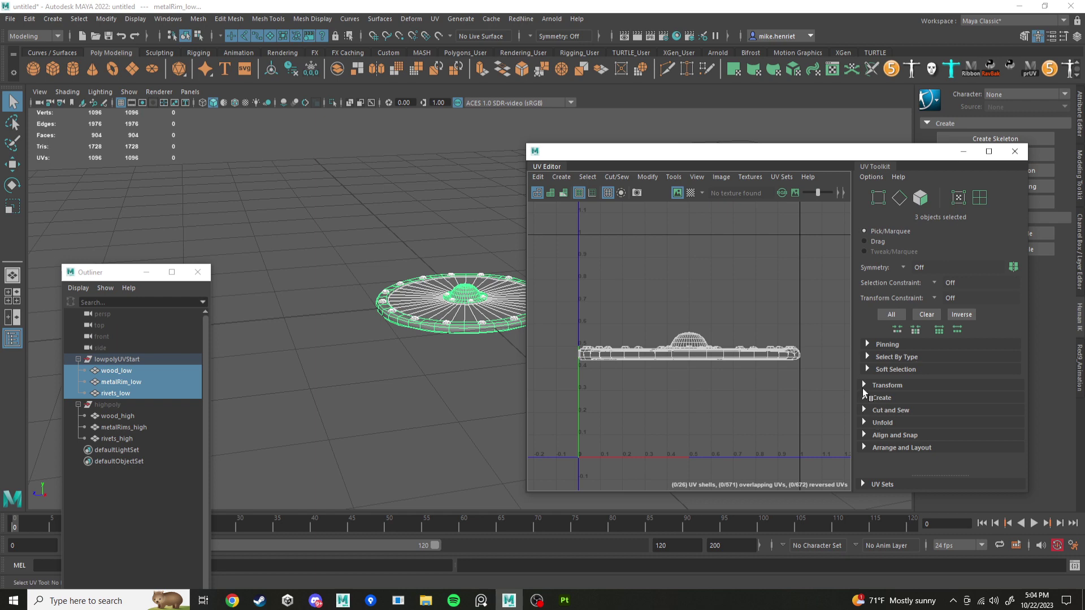
# Apply a planar UV projection to the three selected low-poly meshes.
pyautogui.click(865, 401)
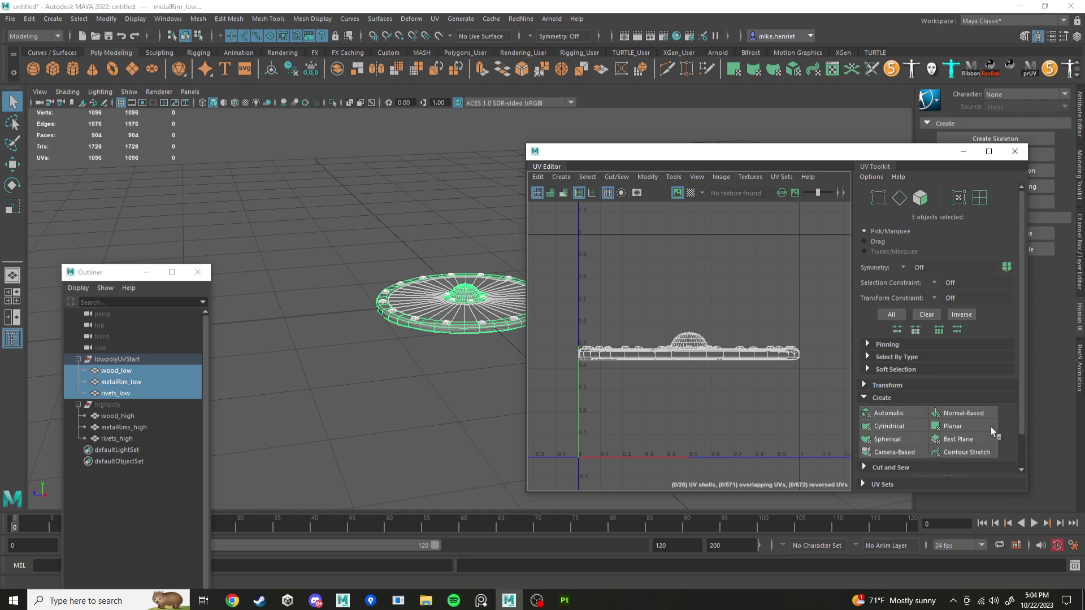
pyautogui.click(954, 426)
pyautogui.keyDown('alt'); pyautogui.moveTo(530, 320); pyautogui.dragTo(497, 348, button='middle'); pyautogui.keyUp('alt')
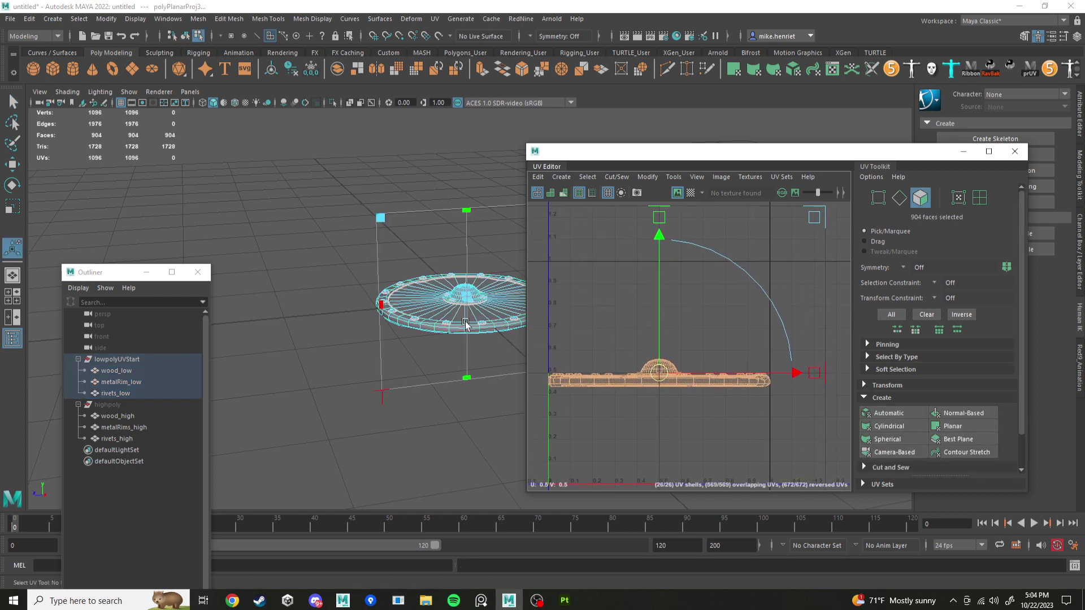
pyautogui.keyDown('alt'); pyautogui.moveTo(497, 345); pyautogui.dragTo(598, 421); pyautogui.keyUp('alt')
# Reapply the planar UV projection to the low-poly meshes and compare its projection plane with the shield seen edge-on.
pyautogui.click(886, 456)
pyautogui.keyDown('alt'); pyautogui.moveTo(441, 371); pyautogui.dragTo(465, 340); pyautogui.keyUp('alt')
pyautogui.click(968, 427)
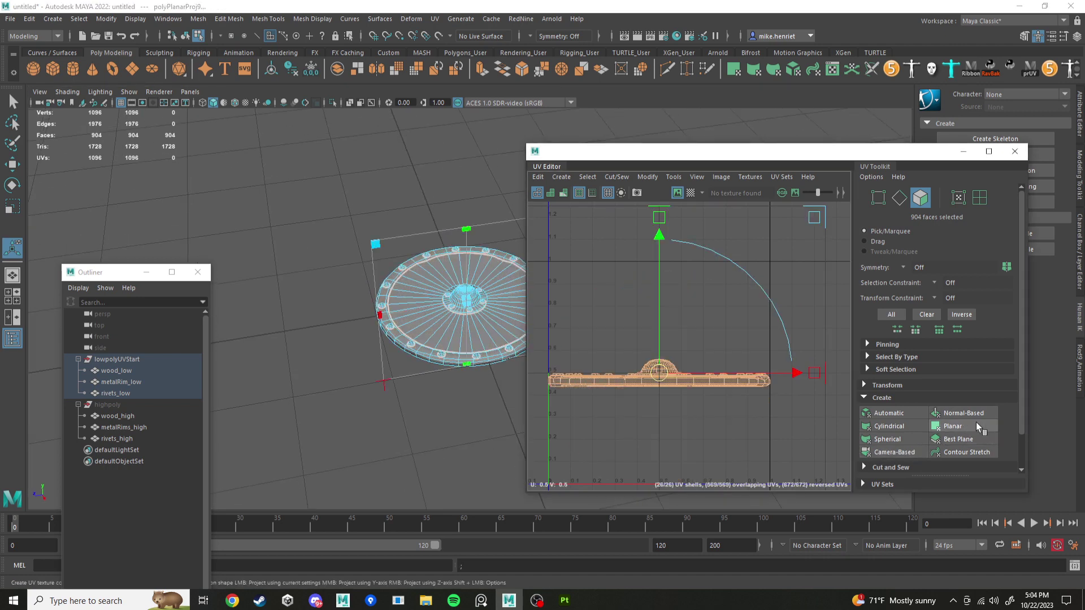
pyautogui.keyDown('alt'); pyautogui.moveTo(412, 321); pyautogui.dragTo(393, 289); pyautogui.keyUp('alt')
pyautogui.moveTo(109, 276); pyautogui.dragTo(181, 164)
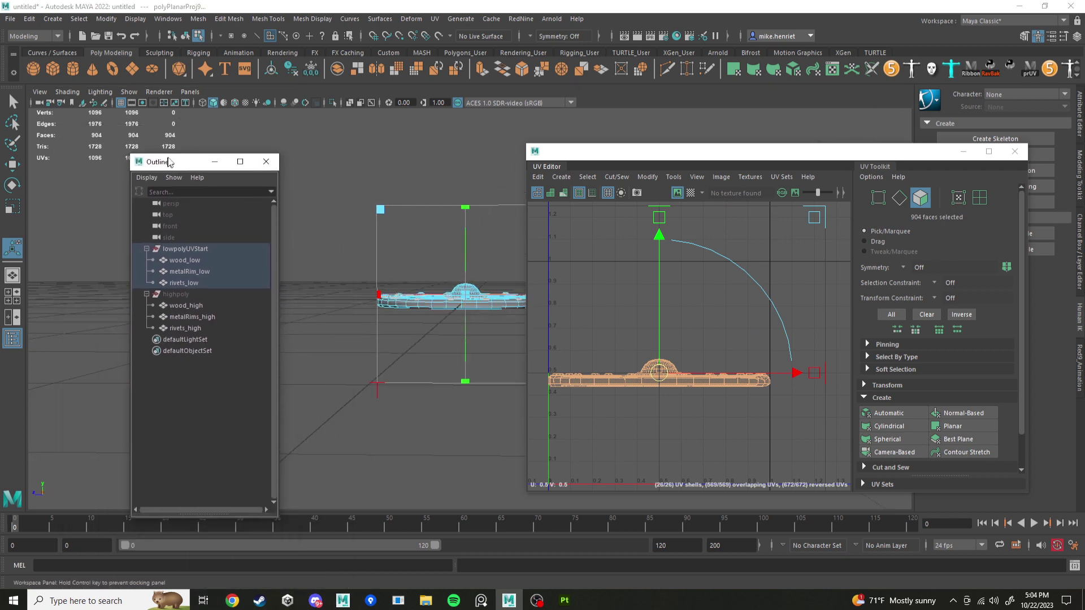
pyautogui.keyDown('alt'); pyautogui.moveTo(305, 260); pyautogui.dragTo(395, 261); pyautogui.keyUp('alt')
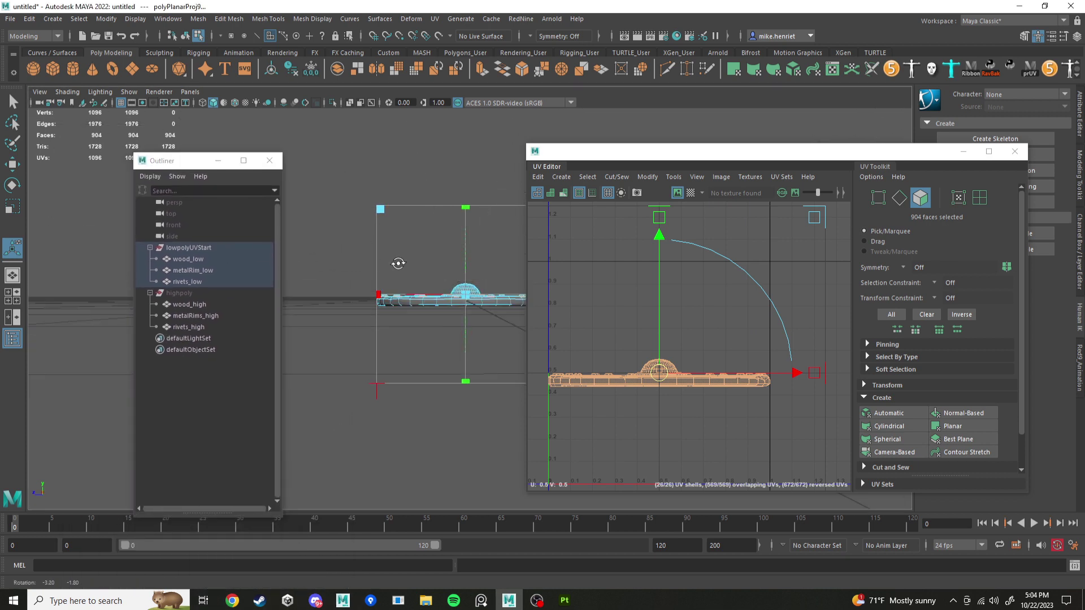
# Reapply the planar UV projection to the low-poly meshes until the shield is projected face-on from above.
pyautogui.click(954, 428)
pyautogui.keyDown('alt'); pyautogui.moveTo(492, 326); pyautogui.dragTo(615, 328); pyautogui.keyUp('alt')
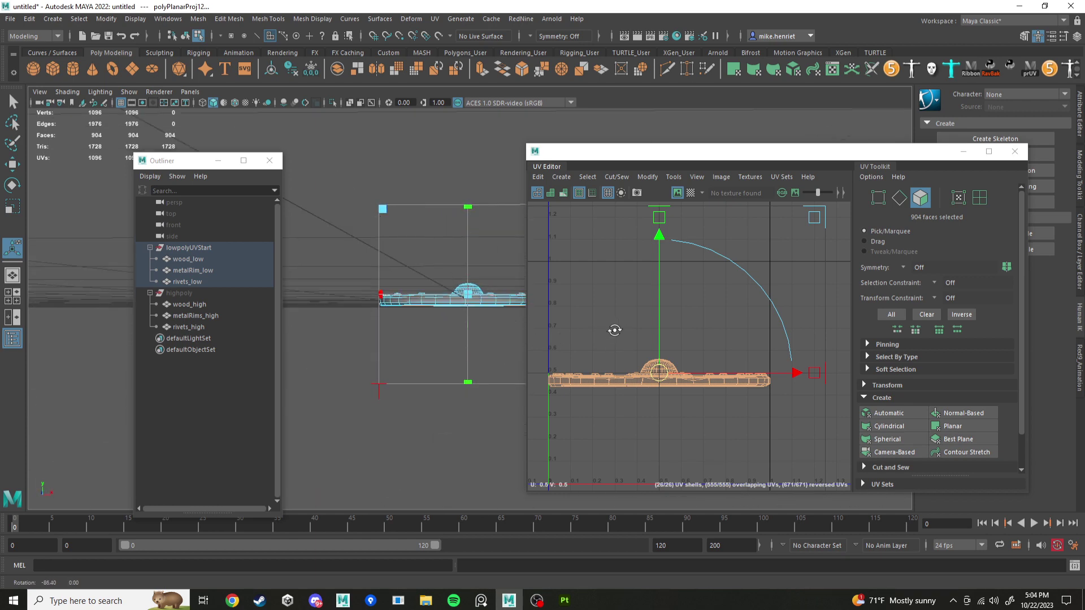
pyautogui.click(955, 427)
pyautogui.keyDown('alt'); pyautogui.moveTo(499, 316); pyautogui.dragTo(461, 381); pyautogui.keyUp('alt')
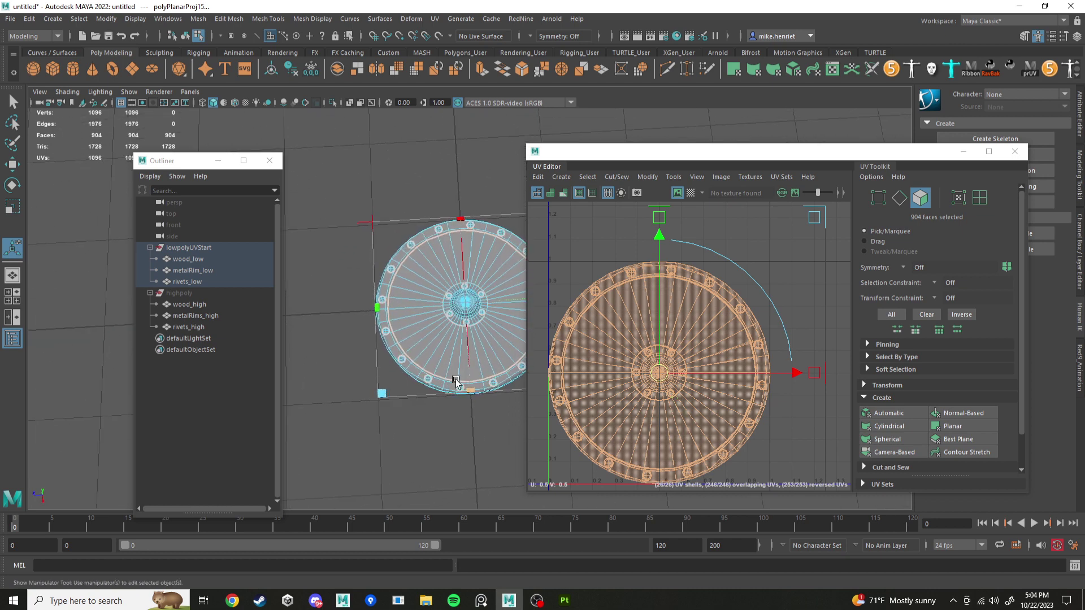
# Switch to UV shell selection, select all the low-poly shield's shells, and unfold them.
pyautogui.moveTo(688, 308); pyautogui.dragTo(644, 294, button='right')
pyautogui.scroll(-5, 644, 294)
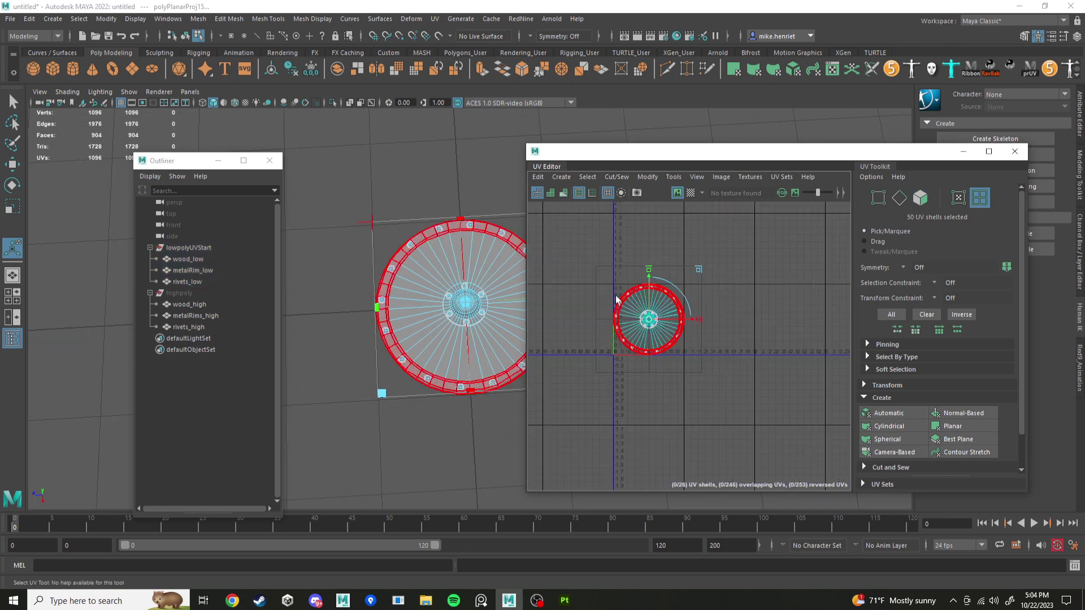
pyautogui.moveTo(574, 266); pyautogui.dragTo(690, 356)
pyautogui.keyDown('shift'); pyautogui.rightClick(651, 304); pyautogui.keyUp('shift')
pyautogui.keyDown('shift'); pyautogui.moveTo(651, 308); pyautogui.dragTo(556, 307, button='right'); pyautogui.keyUp('shift')
pyautogui.scroll(4, 640, 318)
pyautogui.scroll(-2, 679, 311)
pyautogui.scroll(-4, 779, 304)
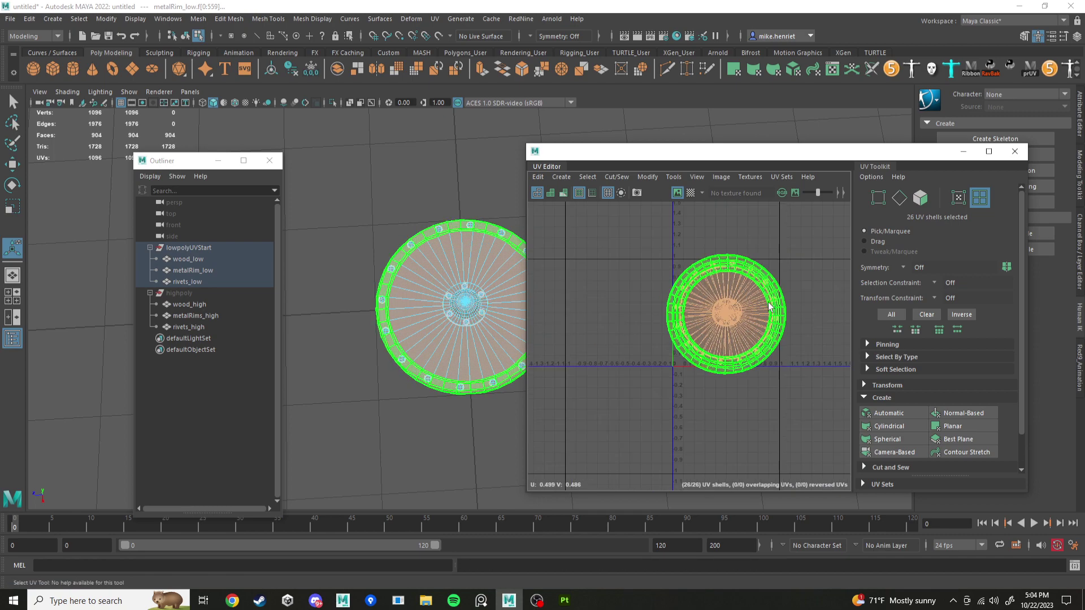
# Move the metalRim_low shell out of the overlapping layout to empty UV space beside it.
pyautogui.click(779, 304)
pyautogui.scroll(-3, 779, 303)
pyautogui.press('f')
pyautogui.press('w')
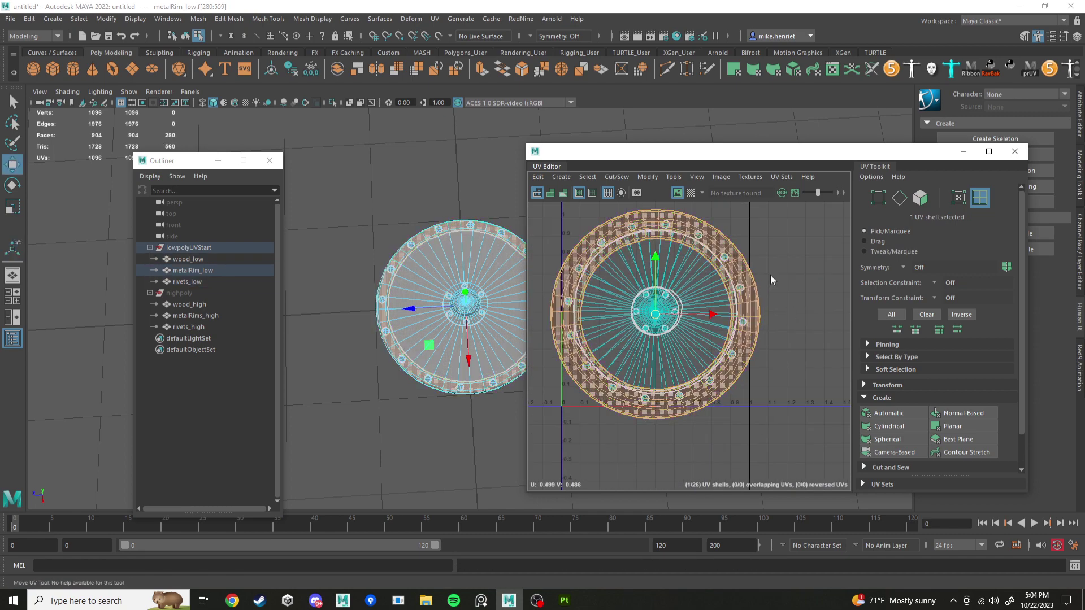
pyautogui.moveTo(656, 314); pyautogui.dragTo(851, 396)
# Select the edge loop crossing the top of the rim's ring-shaped UV shell and cut the UVs along it.
pyautogui.keyDown('alt'); pyautogui.moveTo(771, 355); pyautogui.dragTo(676, 332, button='middle'); pyautogui.keyUp('alt')
pyautogui.rightClick(782, 290)
pyautogui.click(783, 291)
pyautogui.keyDown('alt'); pyautogui.moveTo(816, 291); pyautogui.dragTo(775, 306, button='middle'); pyautogui.keyUp('alt')
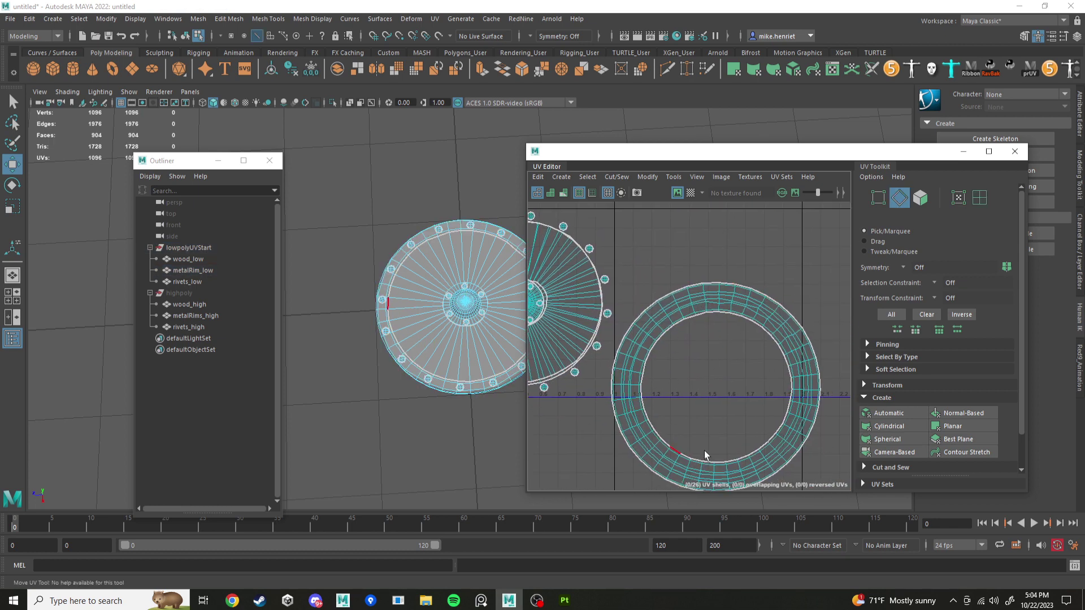
pyautogui.scroll(4, 747, 291)
pyautogui.scroll(3, 683, 308)
pyautogui.doubleClick(680, 321)
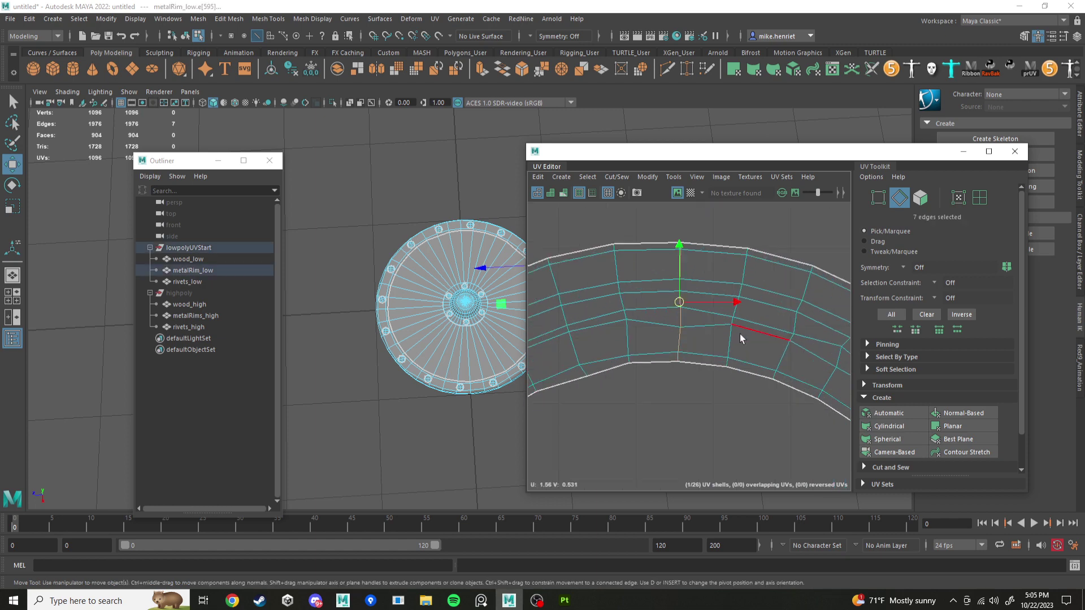
pyautogui.scroll(-9, 727, 338)
pyautogui.scroll(4, 746, 316)
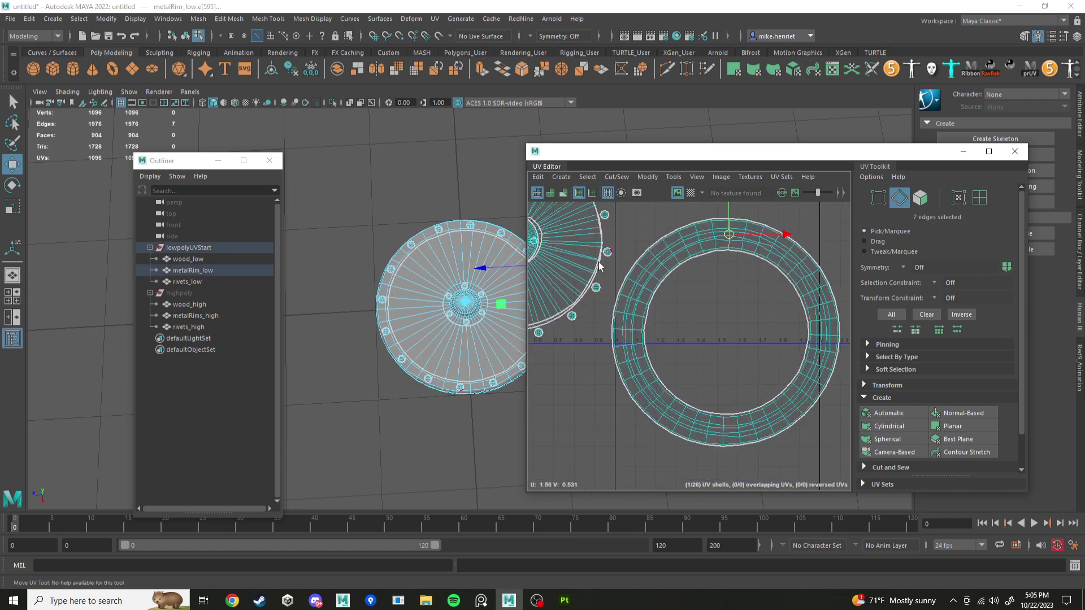
pyautogui.keyDown('shift'); pyautogui.moveTo(737, 249); pyautogui.dragTo(700, 265, button='right'); pyautogui.keyUp('shift')
pyautogui.keyDown('alt'); pyautogui.moveTo(750, 298); pyautogui.dragTo(744, 298, button='middle'); pyautogui.keyUp('alt')
# Cut the rim's UV shell along the opposite edge loop at its bottom to split the ring into two halves.
pyautogui.doubleClick(729, 427)
pyautogui.scroll(6, 720, 395)
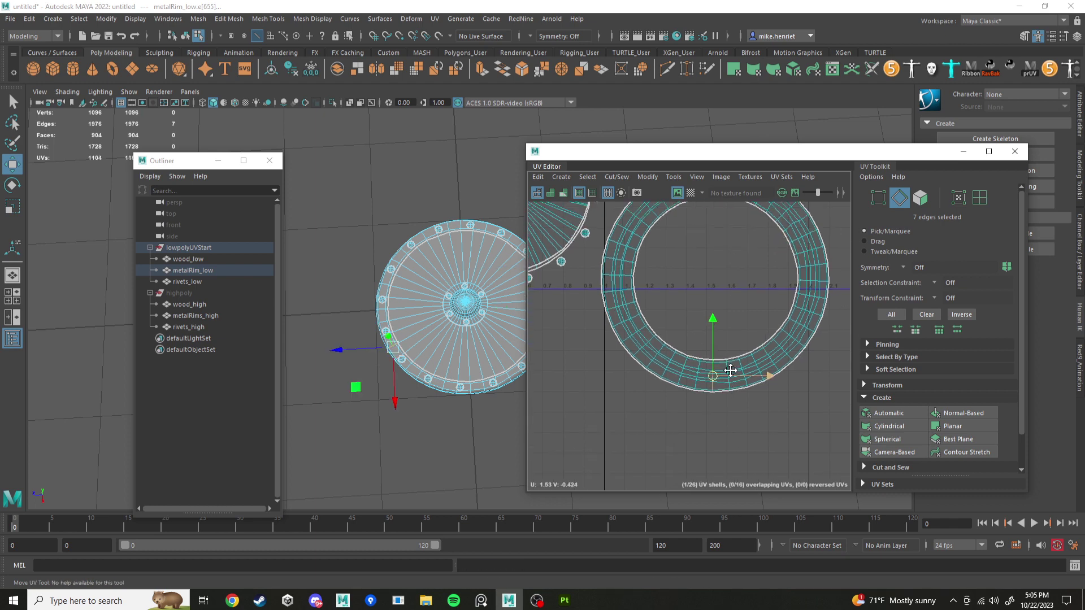
pyautogui.scroll(-3, 710, 346)
pyautogui.keyDown('shift'); pyautogui.moveTo(704, 341); pyautogui.dragTo(667, 362, button='right'); pyautogui.keyUp('shift')
pyautogui.scroll(-3, 701, 339)
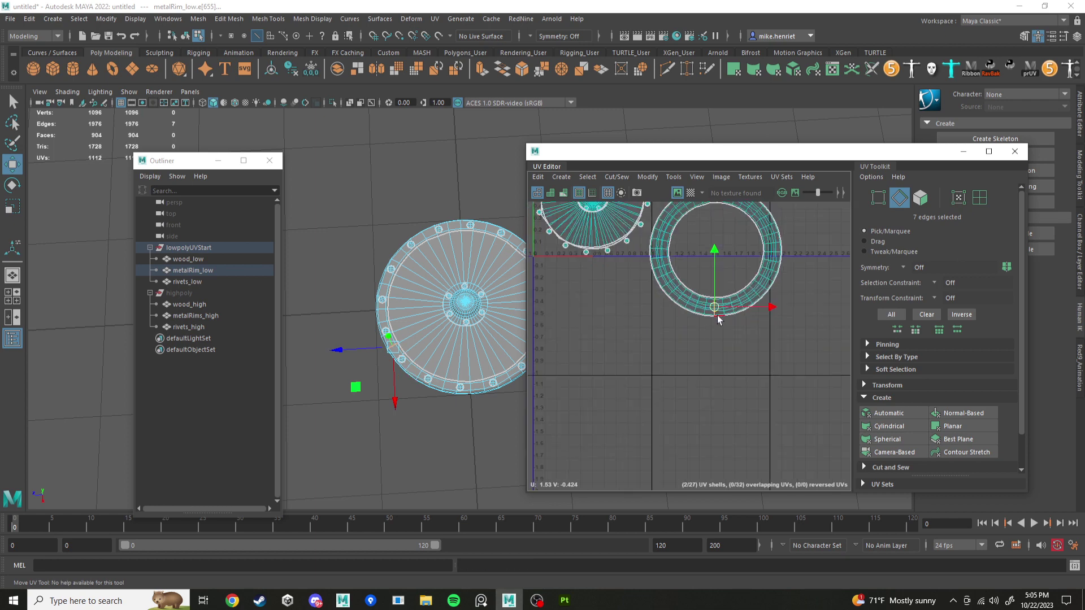
# Unfold each half of the metalRim_low ring into a long strip.
pyautogui.click(713, 280)
pyautogui.keyDown('alt'); pyautogui.moveTo(757, 334); pyautogui.dragTo(722, 334, button='middle'); pyautogui.keyUp('alt')
pyautogui.keyDown('shift'); pyautogui.moveTo(729, 299); pyautogui.dragTo(613, 303, button='right'); pyautogui.keyUp('shift')
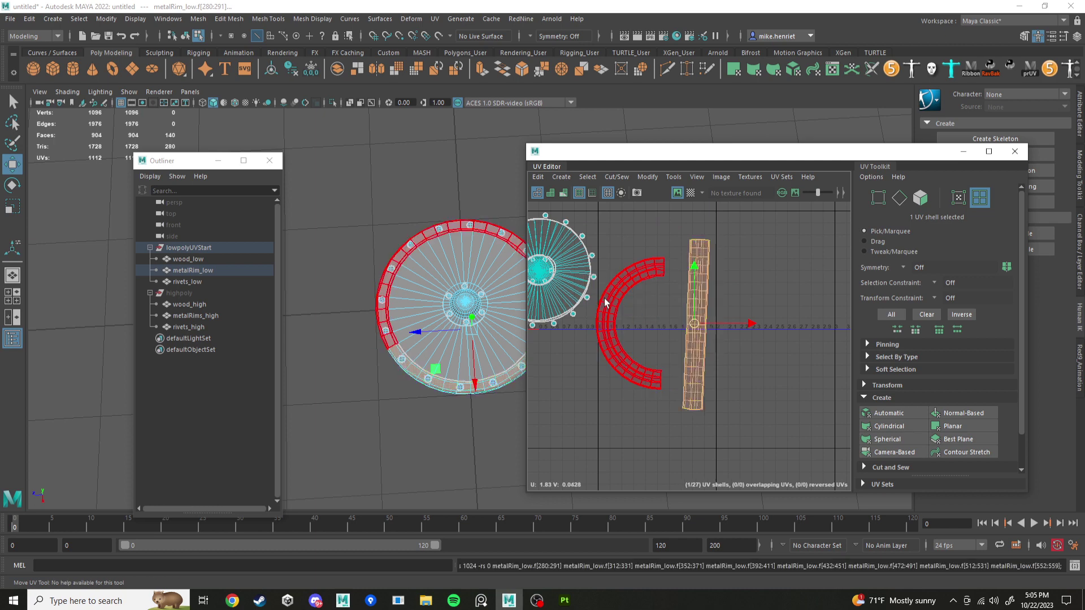
pyautogui.click(617, 299)
pyautogui.press('g')
pyautogui.click(716, 307)
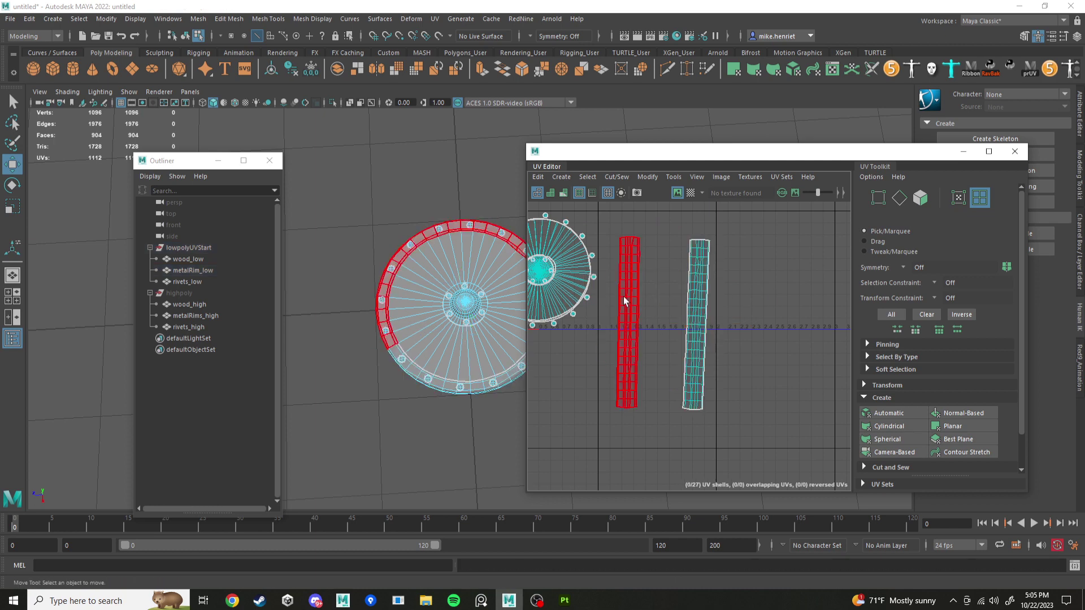
# Select both rim strips and rotate them slightly so they stand vertical.
pyautogui.click(623, 300)
pyautogui.keyDown('shift'); pyautogui.click(689, 302); pyautogui.keyUp('shift')
pyautogui.press('e')
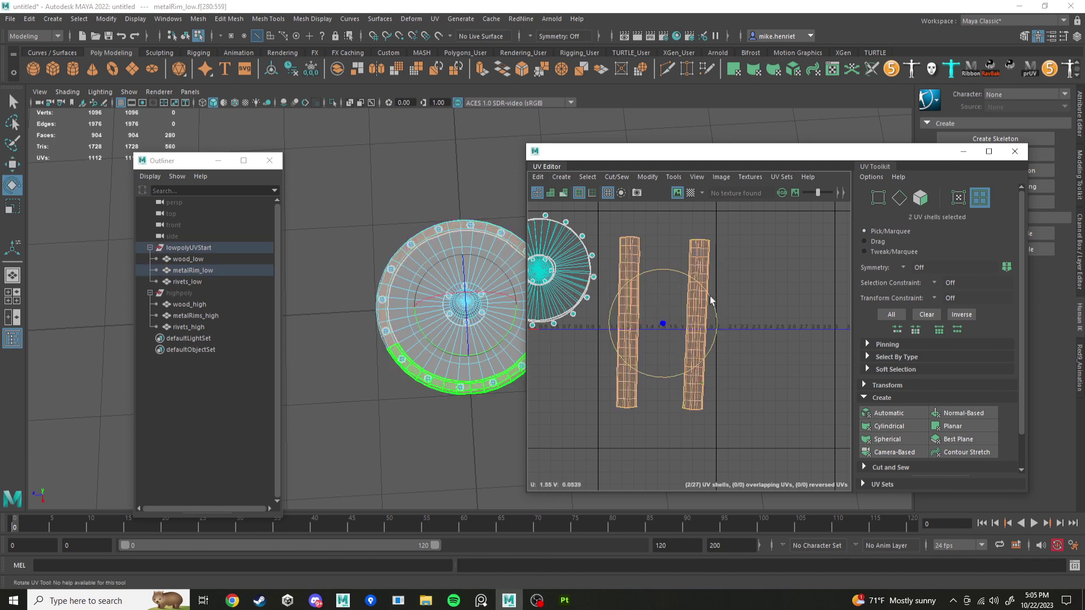
pyautogui.moveTo(705, 297); pyautogui.dragTo(707, 297)
pyautogui.keyDown('alt'); pyautogui.moveTo(715, 300); pyautogui.dragTo(789, 340, button='middle'); pyautogui.keyUp('alt')
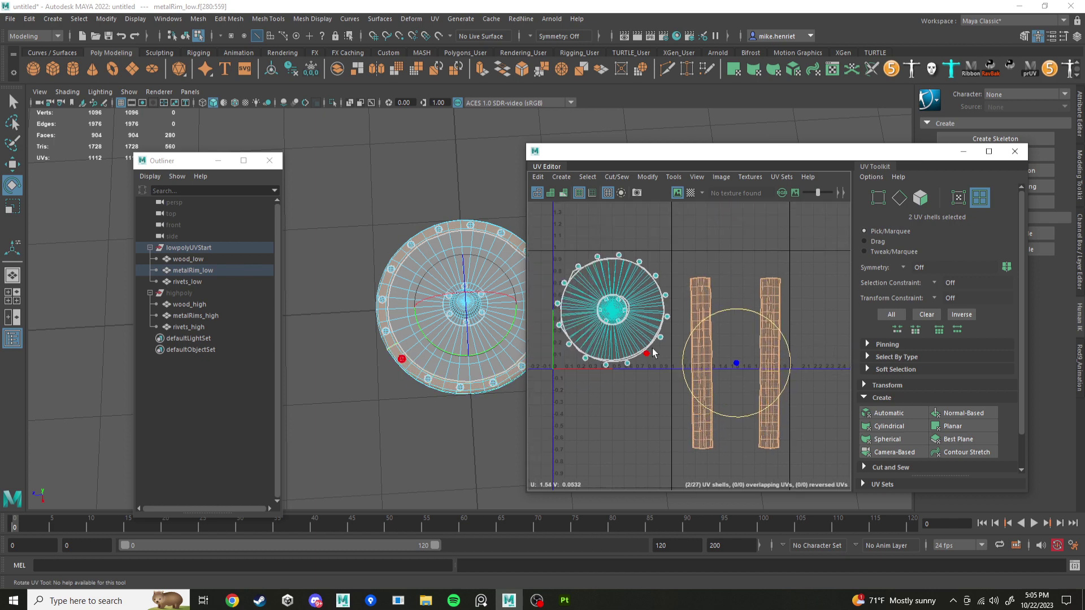
# Lift one rim rivet off the shield to inspect its underside, and undo the move.
pyautogui.scroll(6, 425, 324)
pyautogui.keyDown('alt'); pyautogui.moveTo(421, 357); pyautogui.dragTo(421, 322); pyautogui.keyUp('alt')
pyautogui.scroll(3, 411, 333)
pyautogui.click(380, 352)
pyautogui.keyDown('alt'); pyautogui.moveTo(381, 354); pyautogui.dragTo(416, 305); pyautogui.keyUp('alt')
pyautogui.press('w')
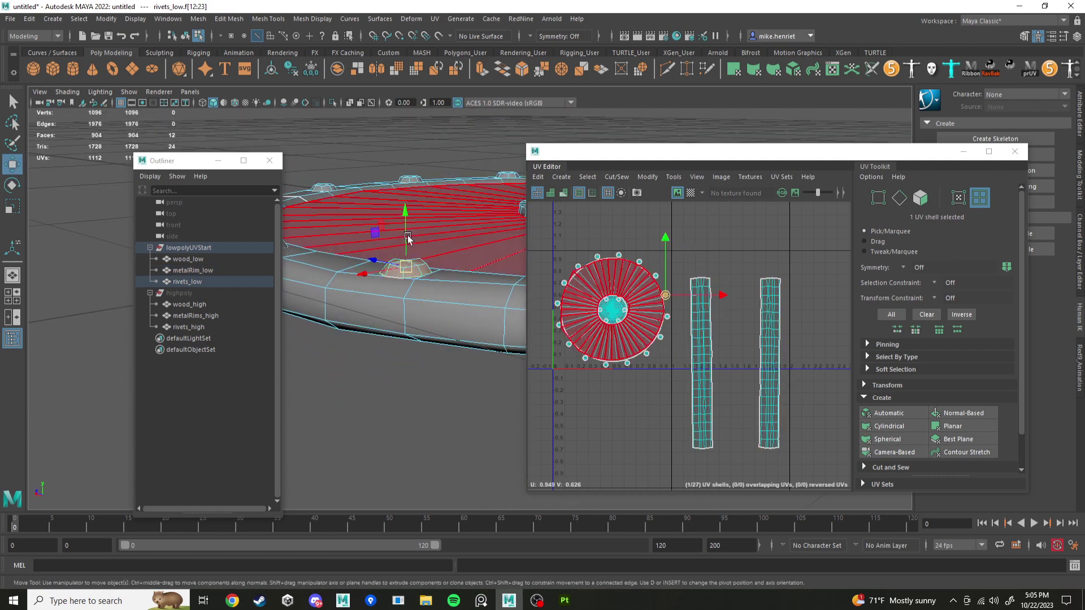
pyautogui.moveTo(403, 220); pyautogui.dragTo(404, 186)
pyautogui.keyDown('alt'); pyautogui.moveTo(408, 237); pyautogui.dragTo(448, 184); pyautogui.keyUp('alt')
pyautogui.keyDown('alt'); pyautogui.moveTo(448, 184); pyautogui.dragTo(362, 417, button='middle'); pyautogui.keyUp('alt')
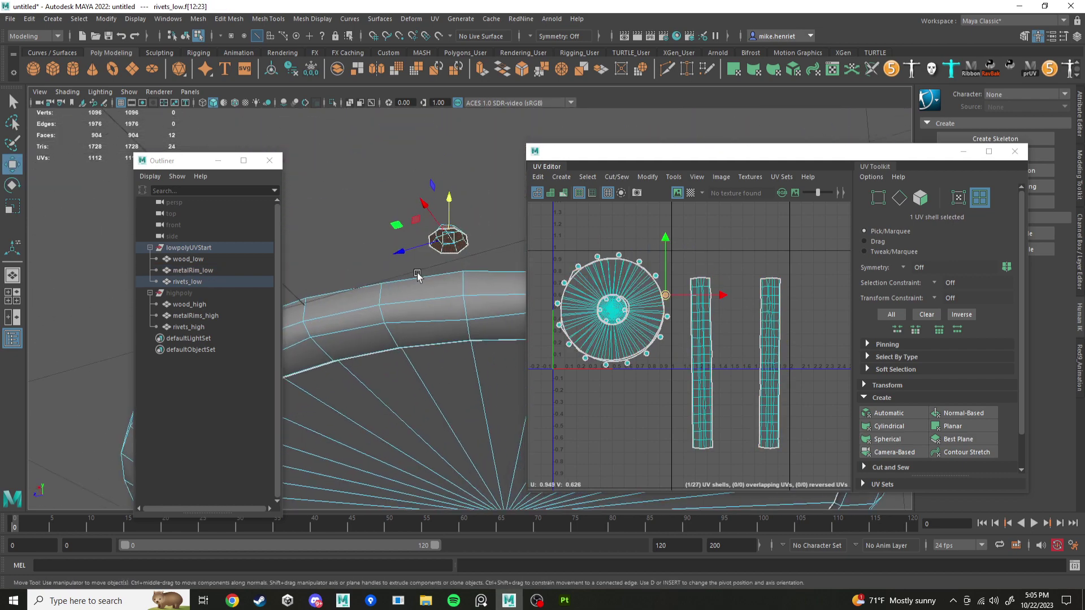
pyautogui.keyDown('alt'); pyautogui.moveTo(417, 274); pyautogui.dragTo(395, 383); pyautogui.keyUp('alt')
pyautogui.click(469, 234)
pyautogui.hotkey('ctrl', 'z')
pyautogui.hotkey('ctrl', 'z')
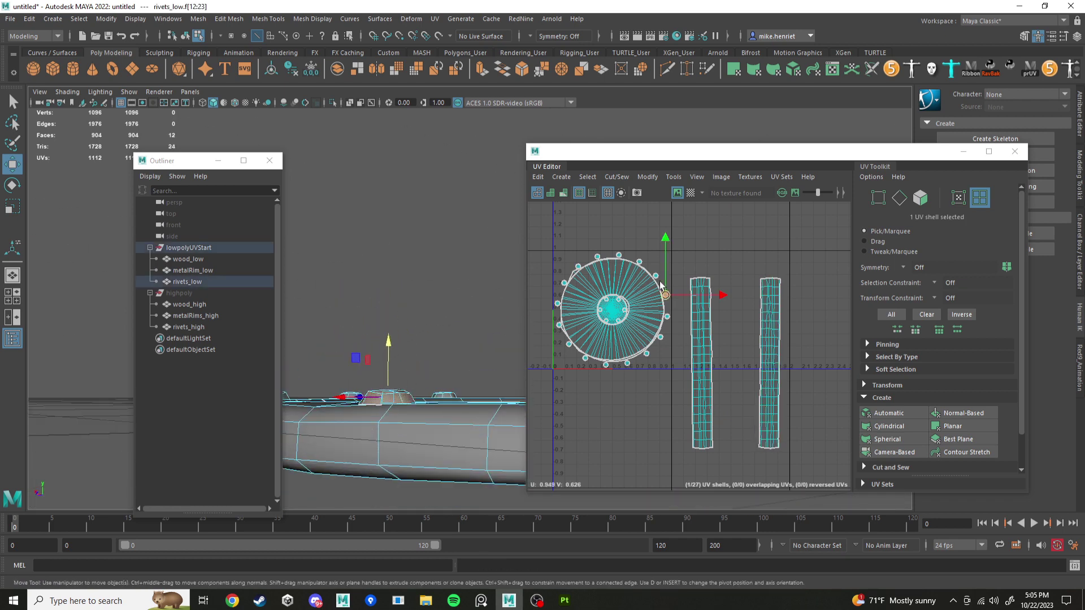
pyautogui.scroll(3, 671, 304)
pyautogui.keyDown('shift'); pyautogui.moveTo(609, 296); pyautogui.dragTo(659, 300, button='right'); pyautogui.keyUp('shift')
pyautogui.keyDown('alt'); pyautogui.moveTo(360, 430); pyautogui.dragTo(396, 406); pyautogui.keyUp('alt')
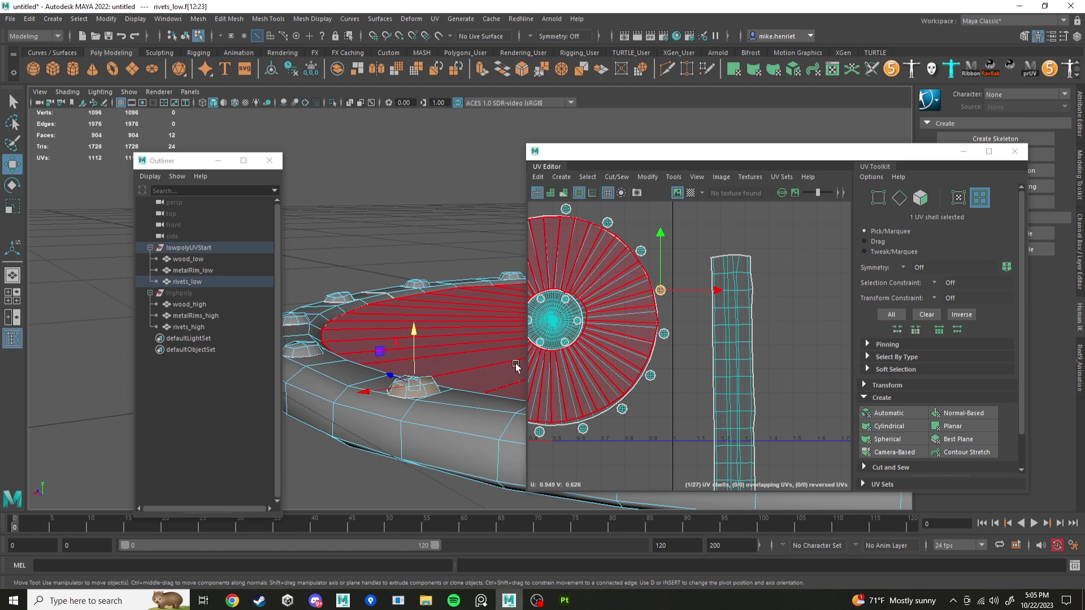
# Select all the low-poly UV shells and open the Layout UVs options.
pyautogui.scroll(-6, 736, 324)
pyautogui.moveTo(682, 334); pyautogui.dragTo(650, 311, button='right')
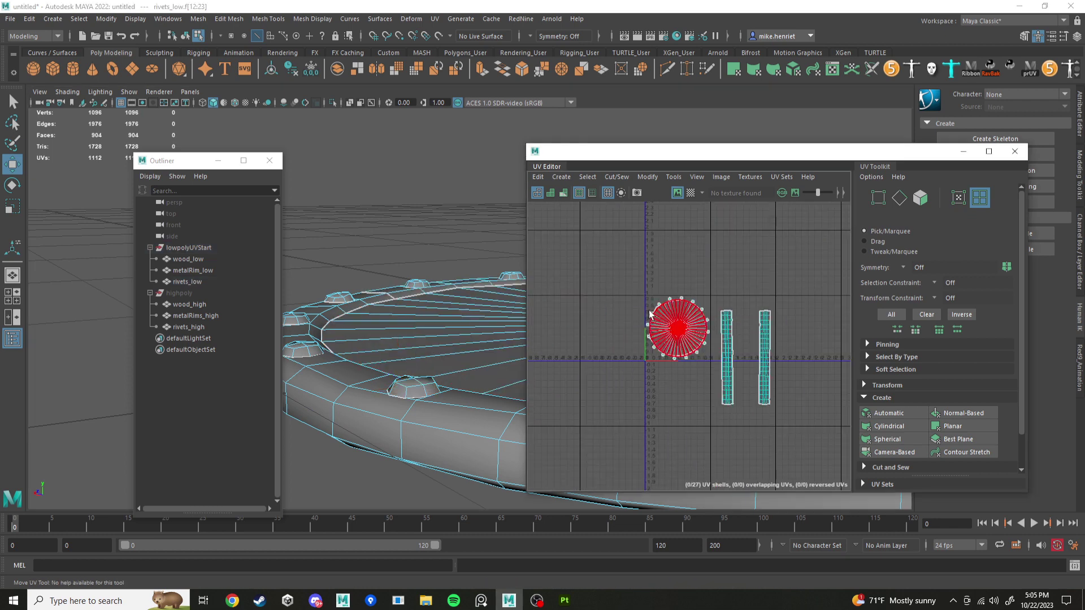
pyautogui.moveTo(610, 281); pyautogui.dragTo(792, 415)
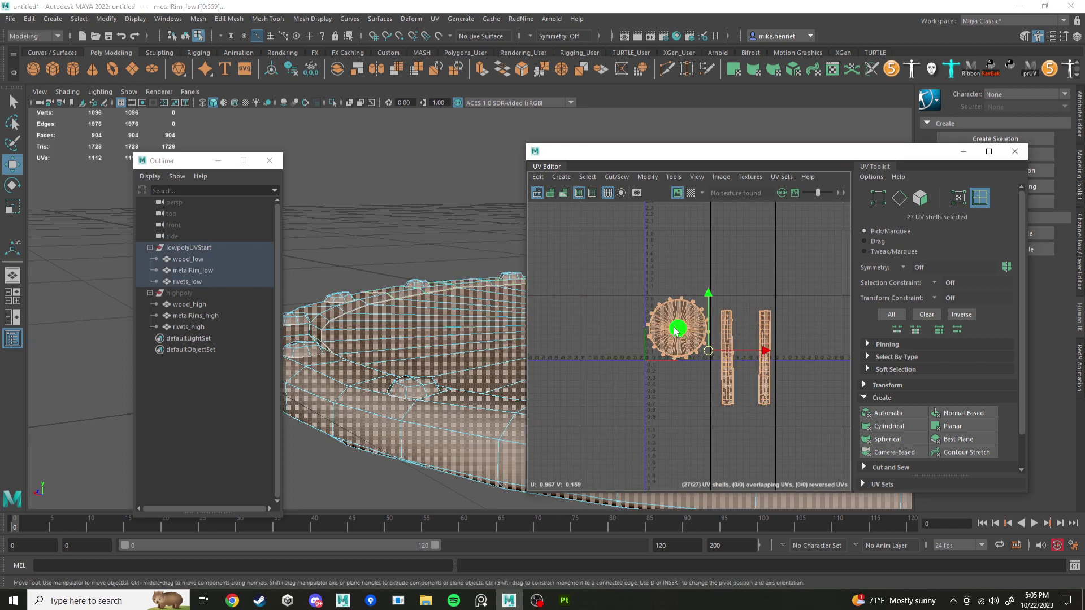
pyautogui.scroll(-2, 910, 429)
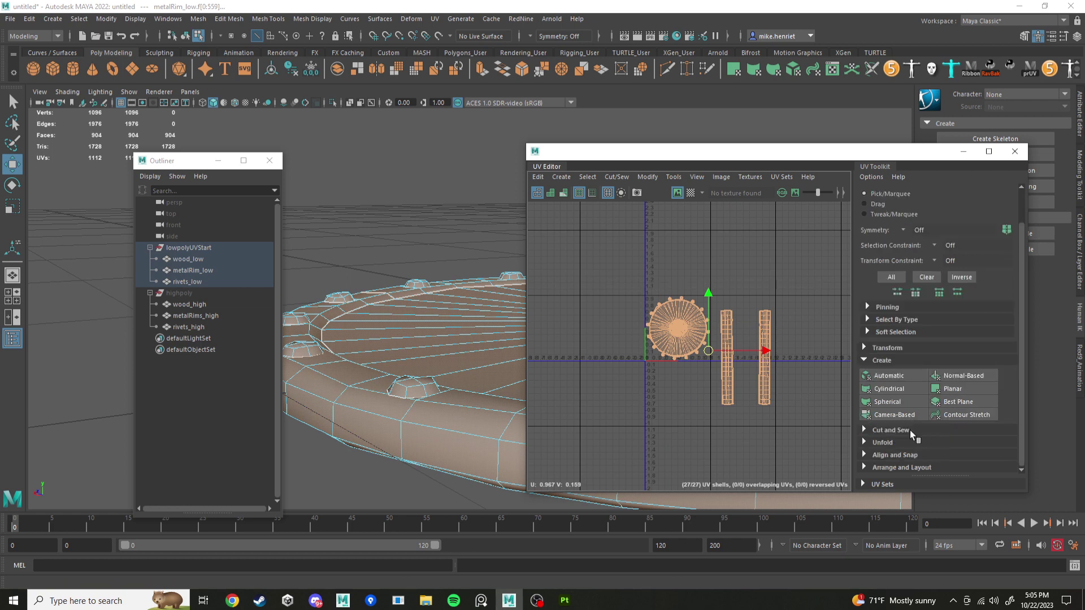
pyautogui.click(866, 469)
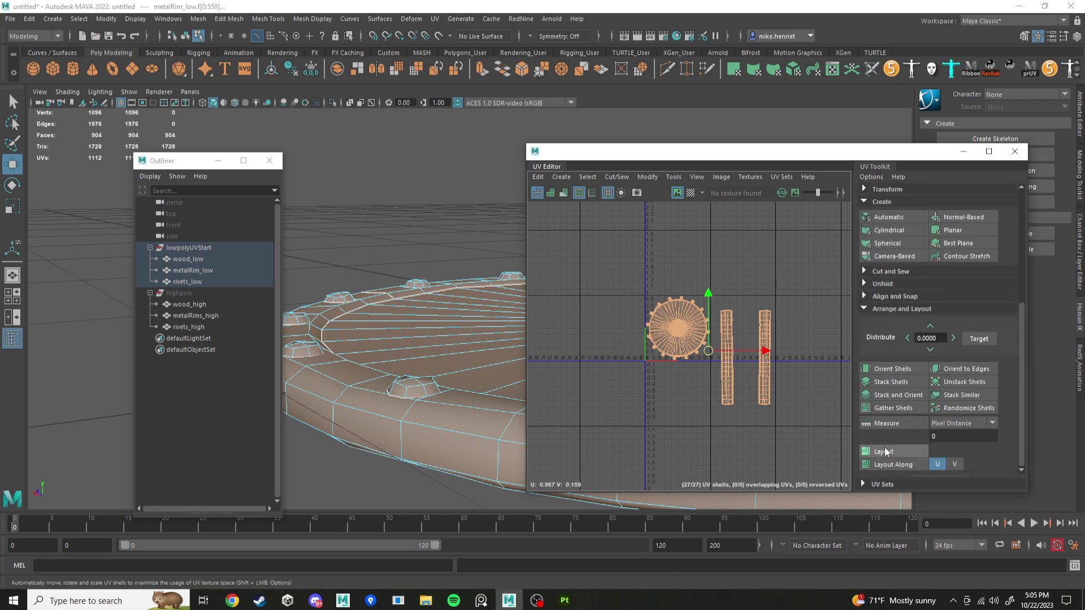
pyautogui.keyDown('shift'); pyautogui.click(883, 450); pyautogui.keyUp('shift')
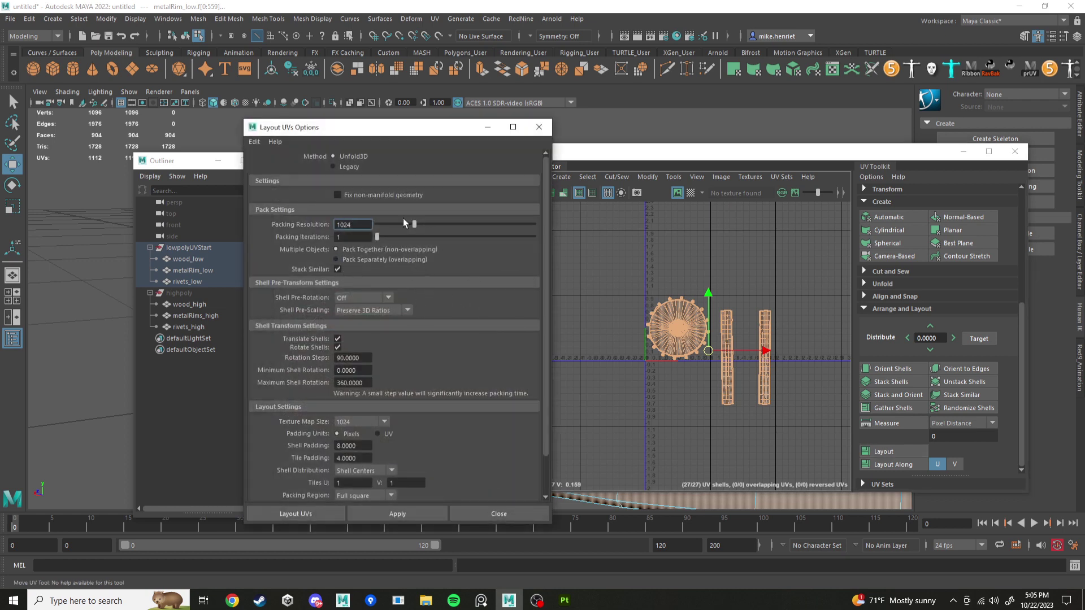
pyautogui.moveTo(362, 140); pyautogui.dragTo(313, 139)
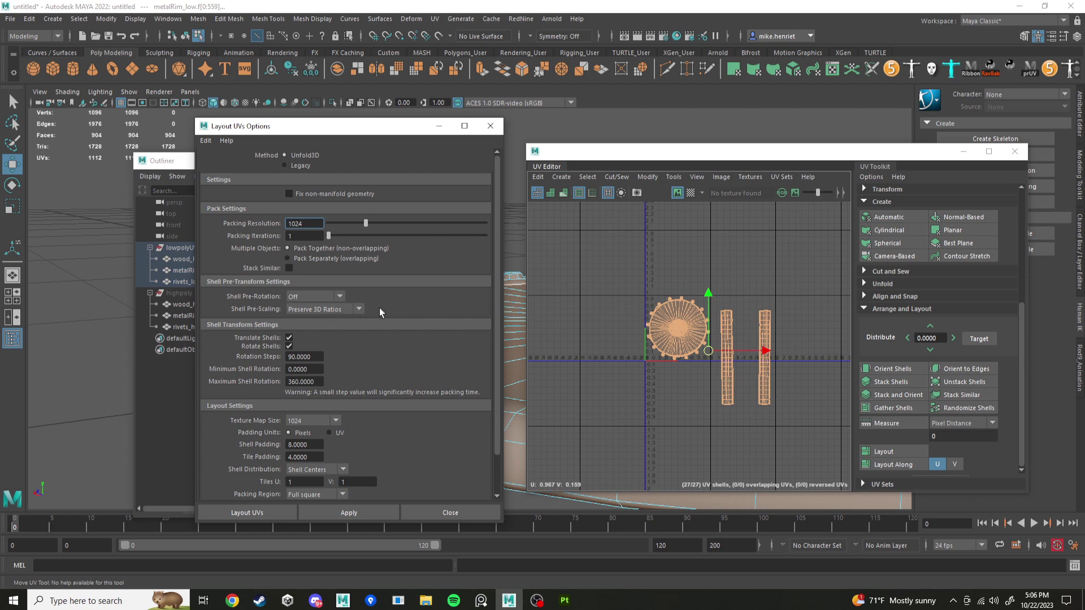
# Disable Stack Similar, set Shell Pre-Scaling to Preserve 3D Ratios, and lay out the selected UV shells.
pyautogui.click(359, 309)
pyautogui.click(325, 334)
pyautogui.scroll(-2, 360, 351)
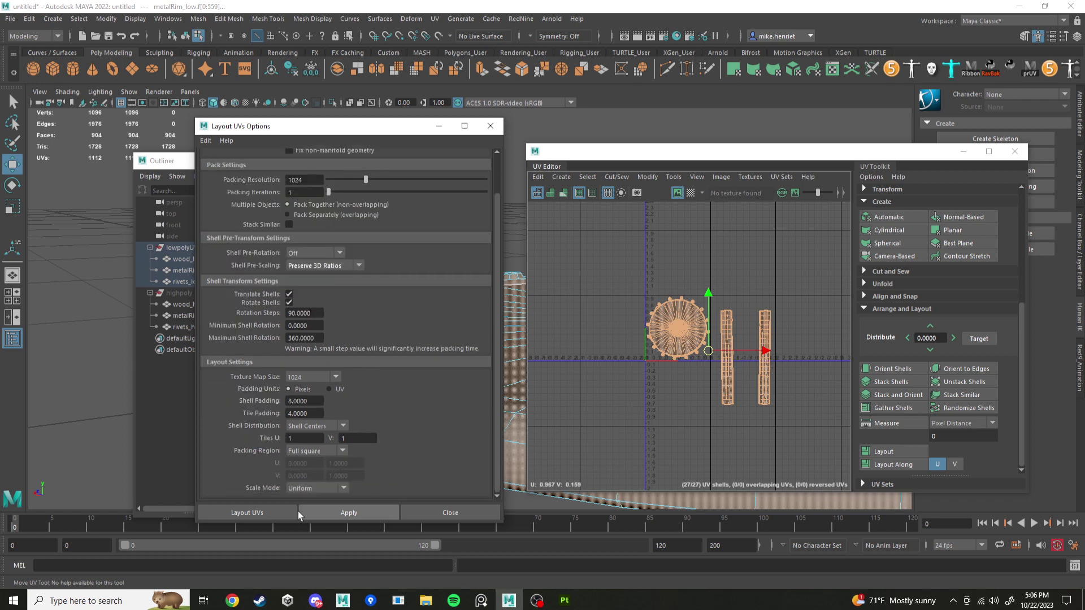
pyautogui.click(244, 513)
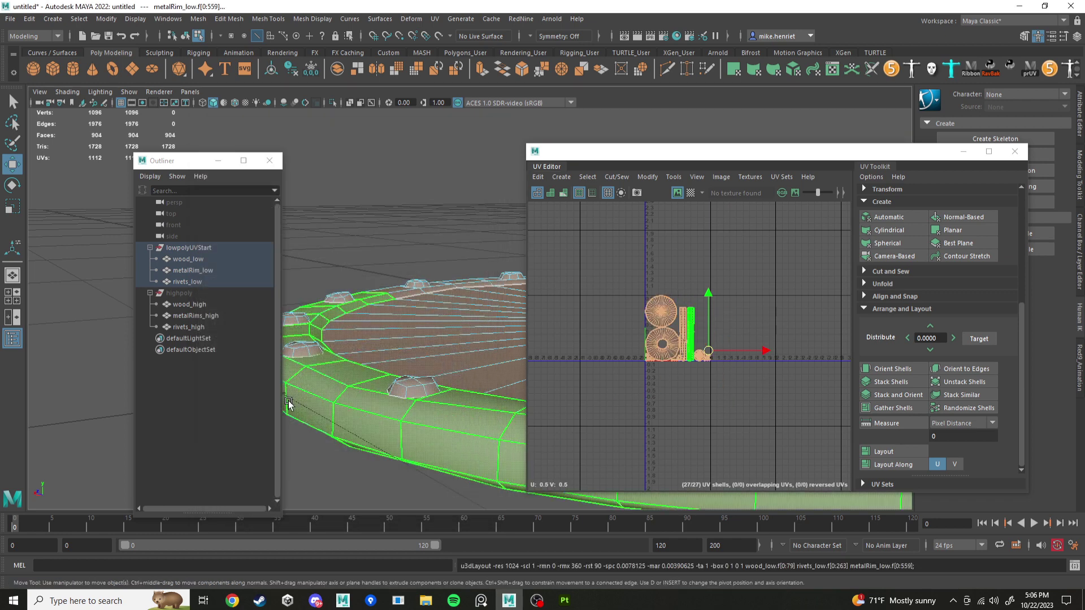
# Reopen the Layout UVs options, move the dialog aside, and review the packed shells up close.
pyautogui.keyDown('shift'); pyautogui.click(893, 452); pyautogui.keyUp('shift')
pyautogui.scroll(-2, 315, 434)
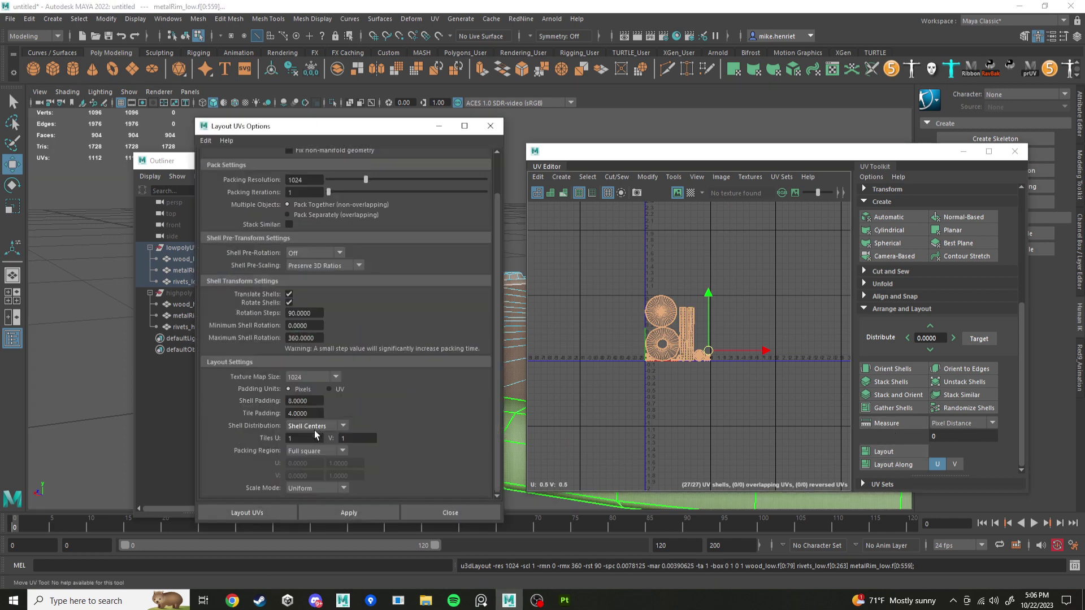
pyautogui.scroll(5, 677, 353)
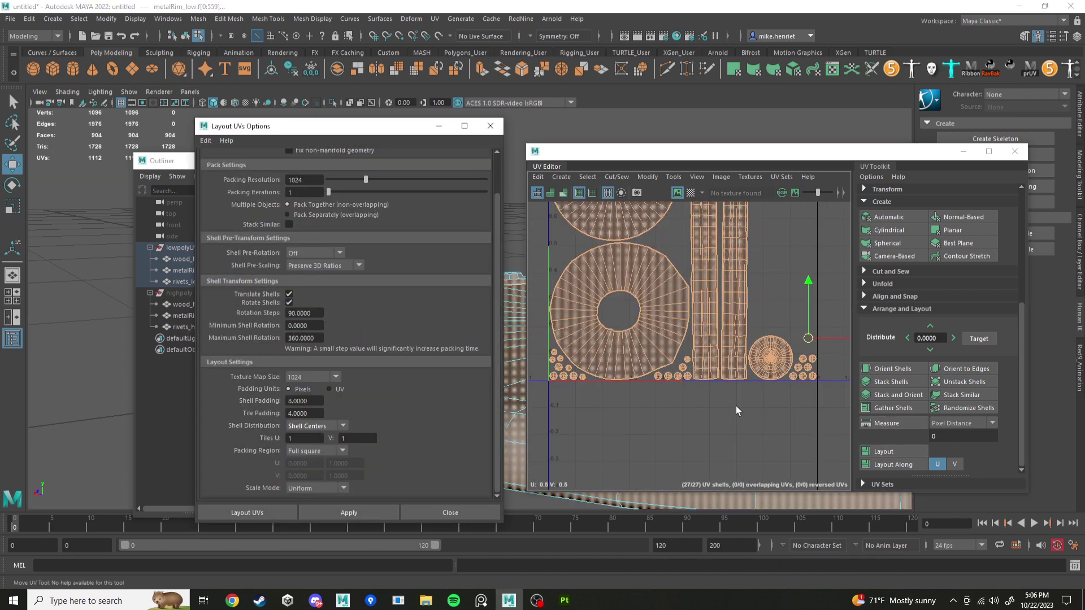
pyautogui.click(680, 419)
pyautogui.moveTo(356, 130); pyautogui.dragTo(159, 161)
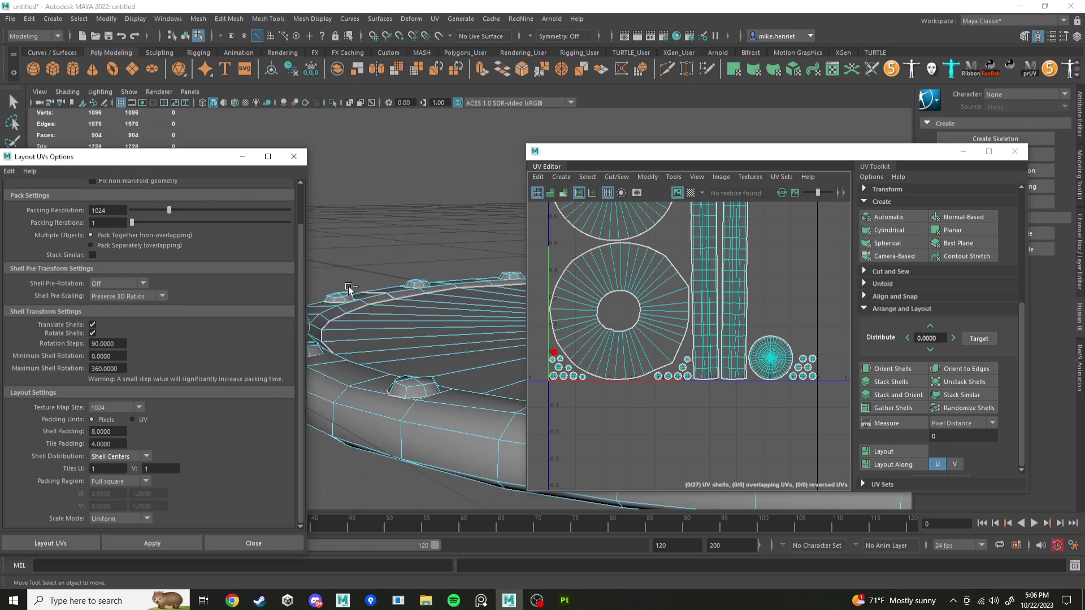
# Select the ring-shaped wood_low shell with the central hole and examine its distortion on the shield with the checker map.
pyautogui.click(647, 309)
pyautogui.click(647, 310)
pyautogui.keyDown('alt'); pyautogui.moveTo(562, 348); pyautogui.dragTo(572, 365, button='middle'); pyautogui.keyUp('alt')
pyautogui.keyDown('alt'); pyautogui.moveTo(473, 318); pyautogui.dragTo(481, 296); pyautogui.keyUp('alt')
pyautogui.click(690, 192)
pyautogui.keyDown('alt'); pyautogui.moveTo(473, 232); pyautogui.dragTo(428, 271, button='middle'); pyautogui.keyUp('alt')
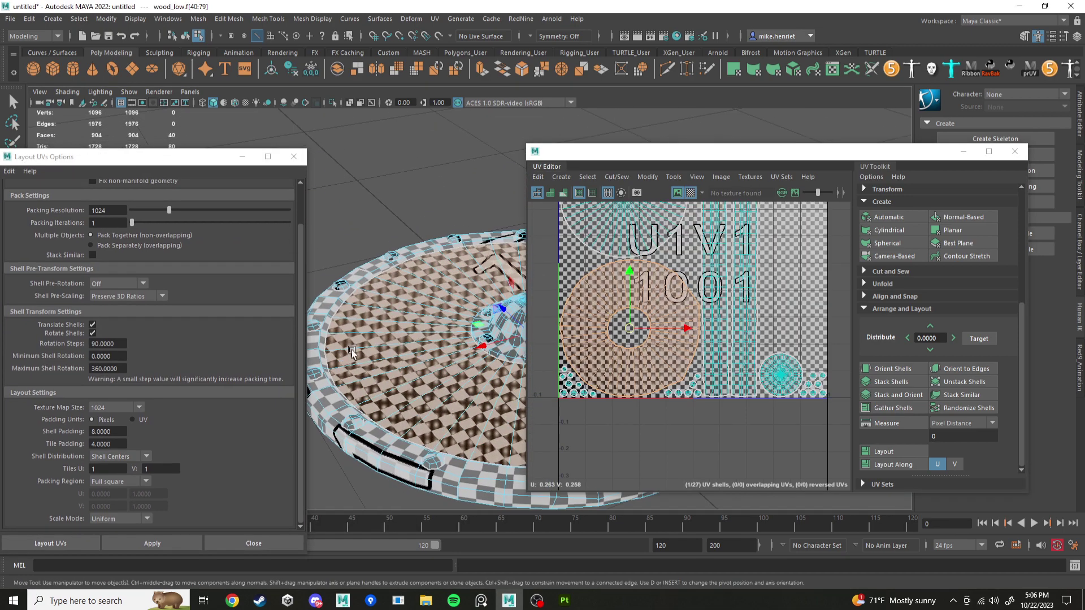
pyautogui.keyDown('alt'); pyautogui.moveTo(428, 271); pyautogui.dragTo(467, 332); pyautogui.keyUp('alt')
pyautogui.keyDown('alt'); pyautogui.moveTo(467, 332); pyautogui.dragTo(423, 415, button='middle'); pyautogui.keyUp('alt')
pyautogui.keyDown('alt'); pyautogui.moveTo(489, 178); pyautogui.dragTo(433, 264, button='middle'); pyautogui.keyUp('alt')
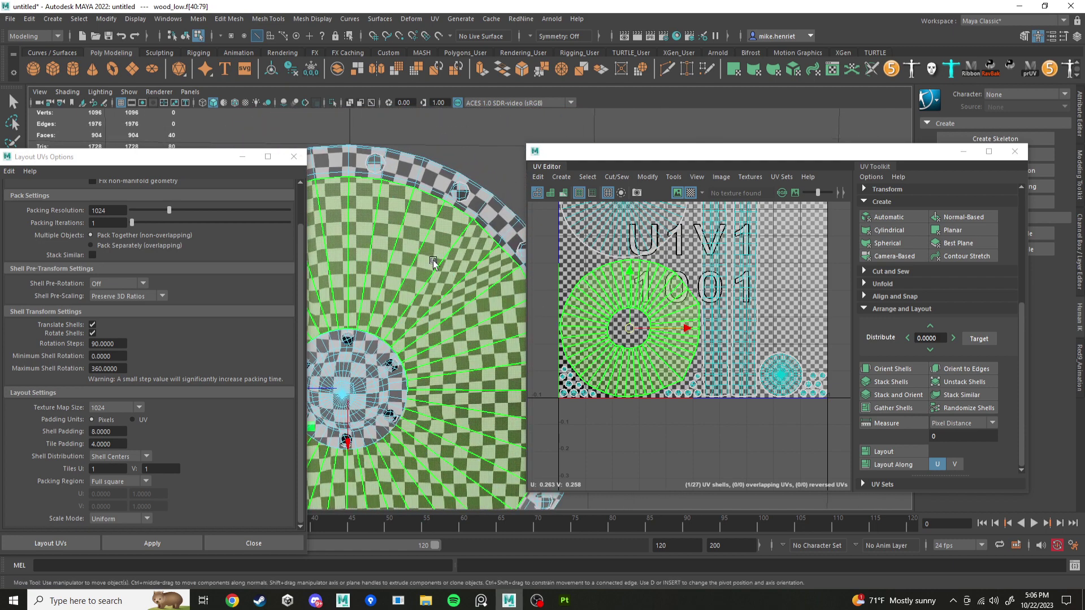
pyautogui.scroll(3, 641, 291)
pyautogui.click(690, 193)
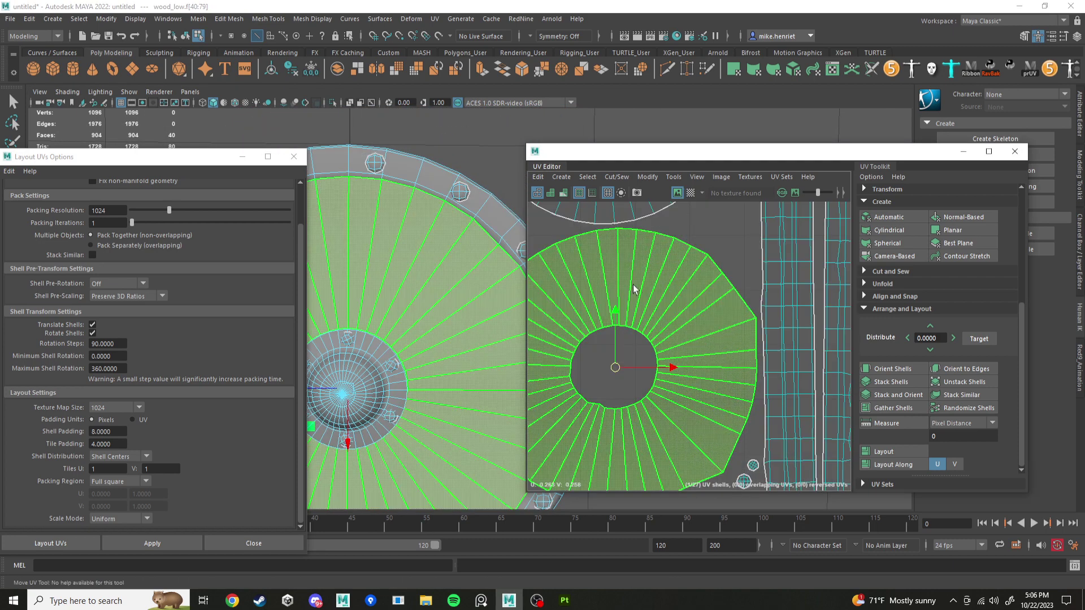
# Unfold the ring-shaped wood_low shell, first freely and then along U and along V, to even out its outline.
pyautogui.keyDown('alt'); pyautogui.moveTo(637, 290); pyautogui.dragTo(696, 280, button='middle'); pyautogui.keyUp('alt')
pyautogui.keyDown('shift'); pyautogui.moveTo(694, 274); pyautogui.dragTo(577, 277, button='right'); pyautogui.keyUp('shift')
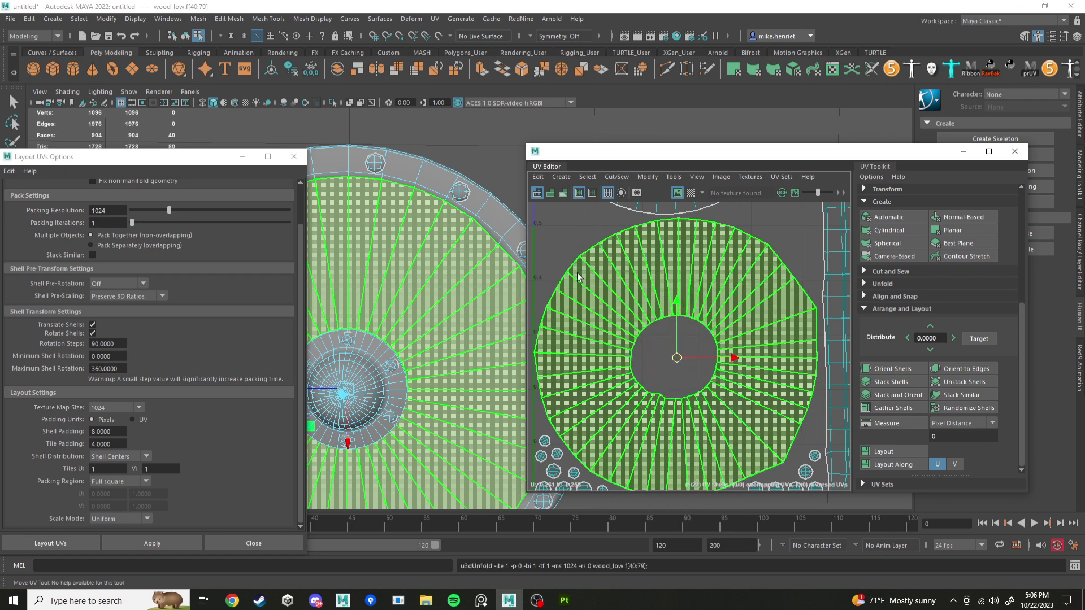
pyautogui.keyDown('shift'); pyautogui.moveTo(720, 281); pyautogui.dragTo(627, 258, button='right'); pyautogui.keyUp('shift')
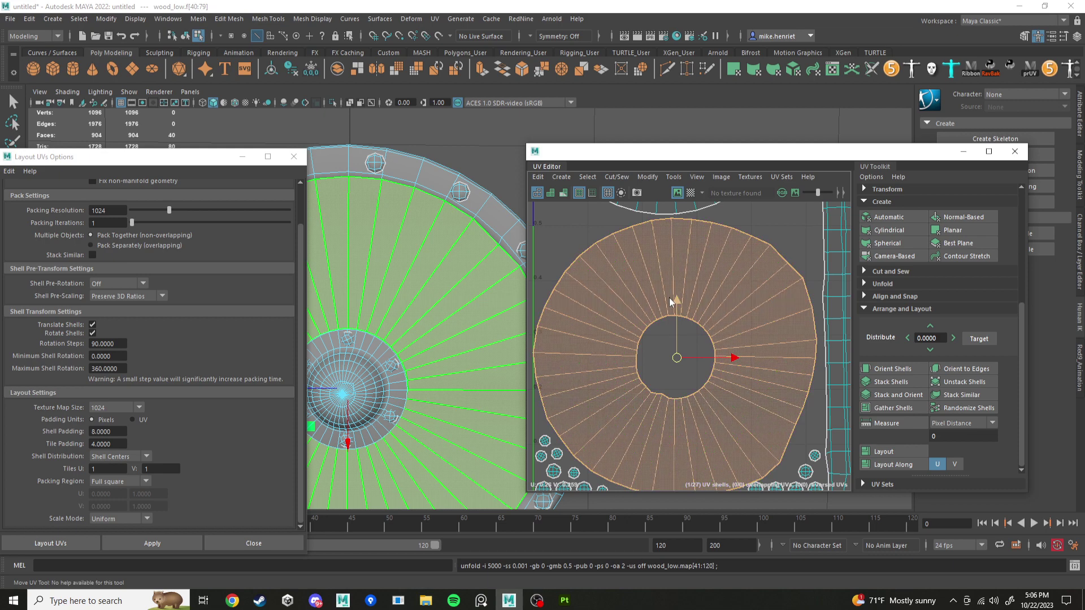
pyautogui.keyDown('shift'); pyautogui.moveTo(669, 297); pyautogui.dragTo(604, 301, button='right'); pyautogui.keyUp('shift')
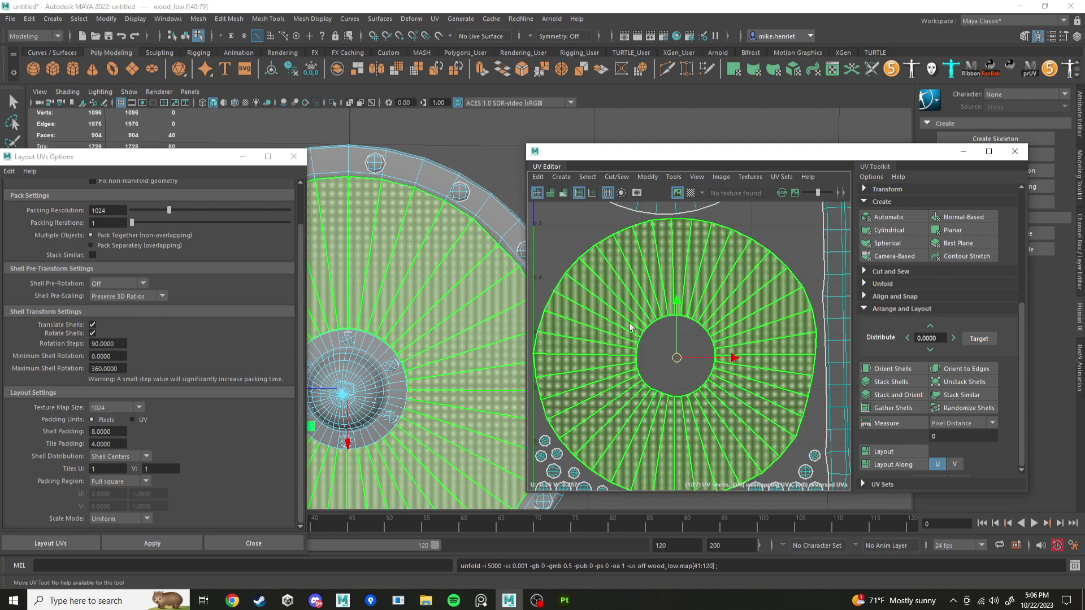
# Repeat the unfold on the ring-shaped wood_low shell to round out its inner and outer edges.
pyautogui.keyDown('shift'); pyautogui.moveTo(723, 308); pyautogui.dragTo(625, 316, button='right'); pyautogui.keyUp('shift')
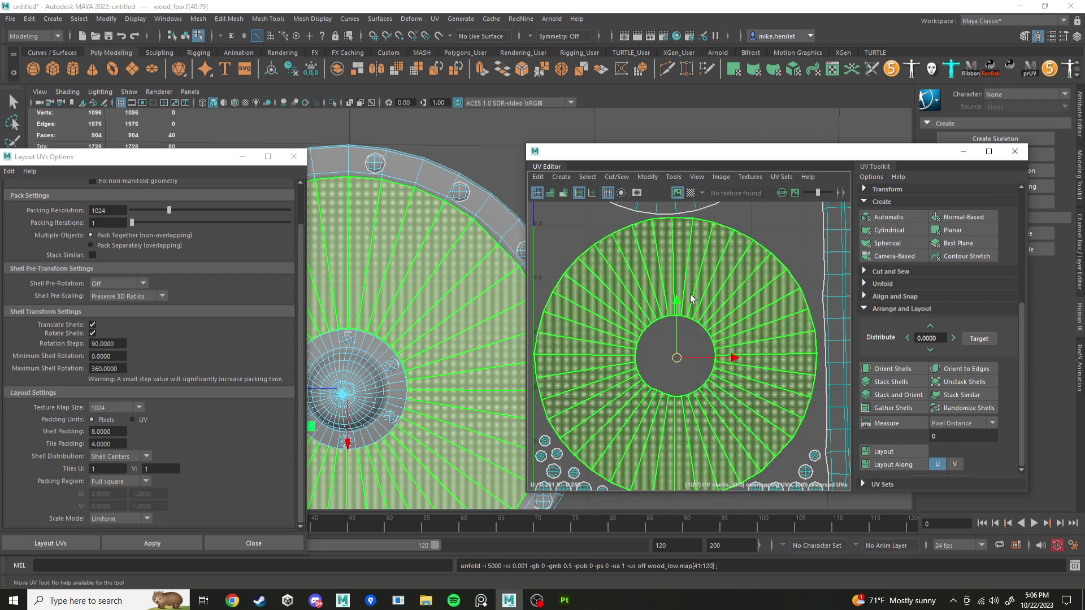
pyautogui.keyDown('shift'); pyautogui.moveTo(690, 298); pyautogui.dragTo(568, 294, button='right'); pyautogui.keyUp('shift')
pyautogui.keyDown('shift'); pyautogui.moveTo(711, 292); pyautogui.dragTo(603, 304, button='right'); pyautogui.keyUp('shift')
pyautogui.scroll(-3, 630, 309)
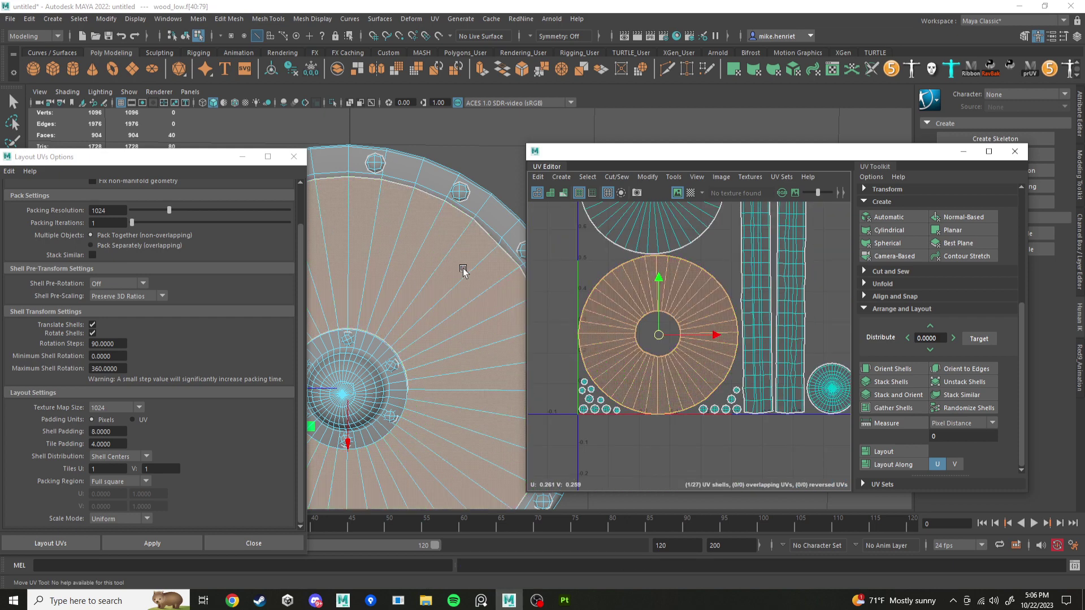
# Return wood_low to object mode and examine its distortion on the shield with the checker map.
pyautogui.scroll(-3, 460, 267)
pyautogui.moveTo(462, 269); pyautogui.dragTo(500, 249, button='right')
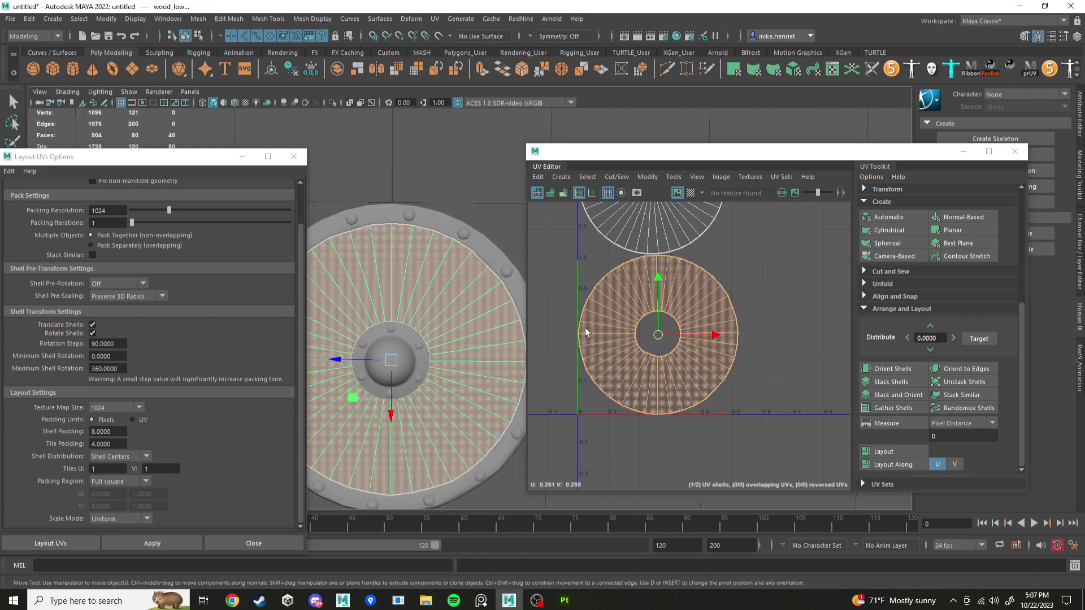
pyautogui.click(491, 199)
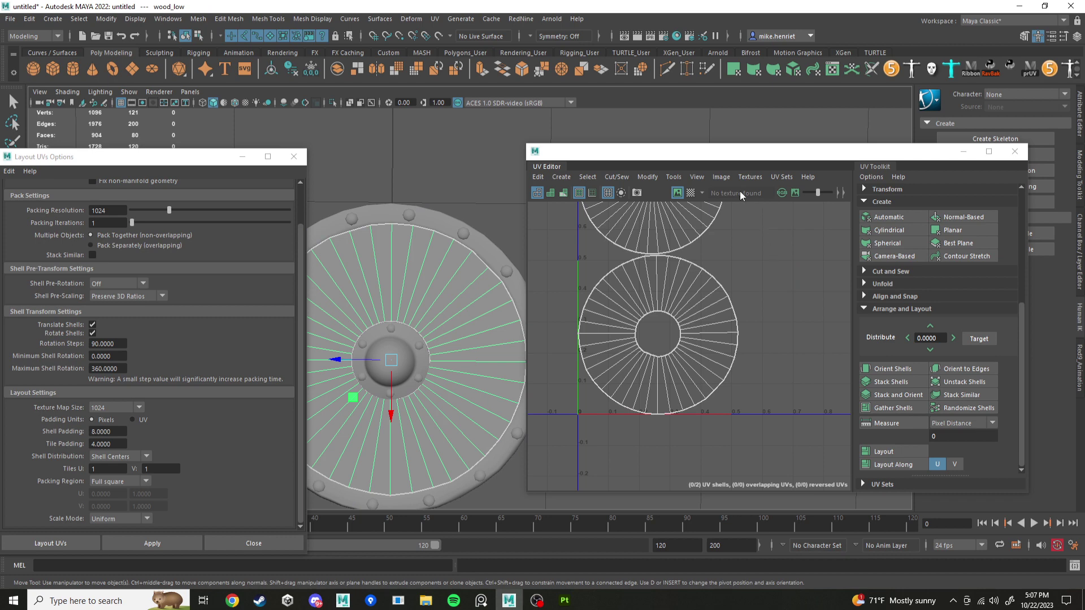
pyautogui.click(692, 194)
pyautogui.keyDown('alt'); pyautogui.moveTo(488, 290); pyautogui.dragTo(474, 276); pyautogui.keyUp('alt')
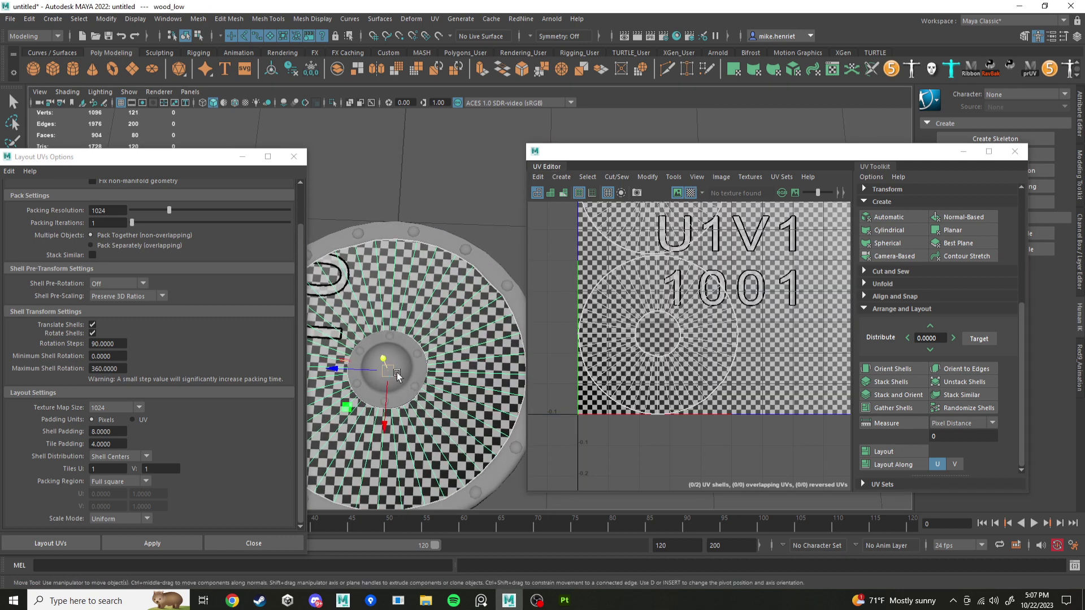
pyautogui.keyDown('alt'); pyautogui.moveTo(397, 377); pyautogui.dragTo(353, 316); pyautogui.keyUp('alt')
pyautogui.scroll(-3, 455, 275)
# Select all the low-poly shield meshes, move the Layout UVs Options dialog aside, and select their lowpolyUVStart group.
pyautogui.moveTo(386, 239); pyautogui.dragTo(521, 435)
pyautogui.scroll(-3, 658, 334)
pyautogui.keyDown('alt'); pyautogui.moveTo(441, 374); pyautogui.dragTo(441, 330); pyautogui.keyUp('alt')
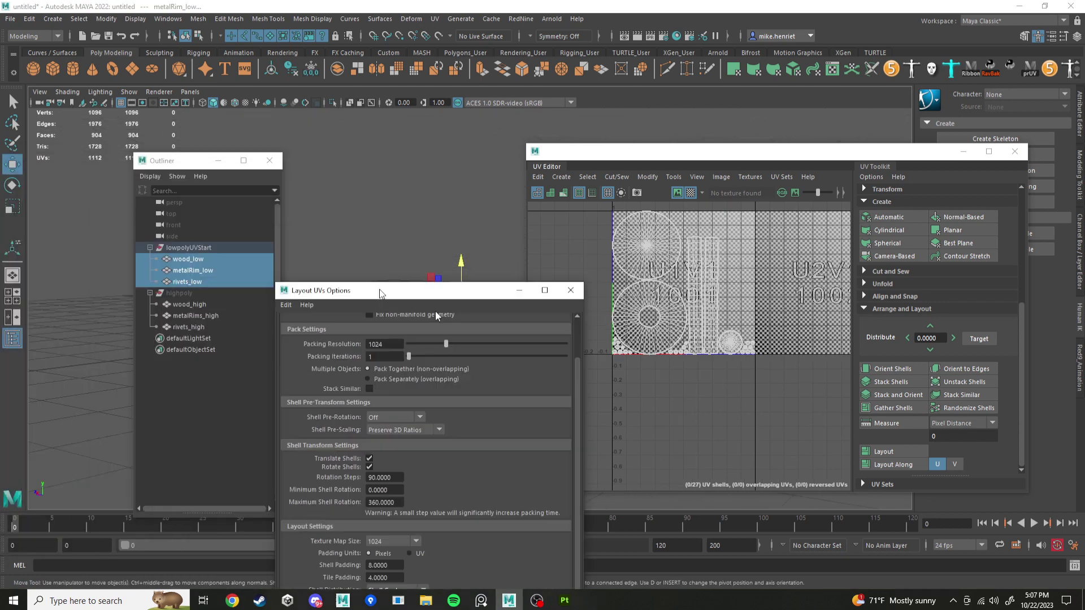
pyautogui.moveTo(380, 293); pyautogui.dragTo(755, 425)
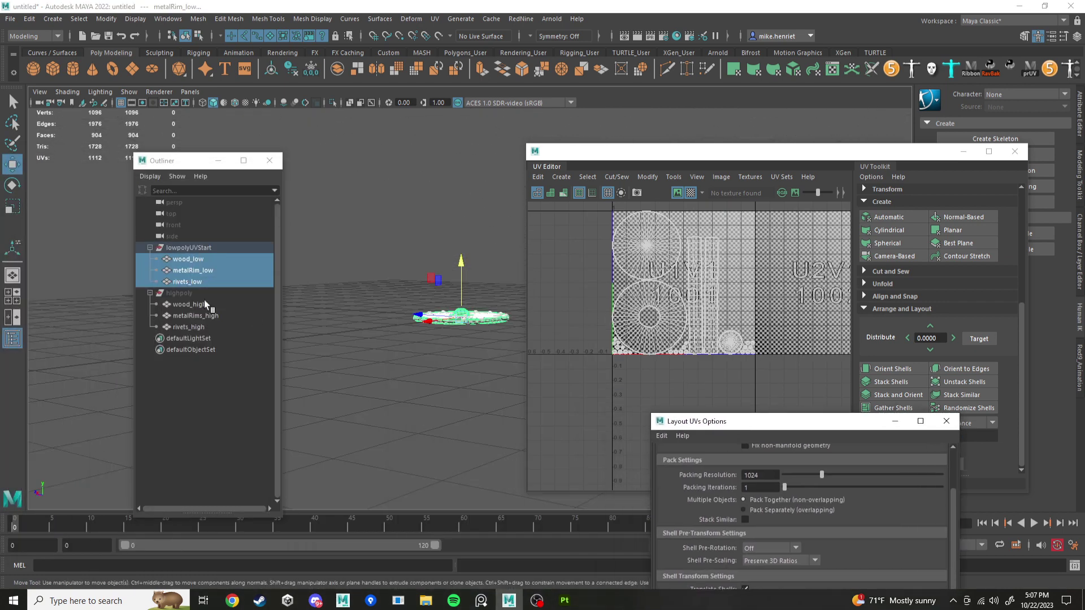
pyautogui.click(189, 247)
# Export the selected lowpolyUVStart group to the Desktop as an FBX file named ShieldFixed.
pyautogui.click(10, 19)
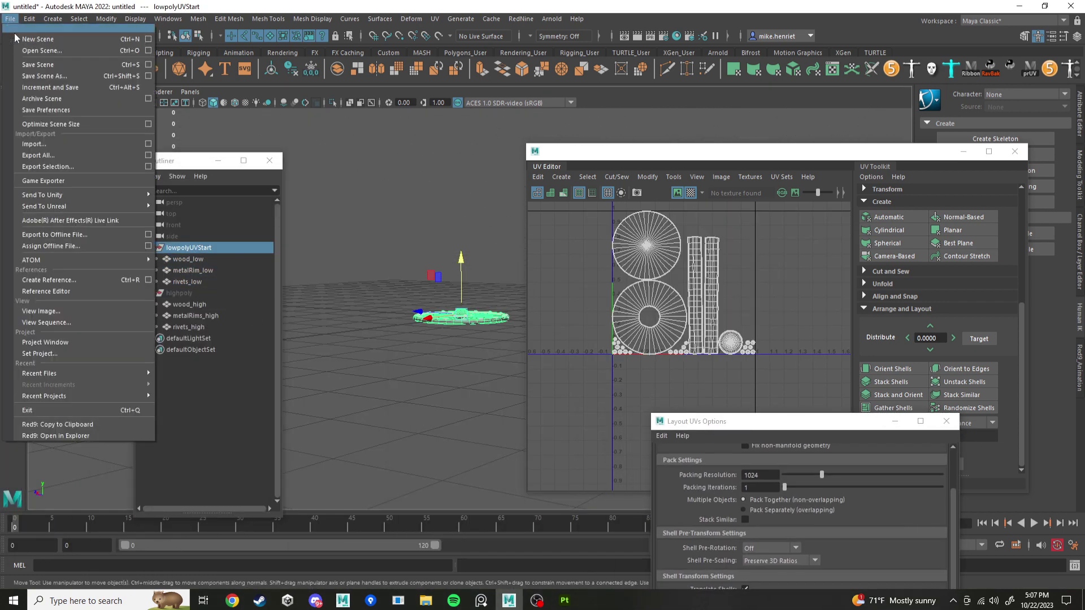
pyautogui.click(52, 166)
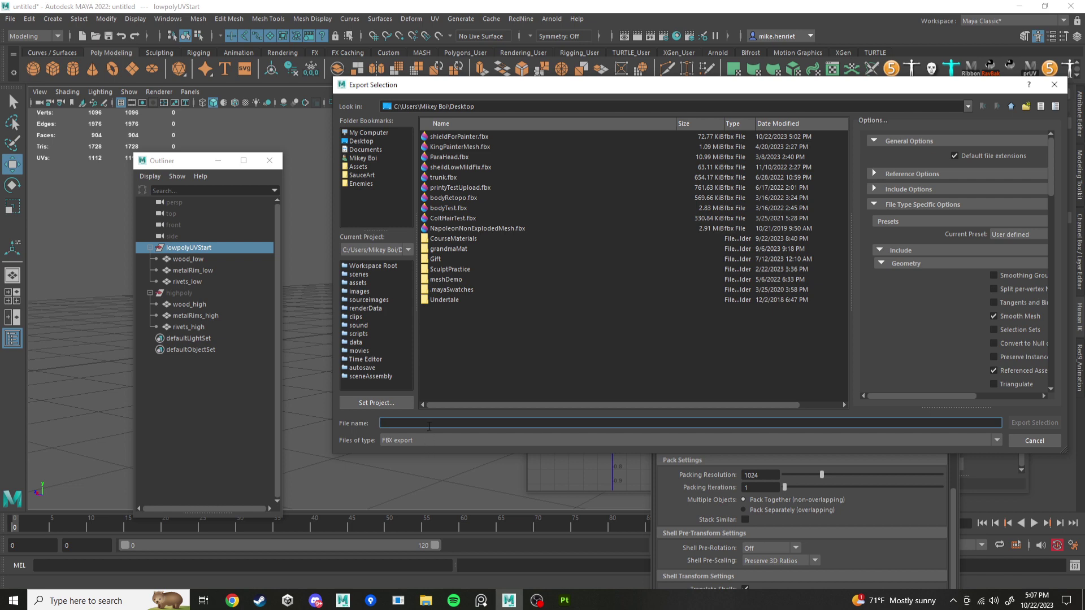
pyautogui.write('Sh')
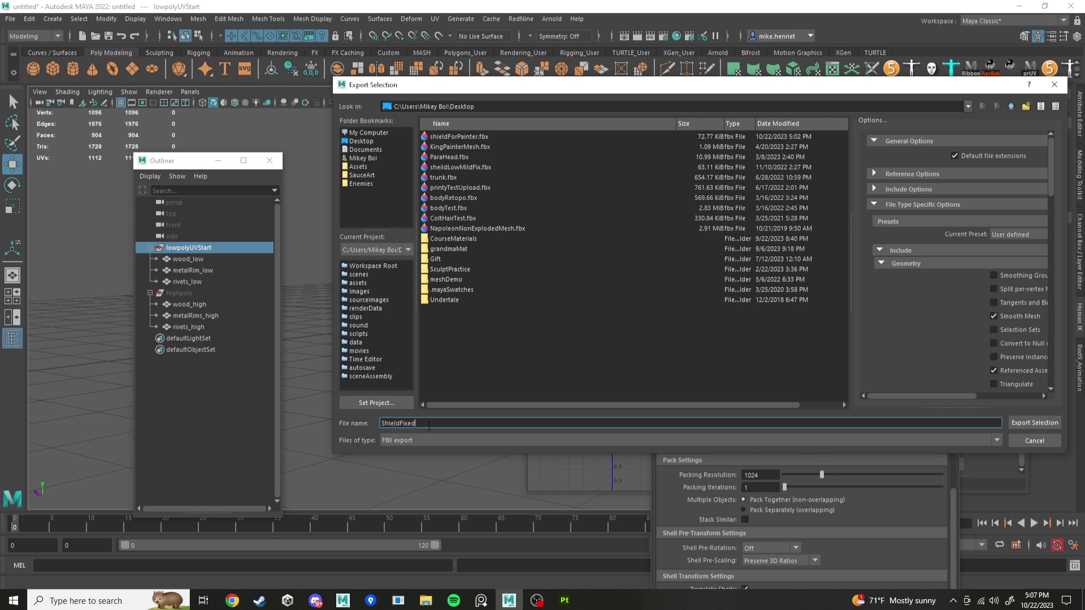
pyautogui.write('ieldFixed')
pyautogui.press('Return')
# Switch to Substance 3D Painter and replace the project mesh with ShieldFixed from the Desktop in the project configuration.
pyautogui.click(565, 600)
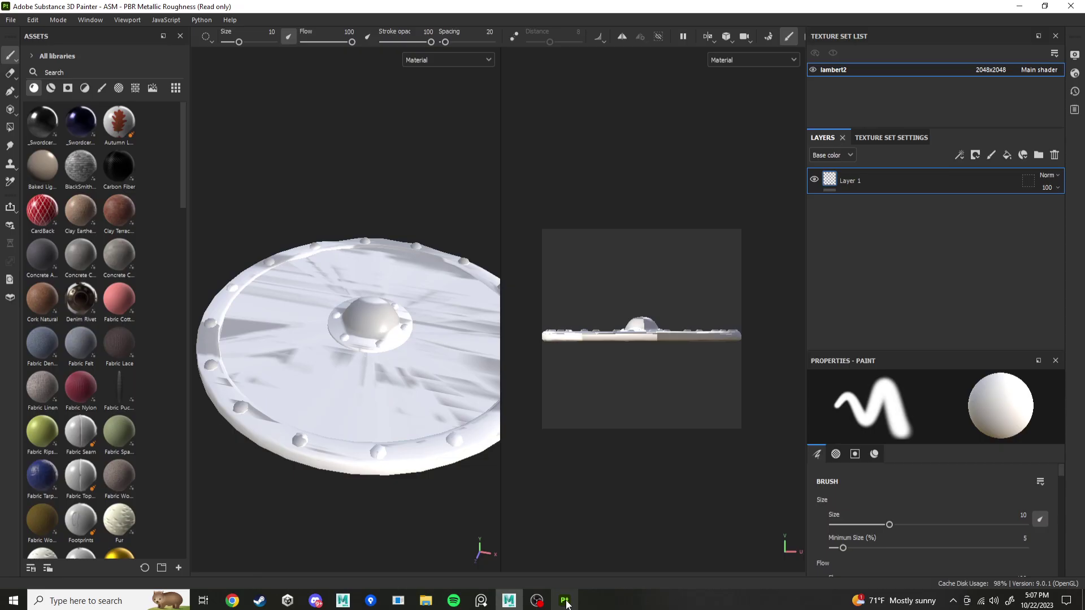
pyautogui.click(31, 20)
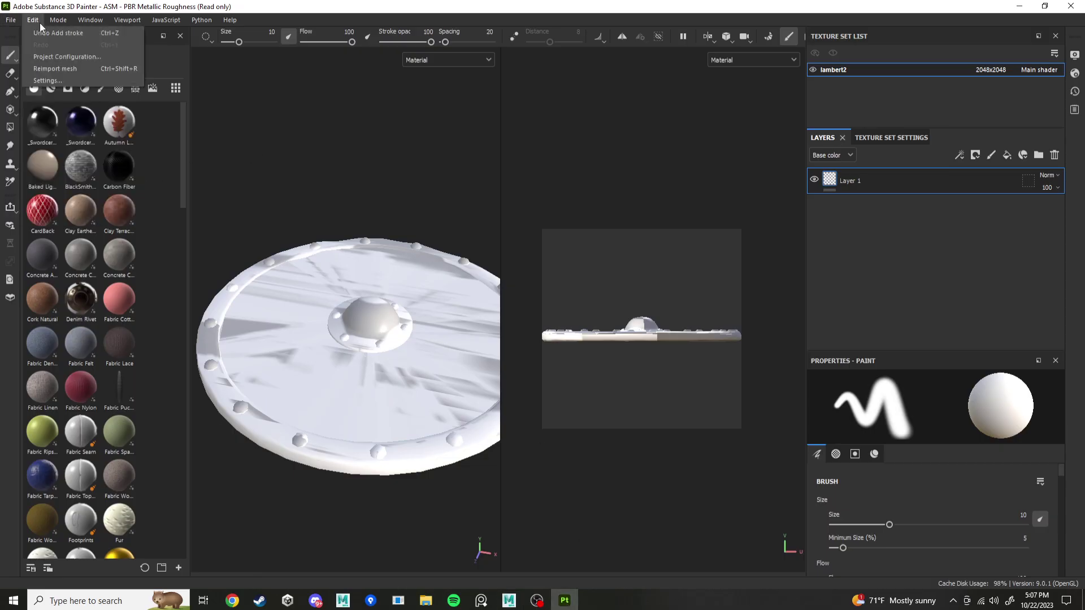
pyautogui.click(29, 20)
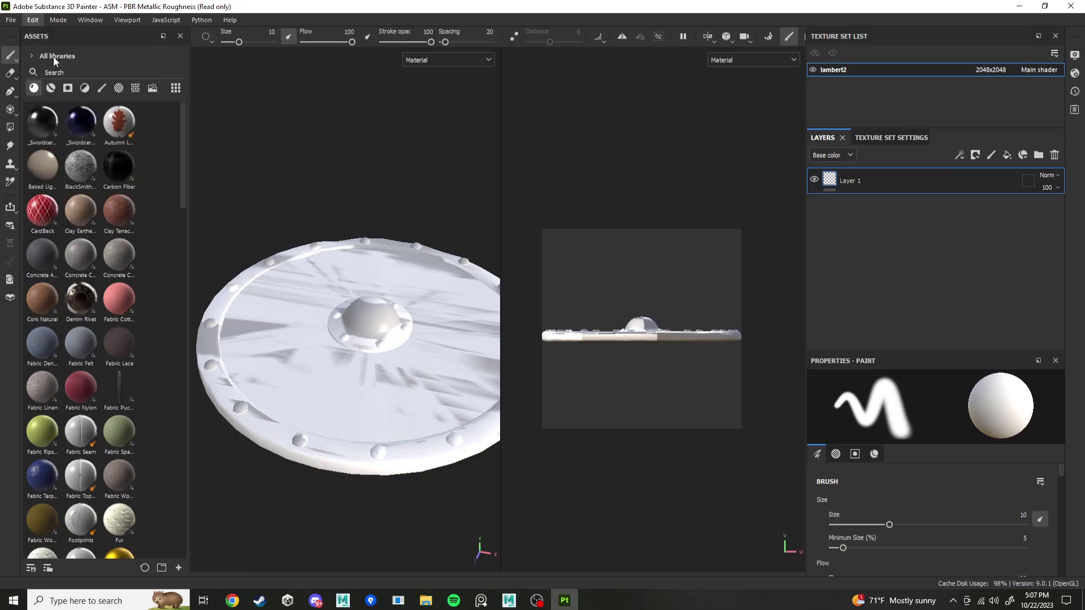
pyautogui.click(650, 209)
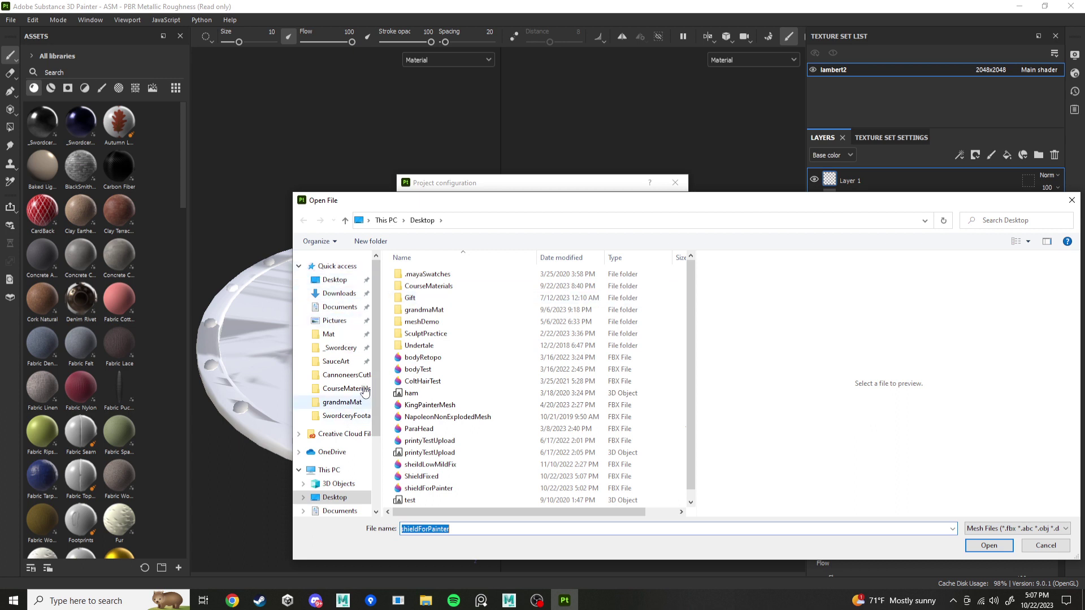
pyautogui.click(341, 283)
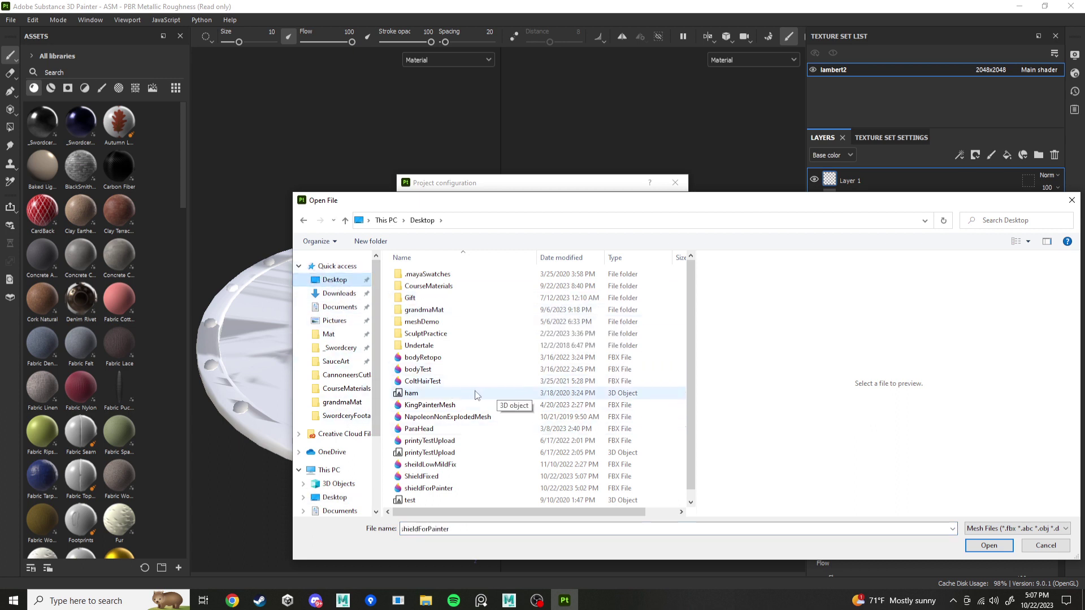
pyautogui.scroll(-1, 486, 428)
pyautogui.click(415, 466)
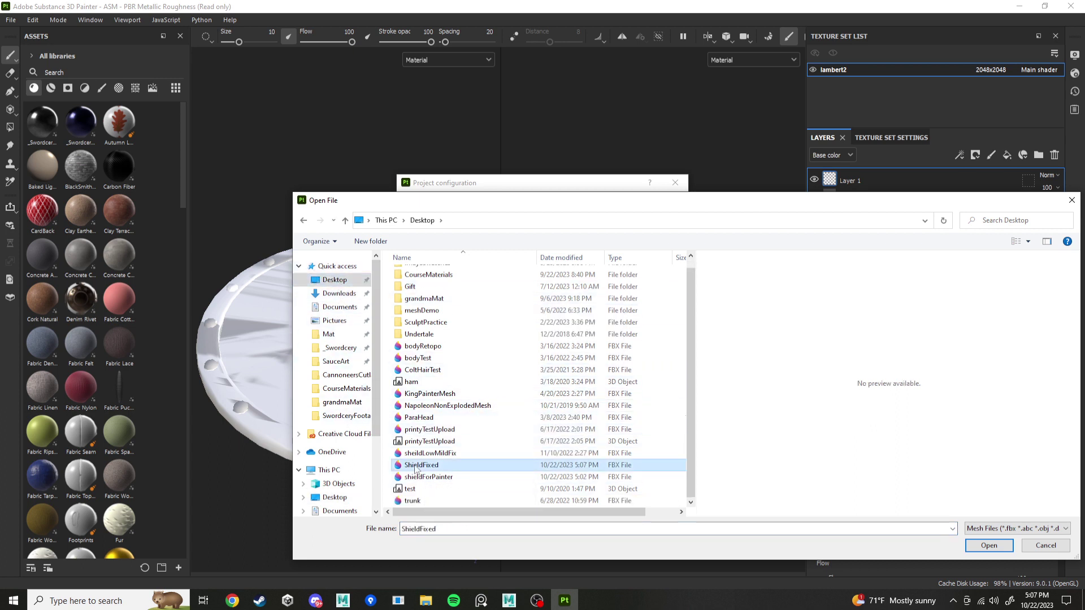
pyautogui.doubleClick(446, 466)
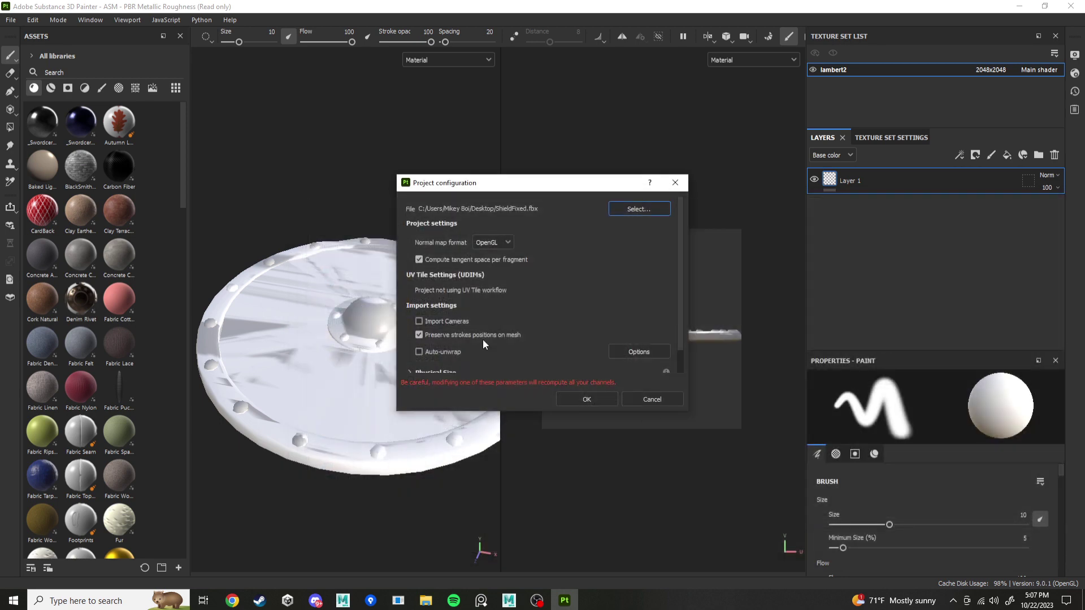
pyautogui.click(578, 400)
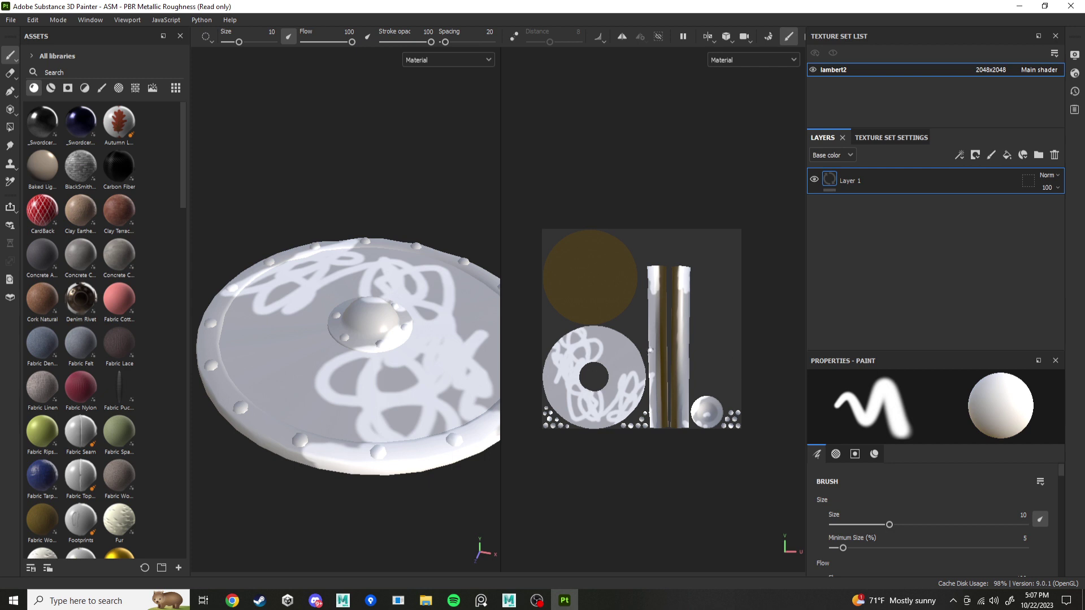
# Check the updated shield from the front and enter the mesh map baking mode.
pyautogui.moveTo(439, 277)
pyautogui.keyDown('alt'); pyautogui.mouseDown()
pyautogui.moveTo(376, 382)
pyautogui.moveTo(450, 424)
pyautogui.moveTo(420, 396)
pyautogui.moveTo(368, 387)
pyautogui.moveTo(396, 362)
pyautogui.moveTo(369, 276)
pyautogui.mouseUp(); pyautogui.keyUp('alt')
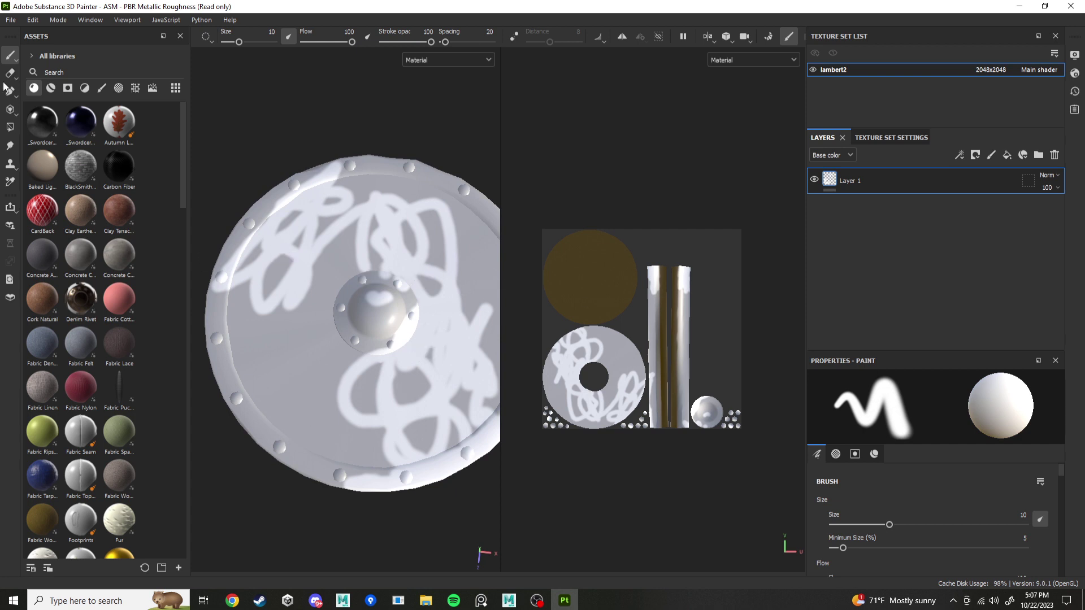
pyautogui.click(11, 21)
pyautogui.click(10, 21)
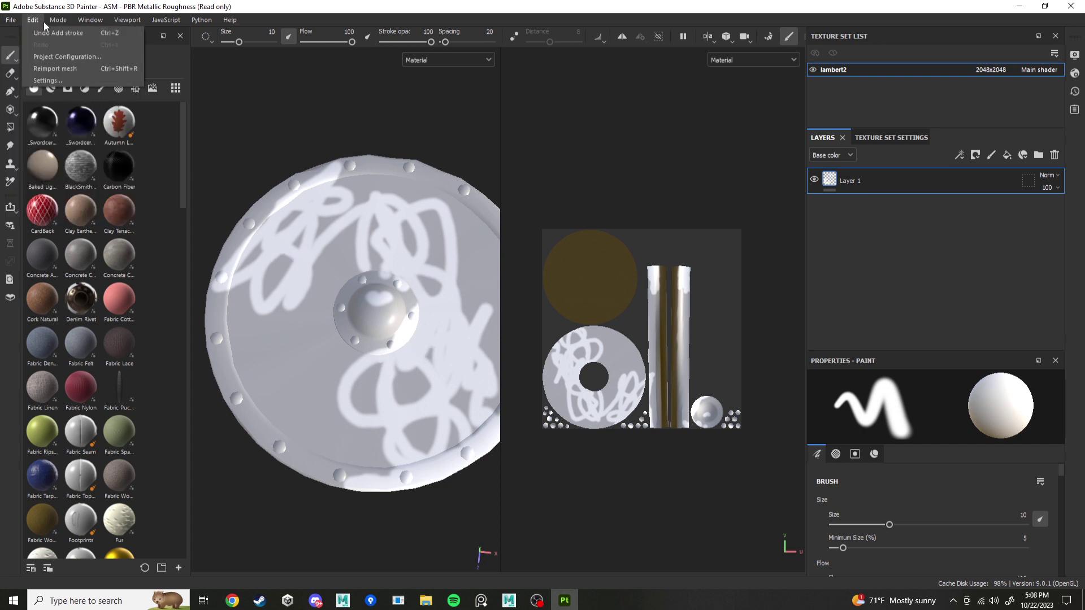
pyautogui.click(56, 21)
pyautogui.click(76, 34)
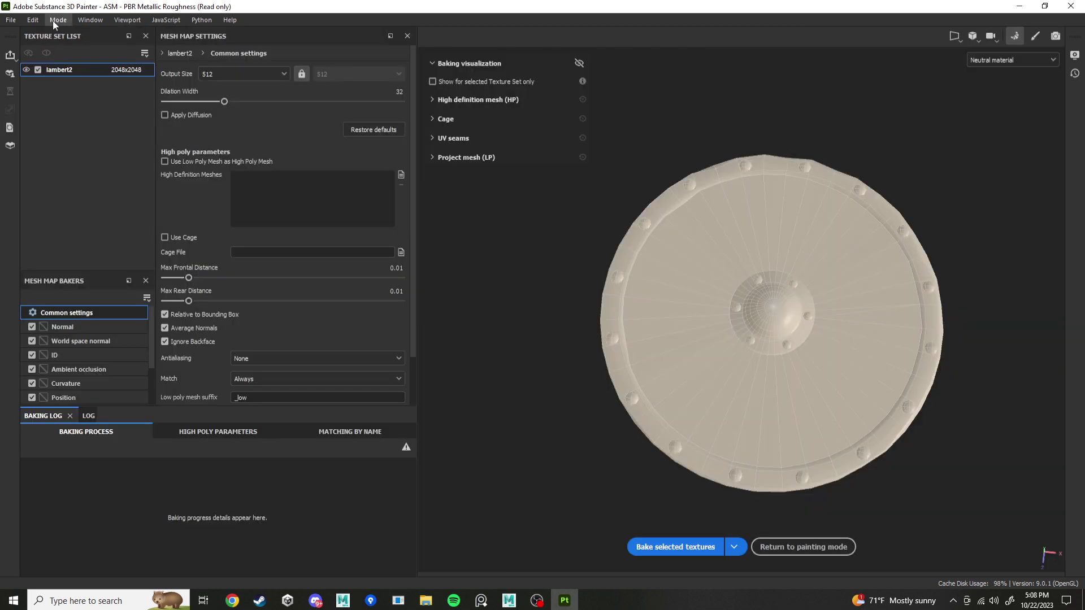
pyautogui.click(59, 19)
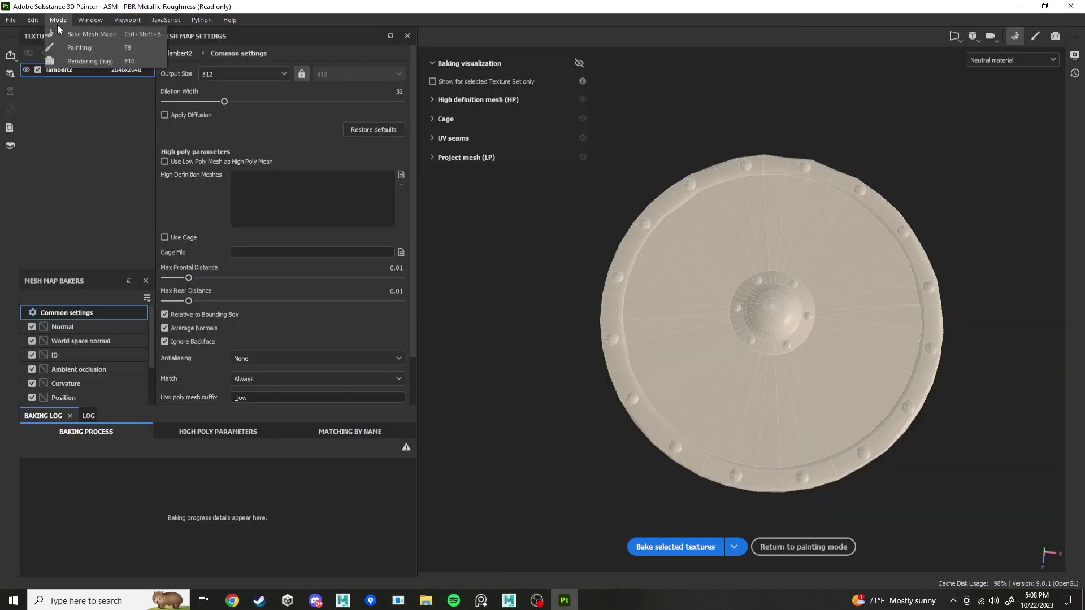
pyautogui.click(63, 197)
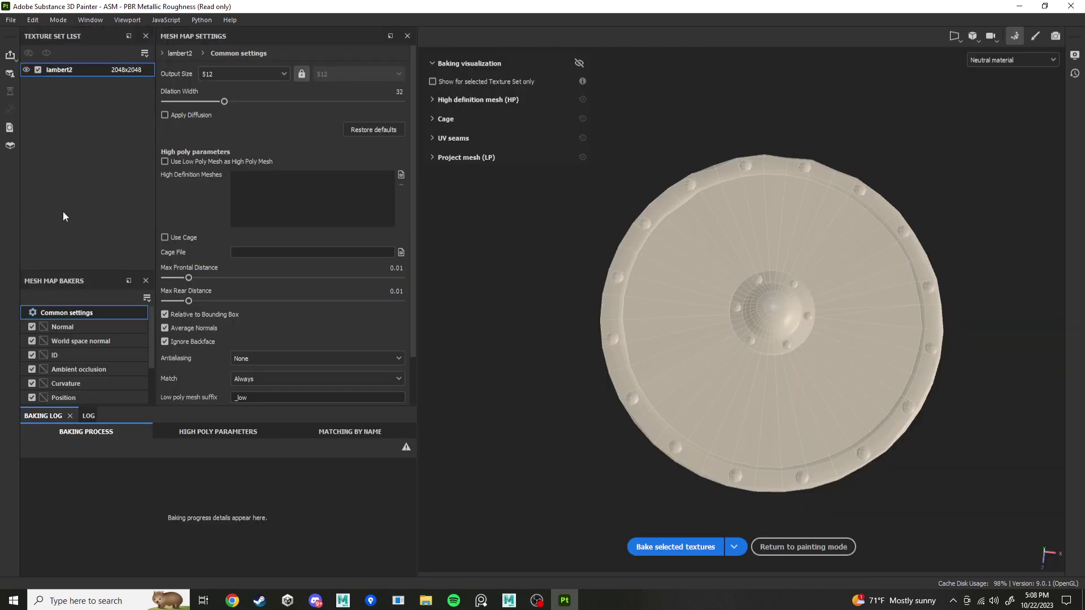
# Leave only the Normal map enabled for baking and set the output size to 1024.
pyautogui.keyDown('alt'); pyautogui.click(32, 328); pyautogui.keyUp('alt')
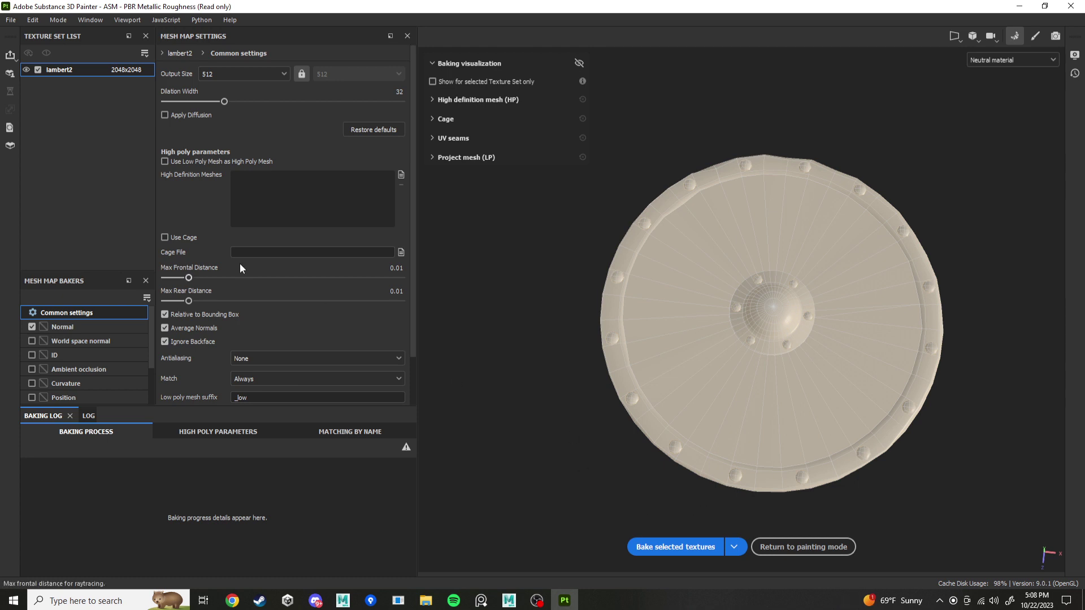
pyautogui.click(243, 74)
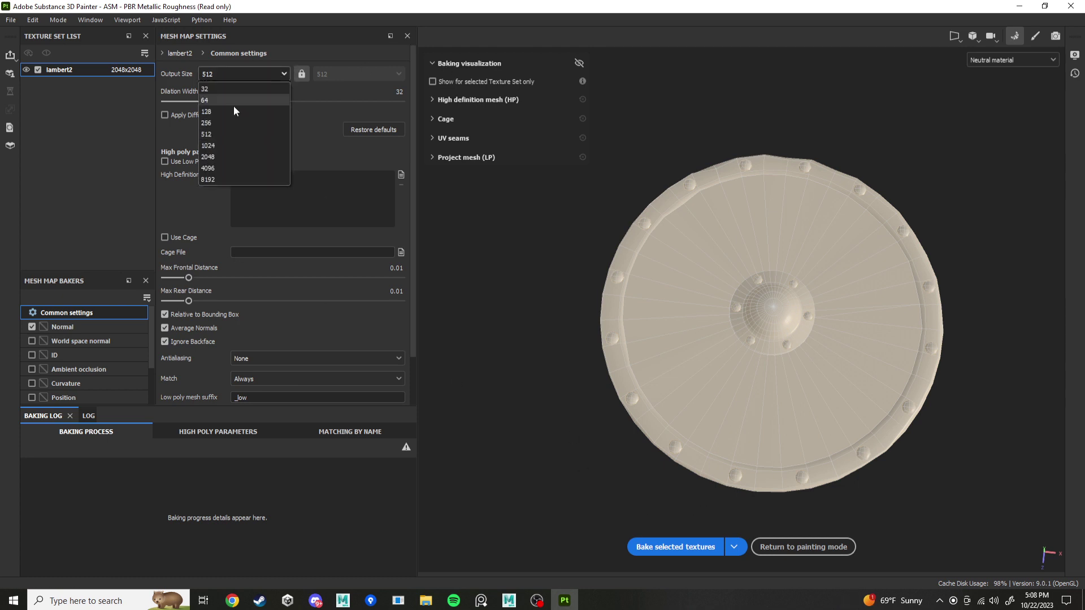
pyautogui.click(225, 146)
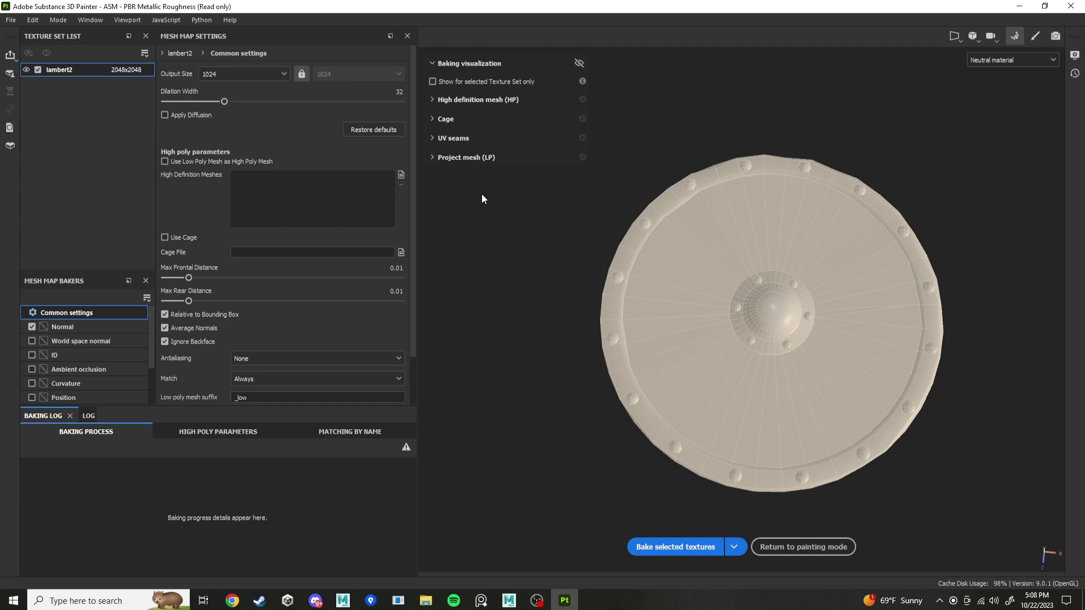
# Load ShieldHighPoly from the Downloads folder as the high definition mesh.
pyautogui.click(402, 175)
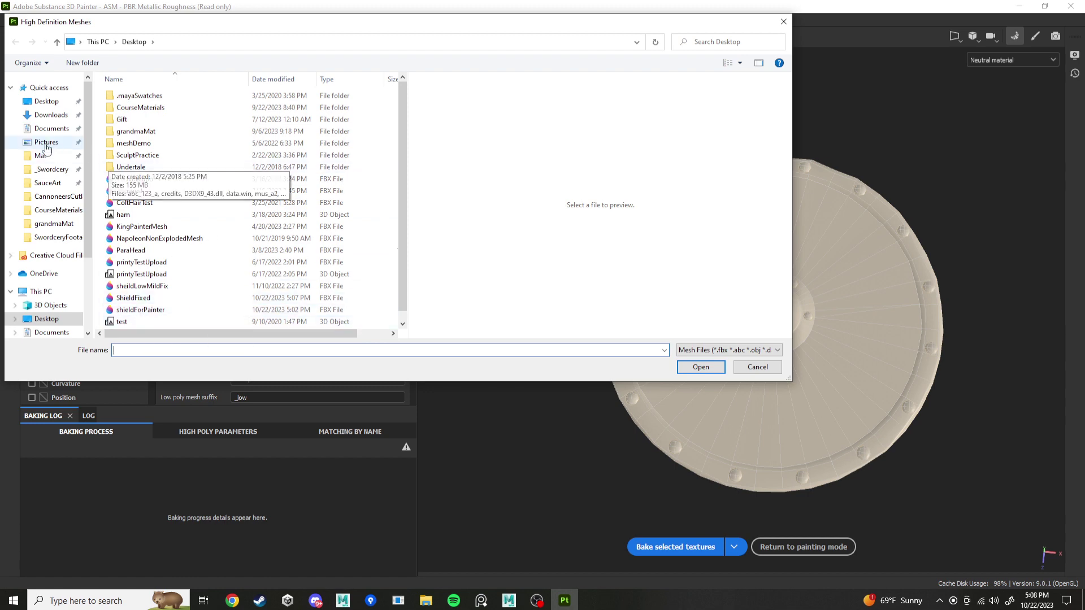
pyautogui.click(44, 115)
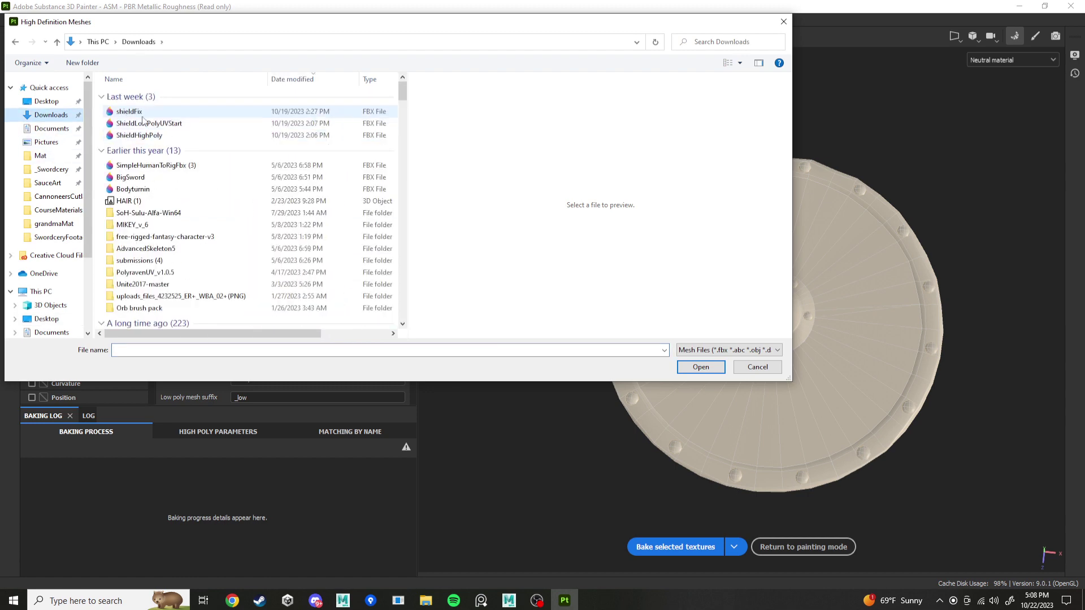
pyautogui.click(139, 136)
pyautogui.click(701, 367)
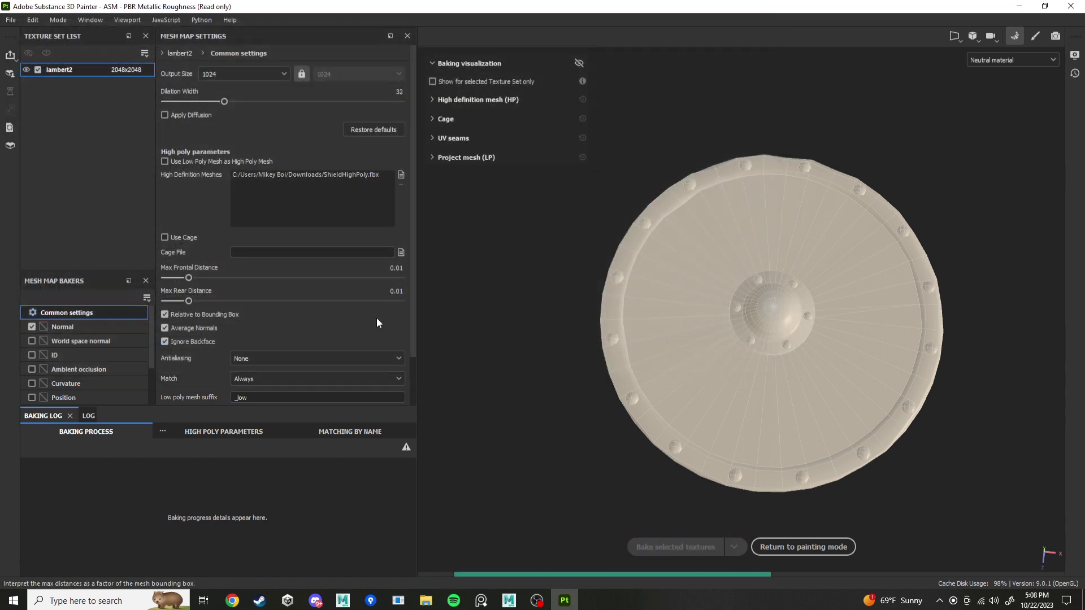
# Examine how the high-poly shield overlaps the low-poly mesh and review the remaining common bake settings.
pyautogui.keyDown('alt'); pyautogui.moveTo(669, 408); pyautogui.dragTo(551, 357); pyautogui.keyUp('alt')
pyautogui.keyDown('alt'); pyautogui.moveTo(747, 359); pyautogui.dragTo(1025, 335); pyautogui.keyUp('alt')
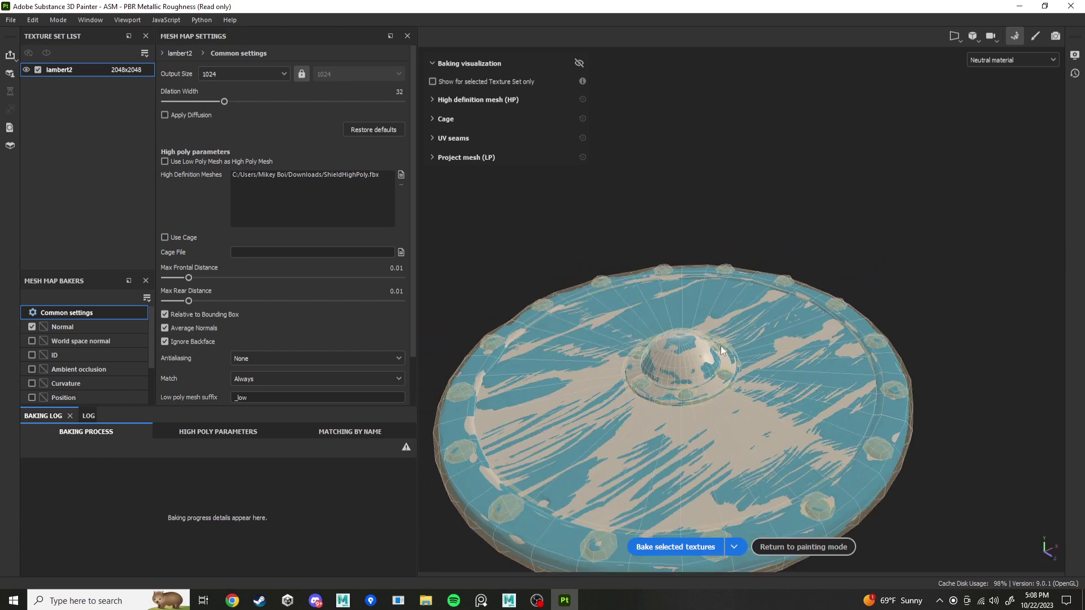
pyautogui.keyDown('alt'); pyautogui.moveTo(705, 322); pyautogui.dragTo(675, 336); pyautogui.keyUp('alt')
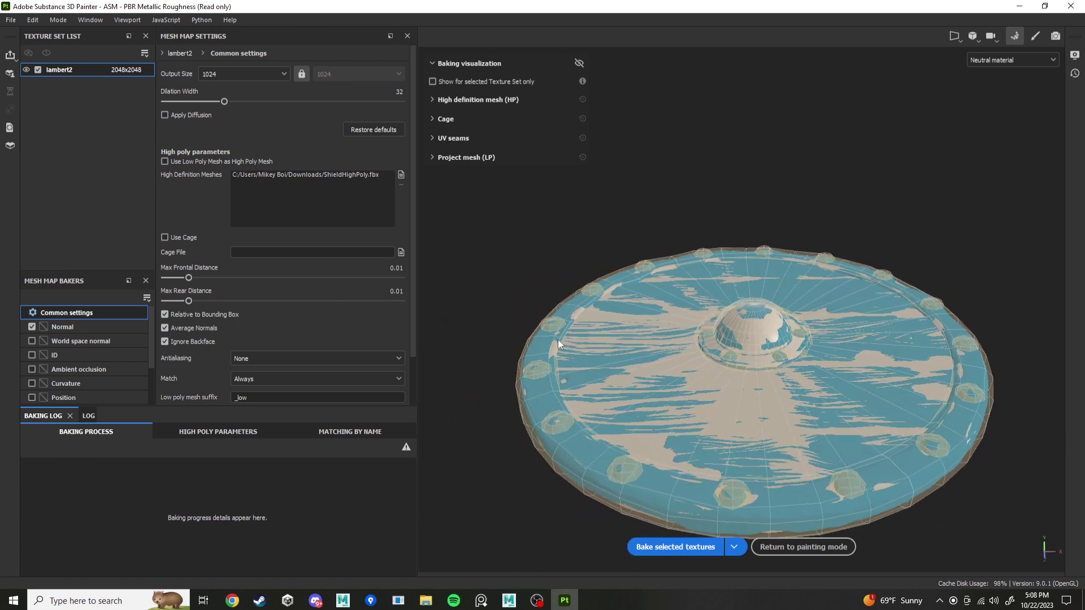
pyautogui.keyDown('alt'); pyautogui.moveTo(558, 344); pyautogui.dragTo(531, 315); pyautogui.keyUp('alt')
pyautogui.scroll(-3, 318, 300)
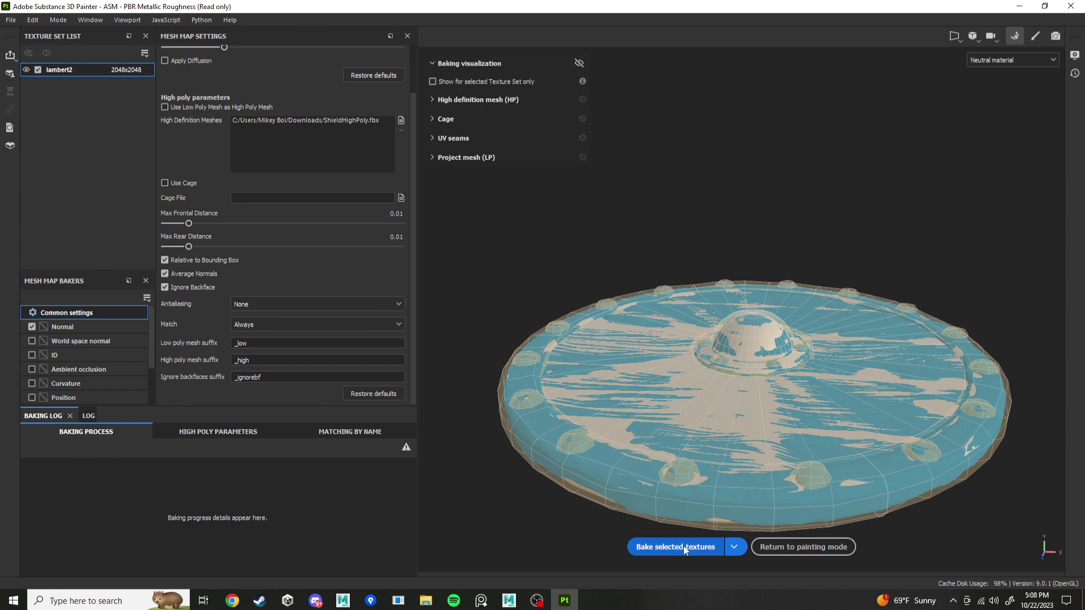
pyautogui.scroll(-2, 37, 339)
pyautogui.scroll(2, 36, 339)
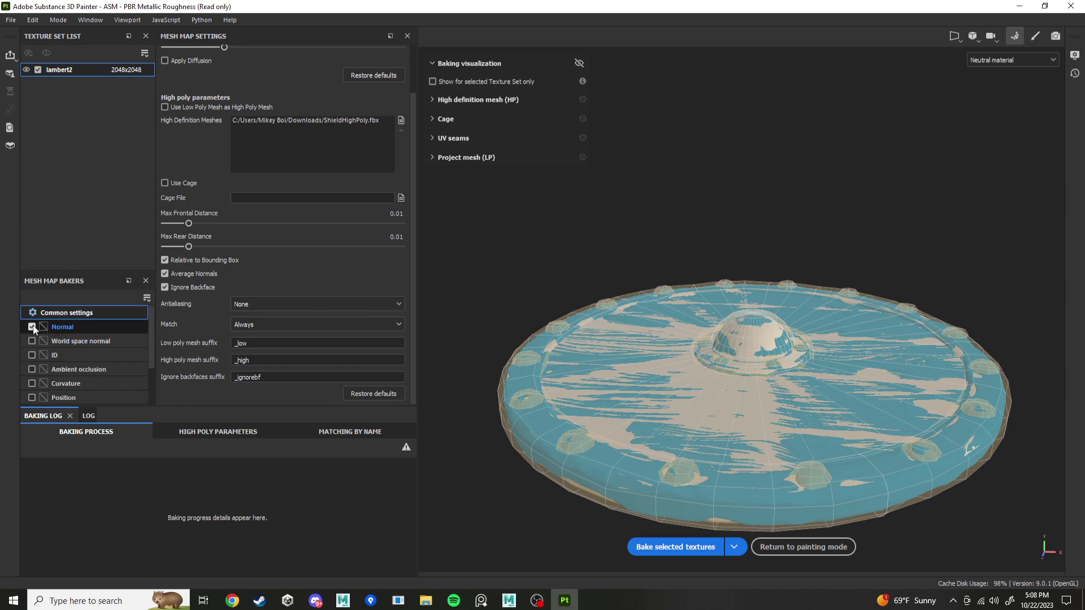
# Bake the Normal map, return to painting mode, and inspect the baked detail on the shield.
pyautogui.click(700, 548)
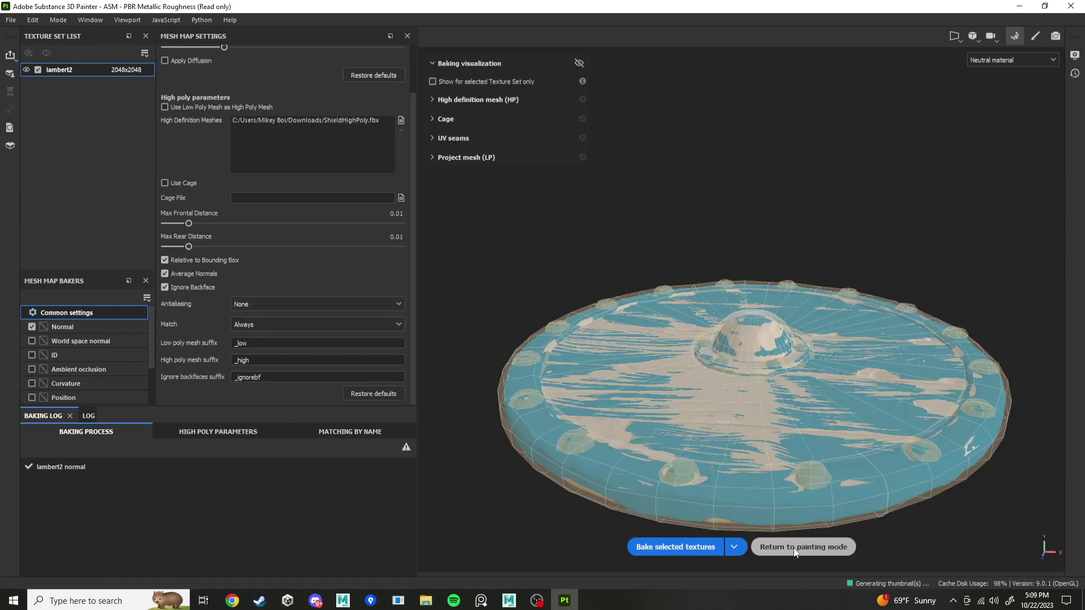
pyautogui.click(803, 547)
pyautogui.moveTo(369, 389)
pyautogui.keyDown('alt'); pyautogui.mouseDown()
pyautogui.moveTo(414, 467)
pyautogui.moveTo(500, 424)
pyautogui.moveTo(450, 382)
pyautogui.moveTo(433, 394)
pyautogui.moveTo(470, 346)
pyautogui.moveTo(463, 286)
pyautogui.moveTo(431, 363)
pyautogui.moveTo(424, 315)
pyautogui.moveTo(438, 261)
pyautogui.moveTo(398, 342)
pyautogui.moveTo(388, 225)
pyautogui.moveTo(296, 245)
pyautogui.moveTo(321, 429)
pyautogui.moveTo(303, 356)
pyautogui.moveTo(320, 422)
pyautogui.moveTo(334, 295)
pyautogui.moveTo(419, 484)
pyautogui.moveTo(347, 318)
pyautogui.mouseUp(); pyautogui.keyUp('alt')
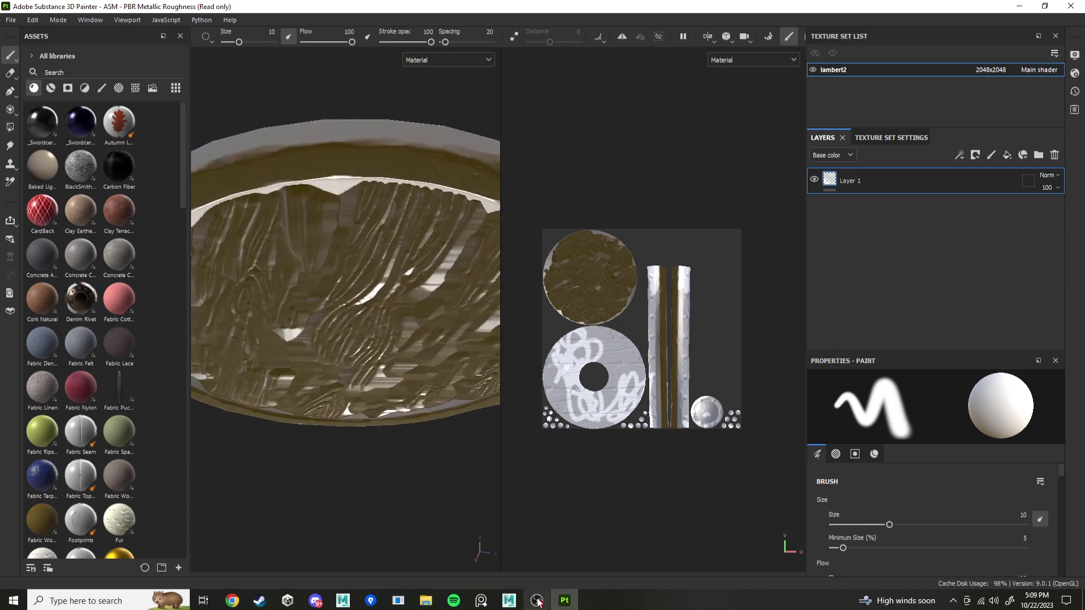
# Switch to Maya and unhide the highpoly group over the low-poly shield, with the UV Editor moved clear of the model.
pyautogui.click(509, 600)
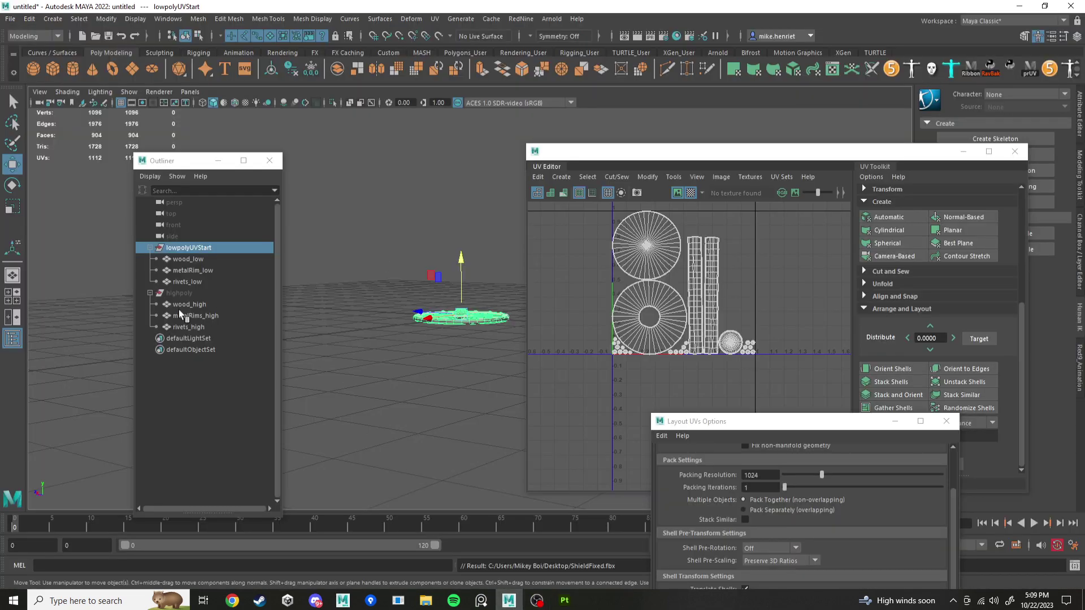
pyautogui.keyDown('alt'); pyautogui.moveTo(372, 351); pyautogui.dragTo(351, 427); pyautogui.keyUp('alt')
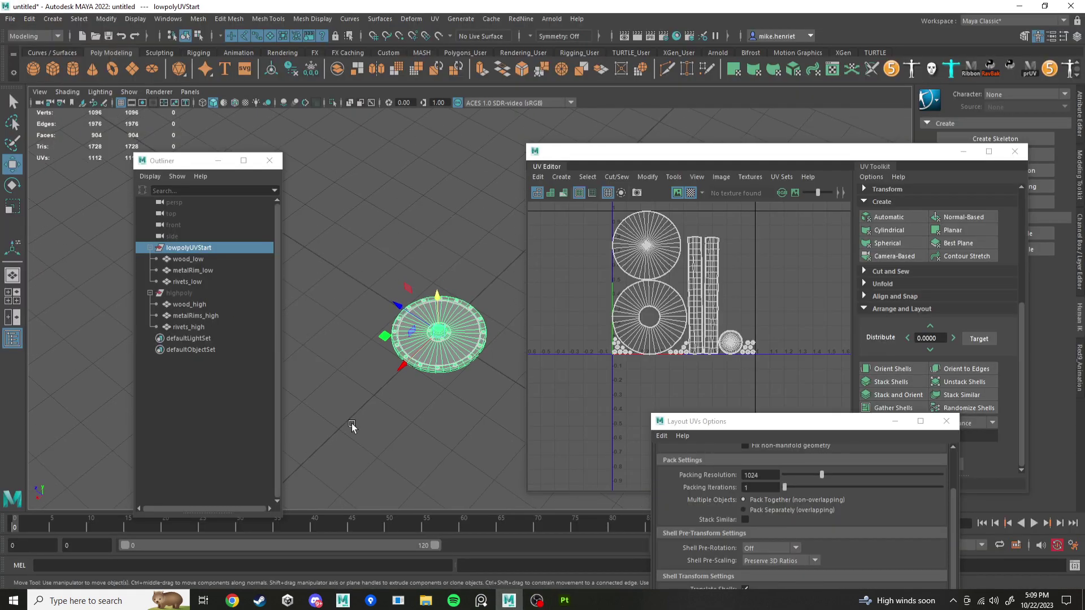
pyautogui.scroll(8, 361, 410)
pyautogui.keyDown('alt'); pyautogui.moveTo(366, 404); pyautogui.dragTo(426, 331, button='middle'); pyautogui.keyUp('alt')
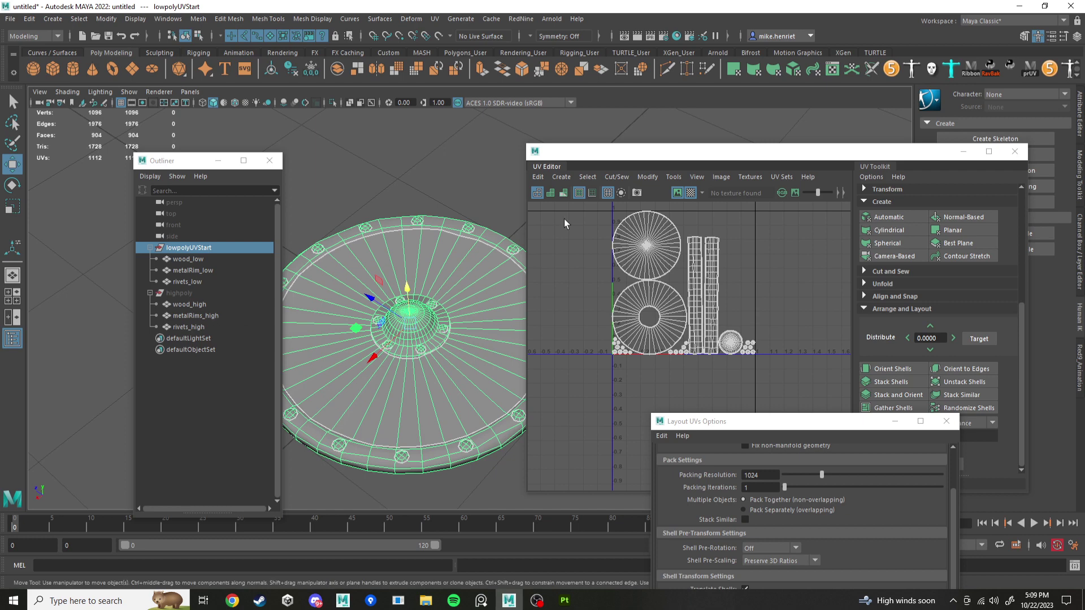
pyautogui.moveTo(630, 163); pyautogui.dragTo(881, 203)
pyautogui.click(196, 295)
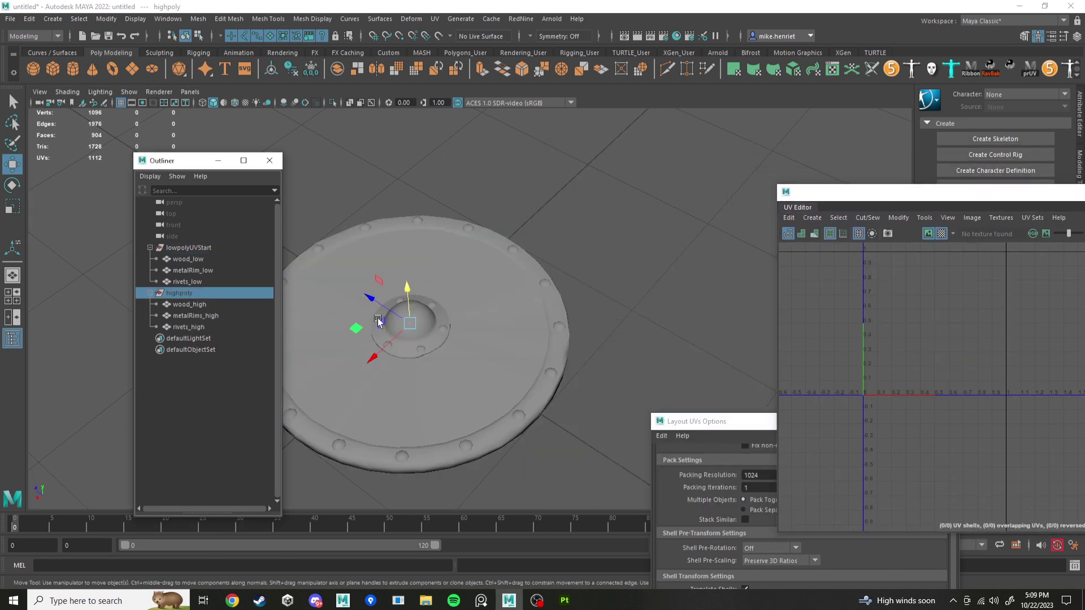
pyautogui.hotkey('shift', 'h')
pyautogui.keyDown('alt'); pyautogui.moveTo(512, 356); pyautogui.dragTo(545, 330); pyautogui.keyUp('alt')
pyautogui.click(641, 331)
# Examine how the high-poly and low-poly meshes overlap on the shield's front and its wooden underside.
pyautogui.scroll(5, 501, 446)
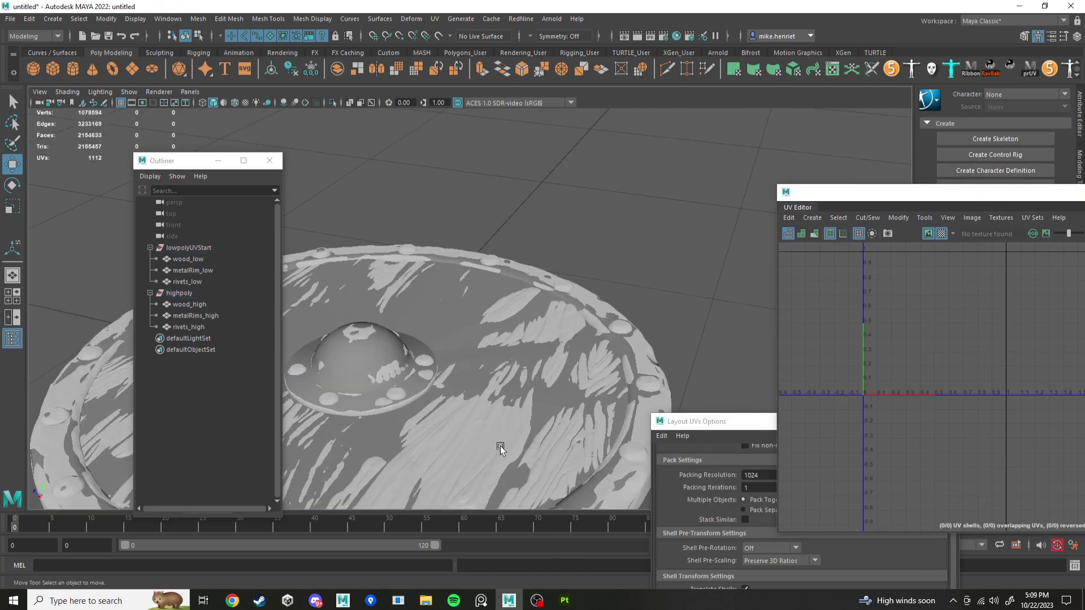
pyautogui.keyDown('alt'); pyautogui.moveTo(501, 446); pyautogui.dragTo(530, 375); pyautogui.keyUp('alt')
pyautogui.scroll(4, 373, 395)
pyautogui.keyDown('alt'); pyautogui.moveTo(382, 377); pyautogui.dragTo(422, 291); pyautogui.keyUp('alt')
pyautogui.scroll(-5, 422, 291)
pyautogui.click(480, 323)
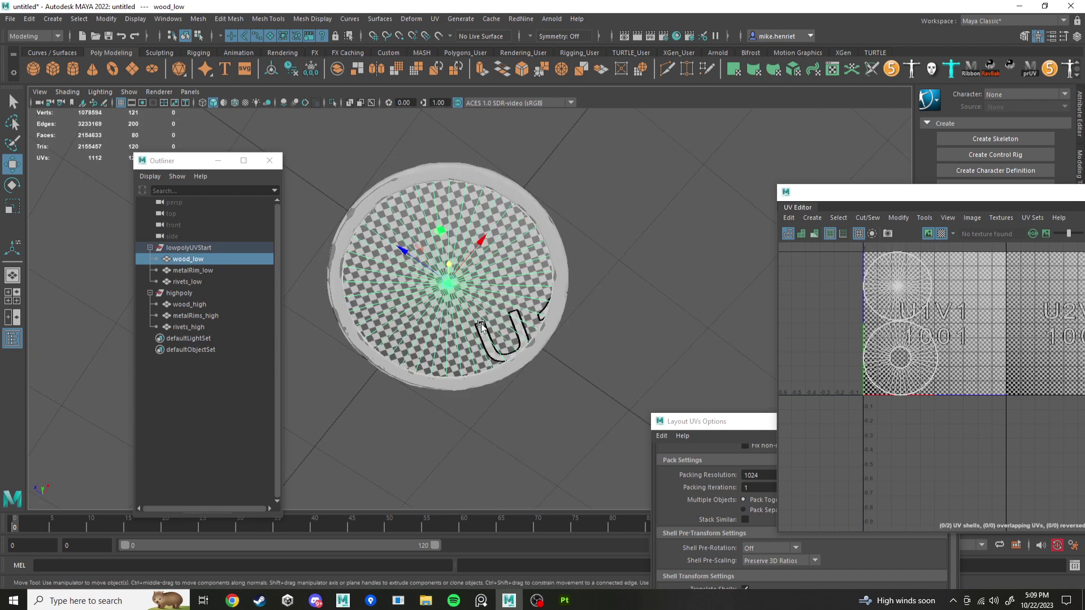
pyautogui.scroll(4, 481, 326)
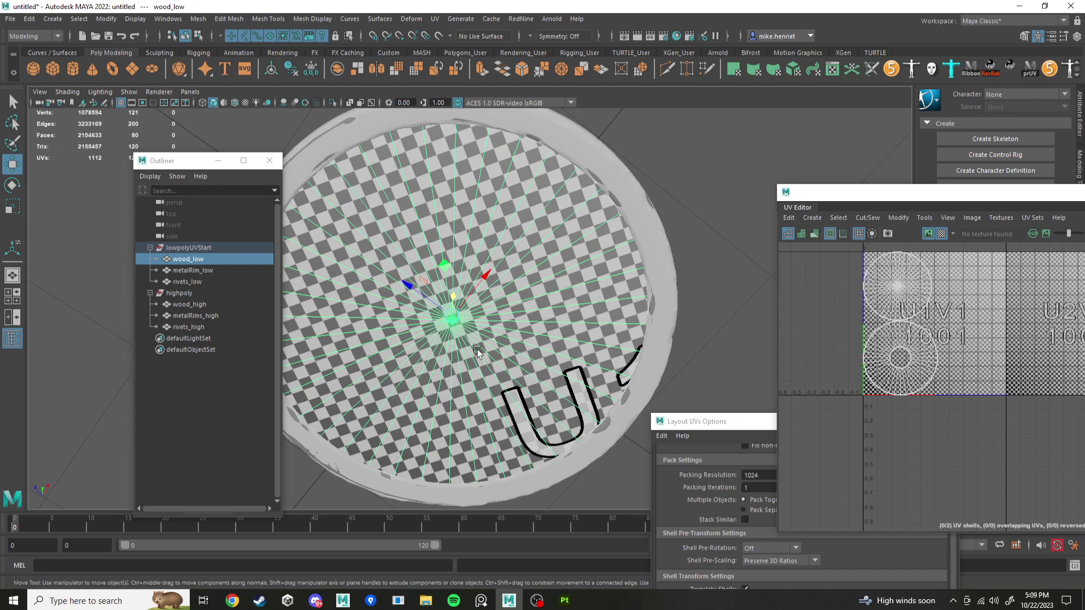
pyautogui.keyDown('alt'); pyautogui.moveTo(477, 349); pyautogui.dragTo(492, 430); pyautogui.keyUp('alt')
pyautogui.click(477, 429)
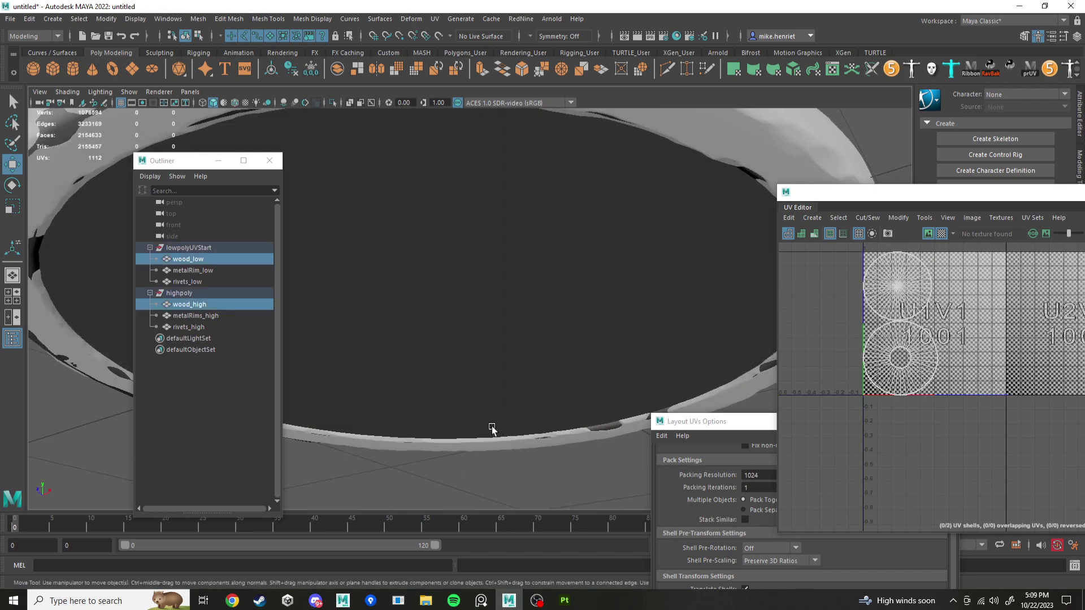
pyautogui.scroll(-5, 480, 418)
# Hide the highpoly group and select all faces of wood_low's underside shell.
pyautogui.click(179, 293)
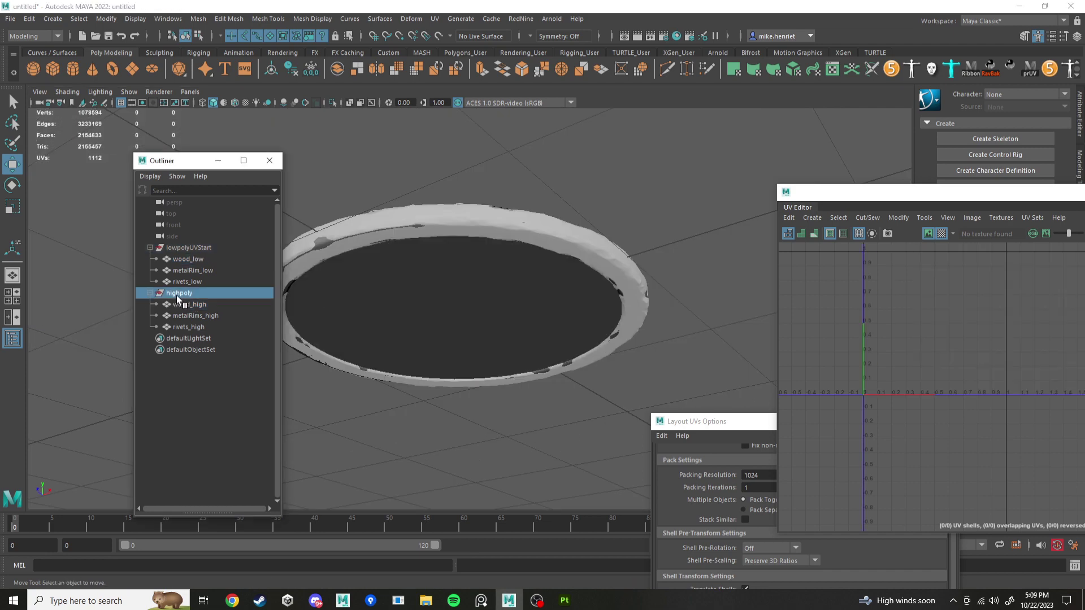
pyautogui.press('h')
pyautogui.click(460, 403)
pyautogui.keyDown('alt'); pyautogui.moveTo(460, 413); pyautogui.dragTo(480, 318); pyautogui.keyUp('alt')
pyautogui.keyDown('alt'); pyautogui.moveTo(491, 358); pyautogui.dragTo(502, 331); pyautogui.keyUp('alt')
pyautogui.click(498, 356)
pyautogui.keyDown('alt'); pyautogui.moveTo(503, 339); pyautogui.dragTo(497, 319); pyautogui.keyUp('alt')
pyautogui.scroll(5, 502, 316)
pyautogui.moveTo(523, 288); pyautogui.dragTo(520, 325, button='right')
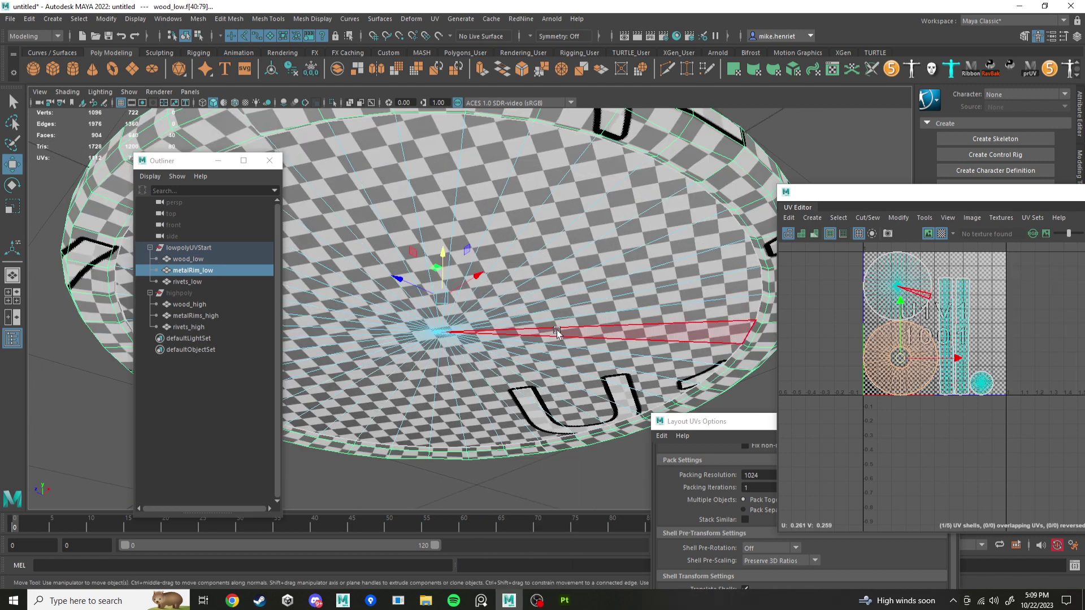
pyautogui.doubleClick(557, 332)
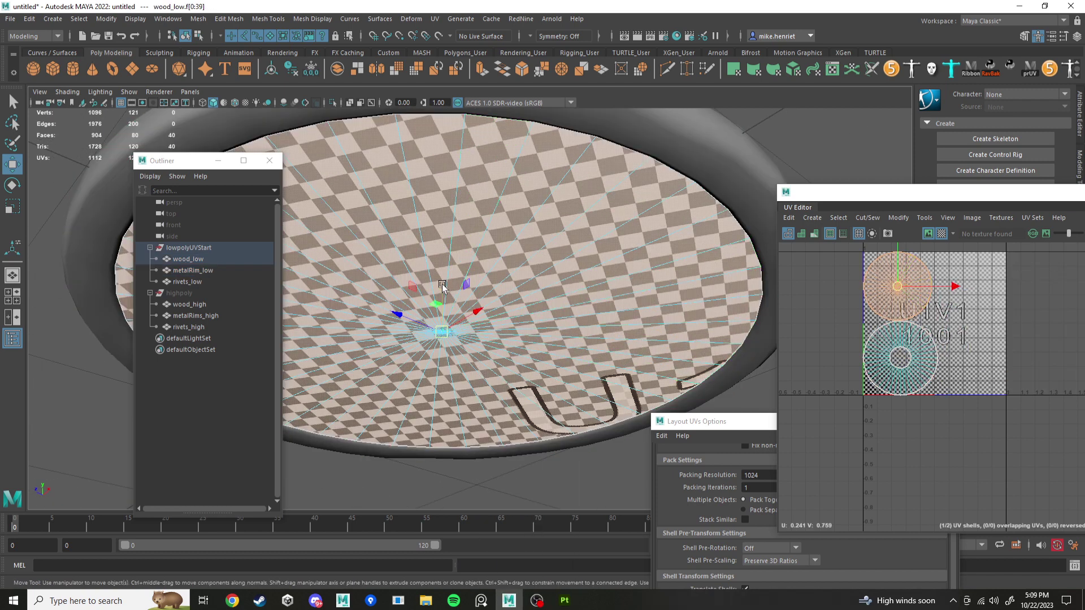
# Unhide the highpoly group and raise wood_low's selected underside faces slightly until the high-poly wood grain pokes through.
pyautogui.click(181, 294)
pyautogui.press('h')
pyautogui.click(503, 472)
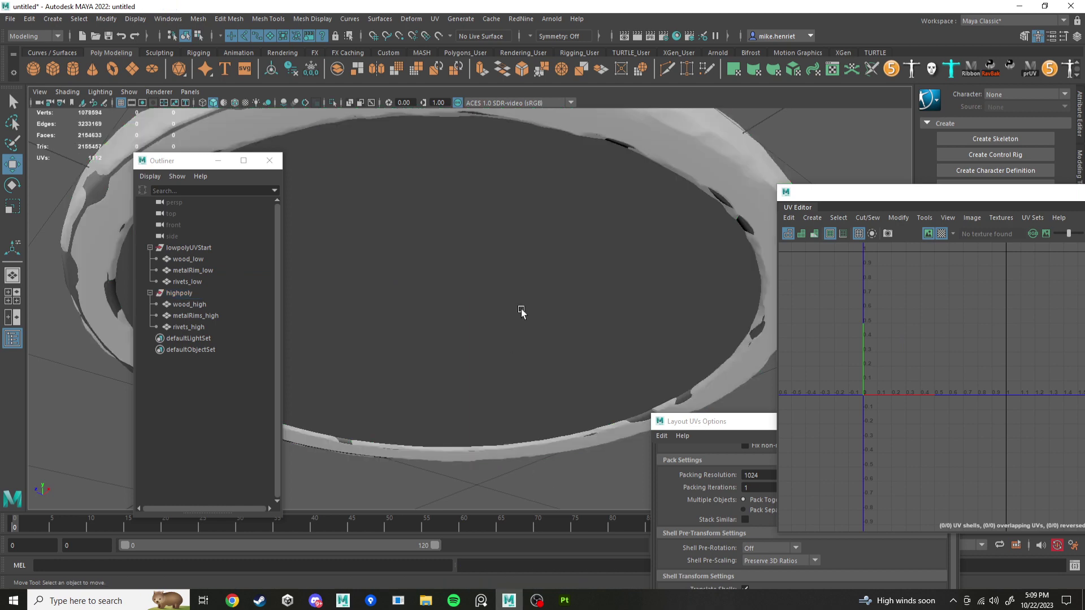
pyautogui.click(521, 310)
pyautogui.moveTo(521, 310)
pyautogui.mouseDown(button='right')
pyautogui.moveTo(506, 358)
pyautogui.moveTo(507, 320)
pyautogui.mouseUp(button='right')
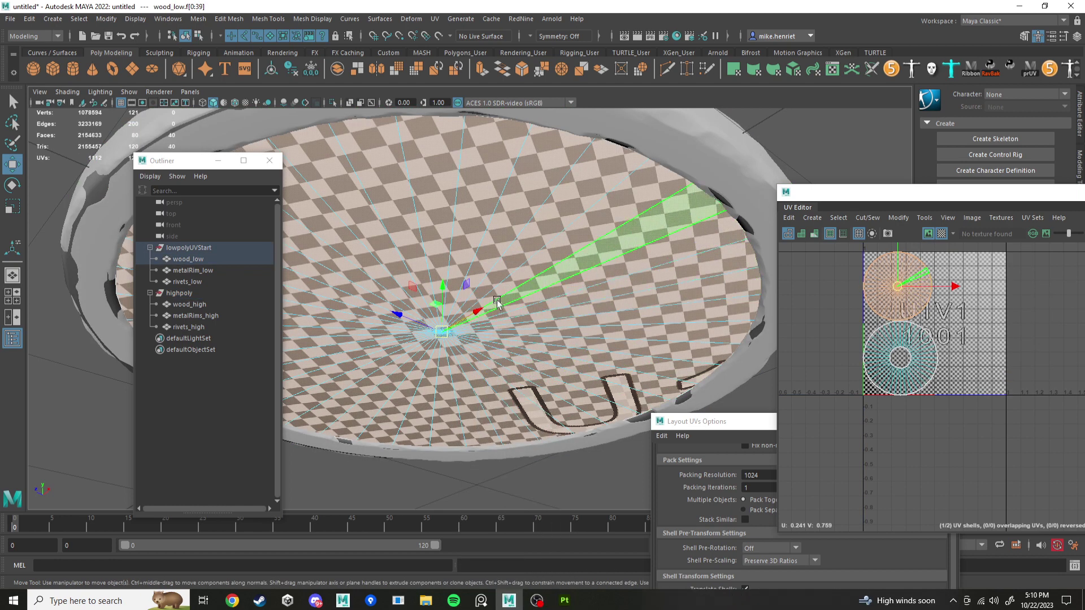
pyautogui.moveTo(443, 288); pyautogui.dragTo(442, 281)
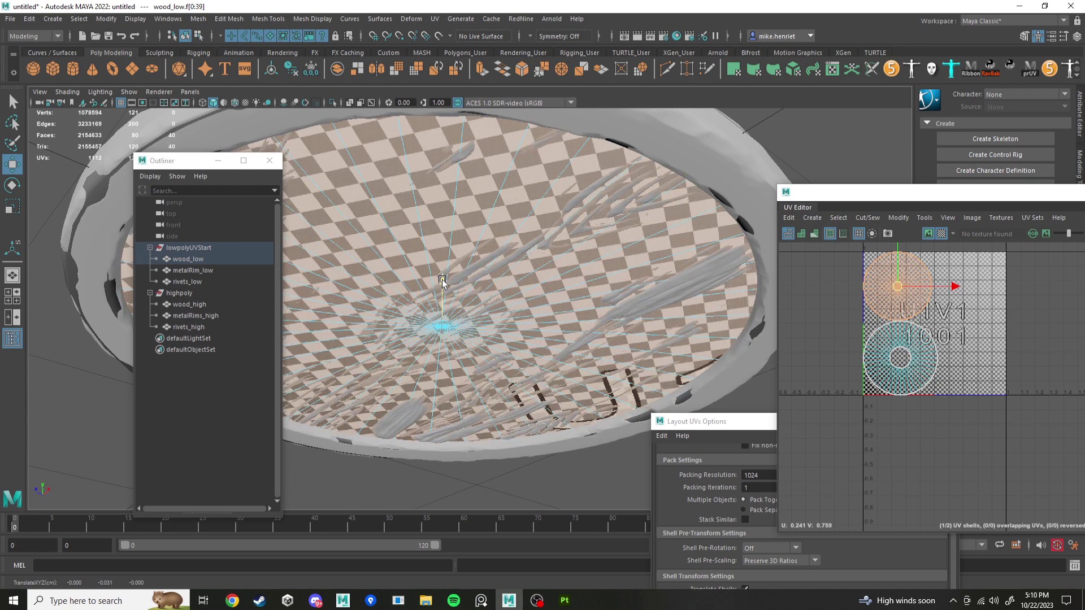
pyautogui.moveTo(442, 281); pyautogui.dragTo(444, 282)
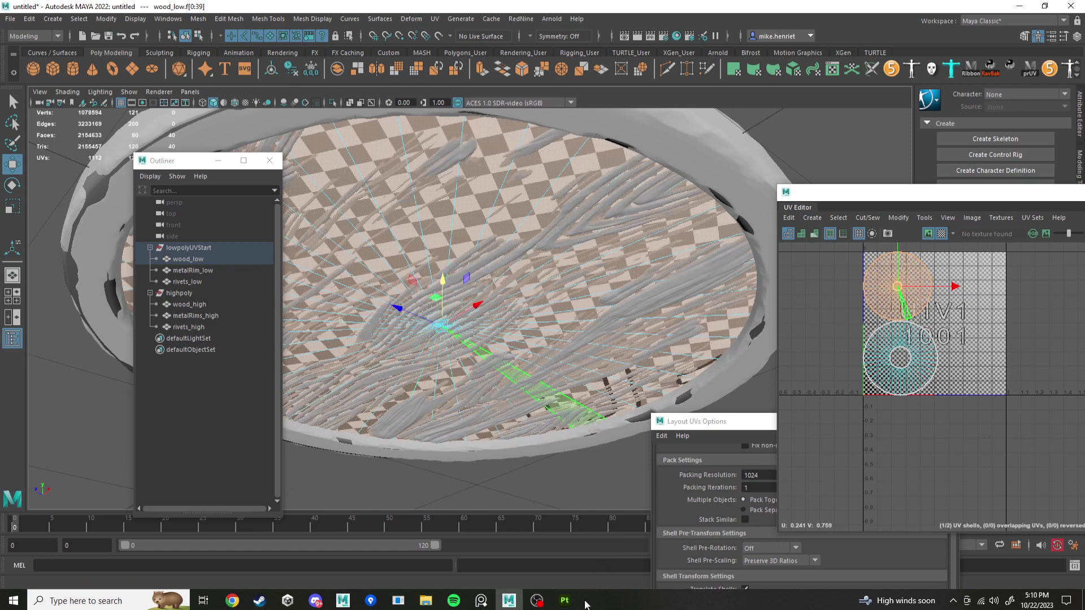
# Switch to Substance 3D Painter and review the common high-poly settings for baking mesh maps.
pyautogui.click(566, 601)
pyautogui.click(58, 19)
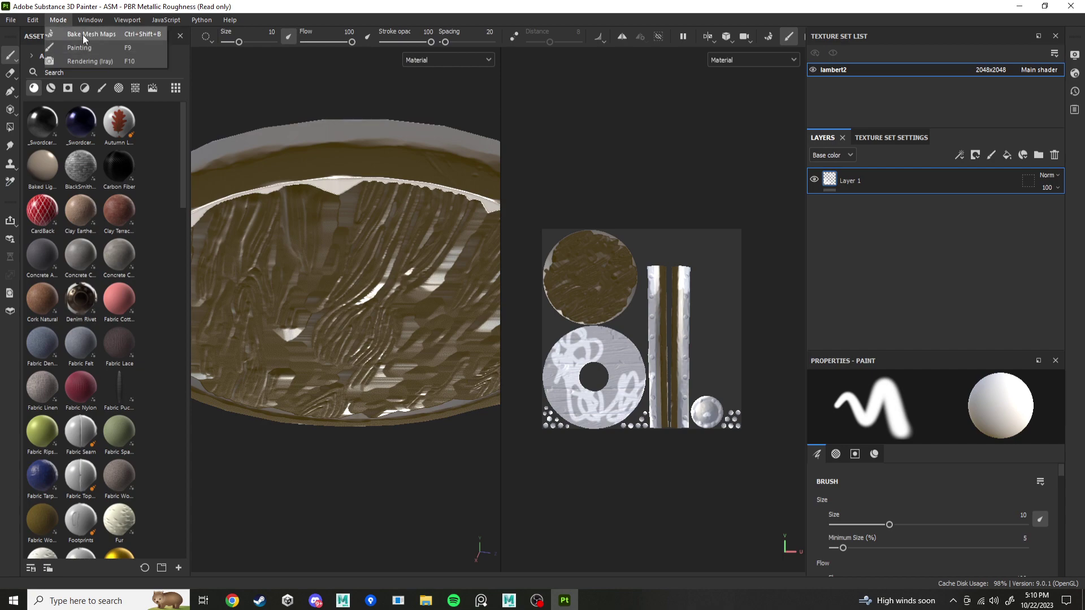
pyautogui.click(83, 36)
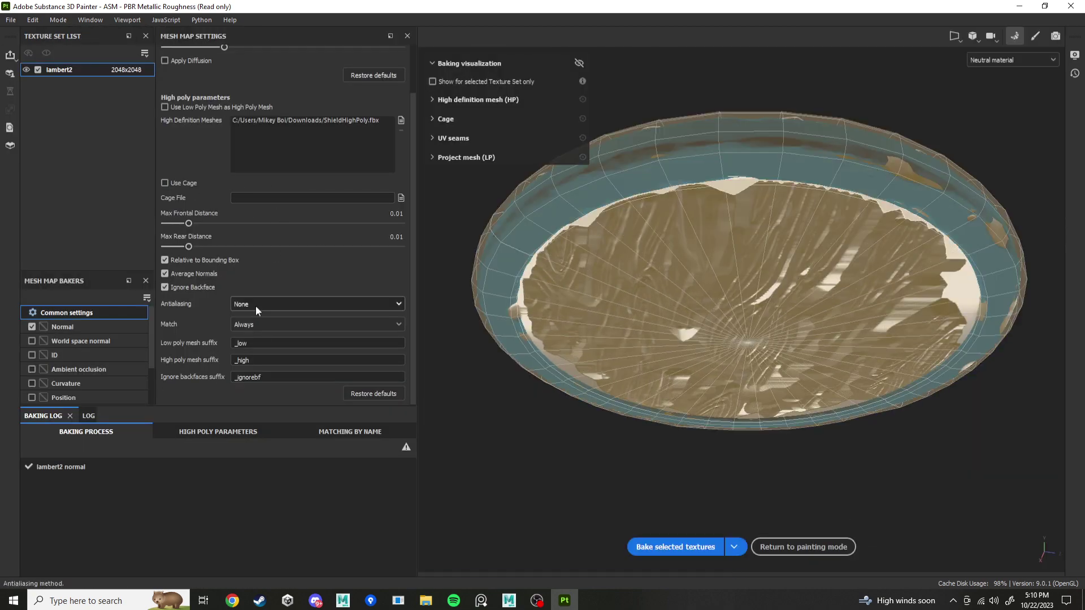
# Return to Maya, hide the highpoly group, and select the inner edge loop on the underside of metalRim_low.
pyautogui.click(509, 600)
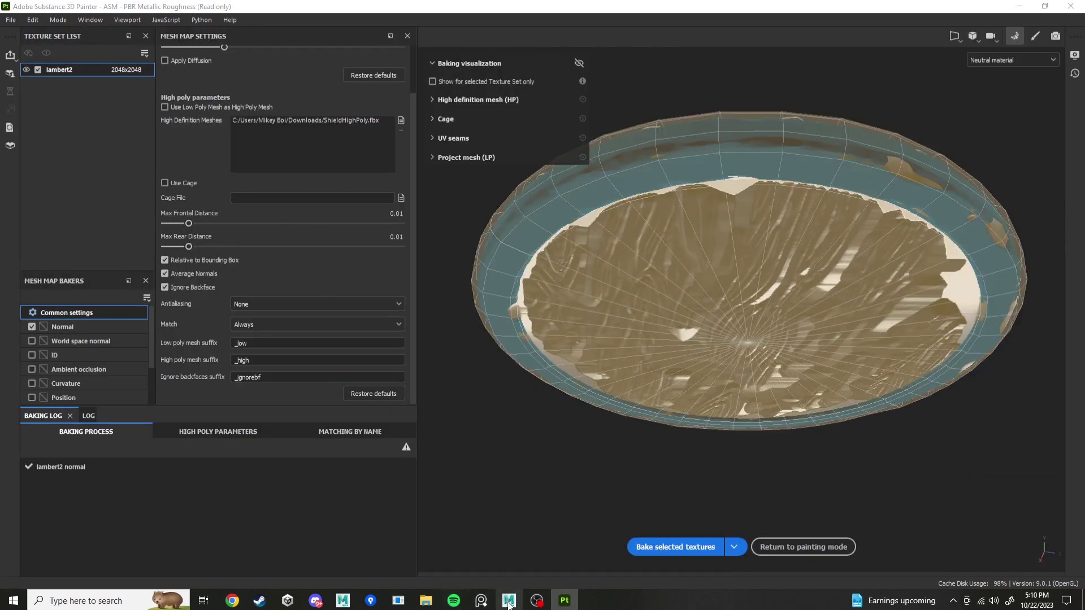
pyautogui.scroll(-5, 332, 243)
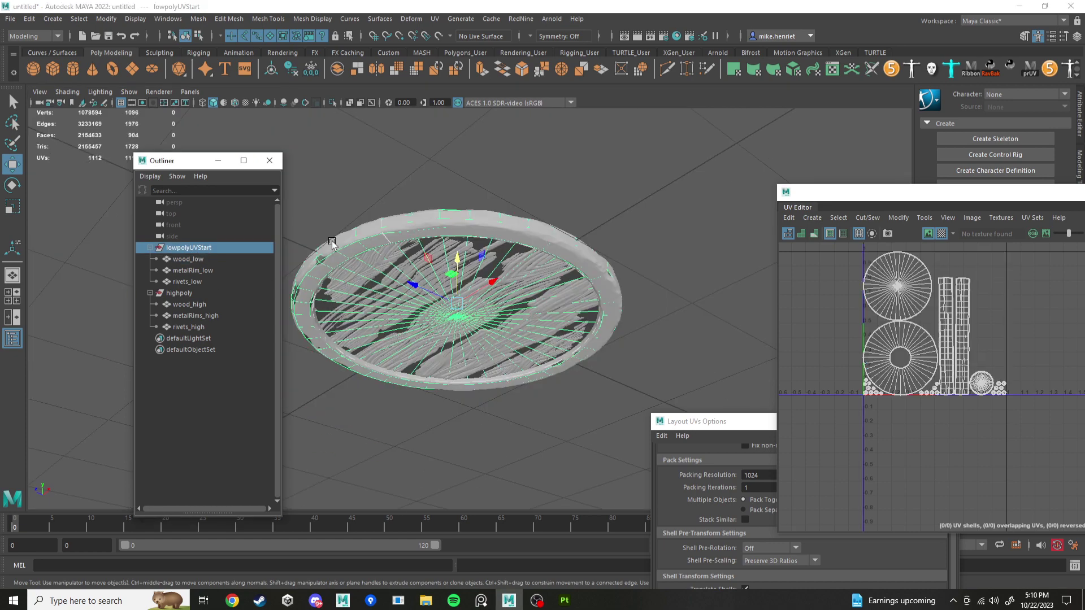
pyautogui.click(184, 294)
pyautogui.scroll(5, 395, 364)
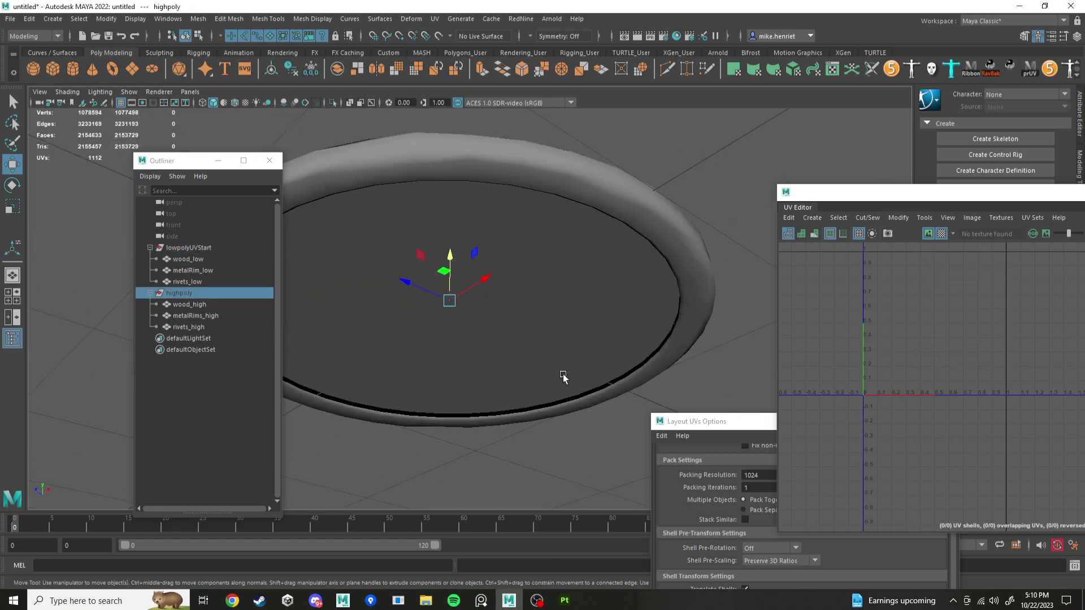
pyautogui.click(546, 370)
pyautogui.moveTo(564, 344); pyautogui.dragTo(565, 263, button='right')
pyautogui.click(609, 391)
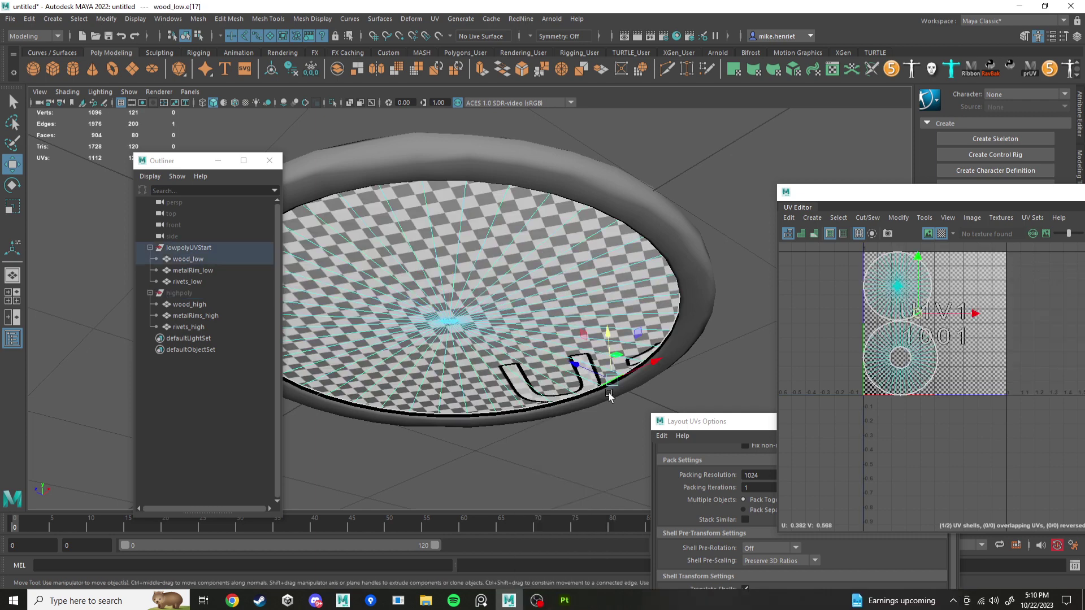
pyautogui.doubleClick(702, 284)
pyautogui.moveTo(702, 294); pyautogui.dragTo(701, 252, button='right')
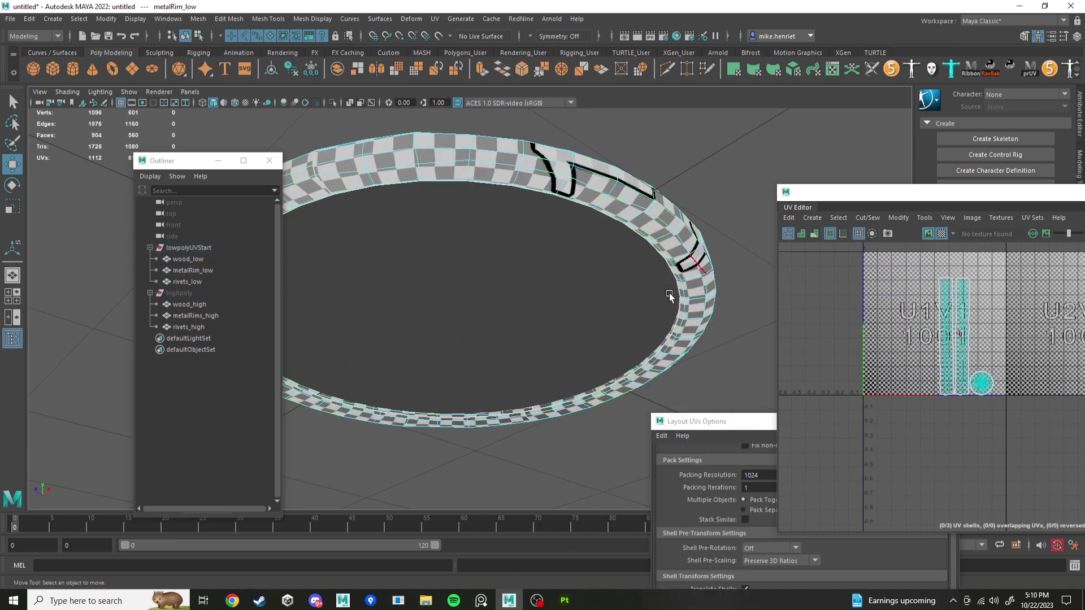
pyautogui.doubleClick(563, 402)
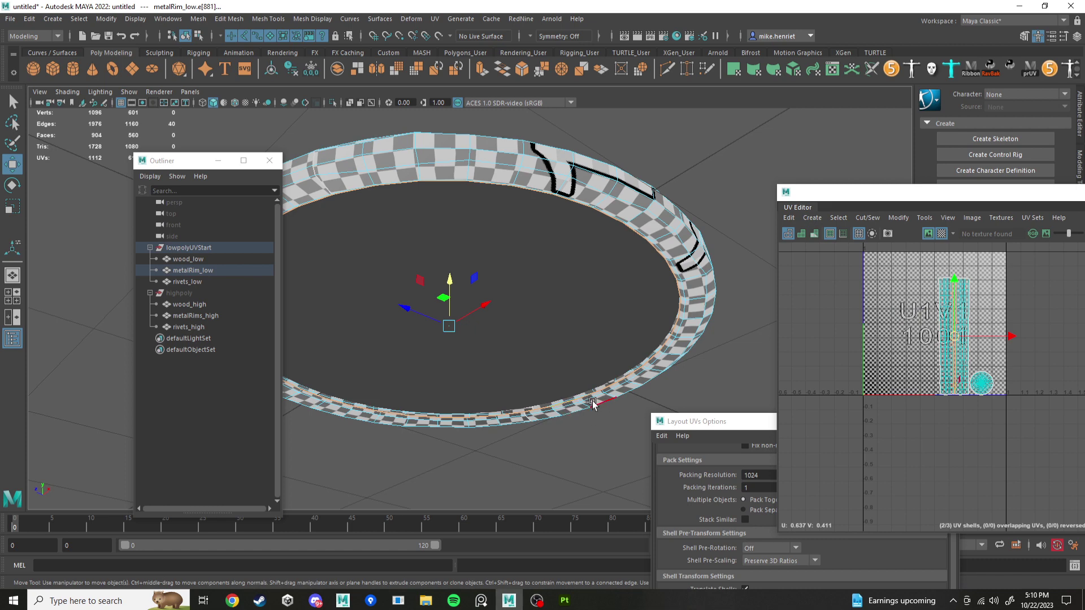
# Turn off the checker map and raise the selected inner edge loop of metalRim_low slightly along the vertical axis.
pyautogui.click(941, 233)
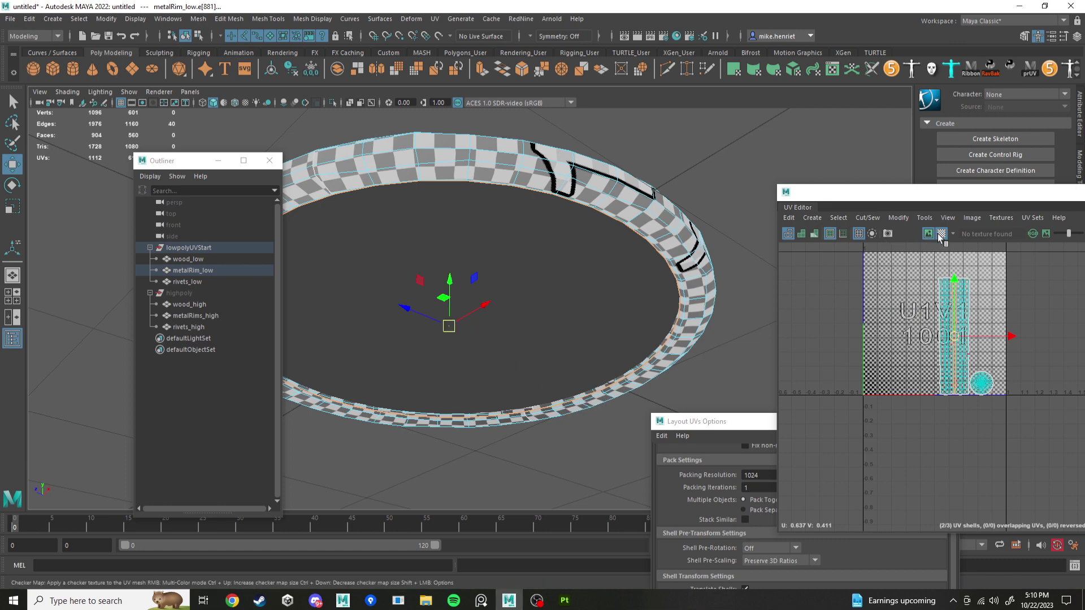
pyautogui.moveTo(449, 283); pyautogui.dragTo(449, 278)
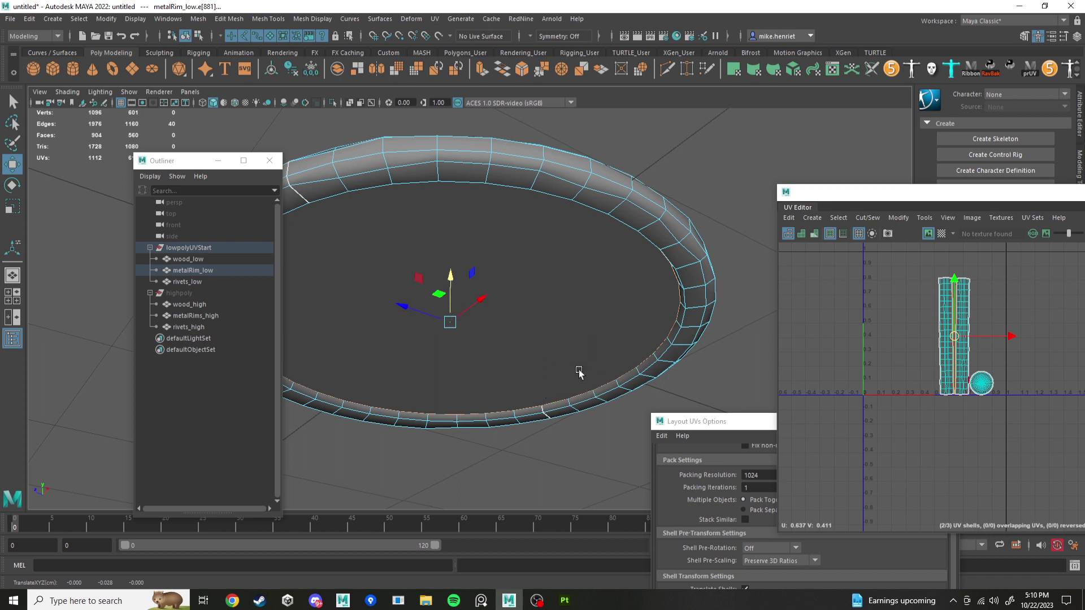
pyautogui.keyDown('alt'); pyautogui.moveTo(649, 304); pyautogui.dragTo(649, 293); pyautogui.keyUp('alt')
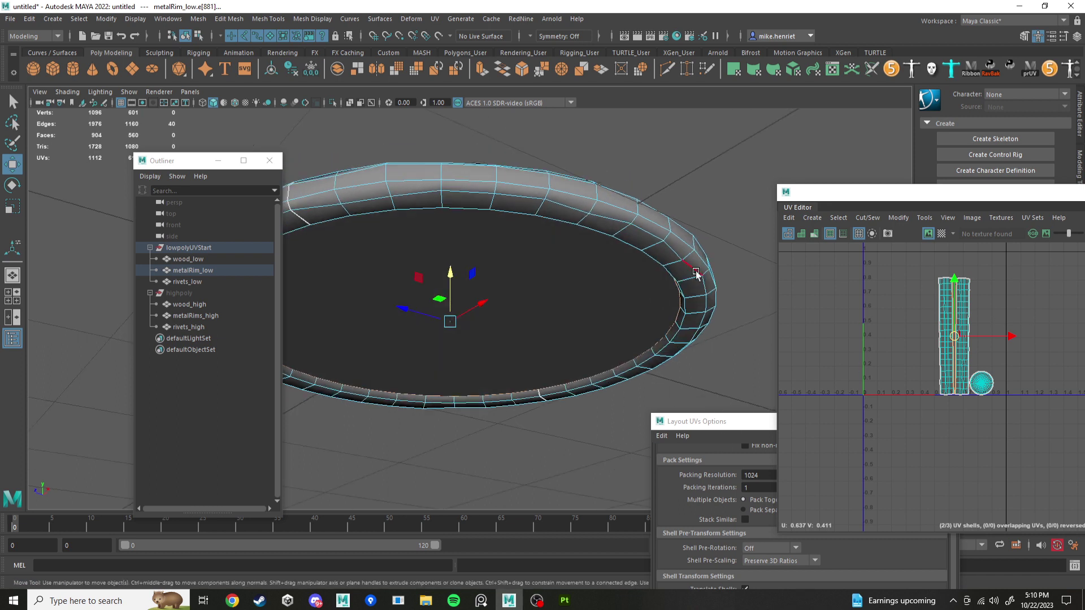
pyautogui.moveTo(696, 274); pyautogui.dragTo(736, 249, button='right')
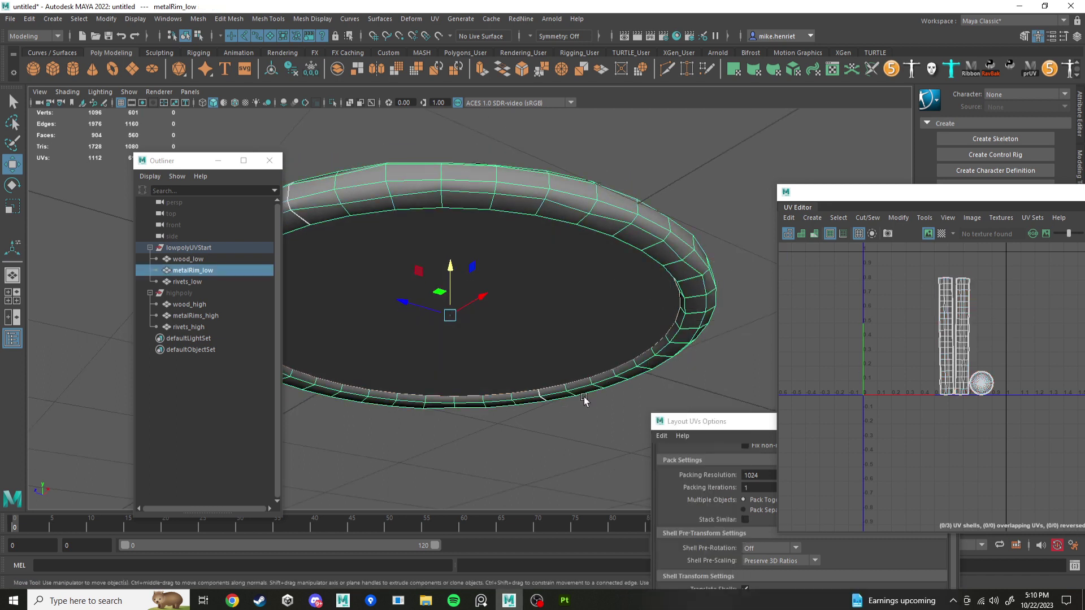
pyautogui.click(489, 376)
pyautogui.keyDown('alt'); pyautogui.moveTo(521, 353); pyautogui.dragTo(479, 466); pyautogui.keyUp('alt')
pyautogui.click(531, 435)
# Select the two long UV shells of metalRim_low within the lowpolyUVStart layout and unfold them.
pyautogui.click(189, 247)
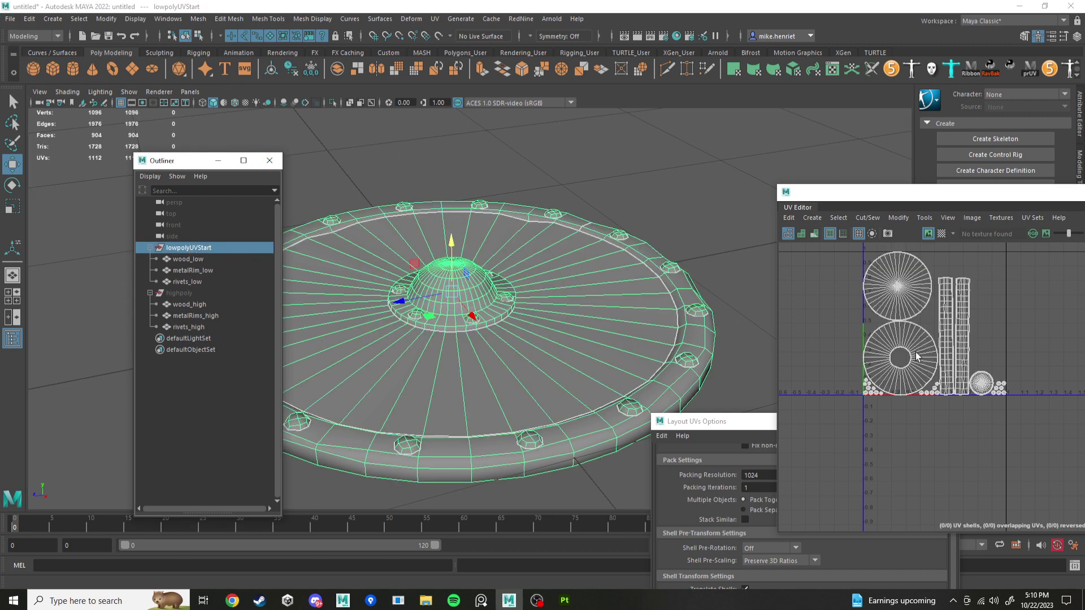
pyautogui.scroll(5, 955, 368)
pyautogui.scroll(-3, 938, 385)
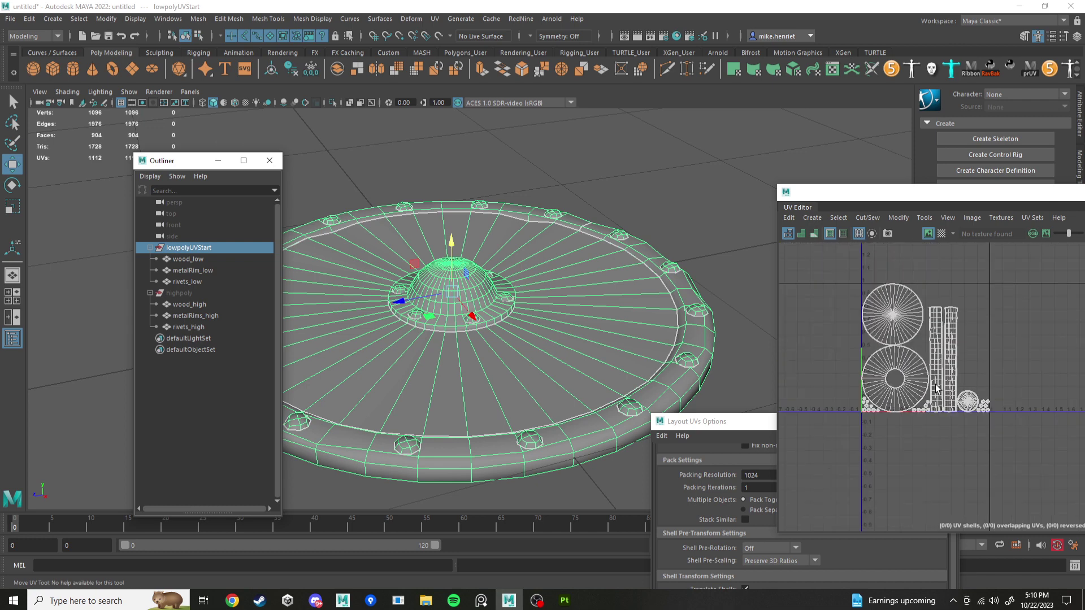
pyautogui.scroll(4, 919, 396)
pyautogui.moveTo(924, 326); pyautogui.dragTo(894, 326, button='right')
pyautogui.click(945, 342)
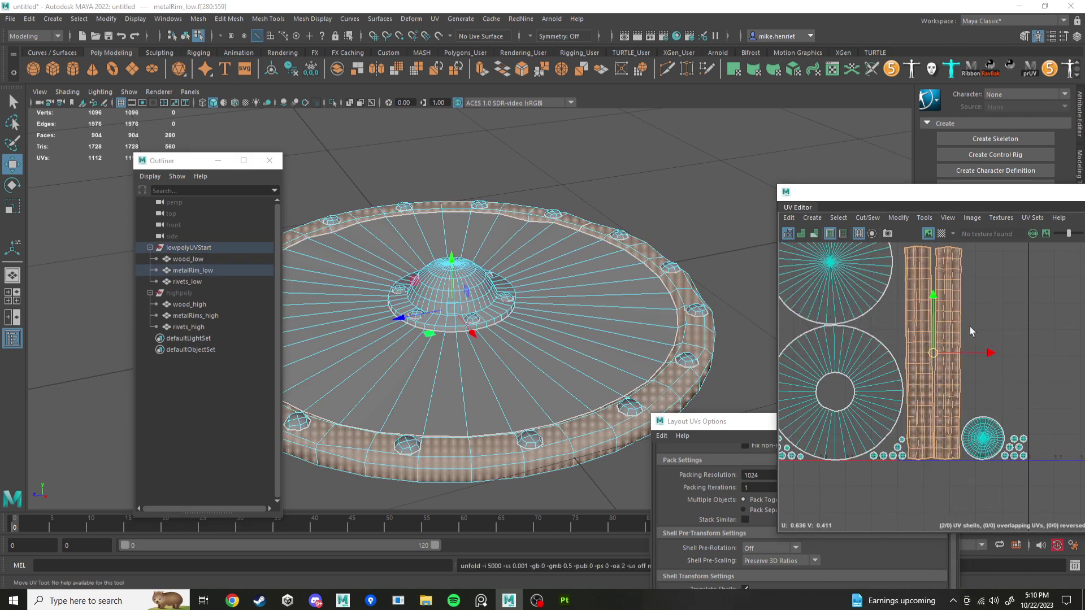
pyautogui.keyDown('alt'); pyautogui.moveTo(933, 467); pyautogui.dragTo(924, 473, button='middle'); pyautogui.keyUp('alt')
pyautogui.scroll(6, 938, 471)
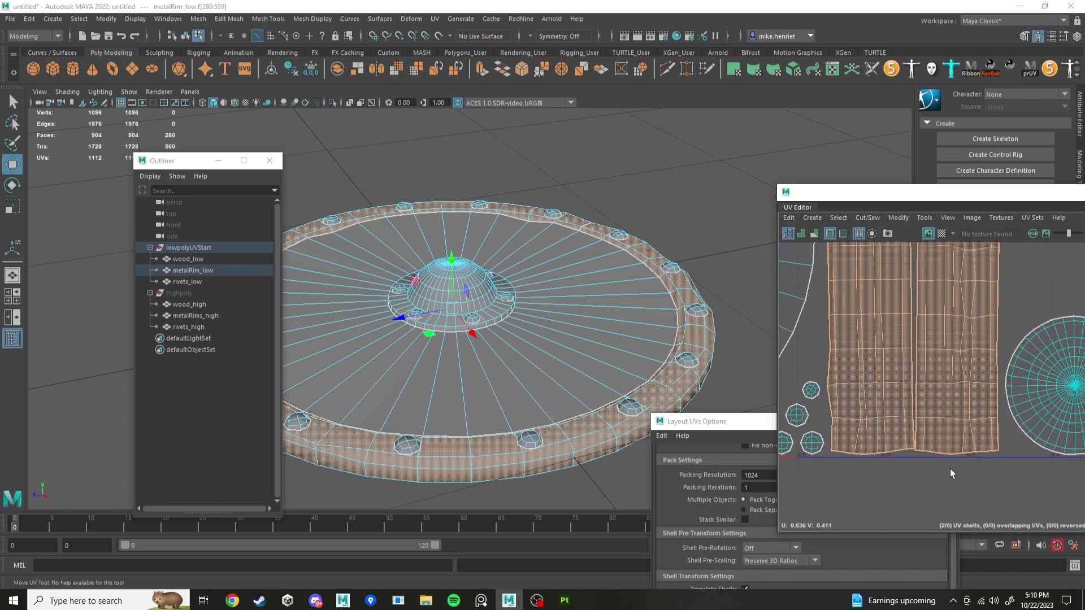
# Shift the metalRim_low strip shell nearest the dome's UV shell slightly away from the other strip and rotate it a little to straighten it.
pyautogui.click(936, 418)
pyautogui.scroll(-6, 946, 416)
pyautogui.scroll(3, 978, 374)
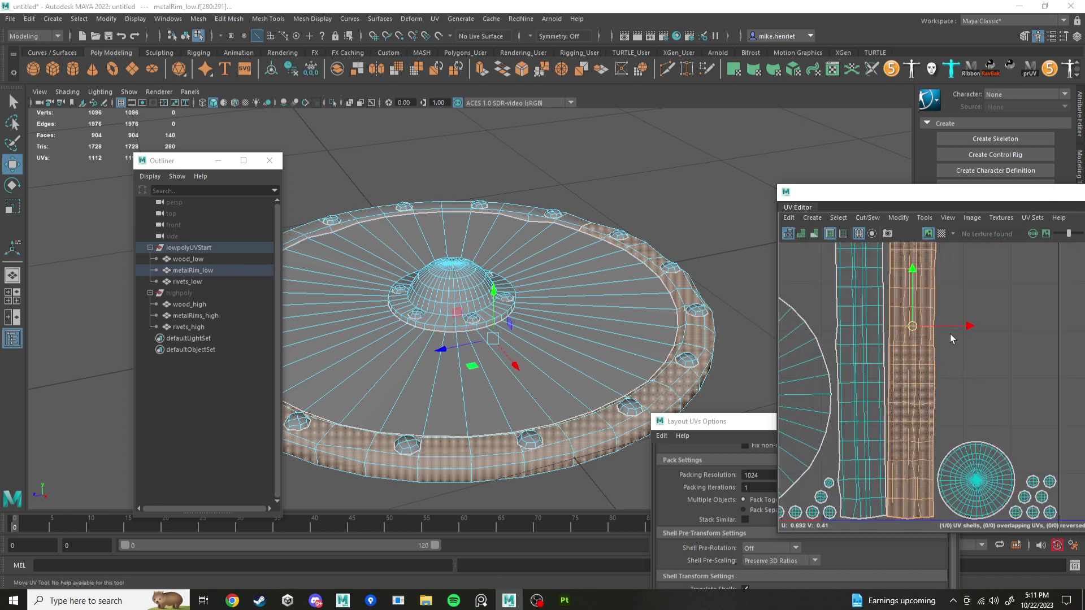
pyautogui.moveTo(951, 334); pyautogui.dragTo(962, 331)
pyautogui.scroll(-1, 961, 330)
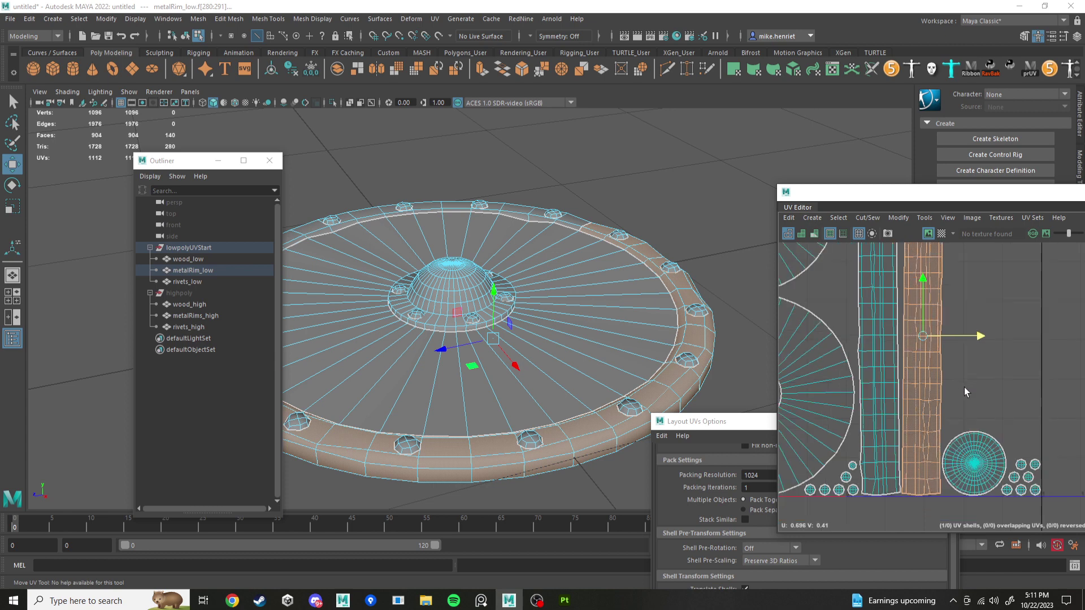
pyautogui.press('e')
pyautogui.moveTo(954, 293); pyautogui.dragTo(954, 291)
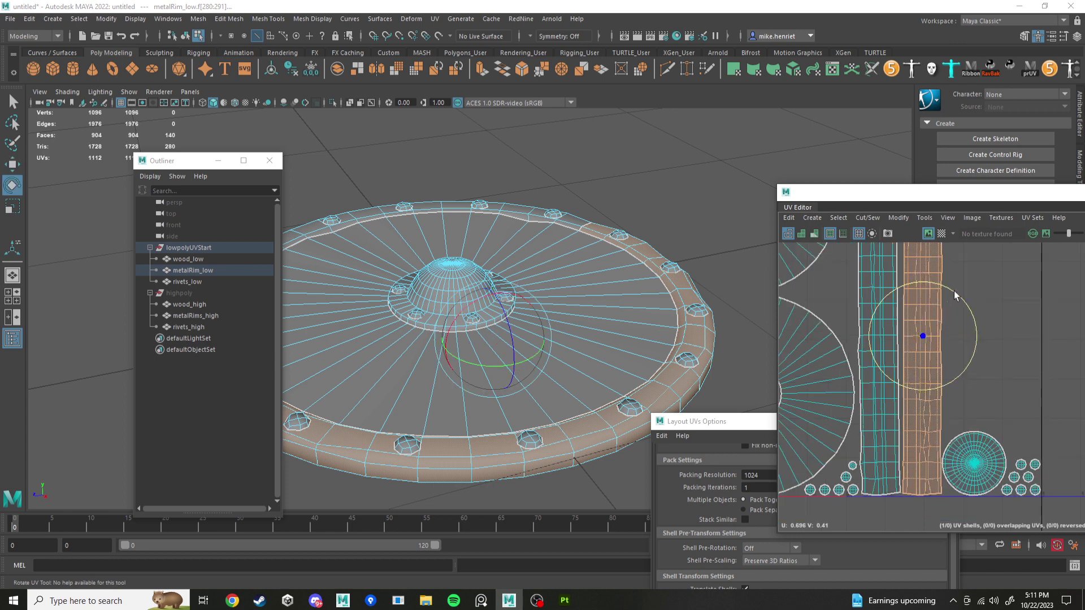
pyautogui.press('w')
pyautogui.scroll(5, 957, 453)
pyautogui.scroll(-6, 854, 409)
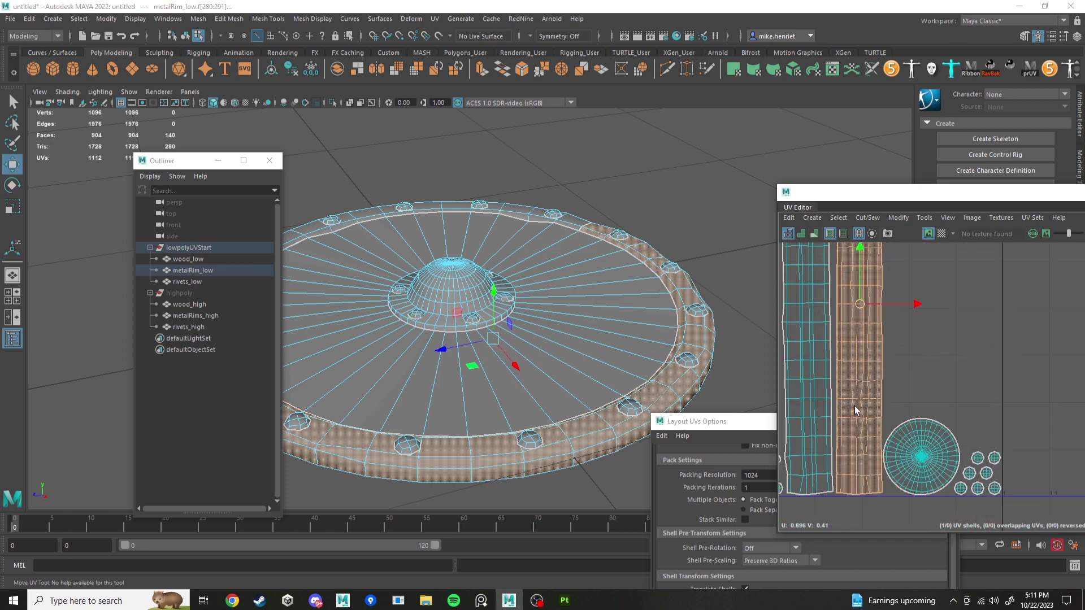
# Return metalRim_low to object mode and select all three low-poly shield meshes in the viewport.
pyautogui.keyDown('alt'); pyautogui.moveTo(887, 383); pyautogui.dragTo(940, 442, button='middle'); pyautogui.keyUp('alt')
pyautogui.keyDown('alt'); pyautogui.moveTo(848, 390); pyautogui.dragTo(945, 370, button='middle'); pyautogui.keyUp('alt')
pyautogui.moveTo(859, 304); pyautogui.dragTo(817, 284, button='right')
pyautogui.moveTo(505, 283); pyautogui.dragTo(471, 277, button='right')
pyautogui.moveTo(537, 265); pyautogui.dragTo(588, 249, button='right')
pyautogui.click(694, 234)
pyautogui.keyDown('alt'); pyautogui.moveTo(562, 373); pyautogui.dragTo(323, 236, button='right'); pyautogui.keyUp('alt')
pyautogui.moveTo(323, 236); pyautogui.dragTo(550, 381)
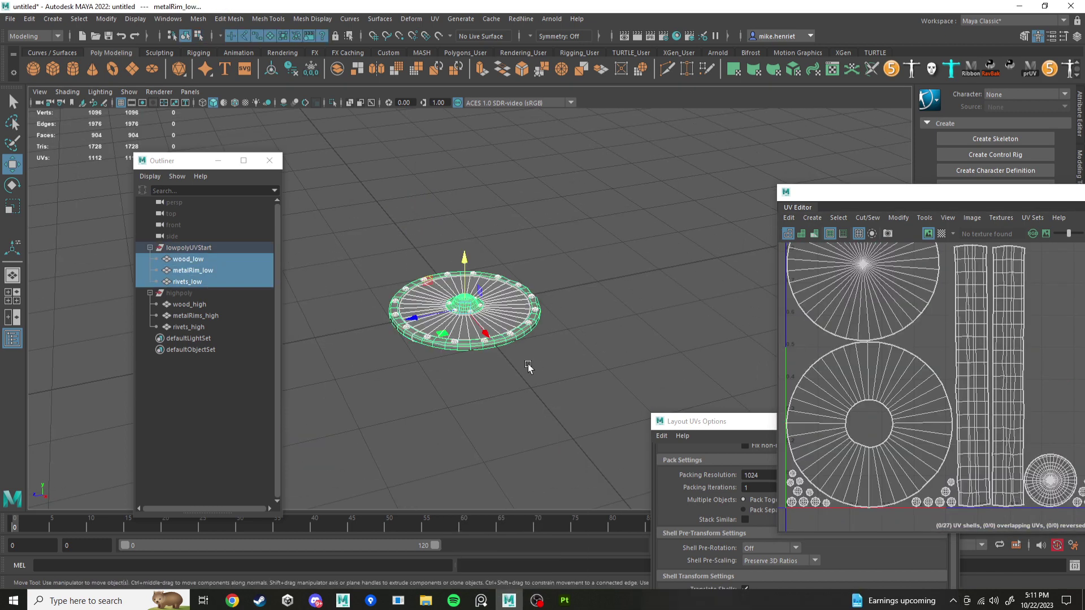
# Export the lowpolyUVStart group as FBX, overwriting ShieldFixed.fbx on the Desktop.
pyautogui.click(188, 248)
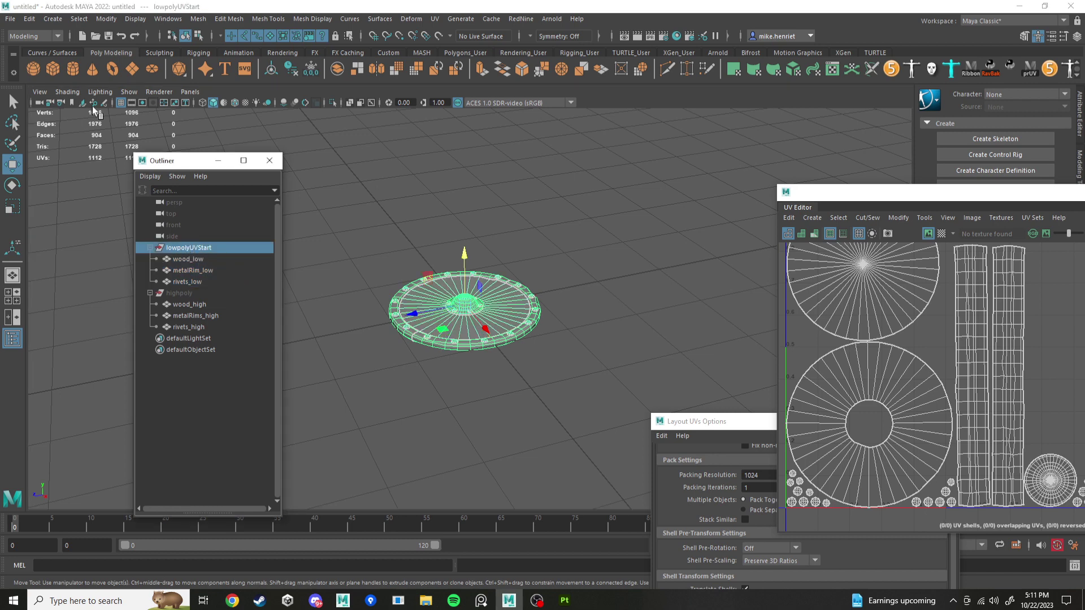
pyautogui.click(10, 18)
pyautogui.click(46, 166)
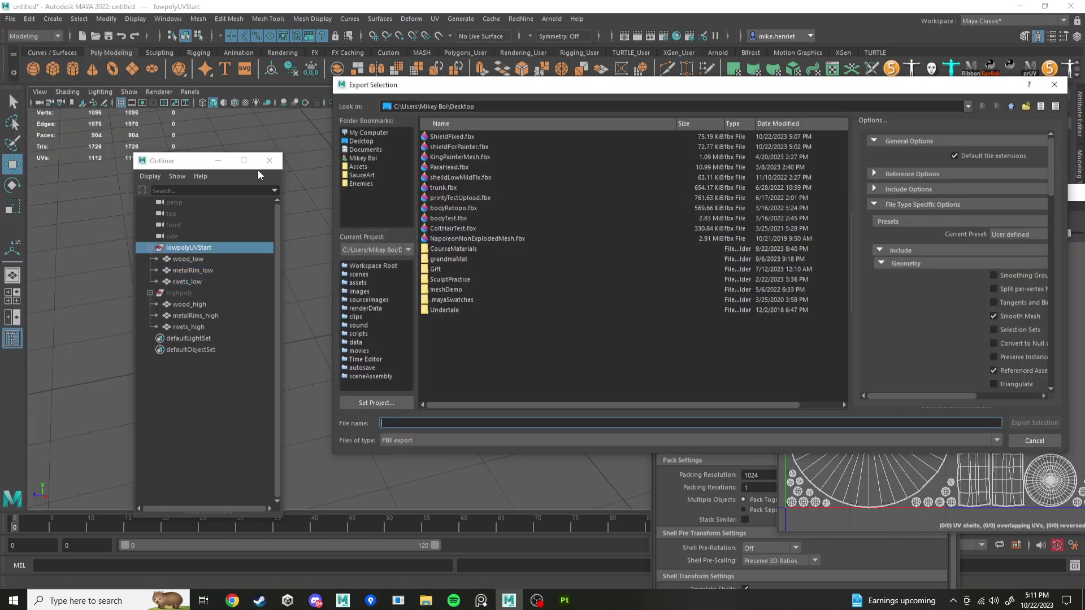
pyautogui.click(452, 137)
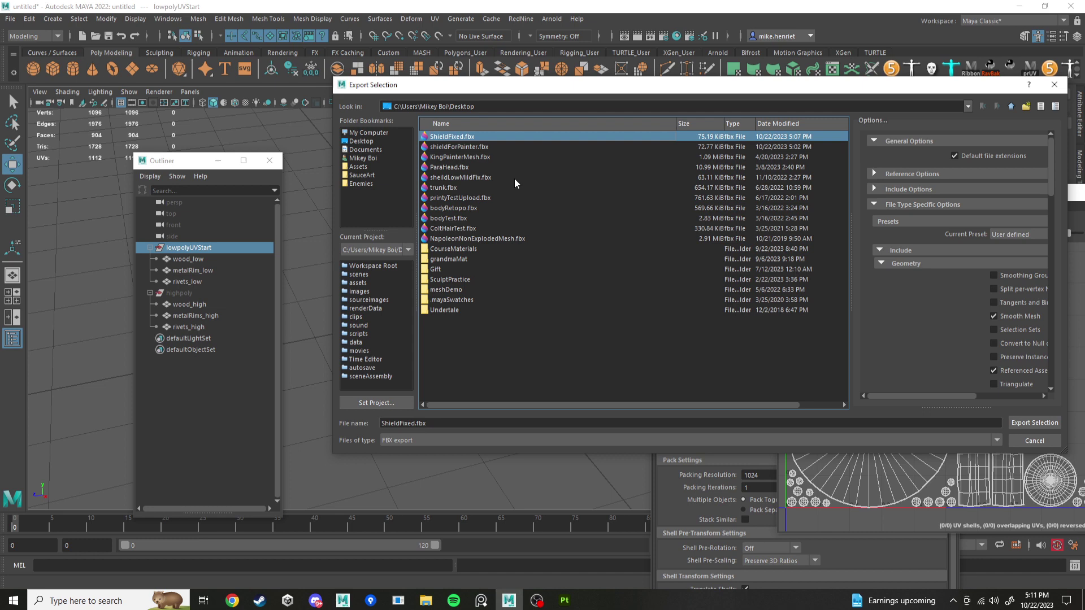
pyautogui.click(1036, 423)
pyautogui.click(687, 285)
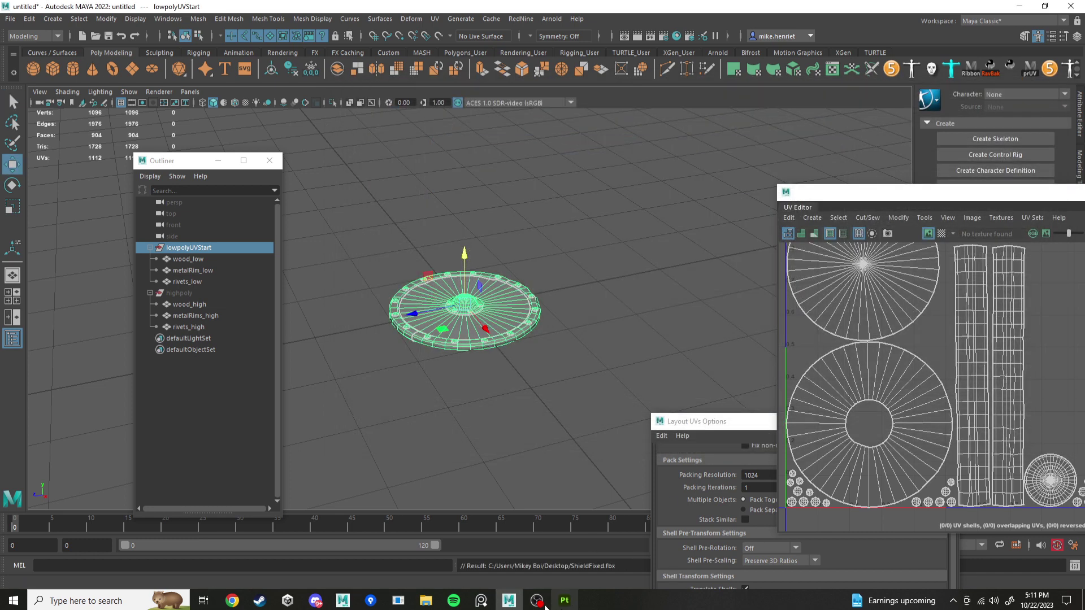
# Switch to Substance 3D Painter and reimport the updated low-poly shield mesh.
pyautogui.click(564, 600)
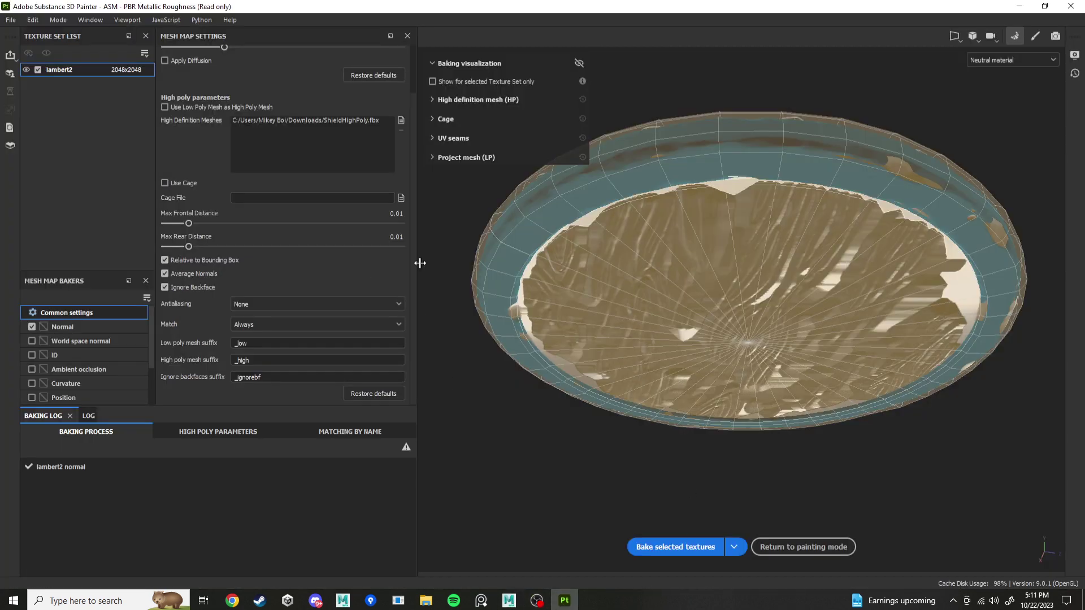
pyautogui.click(33, 20)
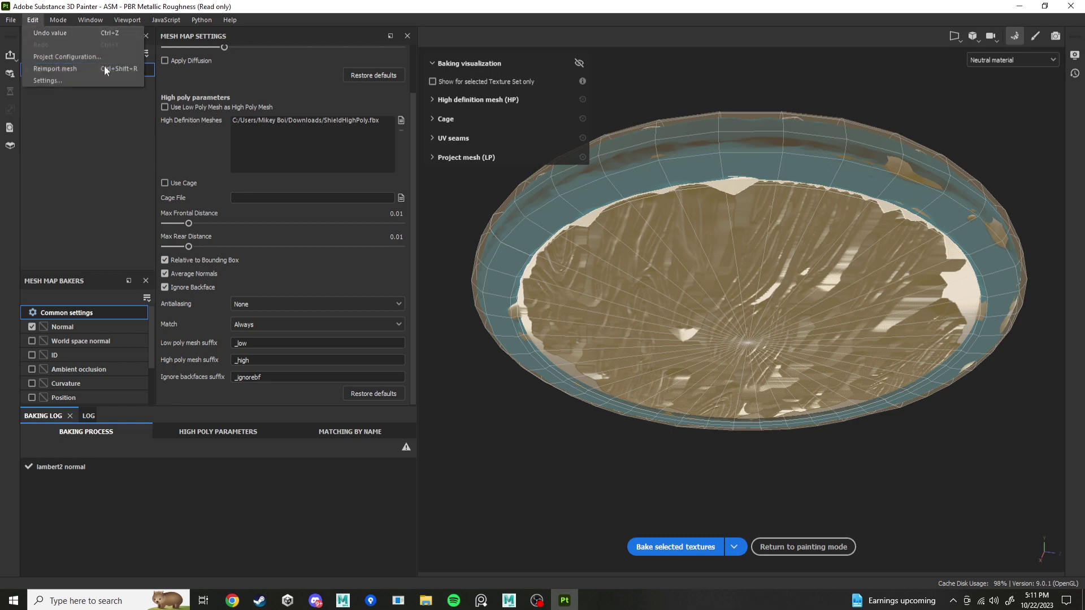
pyautogui.click(62, 69)
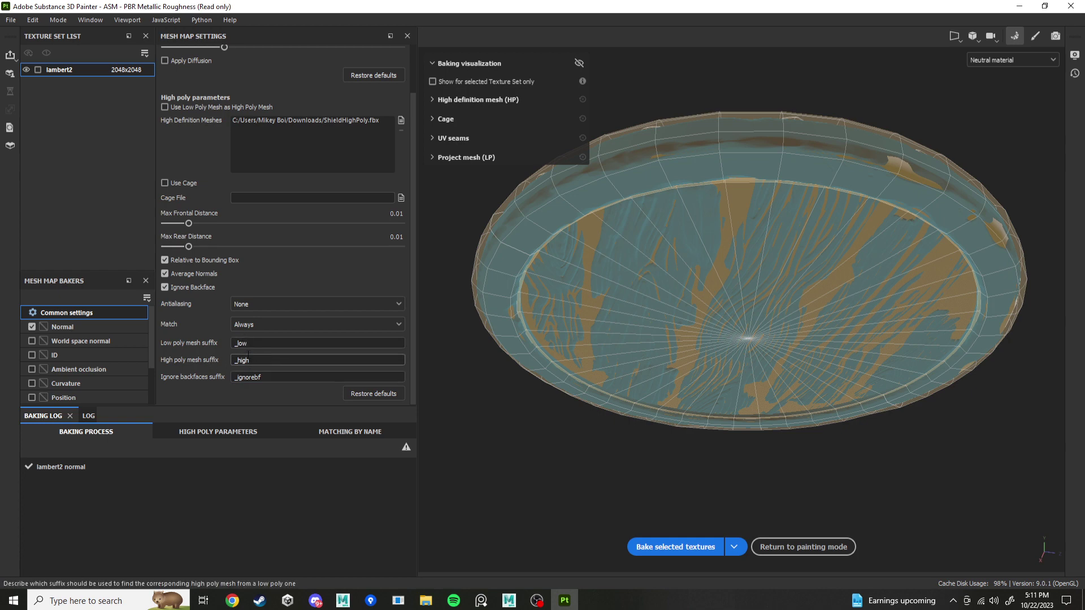
# Set the high-poly matching method to By Mesh Name and open the name-matching report in the baking log.
pyautogui.click(258, 341)
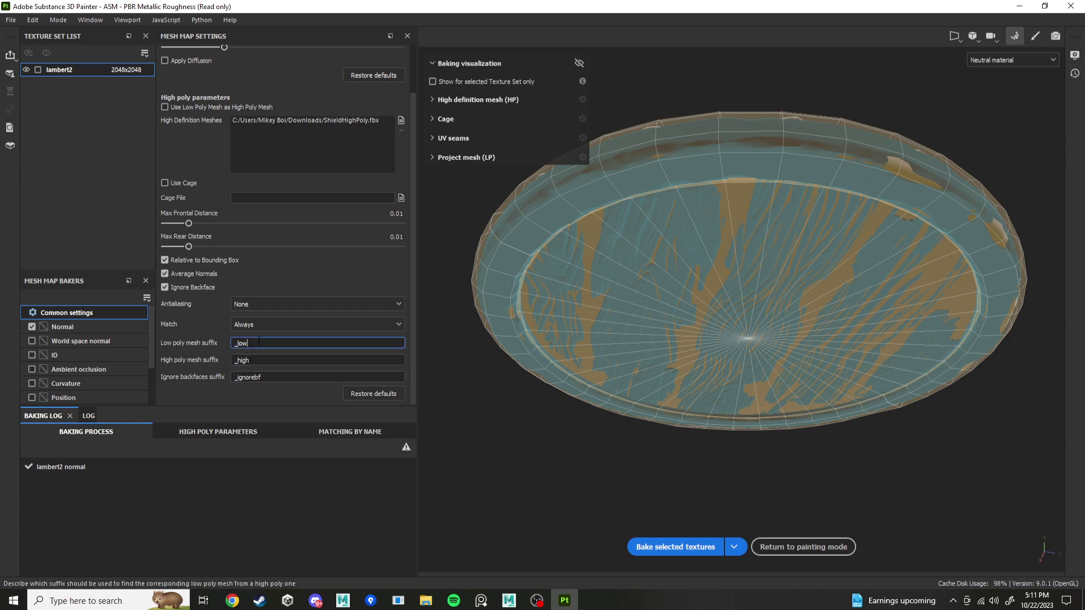
pyautogui.click(300, 360)
pyautogui.click(240, 343)
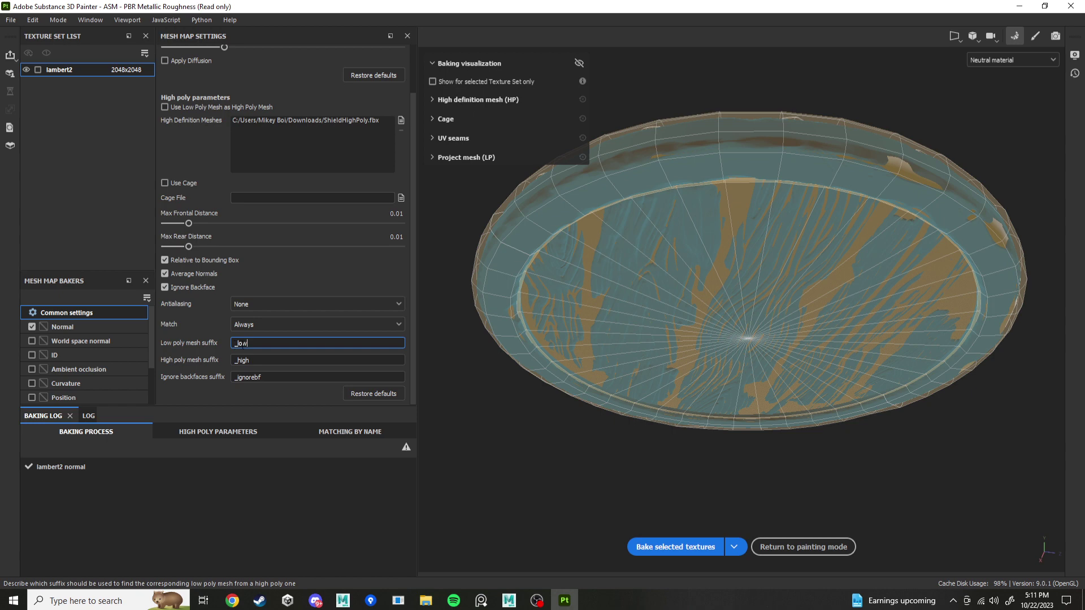
pyautogui.click(288, 362)
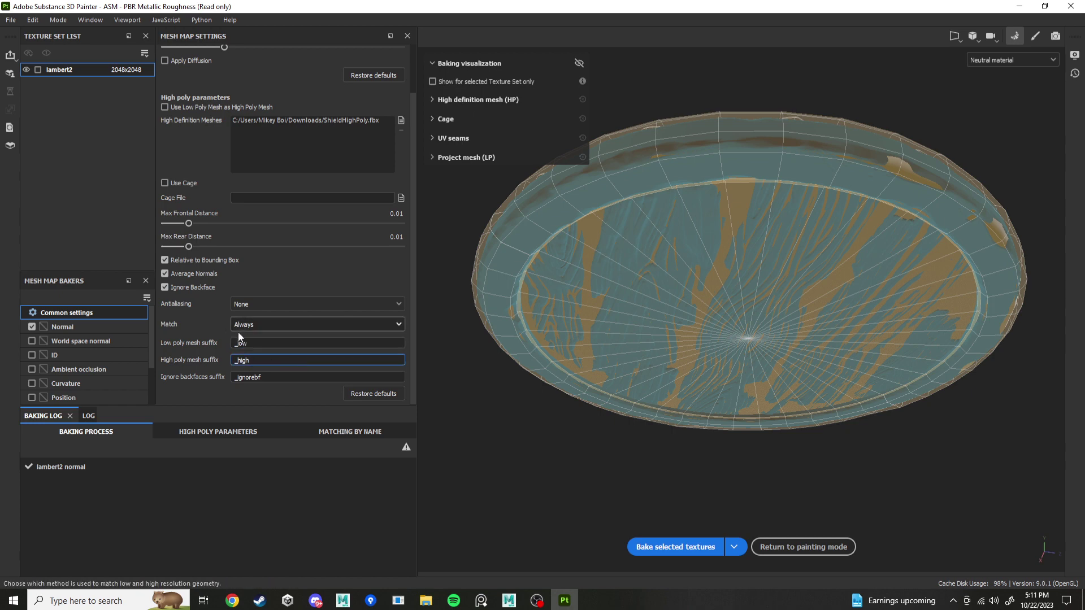
pyautogui.click(259, 322)
pyautogui.click(273, 350)
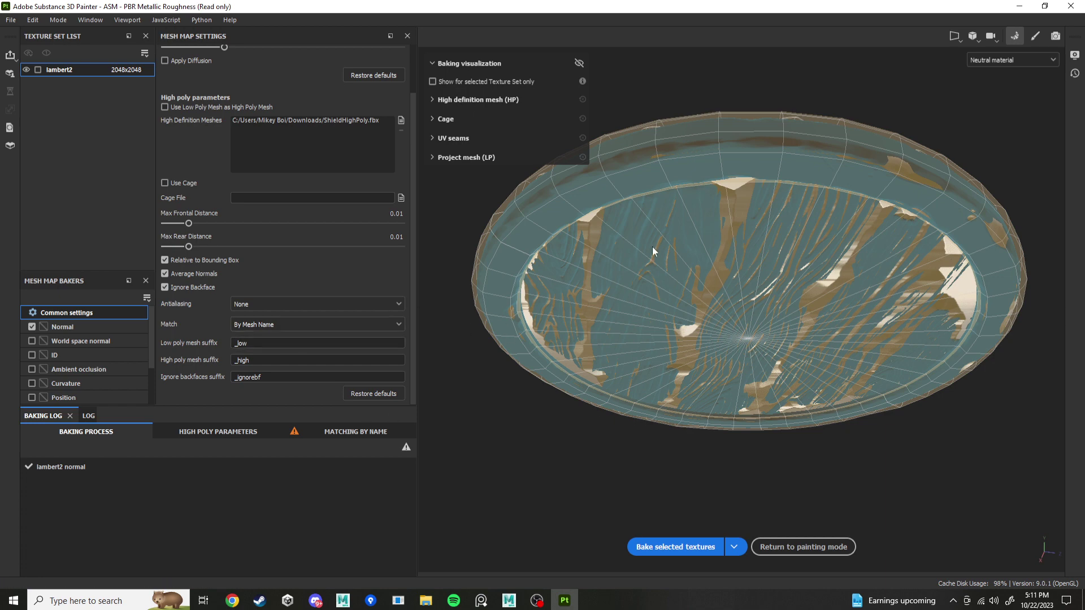
pyautogui.keyDown('alt'); pyautogui.moveTo(624, 418); pyautogui.dragTo(644, 486); pyautogui.keyUp('alt')
pyautogui.click(313, 438)
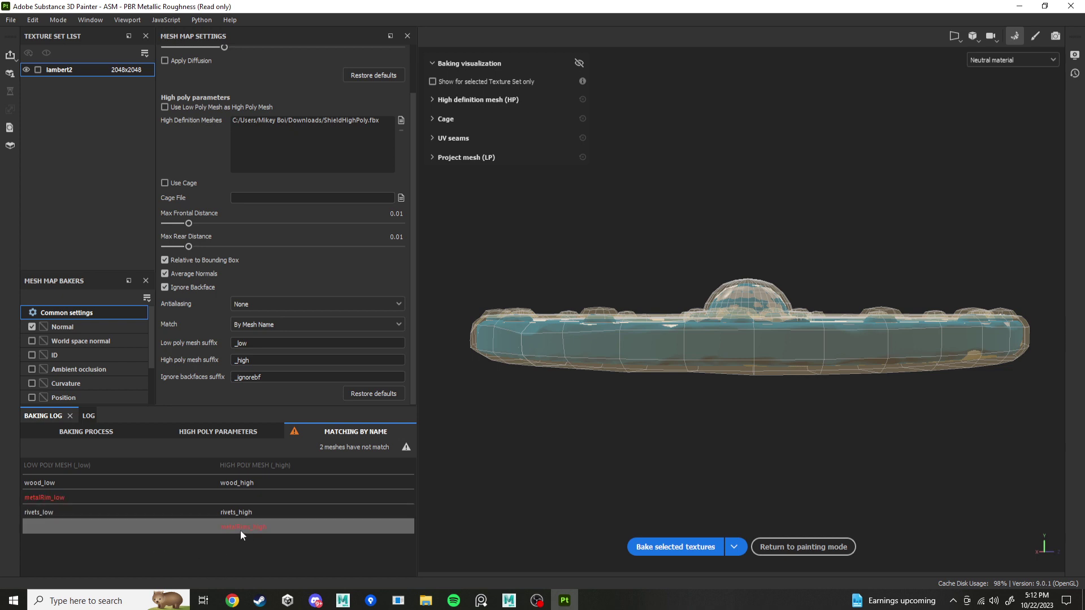
# Switch to Maya and rename the metalRim_low mesh as metalRims_low to correspond with its high-poly counterpart.
pyautogui.click(508, 600)
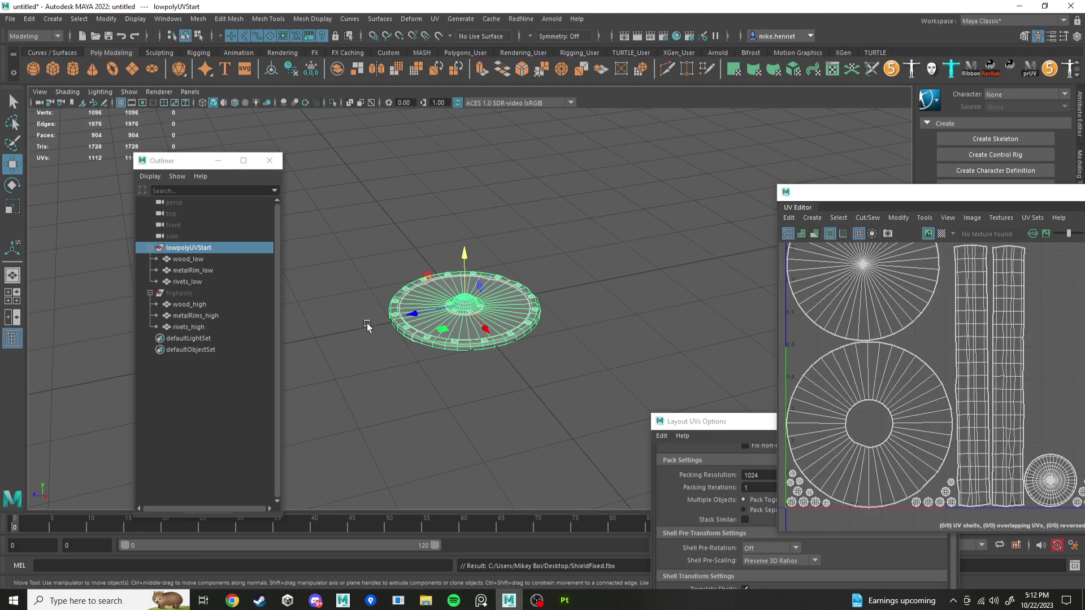
pyautogui.doubleClick(212, 270)
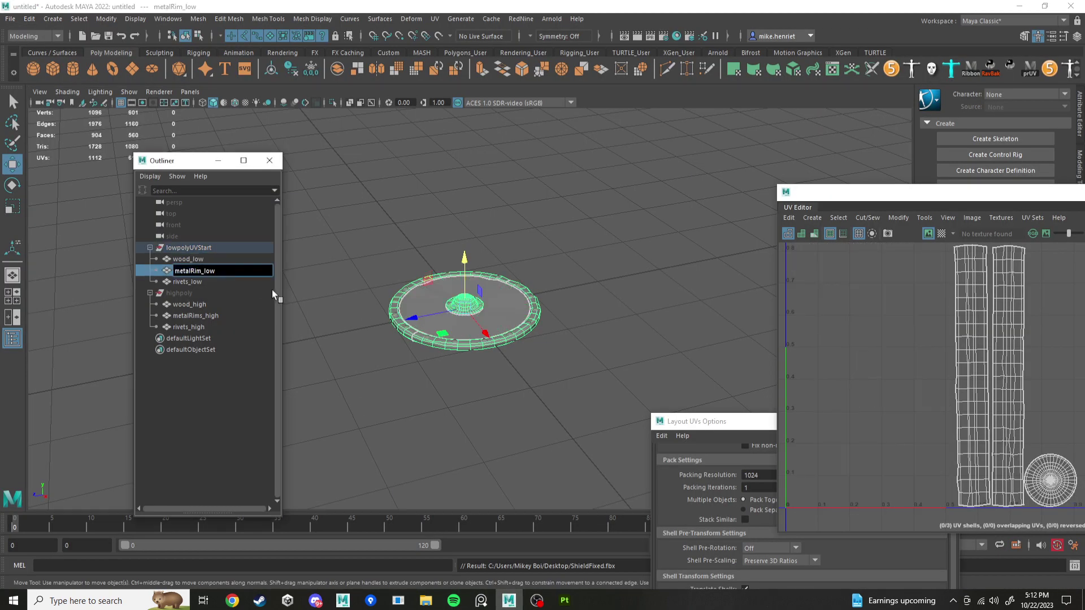
pyautogui.write('s')
pyautogui.click(212, 395)
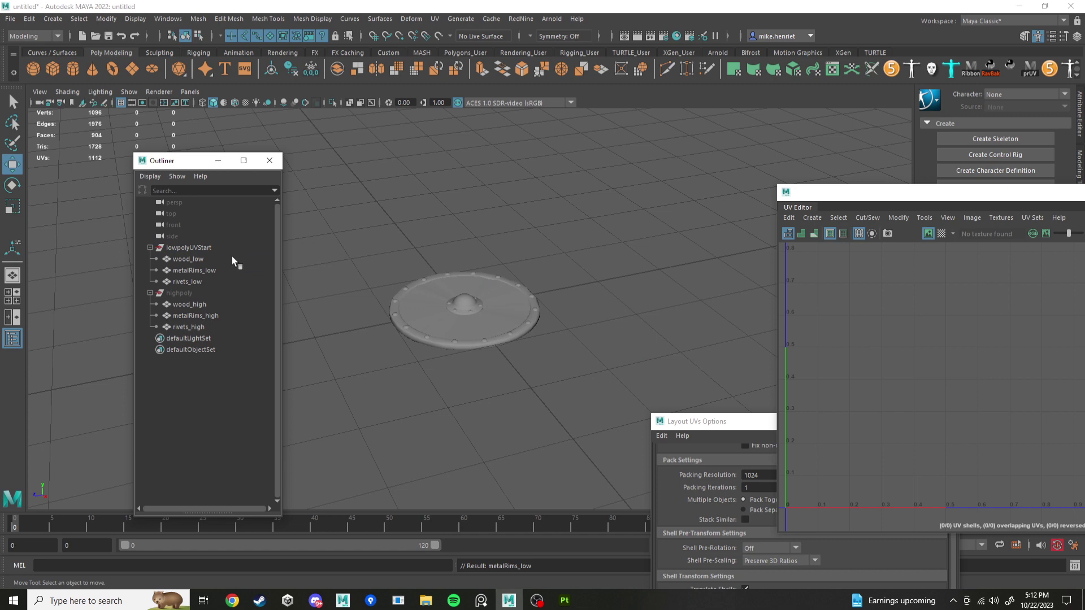
# Export the lowpolyUVStart group with the renamed rim mesh, replacing the existing ShieldFixed.fbx.
pyautogui.click(195, 247)
pyautogui.click(10, 18)
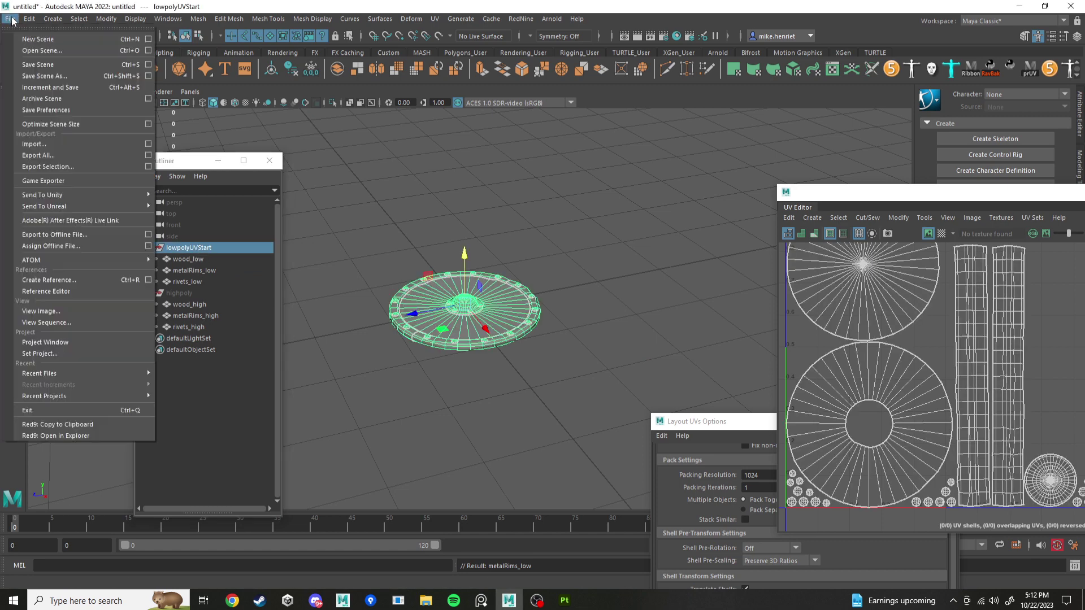
pyautogui.click(58, 165)
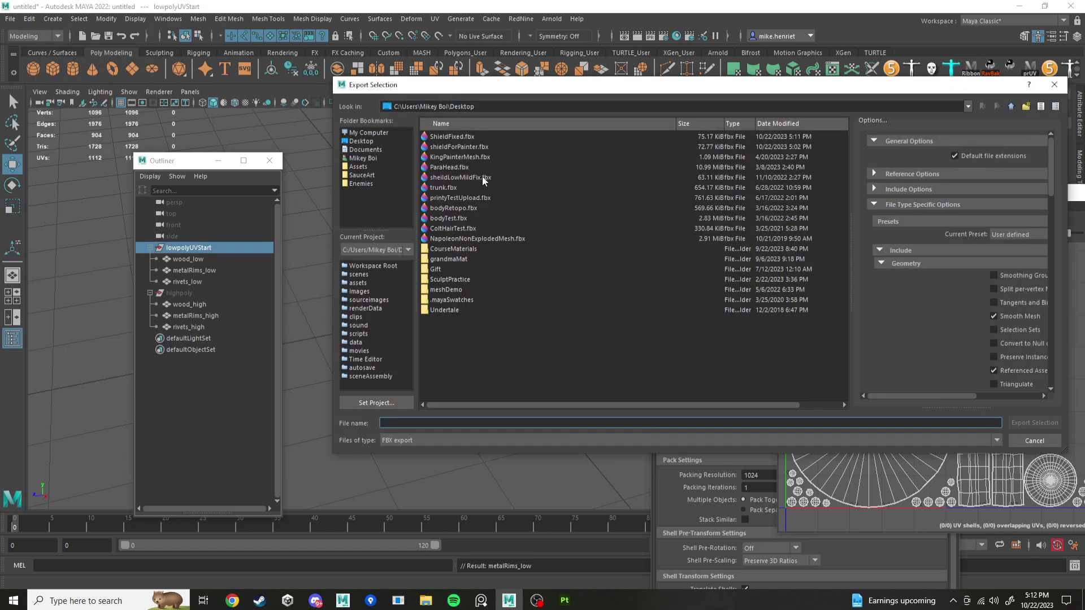
pyautogui.click(452, 137)
pyautogui.click(1034, 423)
pyautogui.click(676, 286)
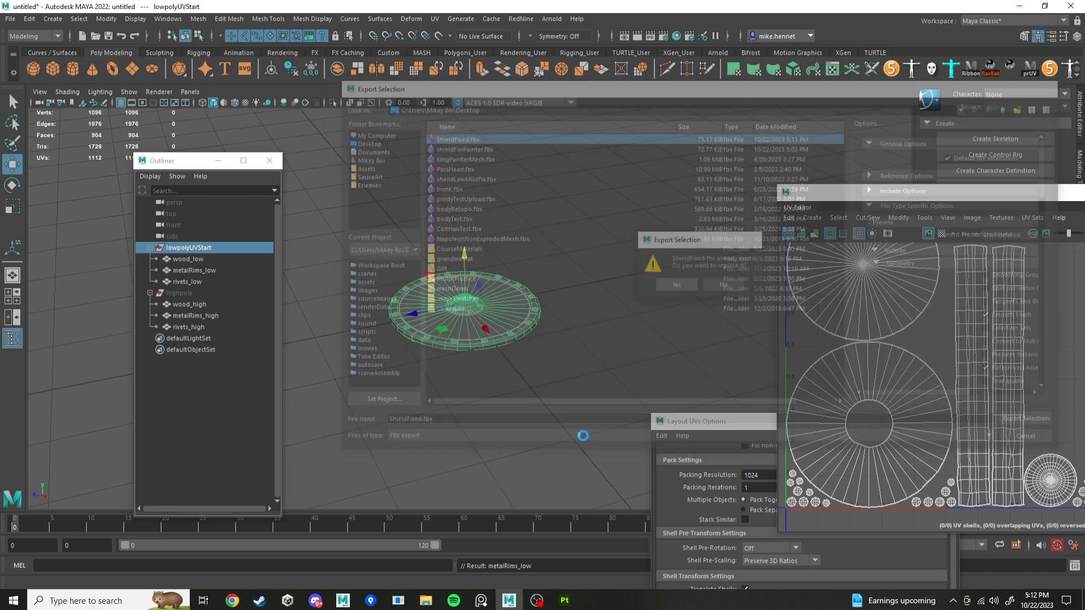
# Switch to Substance 3D Painter, return to painting mode and reimport the mesh with the renamed rim.
pyautogui.click(564, 600)
pyautogui.click(63, 23)
pyautogui.moveTo(30, 24)
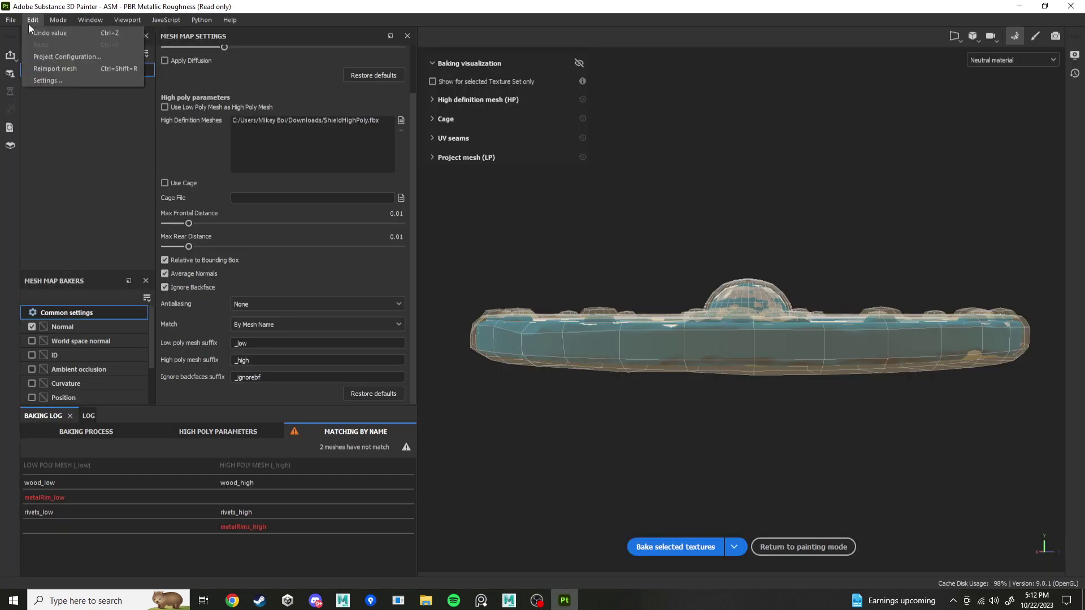
pyautogui.click(94, 88)
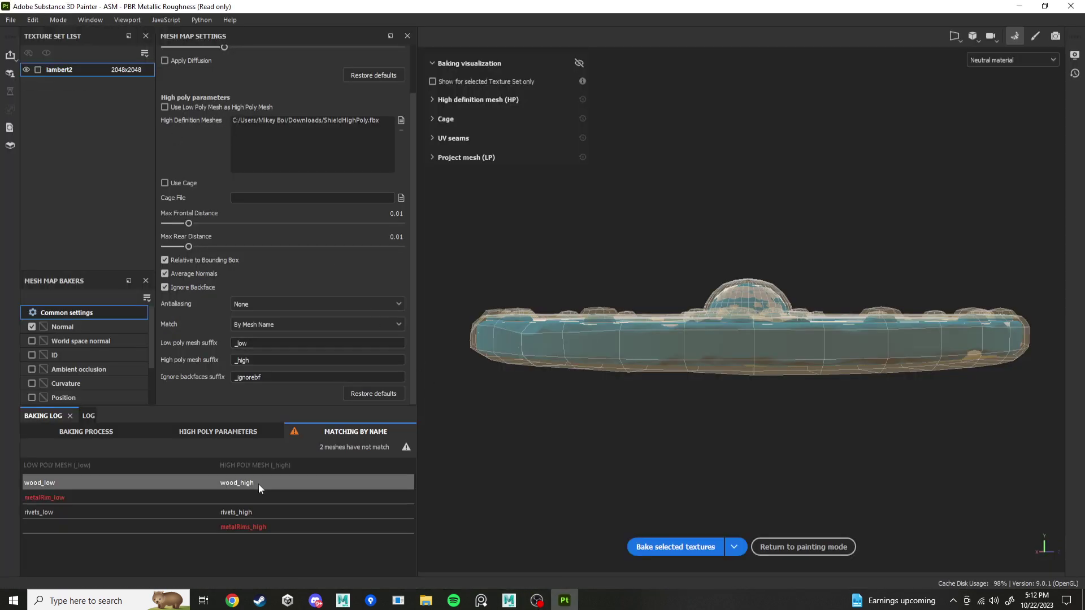
pyautogui.click(802, 547)
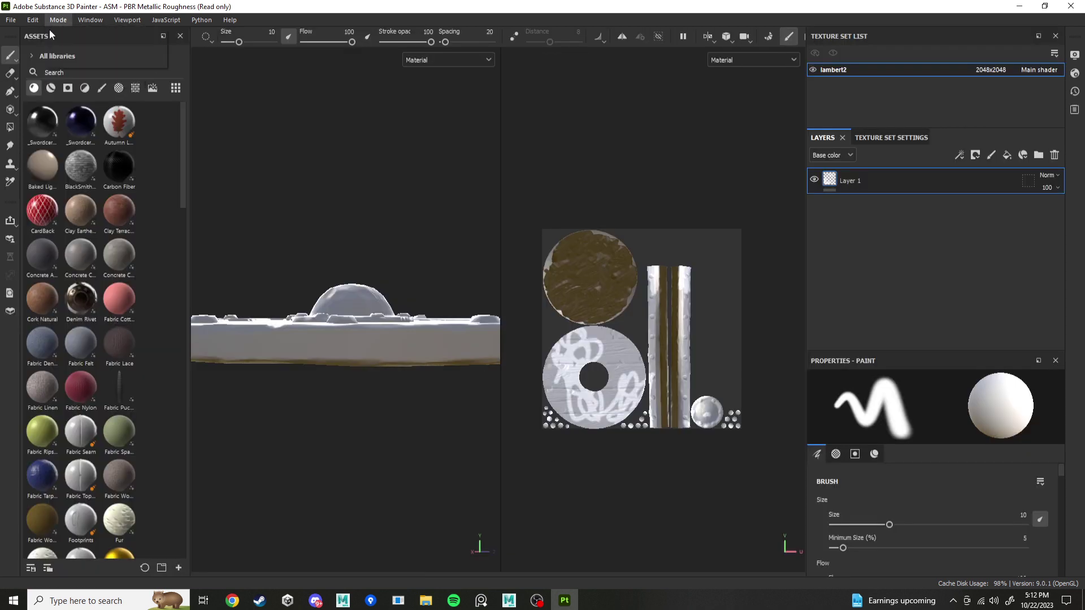
pyautogui.click(33, 20)
pyautogui.click(43, 69)
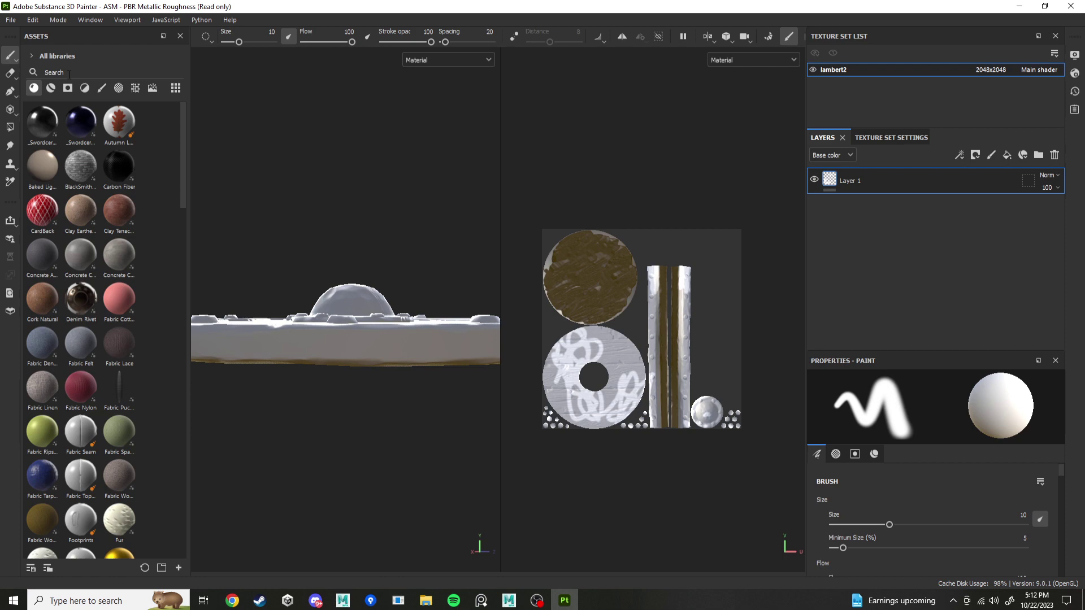
# Reopen baking mode and bake the shield's normal map with meshes matched by name.
pyautogui.click(33, 21)
pyautogui.click(70, 38)
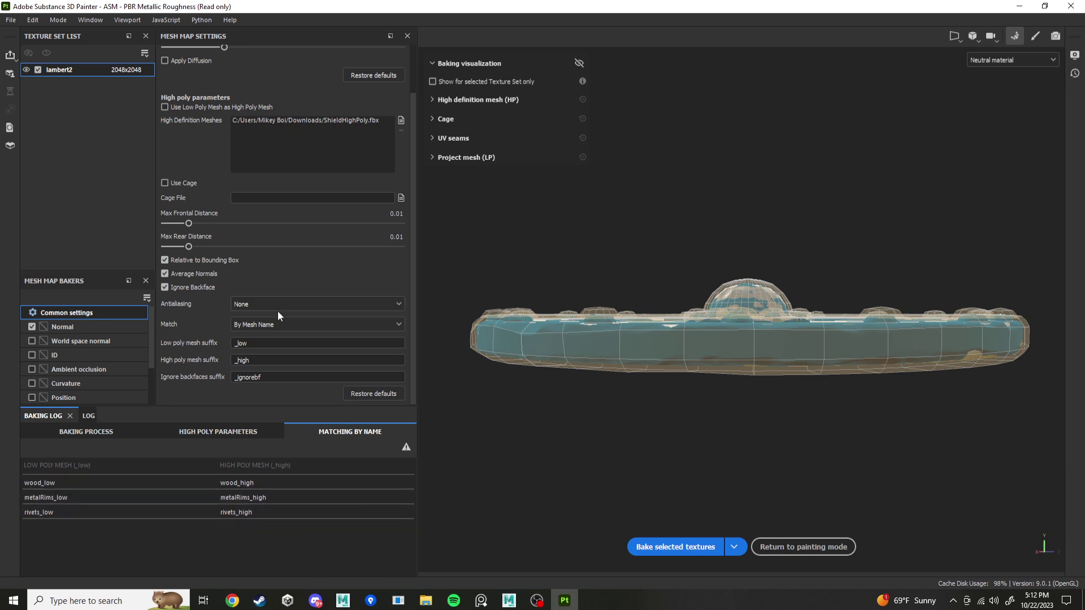
pyautogui.scroll(2, 277, 311)
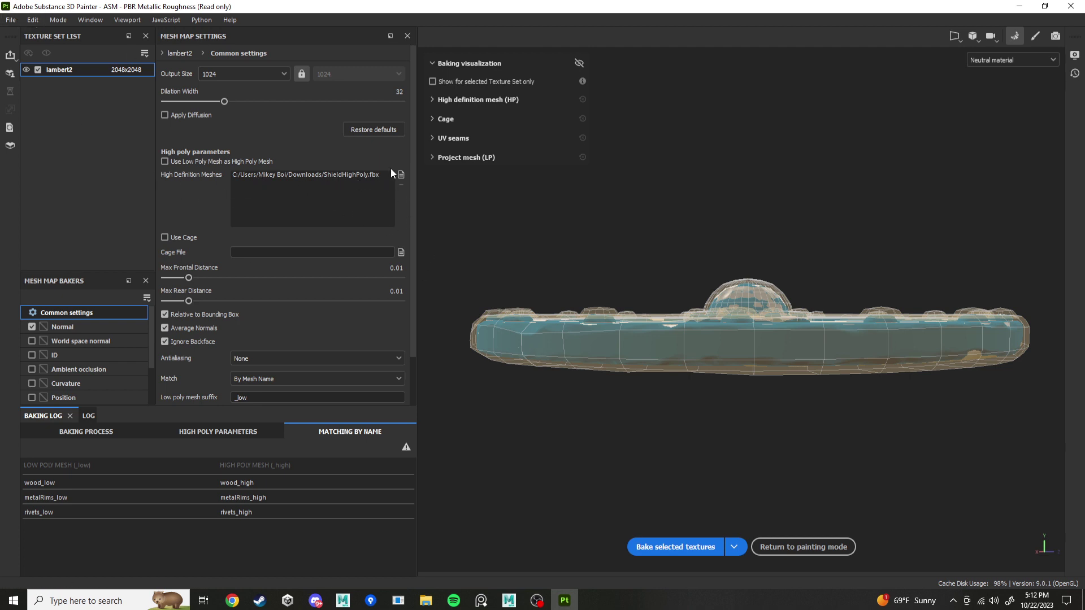
pyautogui.click(671, 547)
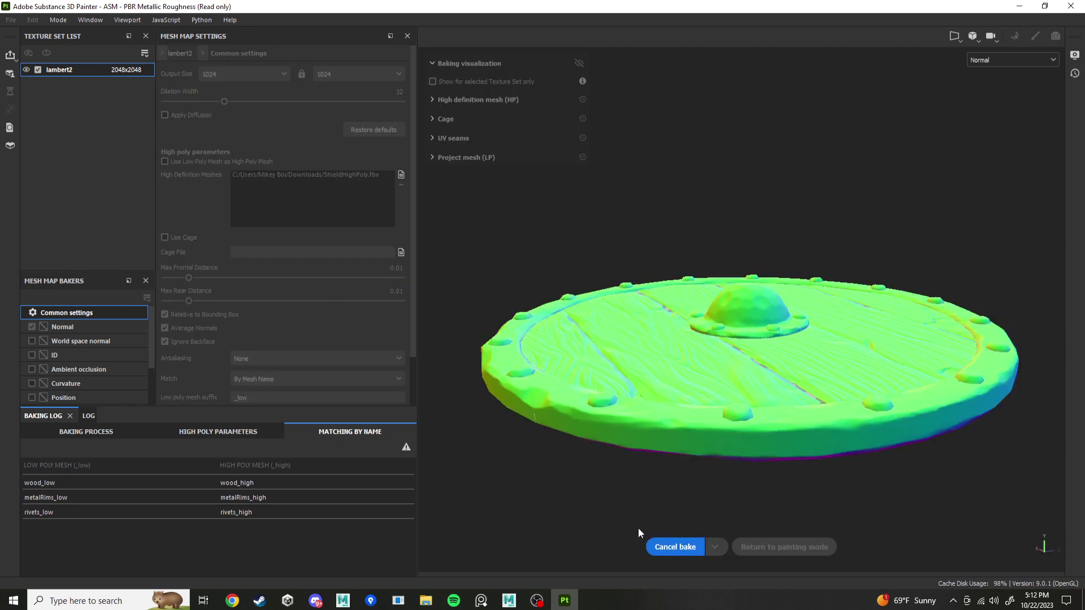
# Return to painting mode and examine the baked normal map on the shield's front and underside.
pyautogui.click(788, 551)
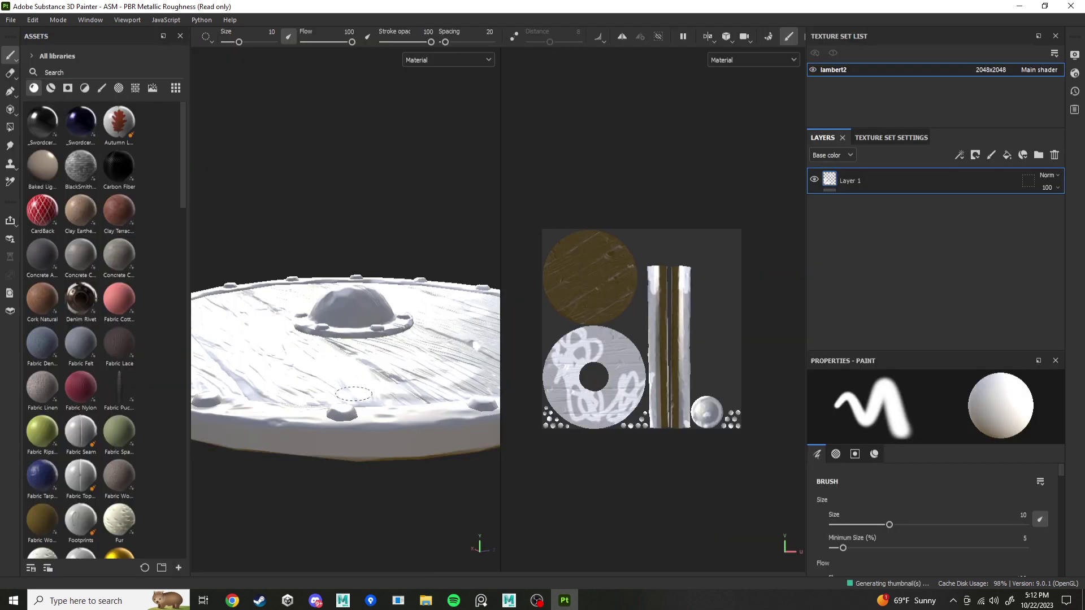
pyautogui.moveTo(351, 397)
pyautogui.keyDown('alt'); pyautogui.mouseDown()
pyautogui.moveTo(373, 524)
pyautogui.moveTo(461, 494)
pyautogui.moveTo(310, 443)
pyautogui.moveTo(329, 335)
pyautogui.moveTo(356, 286)
pyautogui.moveTo(358, 409)
pyautogui.moveTo(443, 453)
pyautogui.moveTo(349, 418)
pyautogui.moveTo(443, 417)
pyautogui.moveTo(383, 355)
pyautogui.mouseUp(); pyautogui.keyUp('alt')
pyautogui.keyDown('alt'); pyautogui.moveTo(357, 415); pyautogui.dragTo(303, 227); pyautogui.keyUp('alt')
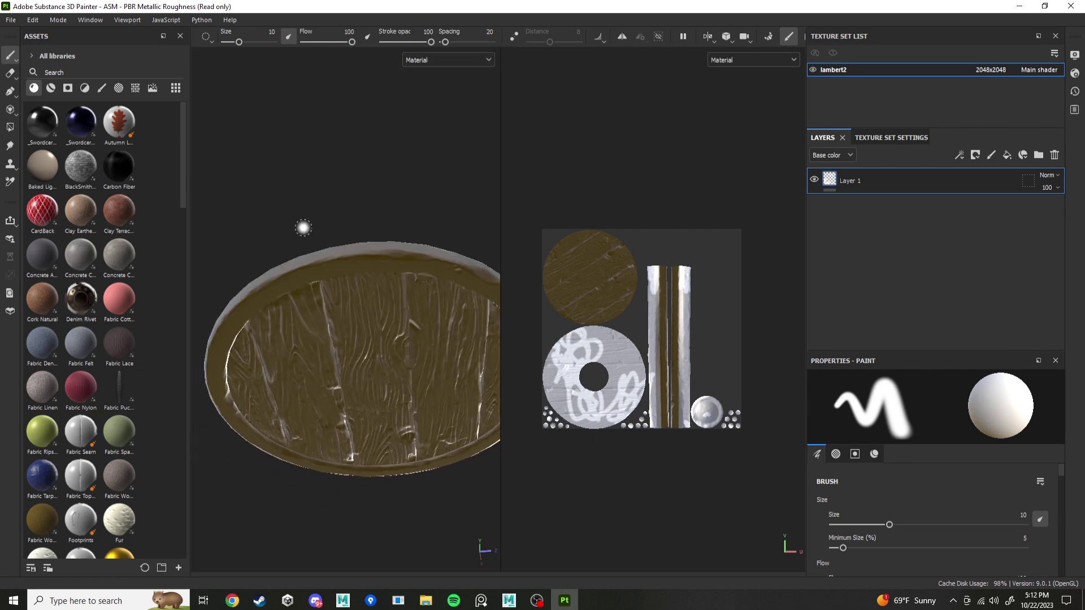
# In baking mode, enable Ambient occlusion, disable Normal and bake the selected map.
pyautogui.click(58, 20)
pyautogui.click(80, 46)
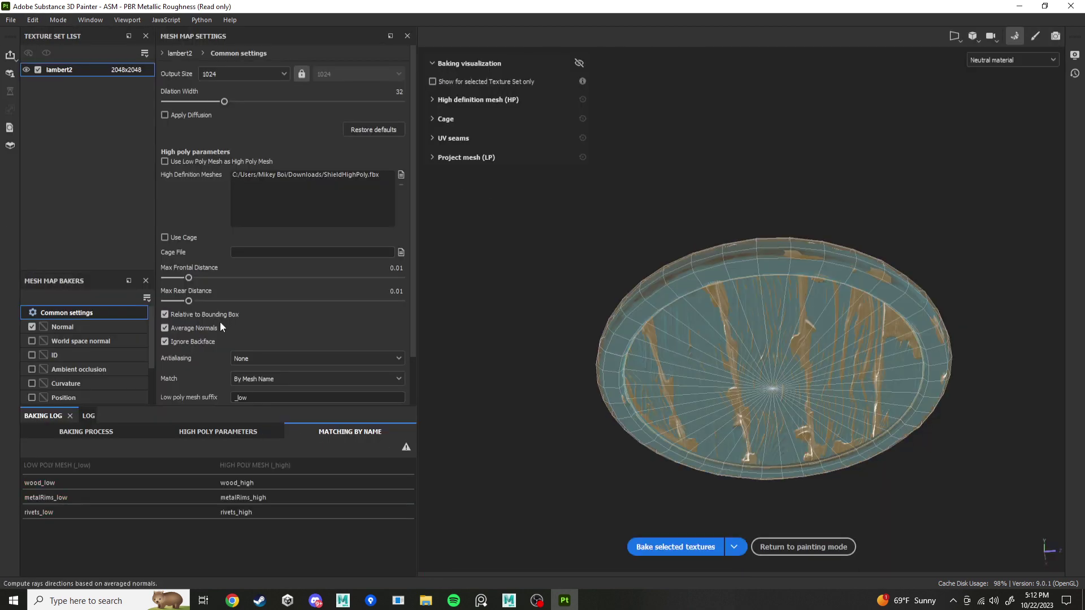
pyautogui.click(32, 368)
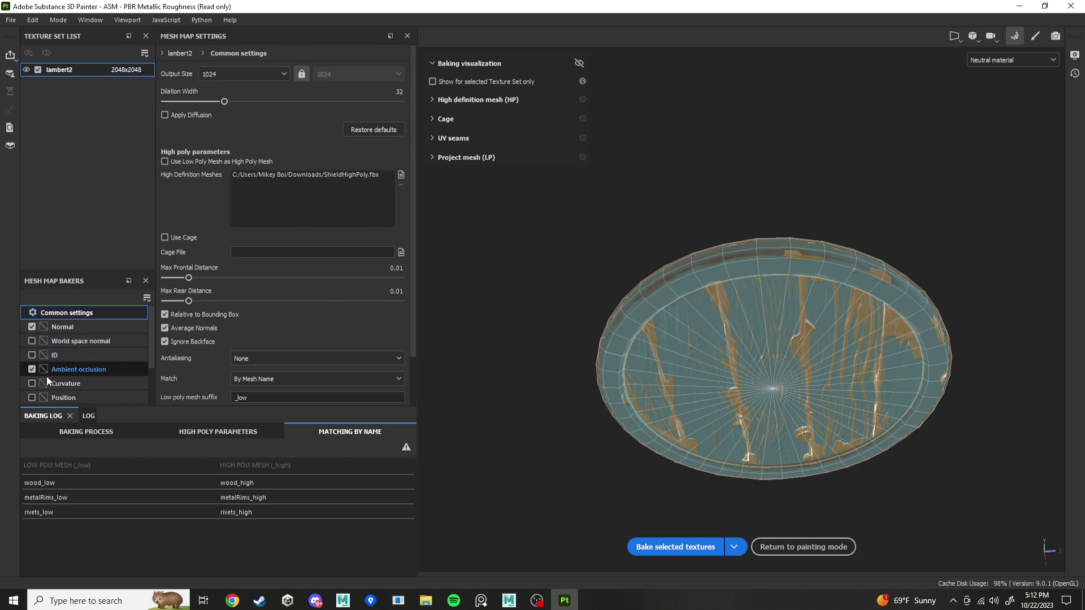
pyautogui.click(31, 326)
pyautogui.click(680, 551)
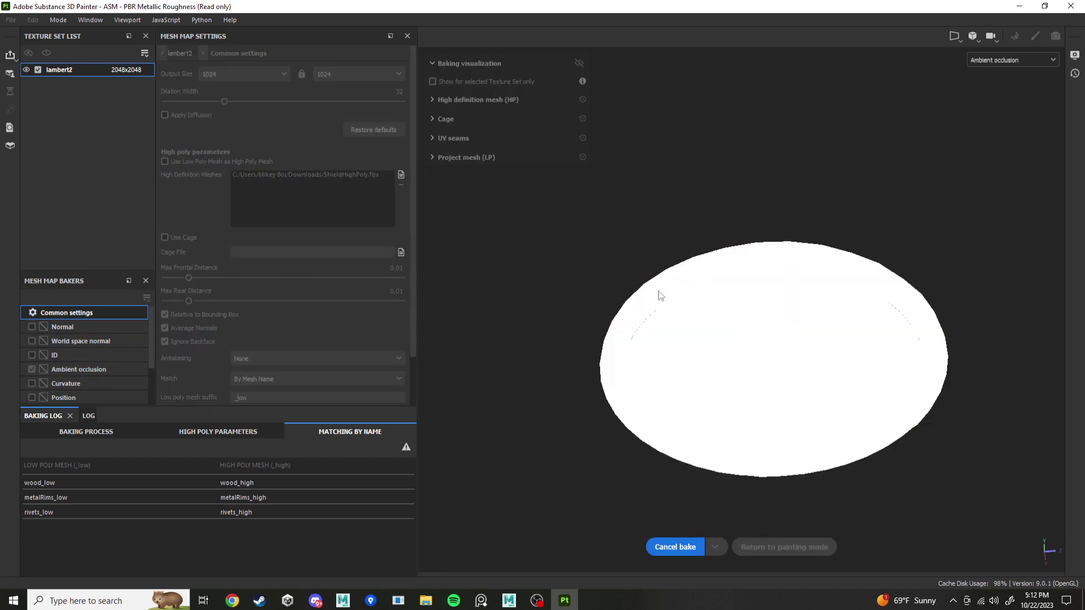
# Return to painting mode, display only the Ambient occlusion mesh map and examine it on the shield's underside.
pyautogui.click(785, 546)
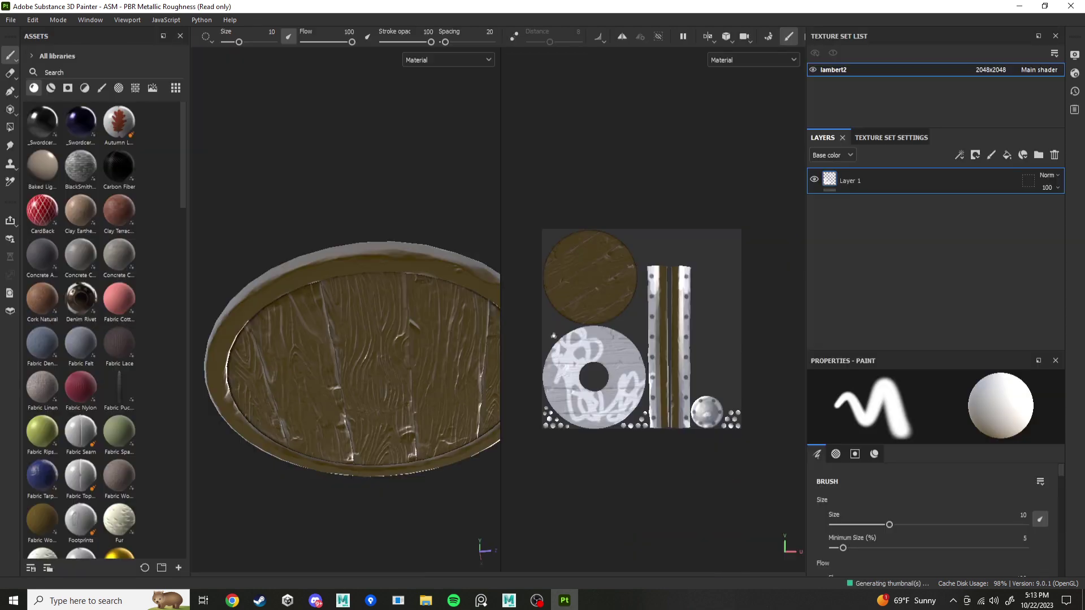
pyautogui.click(447, 60)
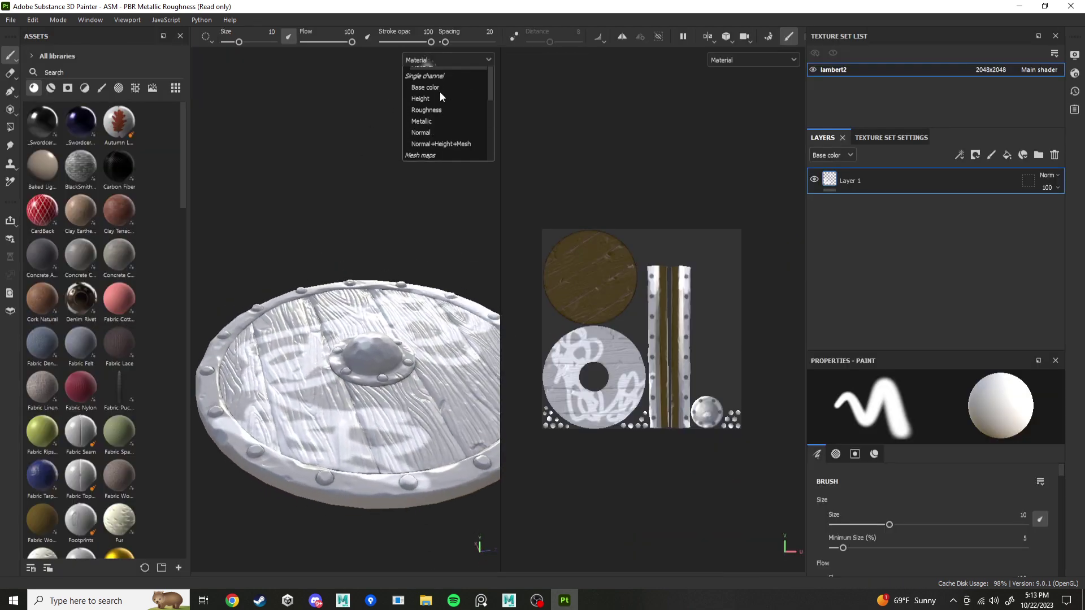
pyautogui.scroll(-2, 447, 113)
pyautogui.scroll(-2, 435, 143)
pyautogui.click(446, 109)
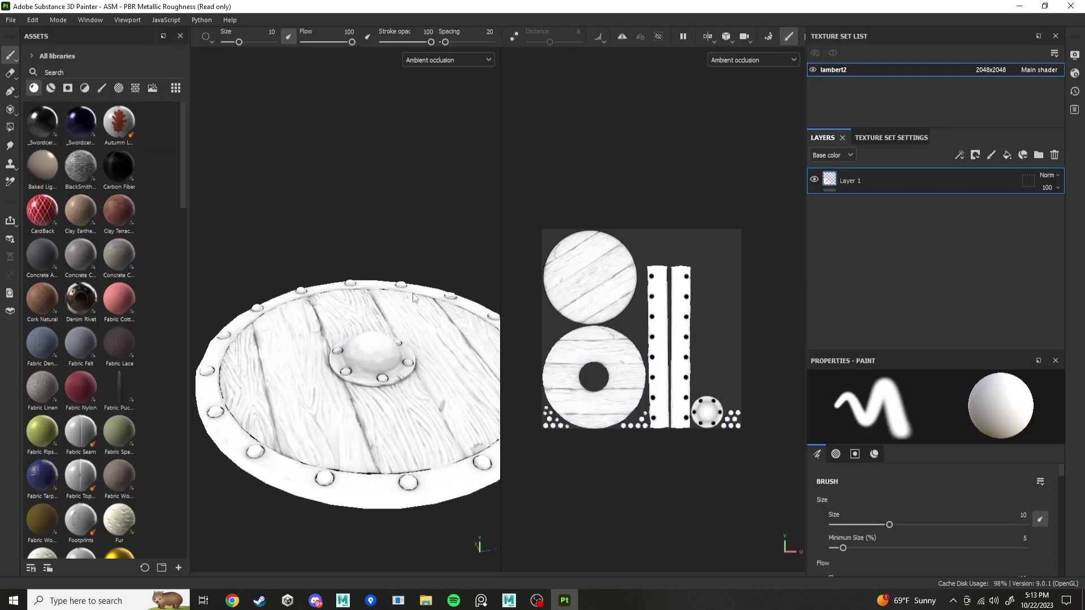
pyautogui.keyDown('alt'); pyautogui.moveTo(405, 402); pyautogui.dragTo(389, 266); pyautogui.keyUp('alt')
pyautogui.scroll(2, 406, 270)
pyautogui.keyDown('alt'); pyautogui.moveTo(390, 266); pyautogui.dragTo(339, 281, button='middle'); pyautogui.keyUp('alt')
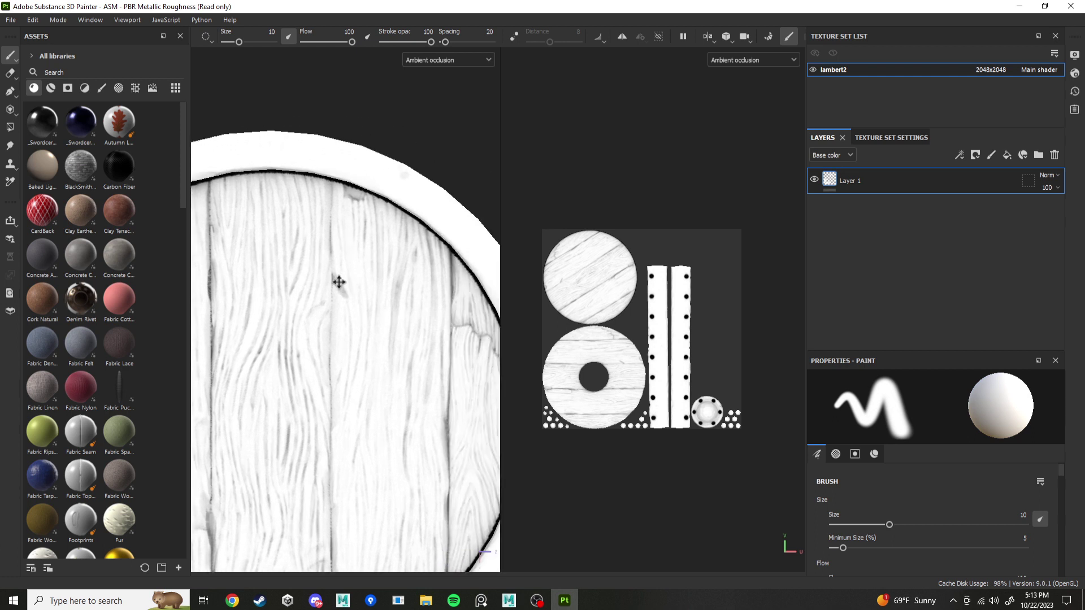
# Switch to Maya and move the low-poly metal rim's inner edge loop on the shield's underside about 0.033 cm down along Y.
pyautogui.keyDown('alt'); pyautogui.moveTo(339, 280); pyautogui.dragTo(373, 227); pyautogui.keyUp('alt')
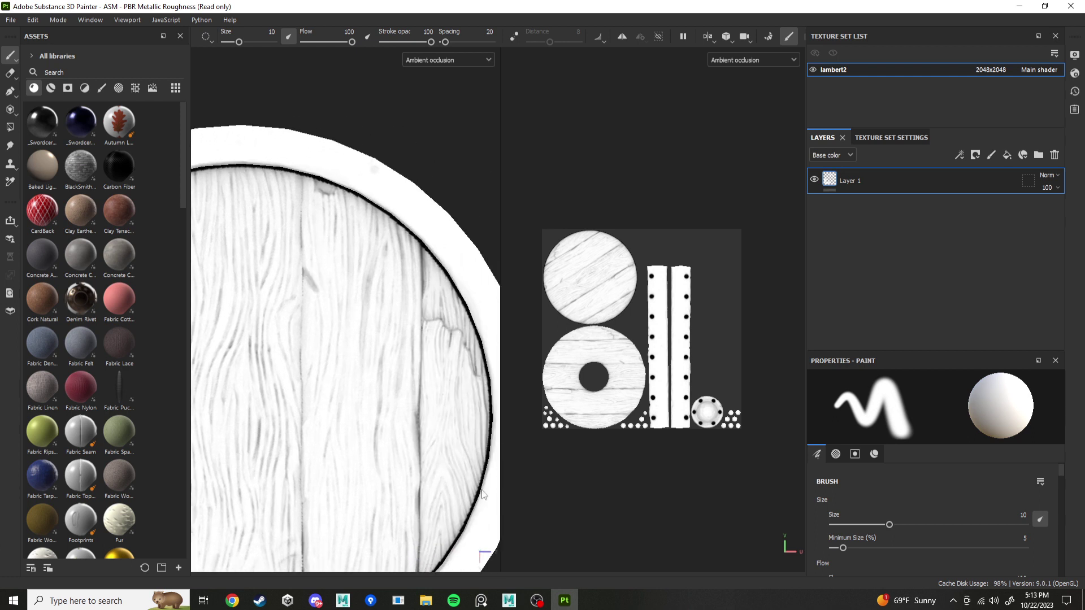
pyautogui.click(509, 600)
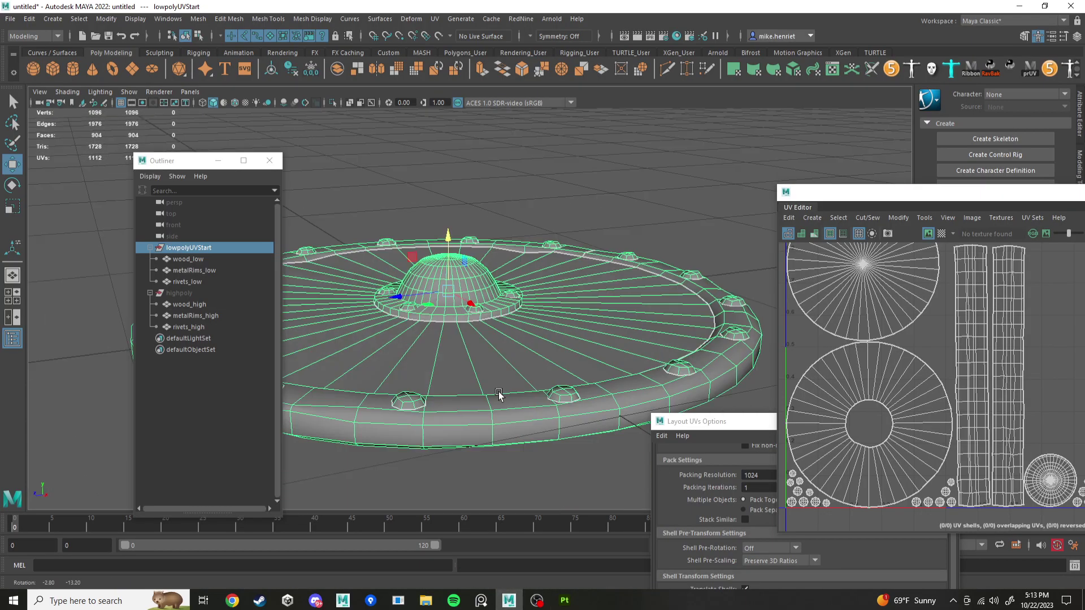
pyautogui.keyDown('alt'); pyautogui.moveTo(499, 394); pyautogui.dragTo(572, 271); pyautogui.keyUp('alt')
pyautogui.keyDown('alt'); pyautogui.moveTo(573, 271); pyautogui.dragTo(518, 316, button='middle'); pyautogui.keyUp('alt')
pyautogui.keyDown('alt'); pyautogui.moveTo(566, 274); pyautogui.dragTo(568, 252); pyautogui.keyUp('alt')
pyautogui.moveTo(624, 234); pyautogui.dragTo(621, 201, button='right')
pyautogui.doubleClick(609, 216)
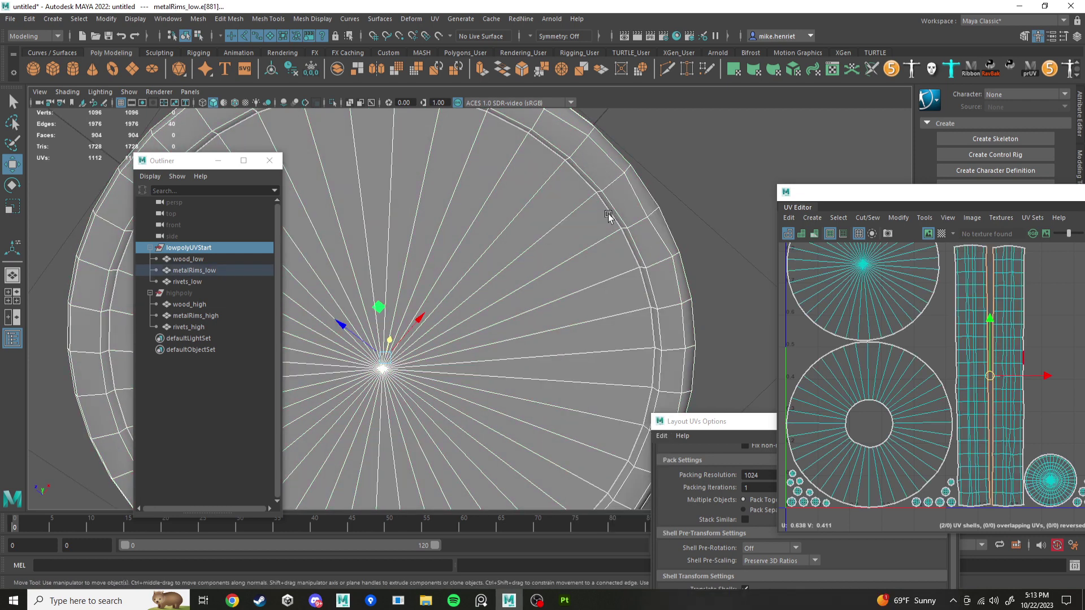
pyautogui.doubleClick(609, 208)
pyautogui.press('r')
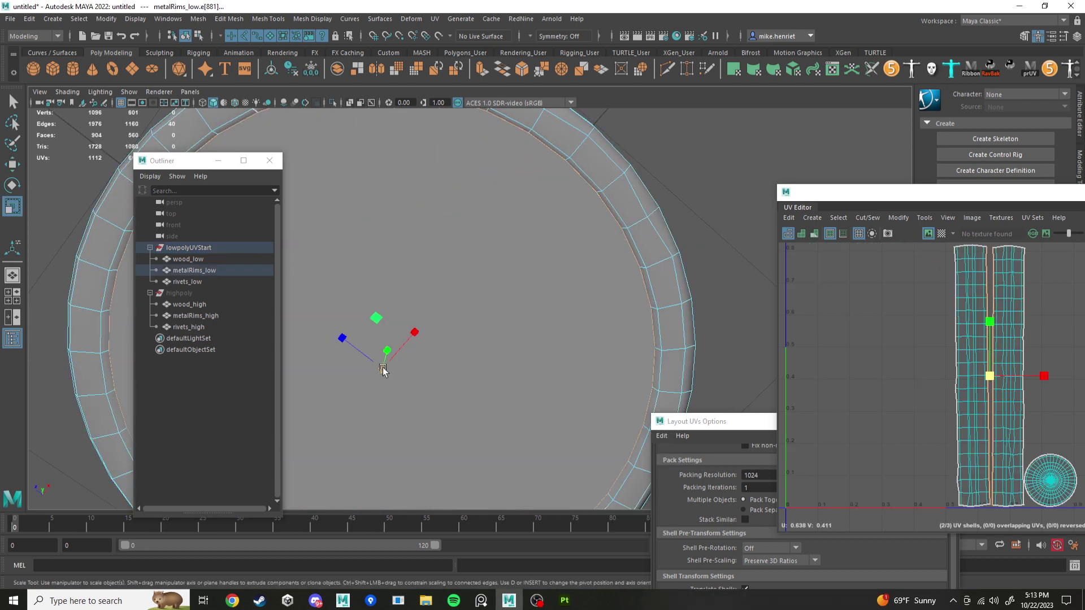
pyautogui.moveTo(382, 369); pyautogui.dragTo(385, 348)
pyautogui.press('w')
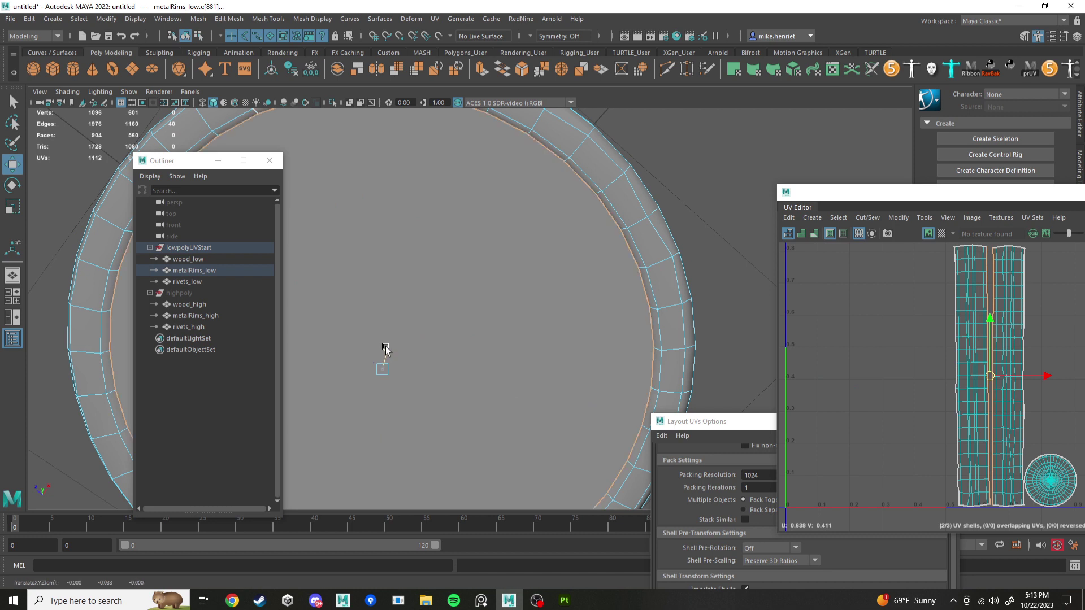
# Scale the underside rim's inner edge loop slightly inward and return the metal rim to object mode.
pyautogui.press('r')
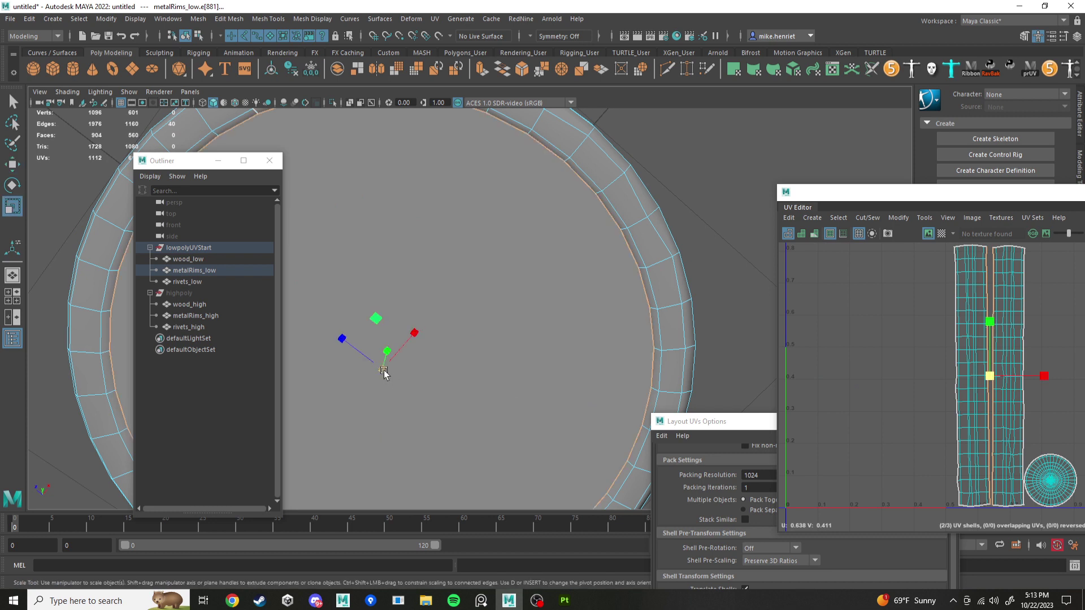
pyautogui.moveTo(383, 369); pyautogui.dragTo(383, 373)
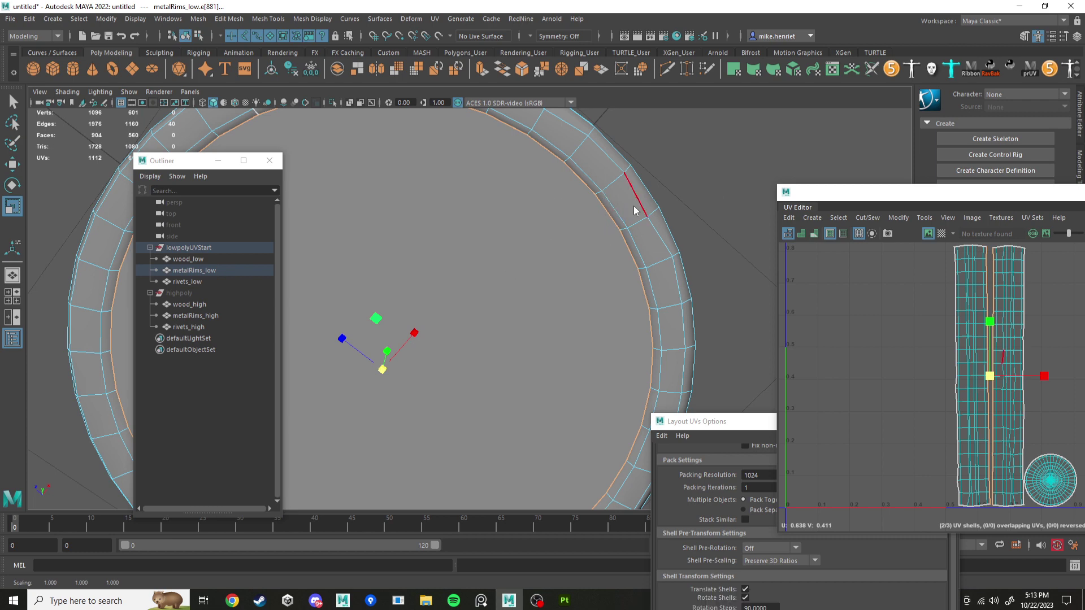
pyautogui.moveTo(634, 207); pyautogui.dragTo(690, 201, button='right')
pyautogui.click(690, 201)
pyautogui.click(650, 227)
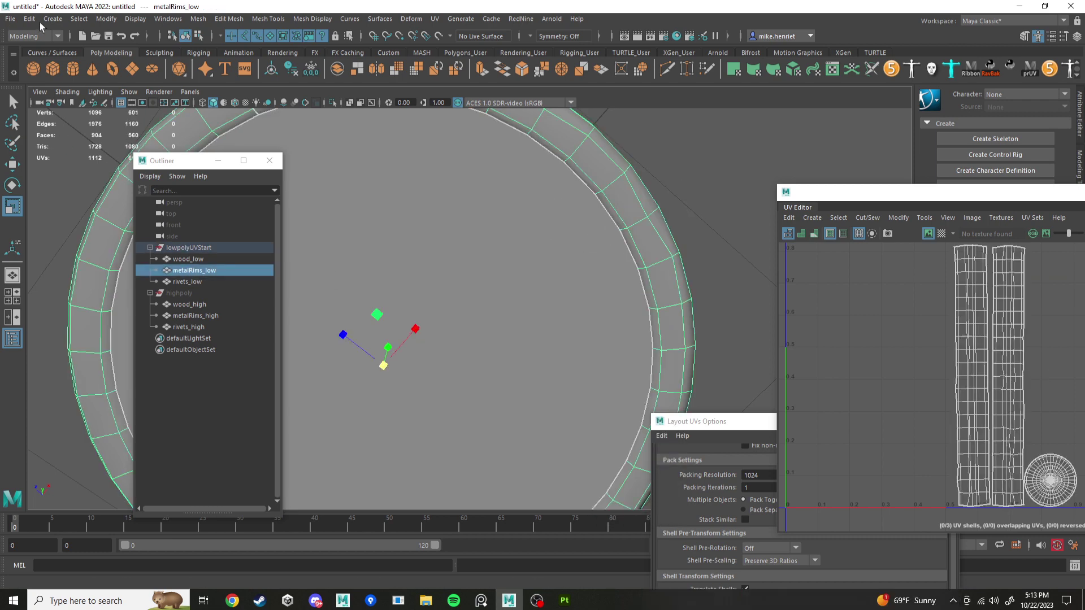
# Select the low-poly rivets, examine their baked ambient occlusion in Substance 3D Painter, and return to Maya.
pyautogui.keyDown('alt'); pyautogui.moveTo(578, 324); pyautogui.dragTo(571, 406); pyautogui.keyUp('alt')
pyautogui.keyDown('alt'); pyautogui.moveTo(571, 407); pyautogui.dragTo(554, 288, button='middle'); pyautogui.keyUp('alt')
pyautogui.click(576, 332)
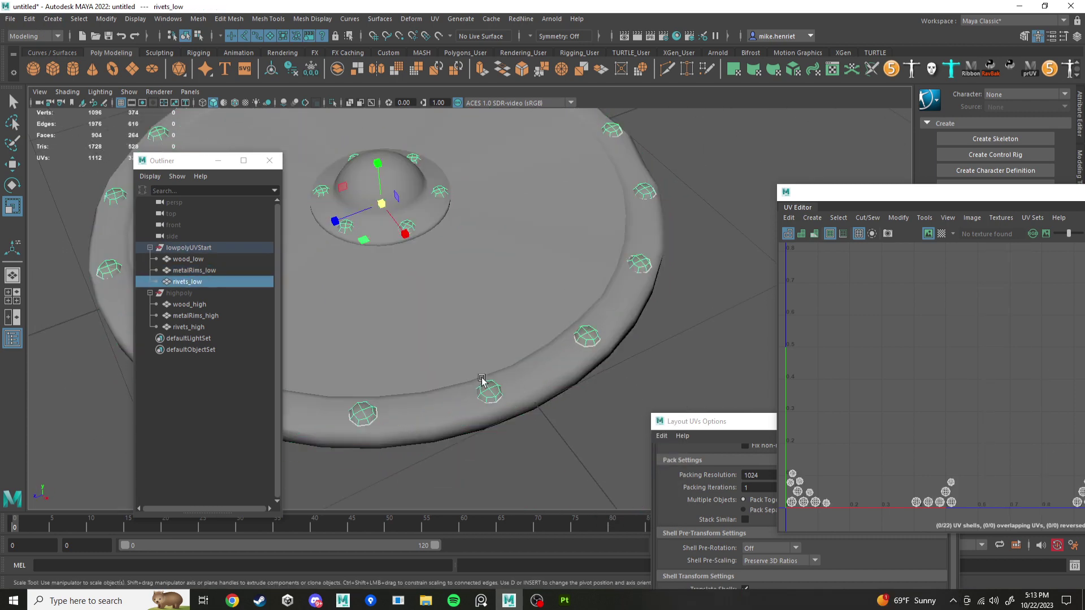
pyautogui.scroll(-3, 492, 389)
pyautogui.keyDown('alt'); pyautogui.moveTo(494, 392); pyautogui.dragTo(665, 329); pyautogui.keyUp('alt')
pyautogui.scroll(2, 552, 430)
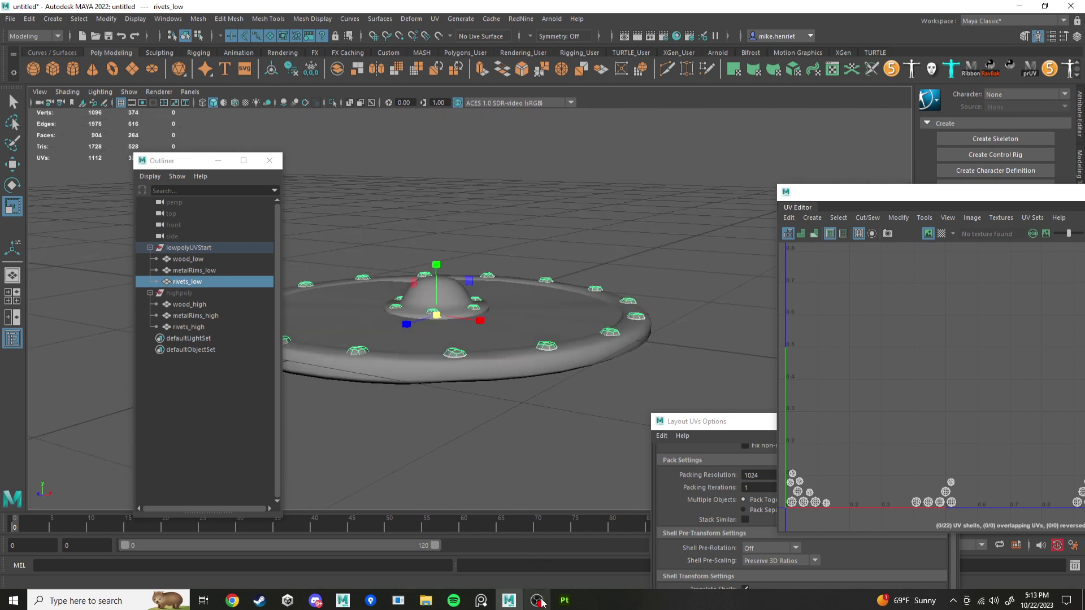
pyautogui.click(565, 557)
pyautogui.keyDown('alt'); pyautogui.moveTo(435, 324); pyautogui.dragTo(410, 358); pyautogui.keyUp('alt')
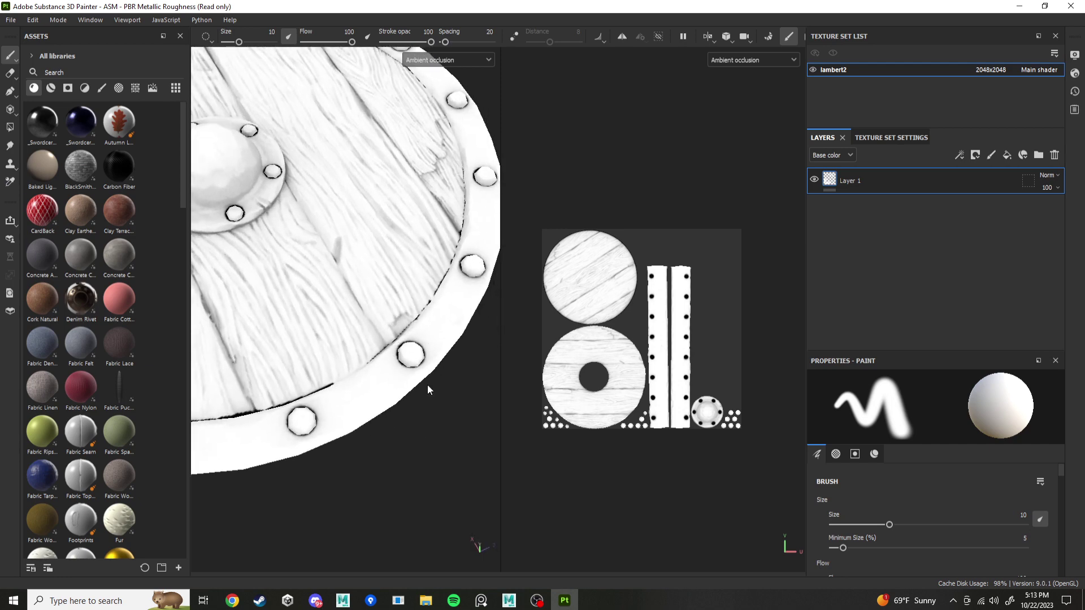
pyautogui.moveTo(508, 600)
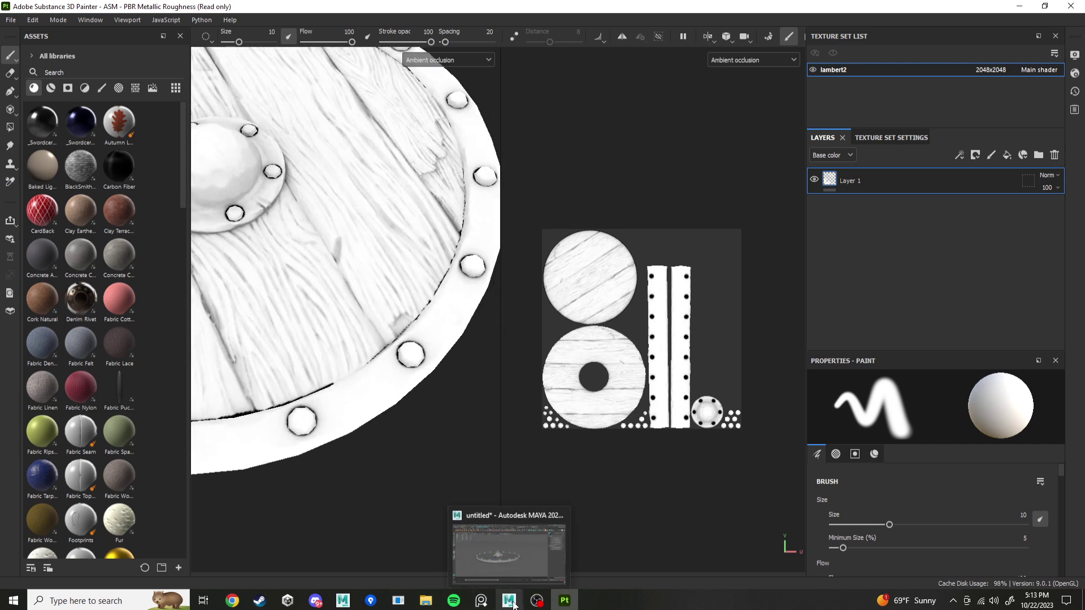
pyautogui.click(500, 559)
pyautogui.scroll(8, 496, 350)
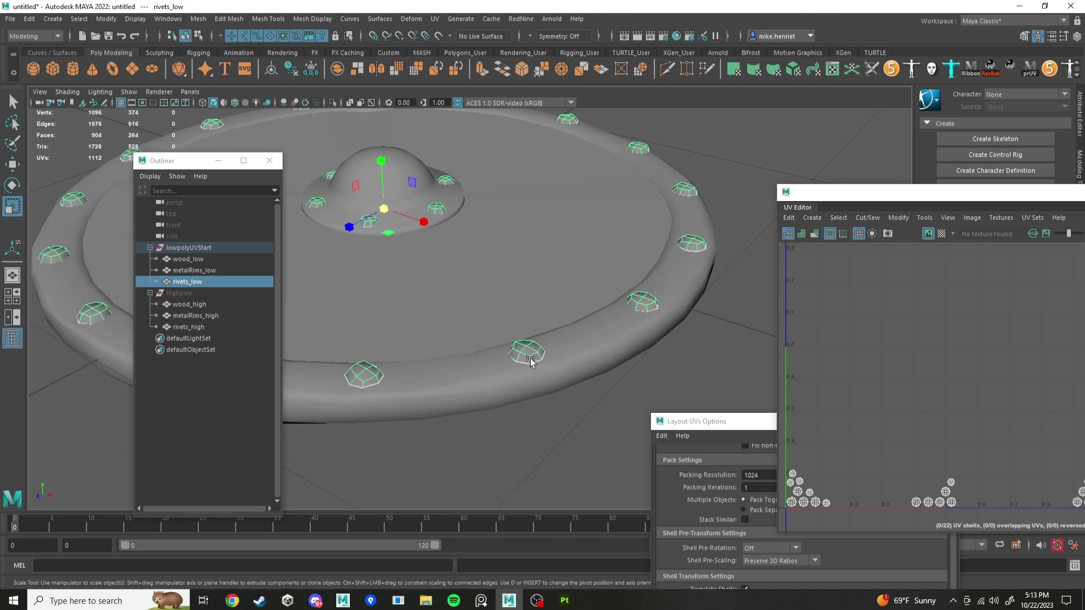
pyautogui.rightClick(531, 357)
pyautogui.click(530, 259)
pyautogui.click(527, 353)
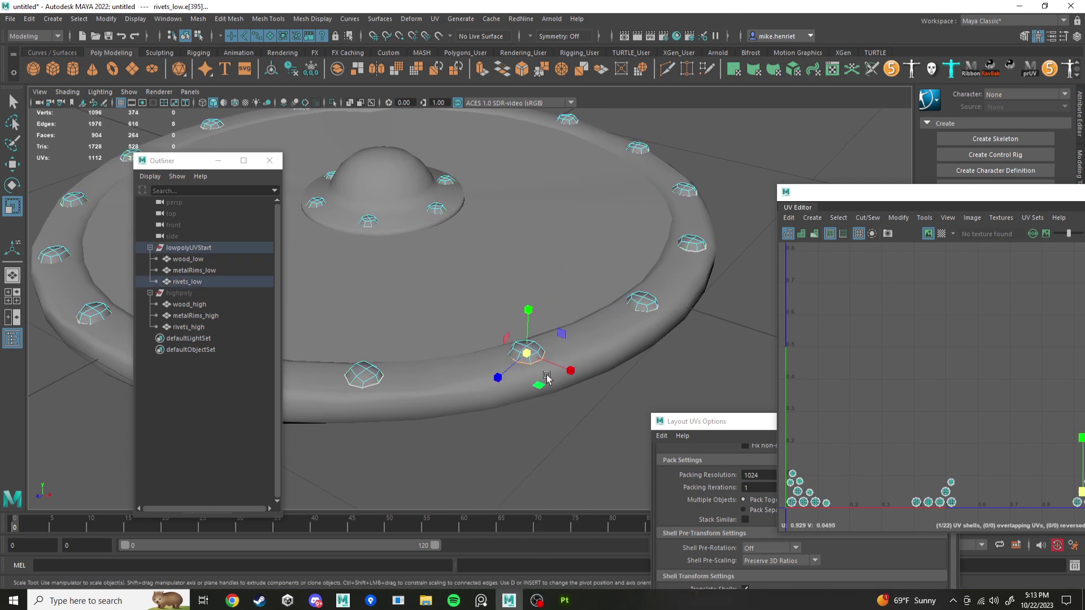
pyautogui.hotkey('ctrl', 'z')
pyautogui.scroll(-4, 562, 384)
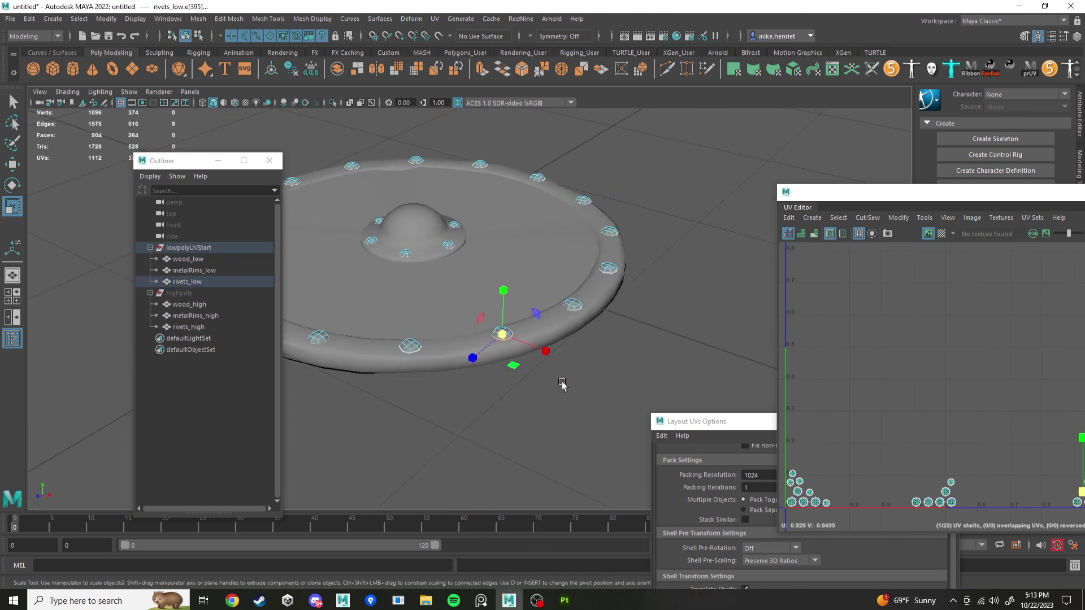
# Raise all vertices of the low-poly rivets about 0.051 cm along Y, return to object mode and clear the selection.
pyautogui.click(649, 288)
pyautogui.moveTo(649, 287); pyautogui.dragTo(606, 275, button='right')
pyautogui.keyDown('alt'); pyautogui.moveTo(532, 343); pyautogui.dragTo(596, 326, button='middle'); pyautogui.keyUp('alt')
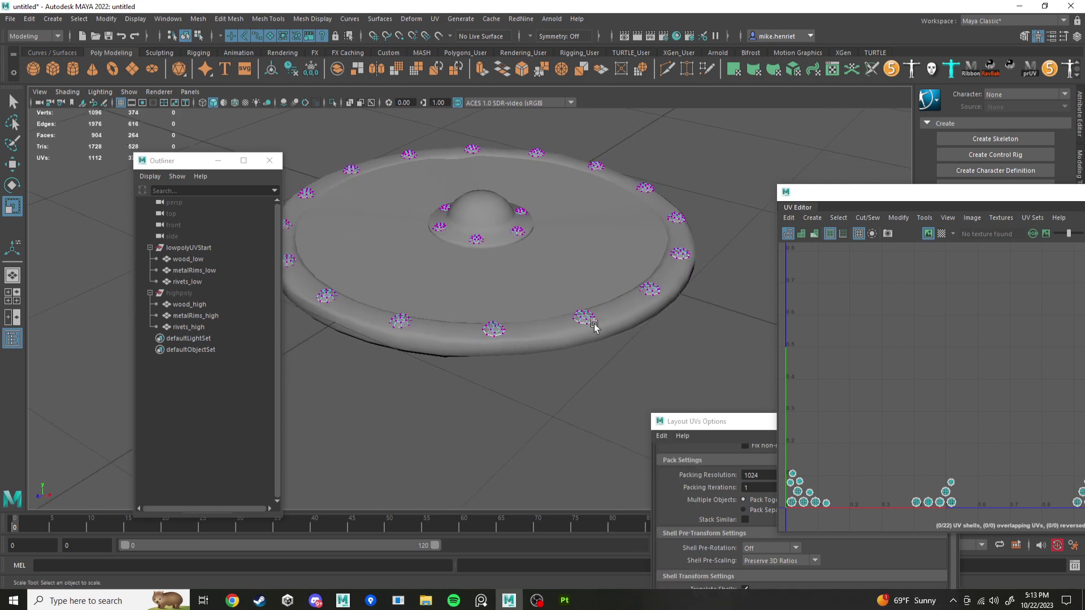
pyautogui.scroll(-3, 565, 319)
pyautogui.keyDown('alt'); pyautogui.moveTo(473, 299); pyautogui.dragTo(477, 276); pyautogui.keyUp('alt')
pyautogui.moveTo(312, 163); pyautogui.dragTo(730, 336)
pyautogui.keyDown('alt'); pyautogui.moveTo(682, 306); pyautogui.dragTo(649, 339, button='middle'); pyautogui.keyUp('alt')
pyautogui.scroll(3, 649, 339)
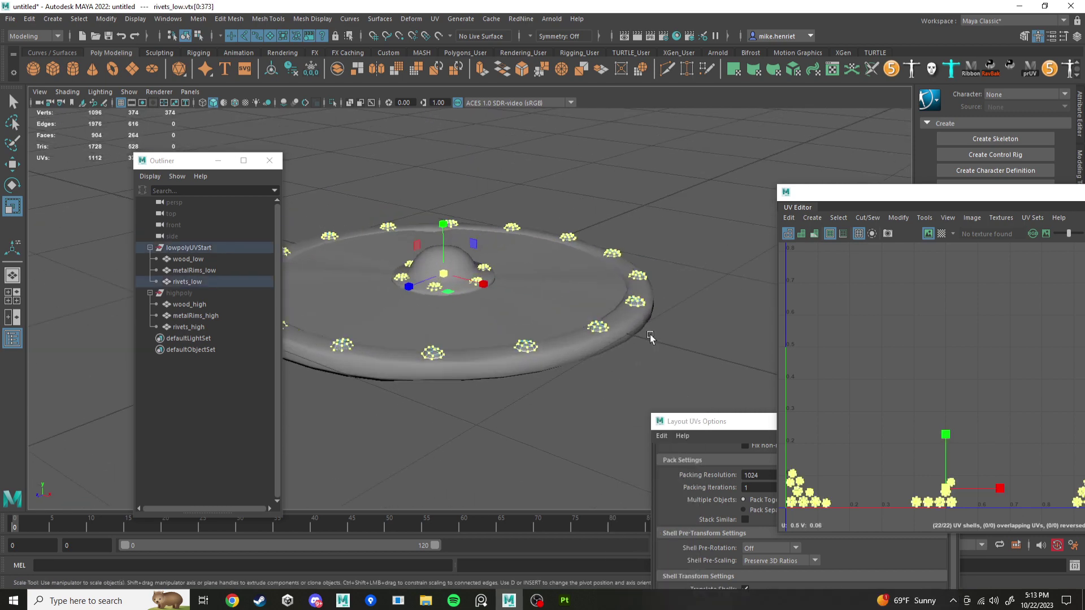
pyautogui.press('w')
pyautogui.click(675, 293)
pyautogui.moveTo(673, 293); pyautogui.dragTo(583, 293)
pyautogui.scroll(3, 435, 274)
pyautogui.moveTo(420, 242); pyautogui.dragTo(418, 241)
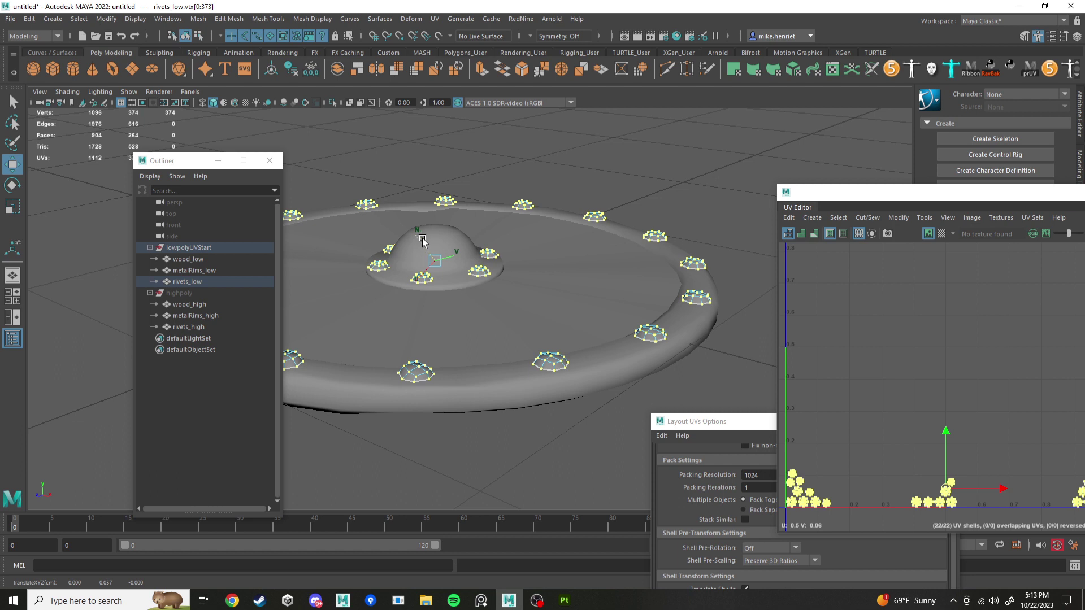
pyautogui.click(435, 224)
pyautogui.moveTo(435, 224)
pyautogui.mouseDown()
pyautogui.moveTo(399, 211)
pyautogui.moveTo(407, 226)
pyautogui.moveTo(433, 221)
pyautogui.mouseUp()
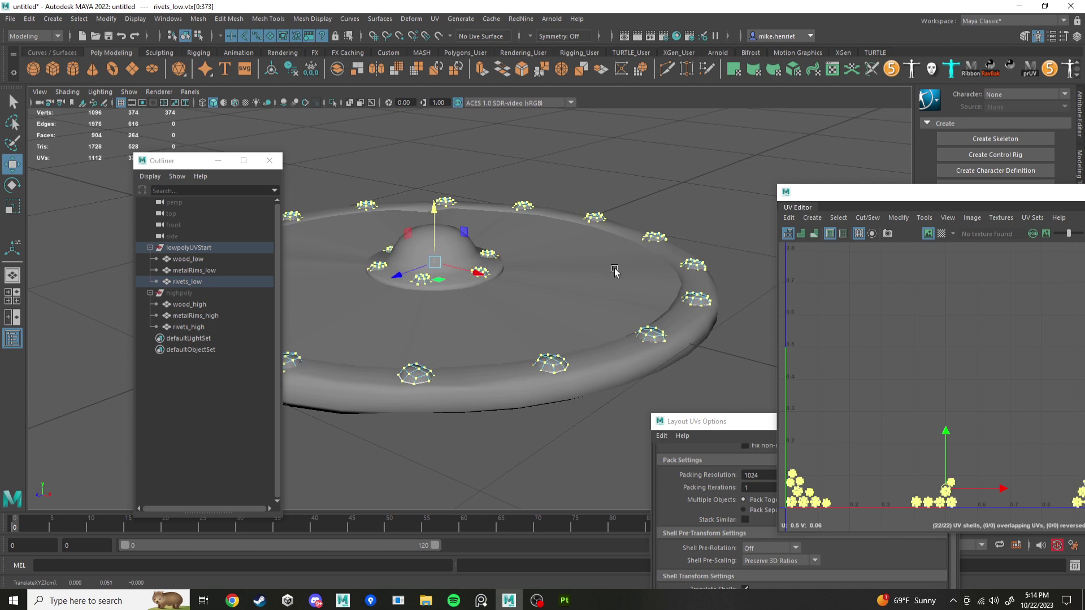
pyautogui.click(723, 226)
pyautogui.moveTo(670, 249); pyautogui.dragTo(708, 227, button='right')
pyautogui.click(727, 252)
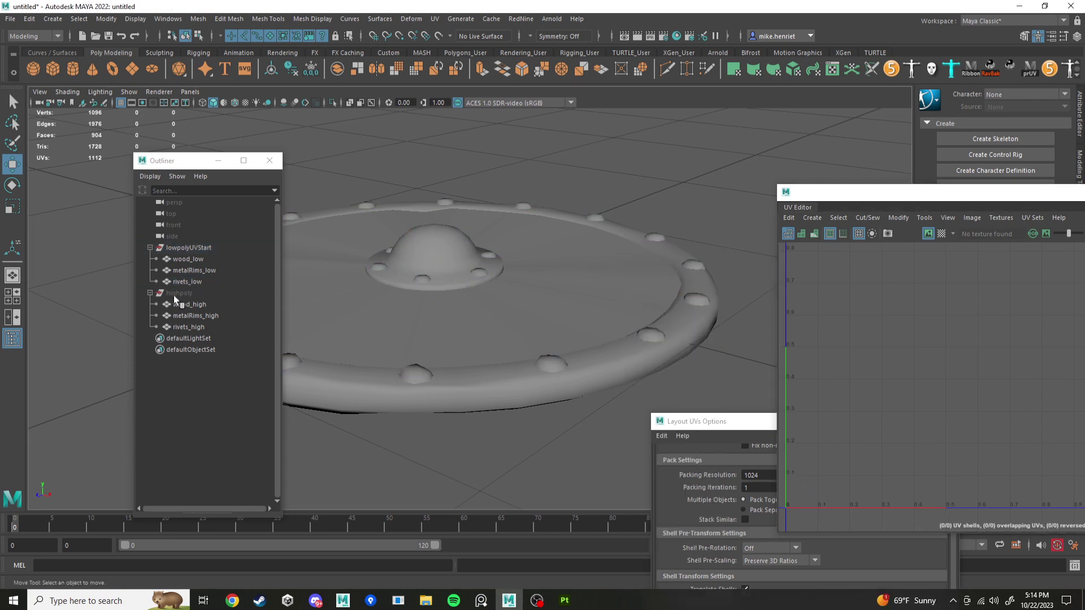
# Show the highpoly group over the low-poly shield to compare their surfaces, and hide the group again.
pyautogui.click(178, 293)
pyautogui.press('h')
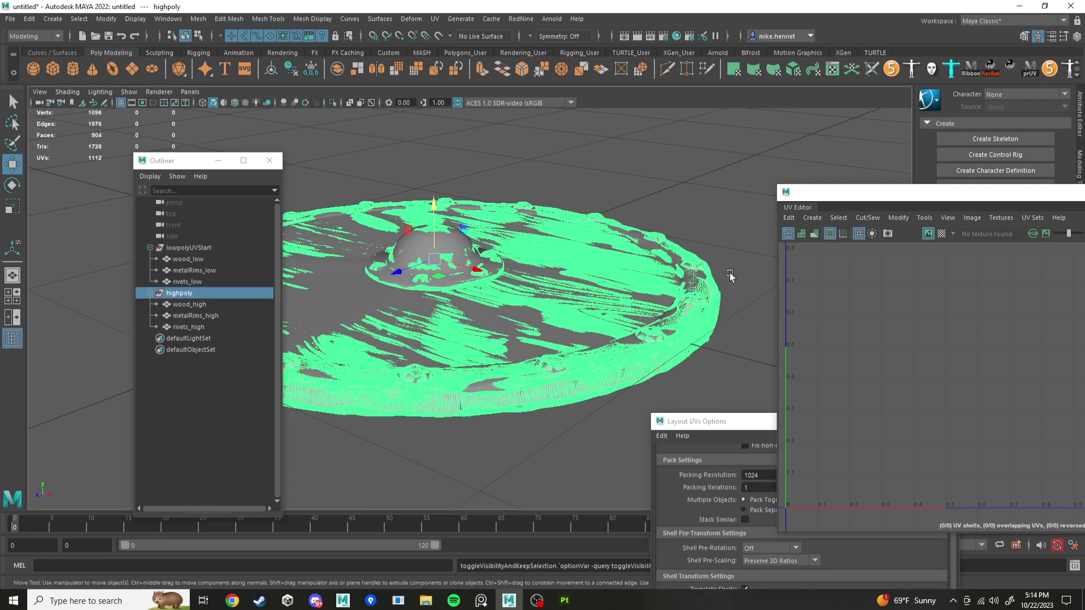
pyautogui.moveTo(729, 270)
pyautogui.keyDown('alt'); pyautogui.mouseDown()
pyautogui.moveTo(724, 250)
pyautogui.moveTo(716, 296)
pyautogui.moveTo(720, 275)
pyautogui.moveTo(725, 290)
pyautogui.mouseUp(); pyautogui.keyUp('alt')
pyautogui.press('h')
# Scale the low-poly metal rim's inner edge loop on the shield's front to about 0.995 and return to object mode.
pyautogui.click(669, 378)
pyautogui.keyDown('alt'); pyautogui.moveTo(669, 379); pyautogui.dragTo(703, 380); pyautogui.keyUp('alt')
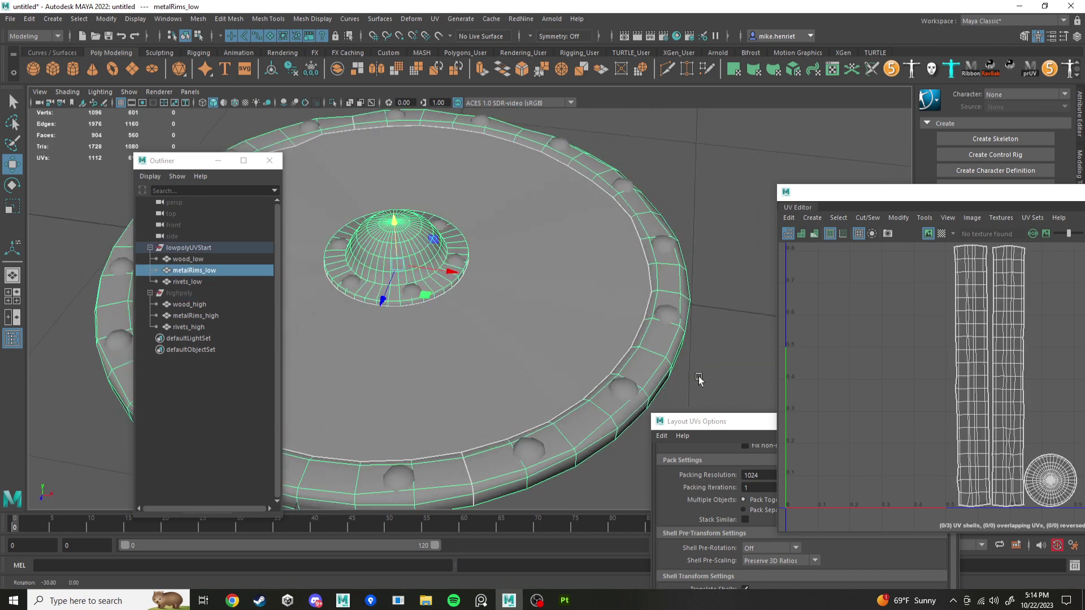
pyautogui.moveTo(642, 291); pyautogui.dragTo(642, 255, button='right')
pyautogui.click(625, 358)
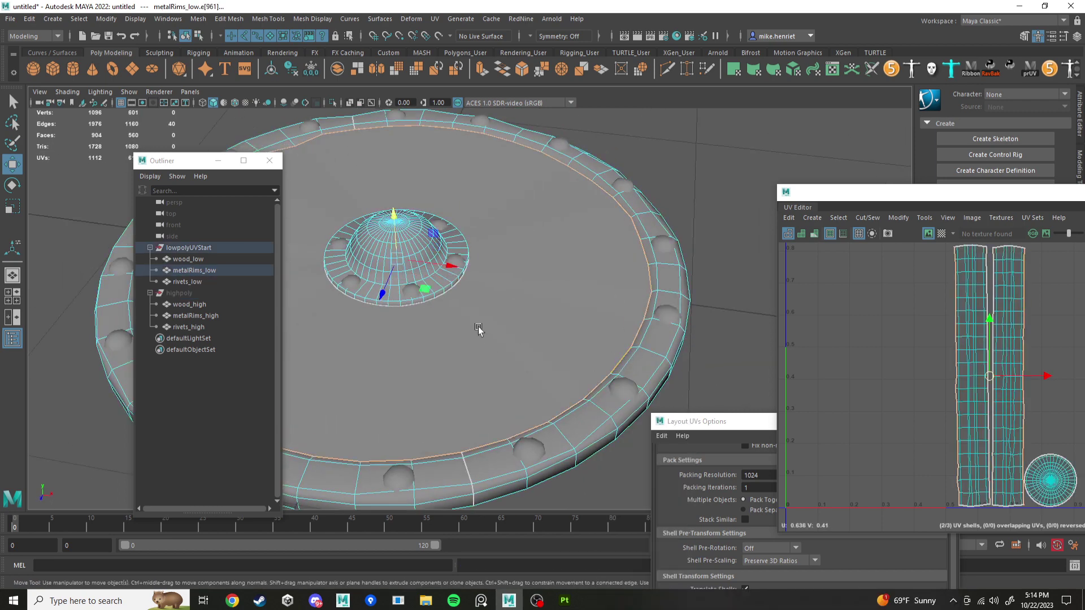
pyautogui.press('r')
pyautogui.moveTo(391, 257); pyautogui.dragTo(391, 257)
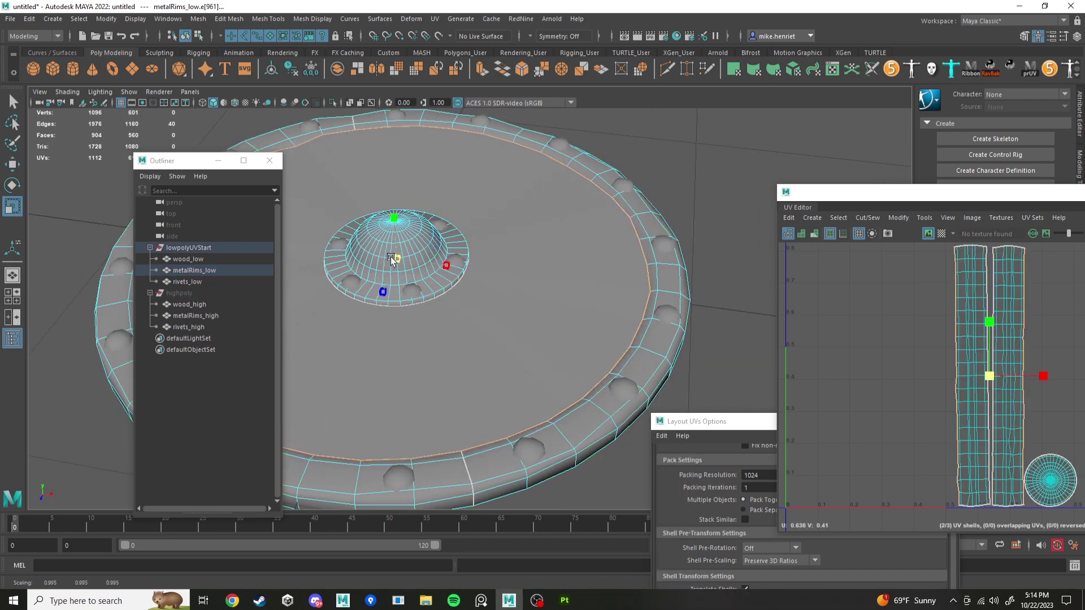
pyautogui.keyDown('alt'); pyautogui.moveTo(498, 285); pyautogui.dragTo(454, 272); pyautogui.keyUp('alt')
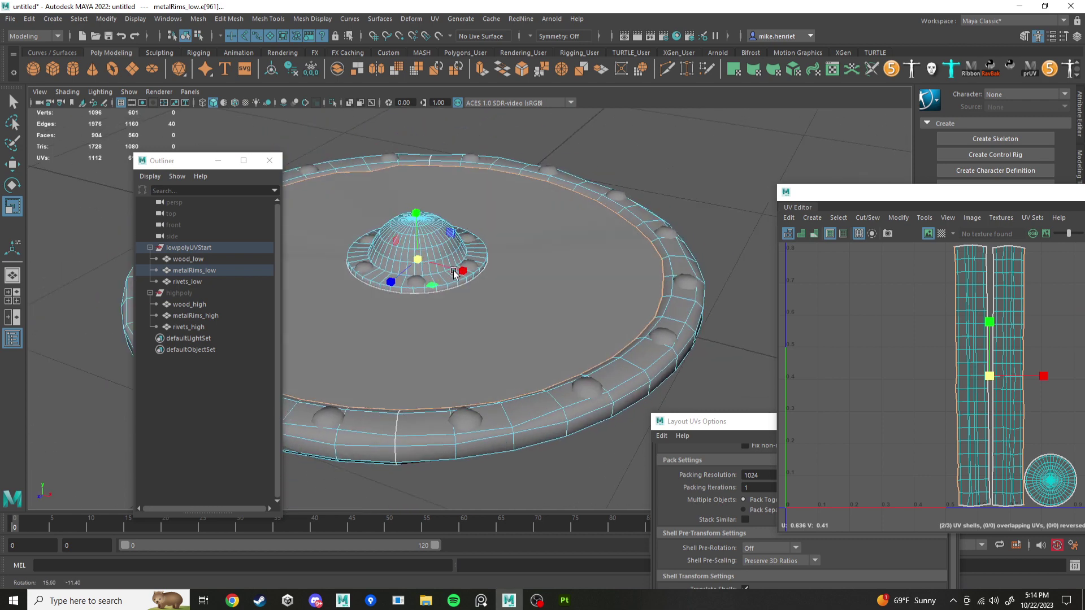
pyautogui.moveTo(673, 294); pyautogui.dragTo(727, 269, button='right')
# Export the lowpolyUVStart group as an FBX, overwriting ShieldFixed.fbx on the Desktop.
pyautogui.click(191, 248)
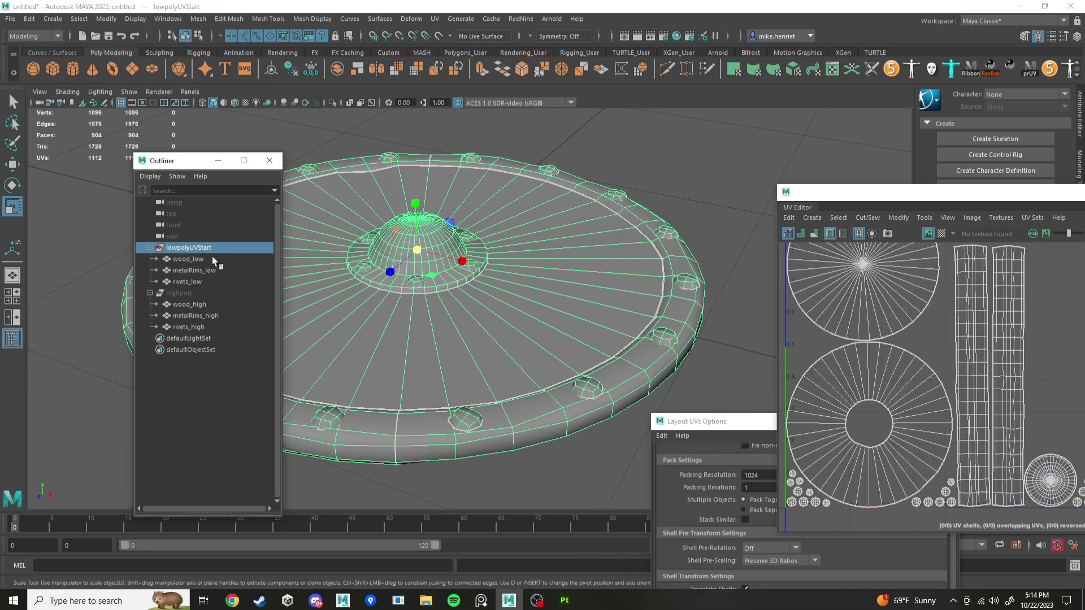
pyautogui.click(10, 18)
pyautogui.click(50, 167)
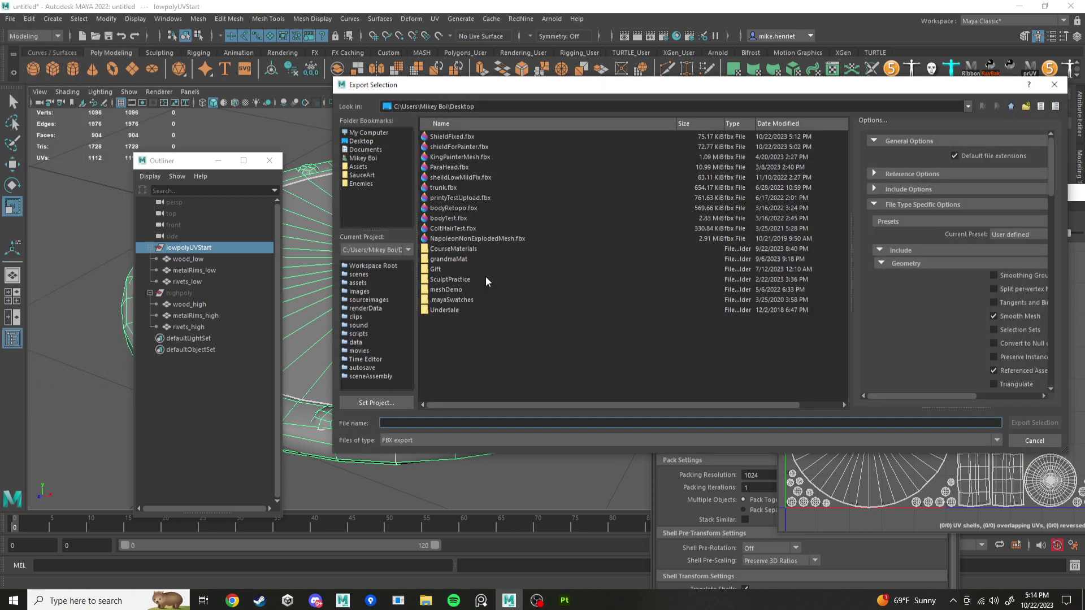
pyautogui.click(446, 137)
pyautogui.click(1035, 422)
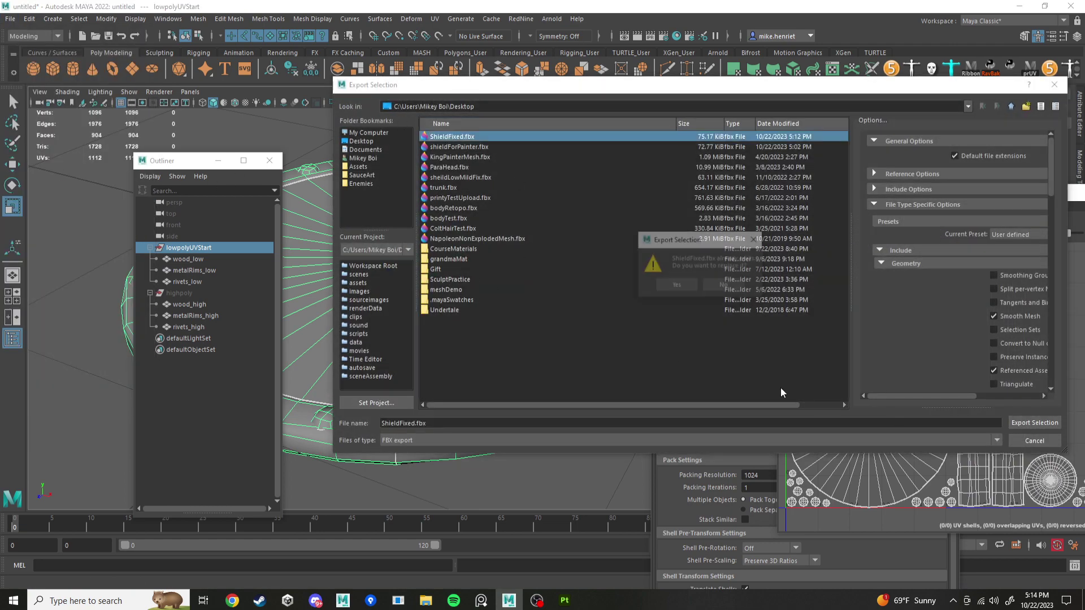
pyautogui.click(677, 286)
# Switch to Substance 3D Painter and reload the project's shield mesh.
pyautogui.click(565, 600)
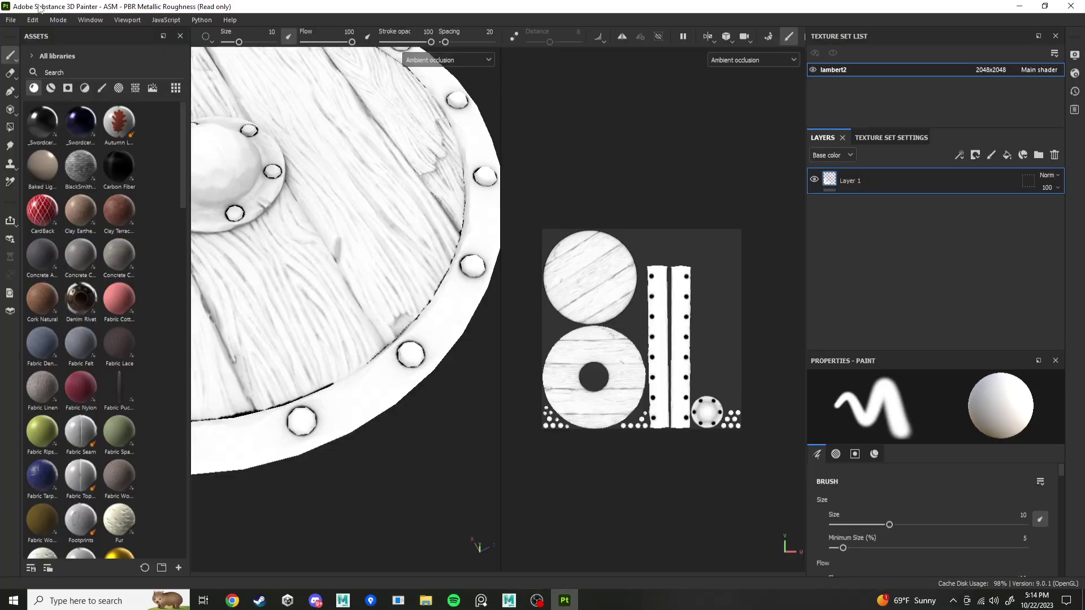
pyautogui.click(33, 19)
pyautogui.click(61, 71)
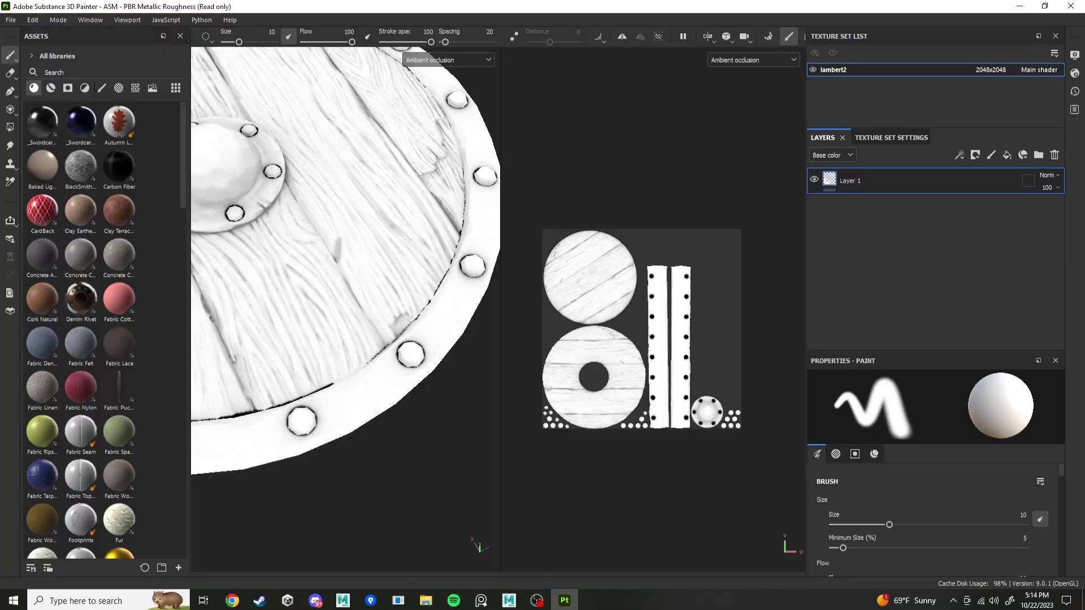
# Bake the shield's Ambient occlusion map again in baking mode and return to painting mode.
pyautogui.click(58, 20)
pyautogui.click(93, 37)
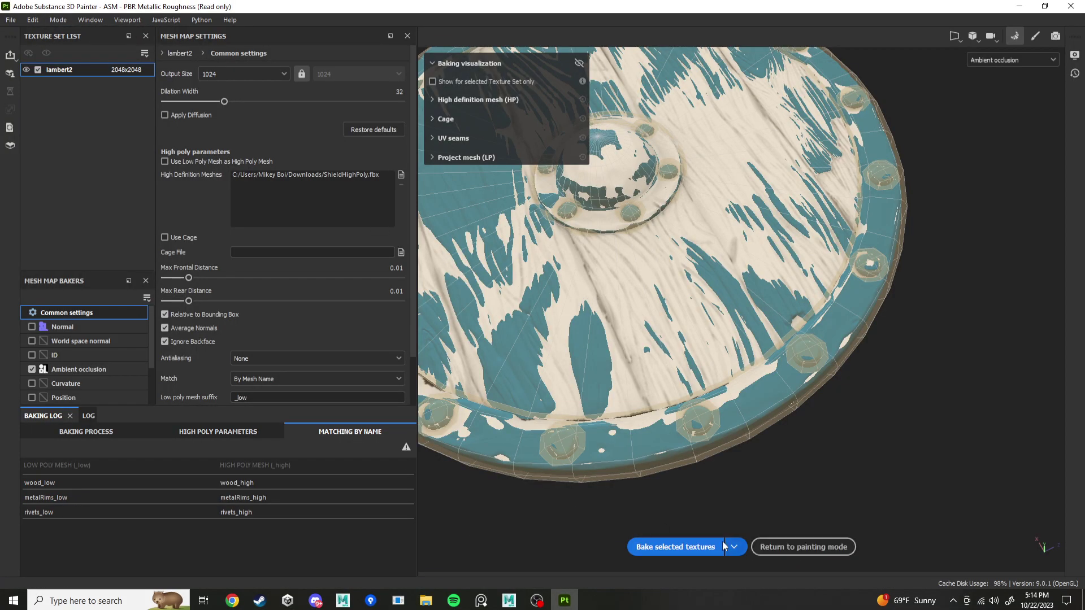
pyautogui.click(722, 543)
pyautogui.click(803, 546)
# Examine the new ambient occlusion around the rim's inner edge, the rivets and the central metal boss.
pyautogui.scroll(5, 390, 452)
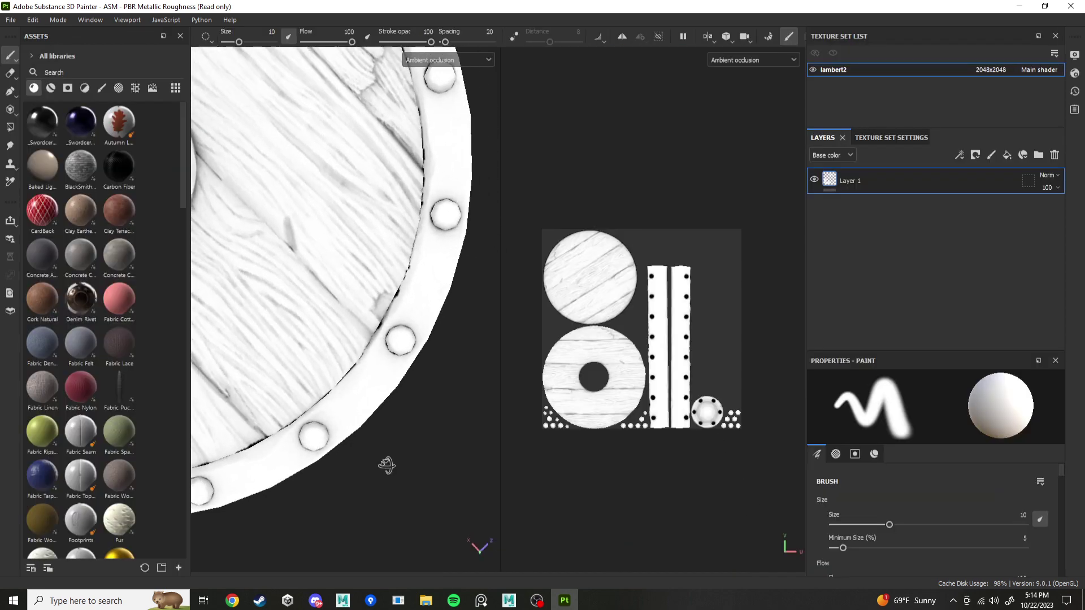
pyautogui.keyDown('alt'); pyautogui.moveTo(394, 439); pyautogui.dragTo(433, 328); pyautogui.keyUp('alt')
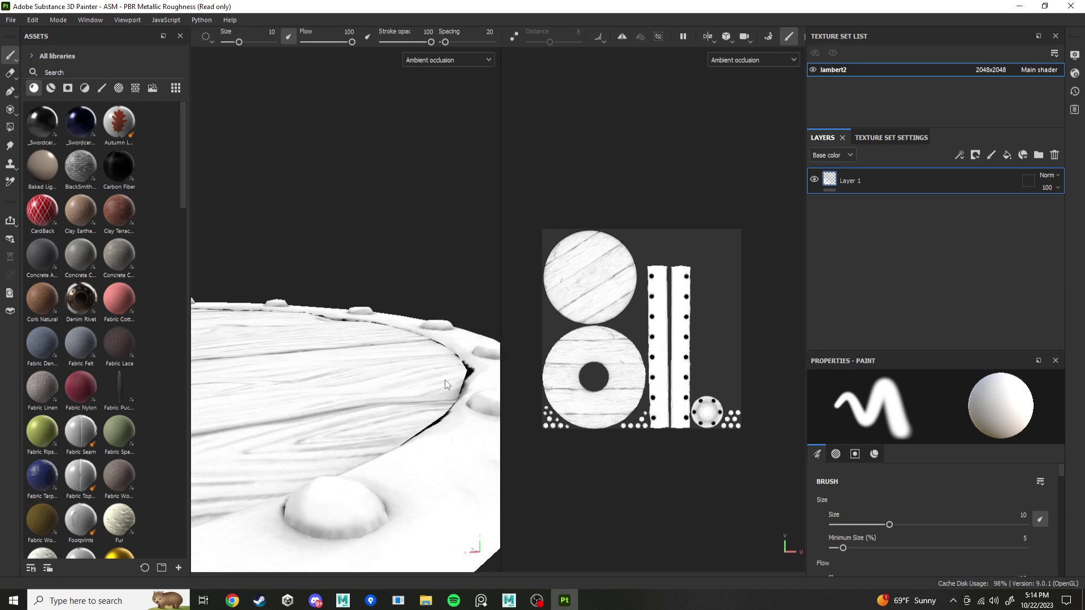
pyautogui.keyDown('alt'); pyautogui.moveTo(445, 384); pyautogui.dragTo(339, 265); pyautogui.keyUp('alt')
pyautogui.keyDown('alt'); pyautogui.moveTo(339, 522); pyautogui.dragTo(362, 444, button='right'); pyautogui.keyUp('alt')
pyautogui.keyDown('alt'); pyautogui.moveTo(362, 440); pyautogui.dragTo(371, 373); pyautogui.keyUp('alt')
pyautogui.keyDown('alt'); pyautogui.moveTo(371, 373); pyautogui.dragTo(382, 449, button='right'); pyautogui.keyUp('alt')
pyautogui.keyDown('alt'); pyautogui.moveTo(382, 452); pyautogui.dragTo(366, 414); pyautogui.keyUp('alt')
pyautogui.keyDown('alt'); pyautogui.moveTo(366, 414); pyautogui.dragTo(316, 371, button='right'); pyautogui.keyUp('alt')
pyautogui.keyDown('alt'); pyautogui.moveTo(317, 370); pyautogui.dragTo(398, 395, button='middle'); pyautogui.keyUp('alt')
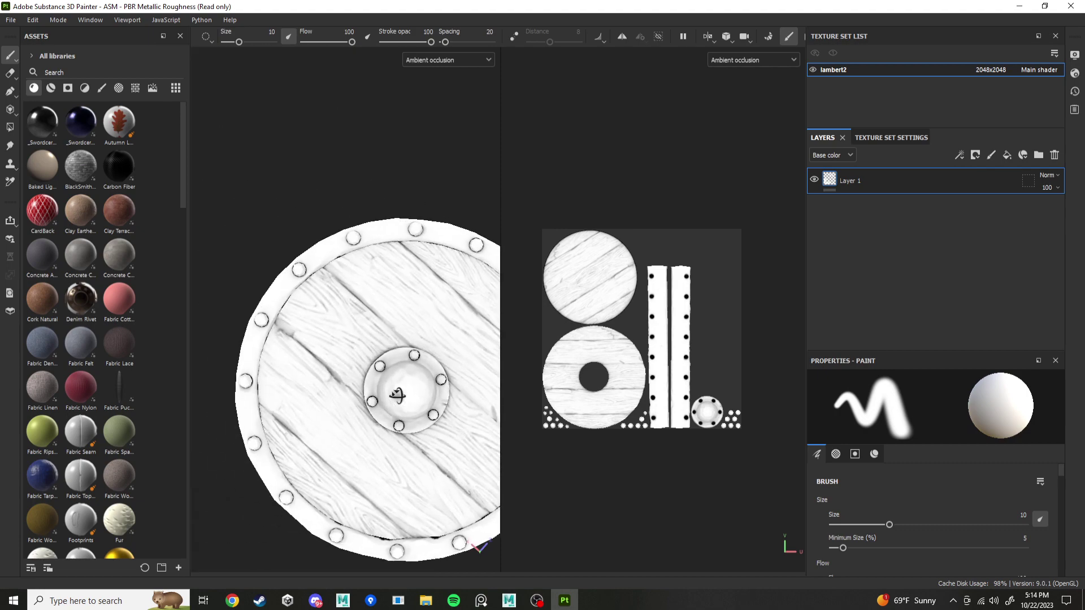
pyautogui.keyDown('alt'); pyautogui.moveTo(397, 397); pyautogui.dragTo(398, 322); pyautogui.keyUp('alt')
pyautogui.keyDown('alt'); pyautogui.moveTo(384, 406); pyautogui.dragTo(361, 350, button='middle'); pyautogui.keyUp('alt')
pyautogui.keyDown('alt'); pyautogui.moveTo(361, 350); pyautogui.dragTo(405, 361, button='right'); pyautogui.keyUp('alt')
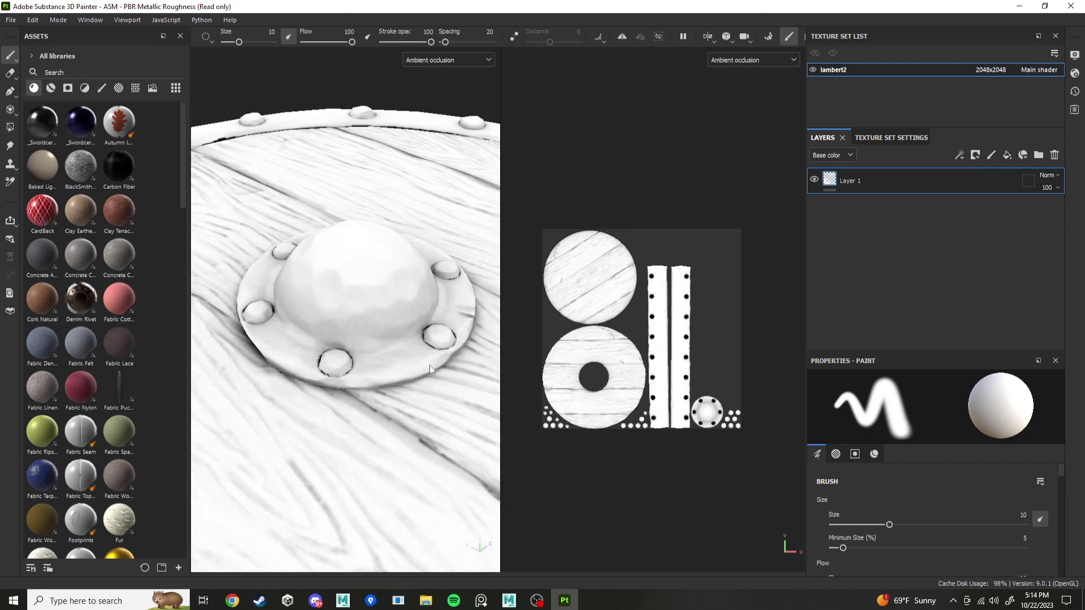
# Examine the ambient occlusion over the whole shield, including the outer rim, its rivets, the planks and the boss.
pyautogui.keyDown('alt'); pyautogui.moveTo(405, 345); pyautogui.dragTo(452, 368); pyautogui.keyUp('alt')
pyautogui.keyDown('alt'); pyautogui.moveTo(452, 367); pyautogui.dragTo(354, 377, button='right'); pyautogui.keyUp('alt')
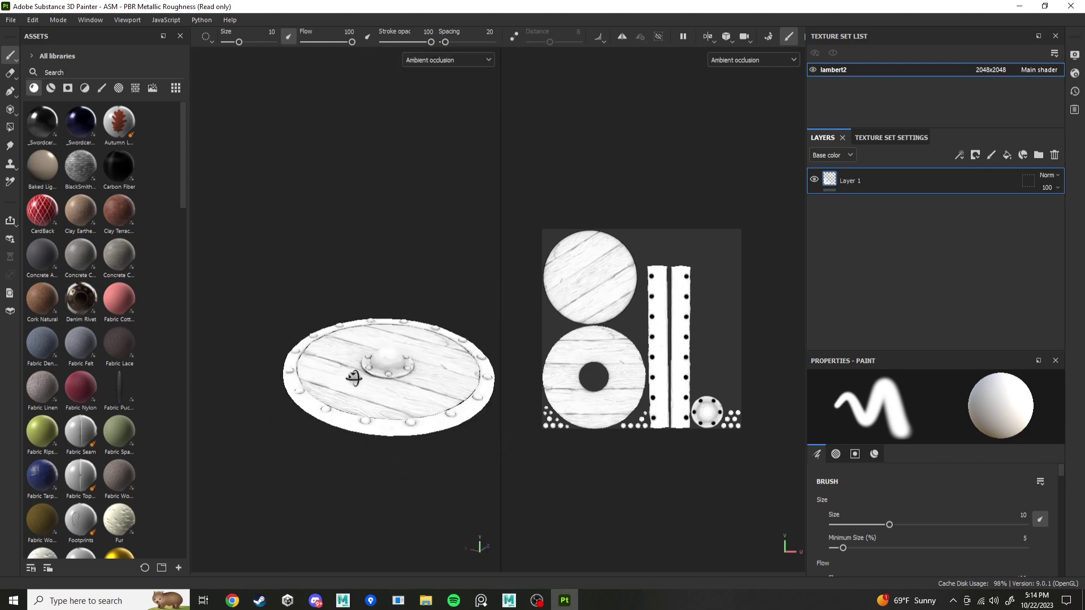
pyautogui.keyDown('alt'); pyautogui.moveTo(354, 377); pyautogui.dragTo(317, 396); pyautogui.keyUp('alt')
pyautogui.keyDown('alt'); pyautogui.moveTo(316, 395); pyautogui.dragTo(303, 359, button='middle'); pyautogui.keyUp('alt')
pyautogui.keyDown('alt'); pyautogui.moveTo(302, 359); pyautogui.dragTo(337, 410, button='right'); pyautogui.keyUp('alt')
pyautogui.keyDown('alt'); pyautogui.moveTo(338, 410); pyautogui.dragTo(286, 438); pyautogui.keyUp('alt')
pyautogui.keyDown('alt'); pyautogui.moveTo(368, 393); pyautogui.dragTo(322, 459, button='middle'); pyautogui.keyUp('alt')
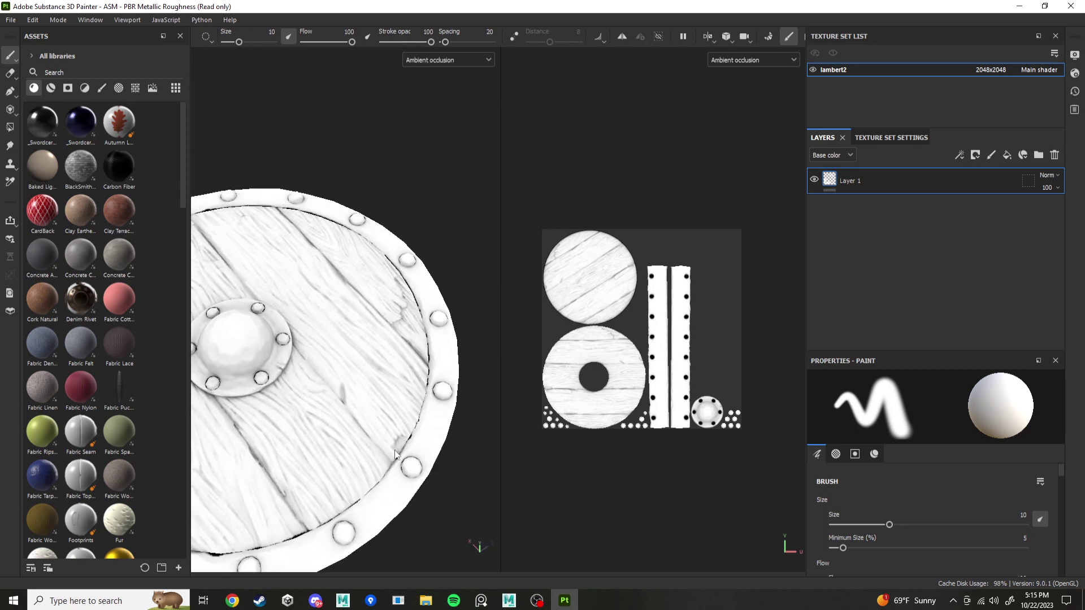
pyautogui.keyDown('alt'); pyautogui.moveTo(362, 429); pyautogui.dragTo(316, 390); pyautogui.keyUp('alt')
pyautogui.keyDown('alt'); pyautogui.moveTo(331, 415); pyautogui.dragTo(435, 374, button='middle'); pyautogui.keyUp('alt')
pyautogui.keyDown('alt'); pyautogui.moveTo(362, 452); pyautogui.dragTo(313, 445); pyautogui.keyUp('alt')
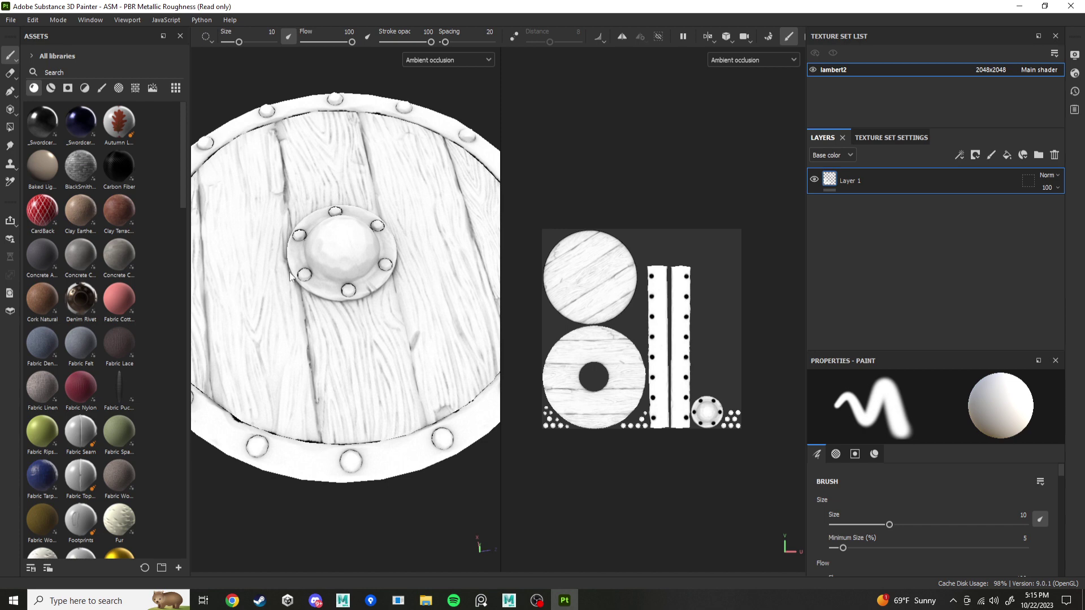
# Enter mesh map baking mode and enable the Normal, World space normal, Curvature and Position bakers alongside Ambient occlusion.
pyautogui.click(32, 20)
pyautogui.moveTo(10, 23)
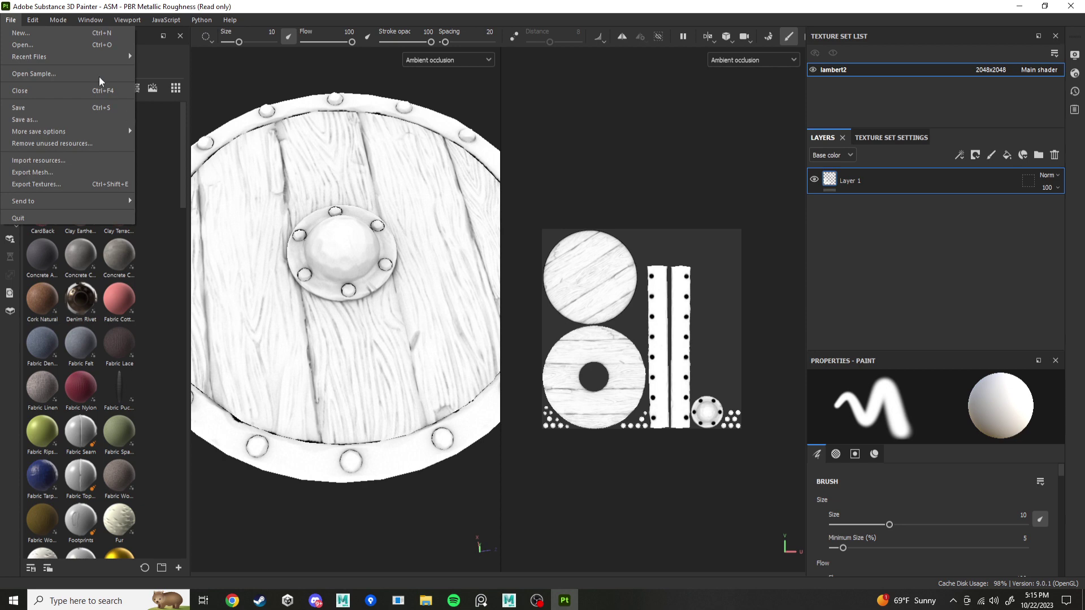
pyautogui.moveTo(56, 24)
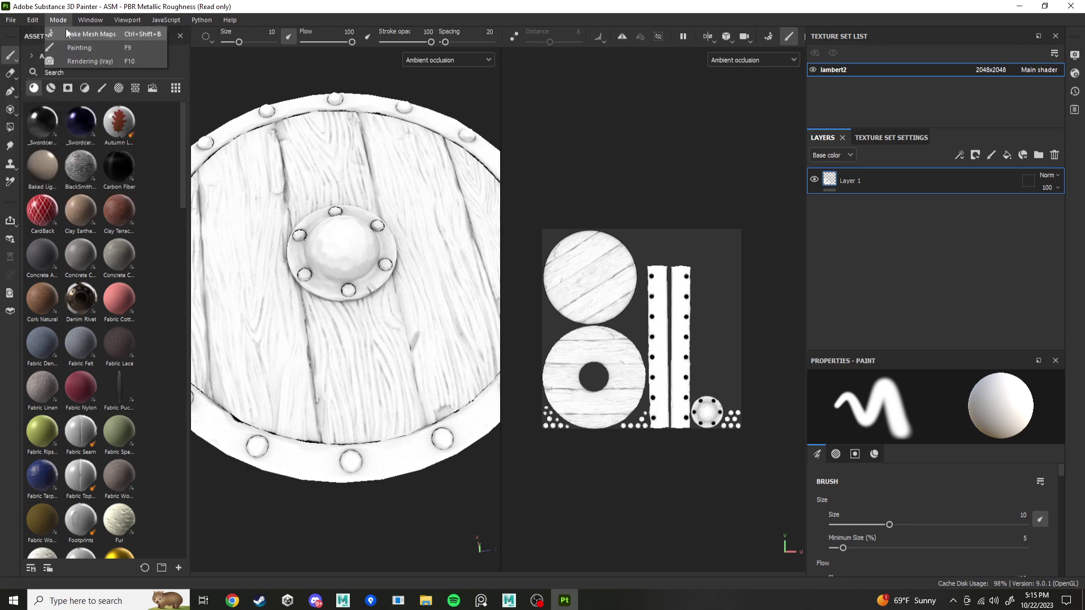
pyautogui.click(85, 34)
pyautogui.click(31, 326)
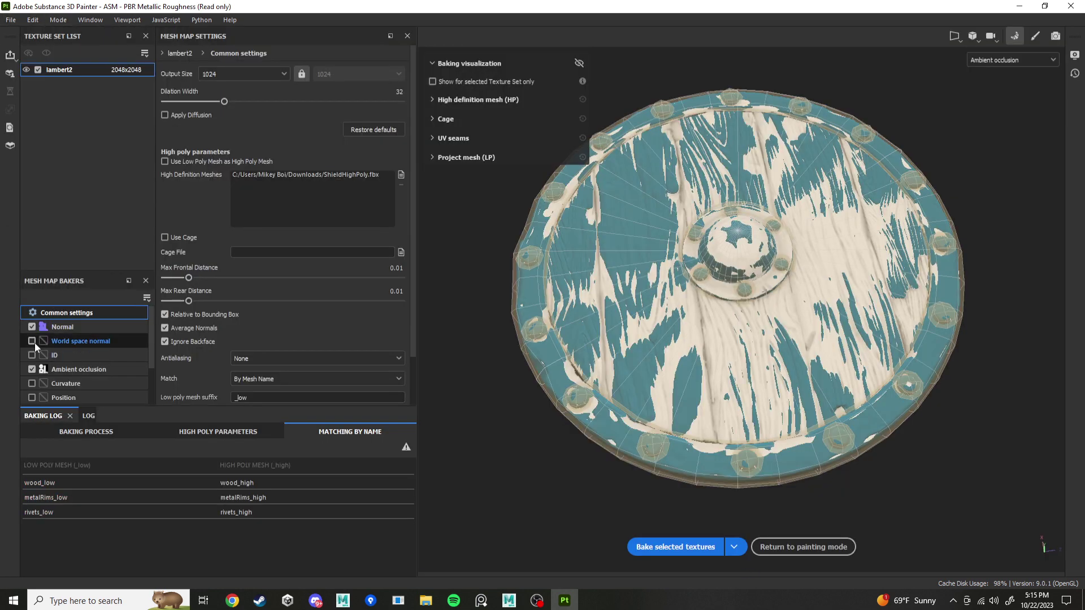
pyautogui.click(31, 340)
pyautogui.click(32, 383)
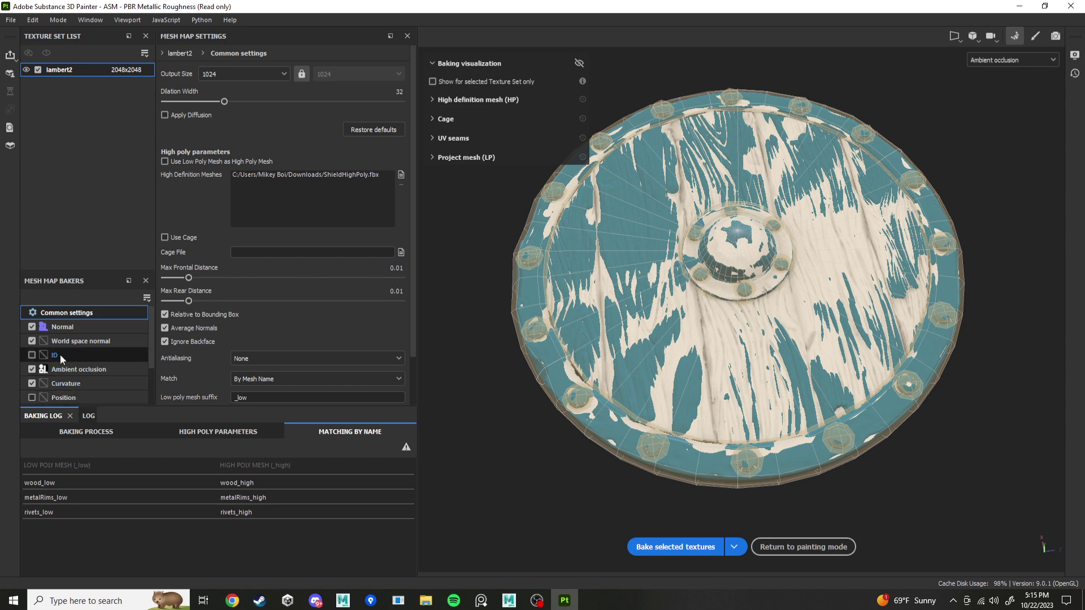
pyautogui.scroll(-1, 69, 385)
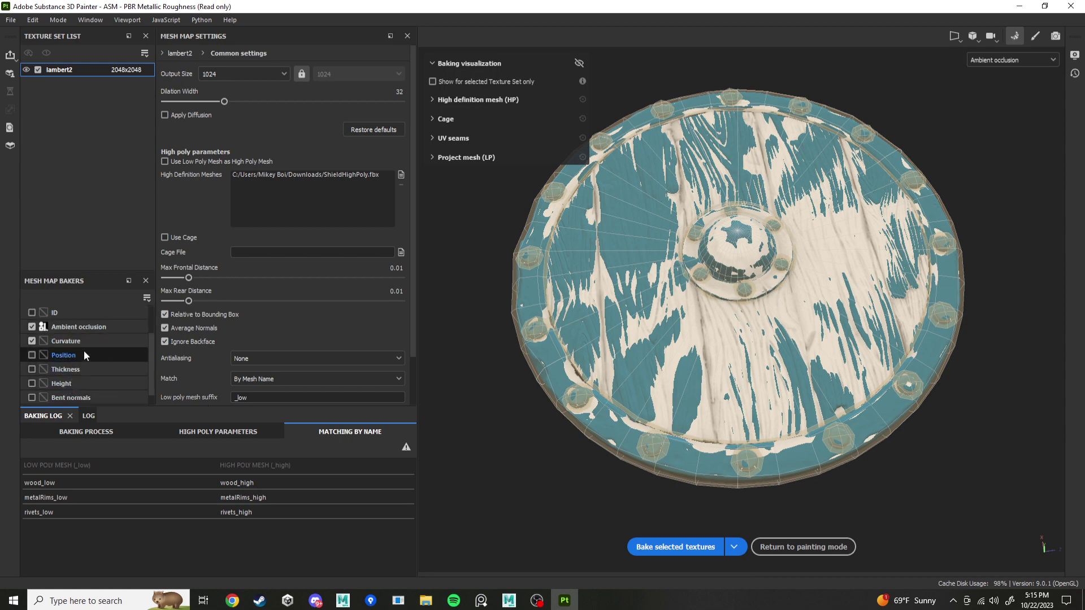
pyautogui.scroll(1, 86, 359)
pyautogui.scroll(-1, 82, 367)
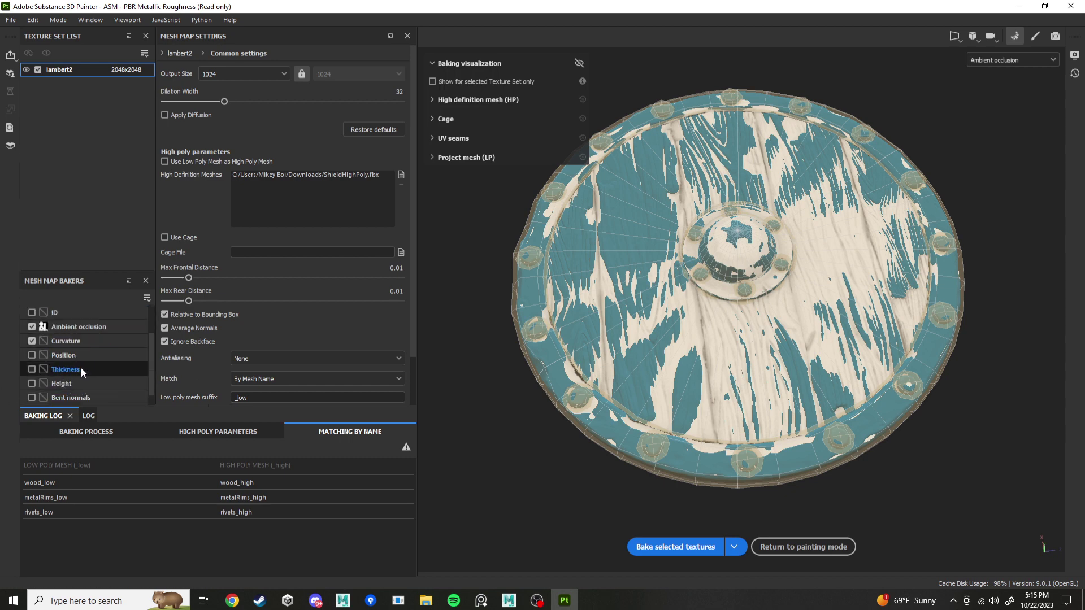
pyautogui.click(31, 354)
# Set the bake's output size to 2048 and its antialiasing to Supersampling 16x.
pyautogui.click(263, 75)
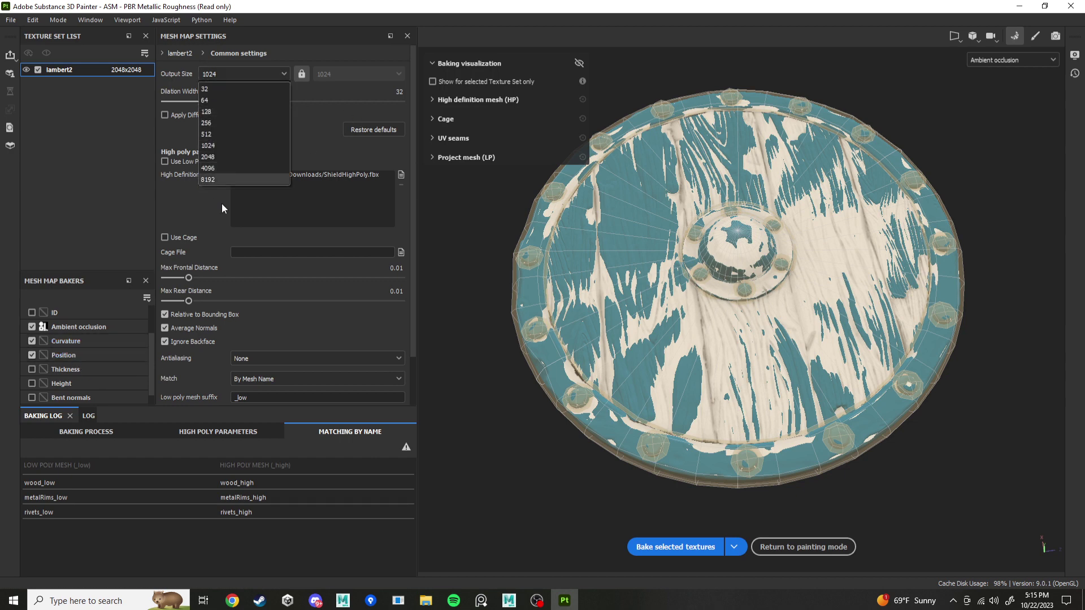
pyautogui.click(236, 168)
pyautogui.click(252, 74)
pyautogui.click(213, 157)
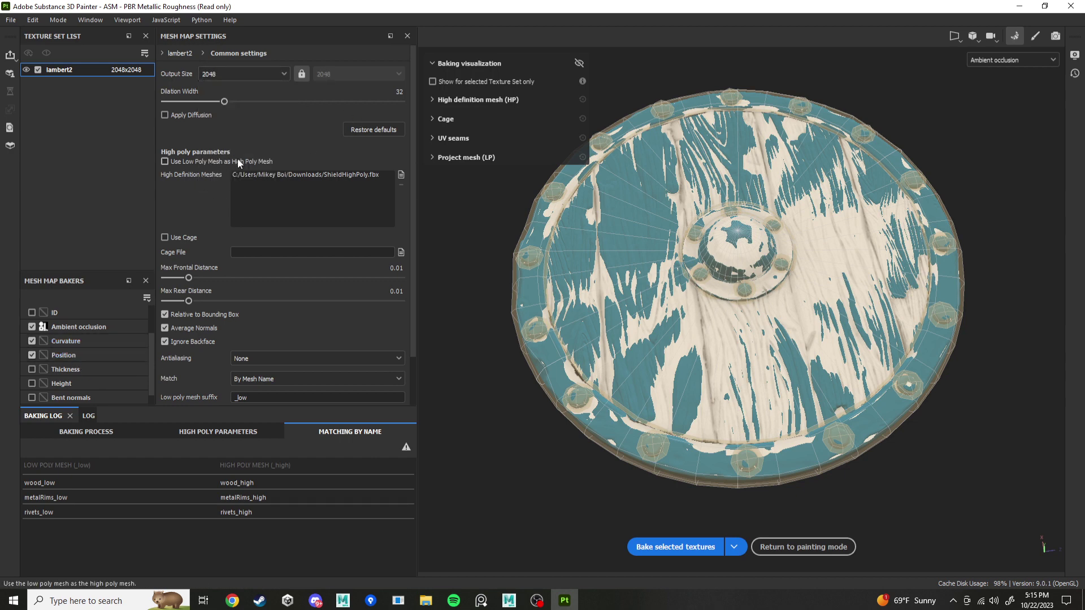
pyautogui.click(297, 361)
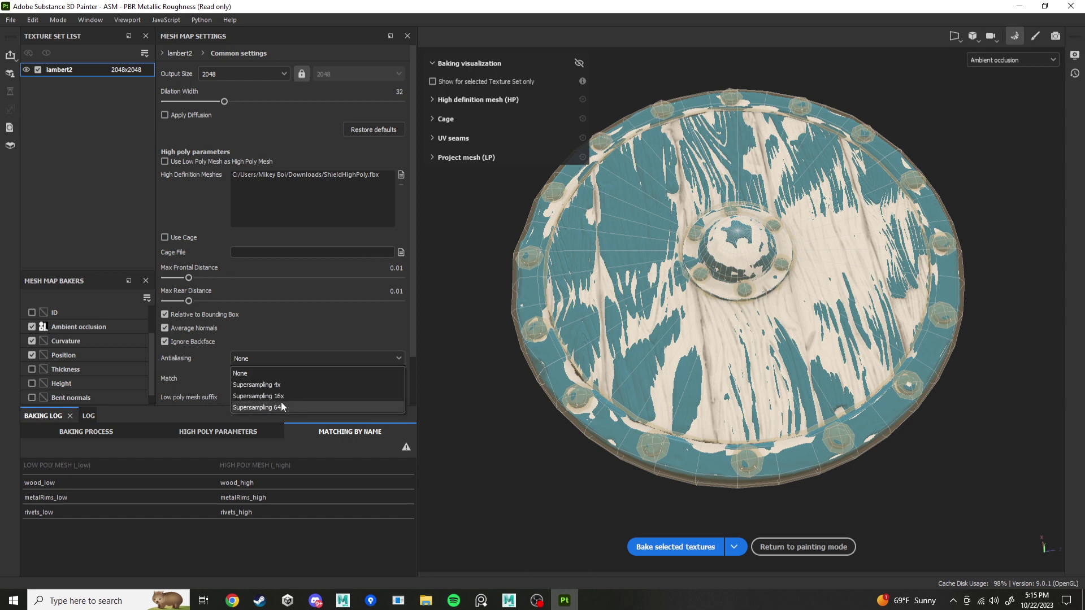
pyautogui.click(371, 396)
pyautogui.click(276, 362)
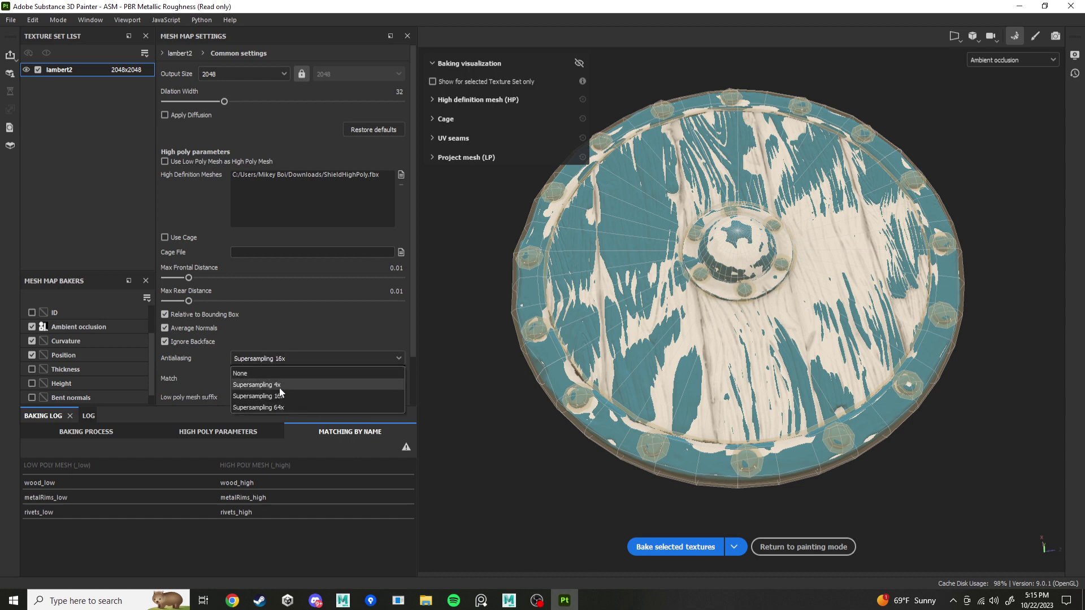
pyautogui.click(281, 398)
pyautogui.scroll(-2, 220, 371)
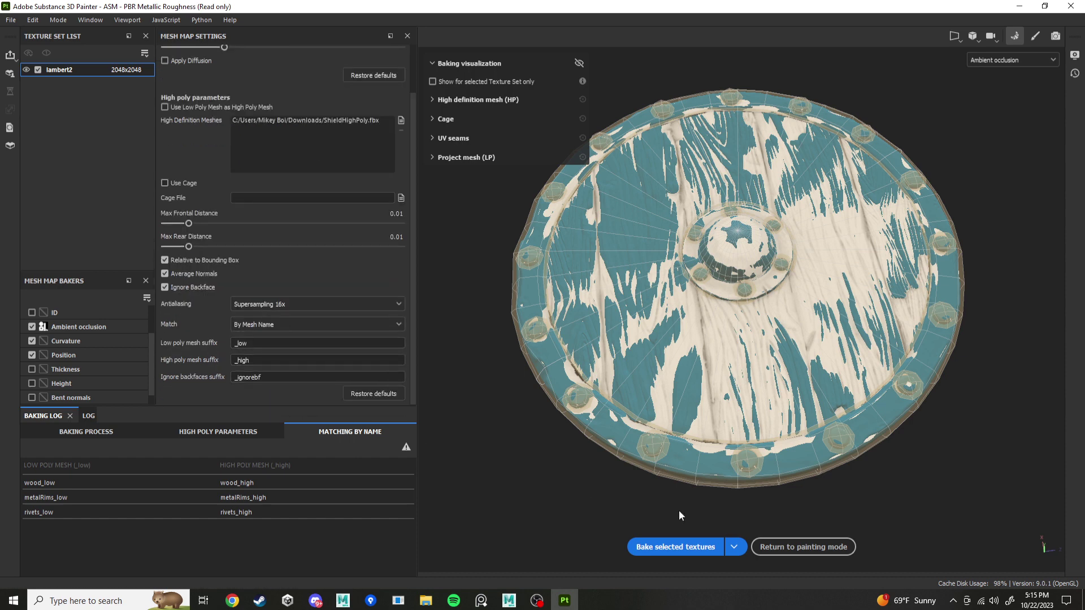
# Bake the selected mesh maps and return to painting mode.
pyautogui.click(675, 547)
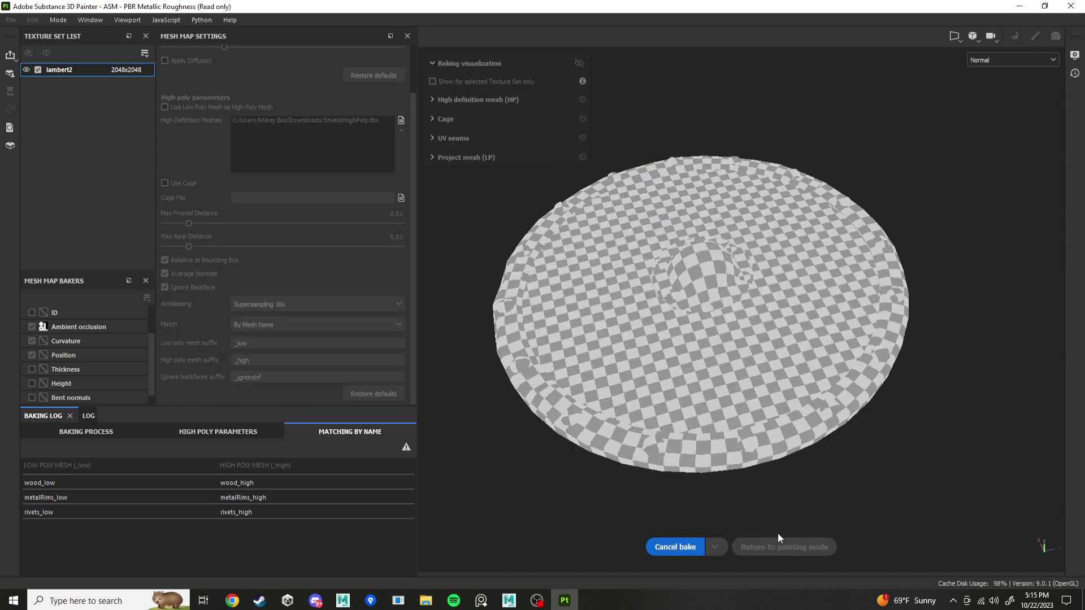
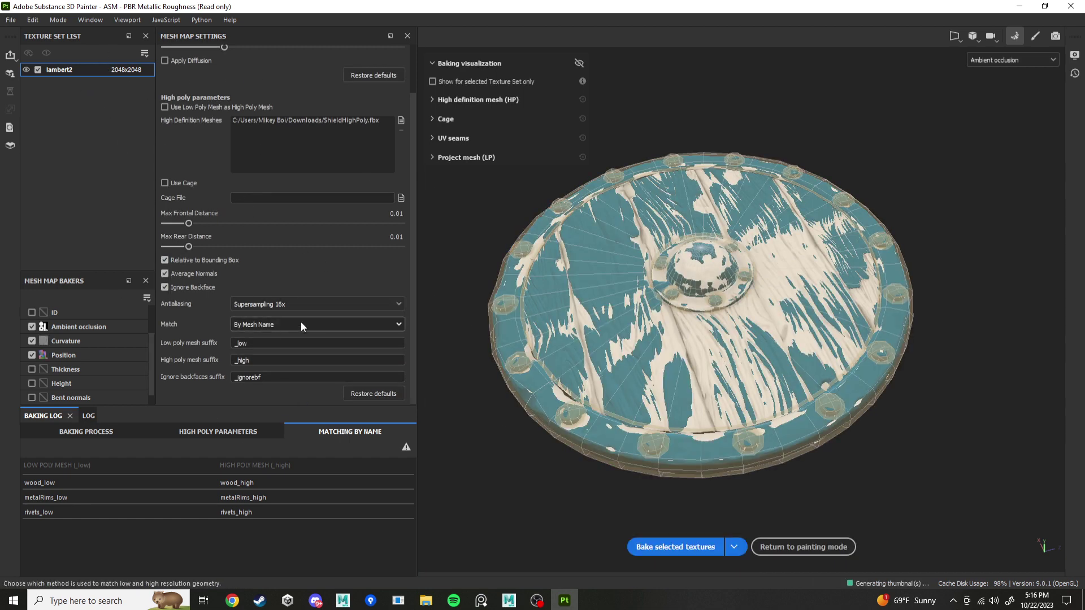
pyautogui.click(805, 547)
# Examine the rebaked ambient occlusion on the wood planks, the central boss, the rivets and the rim's inner edge.
pyautogui.scroll(4, 406, 361)
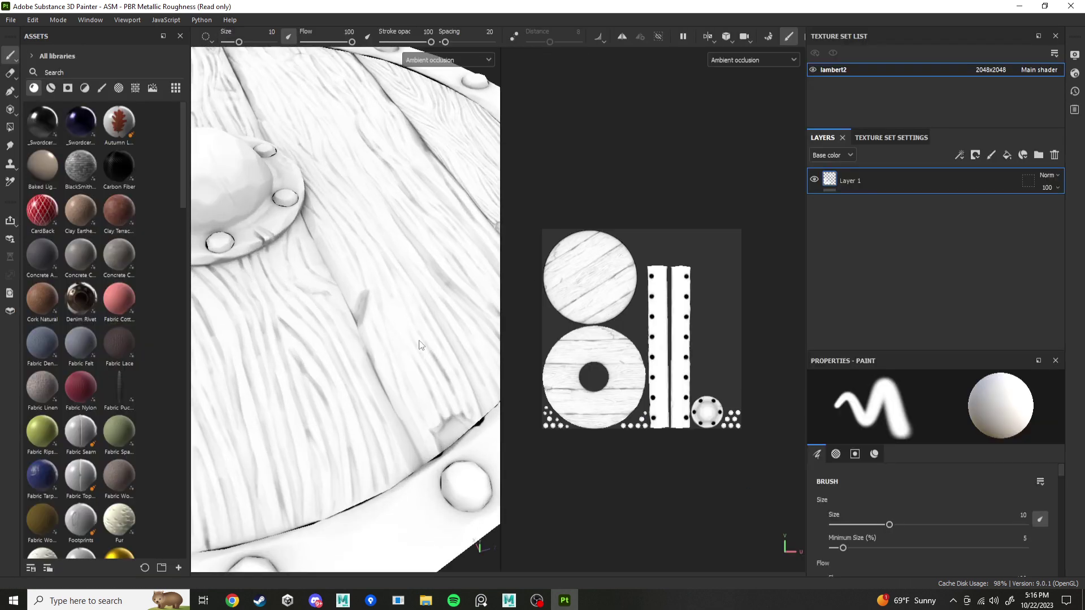
pyautogui.keyDown('alt'); pyautogui.moveTo(390, 359); pyautogui.dragTo(387, 306); pyautogui.keyUp('alt')
pyautogui.scroll(-6, 345, 317)
pyautogui.scroll(8, 374, 336)
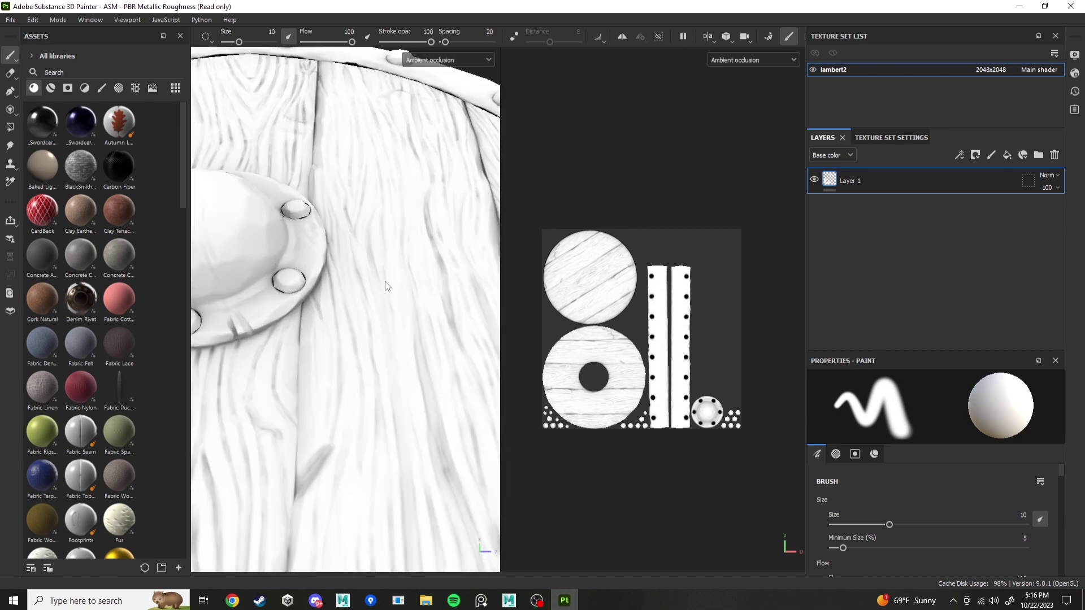
pyautogui.scroll(-5, 388, 334)
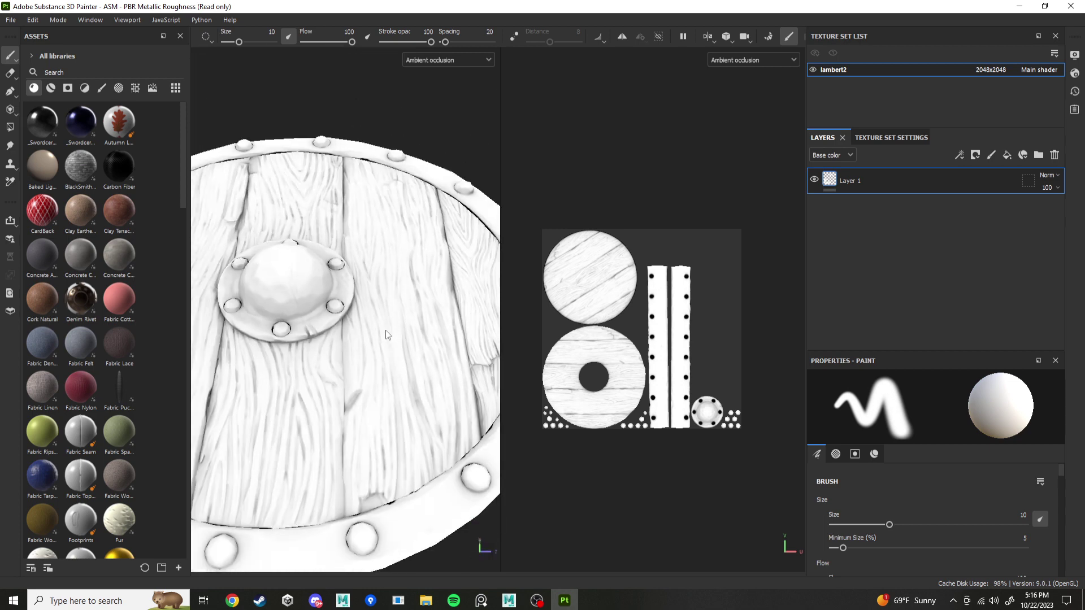
pyautogui.keyDown('alt'); pyautogui.moveTo(394, 308); pyautogui.dragTo(380, 346); pyautogui.keyUp('alt')
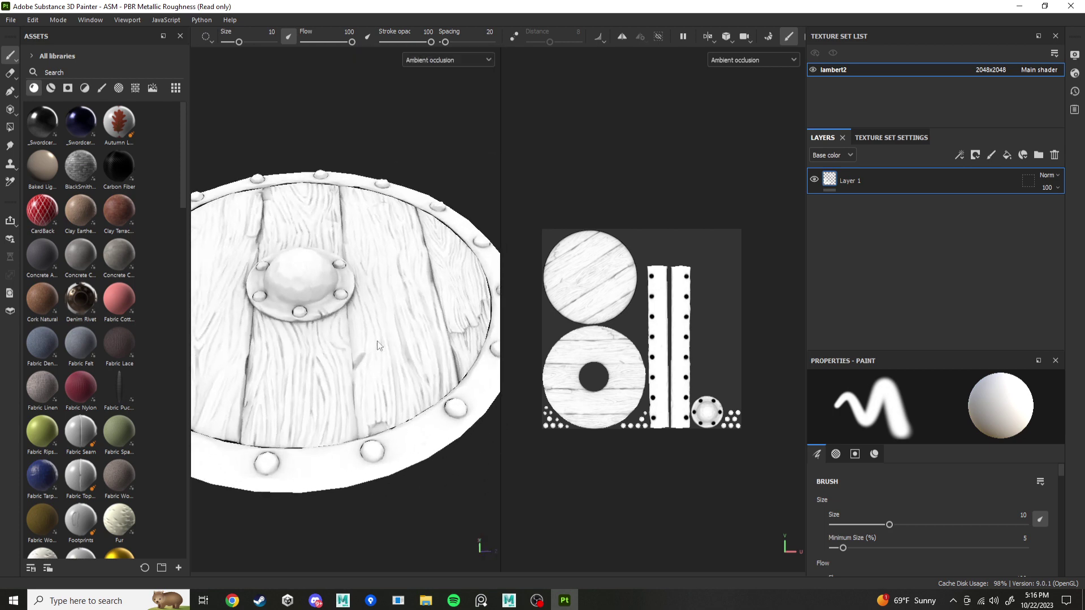
pyautogui.scroll(6, 376, 359)
pyautogui.scroll(-3, 389, 344)
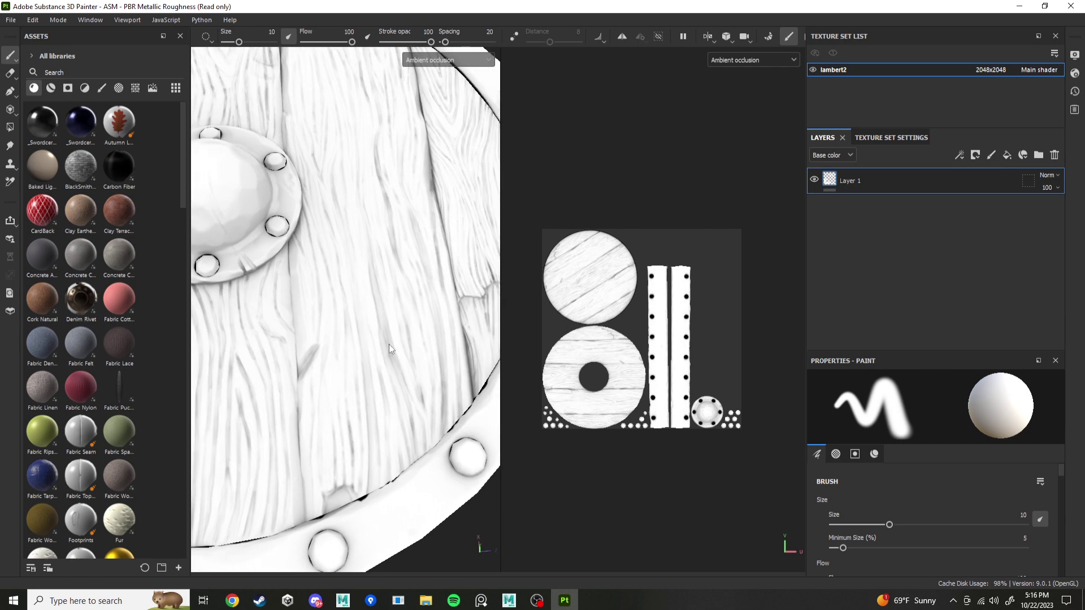
pyautogui.scroll(-3, 386, 344)
pyautogui.keyDown('alt'); pyautogui.moveTo(351, 379); pyautogui.dragTo(374, 391, button='middle'); pyautogui.keyUp('alt')
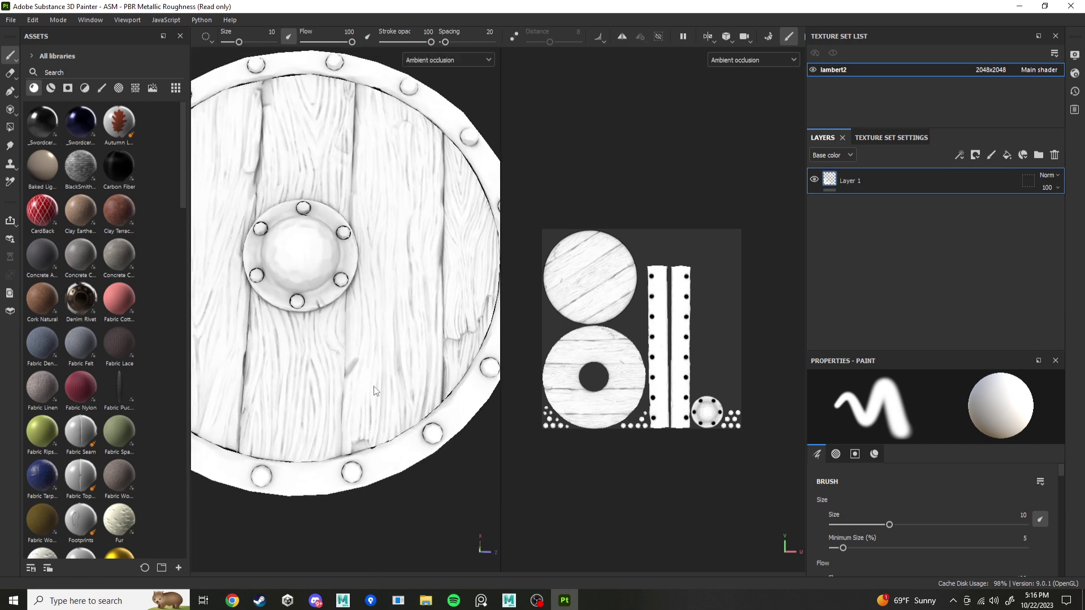
# Display the shield in Material view and delete the scribbled paint layer, Layer 1.
pyautogui.click(483, 59)
pyautogui.scroll(3, 428, 119)
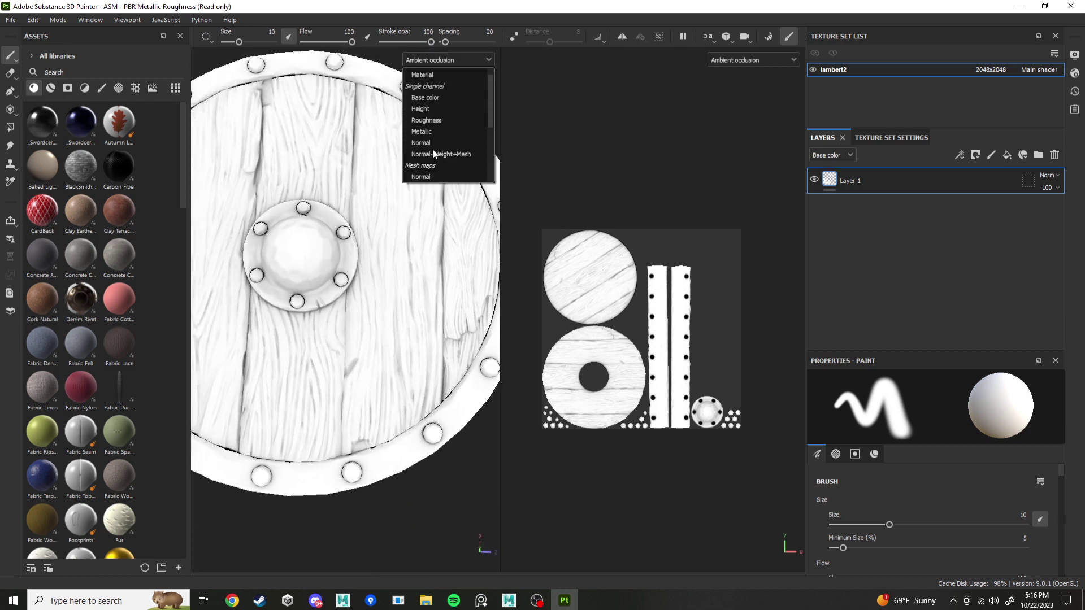
pyautogui.click(428, 87)
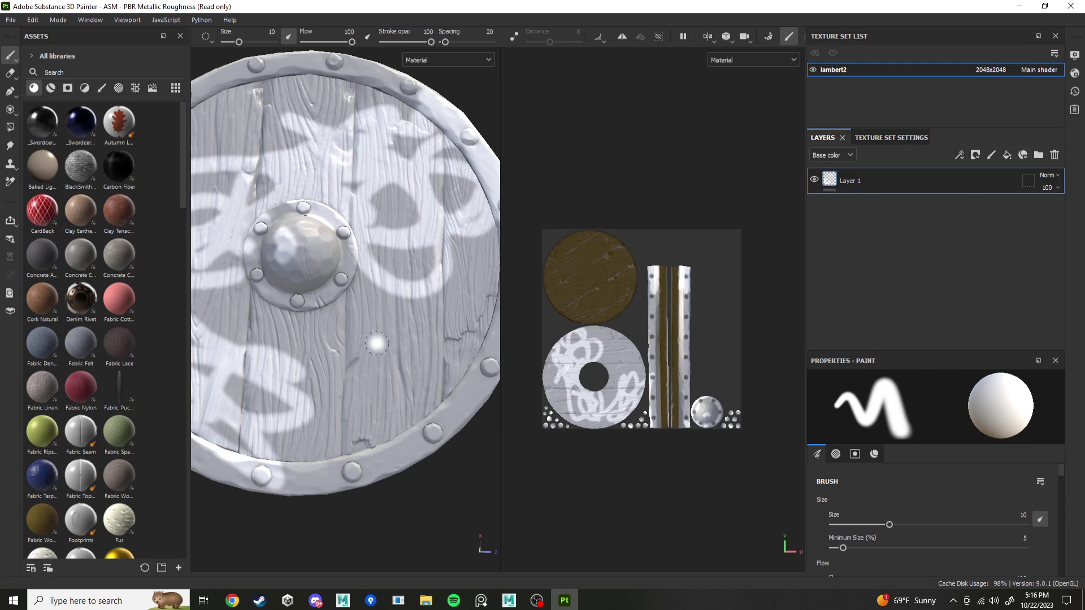
pyautogui.moveTo(377, 342)
pyautogui.mouseDown()
pyautogui.moveTo(480, 346)
pyautogui.moveTo(467, 425)
pyautogui.mouseUp()
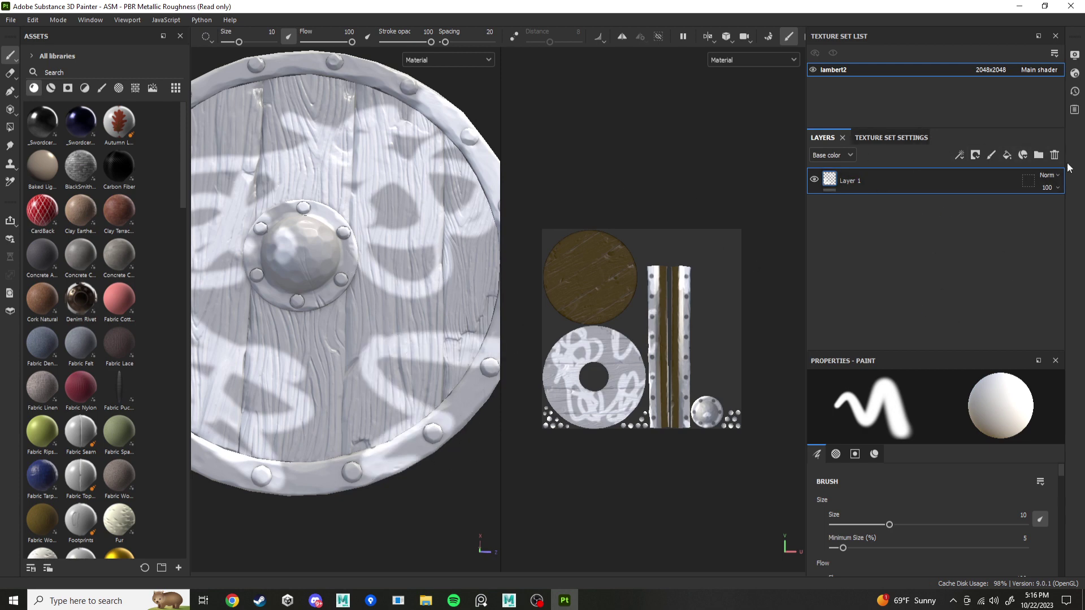
pyautogui.click(1054, 155)
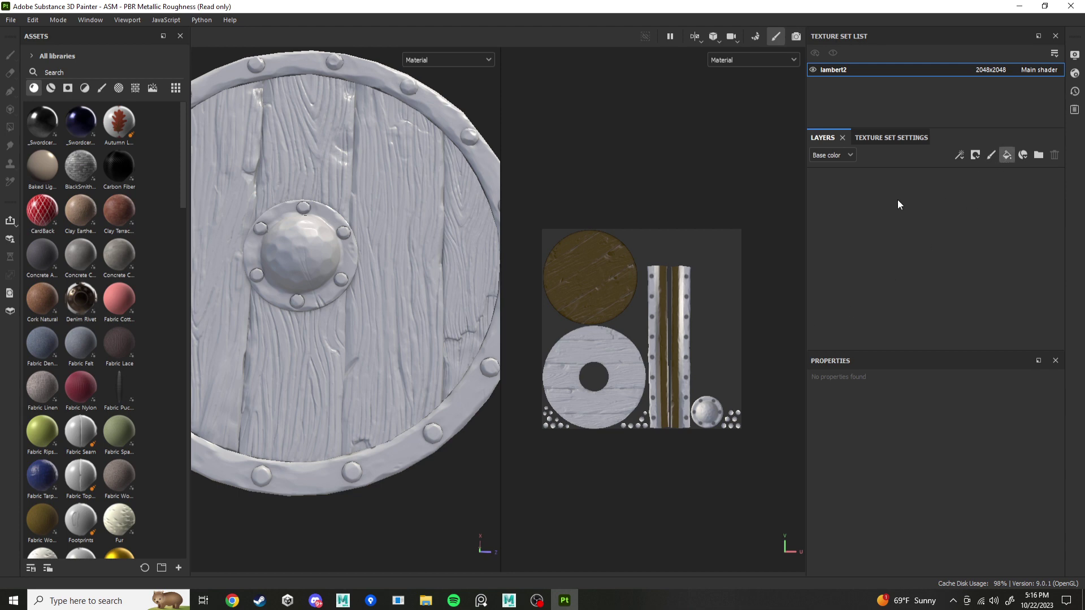
# Add a fill layer to the shield and give it a uniform dark red base color.
pyautogui.click(1007, 154)
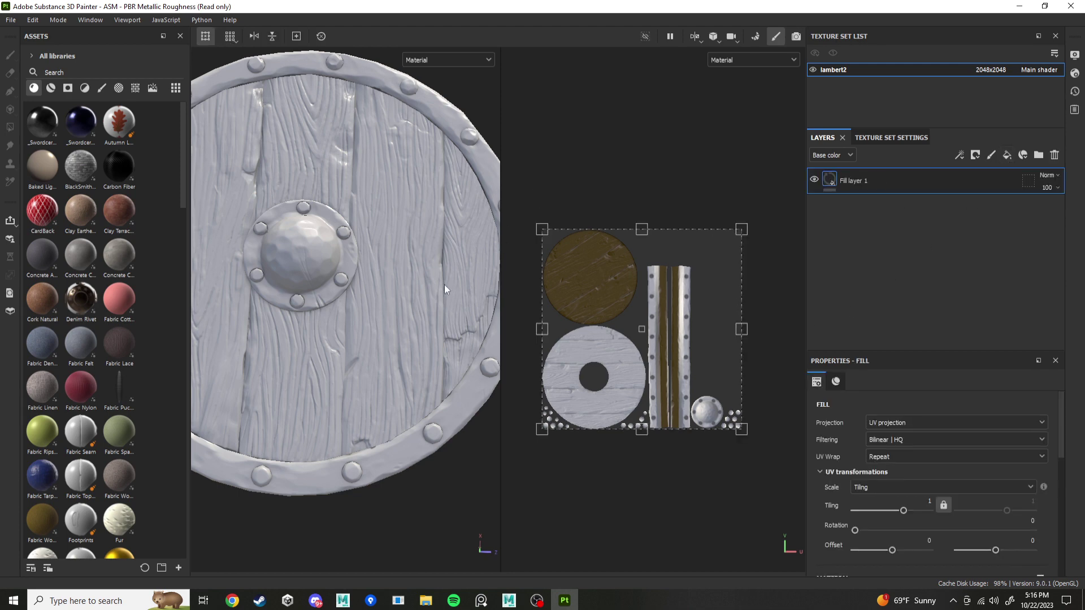
pyautogui.scroll(-3, 866, 501)
pyautogui.click(867, 494)
pyautogui.click(886, 507)
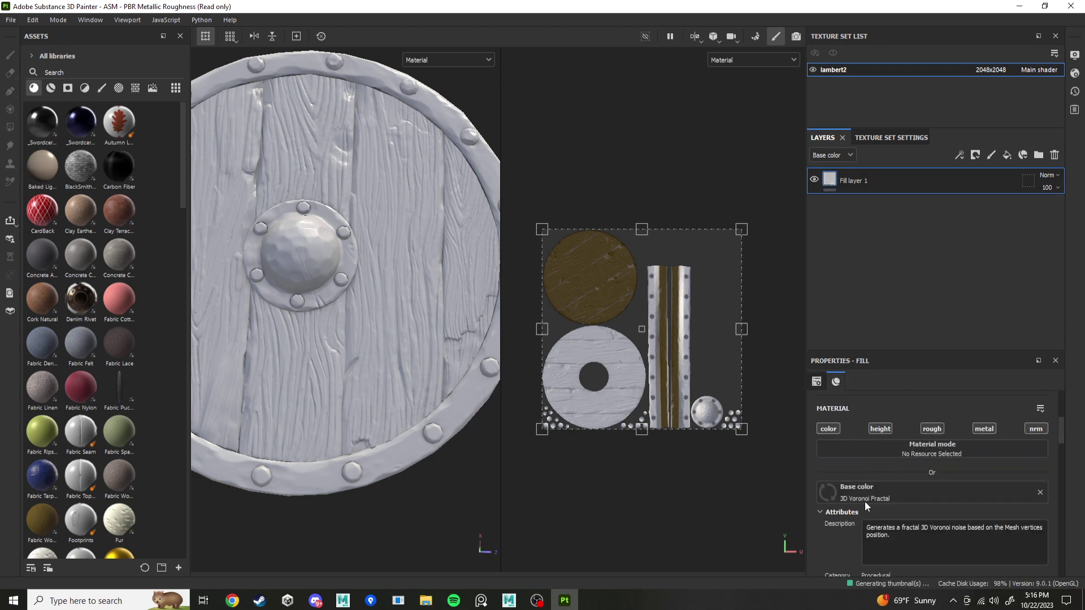
pyautogui.click(1043, 507)
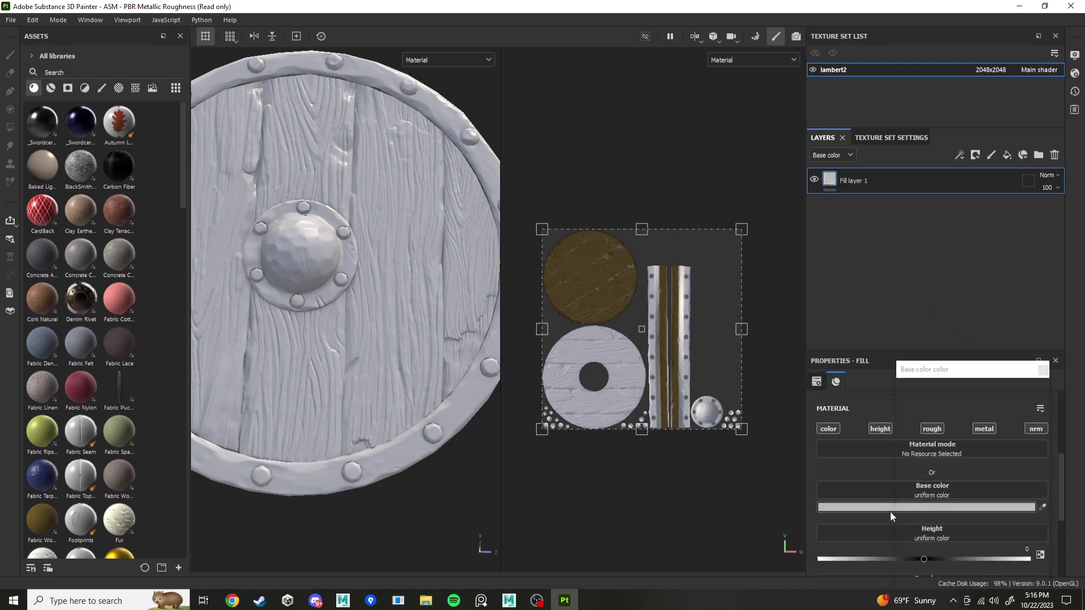
pyautogui.moveTo(1005, 489); pyautogui.dragTo(967, 474)
pyautogui.click(1043, 370)
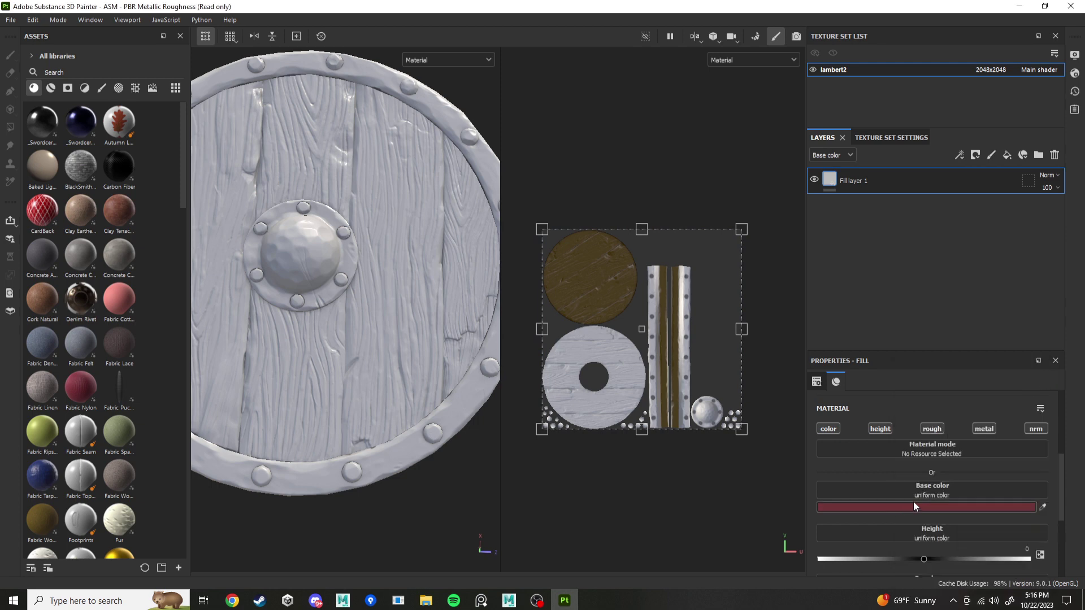
# Raise the red fill layer's roughness to about 0.77 and check the duller surface on the shield.
pyautogui.scroll(-5, 913, 501)
pyautogui.keyDown('alt'); pyautogui.moveTo(425, 255); pyautogui.dragTo(415, 229); pyautogui.keyUp('alt')
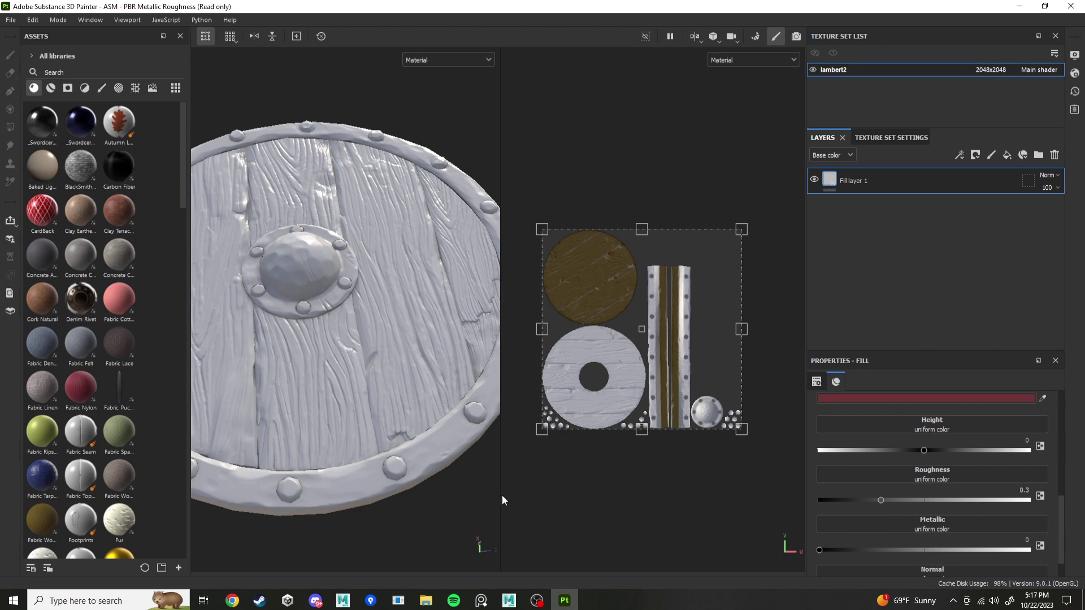
pyautogui.keyDown('alt'); pyautogui.moveTo(397, 397); pyautogui.dragTo(367, 426); pyautogui.keyUp('alt')
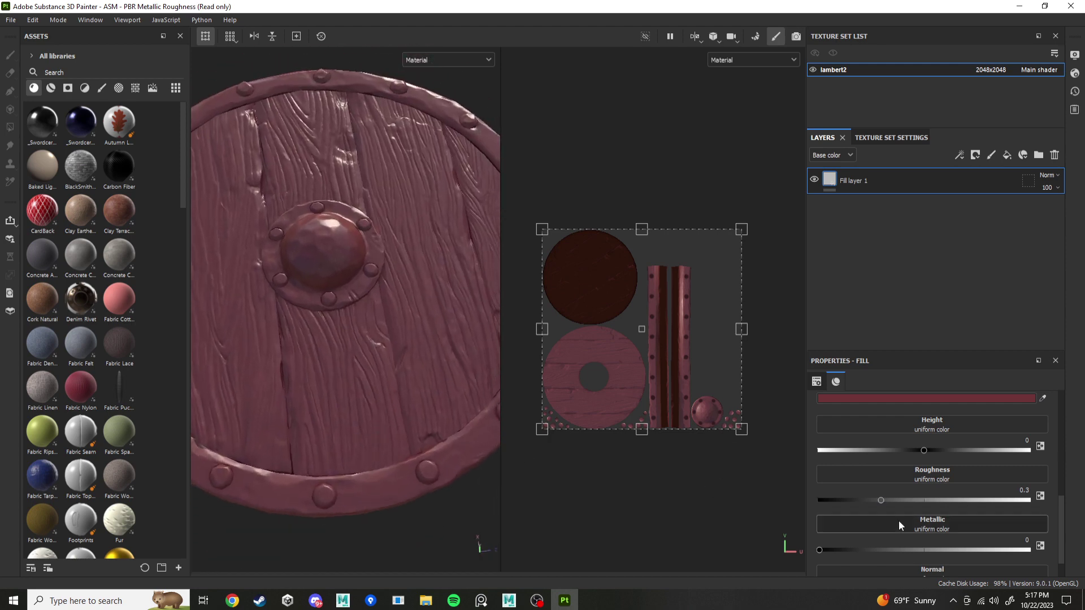
pyautogui.moveTo(880, 500); pyautogui.dragTo(977, 501)
pyautogui.keyDown('alt'); pyautogui.moveTo(358, 404); pyautogui.dragTo(358, 290); pyautogui.keyUp('alt')
pyautogui.keyDown('alt'); pyautogui.moveTo(356, 380); pyautogui.dragTo(401, 260); pyautogui.keyUp('alt')
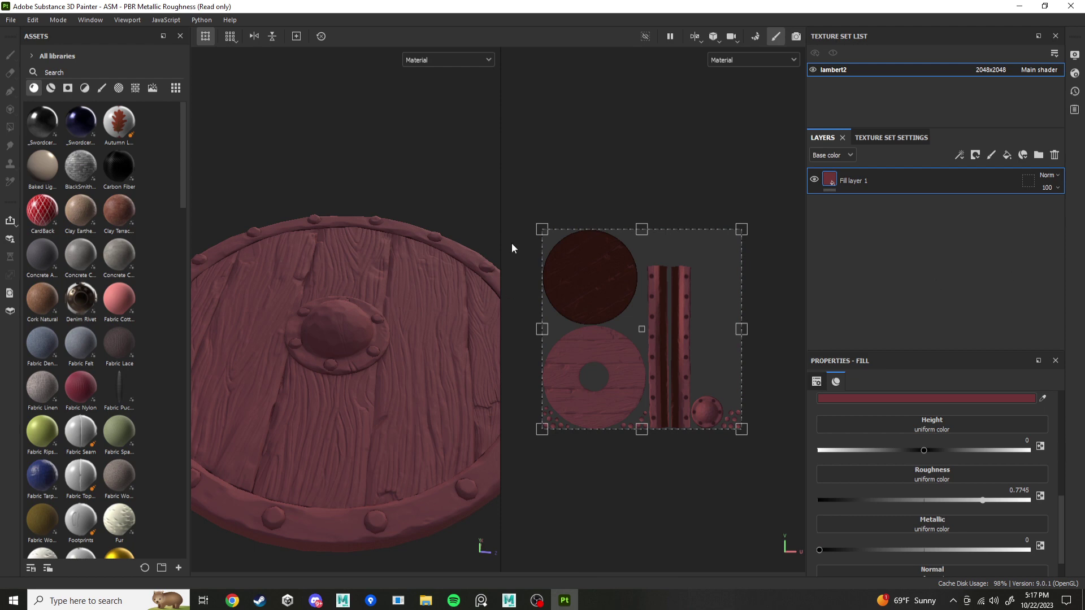
# Create a layer folder and move the red fill layer into it.
pyautogui.click(1038, 159)
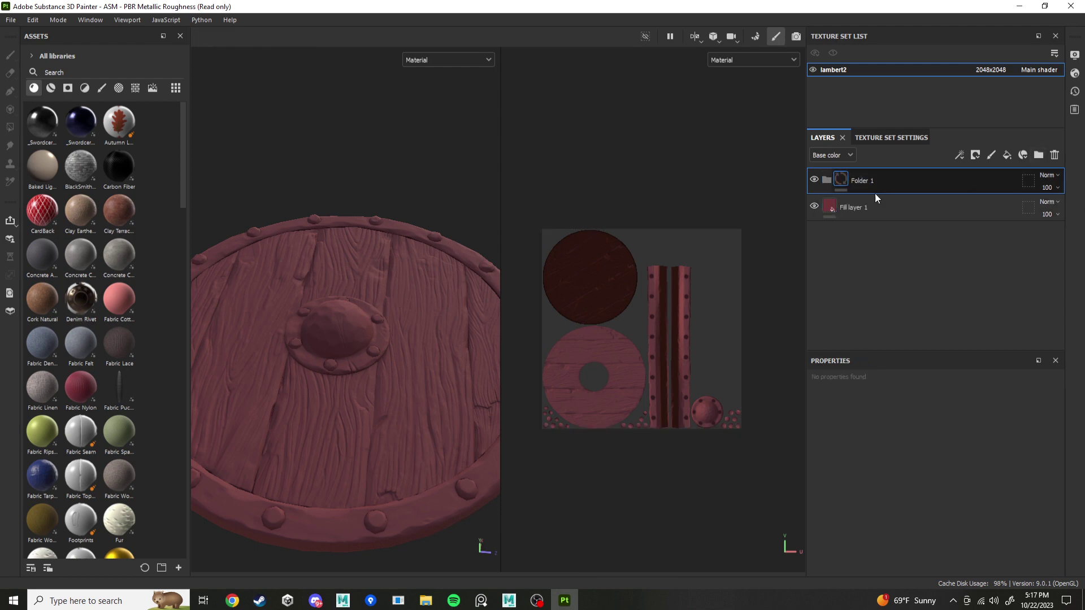
pyautogui.moveTo(862, 209); pyautogui.dragTo(881, 181)
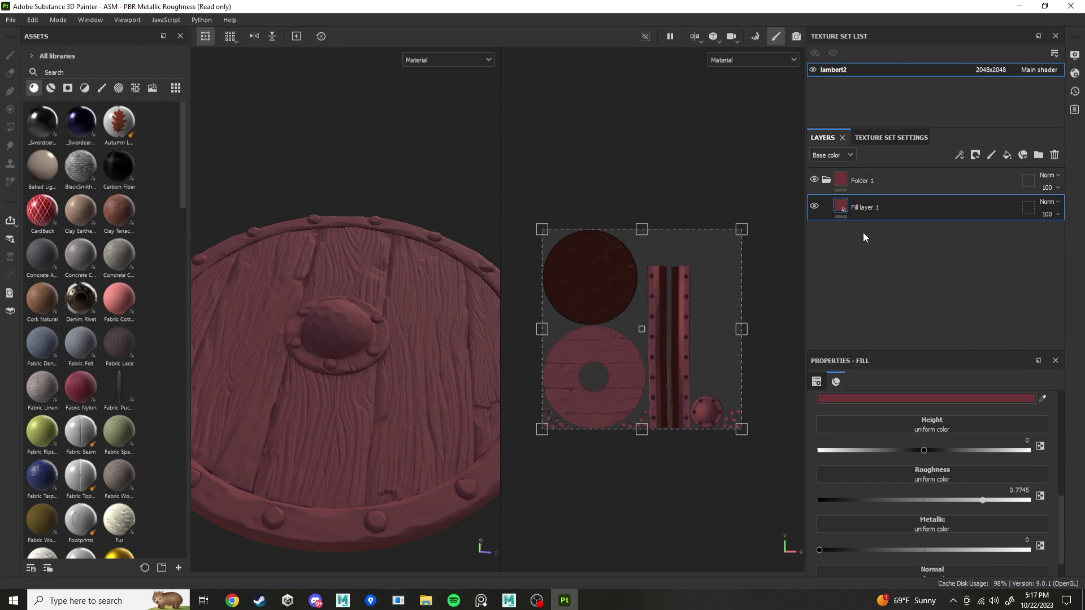
# Rename the layer folder above the red fill layer to "wood" and add a black mask to it.
pyautogui.click(826, 181)
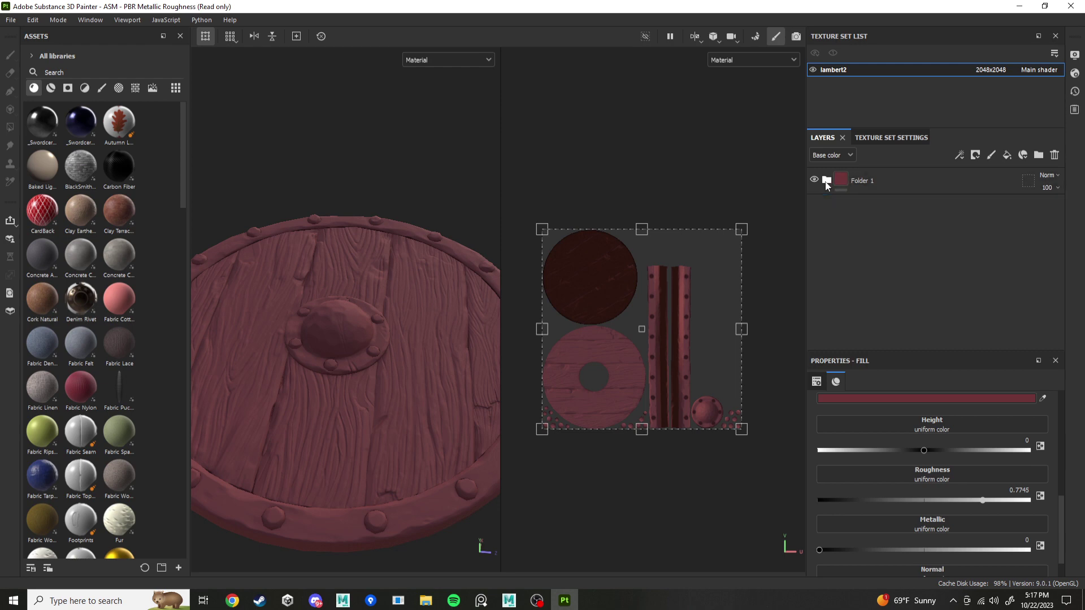
pyautogui.click(826, 181)
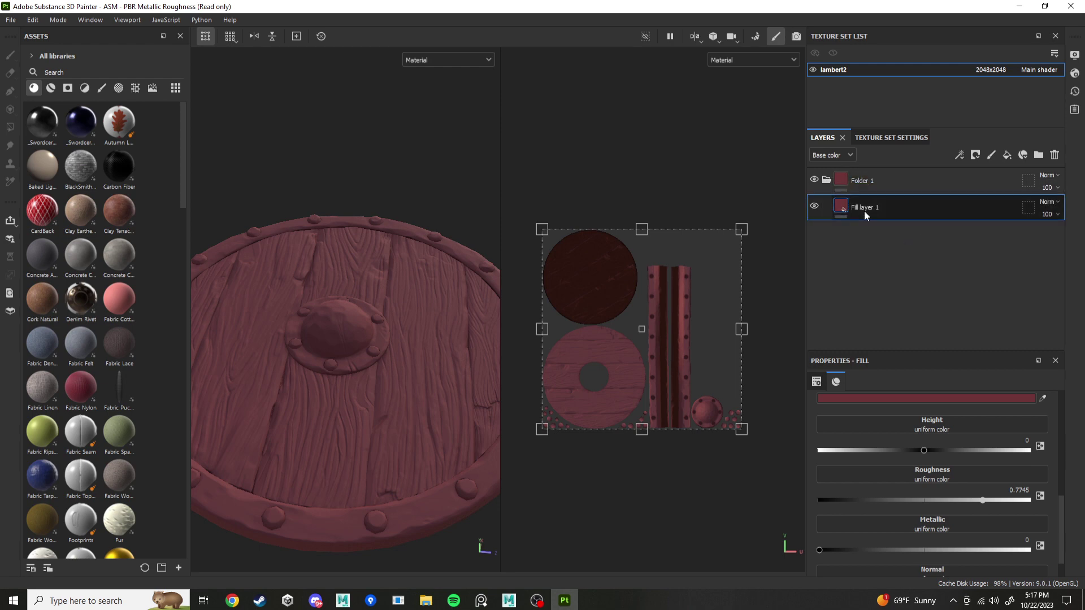
pyautogui.doubleClick(870, 182)
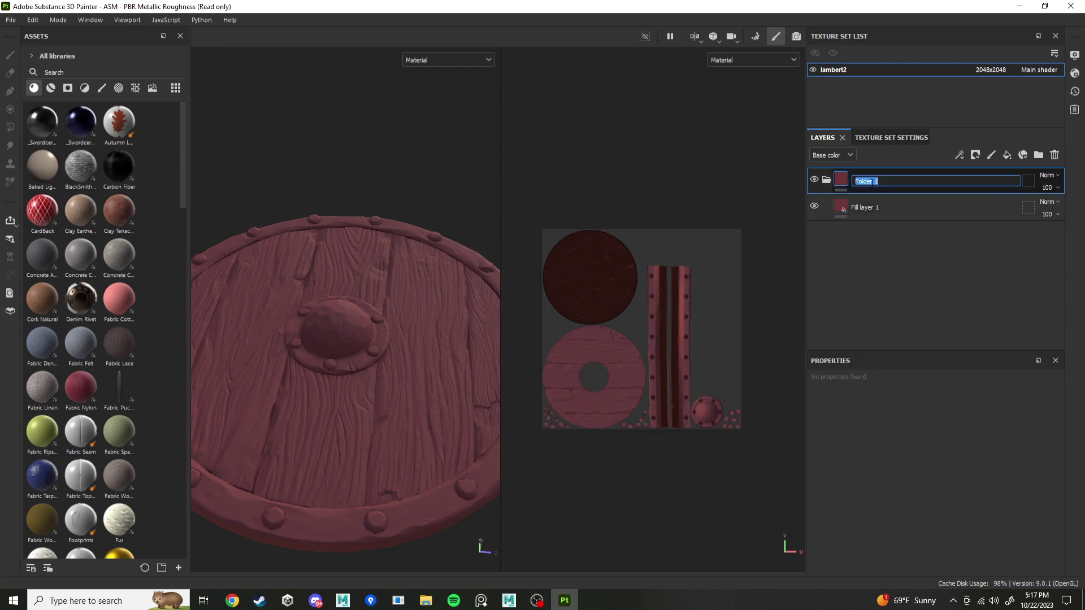
pyautogui.write('wood')
pyautogui.press('Return')
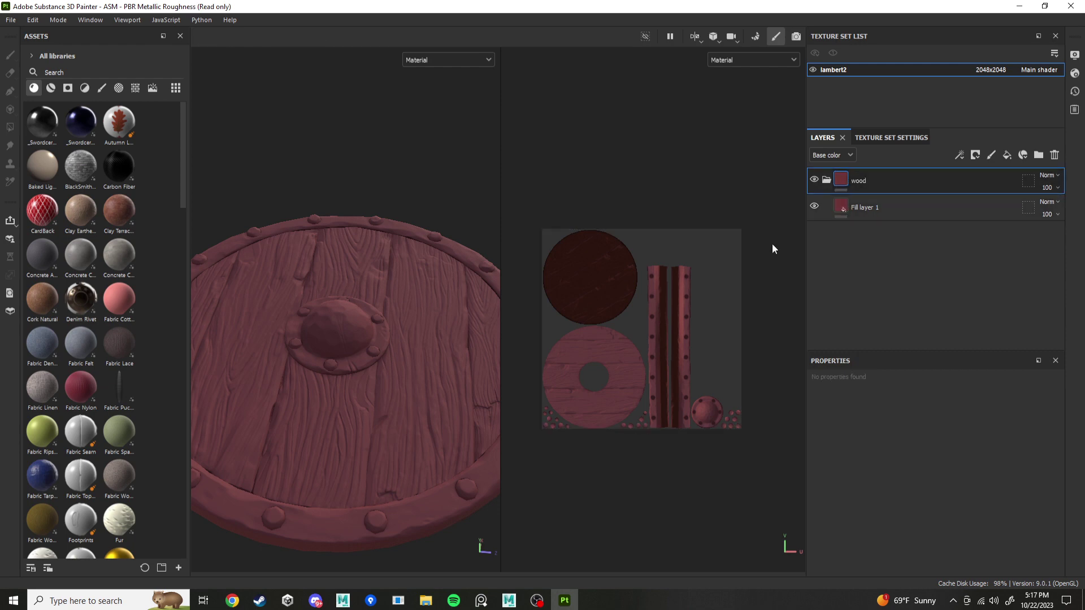
pyautogui.rightClick(838, 180)
pyautogui.click(879, 201)
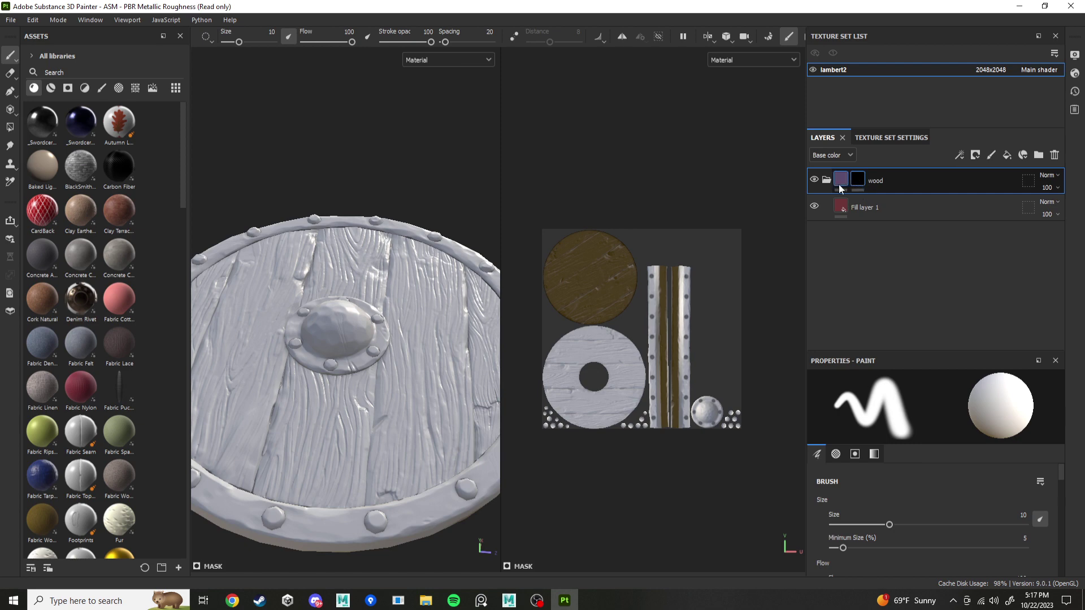
# Switch the viewports to the Mask display and paint a looping white test stroke on the wood folder's mask across the shield's face.
pyautogui.click(447, 60)
pyautogui.click(436, 177)
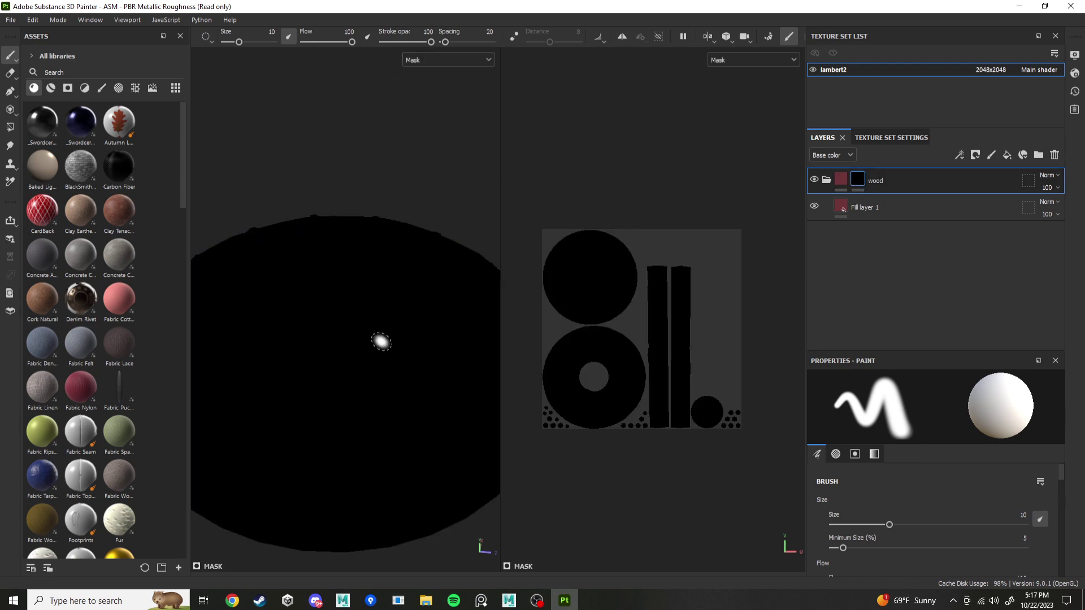
pyautogui.moveTo(438, 297)
pyautogui.mouseDown()
pyautogui.moveTo(447, 413)
pyautogui.moveTo(477, 396)
pyautogui.mouseUp()
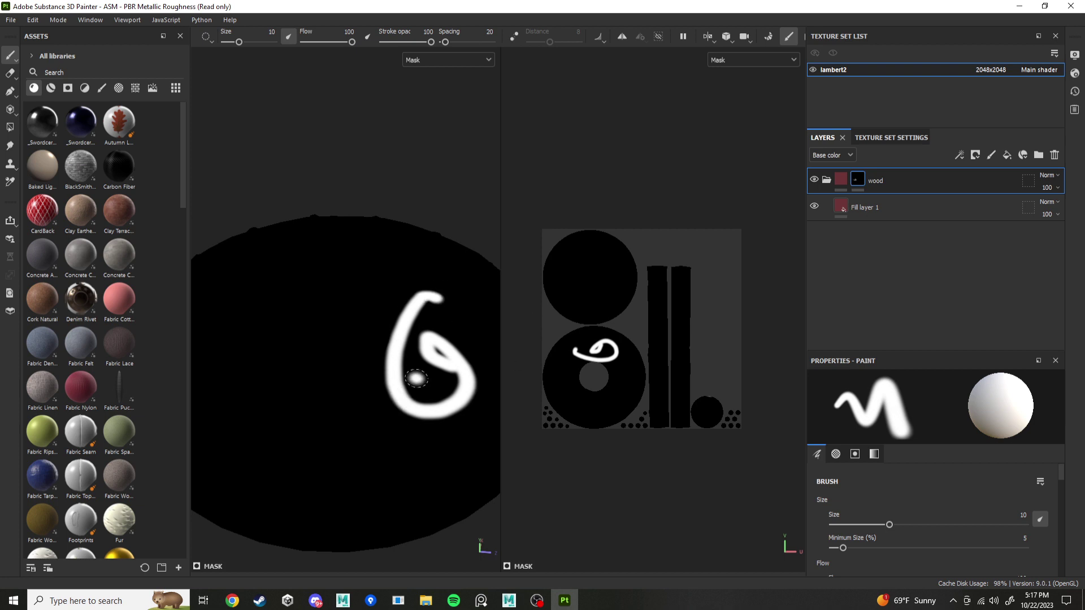
# Switch the viewport display from the mask to the Material view and keep the wood folder's mask selected.
pyautogui.click(446, 61)
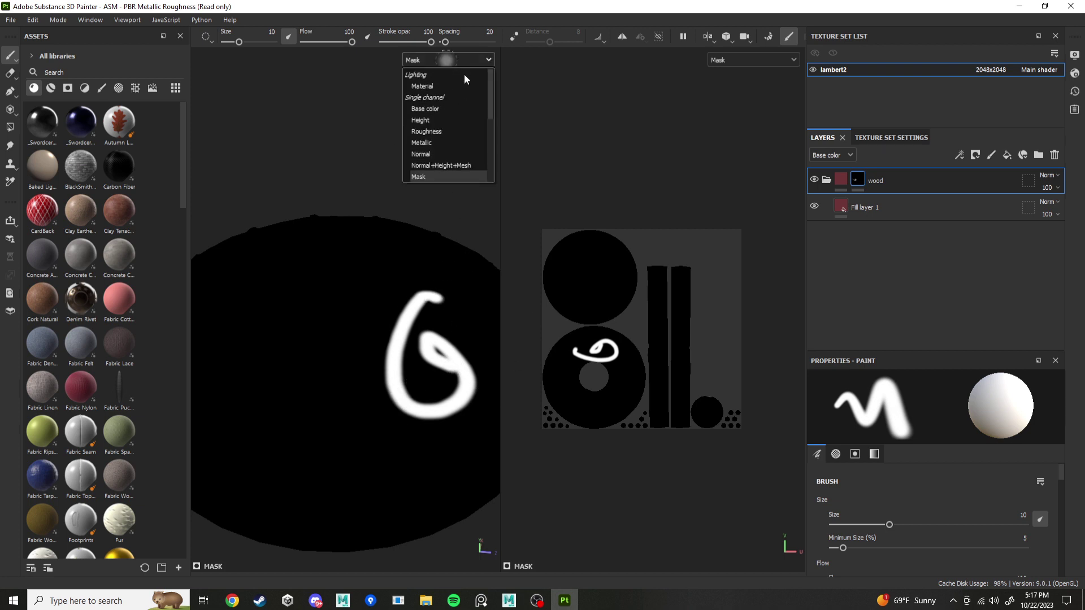
pyautogui.click(415, 76)
pyautogui.keyDown('alt'); pyautogui.moveTo(389, 308); pyautogui.dragTo(370, 325); pyautogui.keyUp('alt')
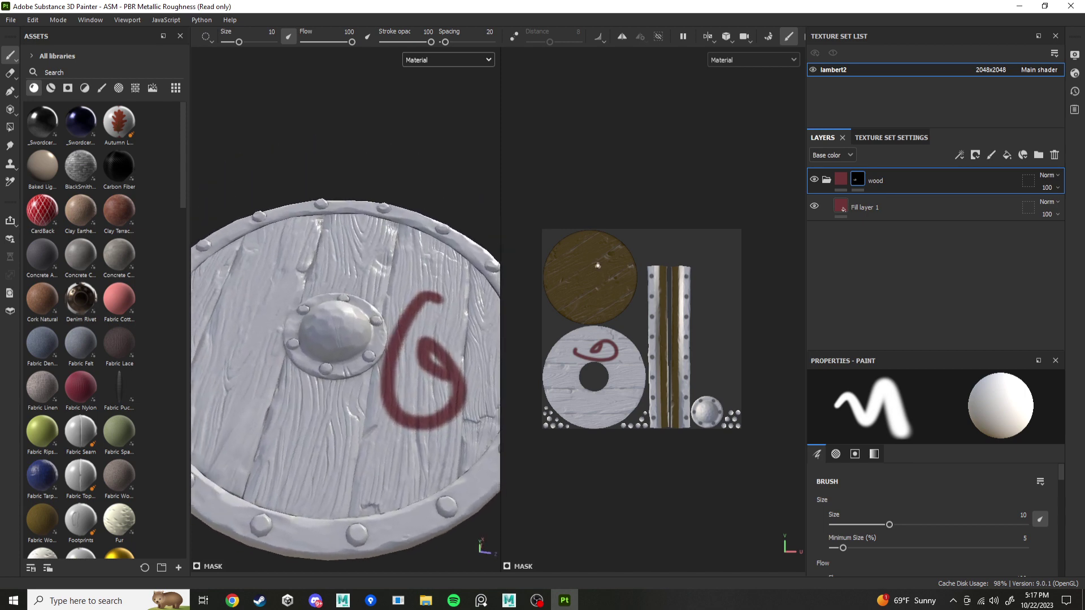
pyautogui.click(861, 179)
# Display the Ambient occlusion and Curvature mesh maps in the viewport, and return to the Material view.
pyautogui.click(452, 60)
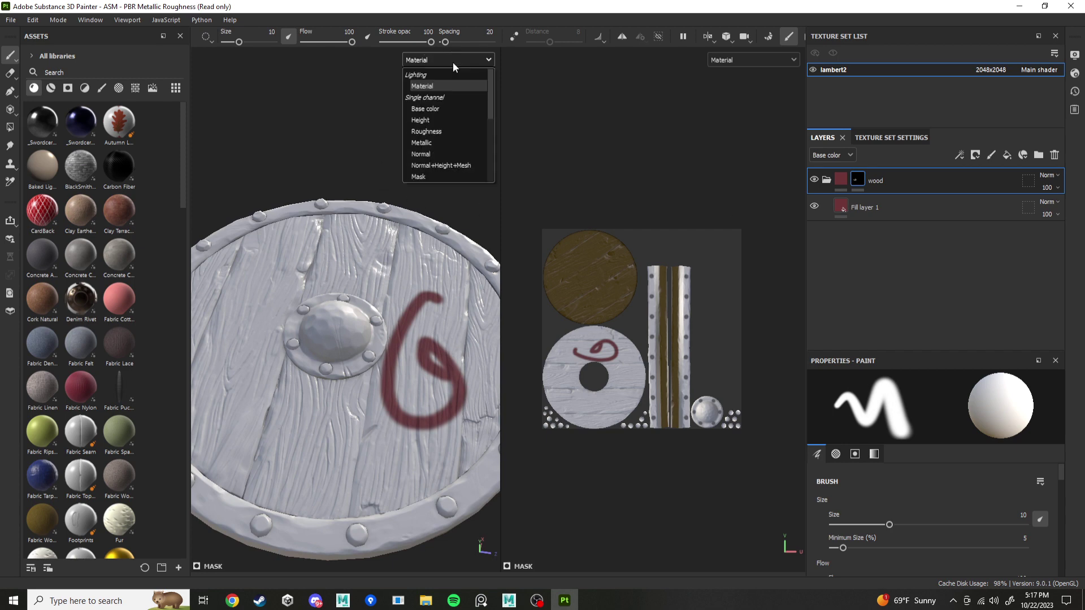
pyautogui.scroll(-5, 432, 129)
pyautogui.scroll(1, 441, 130)
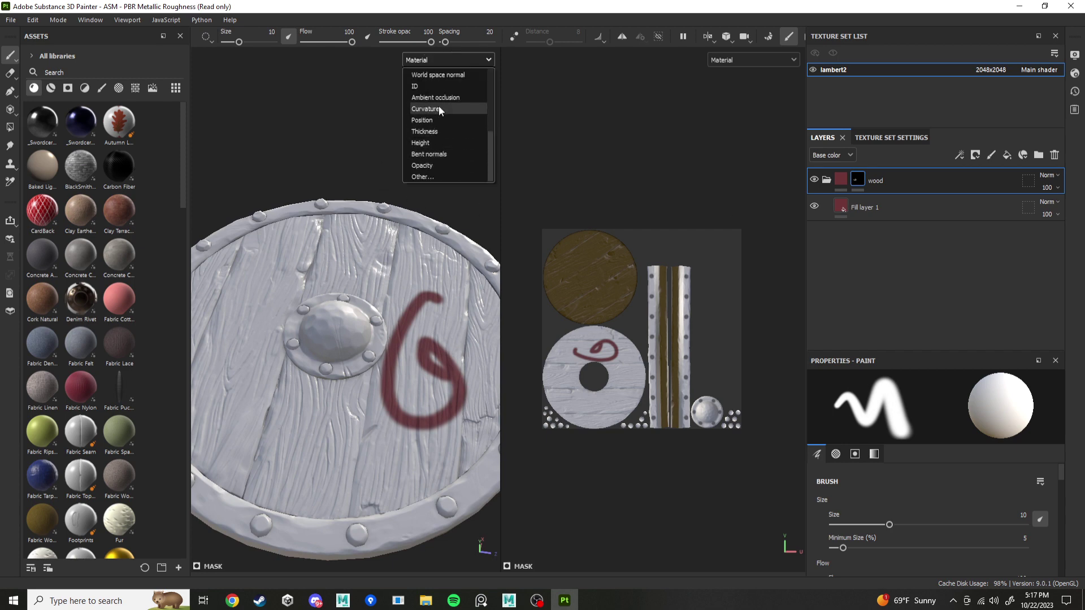
pyautogui.click(443, 104)
pyautogui.click(449, 59)
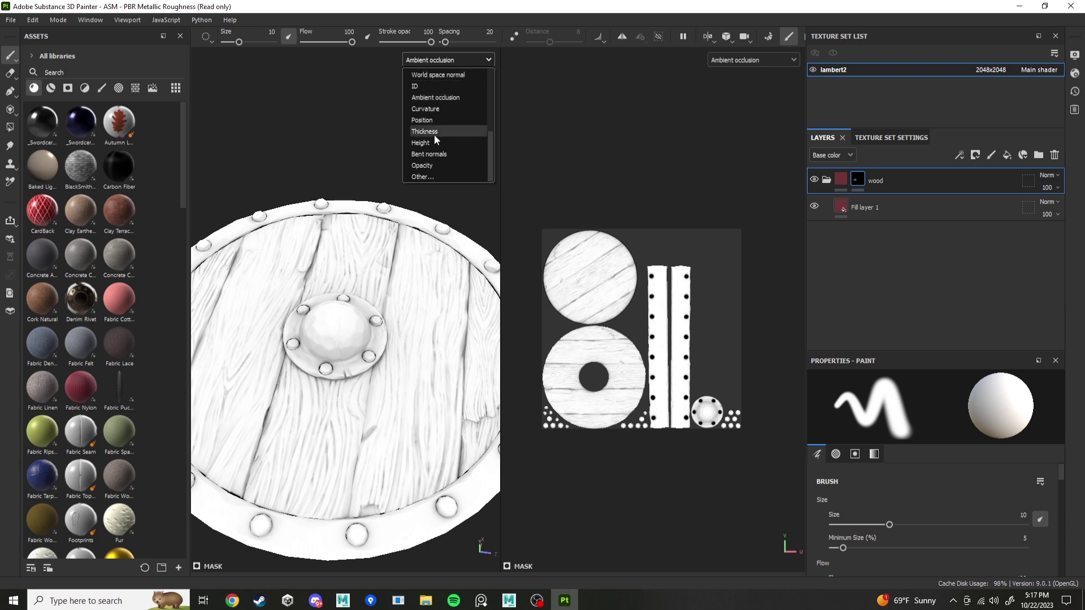
pyautogui.scroll(2, 452, 164)
pyautogui.scroll(-2, 449, 150)
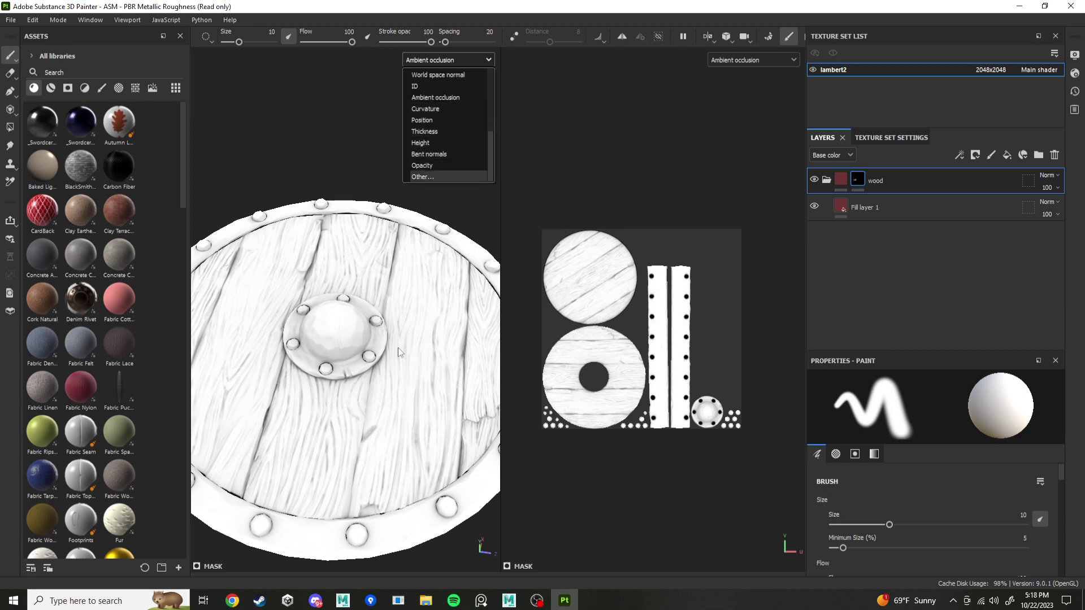
pyautogui.click(427, 111)
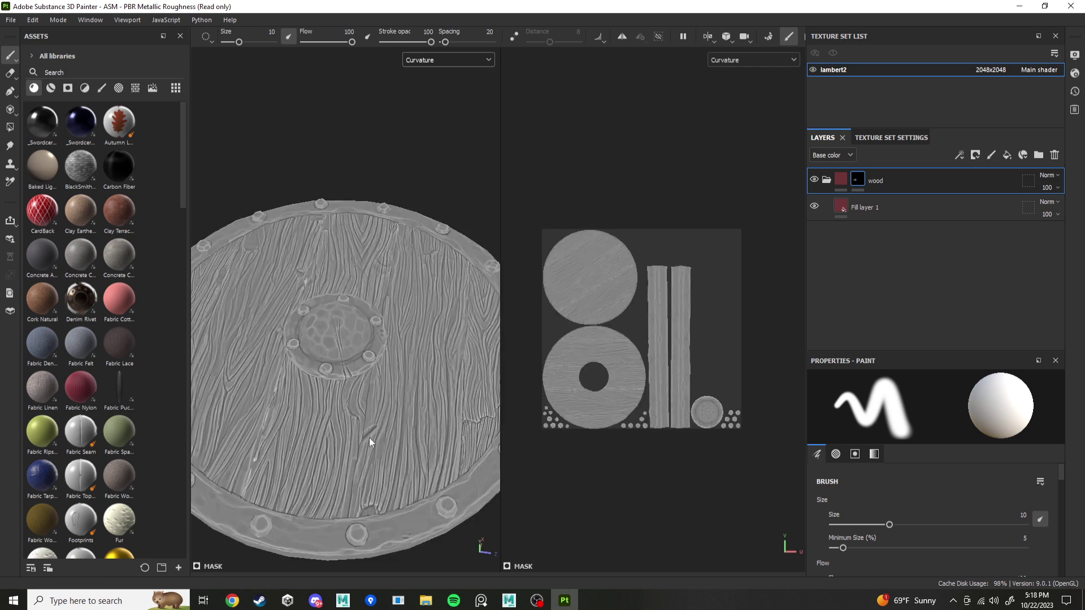
pyautogui.click(469, 62)
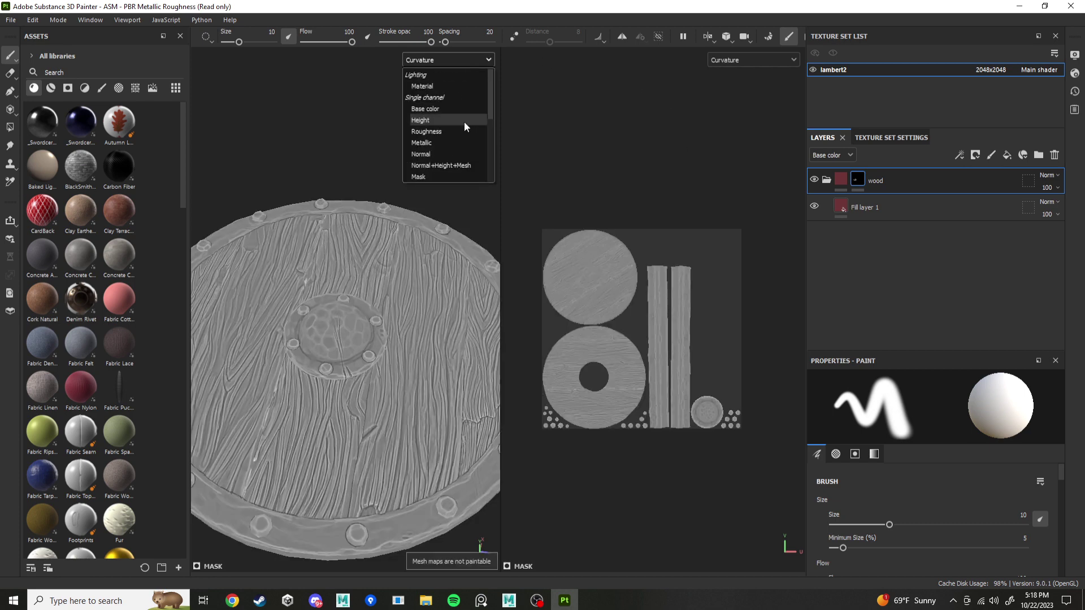
pyautogui.click(426, 76)
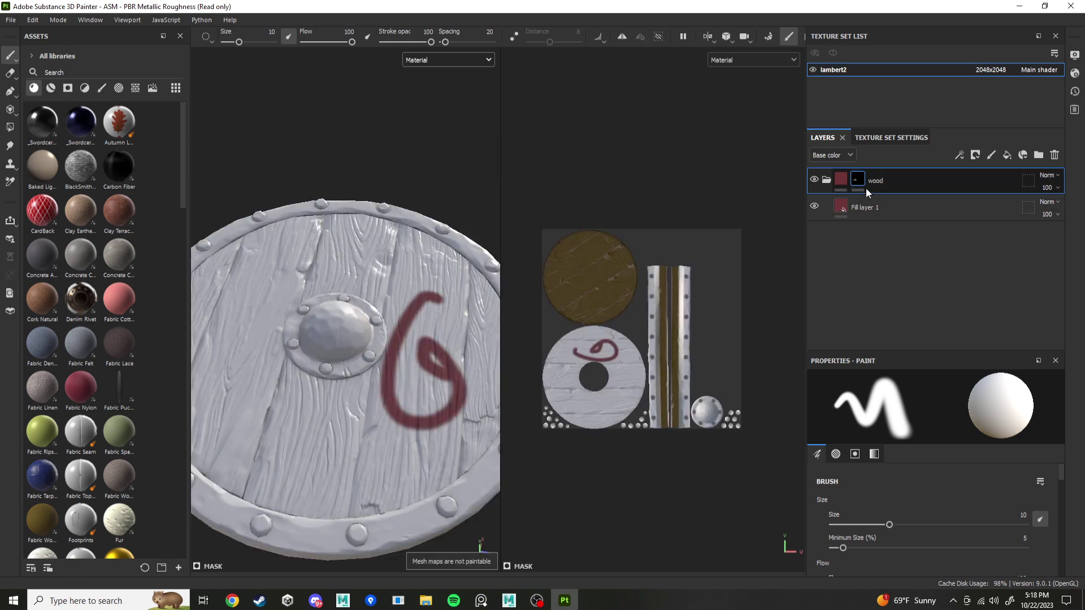
# Activate Polygon Fill in UV chunk mode and clear the wood folder's mask of its painted stroke.
pyautogui.click(9, 128)
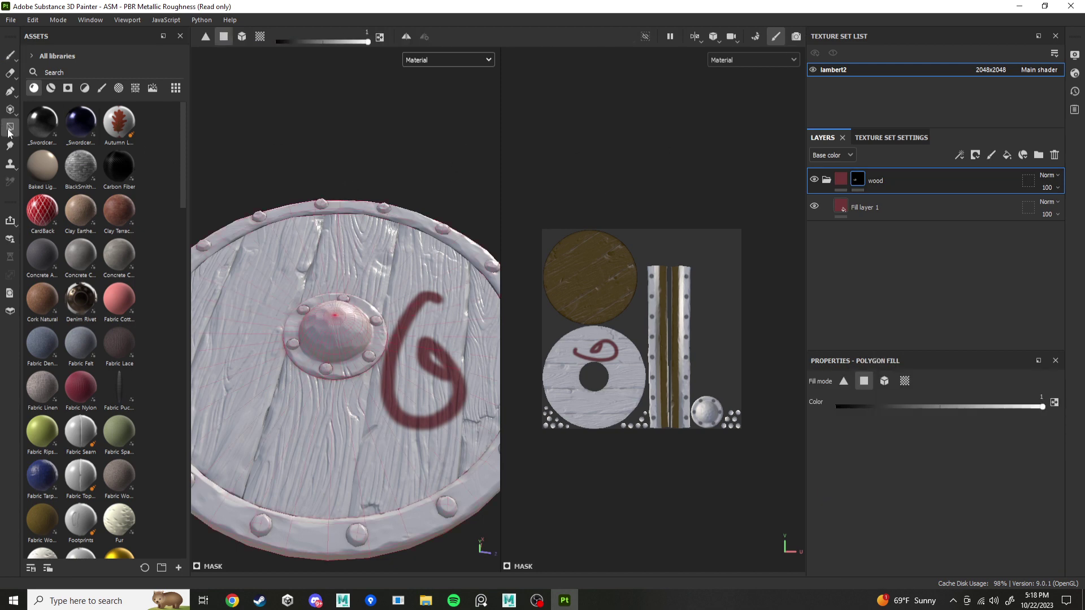
pyautogui.click(260, 36)
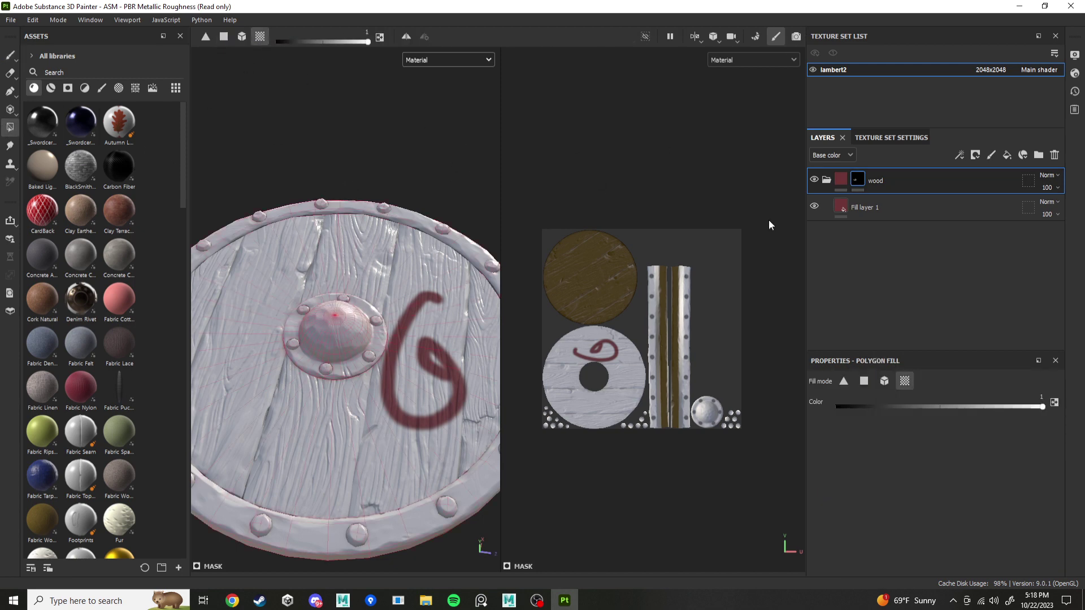
pyautogui.rightClick(859, 178)
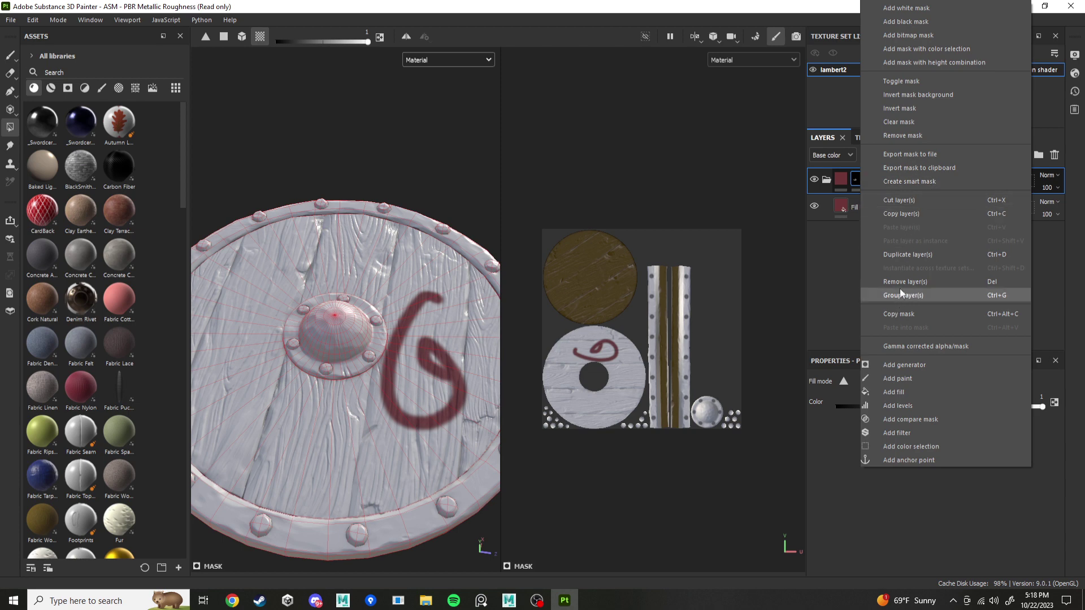
pyautogui.click(903, 122)
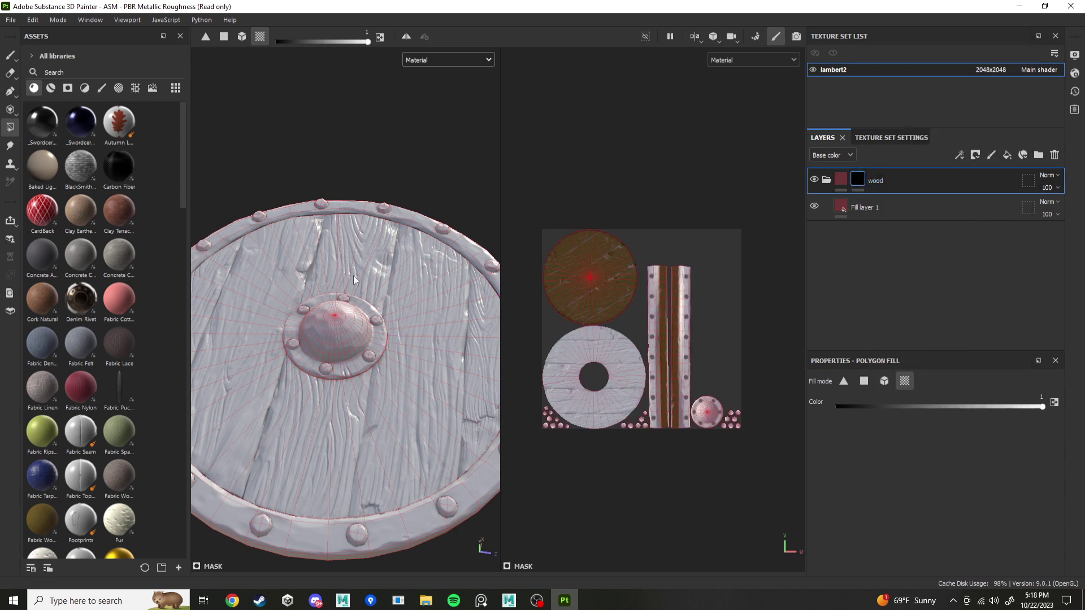
# Fill one quad of the shield's front planks in the wood mask, plus the two triangles of the adjacent quad.
pyautogui.click(223, 37)
pyautogui.click(439, 336)
pyautogui.keyDown('alt'); pyautogui.moveTo(439, 336); pyautogui.dragTo(378, 327, button='middle'); pyautogui.keyUp('alt')
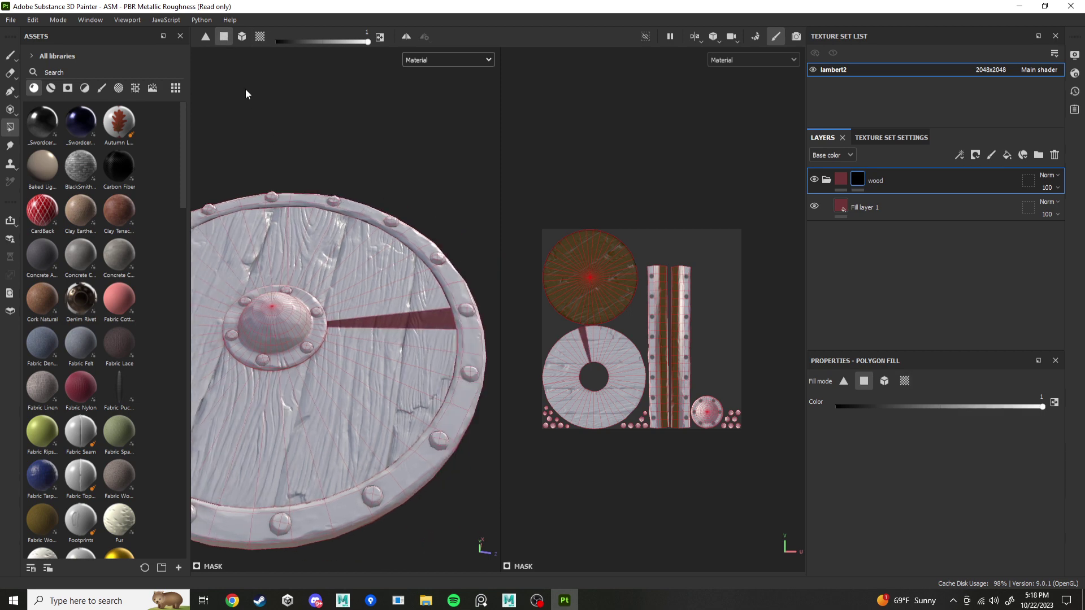
pyautogui.click(205, 41)
pyautogui.click(427, 335)
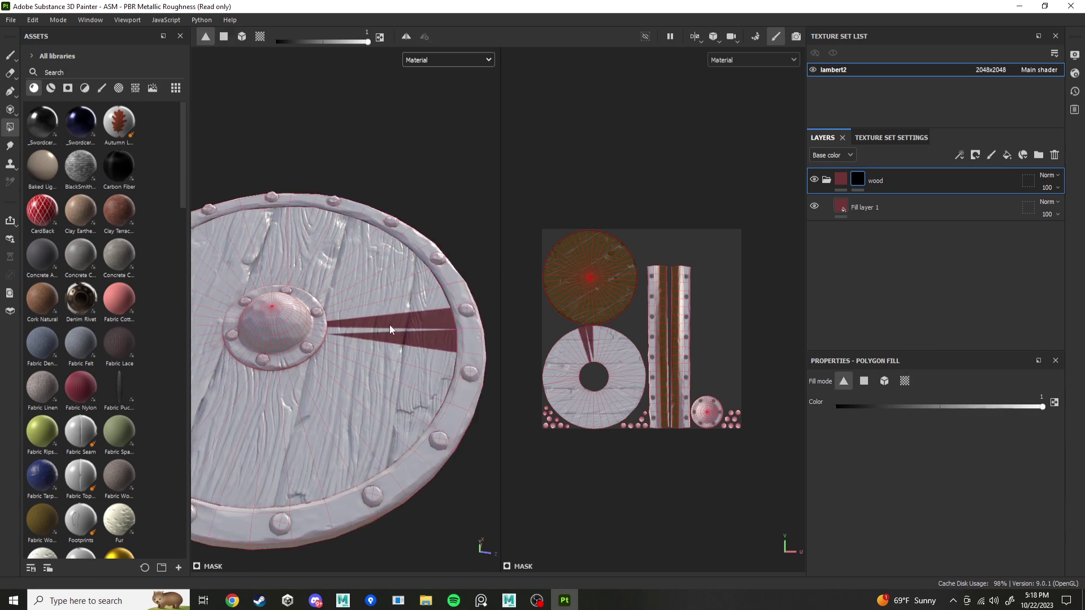
pyautogui.click(365, 336)
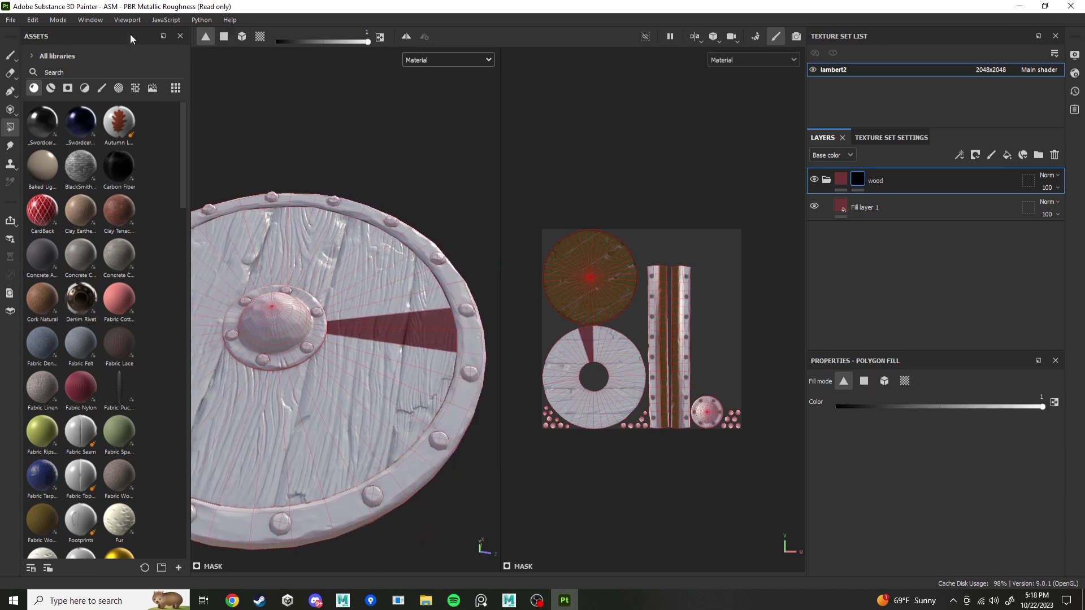
# Try the mesh fill mode on the shield's planks in the wood mask and undo the fill.
pyautogui.click(241, 36)
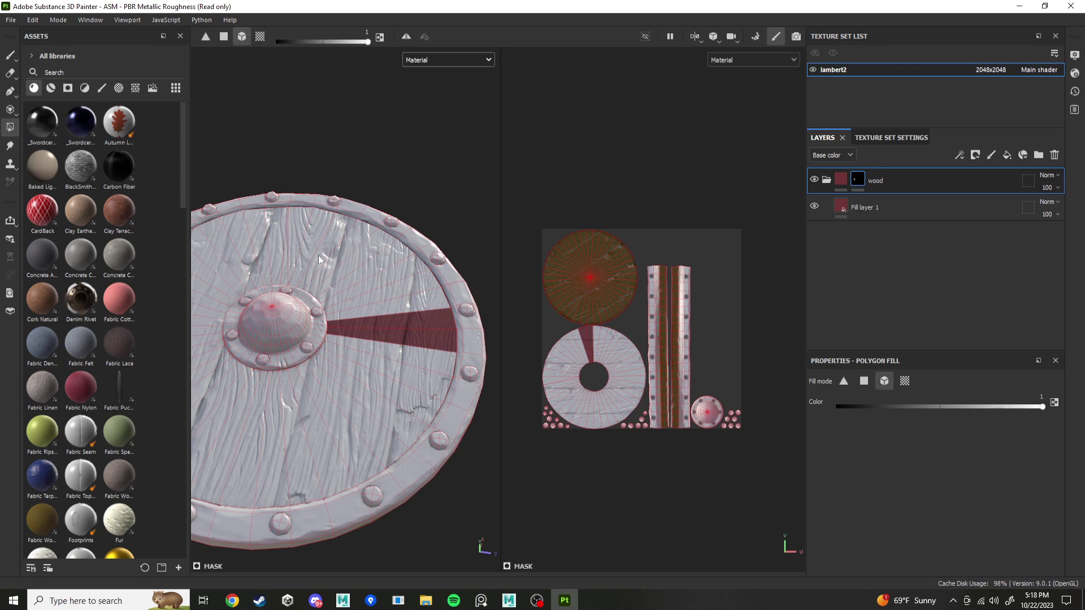
pyautogui.click(319, 256)
pyautogui.moveTo(383, 389)
pyautogui.keyDown('alt'); pyautogui.mouseDown()
pyautogui.moveTo(357, 273)
pyautogui.moveTo(387, 401)
pyautogui.mouseUp(); pyautogui.keyUp('alt')
pyautogui.hotkey('ctrl', 'z')
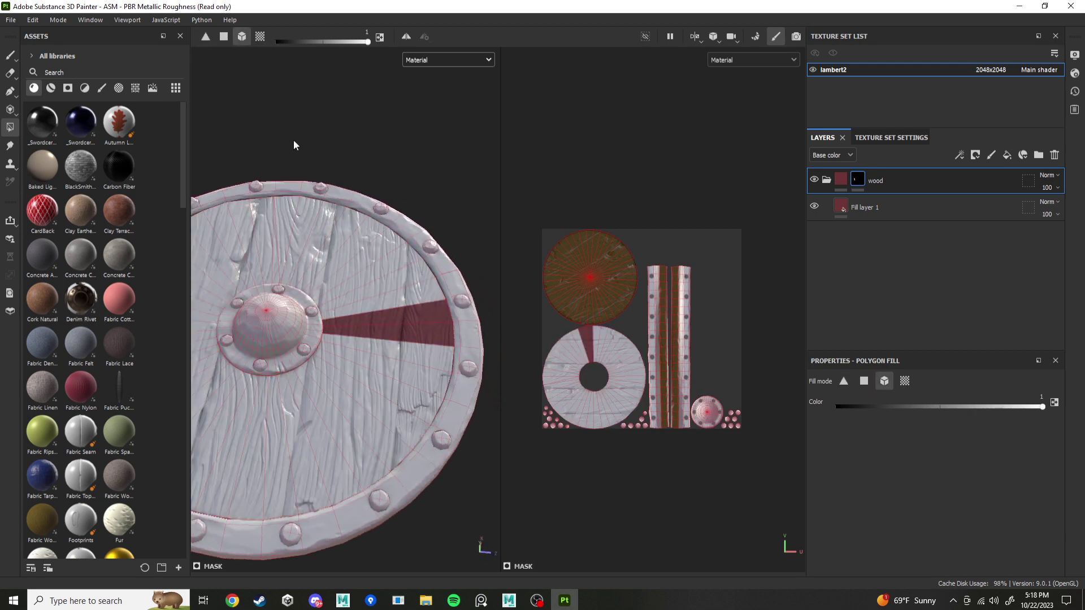
# Fill the whole UV chunks of the shield's front and back wooden faces in the wood folder's mask.
pyautogui.click(260, 37)
pyautogui.click(386, 375)
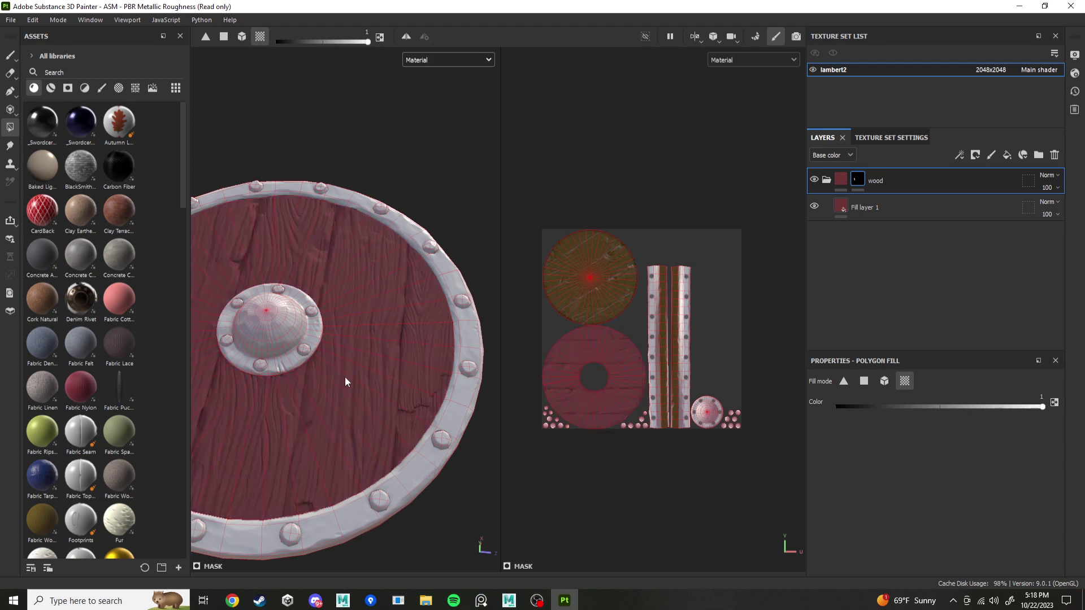
pyautogui.keyDown('alt'); pyautogui.moveTo(346, 381); pyautogui.dragTo(411, 289); pyautogui.keyUp('alt')
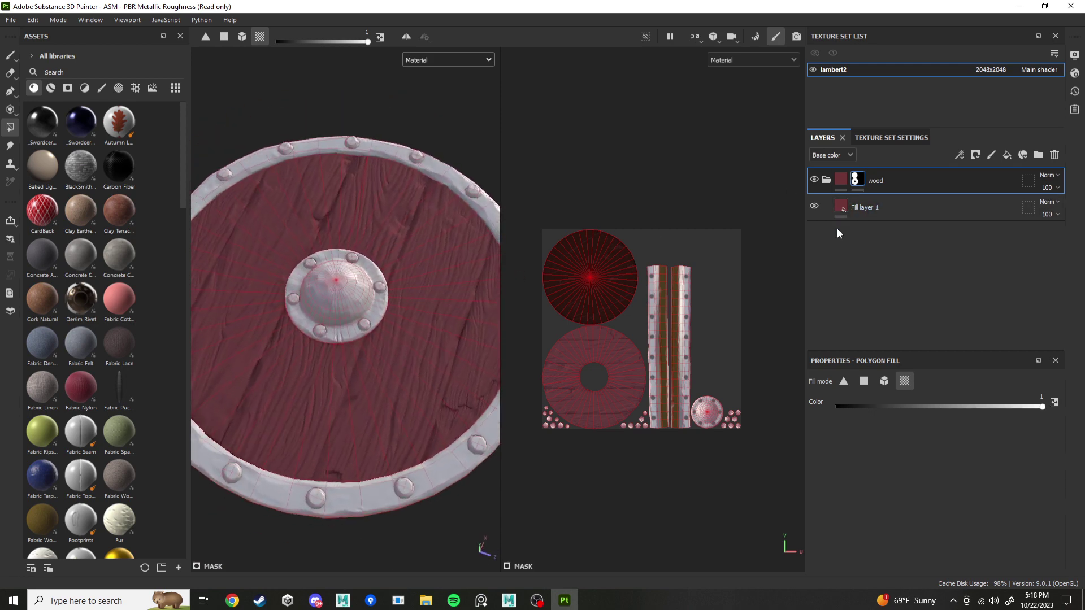
# Add a new fill layer above the red one in the wood folder and toggle its visibility to compare.
pyautogui.click(876, 208)
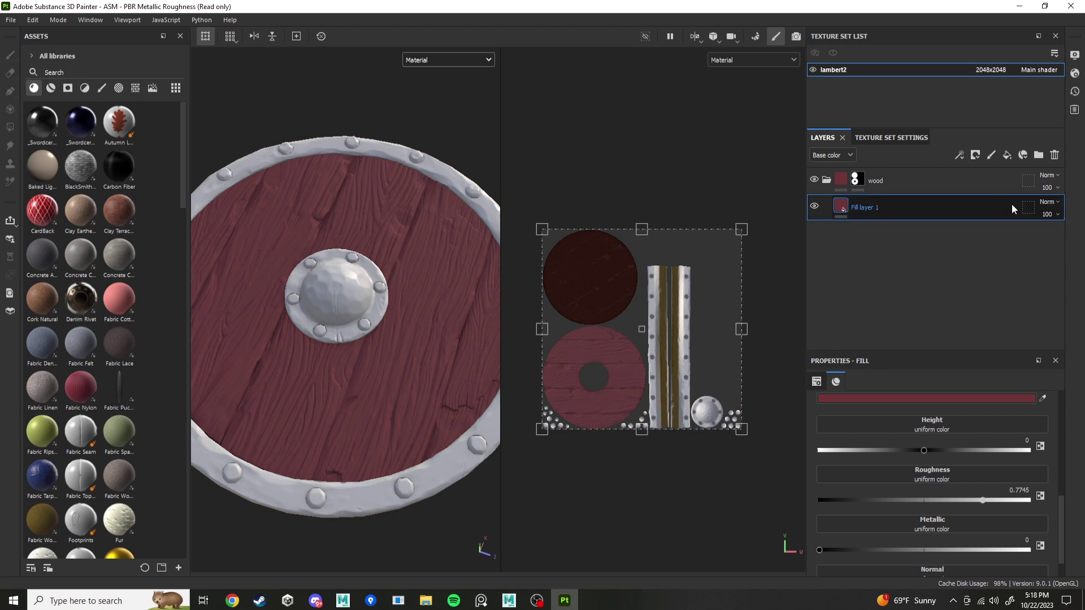
pyautogui.click(1007, 155)
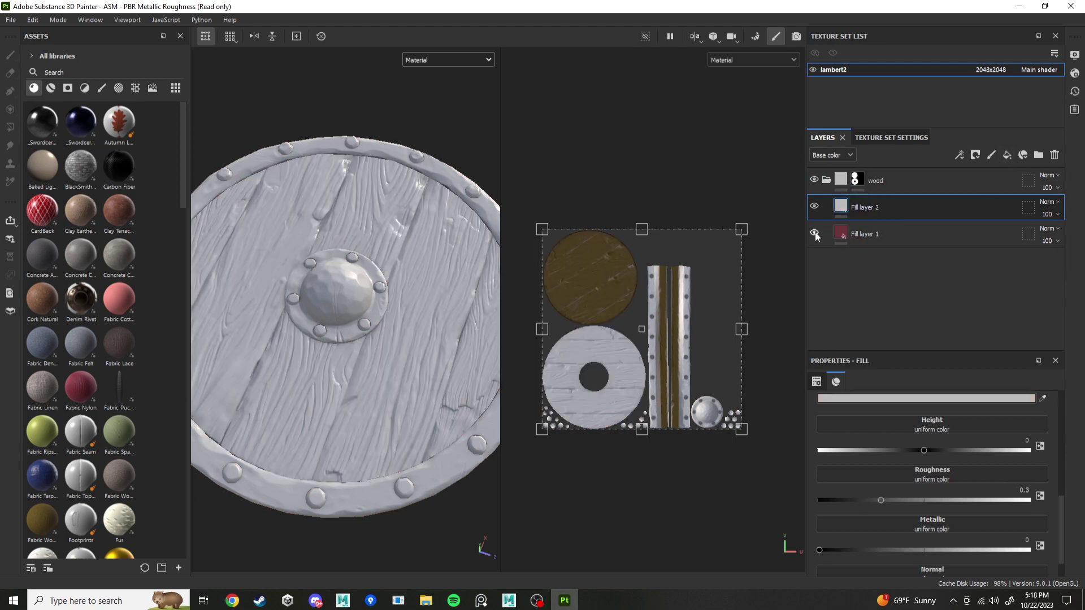
pyautogui.click(815, 206)
pyautogui.click(814, 206)
pyautogui.click(814, 206)
pyautogui.click(814, 206)
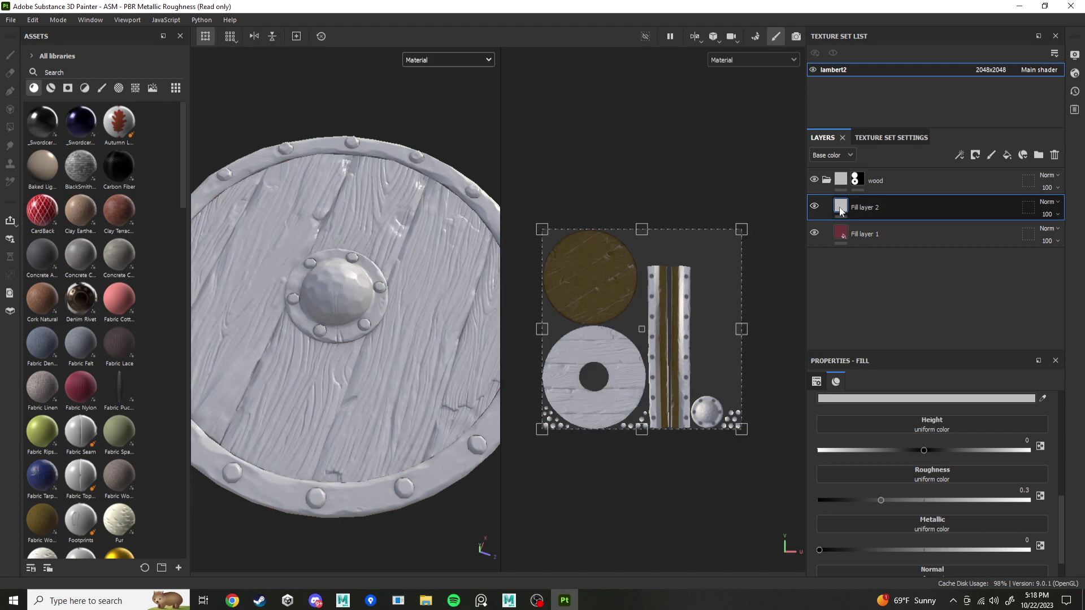
# Add a black mask to the new grey fill layer and apply an Ambient Occlusion generator to it.
pyautogui.rightClick(842, 207)
pyautogui.click(900, 226)
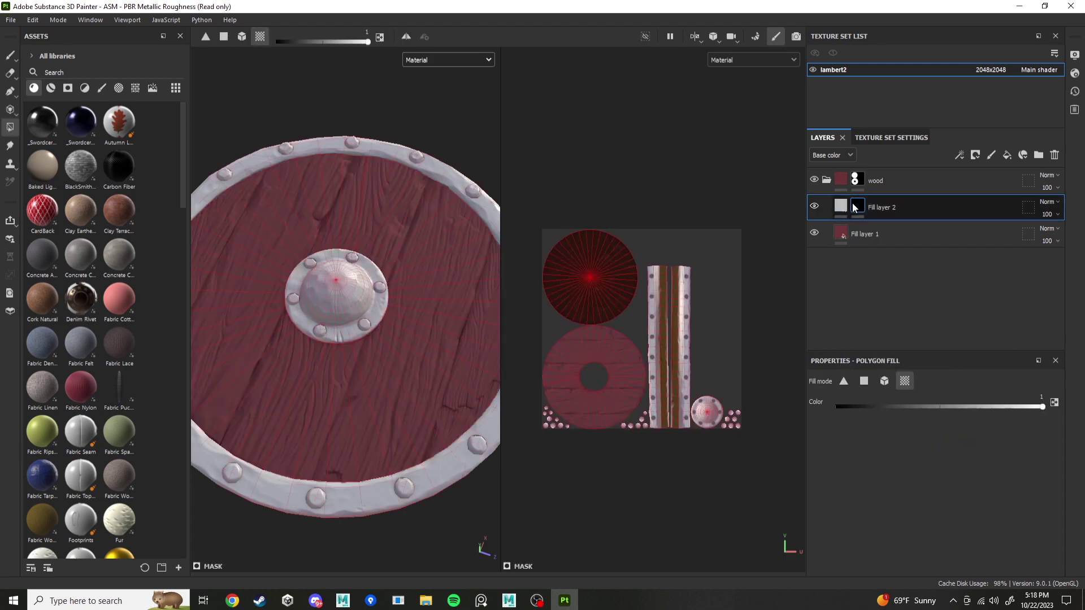
pyautogui.rightClick(855, 206)
pyautogui.click(904, 364)
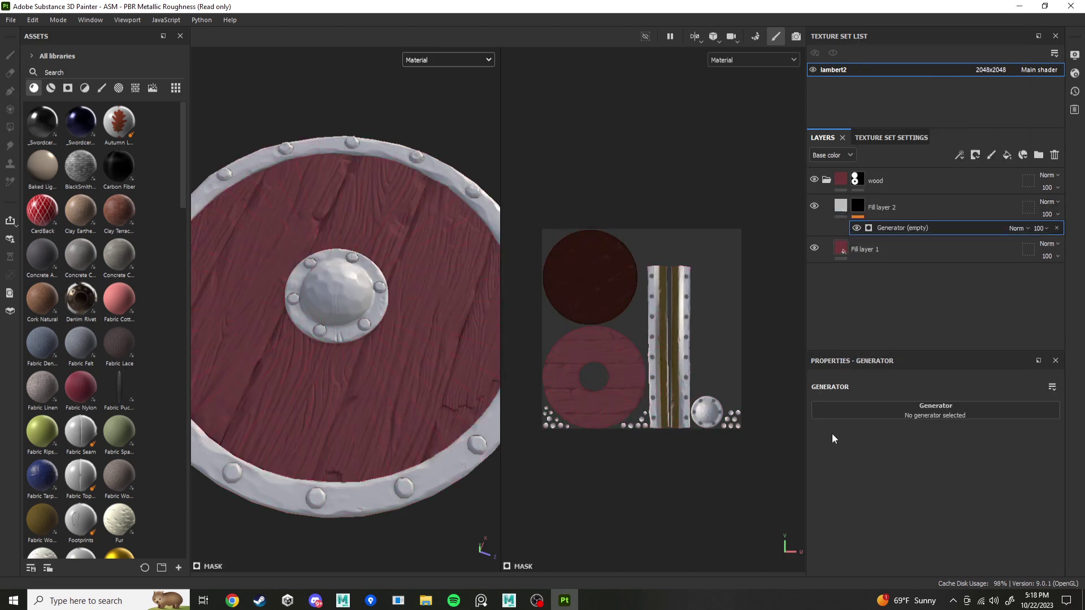
pyautogui.click(935, 411)
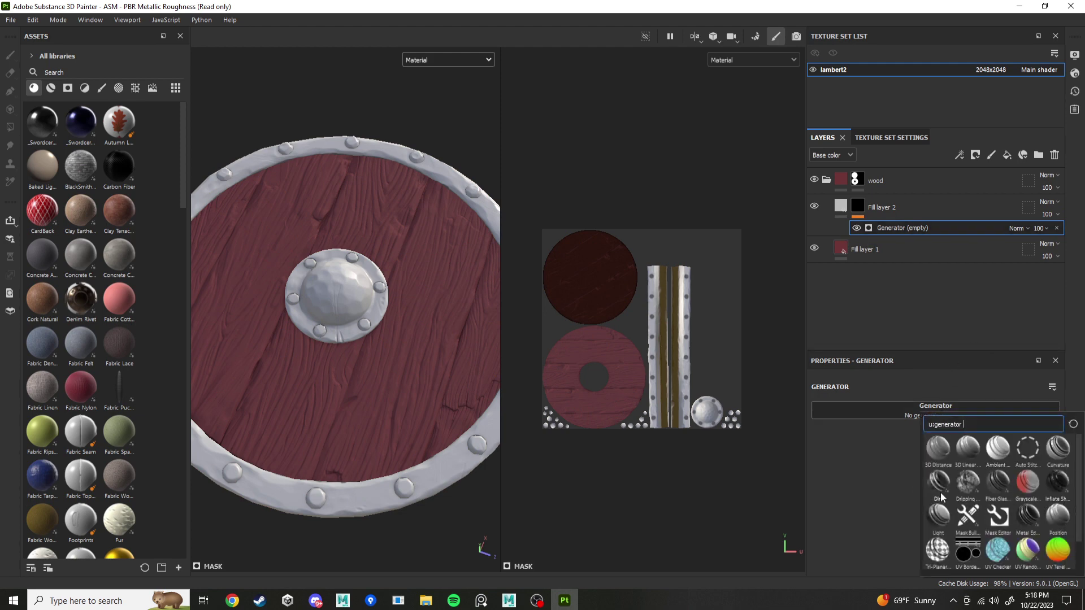
pyautogui.moveTo(1022, 495)
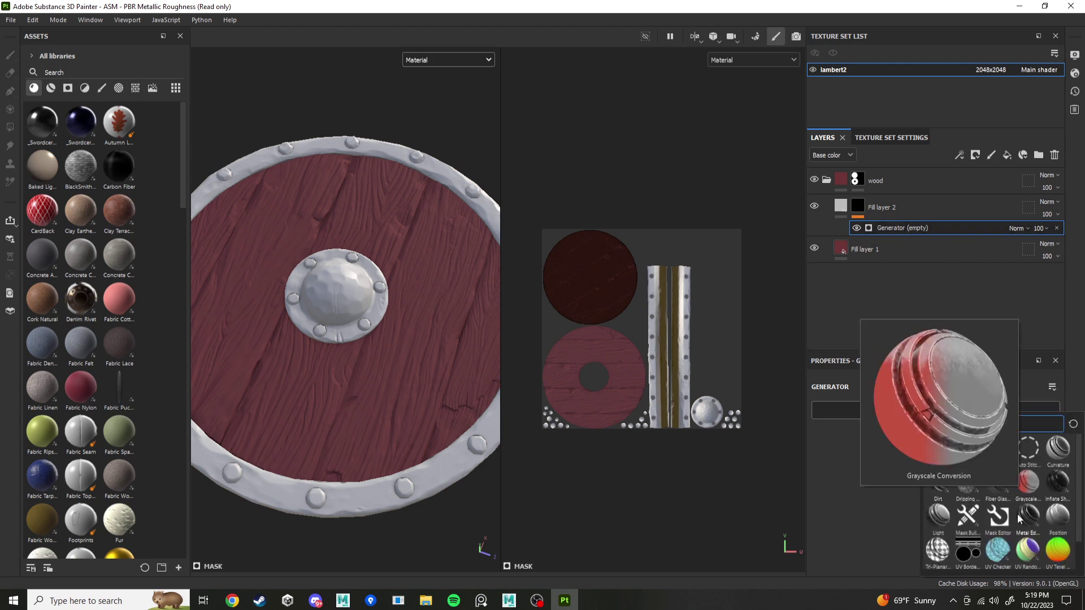
pyautogui.moveTo(1000, 452)
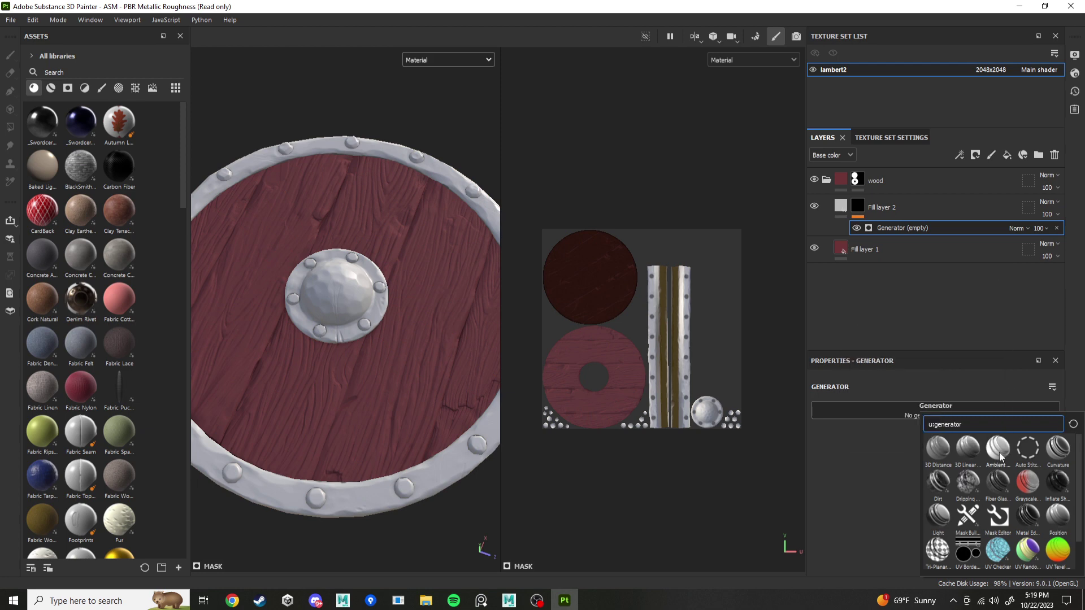
pyautogui.click(999, 452)
# Add a second generator above Ambient Occlusion, browse the available generators, and remove the empty generator.
pyautogui.rightClick(890, 224)
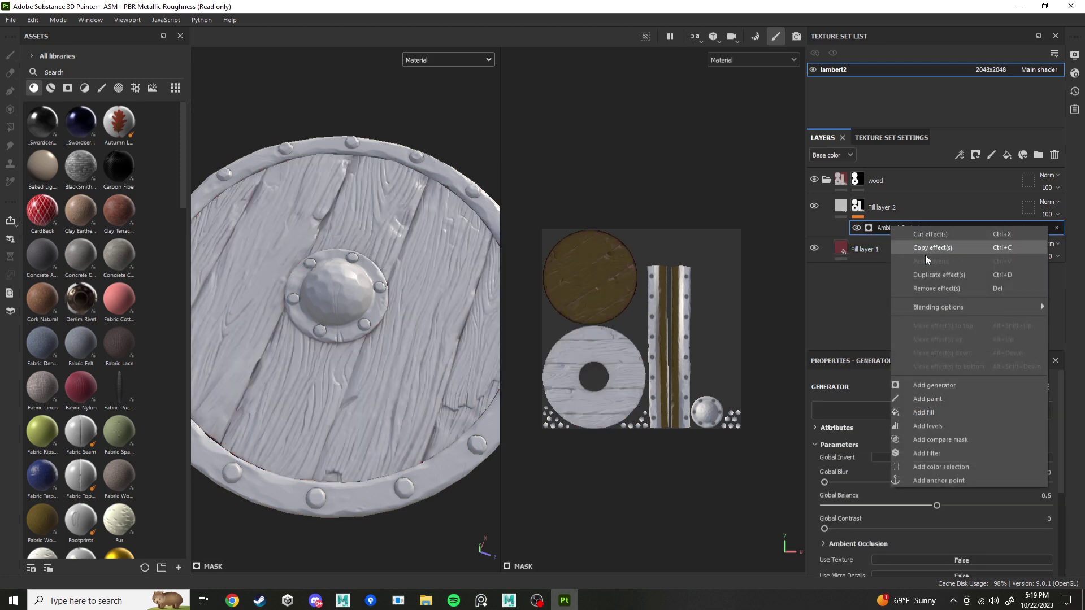
pyautogui.click(920, 385)
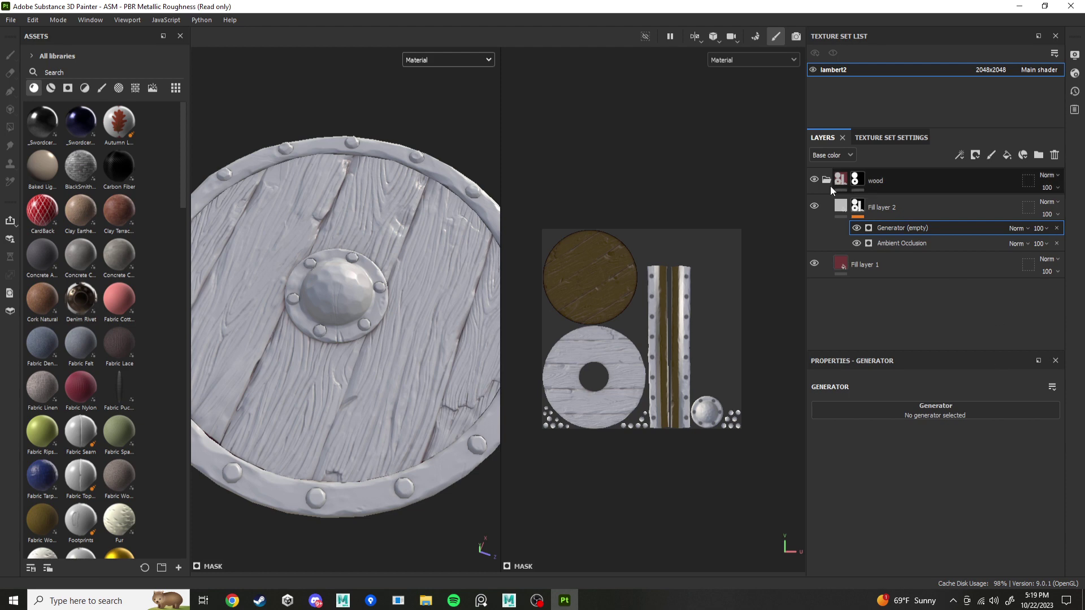
pyautogui.click(926, 413)
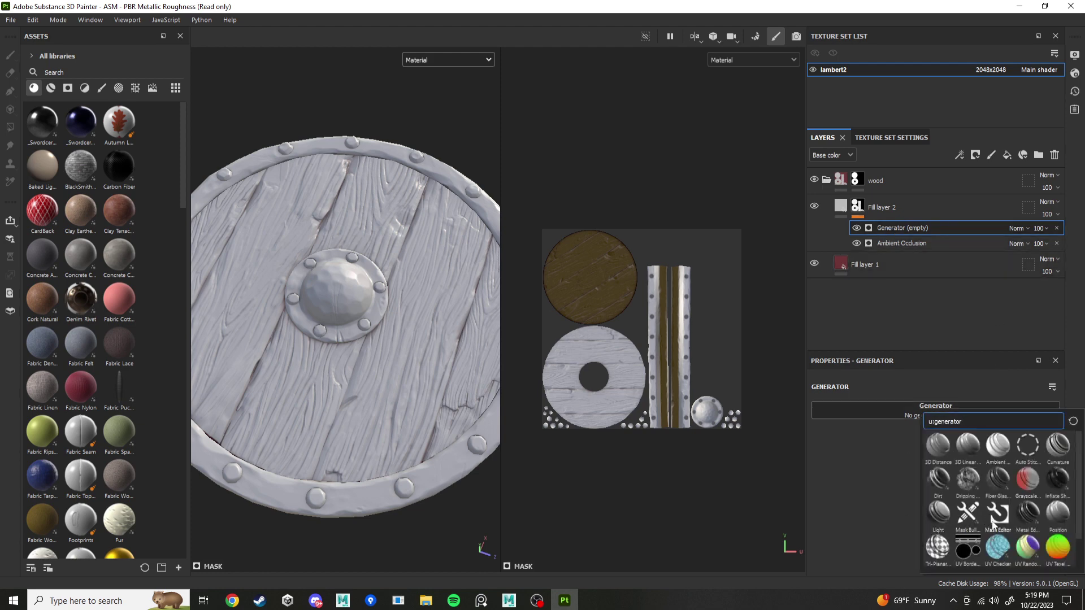
pyautogui.moveTo(992, 524)
pyautogui.moveTo(1073, 445)
pyautogui.click(1057, 228)
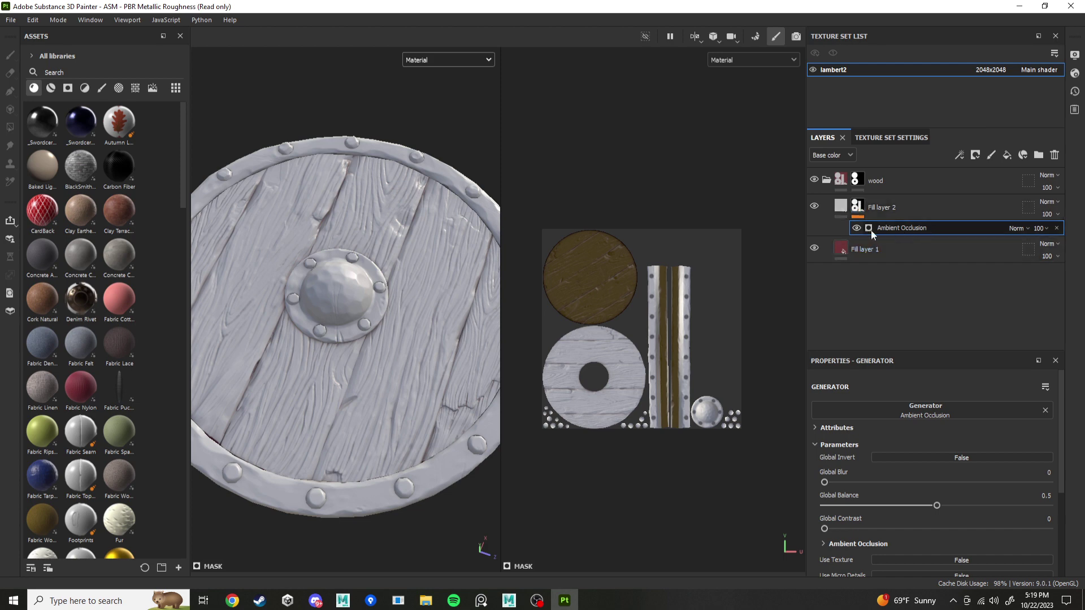
# Show the Mask channel in the viewport and select the grey fill layer's mask to inspect it.
pyautogui.click(841, 206)
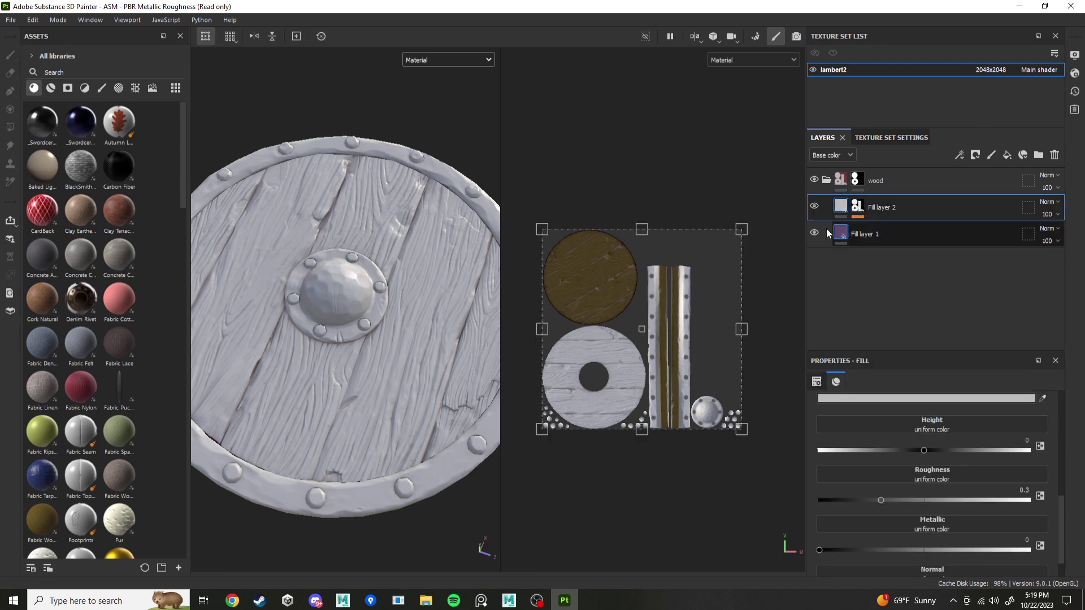
pyautogui.keyDown('alt'); pyautogui.moveTo(262, 342); pyautogui.dragTo(421, 319); pyautogui.keyUp('alt')
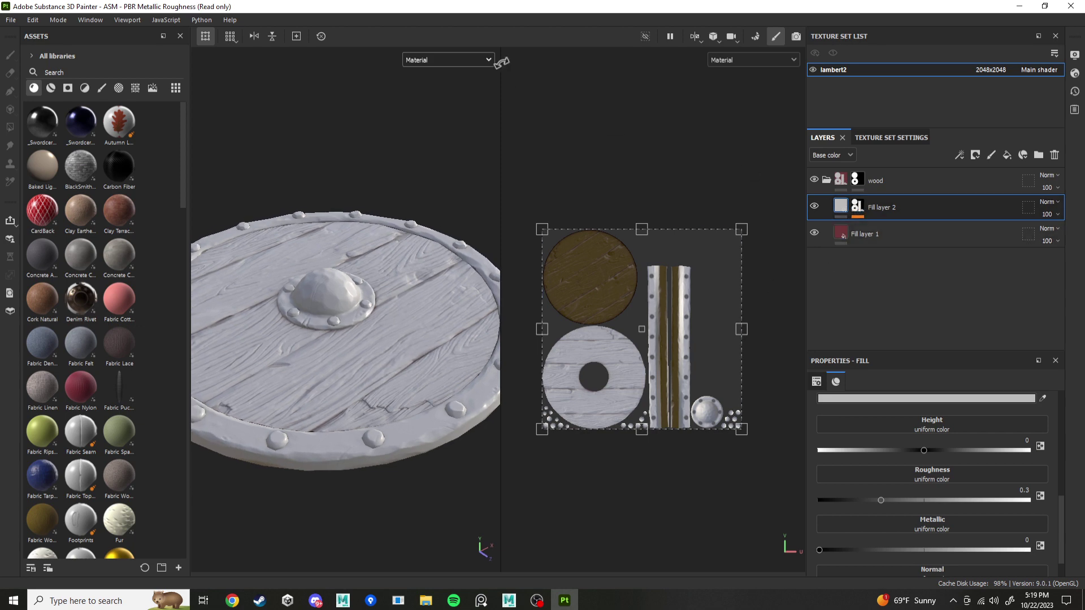
pyautogui.click(448, 60)
pyautogui.click(423, 173)
pyautogui.click(856, 206)
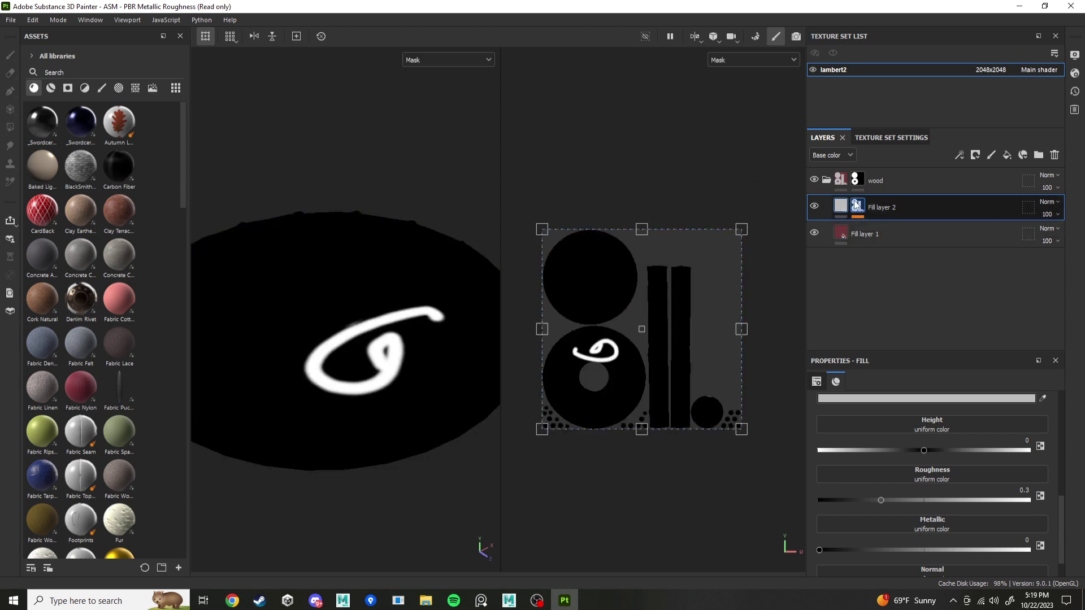
# Return the viewport to the Material view and set the Ambient Occlusion generator's Global Balance to 0.03.
pyautogui.press('4')
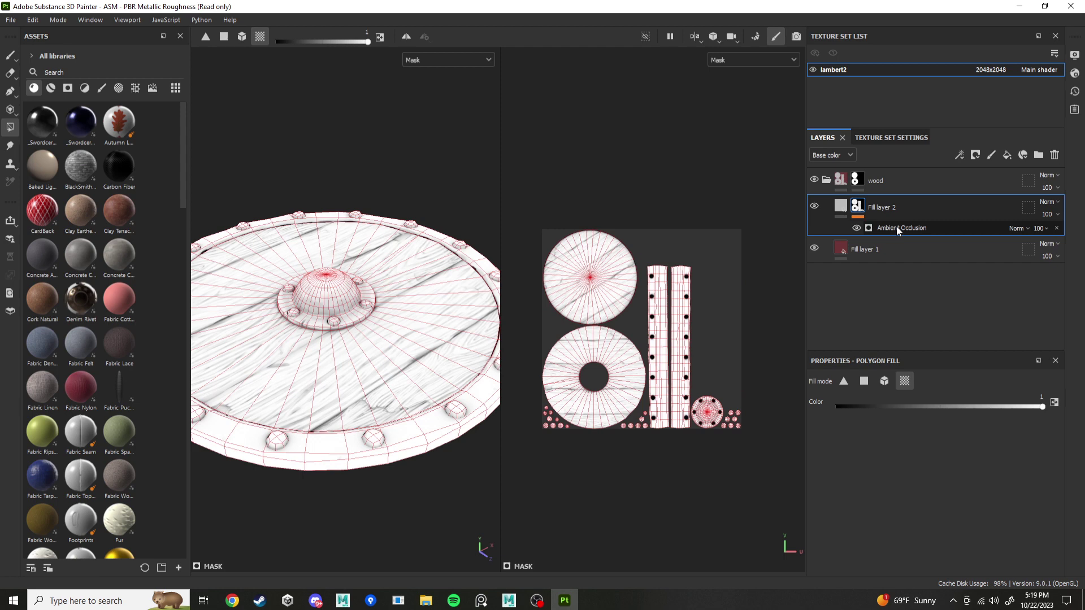
pyautogui.keyDown('alt'); pyautogui.moveTo(493, 191); pyautogui.dragTo(447, 127); pyautogui.keyUp('alt')
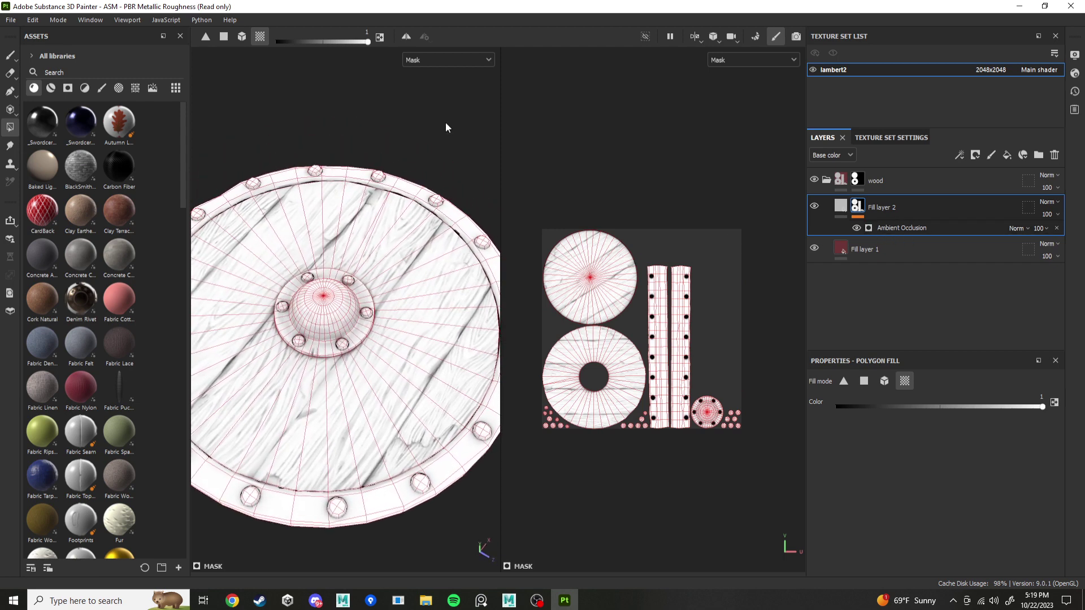
pyautogui.click(436, 85)
pyautogui.keyDown('alt'); pyautogui.moveTo(446, 214); pyautogui.dragTo(477, 240); pyautogui.keyUp('alt')
pyautogui.click(894, 226)
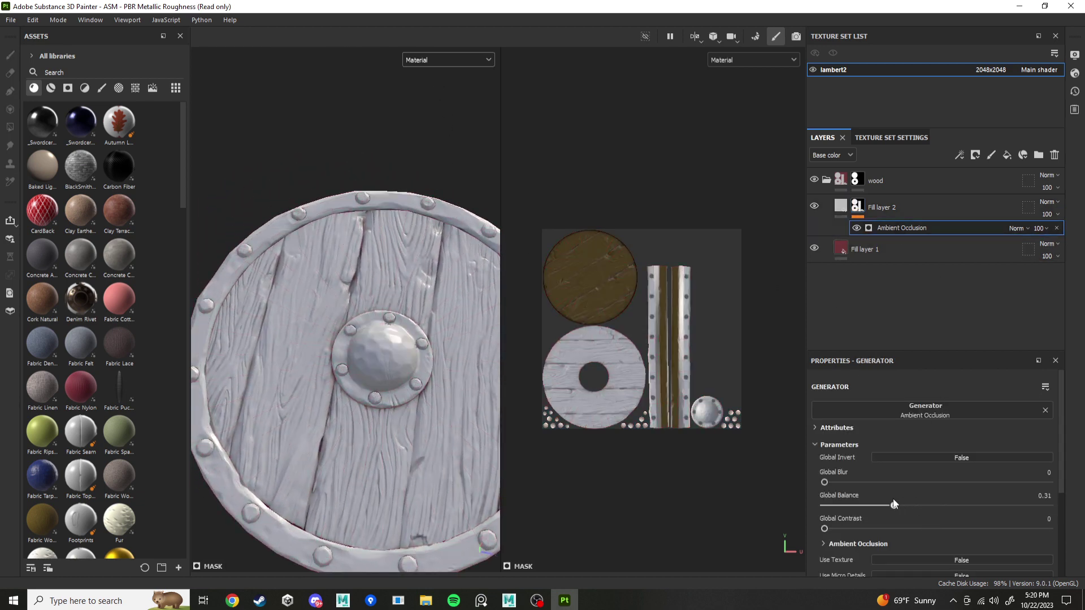
pyautogui.moveTo(893, 504); pyautogui.dragTo(830, 484)
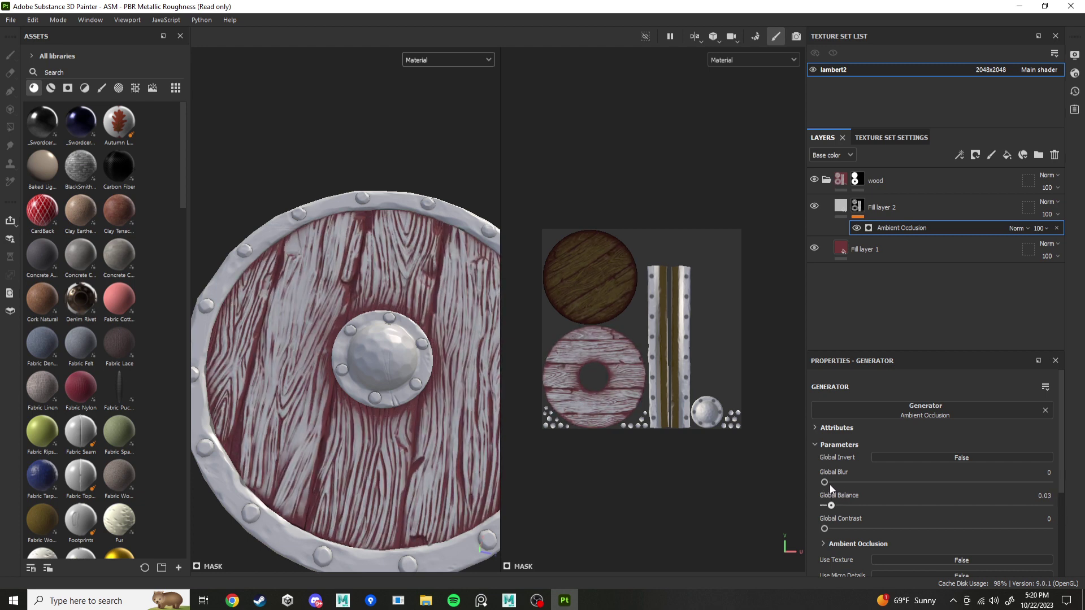
pyautogui.keyDown('alt'); pyautogui.moveTo(230, 308); pyautogui.dragTo(297, 53); pyautogui.keyUp('alt')
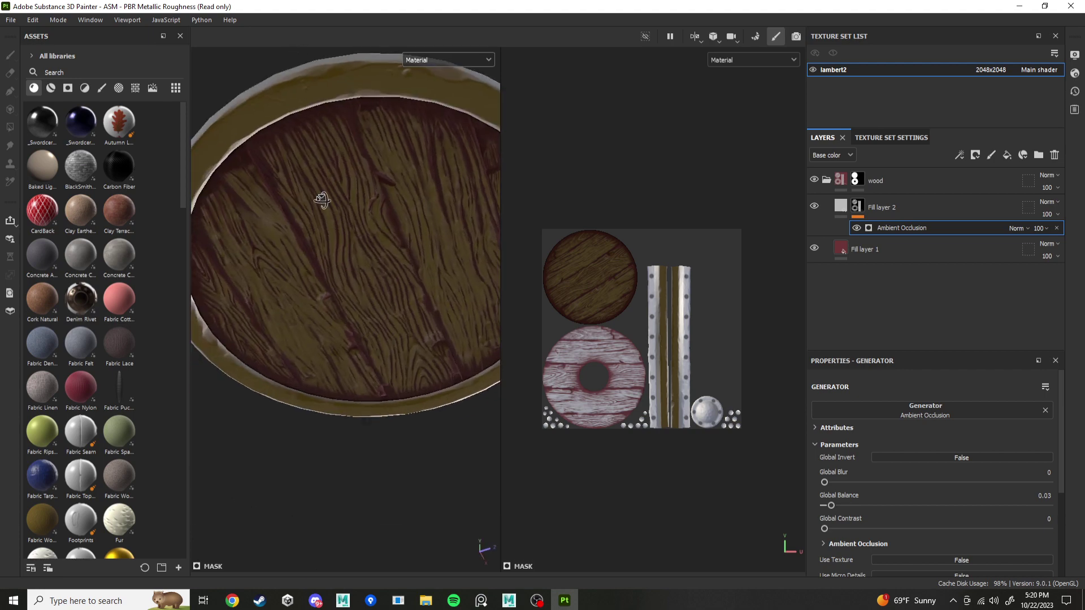
pyautogui.moveTo(323, 200)
pyautogui.keyDown('alt'); pyautogui.mouseDown()
pyautogui.moveTo(361, 97)
pyautogui.moveTo(347, 361)
pyautogui.moveTo(332, 150)
pyautogui.moveTo(327, 398)
pyautogui.moveTo(362, 226)
pyautogui.mouseUp(); pyautogui.keyUp('alt')
# Set the display's Environment Alignment to Camera, frame the shield, and close the display settings.
pyautogui.click(1074, 55)
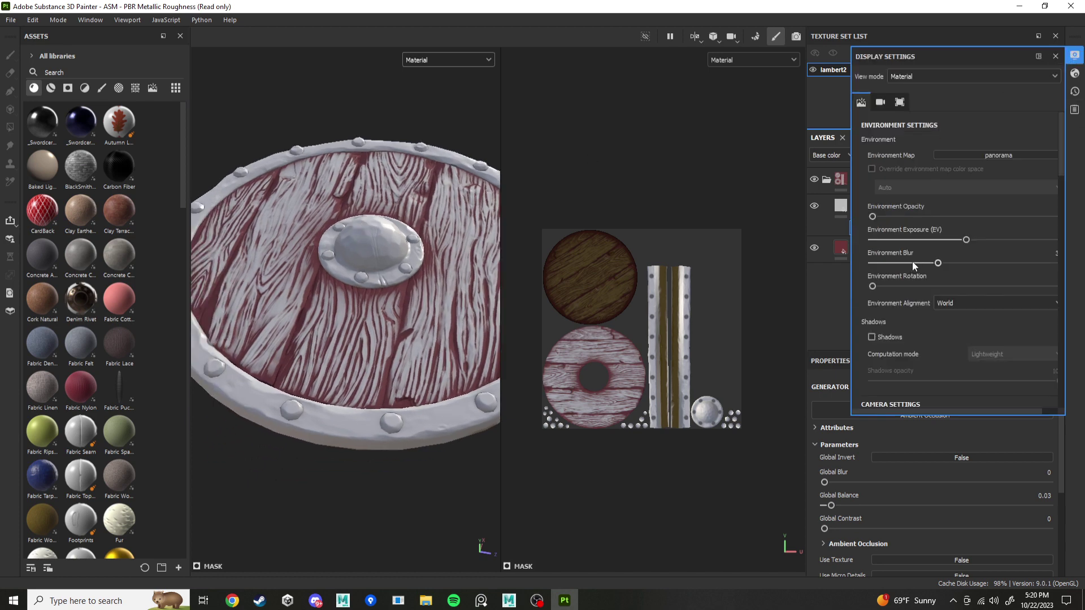
pyautogui.click(933, 302)
pyautogui.click(960, 329)
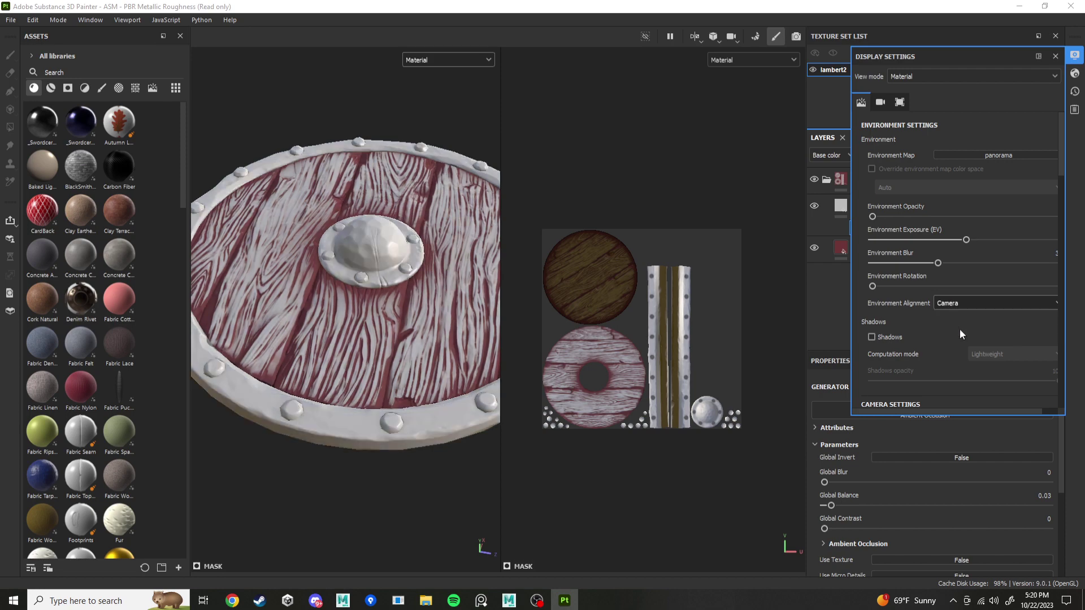
pyautogui.keyDown('alt'); pyautogui.moveTo(425, 368); pyautogui.dragTo(389, 219); pyautogui.keyUp('alt')
pyautogui.press('f')
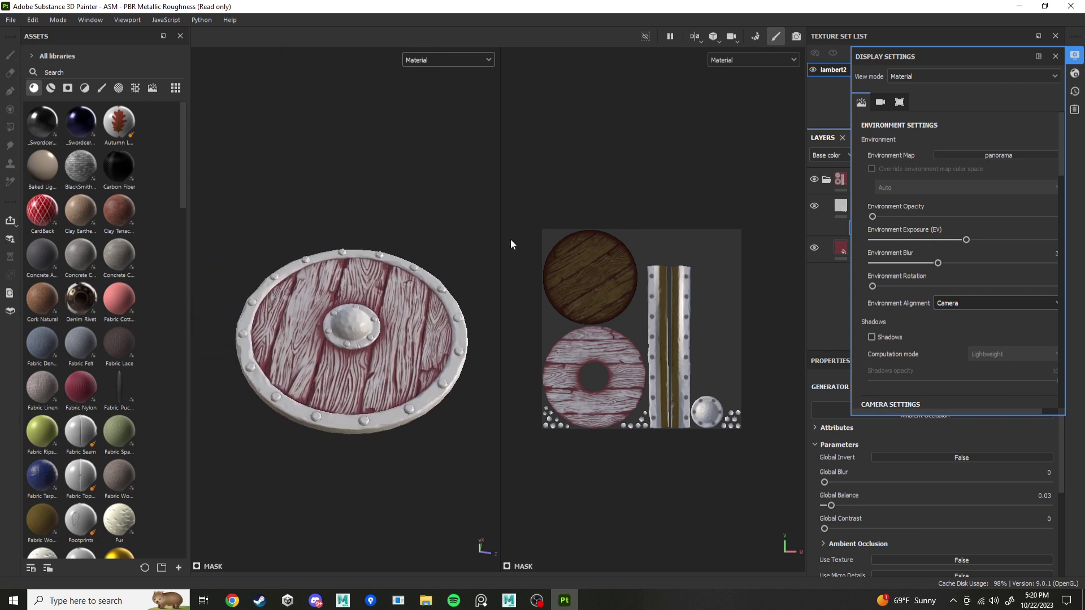
pyautogui.click(1058, 55)
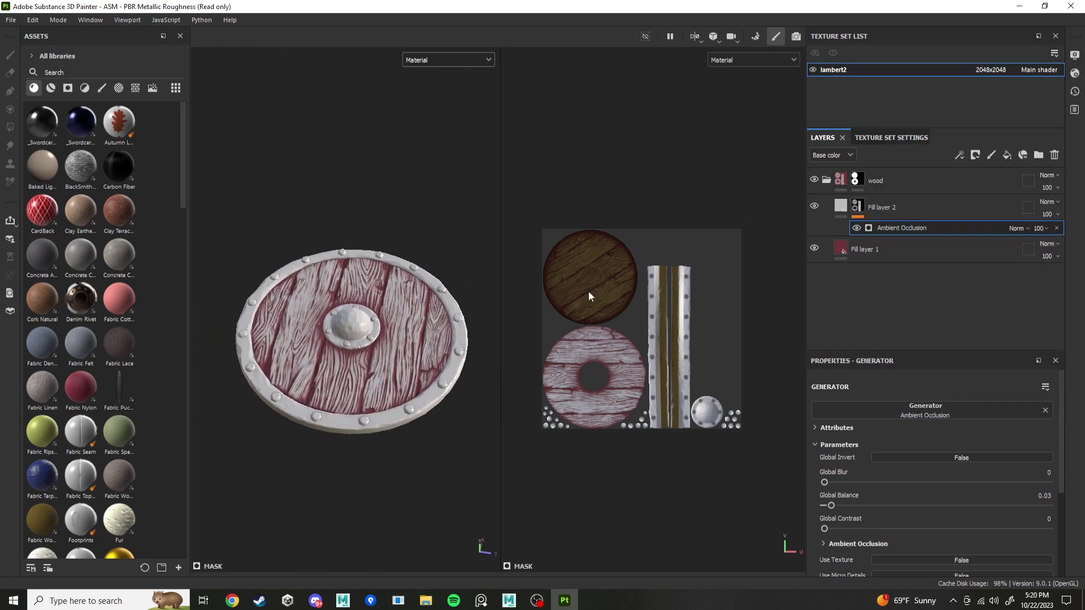
# Examine the occlusion-masked grey and red wood on the shield's front from several angles and close up.
pyautogui.keyDown('alt'); pyautogui.moveTo(446, 339); pyautogui.dragTo(418, 384); pyautogui.keyUp('alt')
pyautogui.keyDown('alt'); pyautogui.moveTo(407, 383); pyautogui.dragTo(426, 315, button='middle'); pyautogui.keyUp('alt')
pyautogui.scroll(2, 426, 315)
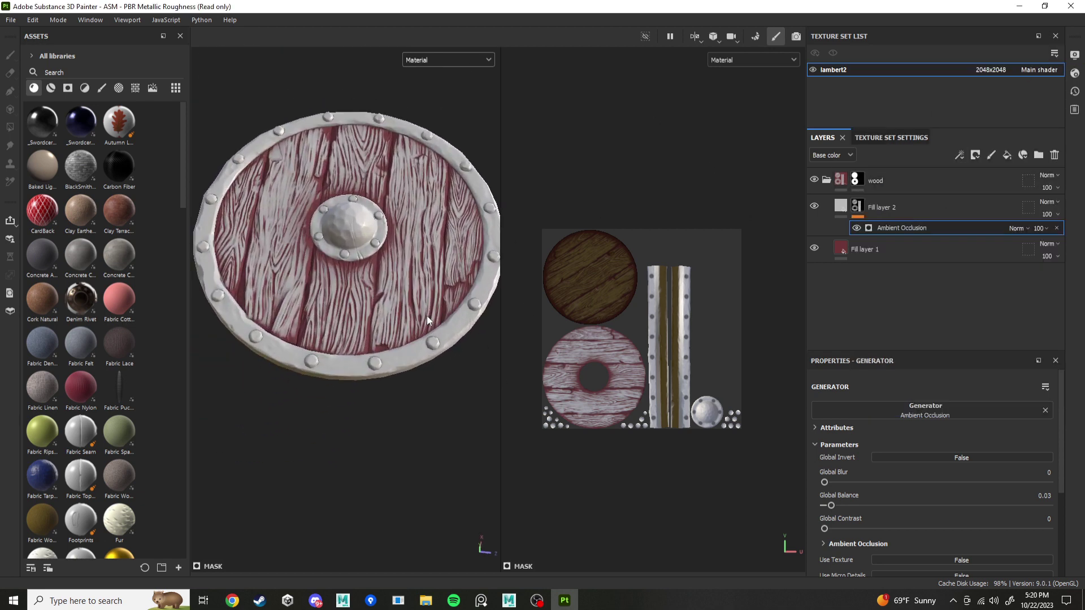
pyautogui.keyDown('alt'); pyautogui.moveTo(398, 276); pyautogui.dragTo(364, 253); pyautogui.keyUp('alt')
pyautogui.keyDown('alt'); pyautogui.moveTo(372, 285); pyautogui.dragTo(360, 337, button='middle'); pyautogui.keyUp('alt')
pyautogui.moveTo(360, 336)
pyautogui.keyDown('alt'); pyautogui.mouseDown()
pyautogui.moveTo(382, 164)
pyautogui.moveTo(386, 343)
pyautogui.moveTo(375, 339)
pyautogui.mouseUp(); pyautogui.keyUp('alt')
pyautogui.scroll(3, 385, 343)
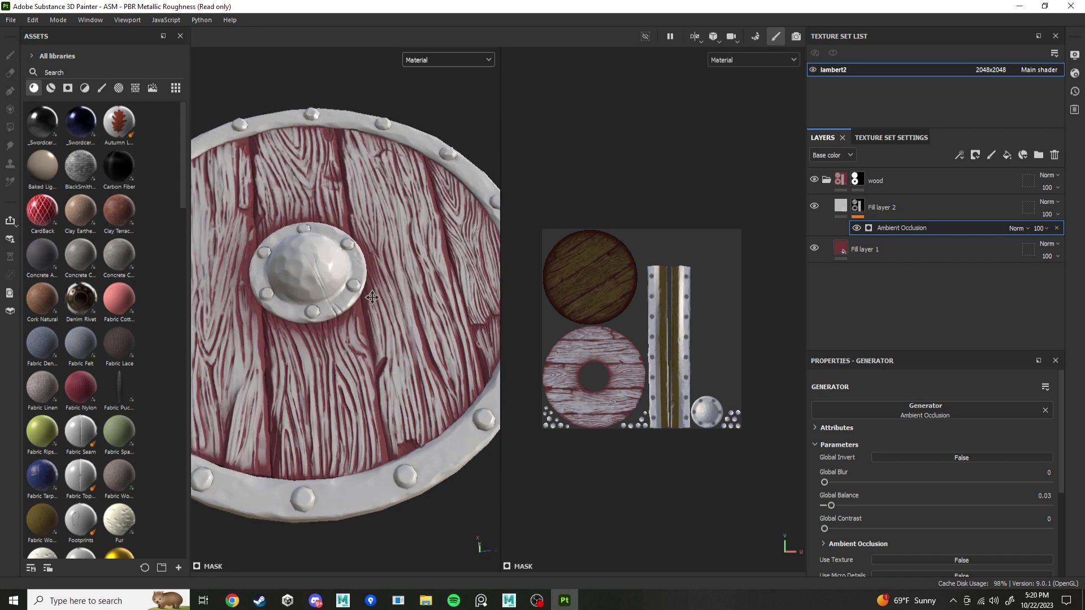
pyautogui.keyDown('alt'); pyautogui.moveTo(373, 297); pyautogui.dragTo(396, 283); pyautogui.keyUp('alt')
# Change the grey fill layer's base color to brown with hex value 77503F.
pyautogui.click(843, 209)
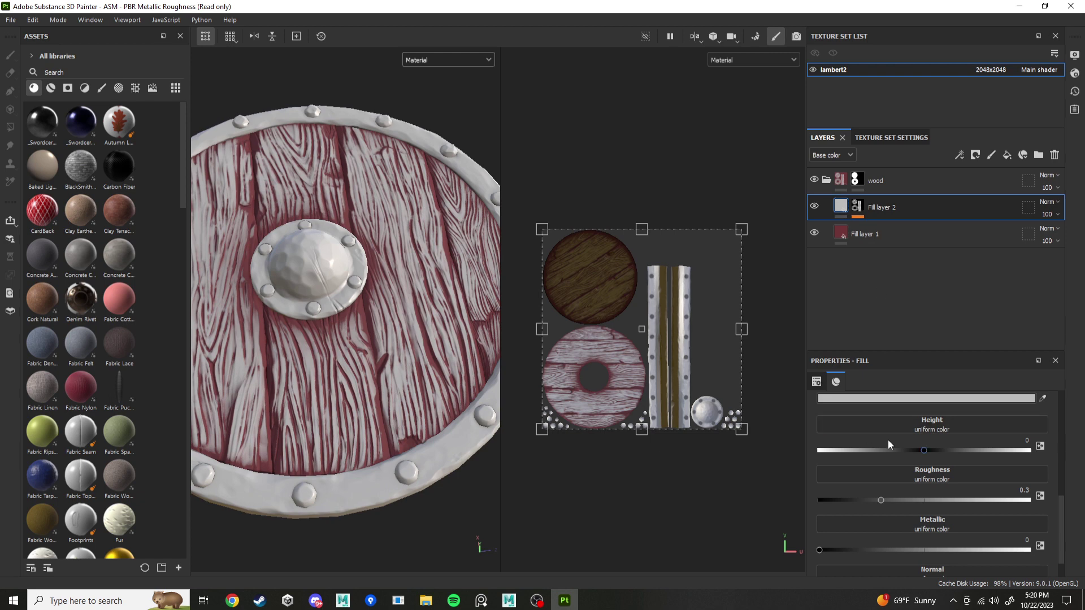
pyautogui.click(912, 400)
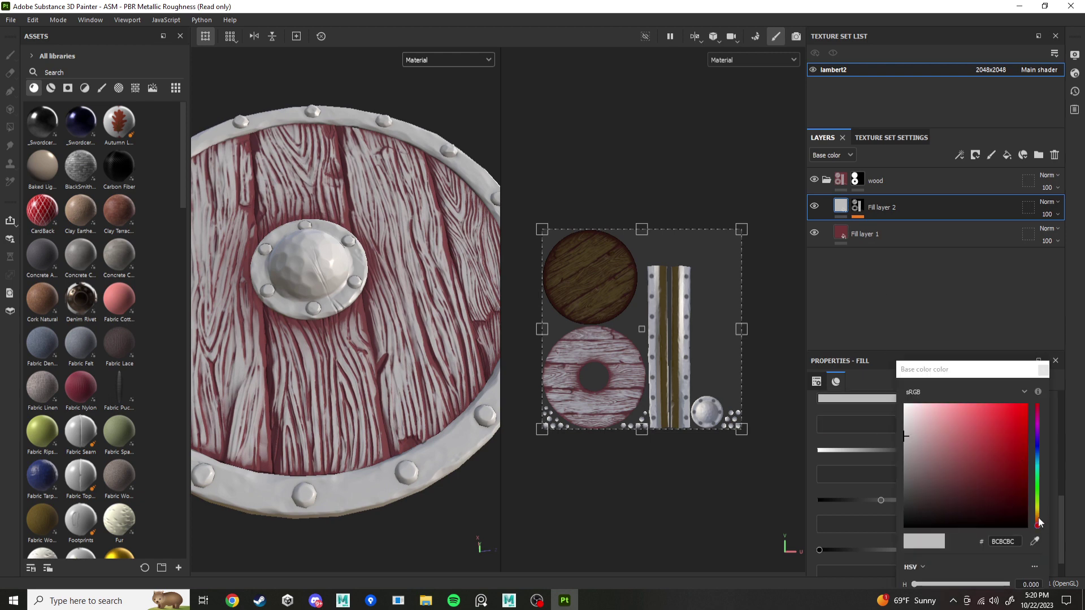
pyautogui.moveTo(1038, 523); pyautogui.dragTo(961, 470)
pyautogui.moveTo(1037, 519); pyautogui.dragTo(1037, 525)
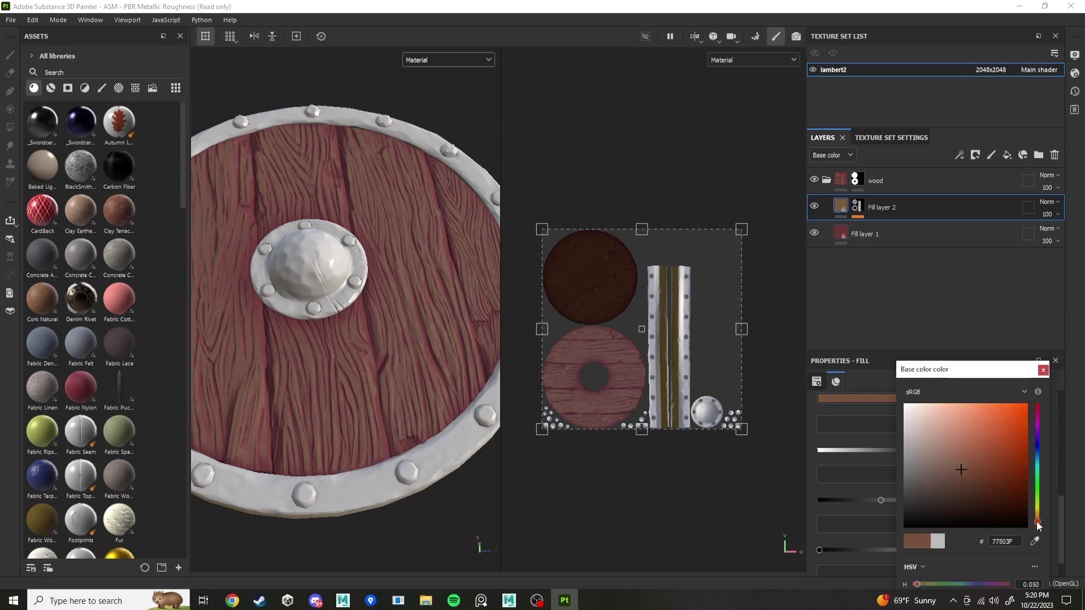
pyautogui.click(1043, 371)
# Set the Ambient Occlusion generator's Global Balance to 0.04 and its Ambient Occlusion Balance to 0.32.
pyautogui.click(858, 207)
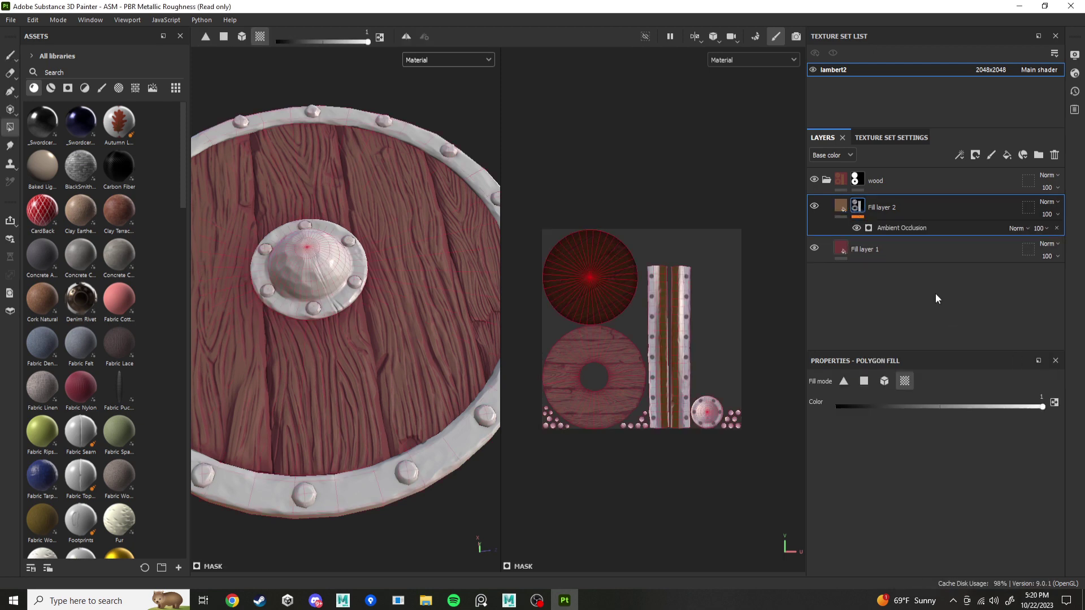
pyautogui.click(903, 227)
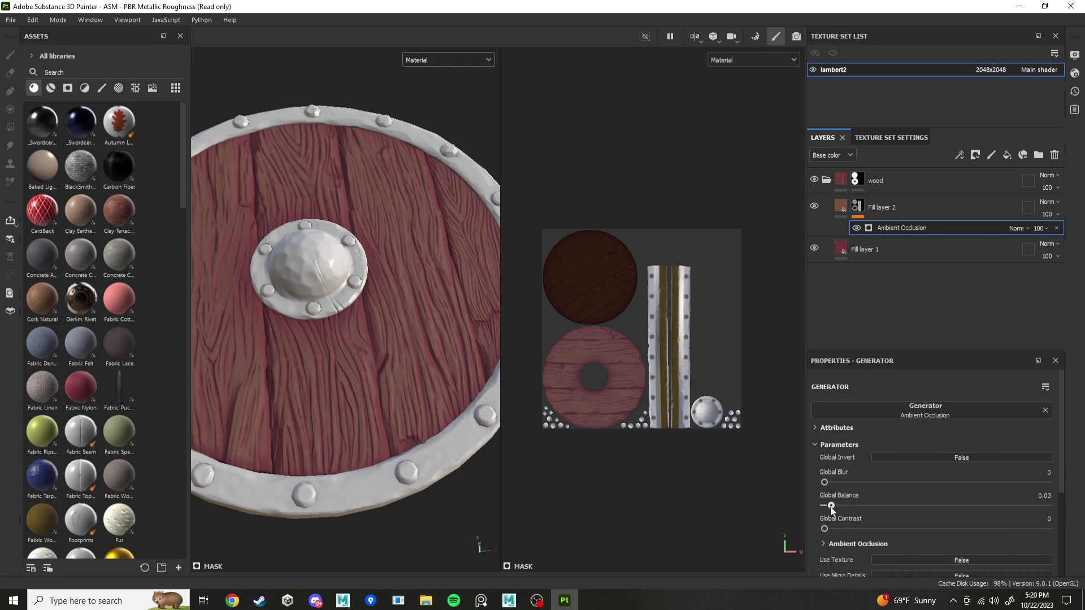
pyautogui.moveTo(831, 510); pyautogui.dragTo(834, 510)
pyautogui.scroll(-3, 838, 500)
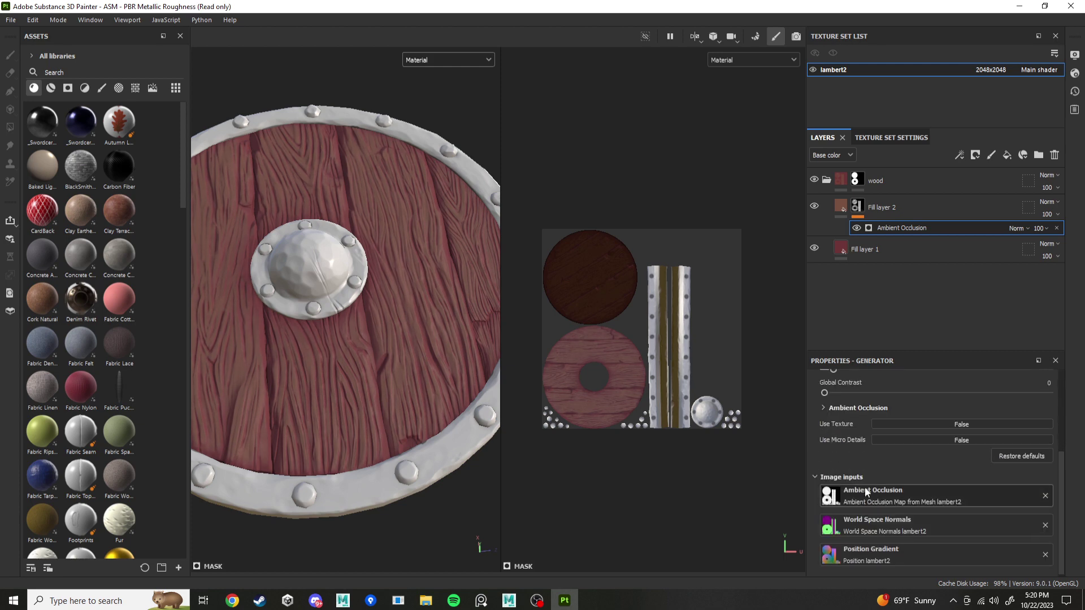
pyautogui.click(825, 438)
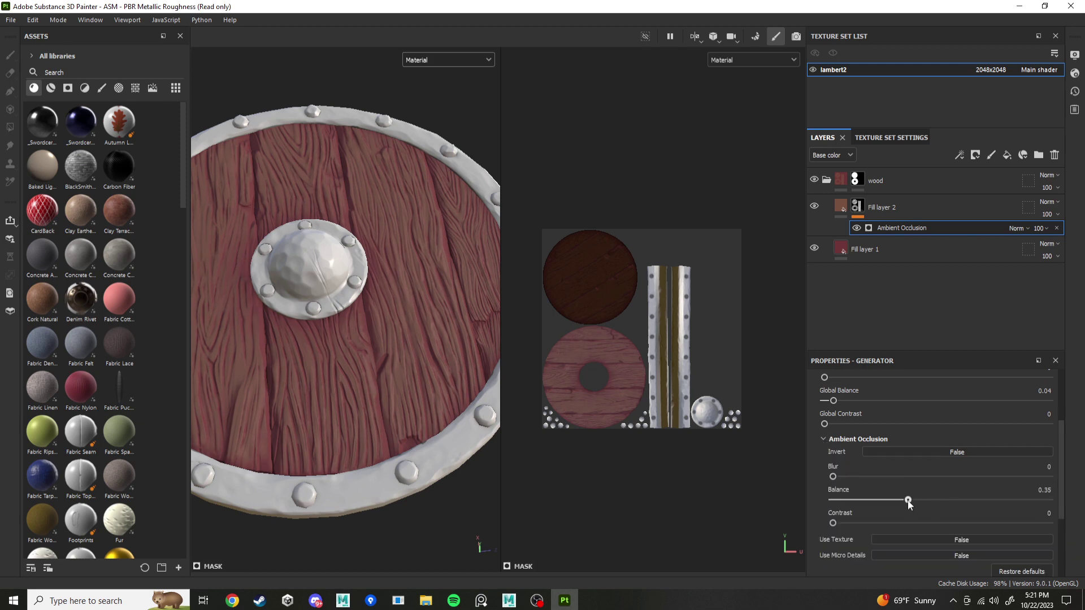
pyautogui.moveTo(908, 500)
pyautogui.mouseDown()
pyautogui.moveTo(876, 500)
pyautogui.moveTo(902, 502)
pyautogui.mouseUp()
# Set the brown fill layer's roughness to 0.5146 and check the shine on the planks.
pyautogui.click(840, 207)
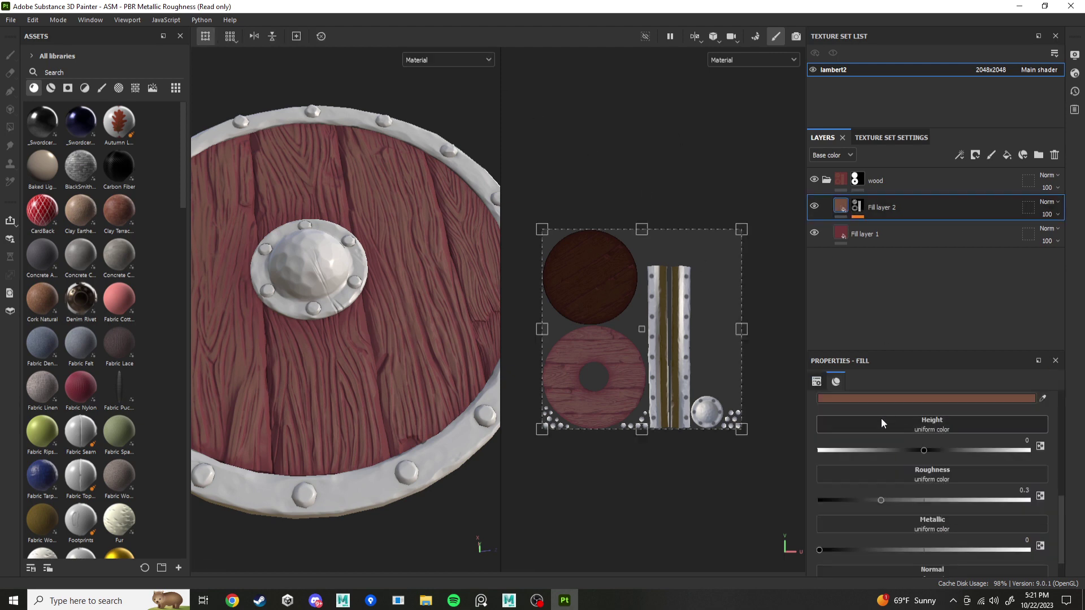
pyautogui.keyDown('alt'); pyautogui.moveTo(430, 328); pyautogui.dragTo(393, 323); pyautogui.keyUp('alt')
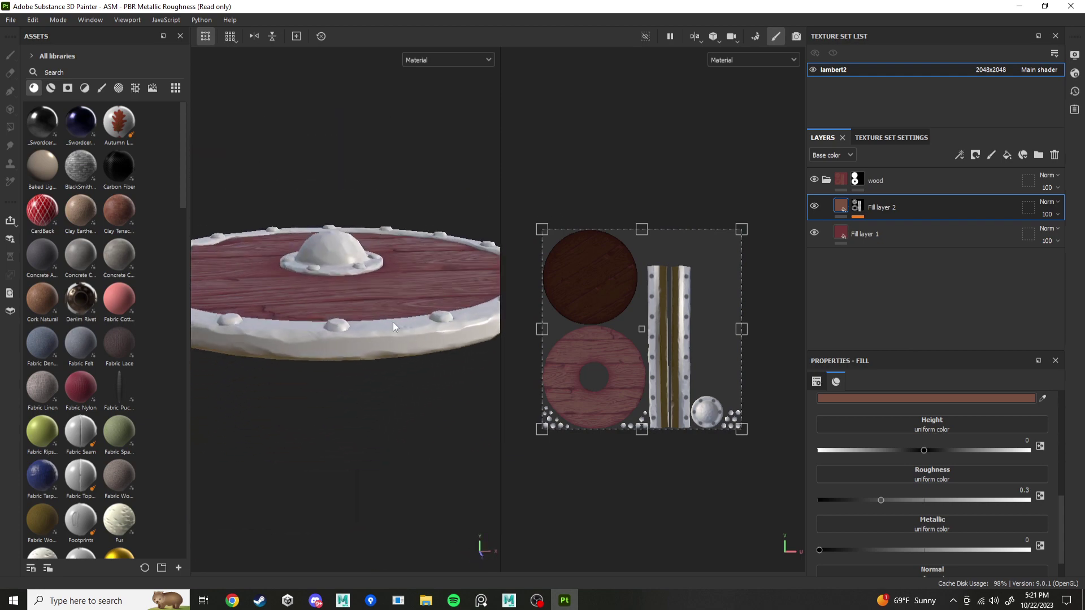
pyautogui.scroll(3, 374, 282)
pyautogui.keyDown('alt'); pyautogui.moveTo(374, 287); pyautogui.dragTo(893, 342); pyautogui.keyUp('alt')
pyautogui.moveTo(880, 500); pyautogui.dragTo(927, 500)
pyautogui.keyDown('alt'); pyautogui.moveTo(452, 356); pyautogui.dragTo(394, 361); pyautogui.keyUp('alt')
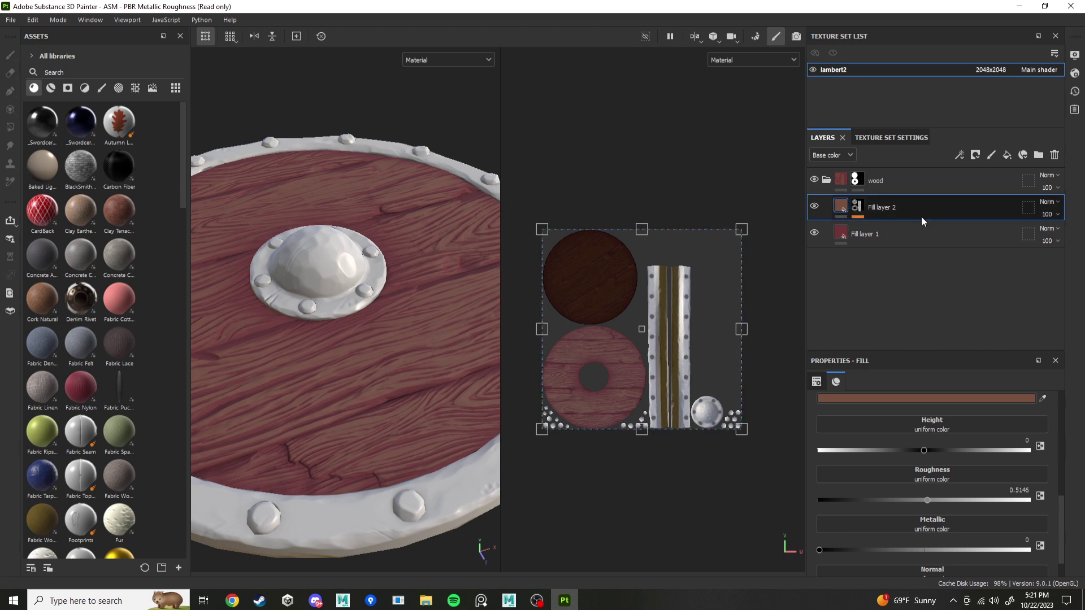
# Add a fill effect above the Ambient Occlusion generator in the brown fill layer's mask.
pyautogui.click(857, 206)
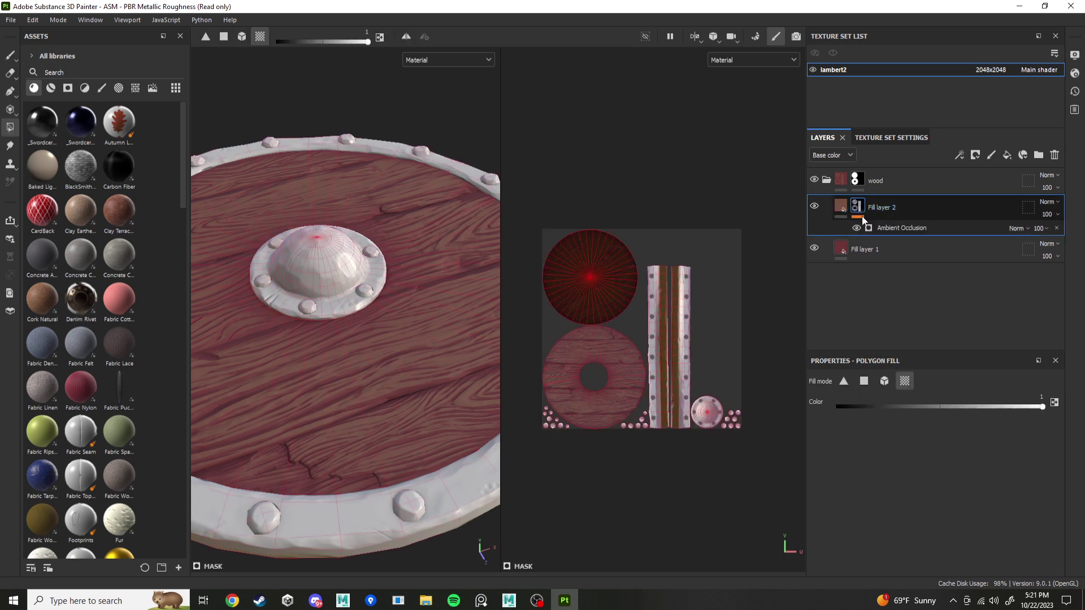
pyautogui.click(898, 229)
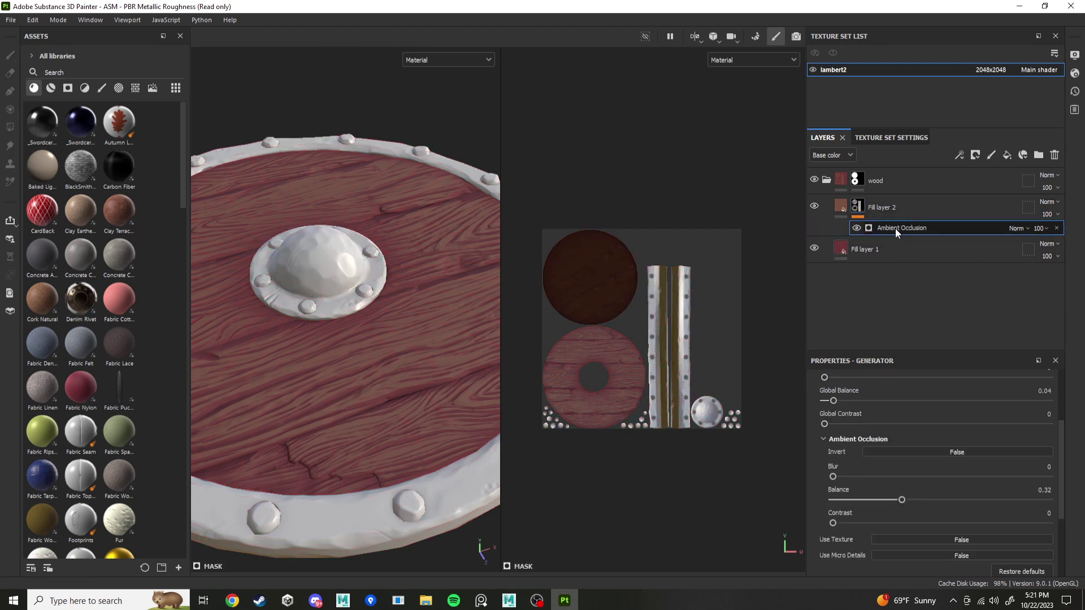
pyautogui.rightClick(886, 225)
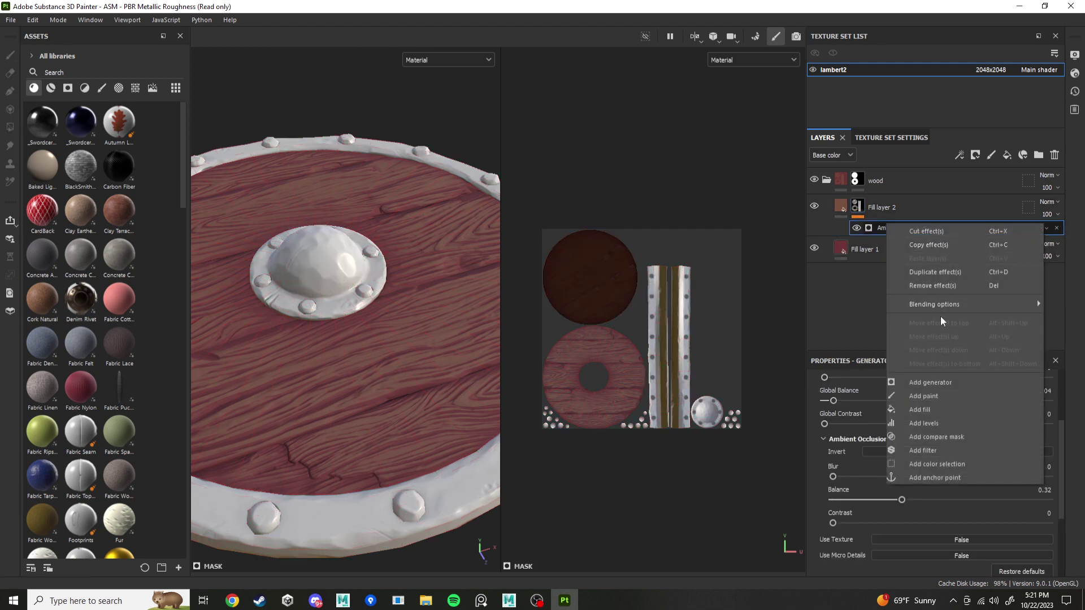
pyautogui.click(929, 410)
# Browse the procedural textures and assign Directional Scratches as the mask fill's grayscale source.
pyautogui.click(917, 429)
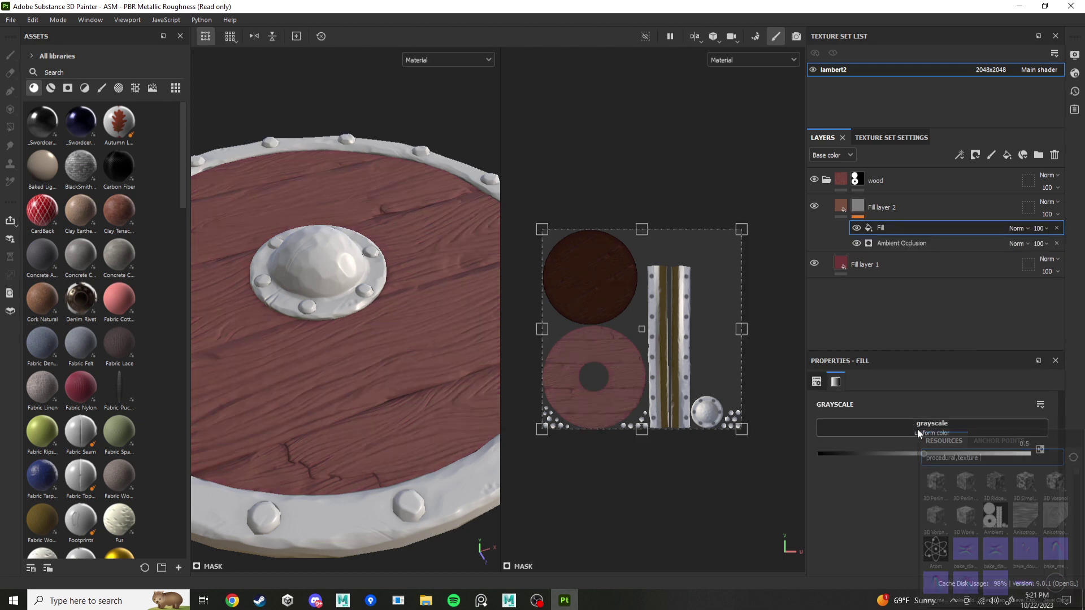
pyautogui.click(879, 489)
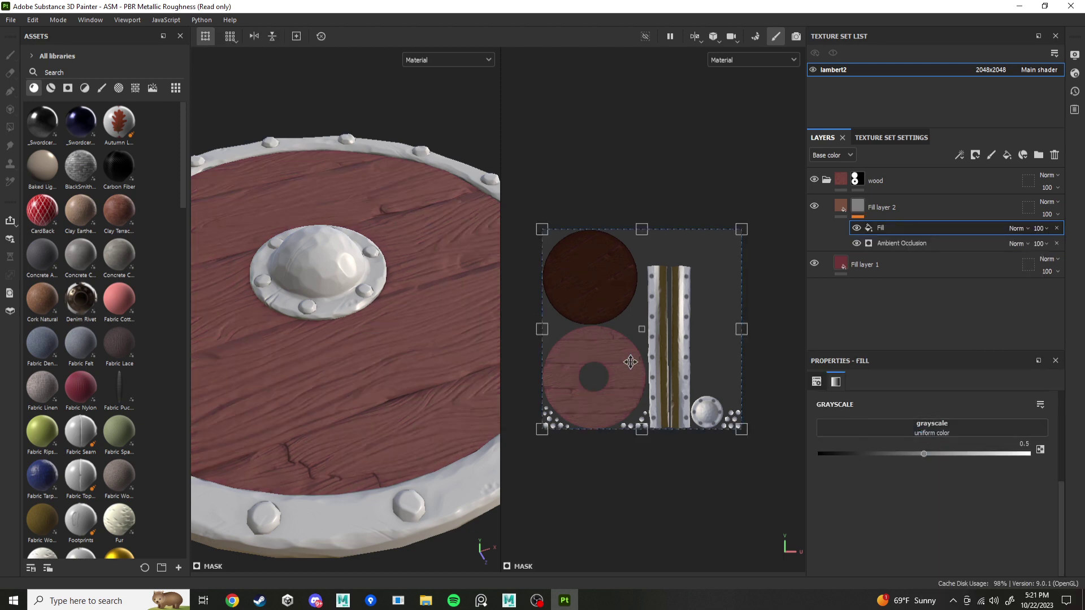
pyautogui.click(923, 431)
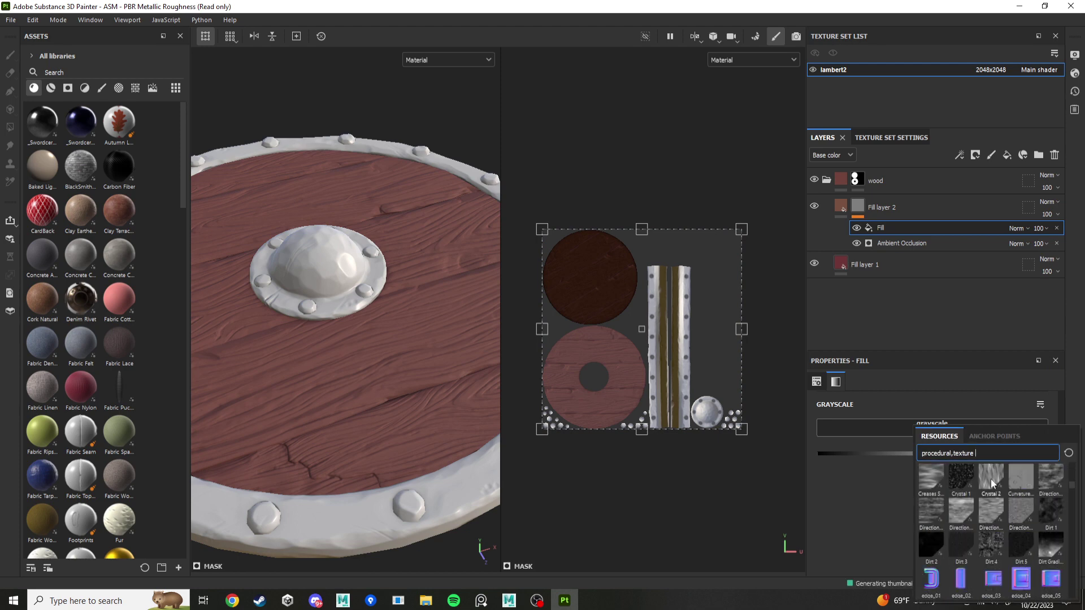
pyautogui.moveTo(991, 479)
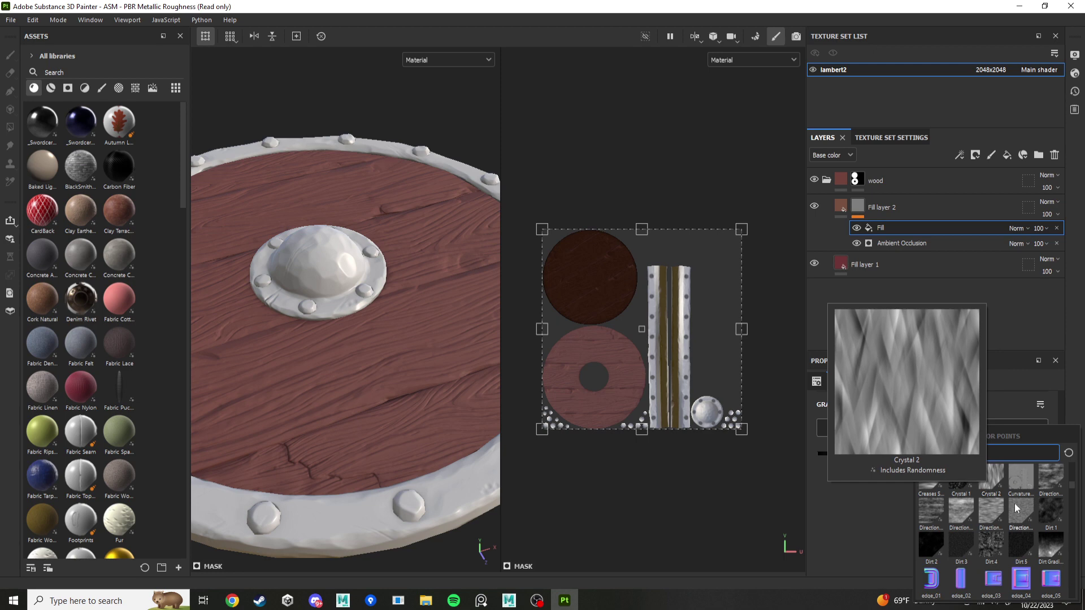
pyautogui.moveTo(1027, 514)
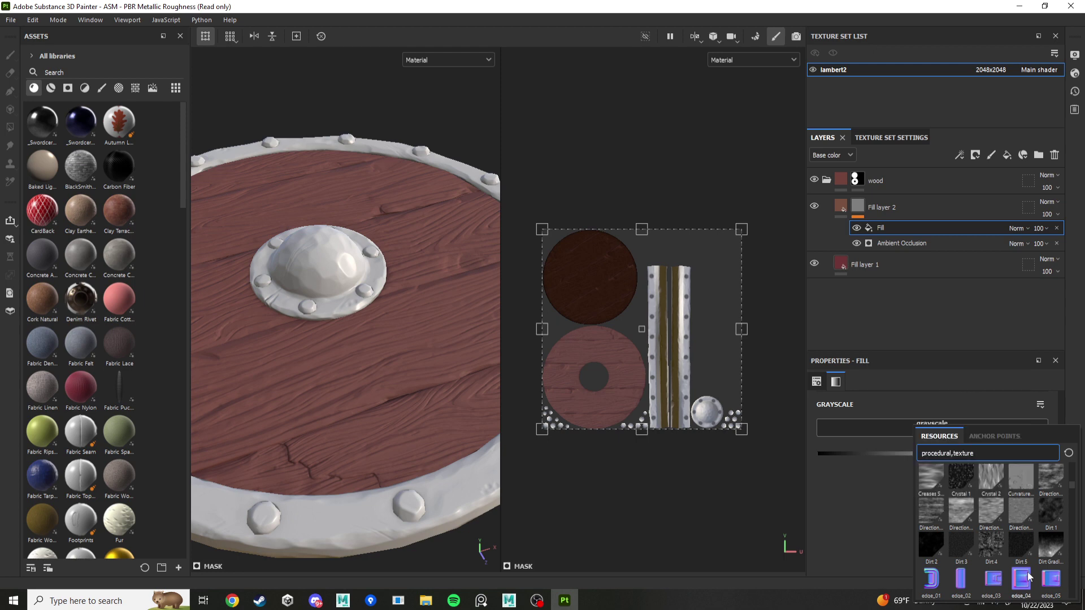
pyautogui.click(1019, 517)
pyautogui.keyDown('alt'); pyautogui.moveTo(426, 337); pyautogui.dragTo(411, 378); pyautogui.keyUp('alt')
# Show the Mask channel in the viewport and set the Directional Scratches fill's blending mode to Multiply.
pyautogui.click(452, 61)
pyautogui.click(414, 177)
pyautogui.keyDown('alt'); pyautogui.moveTo(420, 308); pyautogui.dragTo(404, 331); pyautogui.keyUp('alt')
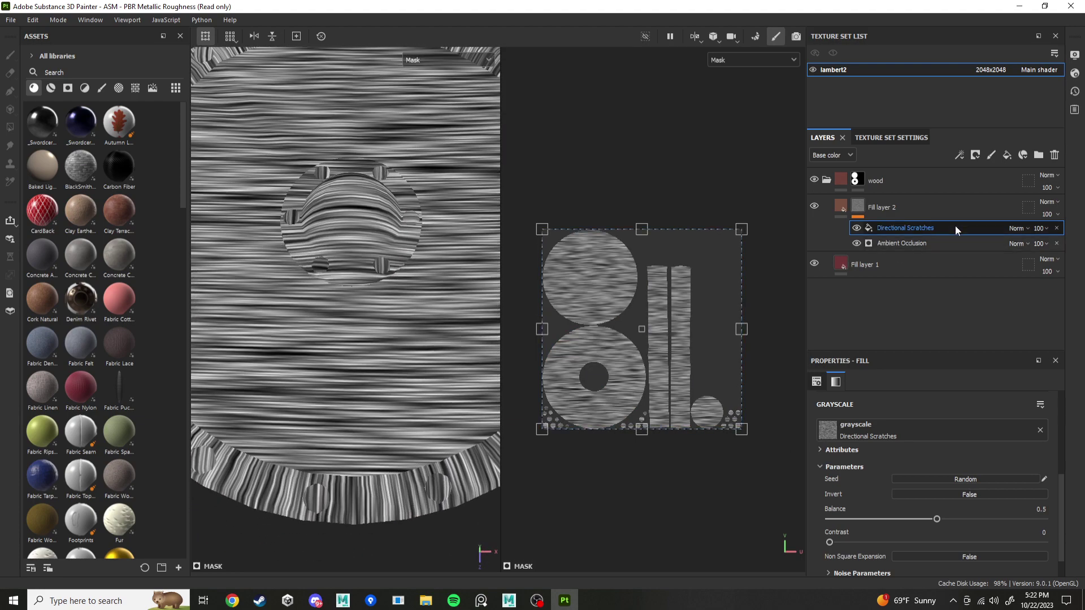
pyautogui.click(1016, 228)
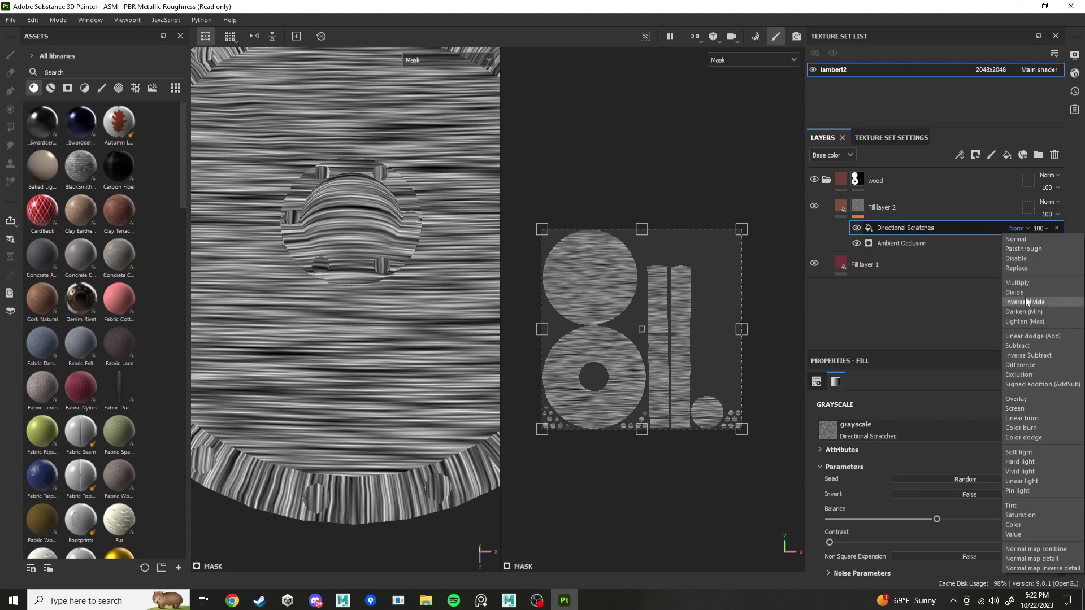
pyautogui.click(1025, 281)
pyautogui.keyDown('alt'); pyautogui.moveTo(376, 304); pyautogui.dragTo(442, 261); pyautogui.keyUp('alt')
pyautogui.scroll(-2, 396, 312)
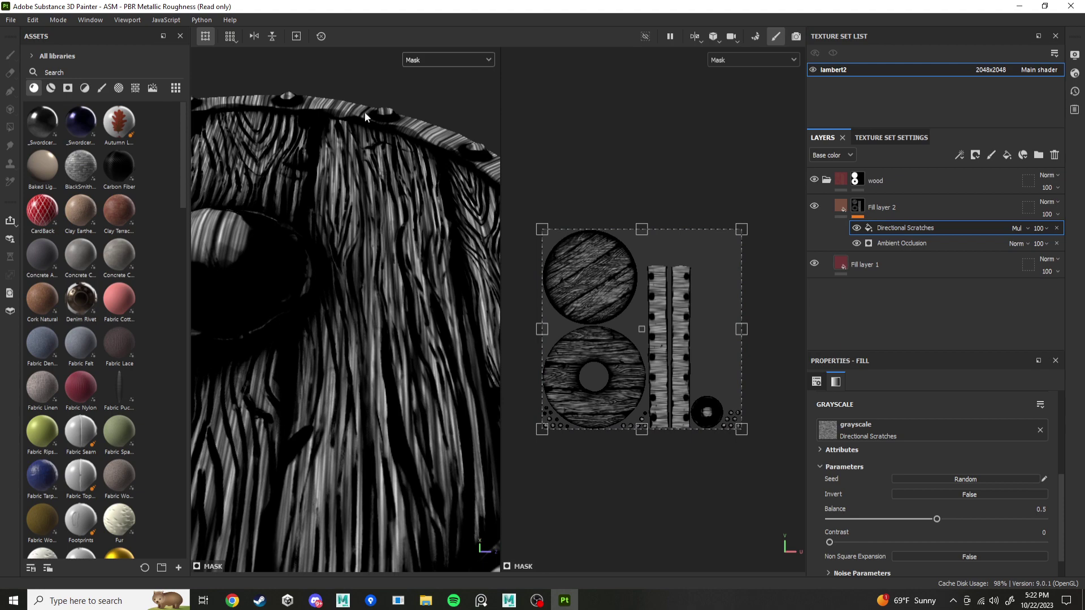
# Switch the viewport back to Material and set the brown fill layer's height to 0.0557.
pyautogui.click(448, 61)
pyautogui.click(430, 76)
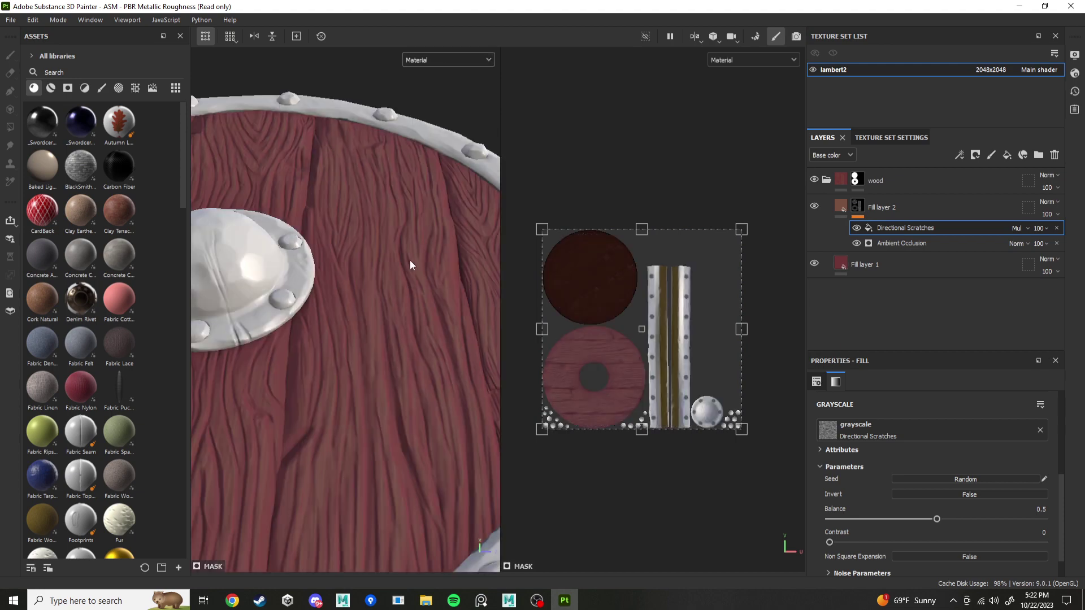
pyautogui.scroll(4, 419, 376)
pyautogui.keyDown('alt'); pyautogui.moveTo(425, 374); pyautogui.dragTo(384, 296); pyautogui.keyUp('alt')
pyautogui.click(842, 213)
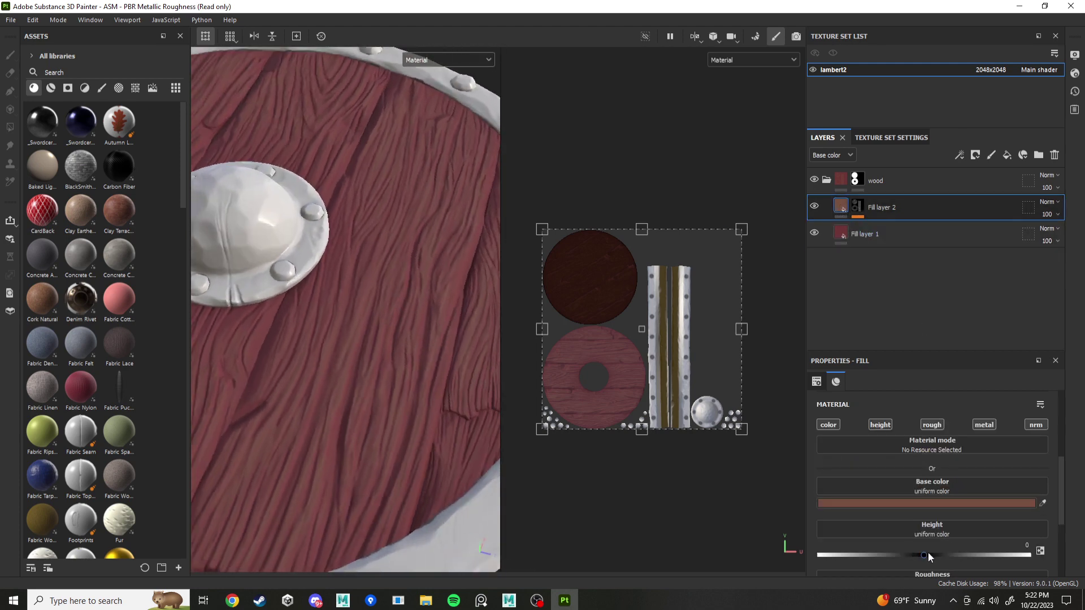
pyautogui.moveTo(923, 554)
pyautogui.mouseDown()
pyautogui.moveTo(948, 551)
pyautogui.moveTo(930, 558)
pyautogui.mouseUp()
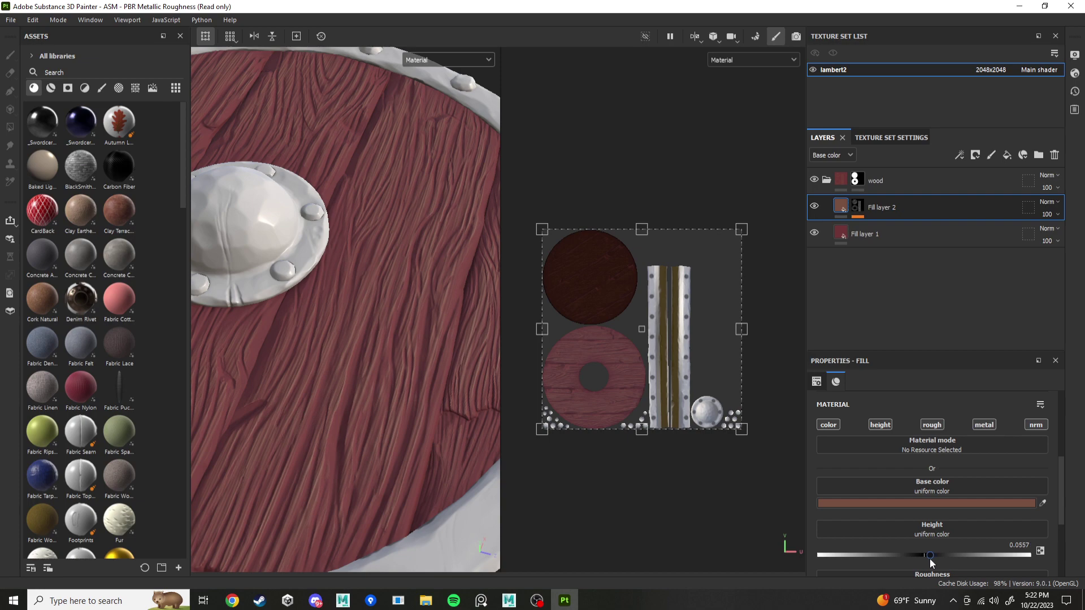
# Add a fill layer above the masked brown fill in the wood folder and set its base color to dark brown 63513C.
pyautogui.click(860, 212)
pyautogui.keyDown('alt'); pyautogui.moveTo(358, 250); pyautogui.dragTo(443, 317); pyautogui.keyUp('alt')
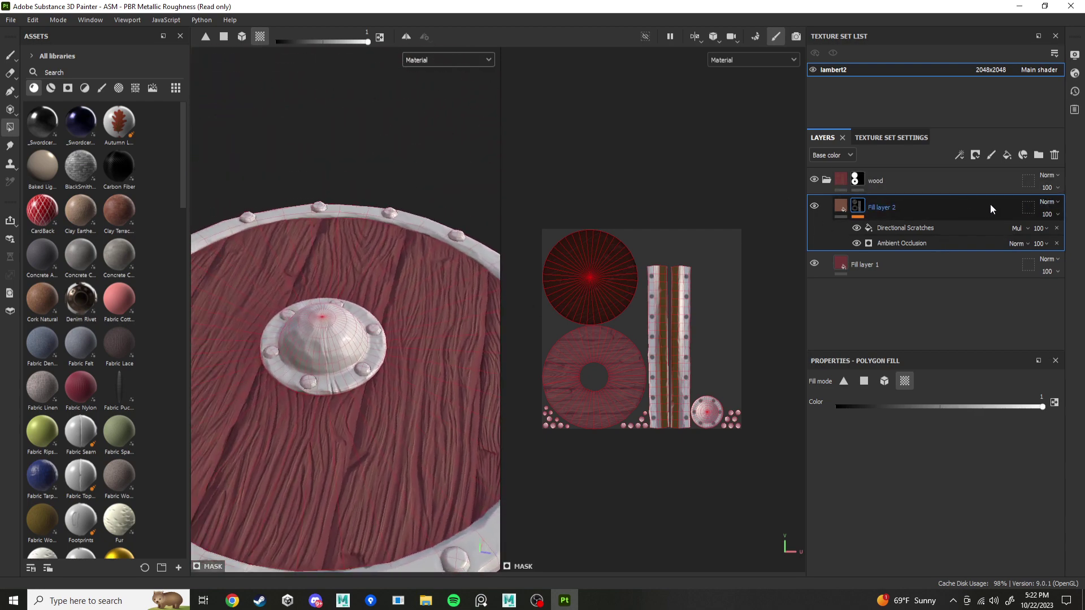
pyautogui.click(1007, 155)
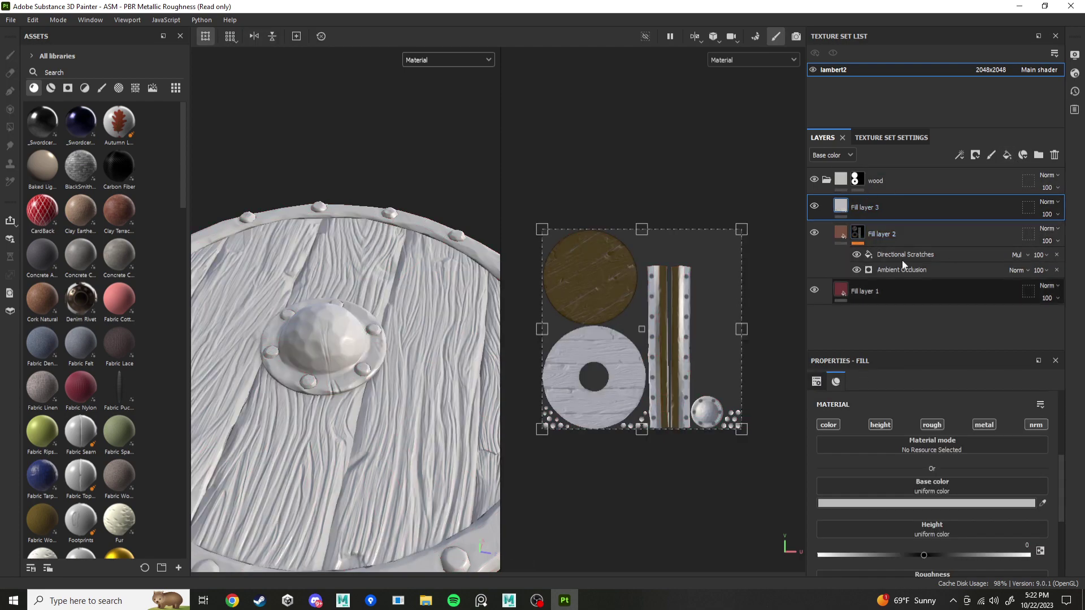
pyautogui.click(924, 503)
pyautogui.moveTo(1037, 523); pyautogui.dragTo(1037, 517)
pyautogui.moveTo(922, 469)
pyautogui.mouseDown()
pyautogui.moveTo(952, 460)
pyautogui.moveTo(954, 482)
pyautogui.mouseUp()
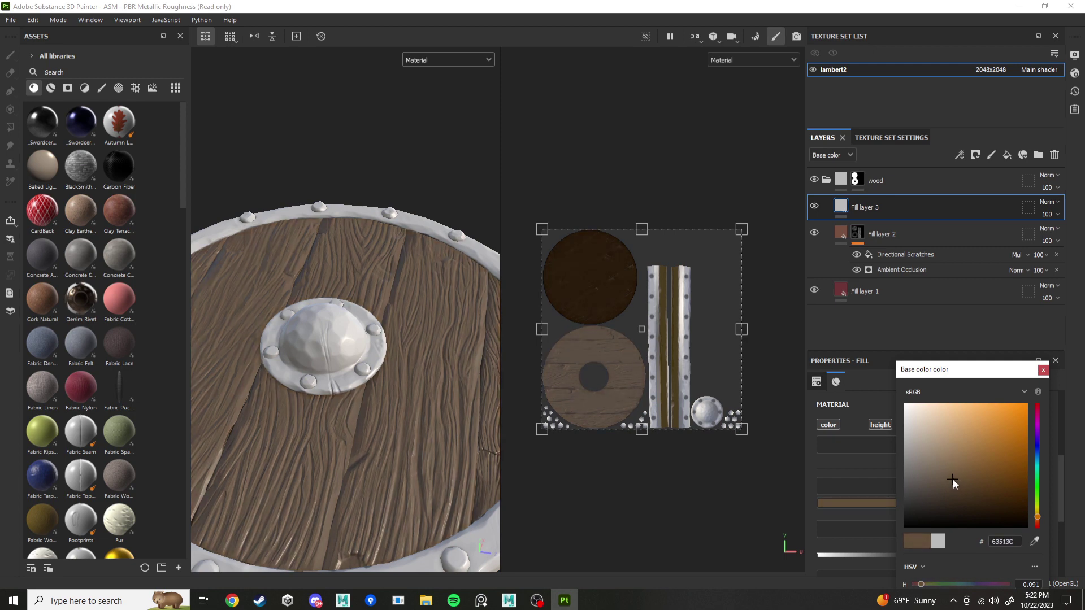
pyautogui.click(1043, 370)
# Limit the dark brown fill layer to the color and roughness channels and set its roughness to 0.7347.
pyautogui.click(880, 425)
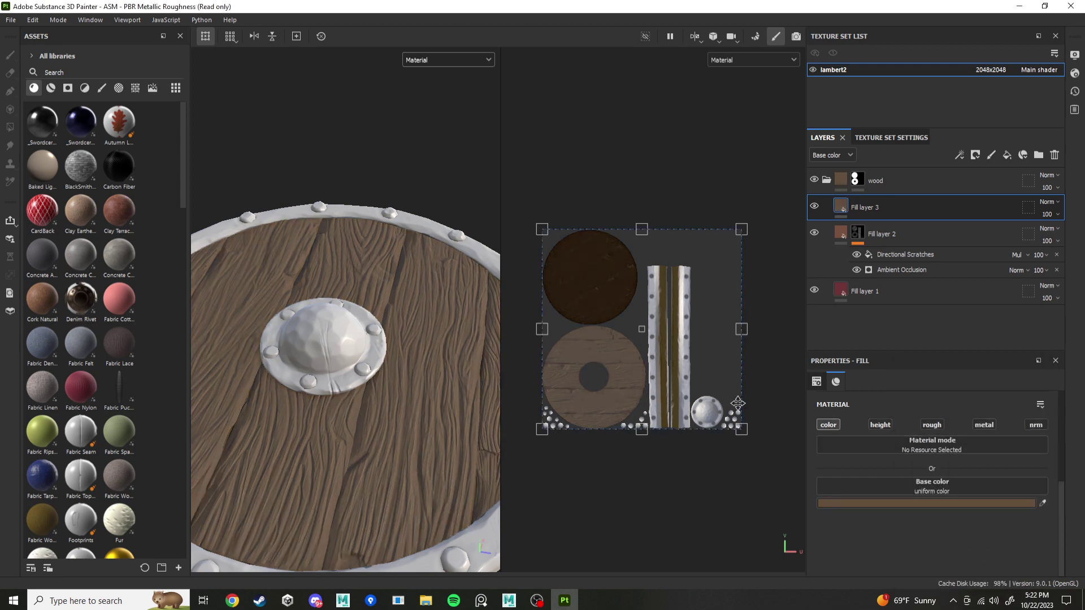
pyautogui.click(932, 425)
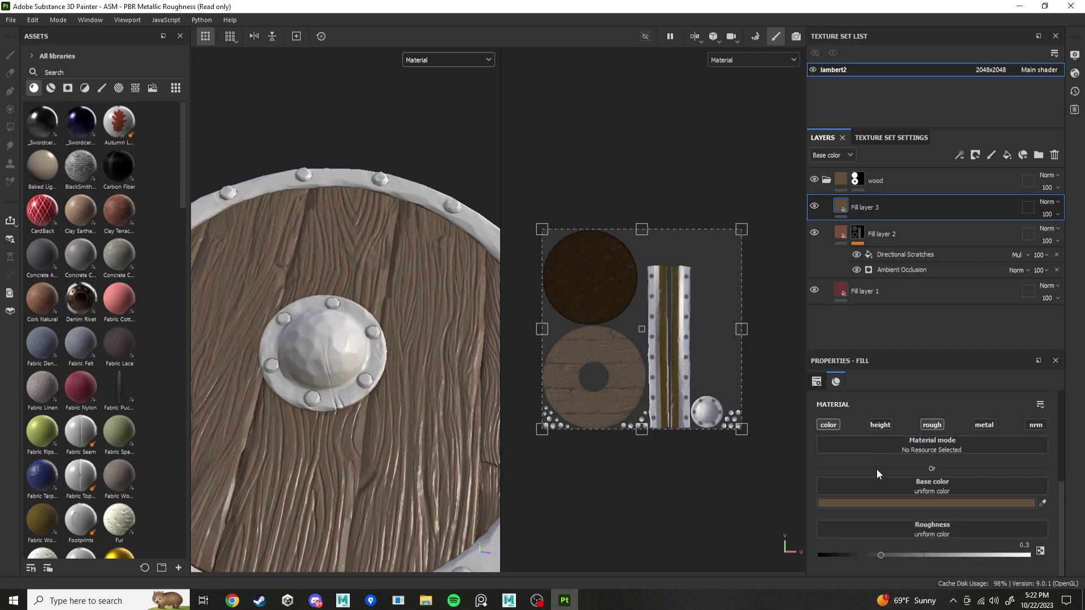
pyautogui.moveTo(881, 553); pyautogui.dragTo(974, 555)
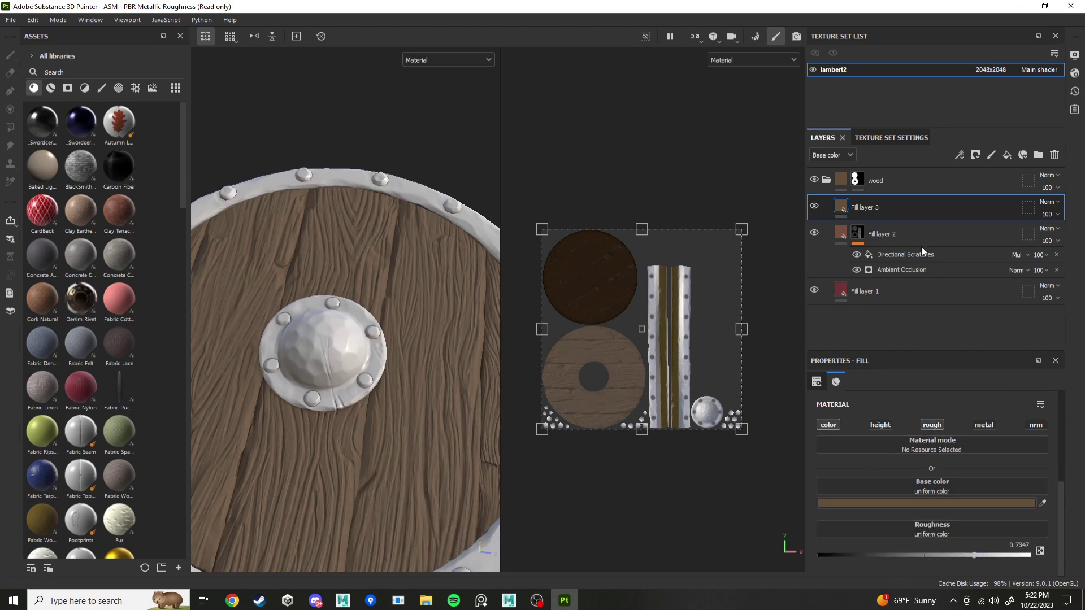
# Add a black mask to the dark brown fill layer and apply a Curvature generator to it.
pyautogui.rightClick(842, 206)
pyautogui.click(889, 226)
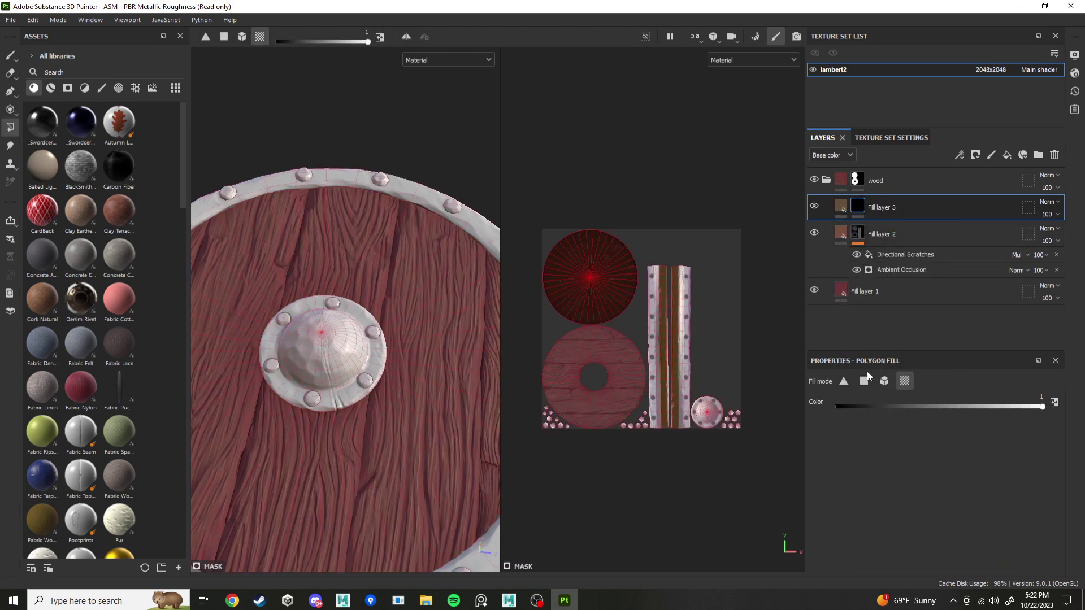
pyautogui.rightClick(863, 207)
pyautogui.click(904, 421)
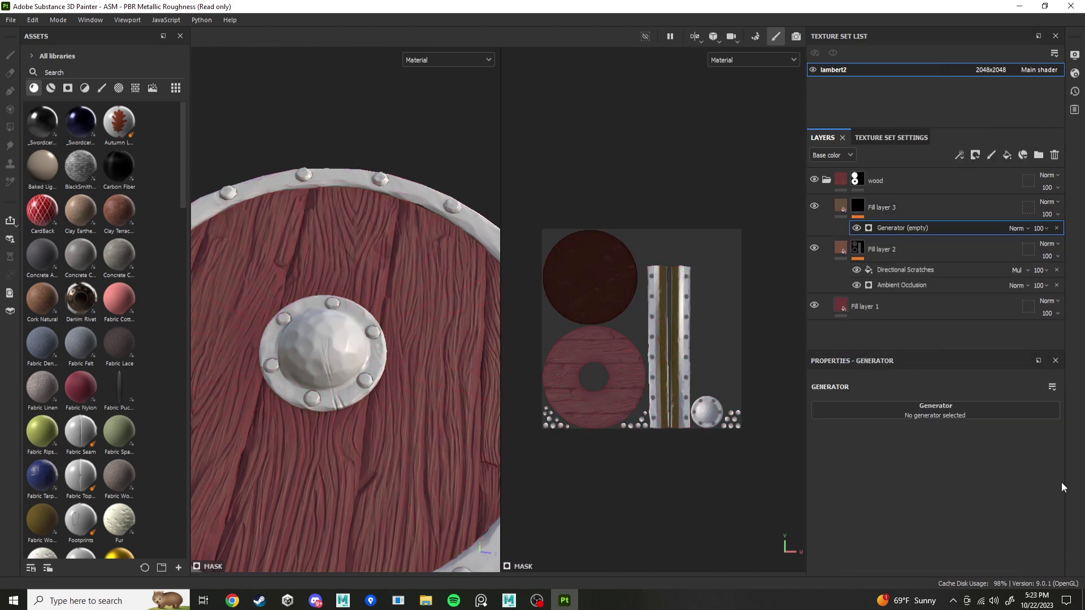
pyautogui.click(924, 416)
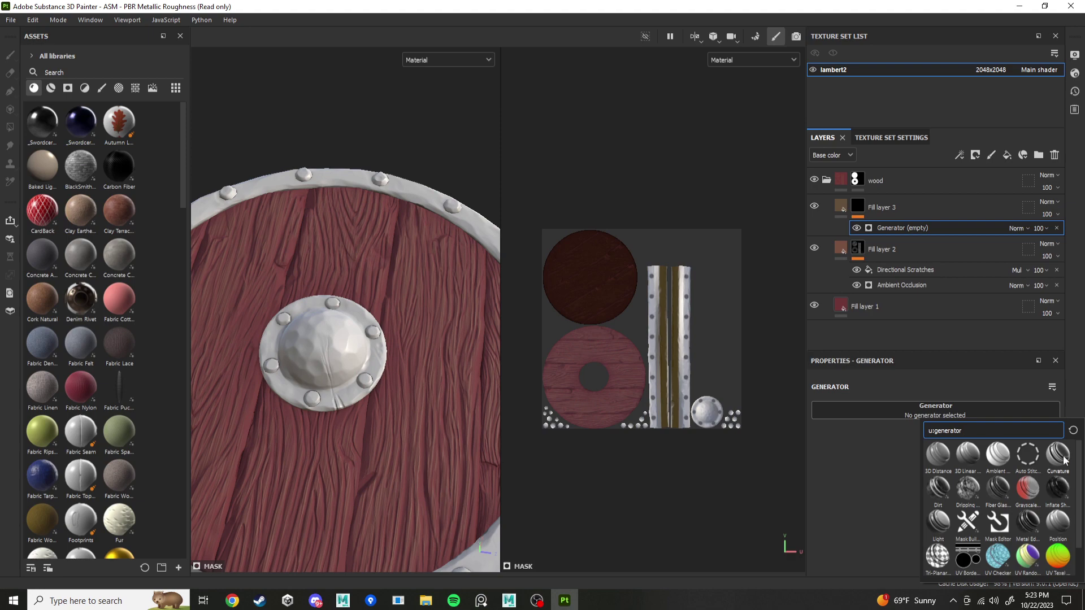
# Preview the curvature mask in the Mask channel, then check the shield in Material view.
pyautogui.click(446, 59)
pyautogui.click(418, 176)
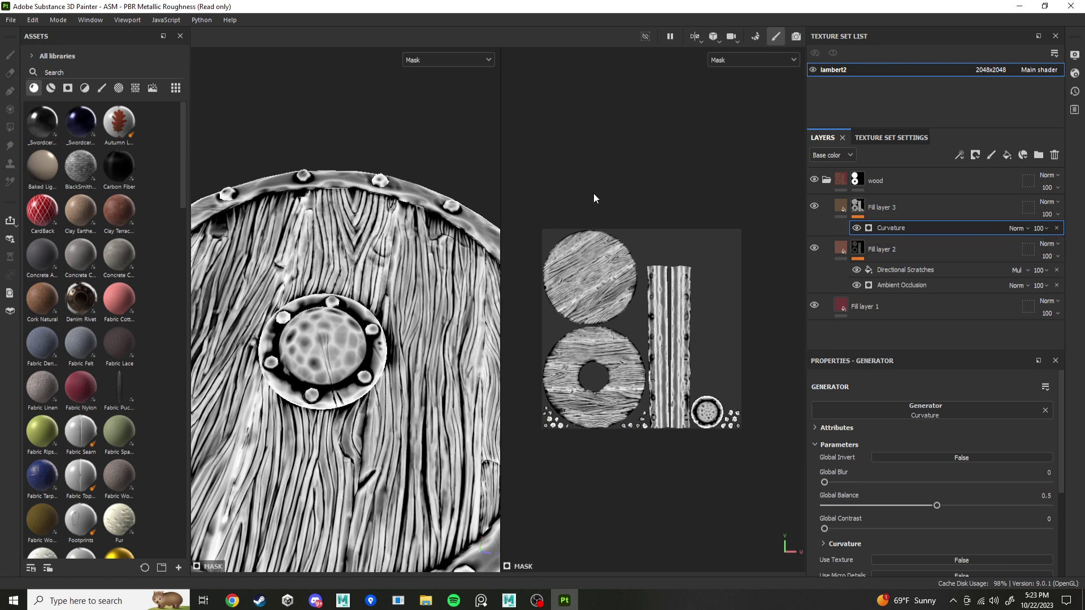
pyautogui.click(449, 60)
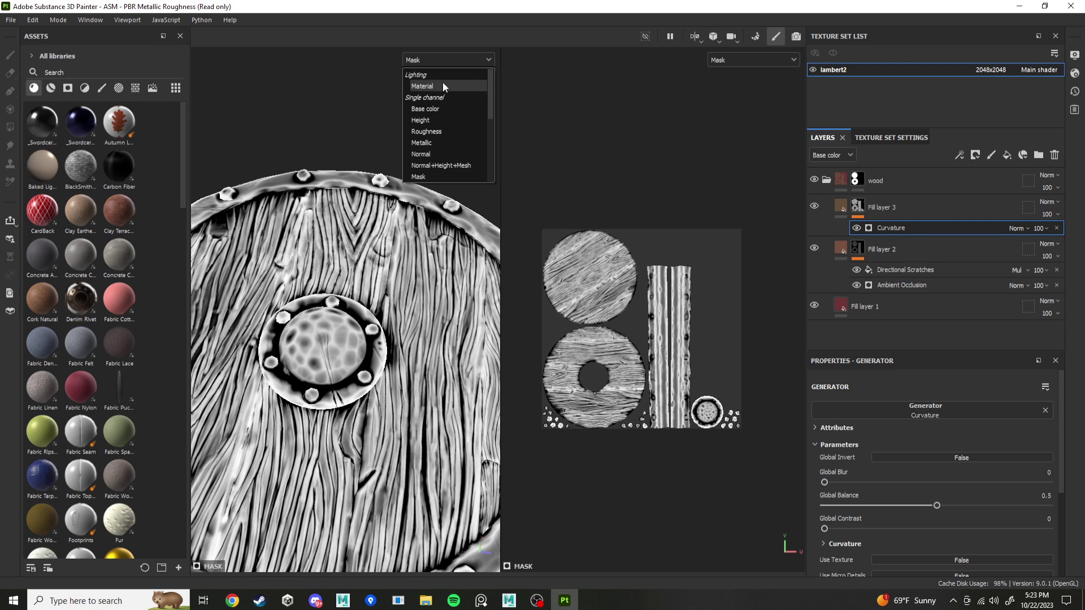
pyautogui.click(443, 87)
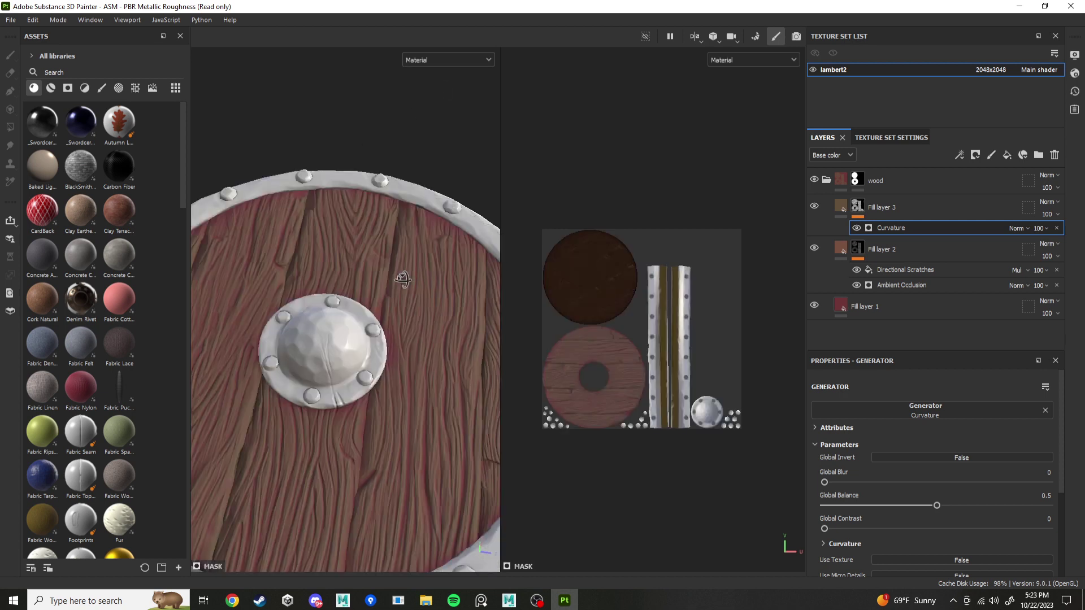
pyautogui.keyDown('alt'); pyautogui.moveTo(400, 279); pyautogui.dragTo(497, 307); pyautogui.keyUp('alt')
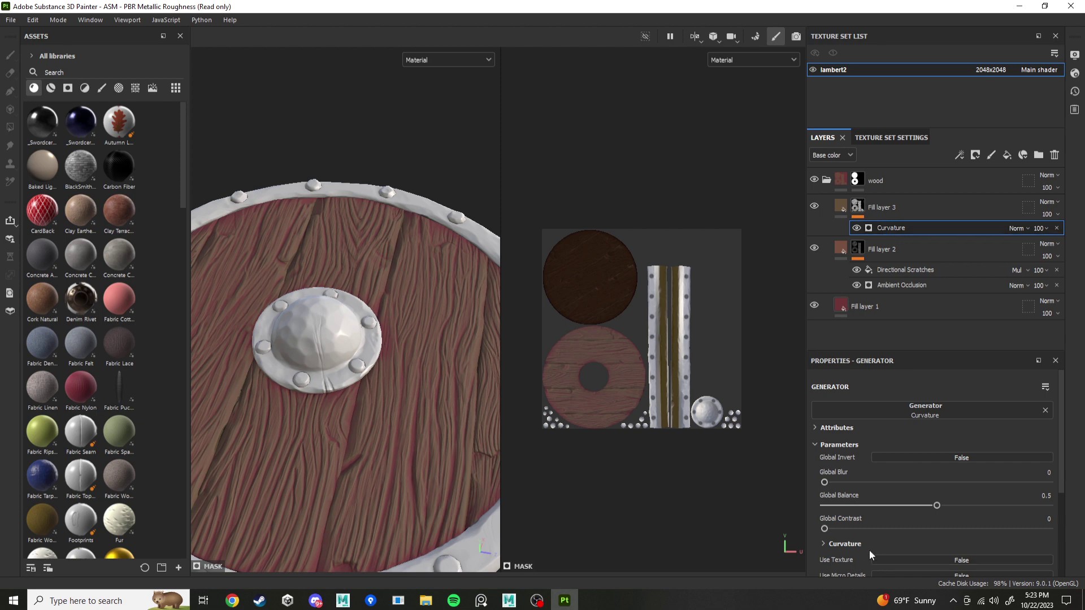
# Show the Mask channel and set the Curvature generator's Huge, Big and Large values to 0.
pyautogui.scroll(-3, 869, 550)
pyautogui.click(824, 407)
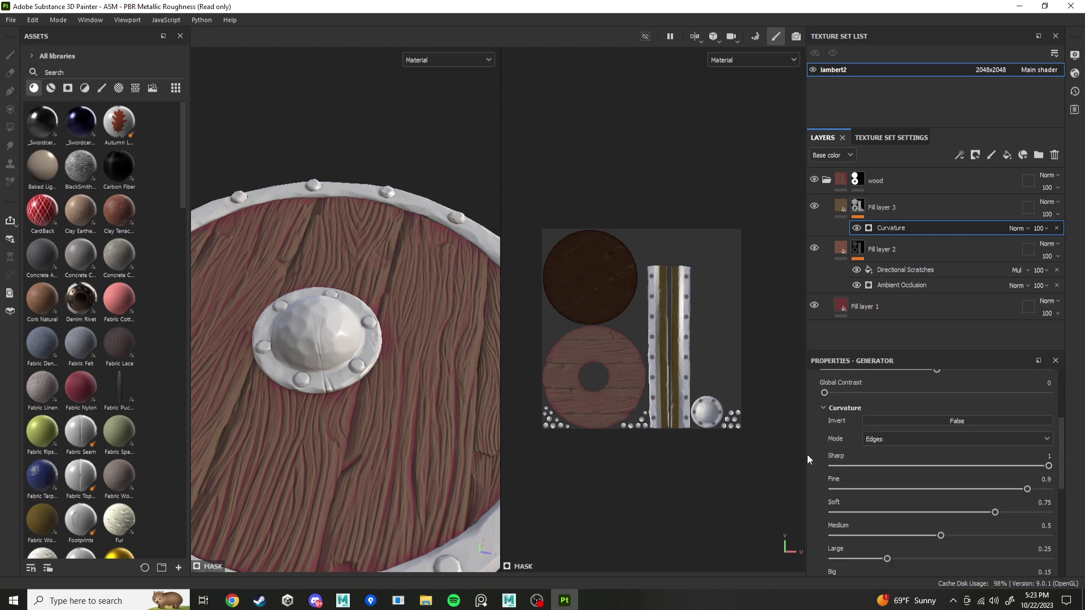
pyautogui.scroll(-2, 891, 543)
pyautogui.click(451, 61)
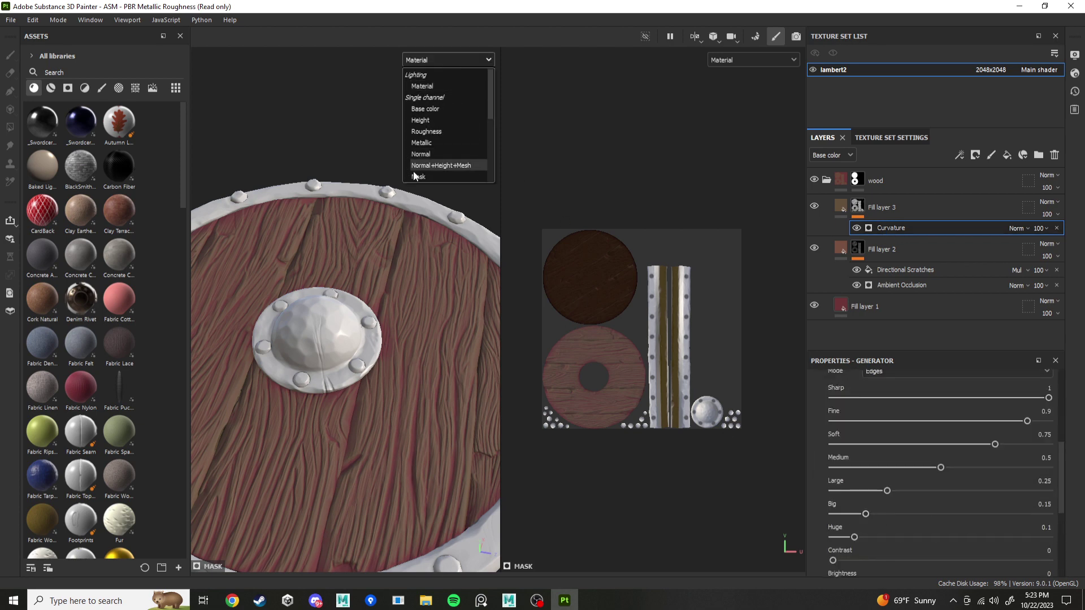
pyautogui.click(446, 167)
pyautogui.scroll(-1, 857, 517)
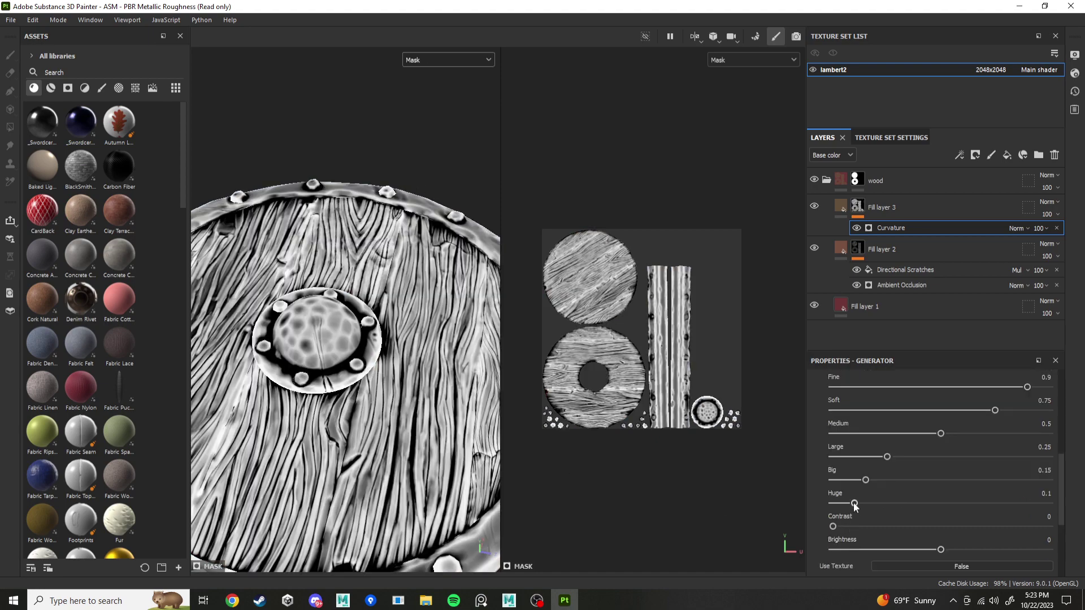
pyautogui.moveTo(854, 503); pyautogui.dragTo(831, 481)
pyautogui.moveTo(886, 457); pyautogui.dragTo(738, 449)
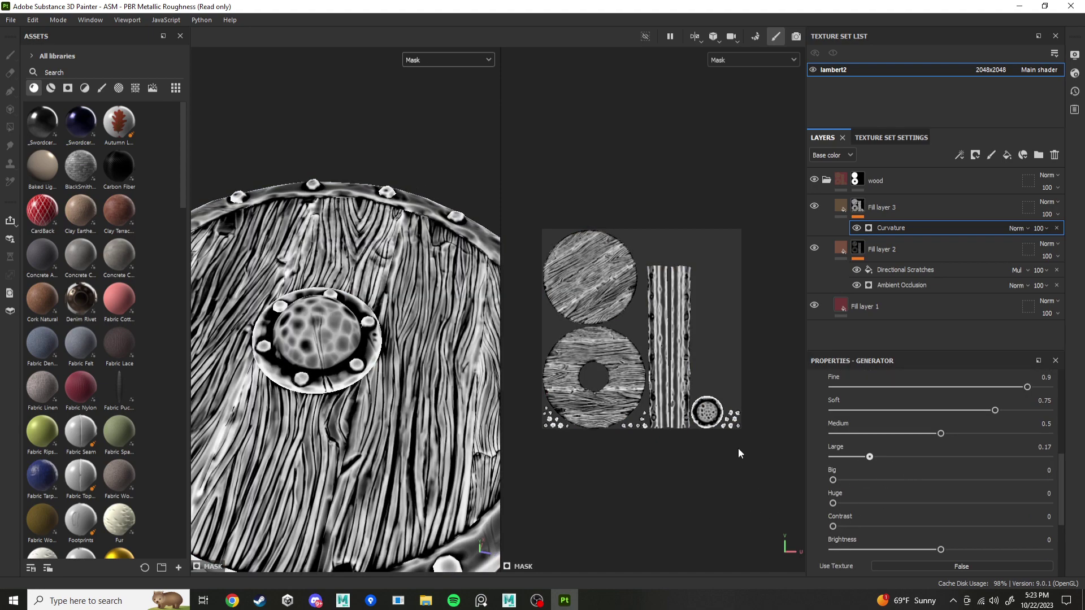
# Set the Curvature generator's Medium and Soft values to 0 and Fine to 0.35.
pyautogui.moveTo(938, 433); pyautogui.dragTo(689, 451)
pyautogui.moveTo(968, 412); pyautogui.dragTo(766, 418)
pyautogui.scroll(1, 959, 431)
pyautogui.moveTo(1025, 421); pyautogui.dragTo(908, 428)
pyautogui.scroll(5, 443, 377)
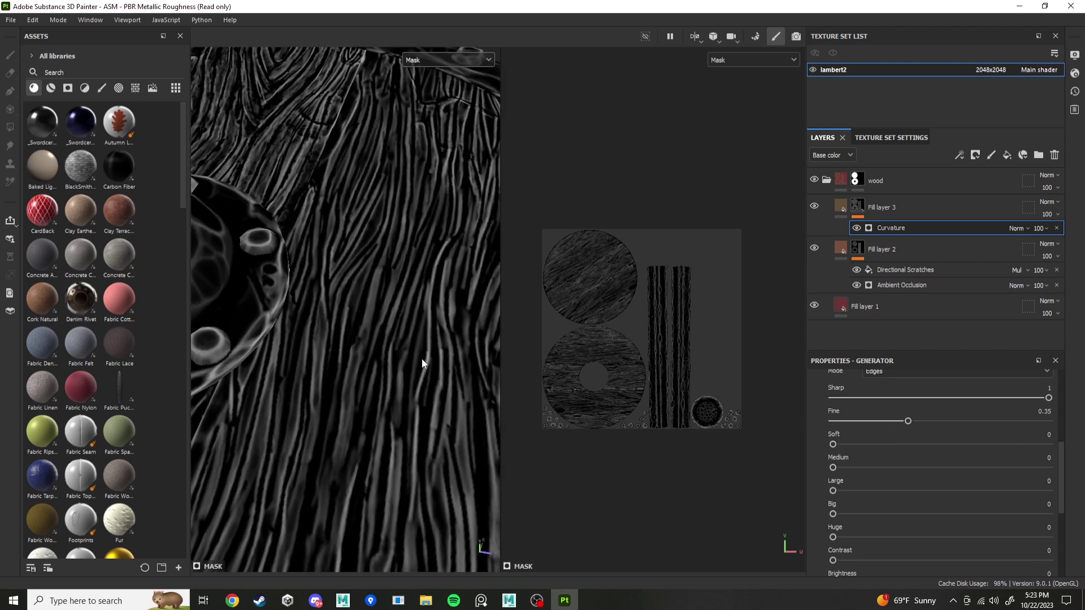
# Inspect the wood grain mask near the shield's rim and set the Curvature generator's Fine value to 0.26.
pyautogui.keyDown('alt'); pyautogui.moveTo(401, 354); pyautogui.dragTo(411, 468); pyautogui.keyUp('alt')
pyautogui.scroll(-5, 395, 395)
pyautogui.keyDown('alt'); pyautogui.moveTo(248, 226); pyautogui.dragTo(332, 351, button='middle'); pyautogui.keyUp('alt')
pyautogui.scroll(2, 332, 352)
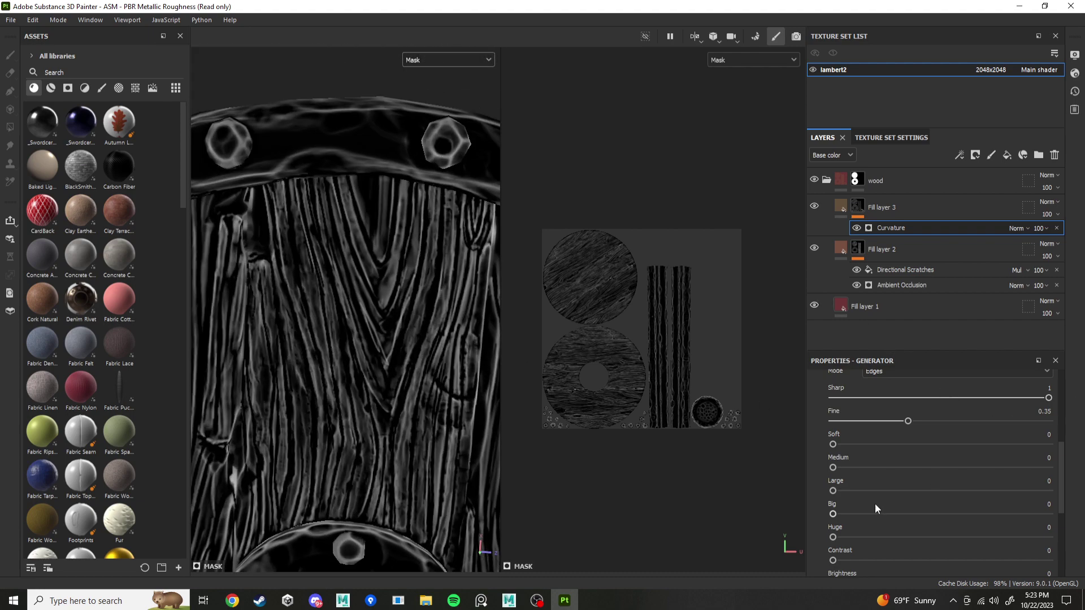
pyautogui.scroll(3, 881, 497)
pyautogui.moveTo(908, 524); pyautogui.dragTo(884, 515)
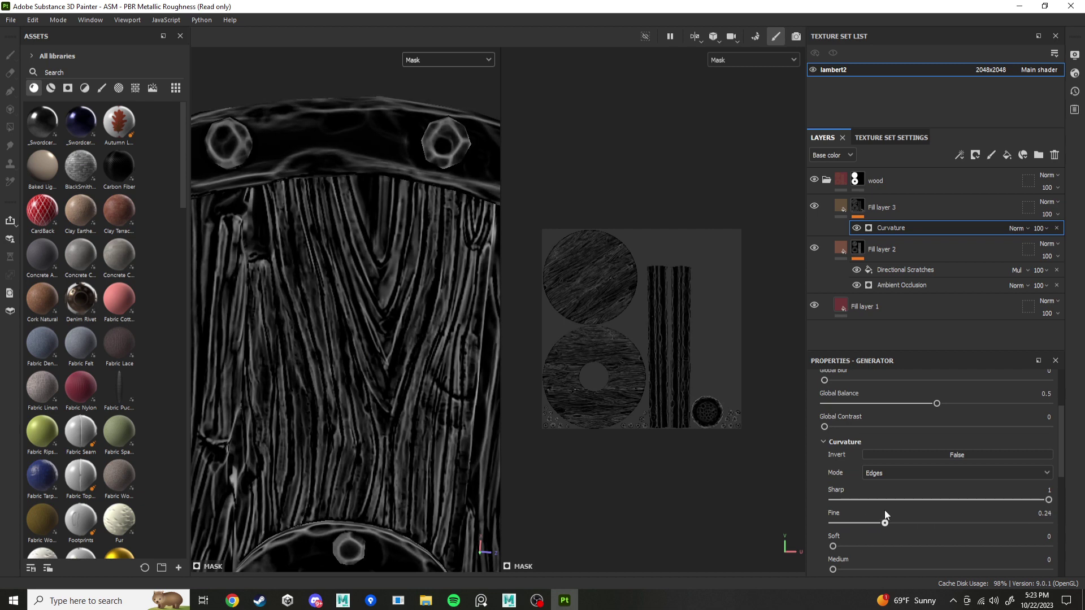
# Add a fill effect above the Curvature generator and assign the BnW Spots 3 procedural texture as its grayscale source.
pyautogui.rightClick(898, 226)
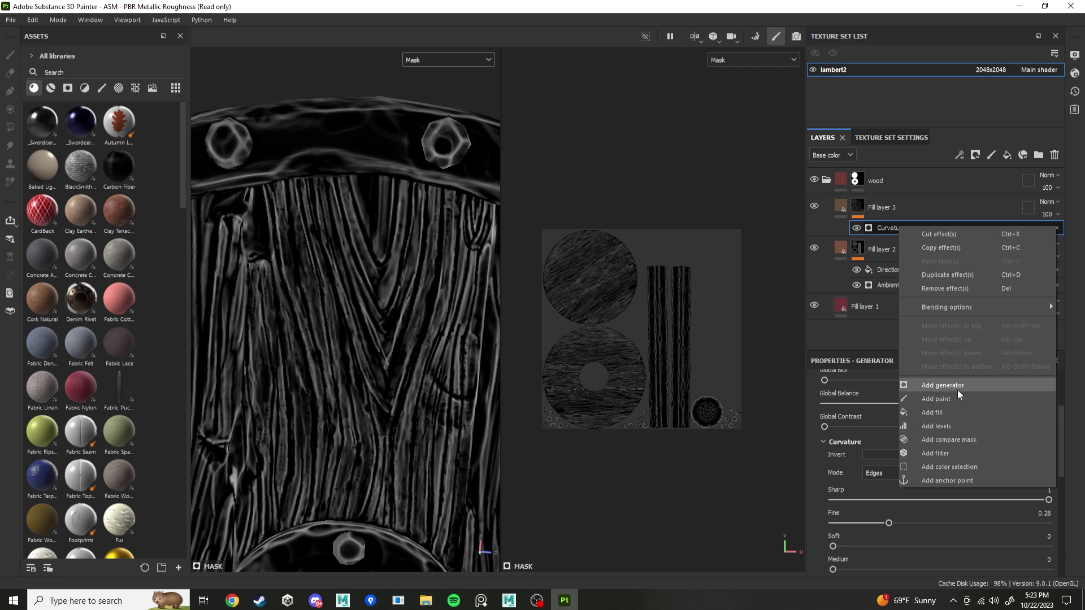
pyautogui.click(954, 414)
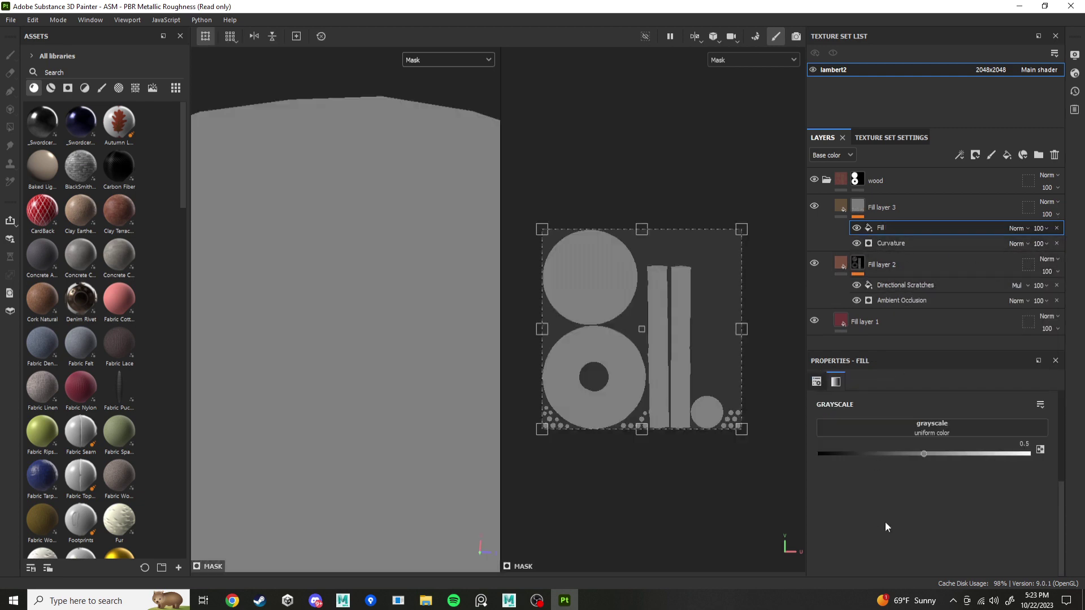
pyautogui.click(931, 430)
pyautogui.scroll(-3, 1054, 509)
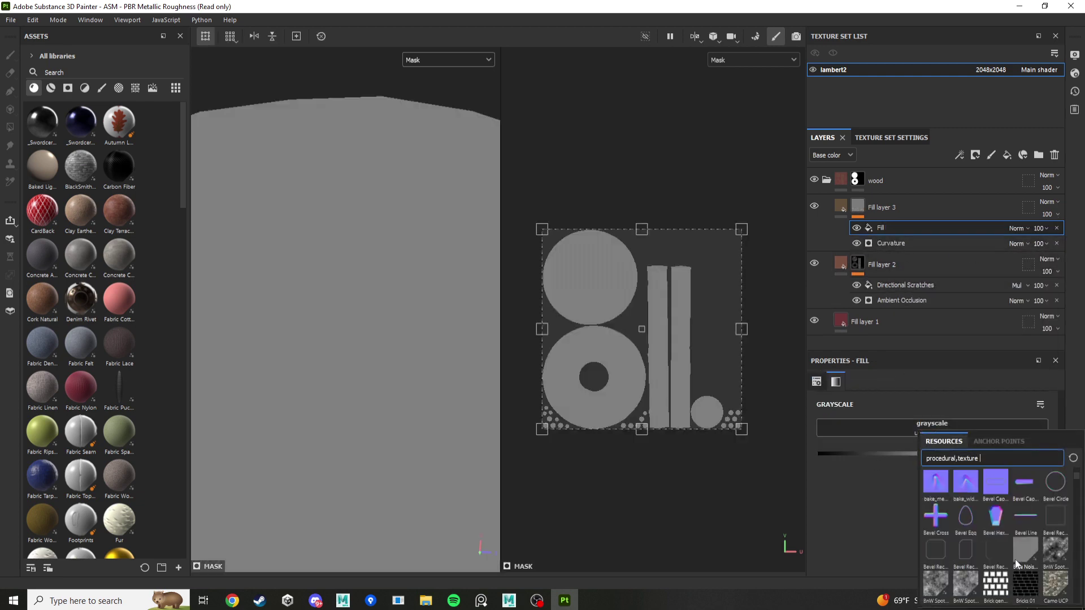
pyautogui.scroll(-3, 1036, 542)
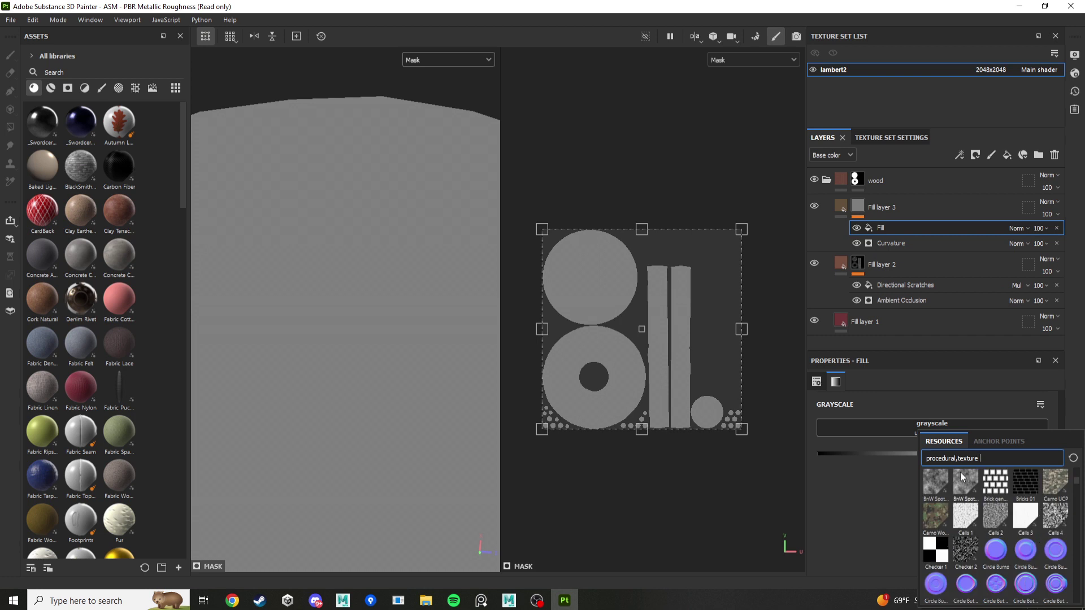
pyautogui.moveTo(963, 478)
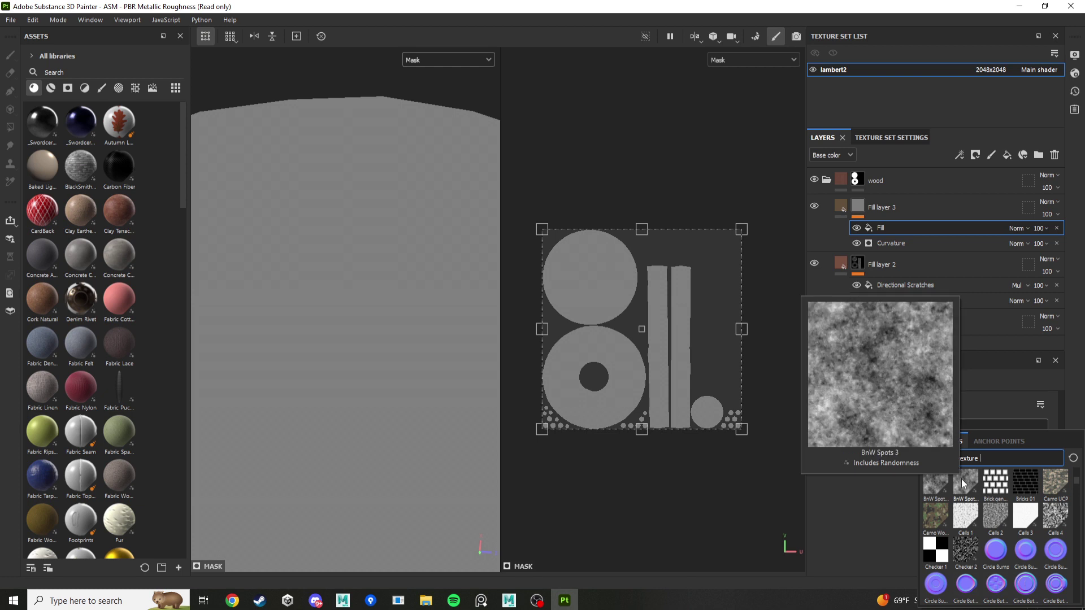
pyautogui.click(964, 482)
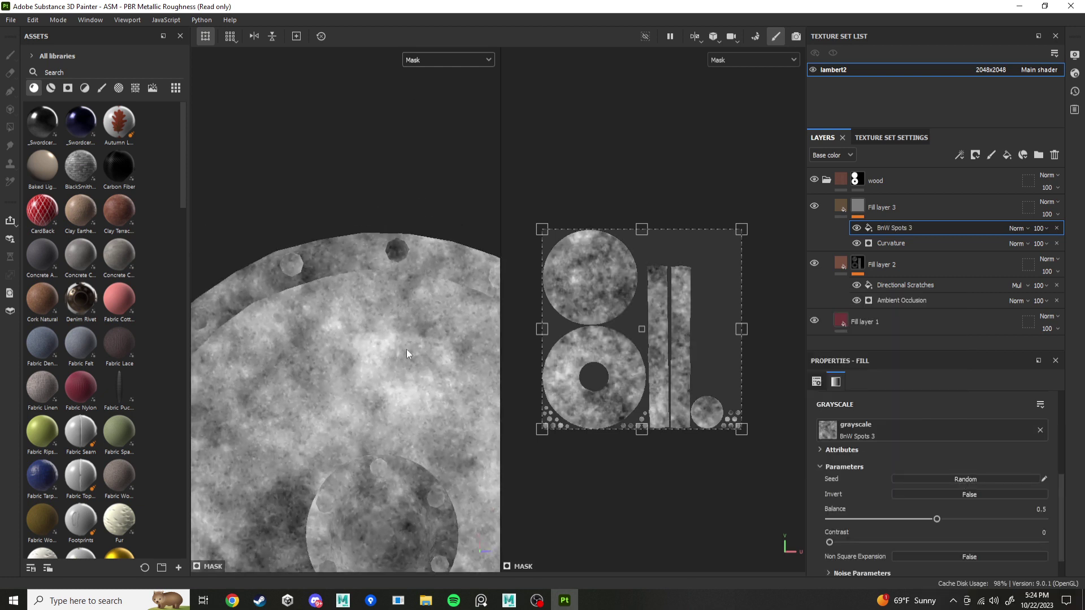
# Unlink the BnW Spots 3 fill's tiling values and set the horizontal tiling to 0.07 to stretch it along the grain.
pyautogui.scroll(3, 879, 490)
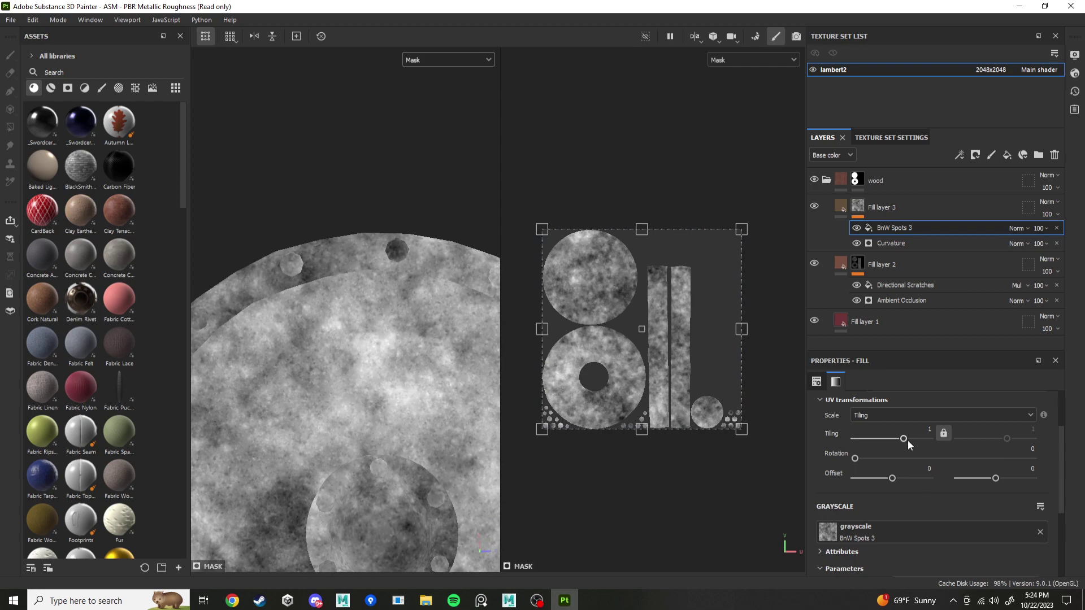
pyautogui.moveTo(1005, 436); pyautogui.dragTo(1004, 433)
pyautogui.click(943, 434)
pyautogui.moveTo(902, 440); pyautogui.dragTo(897, 444)
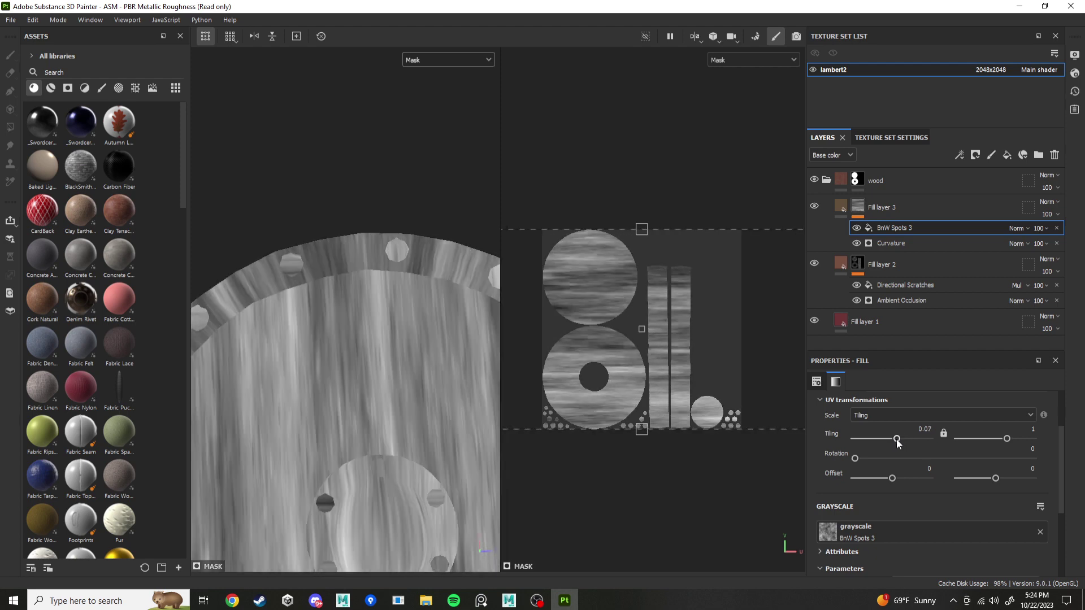
pyautogui.scroll(-2, 454, 306)
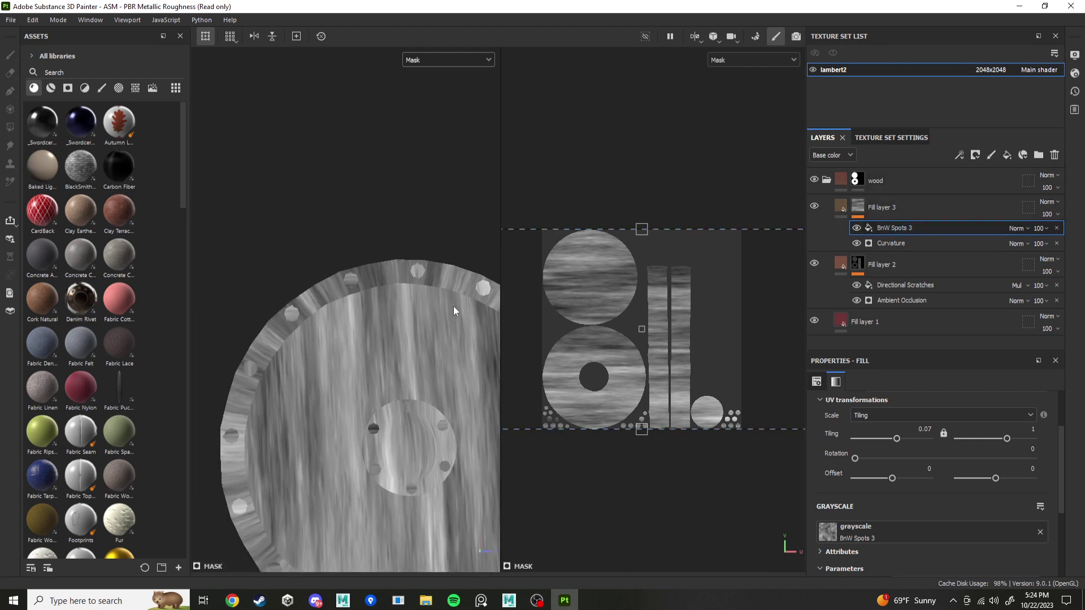
# Set the BnW Spots 3 fill's blending mode to Multiply and check the combined mask across the shield.
pyautogui.click(1017, 228)
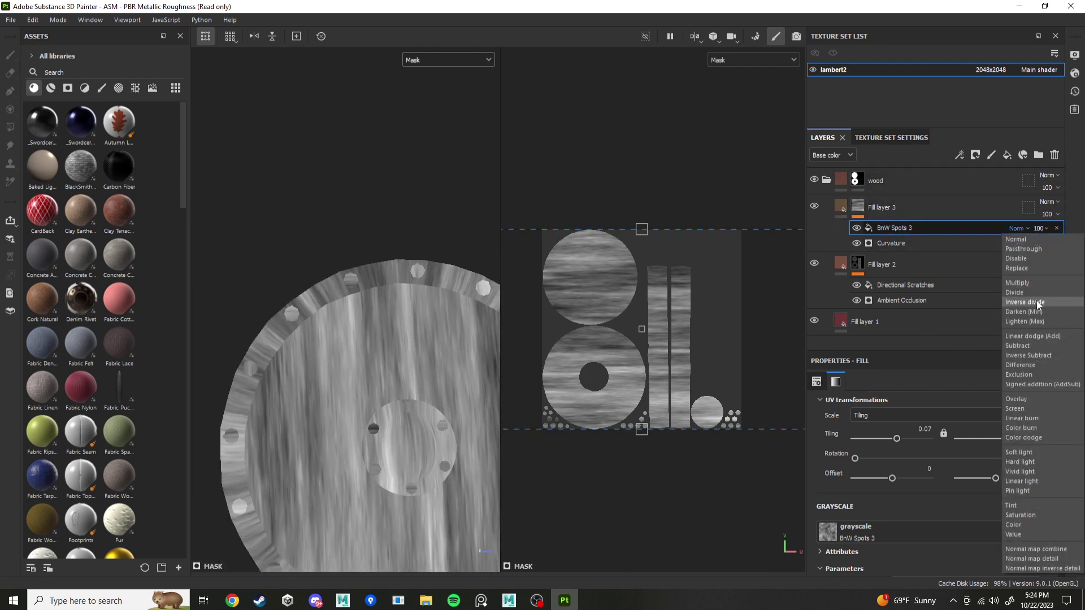
pyautogui.click(1017, 282)
pyautogui.scroll(4, 416, 308)
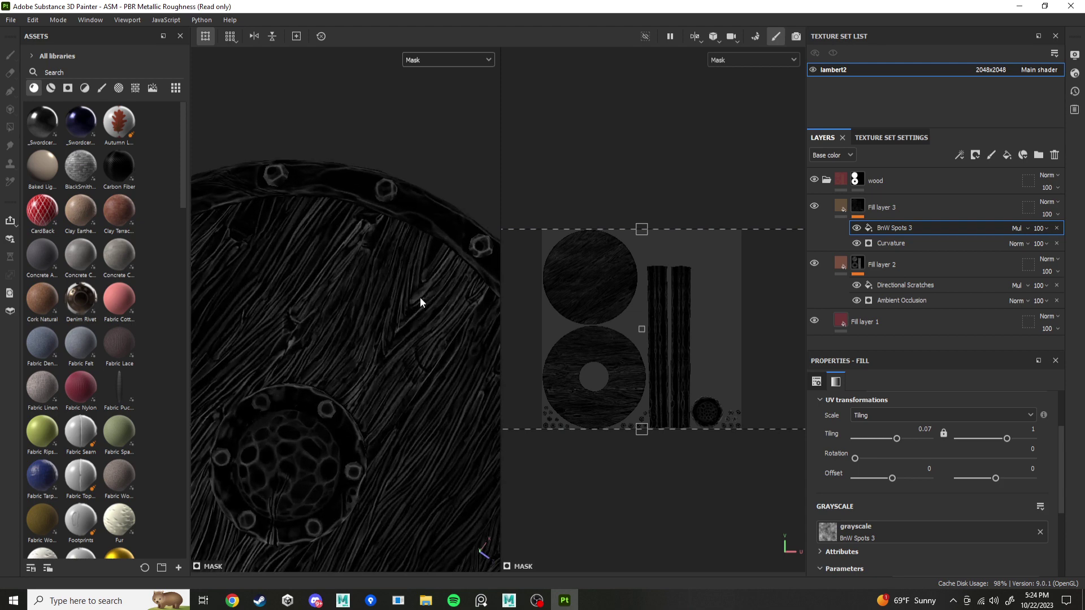
pyautogui.keyDown('alt'); pyautogui.moveTo(407, 308); pyautogui.dragTo(433, 321); pyautogui.keyUp('alt')
pyautogui.keyDown('alt'); pyautogui.moveTo(360, 446); pyautogui.dragTo(375, 336, button='middle'); pyautogui.keyUp('alt')
pyautogui.scroll(-4, 378, 334)
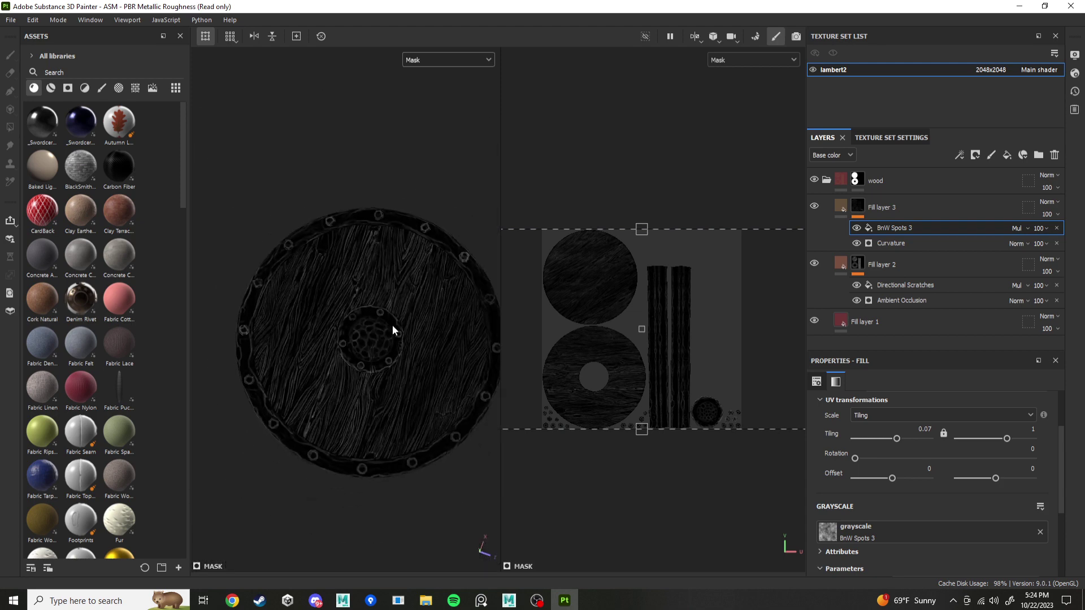
pyautogui.keyDown('alt'); pyautogui.moveTo(392, 324); pyautogui.dragTo(438, 329); pyautogui.keyUp('alt')
pyautogui.scroll(-3, 926, 517)
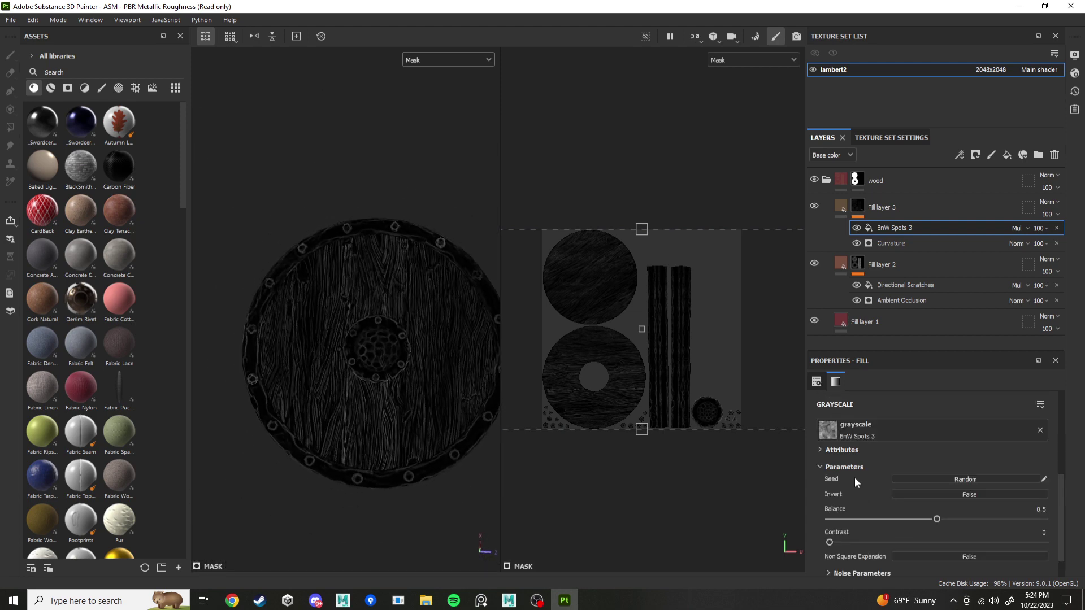
pyautogui.click(819, 449)
pyautogui.click(827, 452)
pyautogui.scroll(-1, 850, 504)
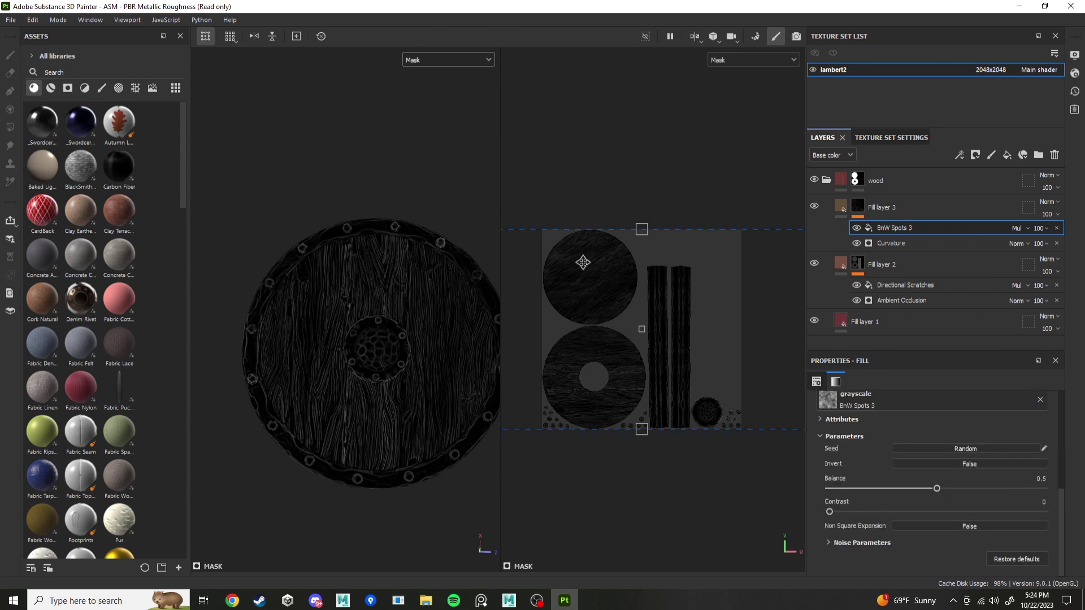
pyautogui.click(442, 59)
pyautogui.click(442, 59)
pyautogui.scroll(3, 405, 396)
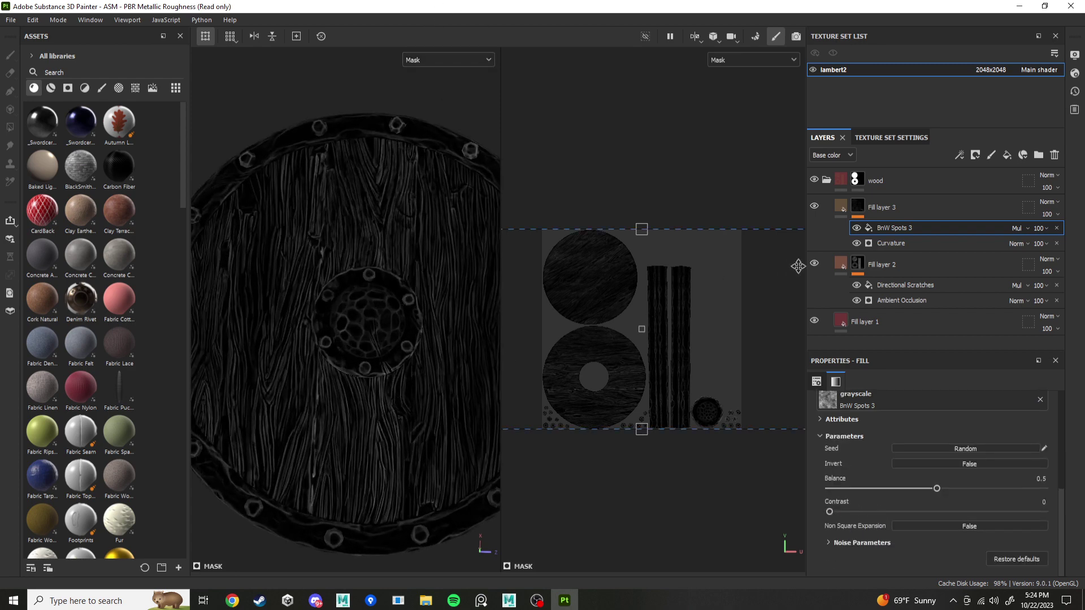
# Isolate BnW Spots 3 by hiding Curvature and using Normal blending, and set its Contrast to 0.54 and Balance to 0.44.
pyautogui.click(857, 244)
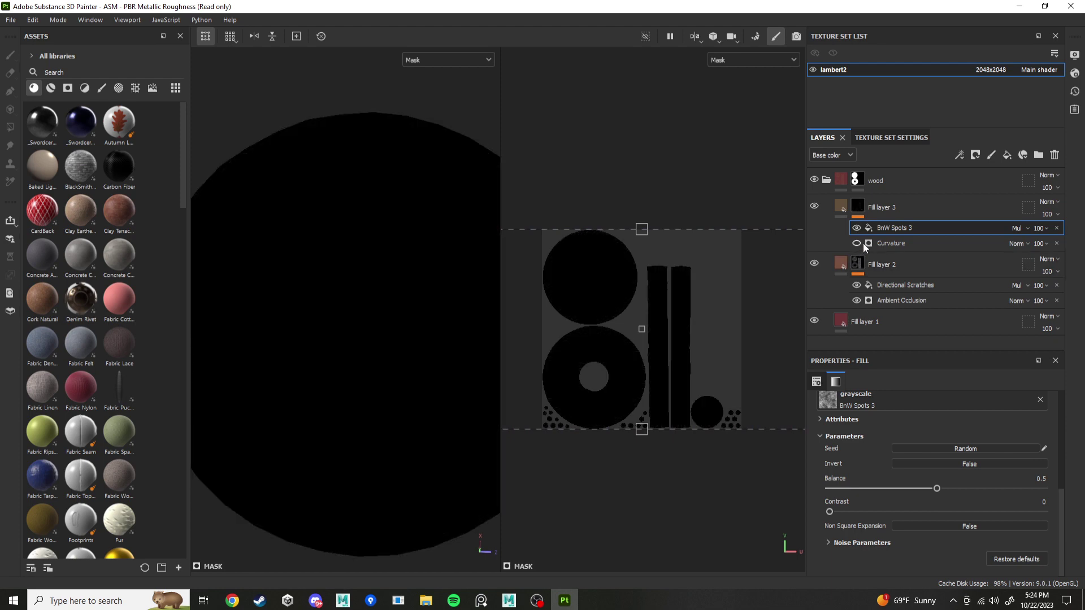
pyautogui.click(1017, 228)
pyautogui.click(1010, 237)
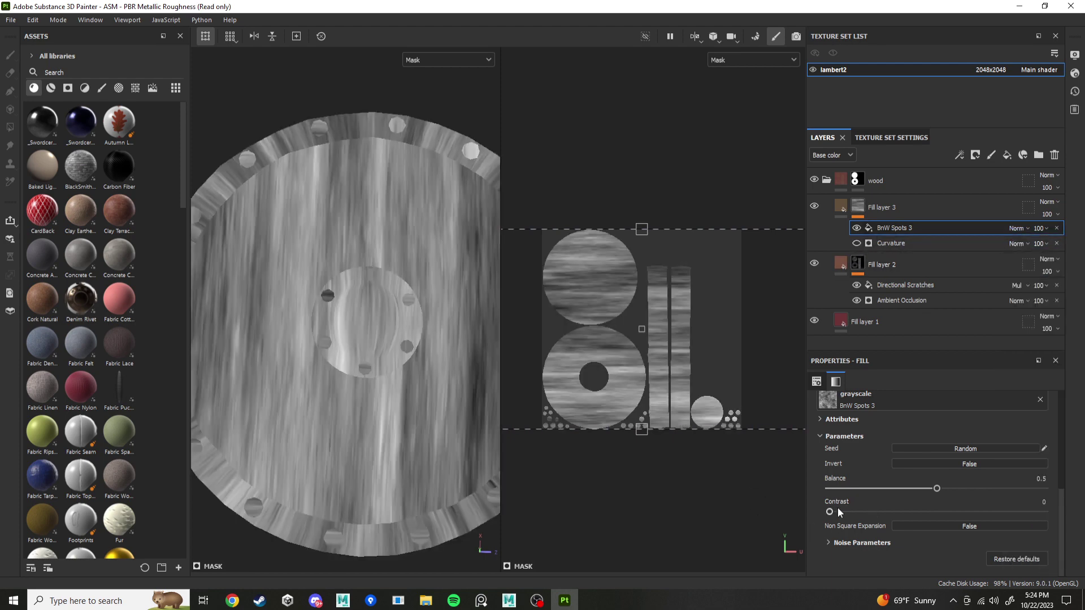
pyautogui.moveTo(849, 512); pyautogui.dragTo(923, 497)
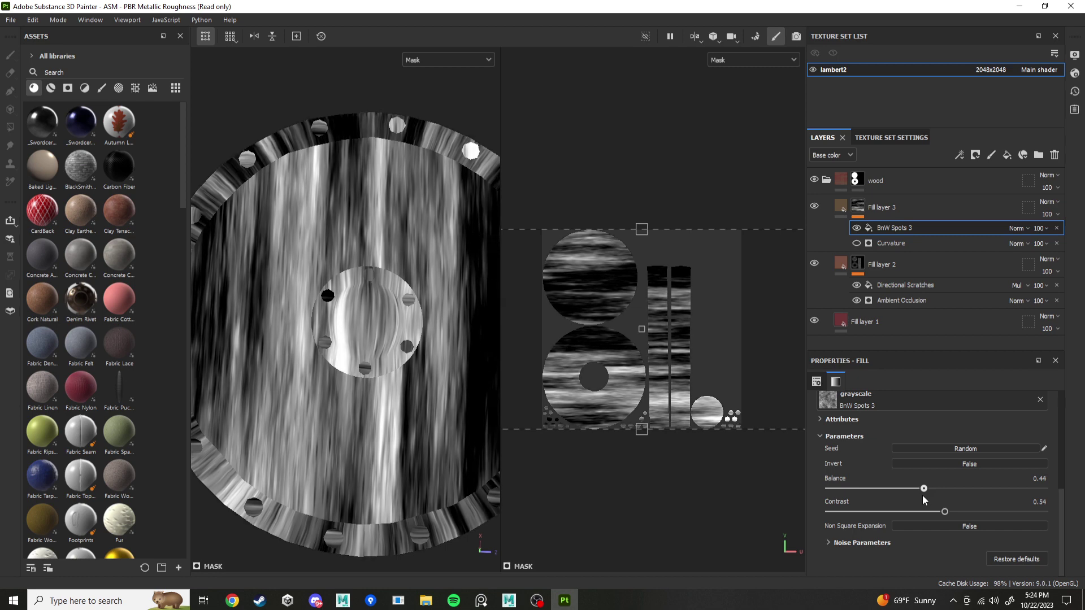
# Show the Curvature generator again, return BnW Spots 3 to Multiply blending, and display the shield in Material view.
pyautogui.click(857, 243)
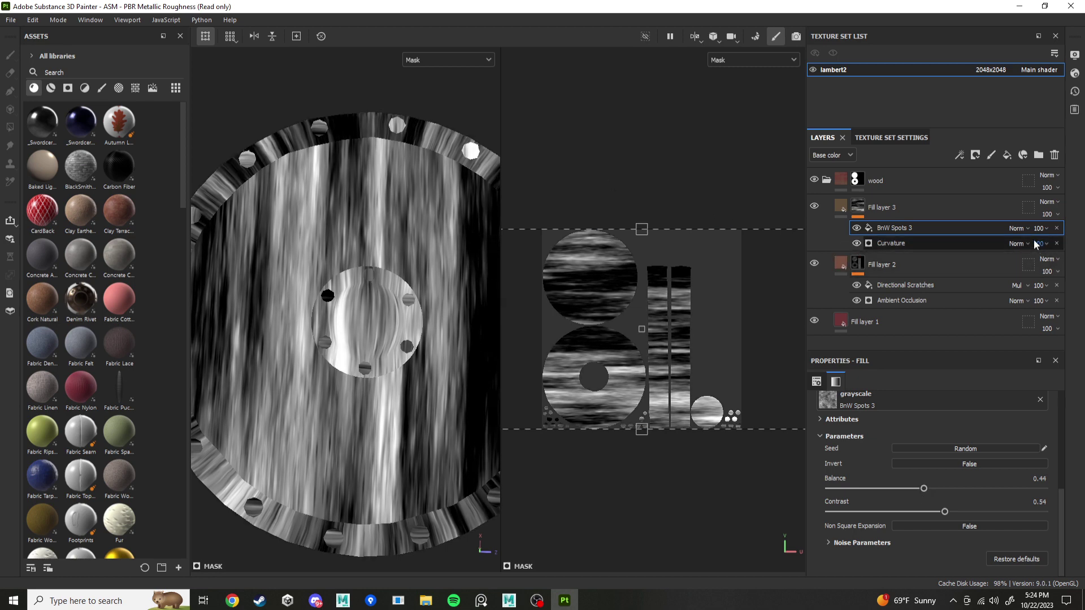
pyautogui.click(1028, 227)
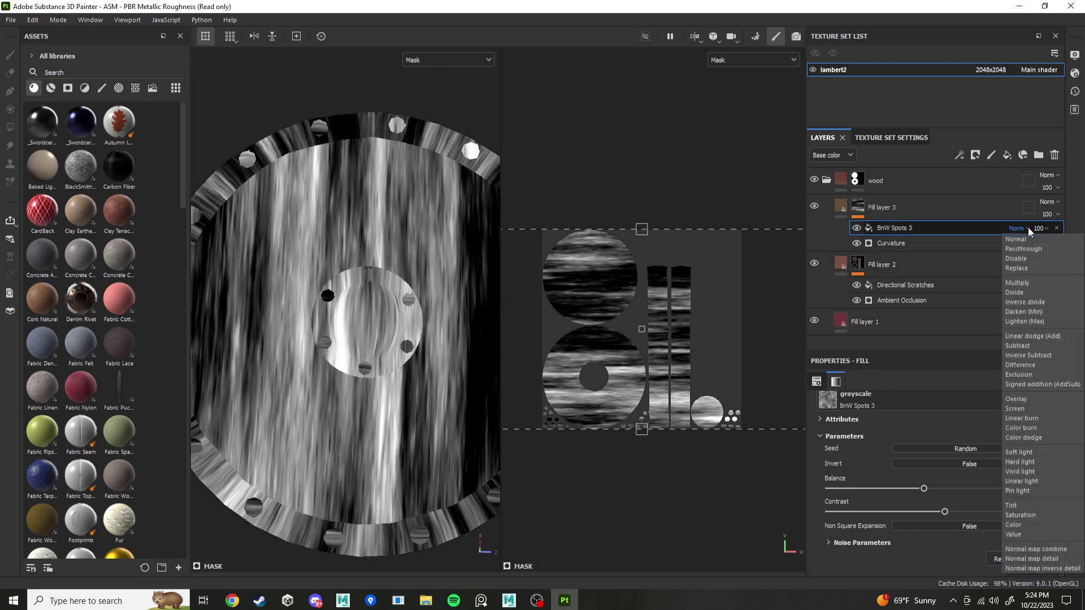
pyautogui.click(1019, 280)
pyautogui.keyDown('alt'); pyautogui.moveTo(438, 357); pyautogui.dragTo(418, 421); pyautogui.keyUp('alt')
pyautogui.click(452, 65)
pyautogui.click(431, 85)
pyautogui.scroll(3, 397, 347)
# Change Fill layer 3's base color to the lighter tan B2926B and check it across the shield.
pyautogui.click(842, 207)
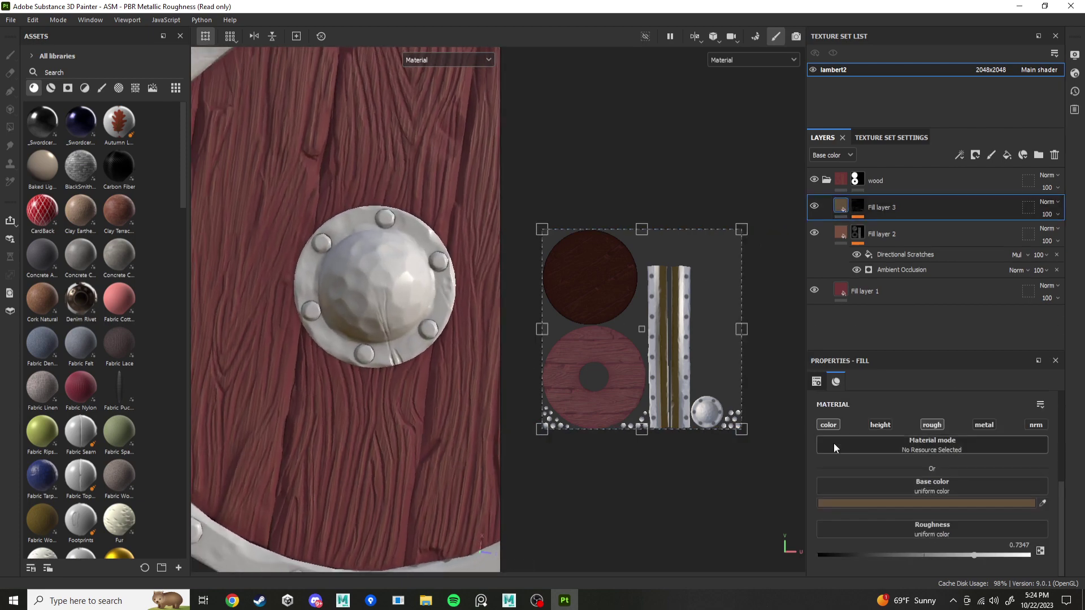
pyautogui.click(856, 503)
pyautogui.moveTo(955, 480); pyautogui.dragTo(951, 439)
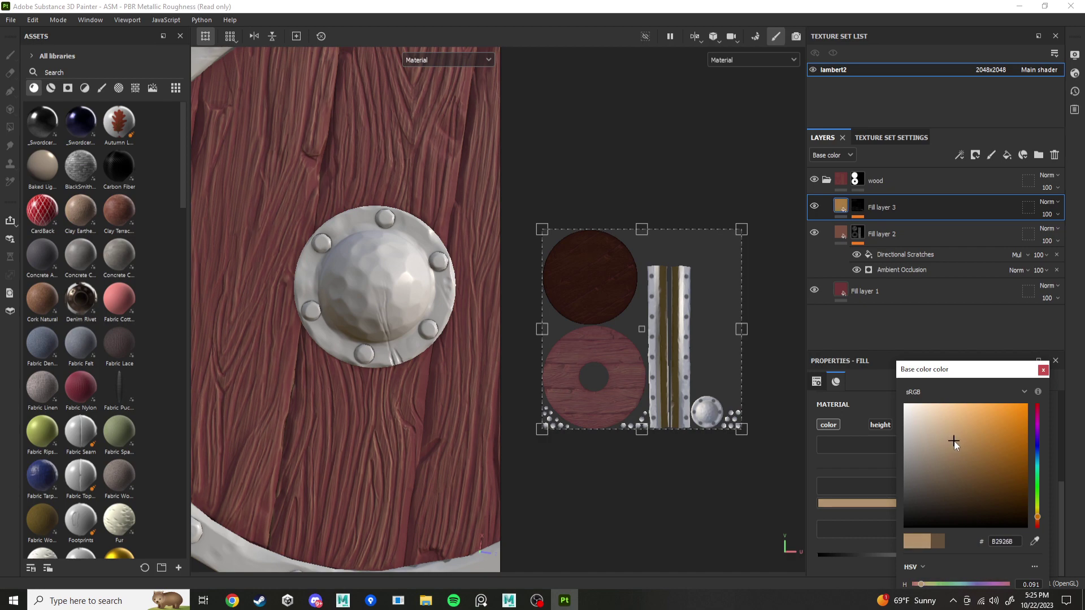
pyautogui.keyDown('alt'); pyautogui.moveTo(339, 392); pyautogui.dragTo(428, 391); pyautogui.keyUp('alt')
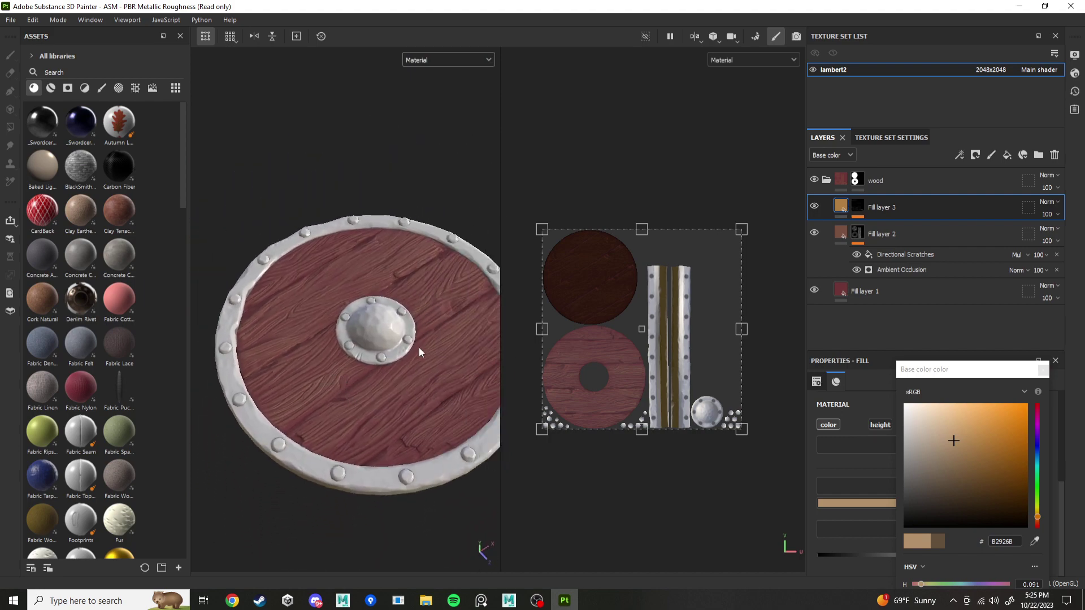
pyautogui.keyDown('alt'); pyautogui.moveTo(435, 340); pyautogui.dragTo(497, 316); pyautogui.keyUp('alt')
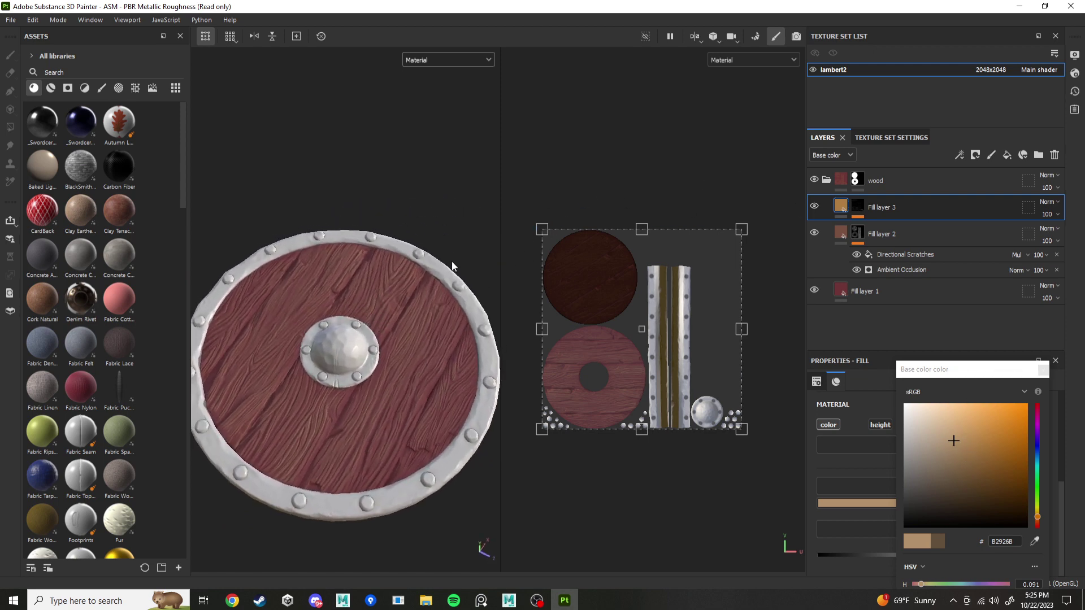
# Examine the tan grain highlights across the shield's planks and around the boss, along with Fill layer 3's mask effects.
pyautogui.click(858, 207)
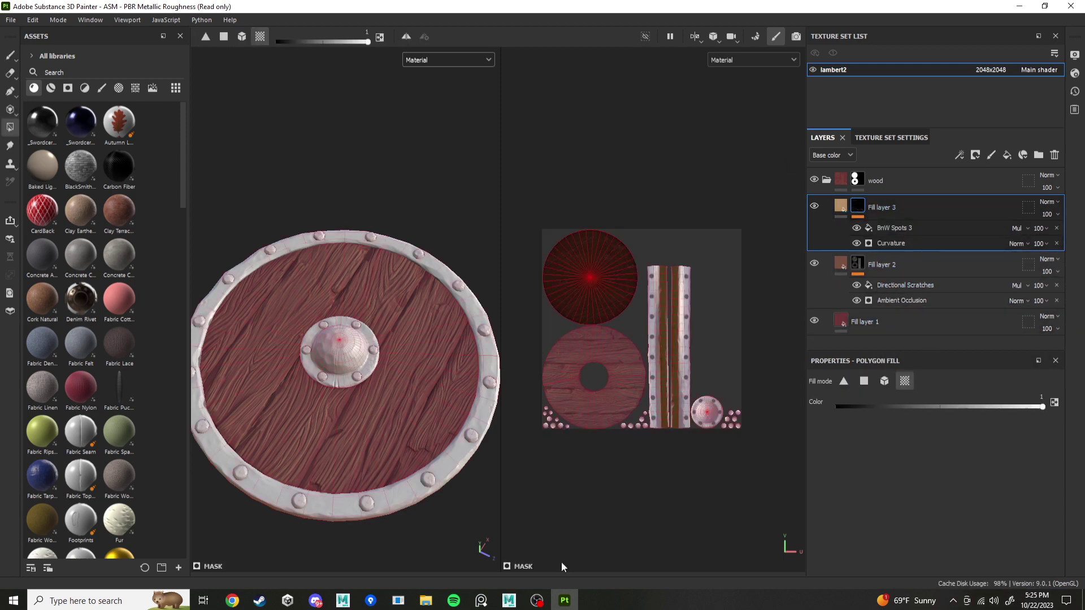
pyautogui.keyDown('alt'); pyautogui.moveTo(312, 362); pyautogui.dragTo(415, 292); pyautogui.keyUp('alt')
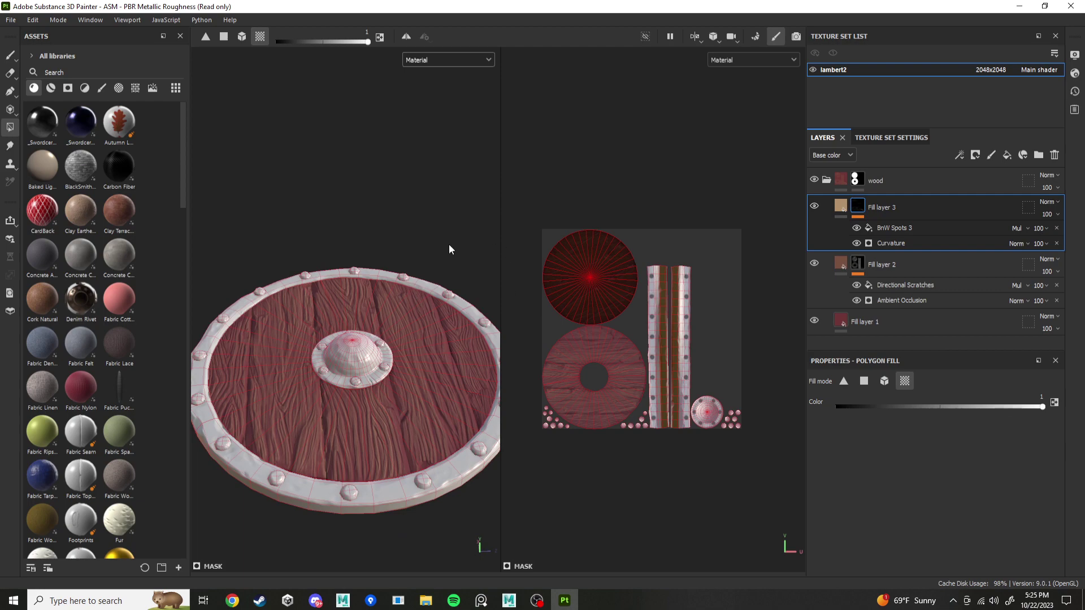
pyautogui.scroll(5, 427, 431)
pyautogui.keyDown('alt'); pyautogui.moveTo(345, 382); pyautogui.dragTo(434, 384); pyautogui.keyUp('alt')
pyautogui.scroll(-2, 407, 463)
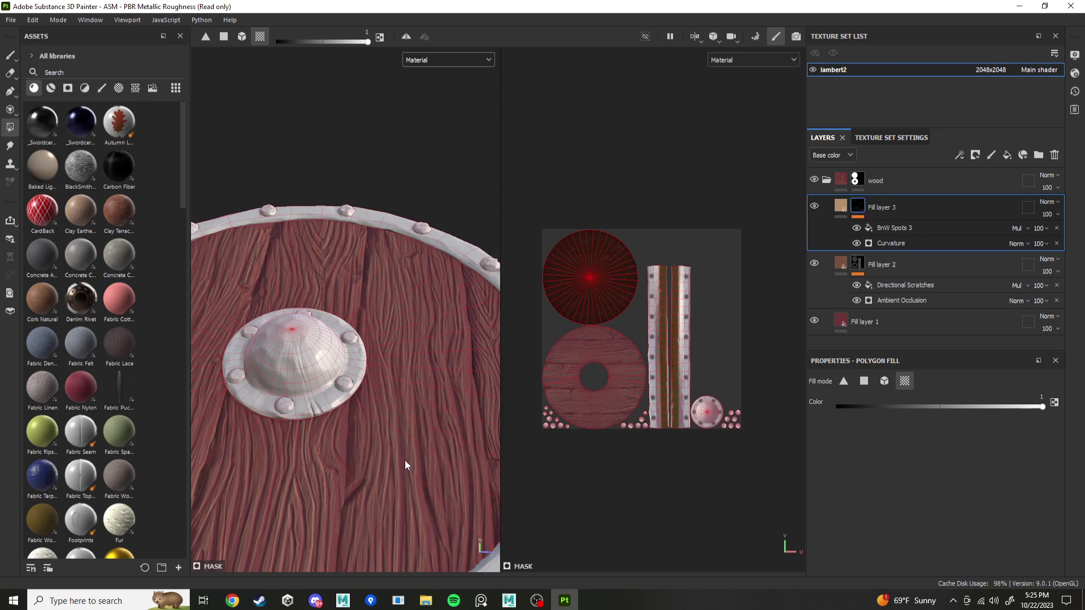
pyautogui.click(893, 227)
pyautogui.click(891, 241)
pyautogui.click(896, 226)
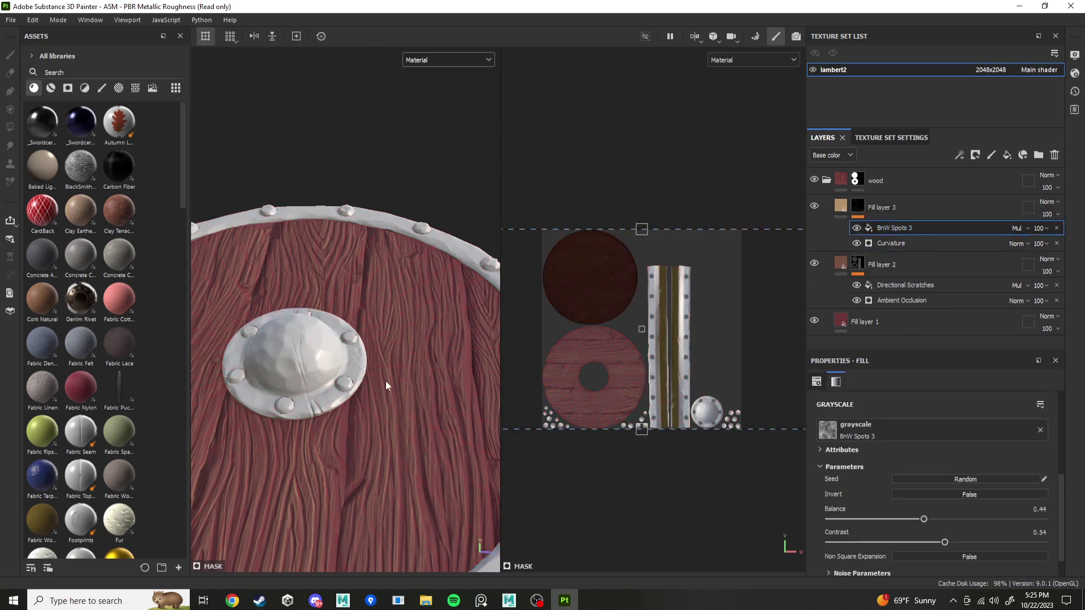
# Display the Roughness channel in the viewport and set Fill layer 1's roughness to 0.6684.
pyautogui.click(435, 59)
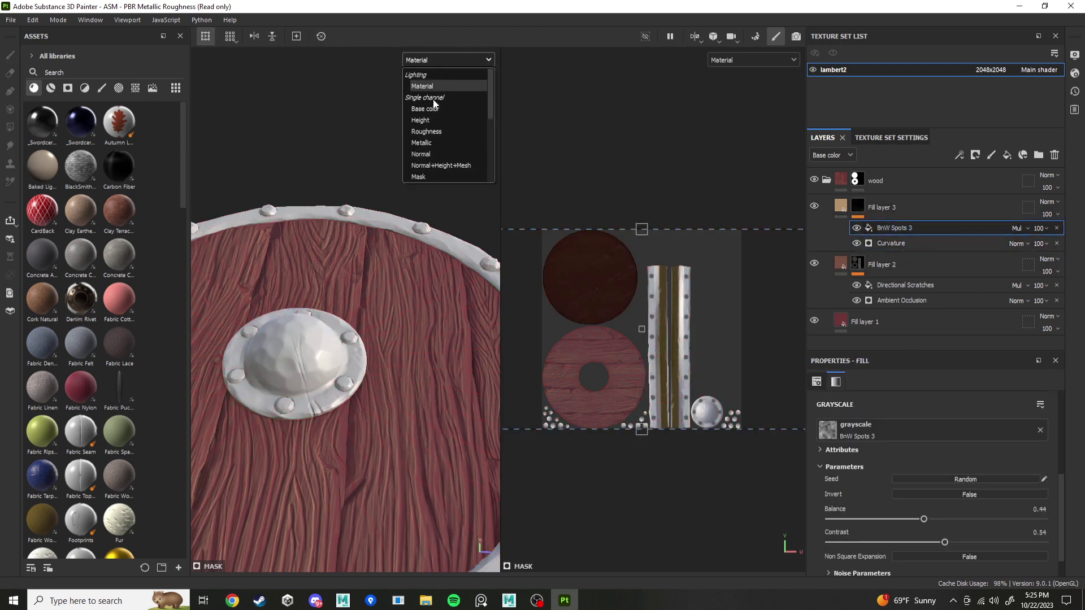
pyautogui.click(433, 99)
pyautogui.keyDown('alt'); pyautogui.moveTo(429, 317); pyautogui.dragTo(375, 378); pyautogui.keyUp('alt')
pyautogui.click(452, 59)
pyautogui.click(426, 131)
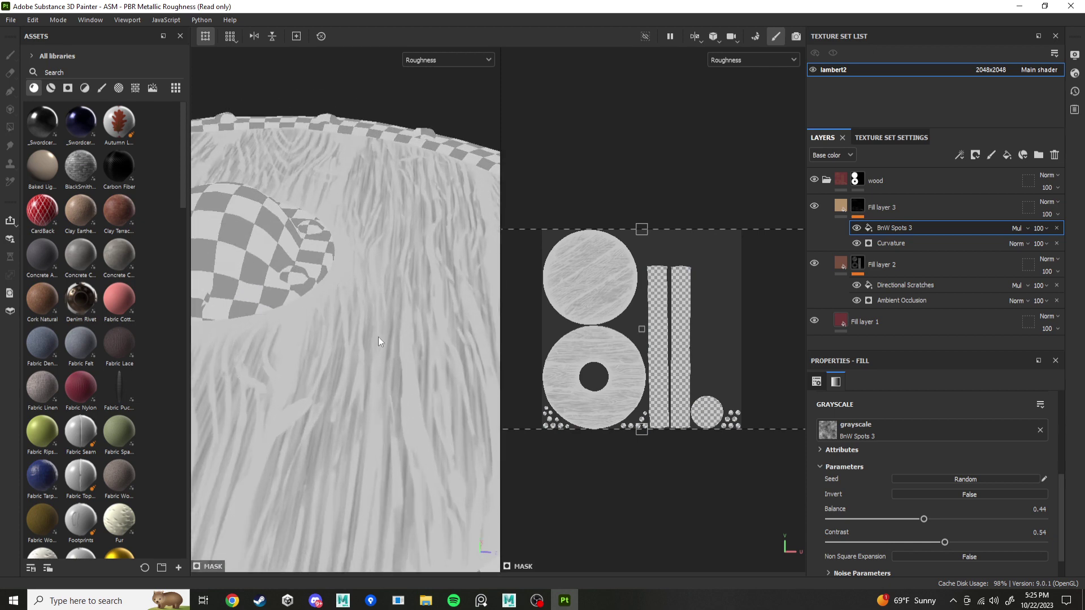
pyautogui.click(859, 320)
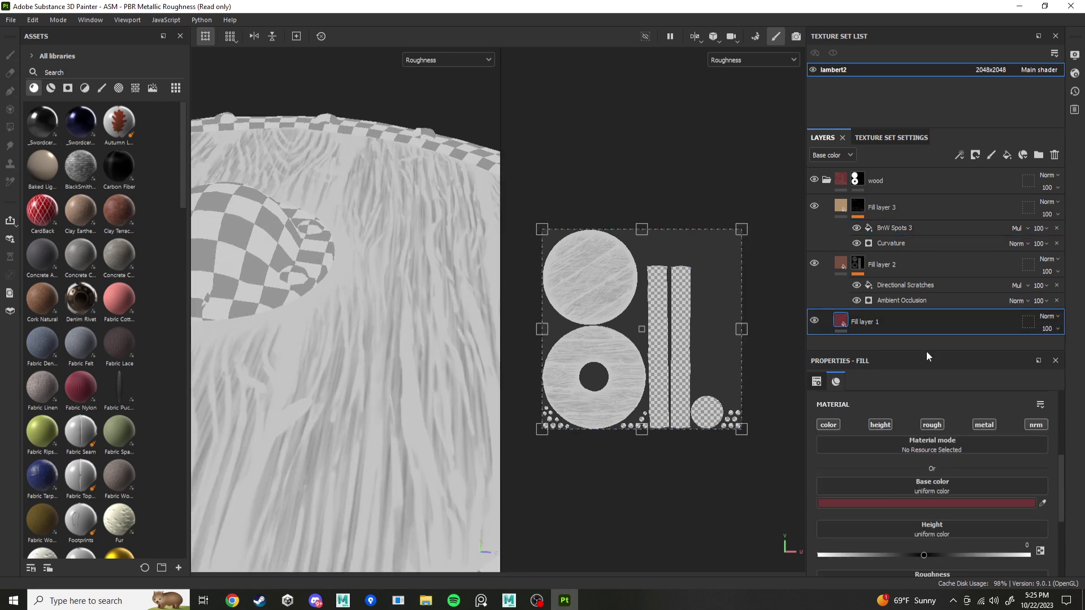
pyautogui.scroll(-2, 949, 523)
pyautogui.moveTo(979, 538); pyautogui.dragTo(958, 539)
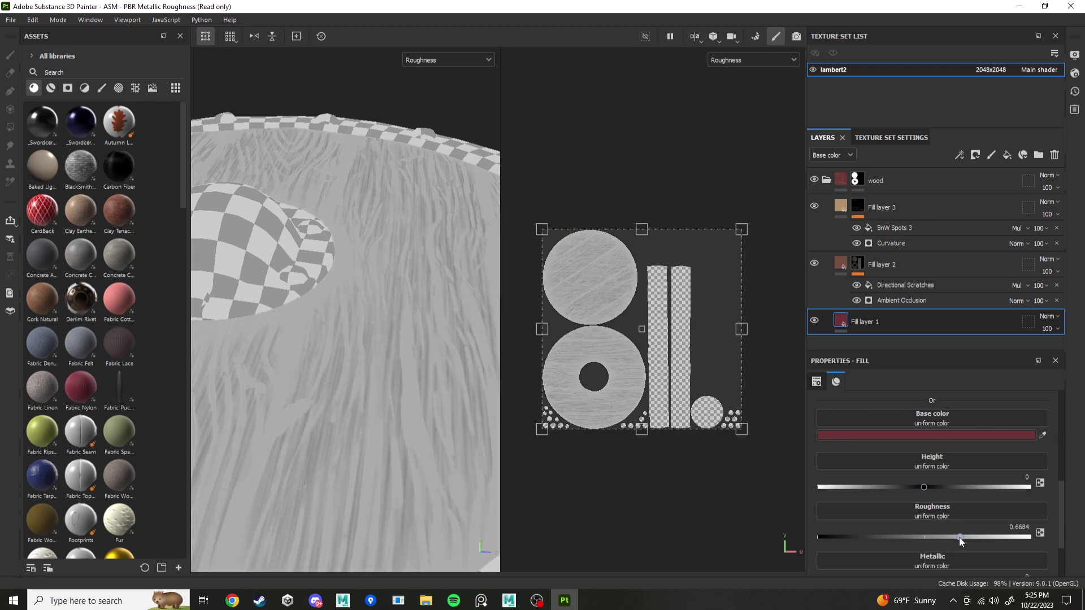
# Set the roughness to 0.3952 on Fill layer 2 and to 0.8753 on Fill layer 3.
pyautogui.click(841, 265)
pyautogui.moveTo(926, 537); pyautogui.dragTo(900, 534)
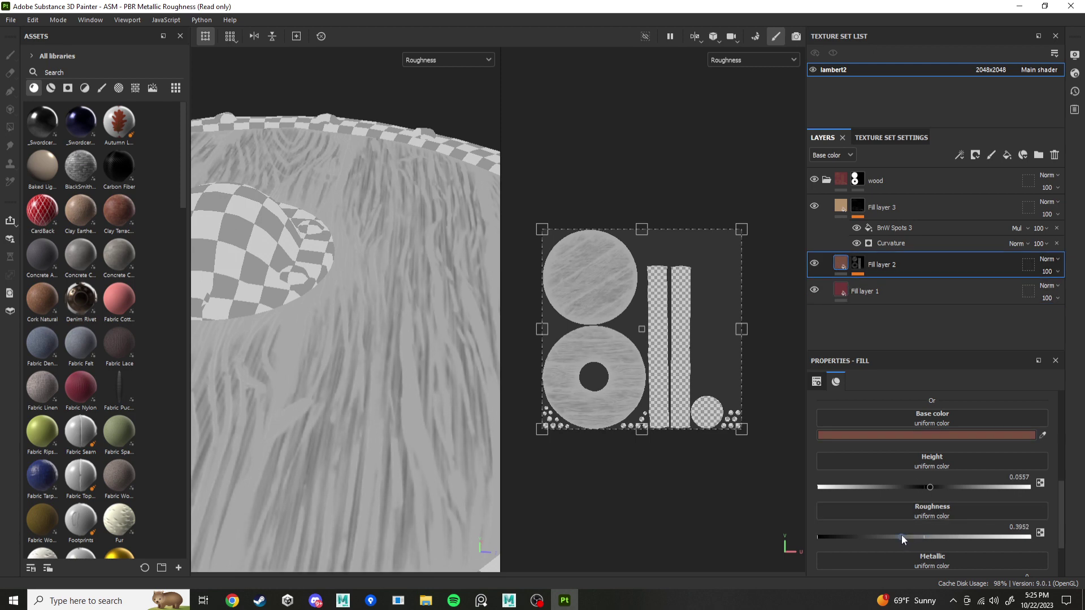
pyautogui.click(456, 59)
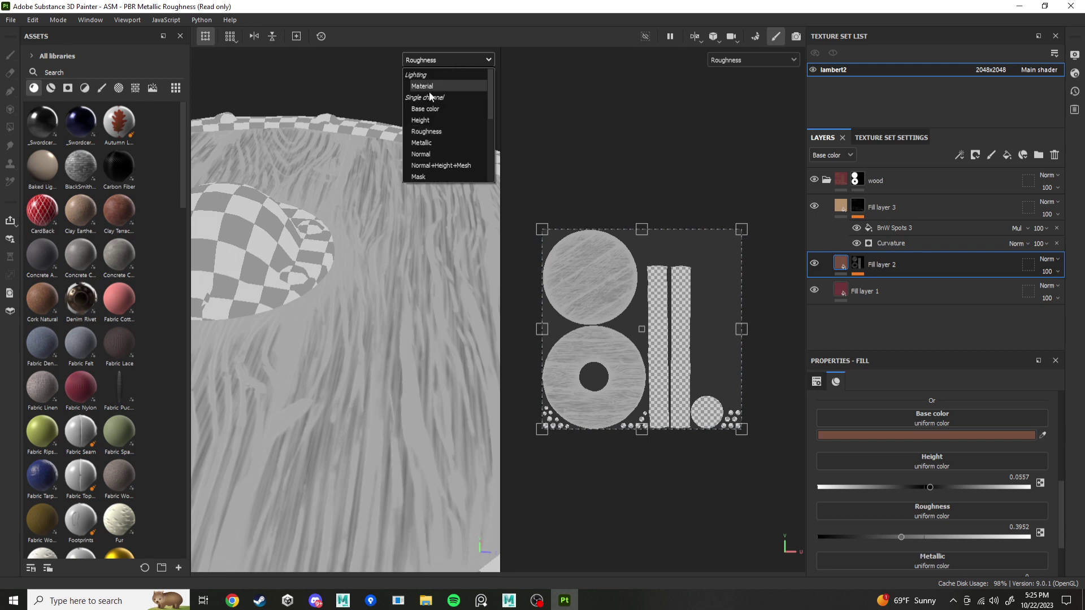
pyautogui.click(849, 212)
pyautogui.click(849, 212)
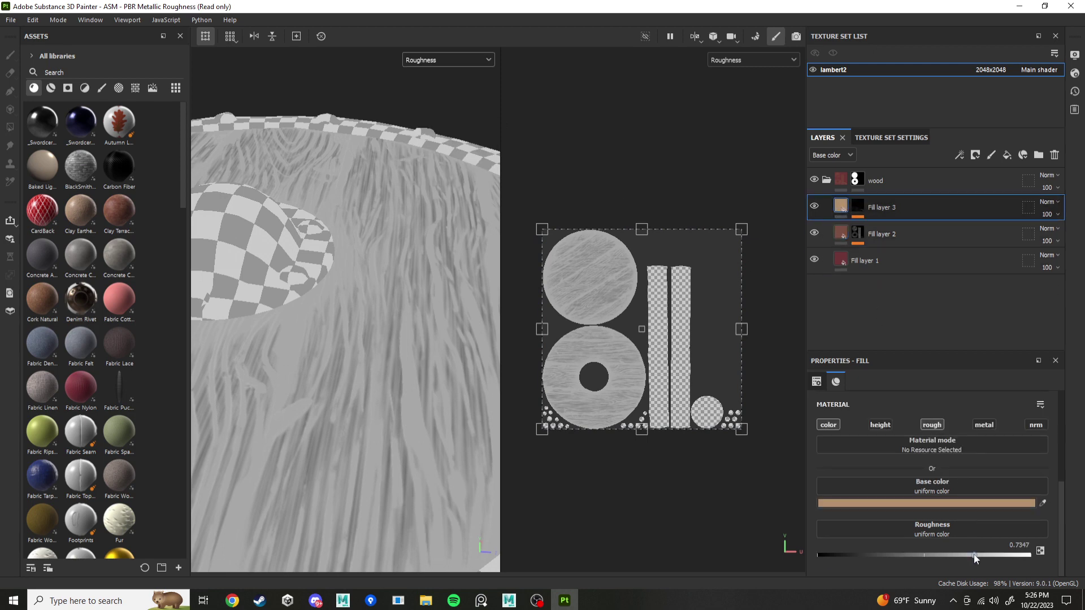
pyautogui.moveTo(974, 558); pyautogui.dragTo(1028, 556)
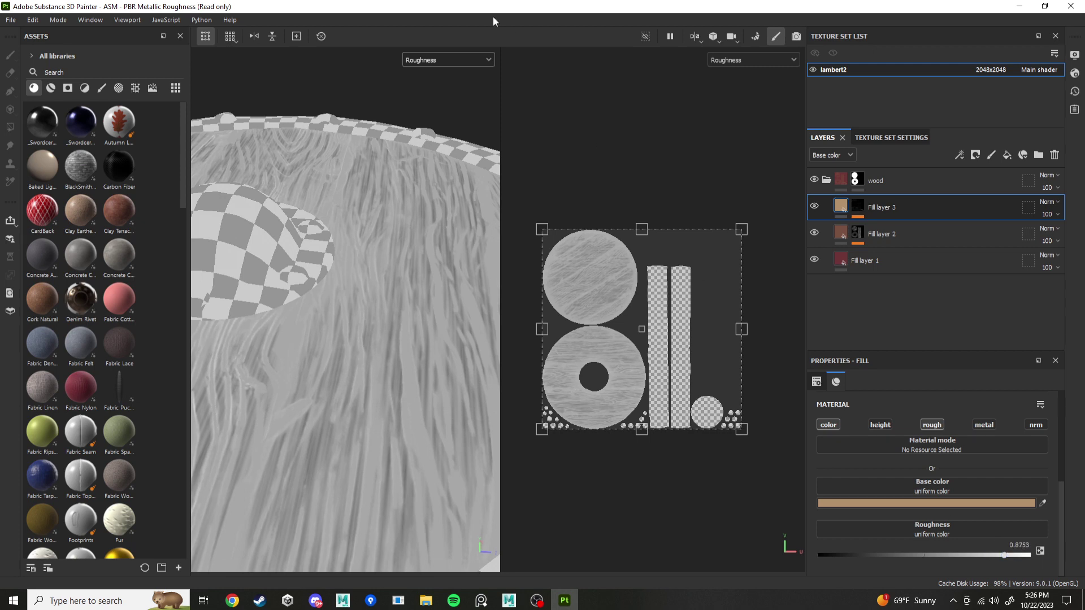
# Return the viewport to Material view and inspect the wood's surface response from several angles.
pyautogui.click(465, 60)
pyautogui.click(449, 86)
pyautogui.keyDown('alt'); pyautogui.moveTo(400, 168); pyautogui.dragTo(729, 260); pyautogui.keyUp('alt')
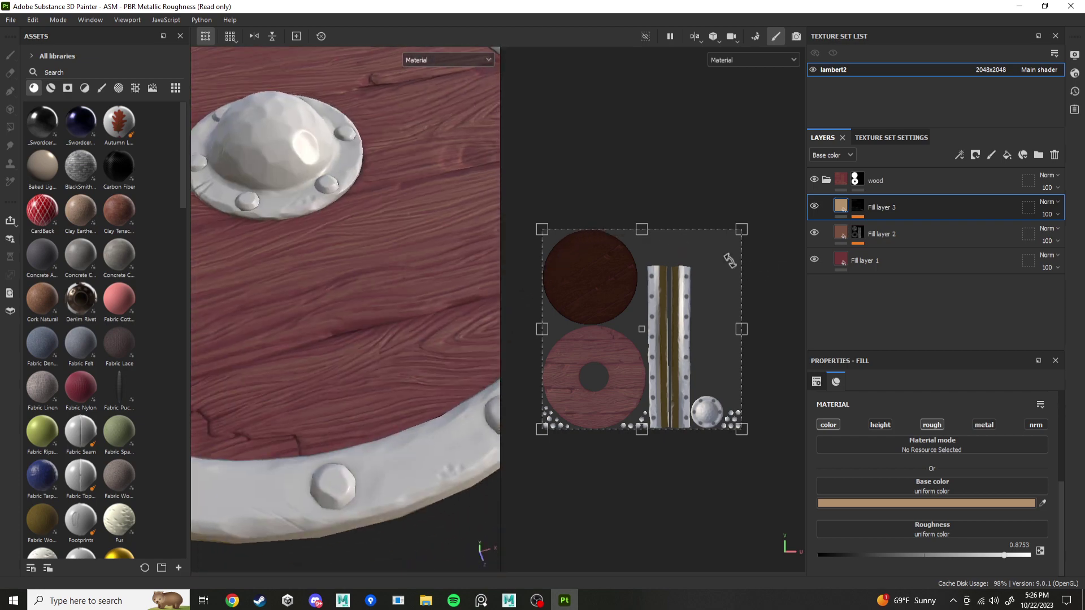
pyautogui.keyDown('alt'); pyautogui.moveTo(729, 261); pyautogui.dragTo(388, 311, button='right'); pyautogui.keyUp('alt')
pyautogui.keyDown('alt'); pyautogui.moveTo(388, 310); pyautogui.dragTo(387, 363); pyautogui.keyUp('alt')
pyautogui.keyDown('alt'); pyautogui.moveTo(388, 363); pyautogui.dragTo(383, 267, button='middle'); pyautogui.keyUp('alt')
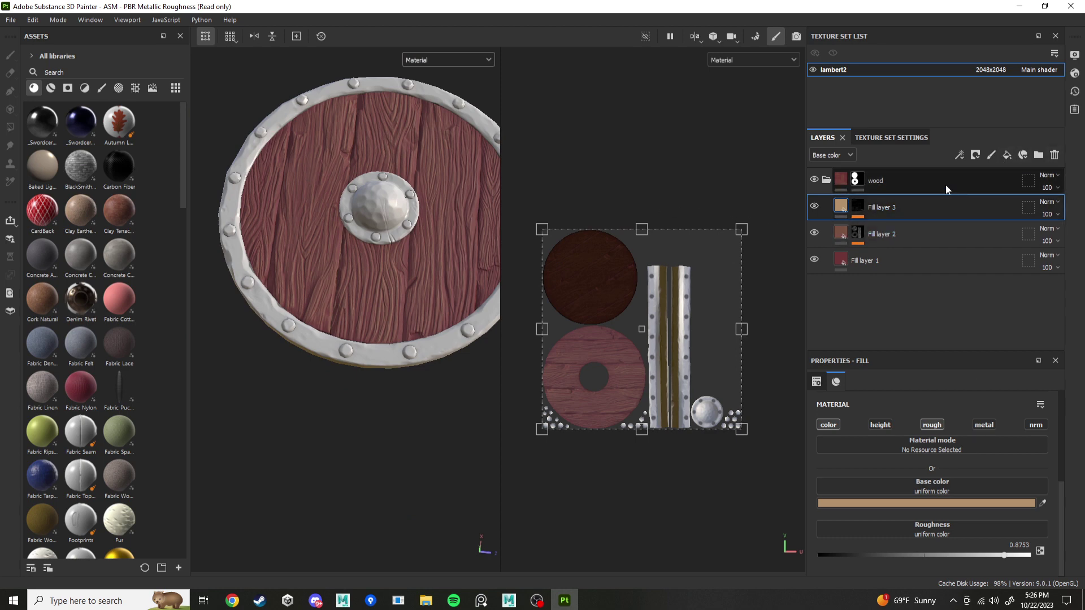
# Try a 3D Linear Gradient generator on Fill layer 3's content and remove it again.
pyautogui.rightClick(928, 209)
pyautogui.moveTo(983, 437)
pyautogui.click(965, 421)
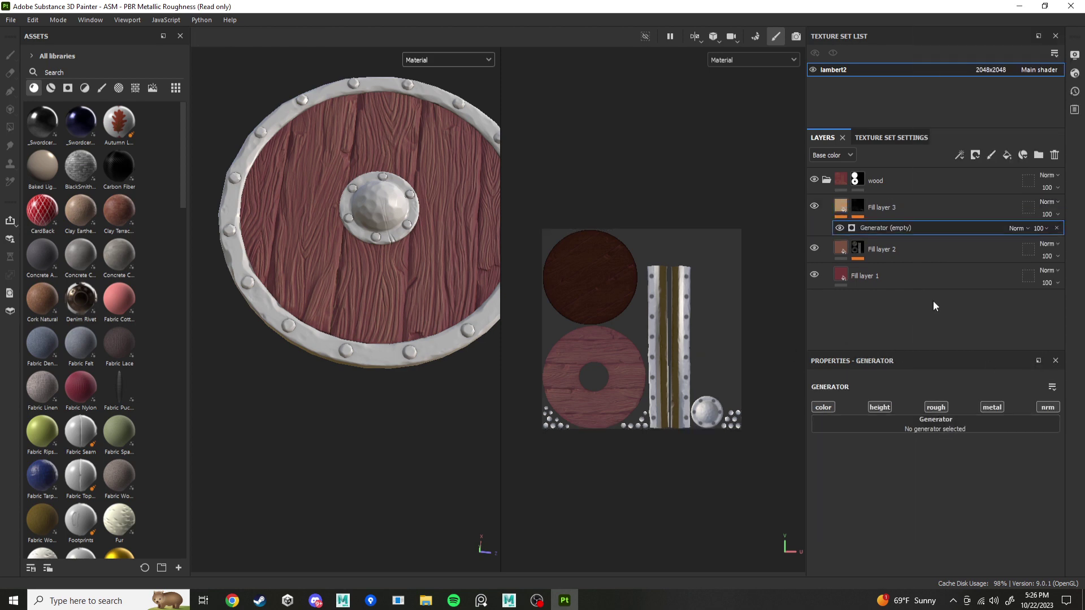
pyautogui.click(932, 428)
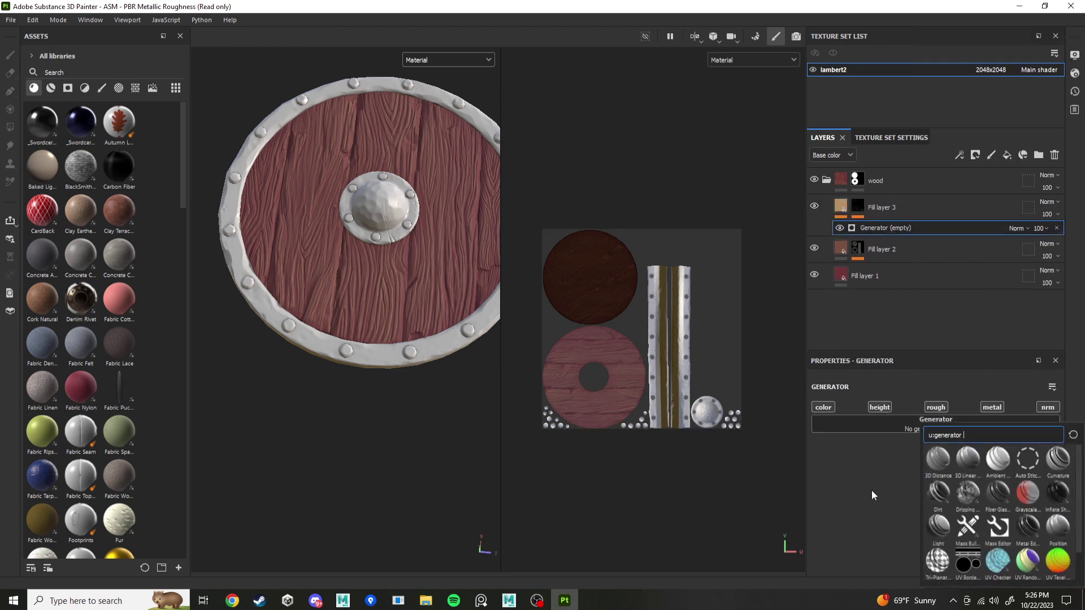
pyautogui.click(965, 464)
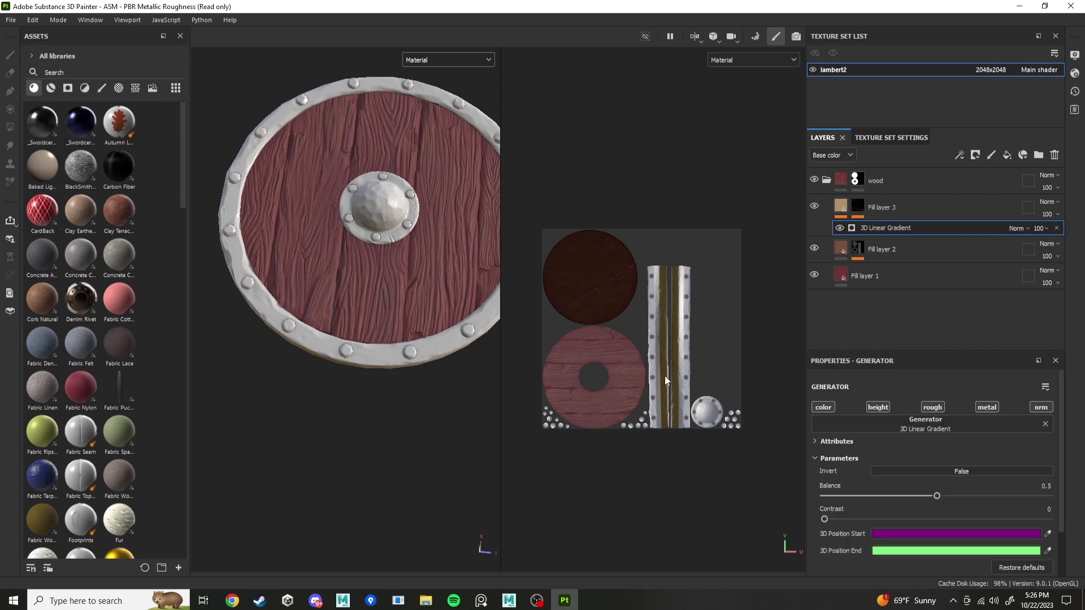
pyautogui.scroll(-2, 955, 469)
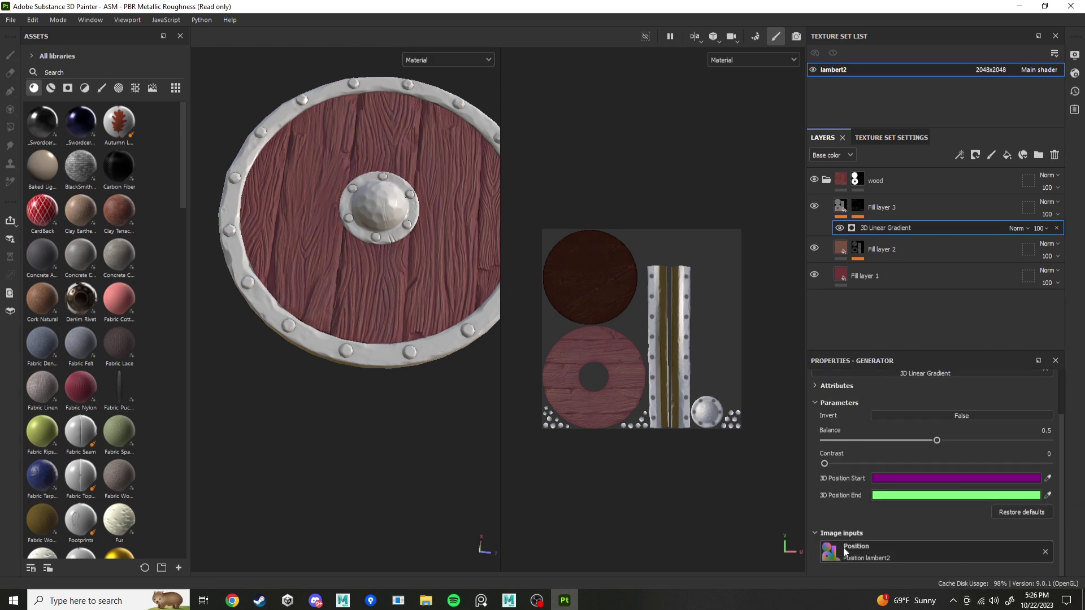
pyautogui.click(451, 59)
pyautogui.scroll(-1, 431, 140)
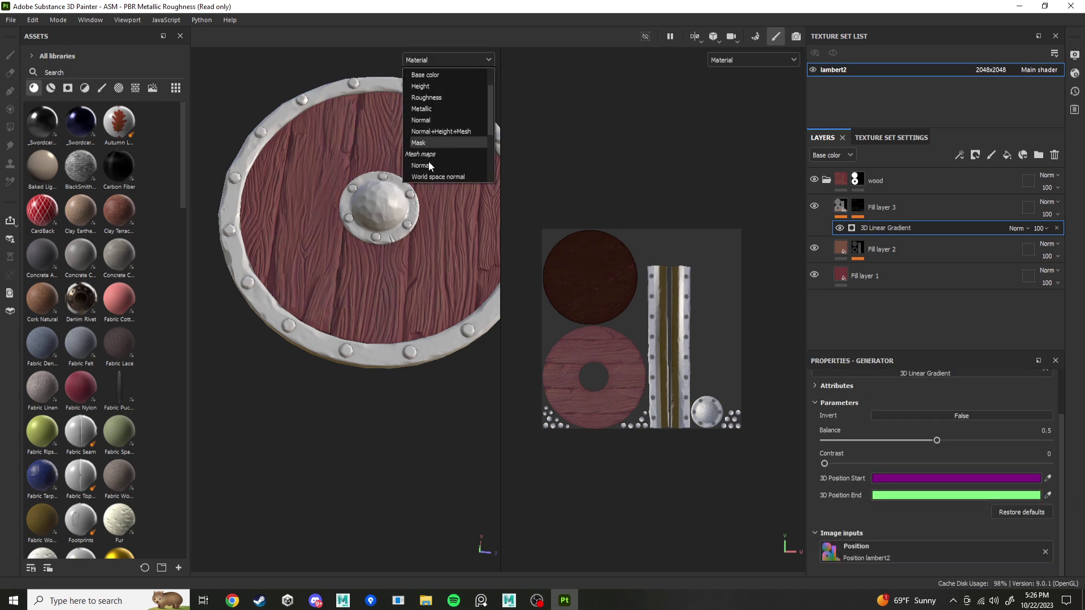
pyautogui.click(842, 207)
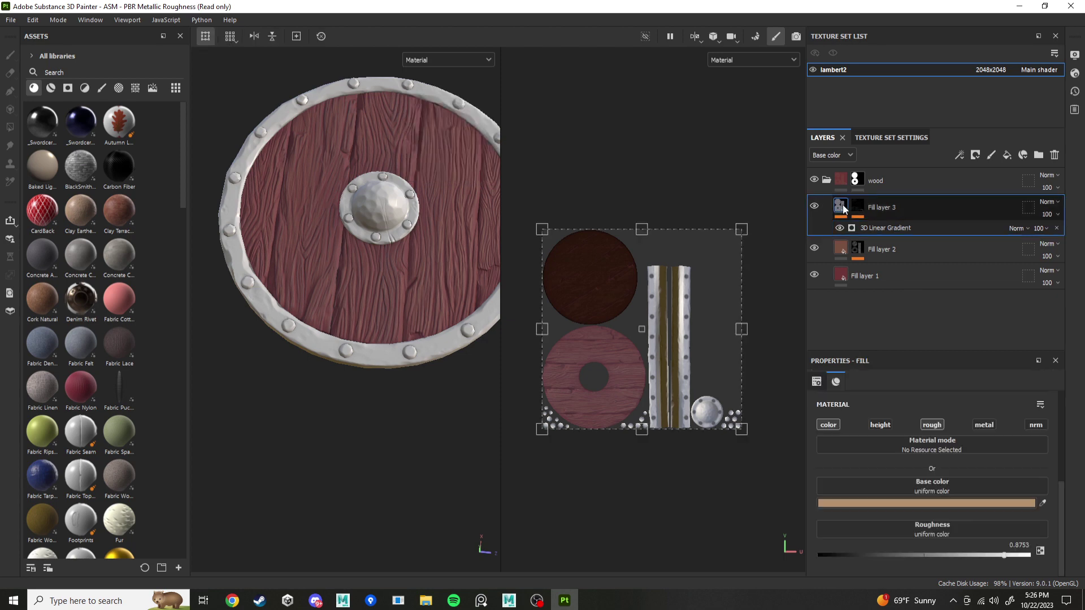
pyautogui.click(1056, 228)
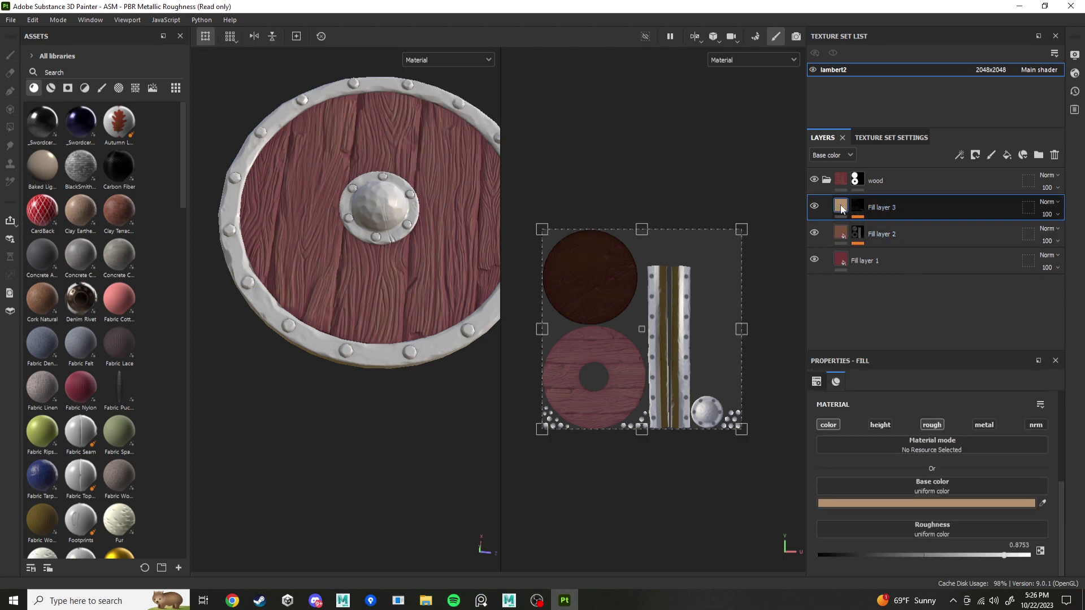
# Add a fill layer above Fill layer 3 with a black base color and only the color channel enabled.
pyautogui.click(1006, 155)
pyautogui.click(909, 504)
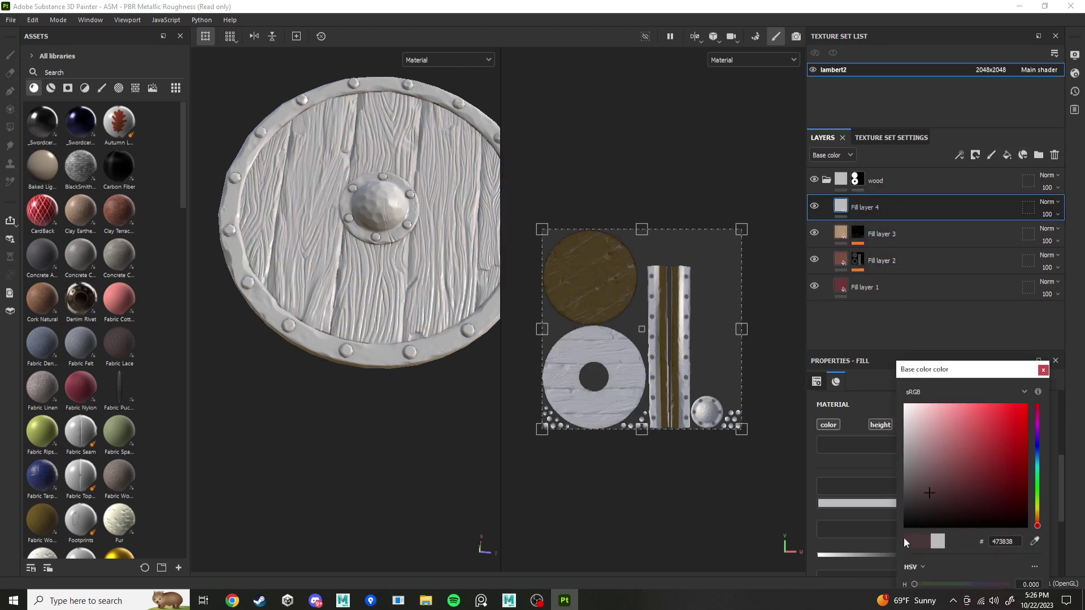
pyautogui.click(1042, 370)
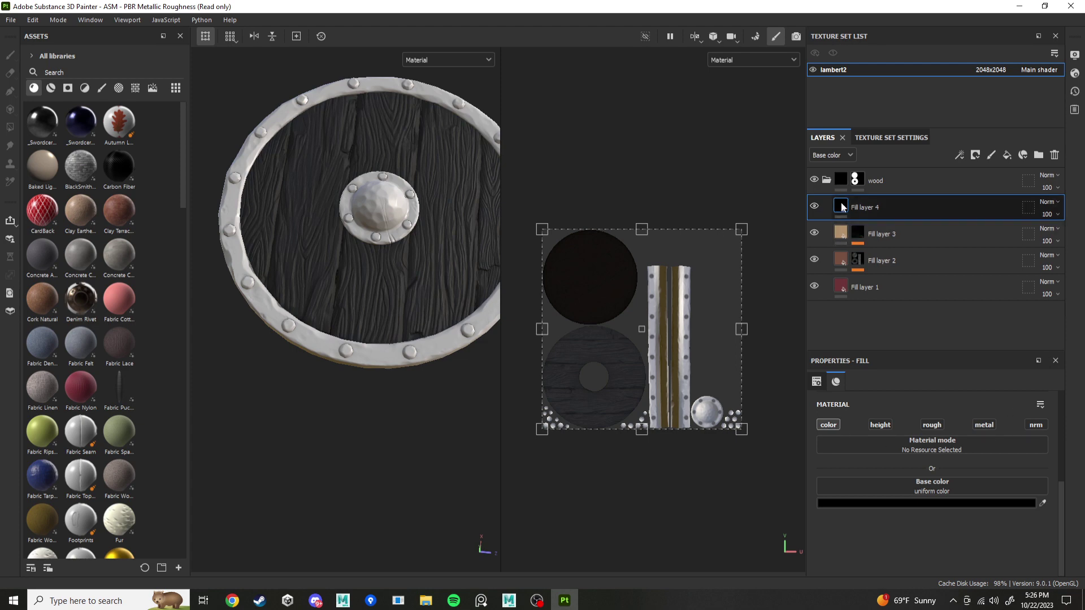
# Add a black mask to Fill layer 4 and give the mask a 3D Linear Gradient generator.
pyautogui.rightClick(838, 203)
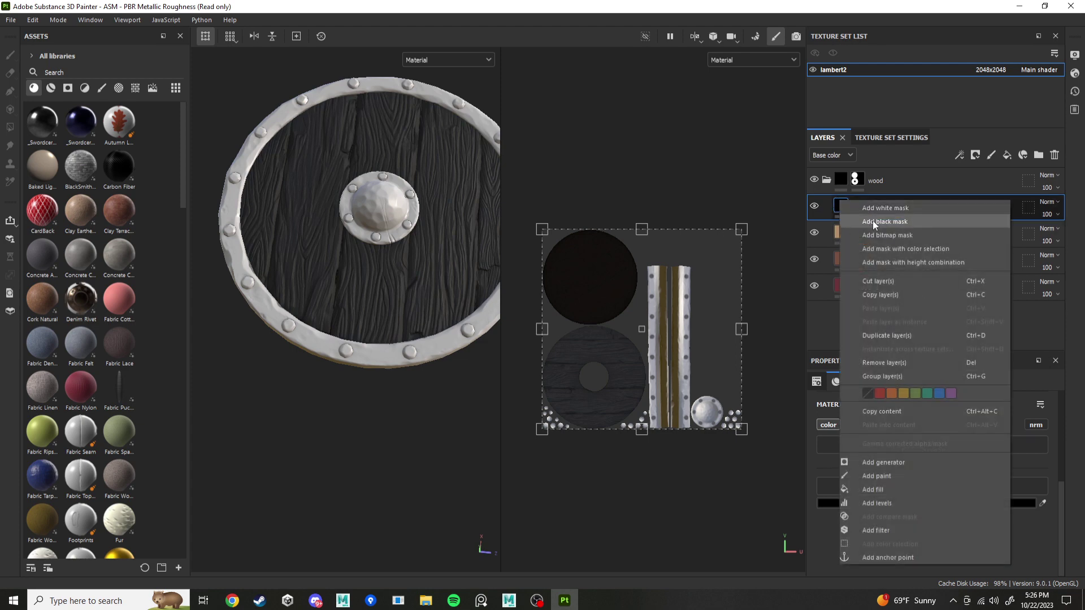
pyautogui.click(881, 214)
pyautogui.rightClick(860, 217)
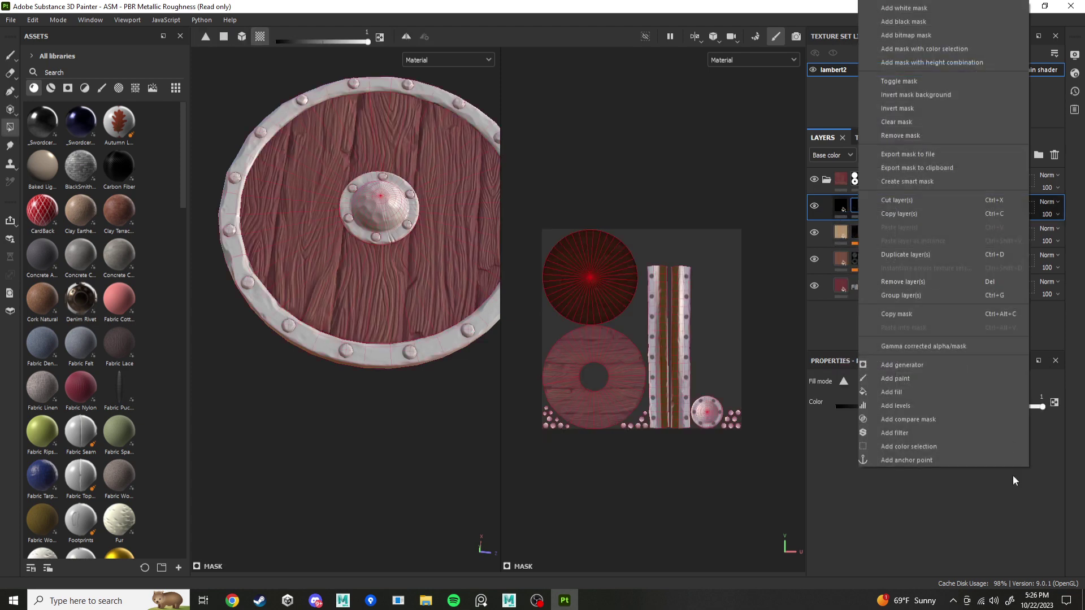
pyautogui.click(910, 368)
pyautogui.click(961, 413)
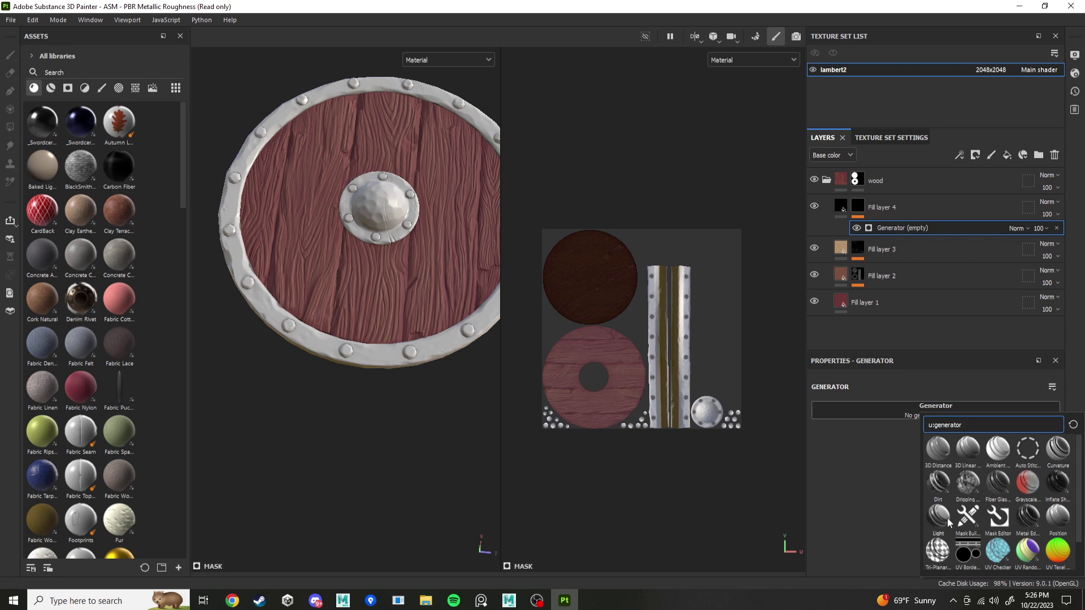
pyautogui.click(966, 457)
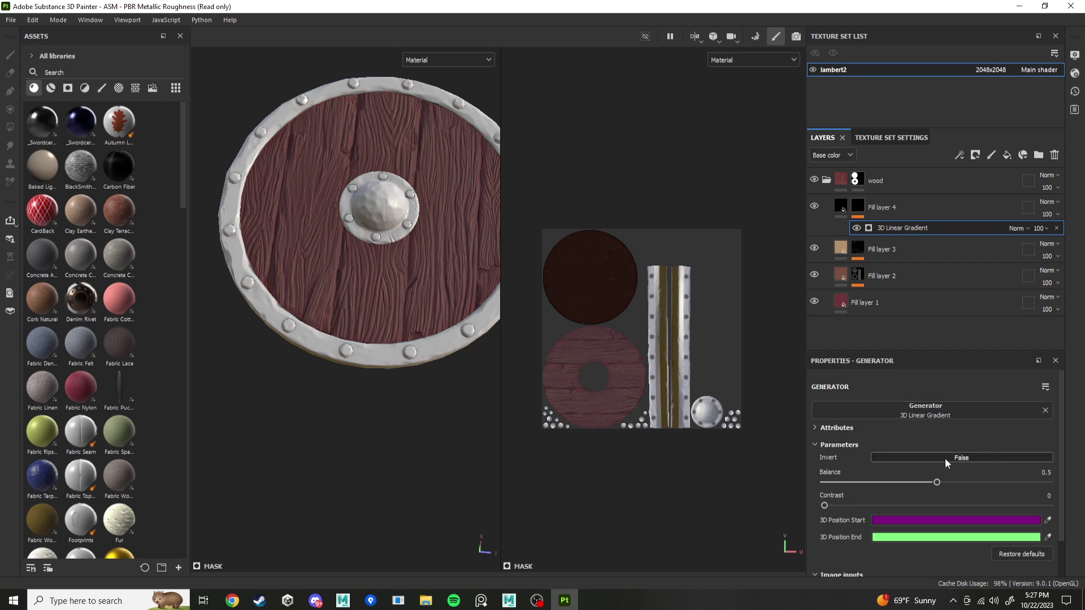
# Show the Position map and sample the gradient's 3D Position Start from the shield's violet edge and 3D Position End from the opposite olive edge.
pyautogui.click(456, 61)
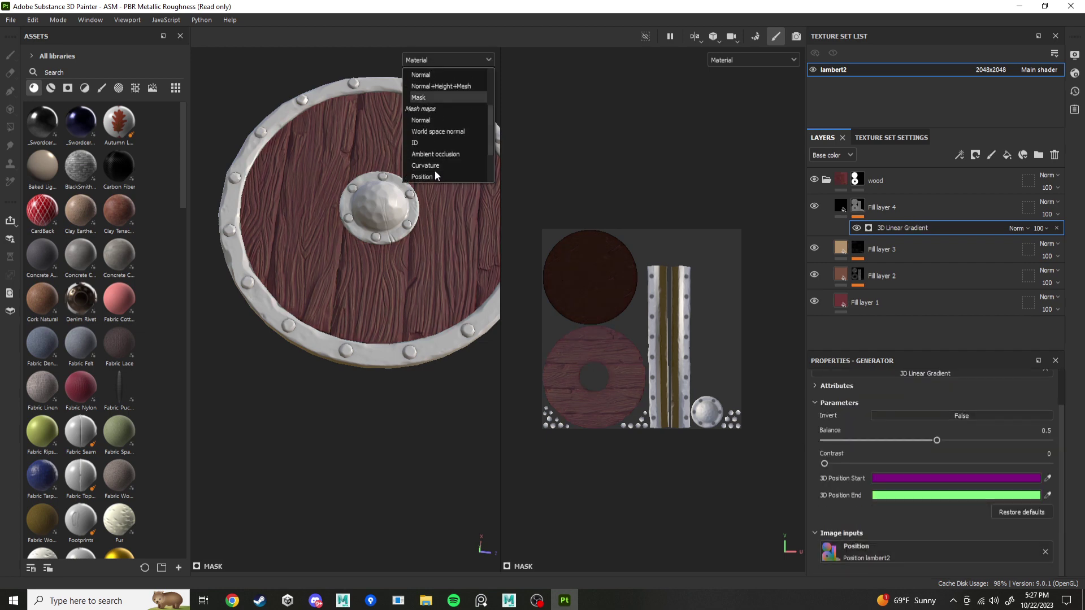
pyautogui.click(427, 175)
pyautogui.keyDown('alt'); pyautogui.moveTo(441, 242); pyautogui.dragTo(438, 293, button='middle'); pyautogui.keyUp('alt')
pyautogui.scroll(-1, 411, 295)
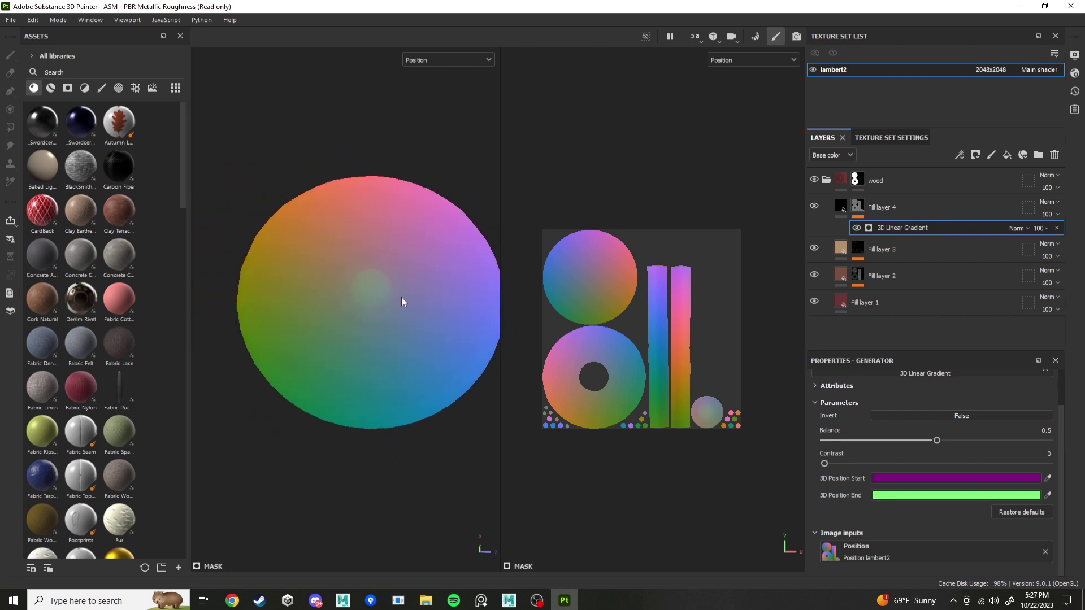
pyautogui.keyDown('alt'); pyautogui.moveTo(401, 296); pyautogui.dragTo(397, 279); pyautogui.keyUp('alt')
pyautogui.keyDown('alt'); pyautogui.moveTo(398, 279); pyautogui.dragTo(387, 281, button='middle'); pyautogui.keyUp('alt')
pyautogui.keyDown('alt'); pyautogui.moveTo(387, 281); pyautogui.dragTo(362, 297); pyautogui.keyUp('alt')
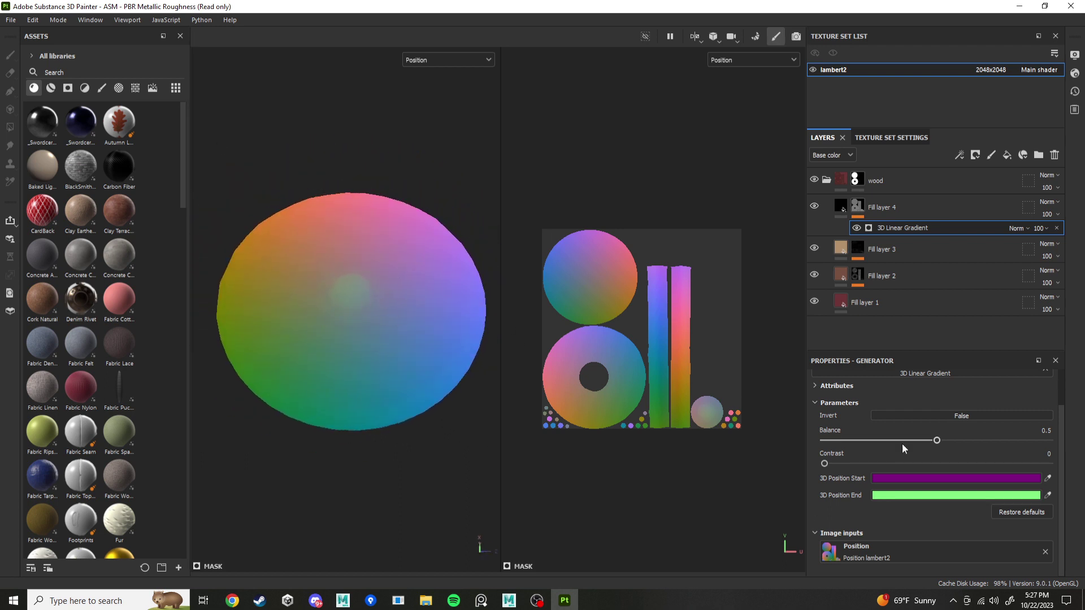
pyautogui.click(1046, 478)
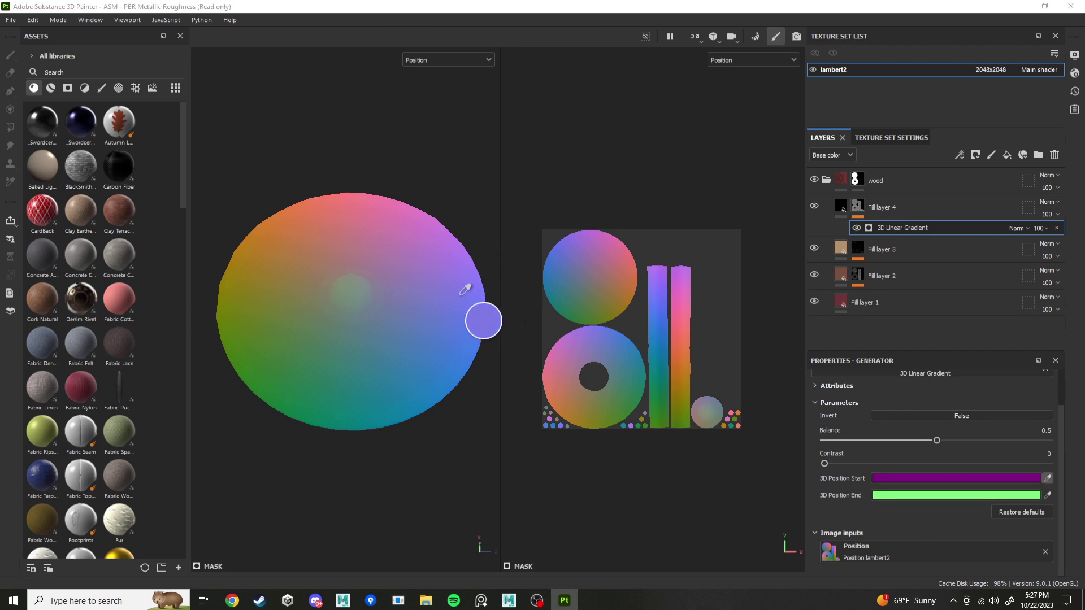
pyautogui.click(482, 317)
pyautogui.click(1047, 494)
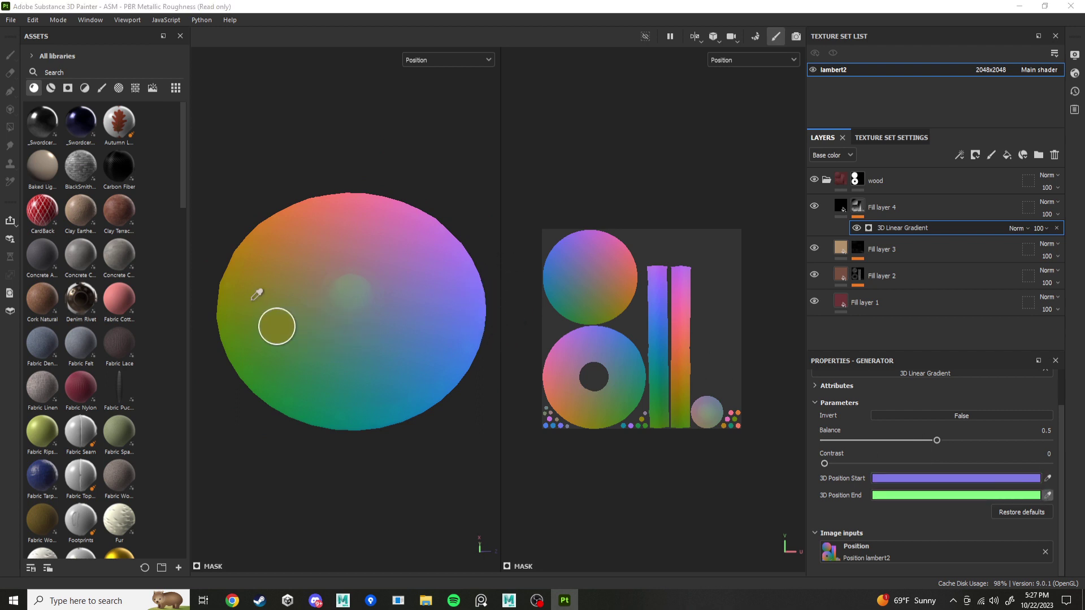
pyautogui.click(251, 305)
# Return to Material view, inspect the linear gradient across the shield, and remove the 3D Linear Gradient generator.
pyautogui.click(443, 60)
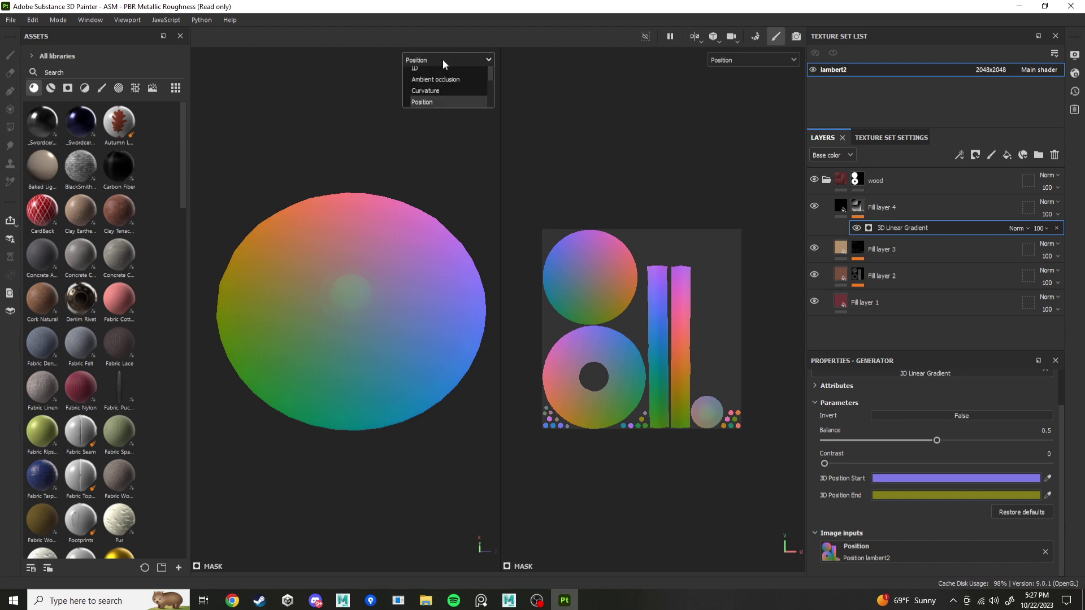
pyautogui.scroll(3, 441, 85)
pyautogui.click(424, 109)
pyautogui.keyDown('alt'); pyautogui.moveTo(424, 111); pyautogui.dragTo(379, 205); pyautogui.keyUp('alt')
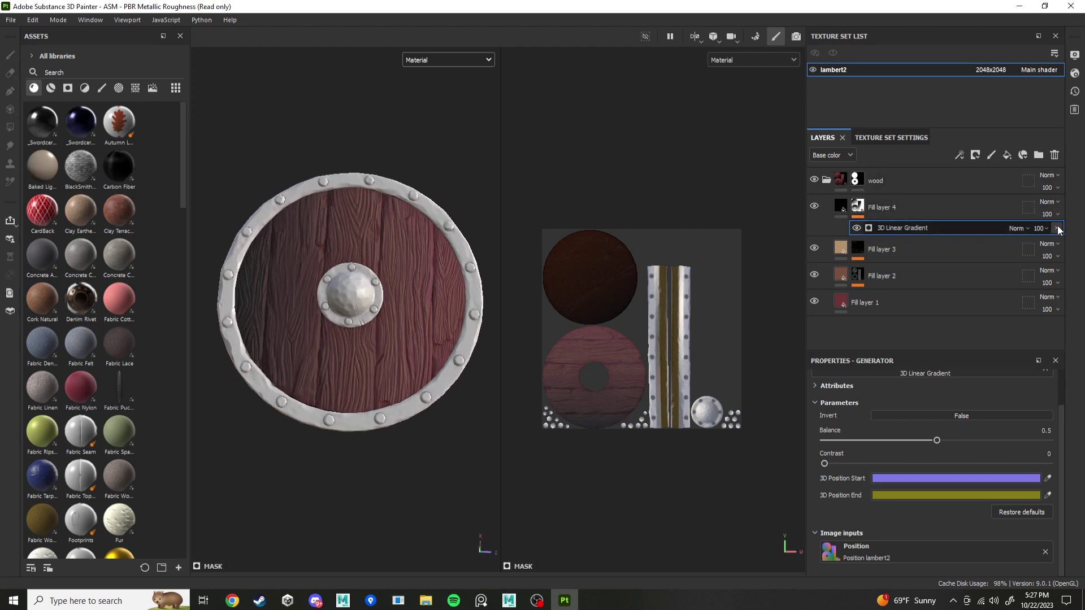
pyautogui.keyDown('alt'); pyautogui.moveTo(443, 291); pyautogui.dragTo(395, 356); pyautogui.keyUp('alt')
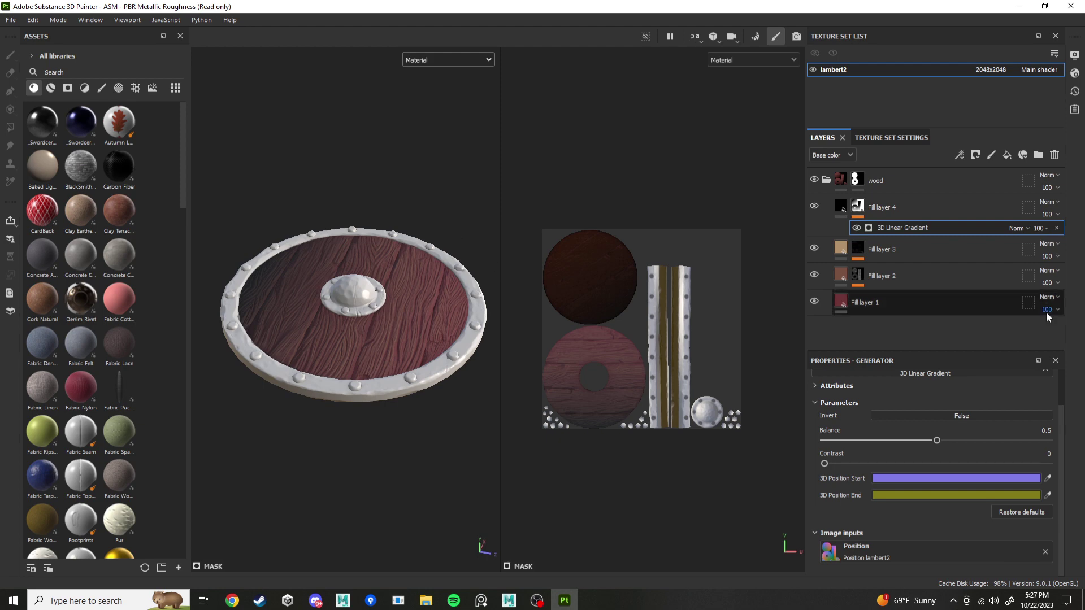
pyautogui.click(1057, 227)
# Add a Light generator to Fill layer 4's mask.
pyautogui.rightClick(857, 207)
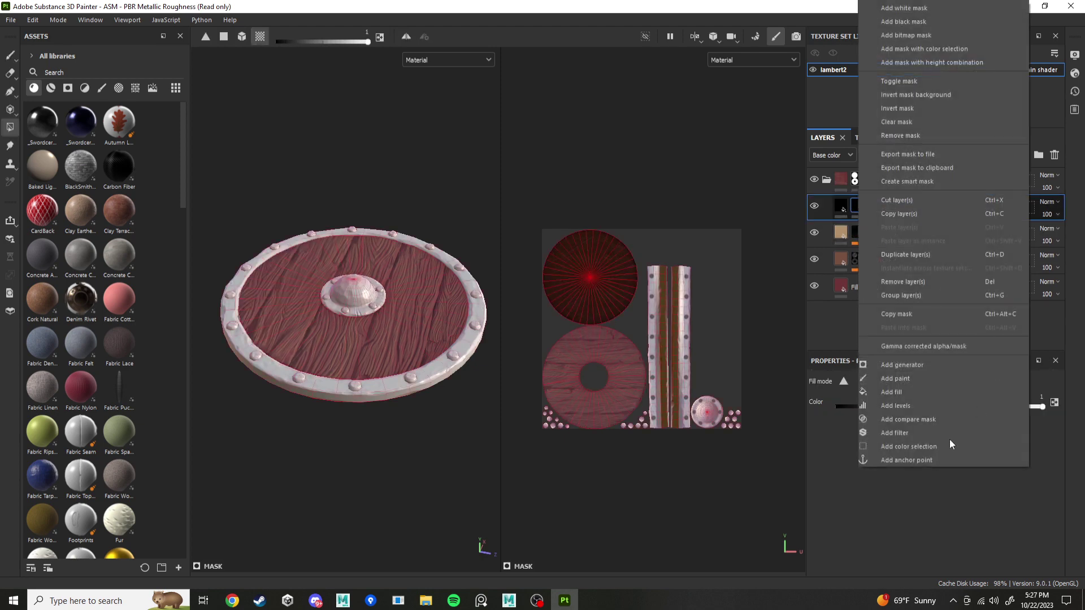
pyautogui.click(919, 364)
pyautogui.click(853, 413)
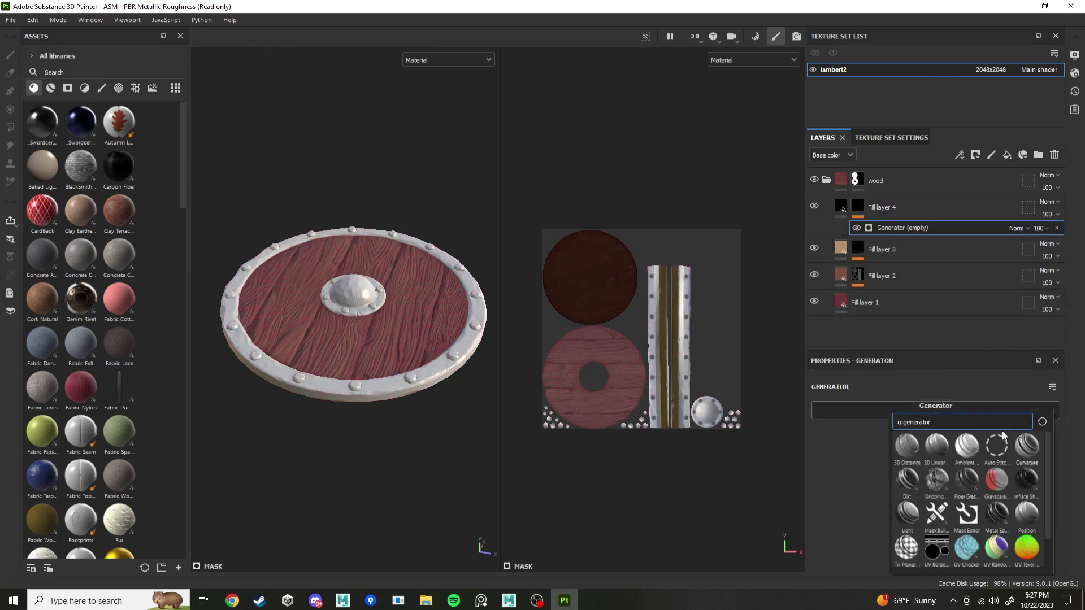
pyautogui.click(907, 515)
# Set the Light generator's vertical angle to 213 while viewing the mask, and return the viewport to Material view.
pyautogui.click(448, 59)
pyautogui.click(424, 175)
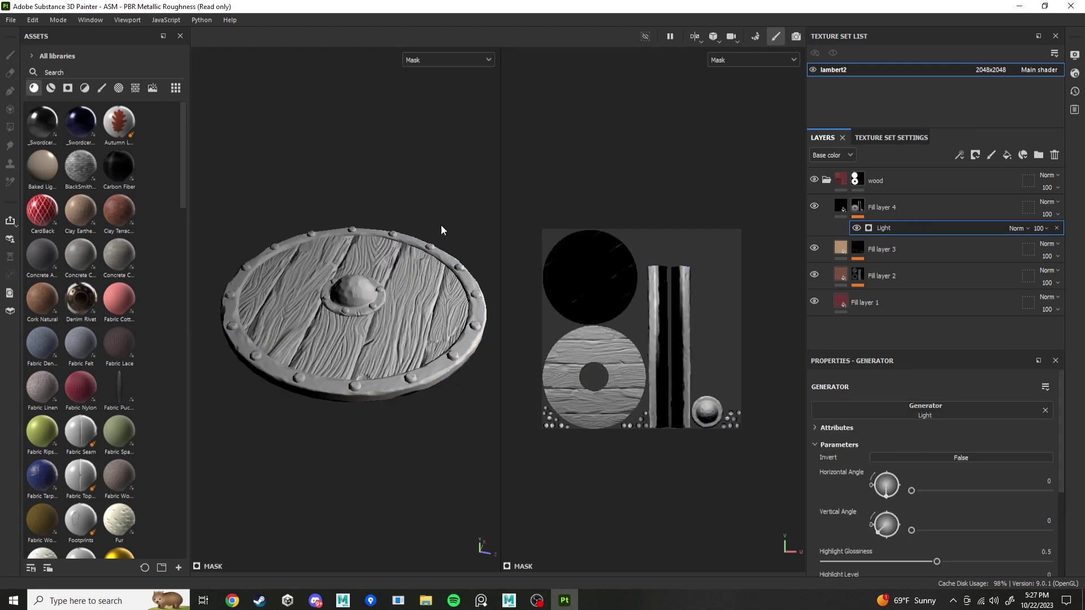
pyautogui.keyDown('alt'); pyautogui.moveTo(441, 225); pyautogui.dragTo(320, 364); pyautogui.keyUp('alt')
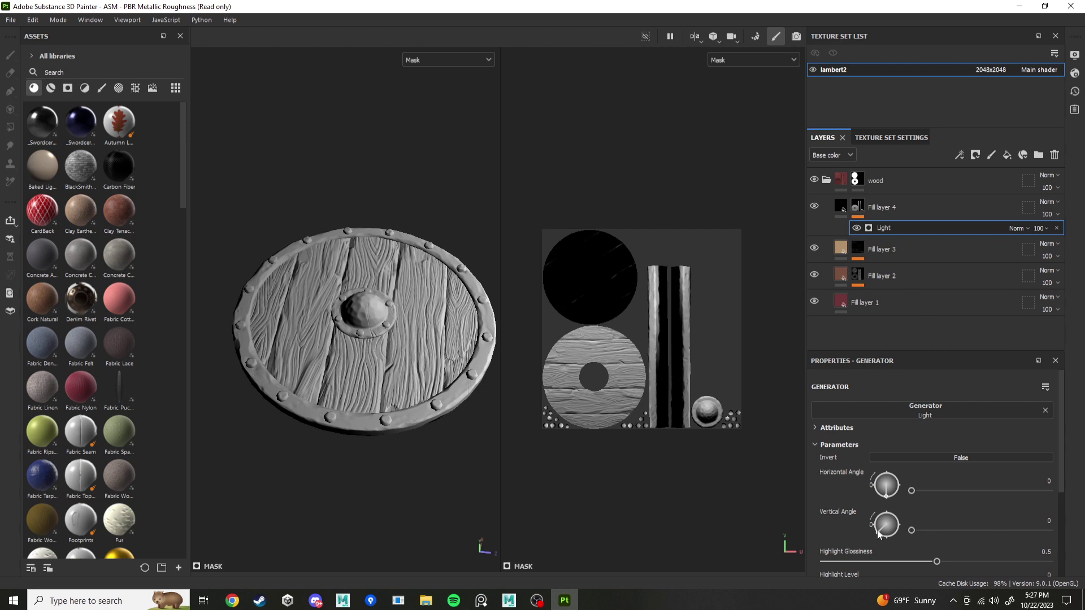
pyautogui.moveTo(879, 534)
pyautogui.mouseDown()
pyautogui.moveTo(883, 548)
pyautogui.moveTo(907, 540)
pyautogui.mouseUp()
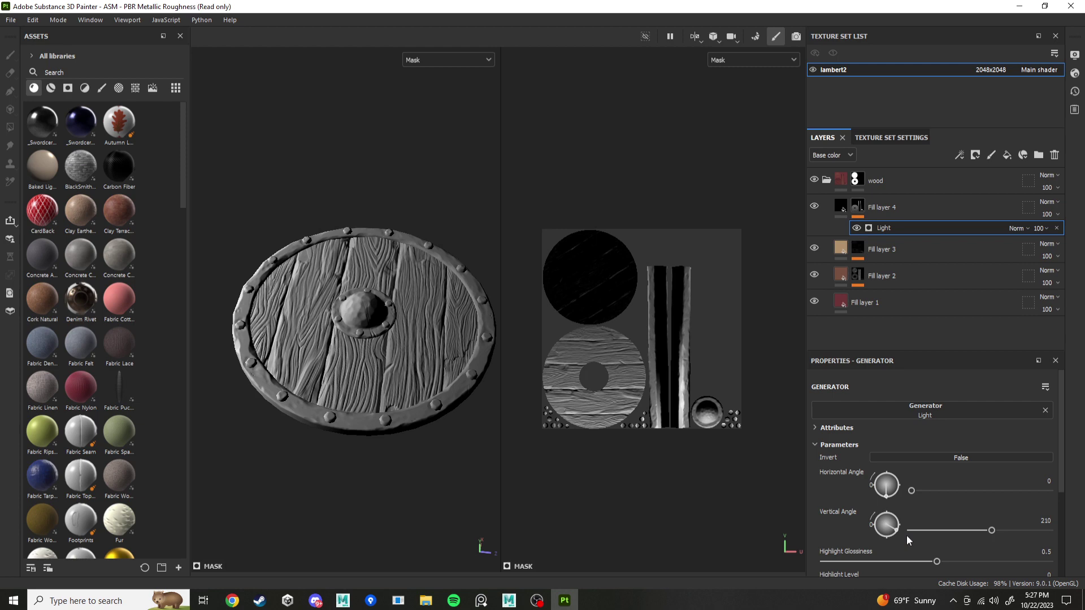
pyautogui.moveTo(906, 541); pyautogui.dragTo(903, 539)
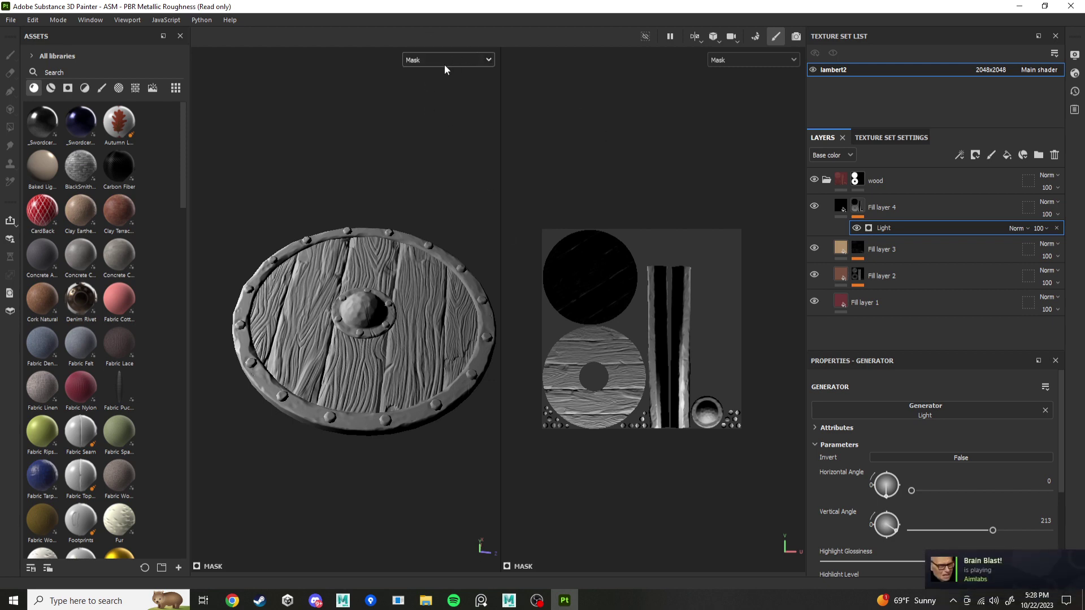
pyautogui.click(457, 59)
pyautogui.click(434, 80)
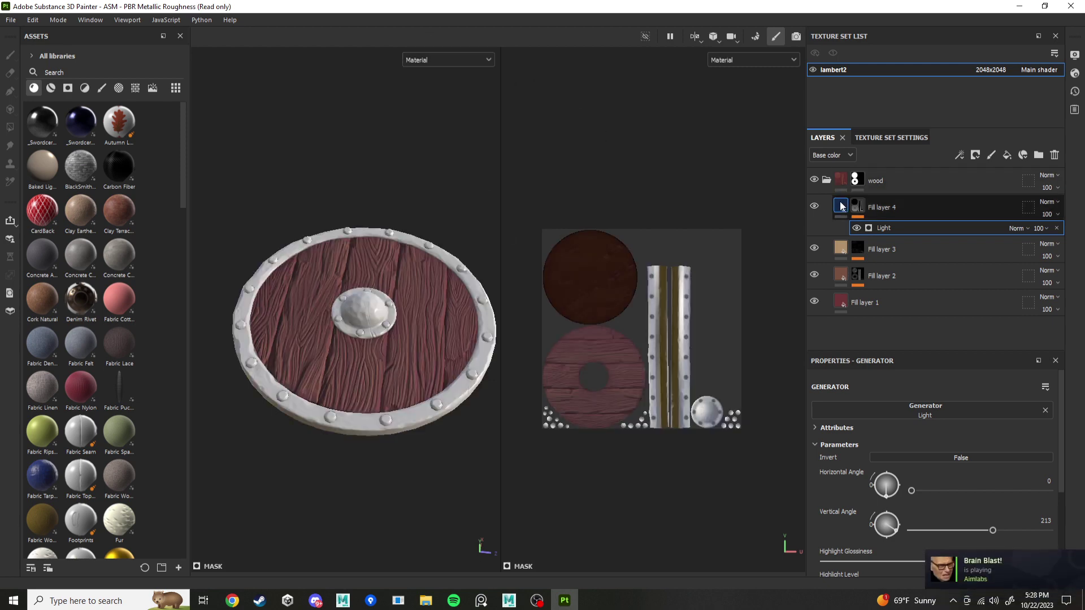
# Change Fill layer 4's base color to a light yellow.
pyautogui.click(881, 208)
pyautogui.click(906, 503)
pyautogui.moveTo(938, 452); pyautogui.dragTo(907, 399)
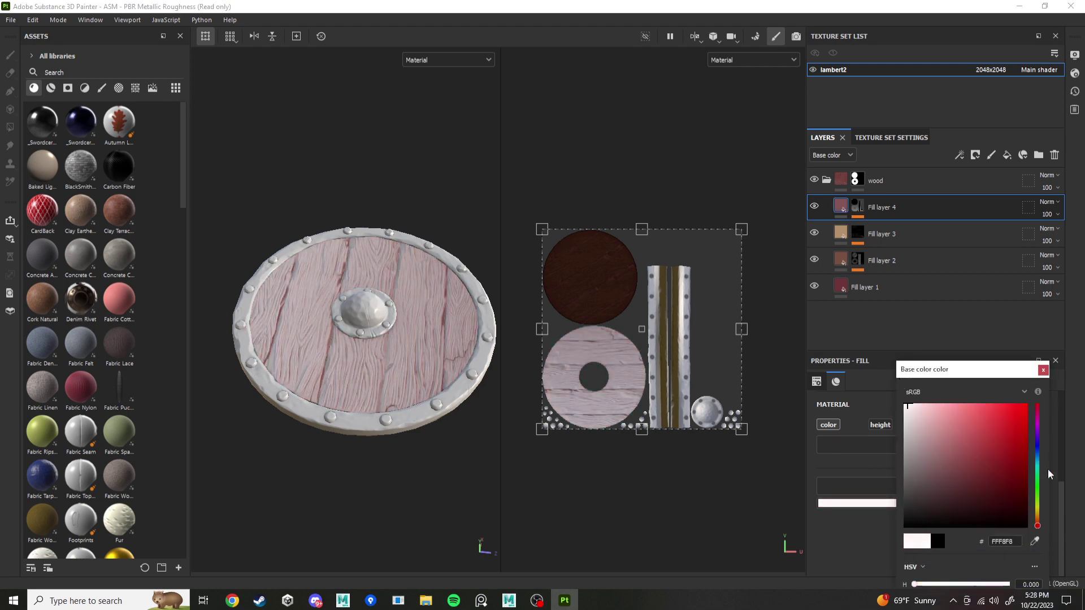
pyautogui.moveTo(1037, 518); pyautogui.dragTo(1037, 508)
pyautogui.moveTo(919, 408); pyautogui.dragTo(961, 399)
pyautogui.click(1043, 370)
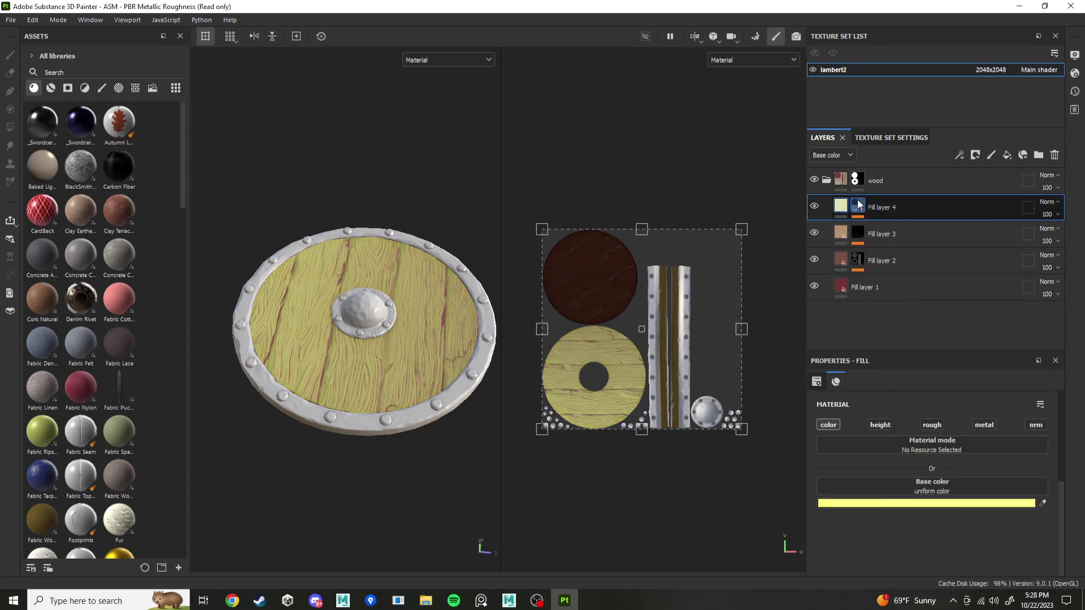
# Set the vertical angle of Fill layer 4's Light generator to 5 and check the effect on the shield.
pyautogui.click(858, 206)
pyautogui.click(886, 229)
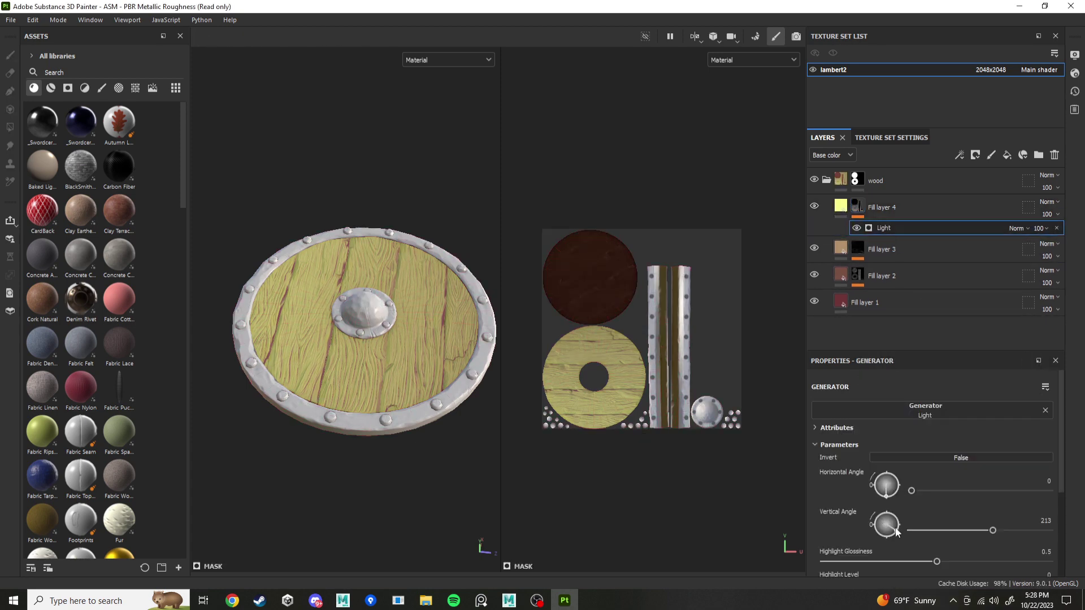
pyautogui.moveTo(896, 532); pyautogui.dragTo(851, 520)
pyautogui.keyDown('alt'); pyautogui.moveTo(376, 353); pyautogui.dragTo(445, 380); pyautogui.keyUp('alt')
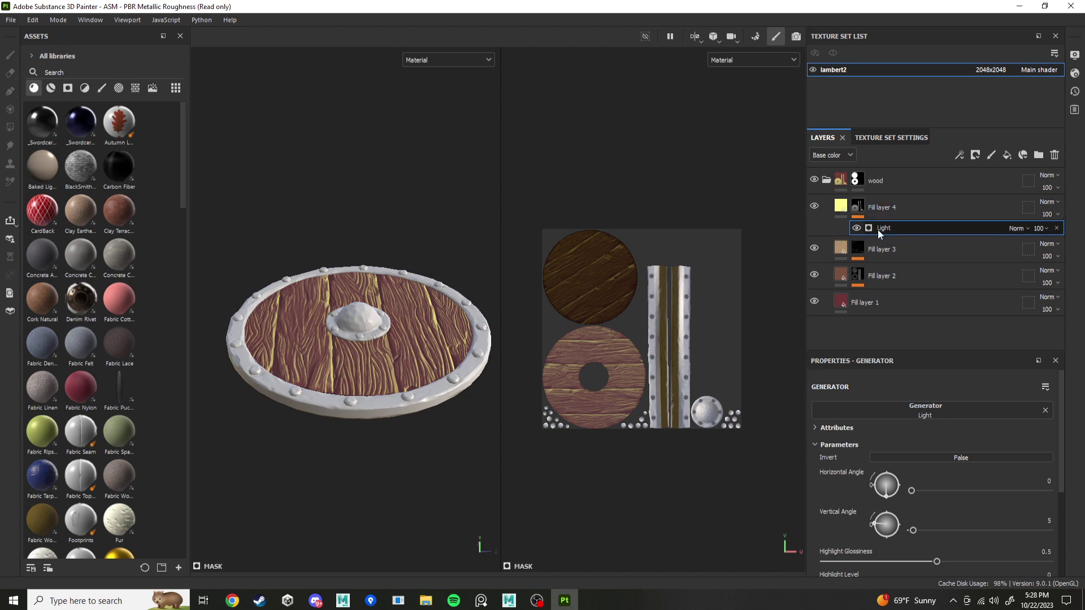
# Replace the Light generator on Fill layer 4's mask with a 3D Distance generator.
pyautogui.click(1056, 228)
pyautogui.click(858, 207)
pyautogui.click(839, 205)
pyautogui.rightClick(858, 208)
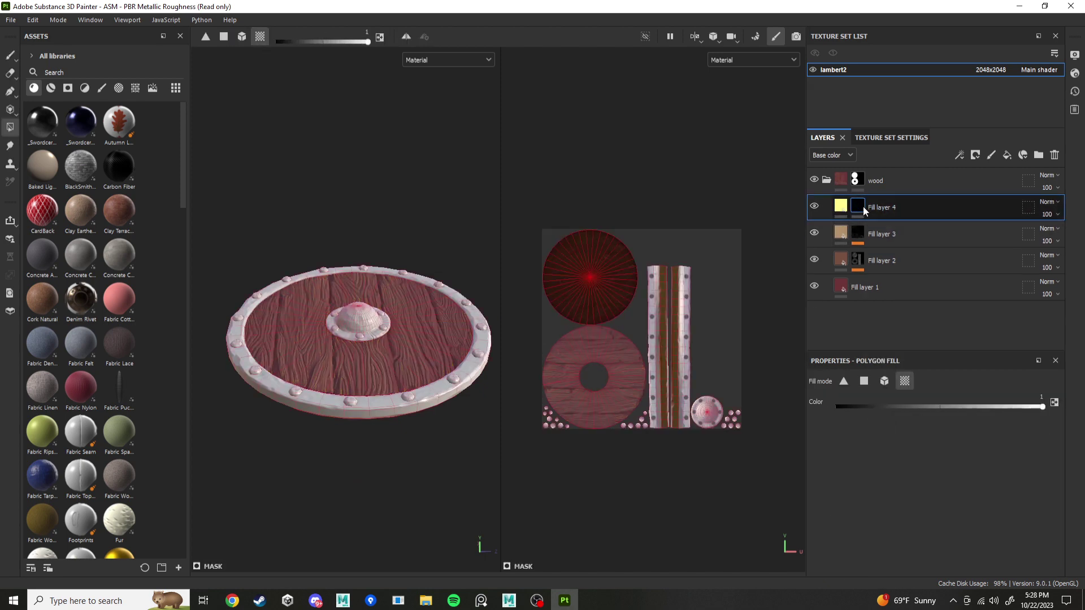
pyautogui.click(909, 365)
pyautogui.click(934, 417)
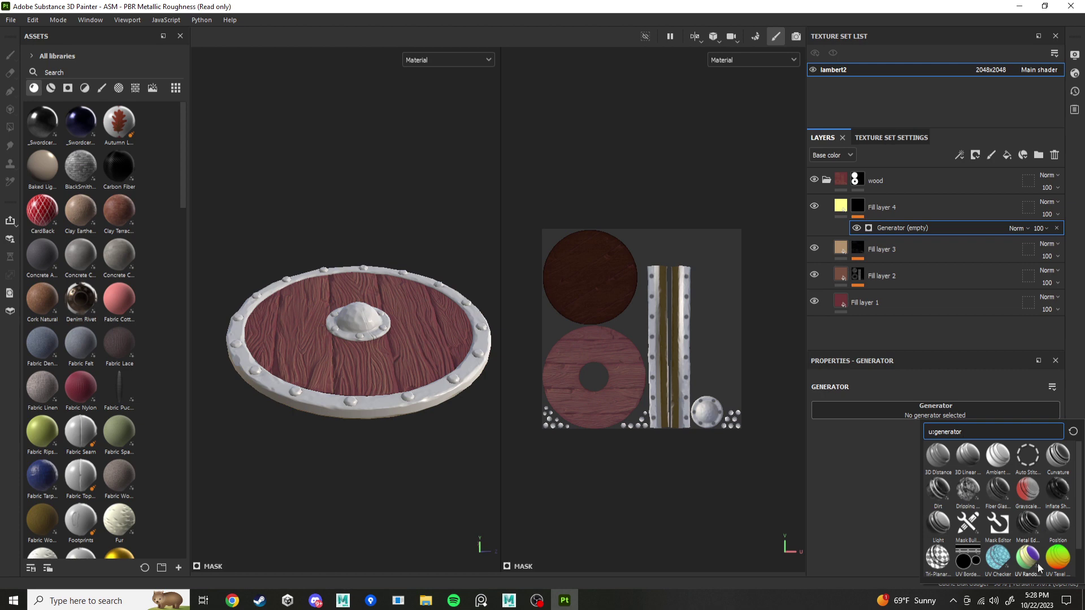
pyautogui.scroll(-1, 1017, 551)
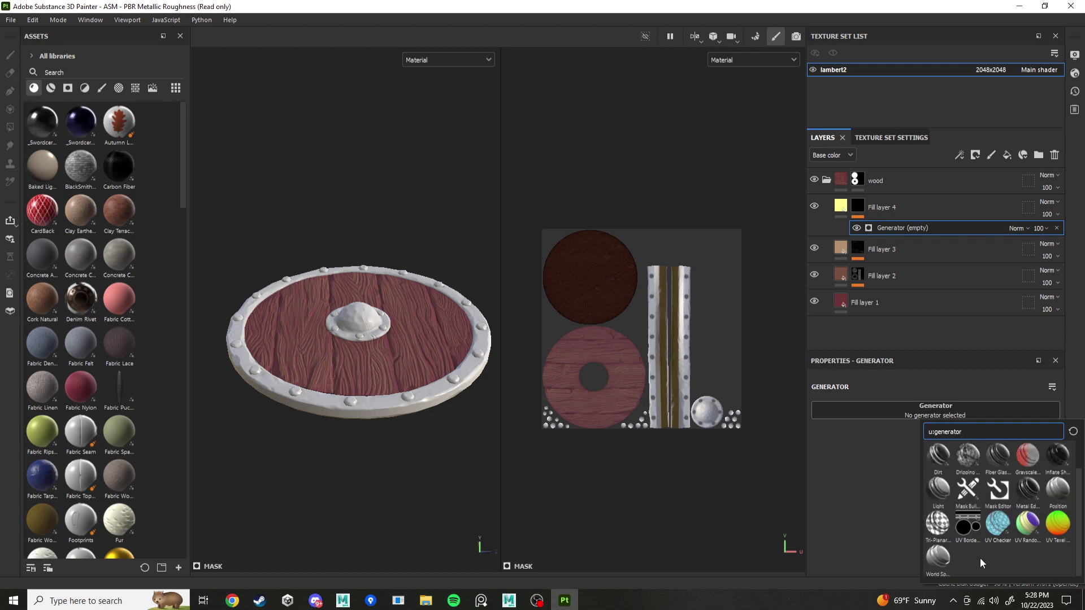
pyautogui.scroll(1, 978, 555)
pyautogui.click(933, 460)
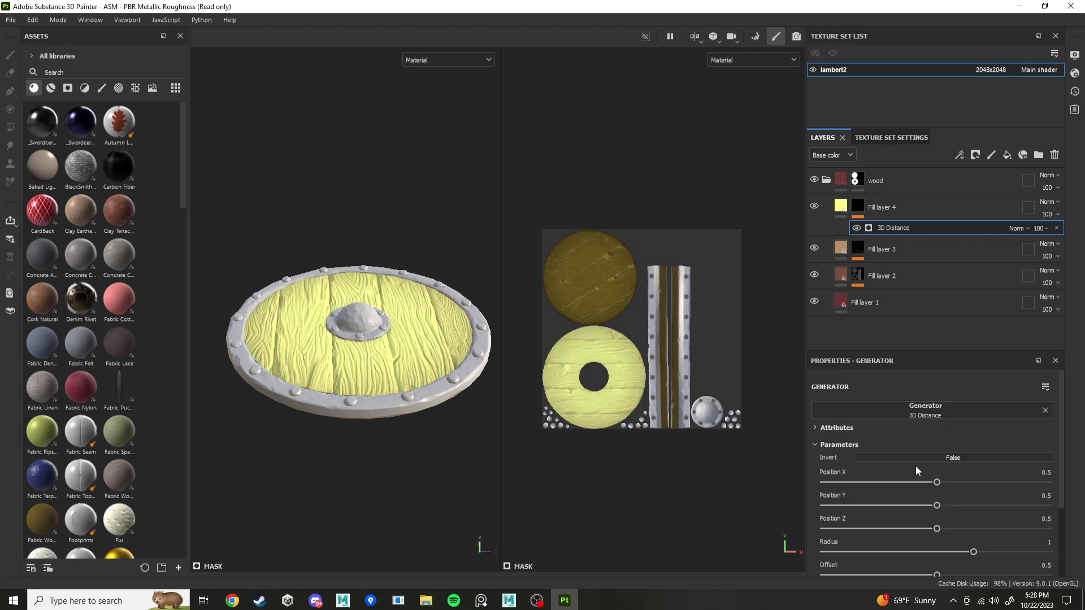
# Switch the viewport to Mask view, try a Position X of 0.52 on the 3D Distance generator, and undo it.
pyautogui.scroll(-3, 915, 474)
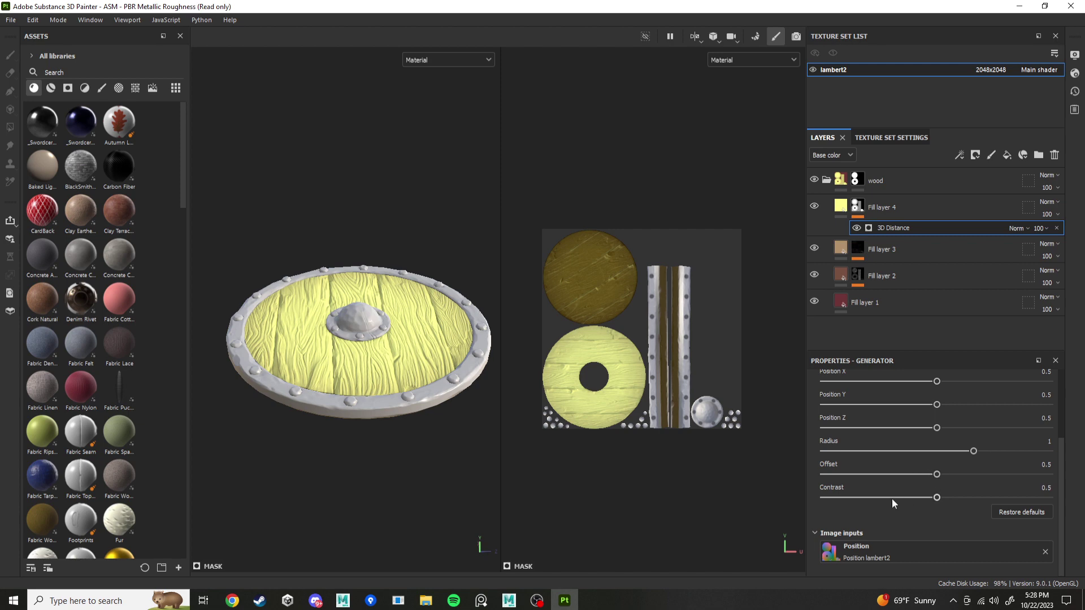
pyautogui.scroll(1, 892, 498)
pyautogui.click(418, 60)
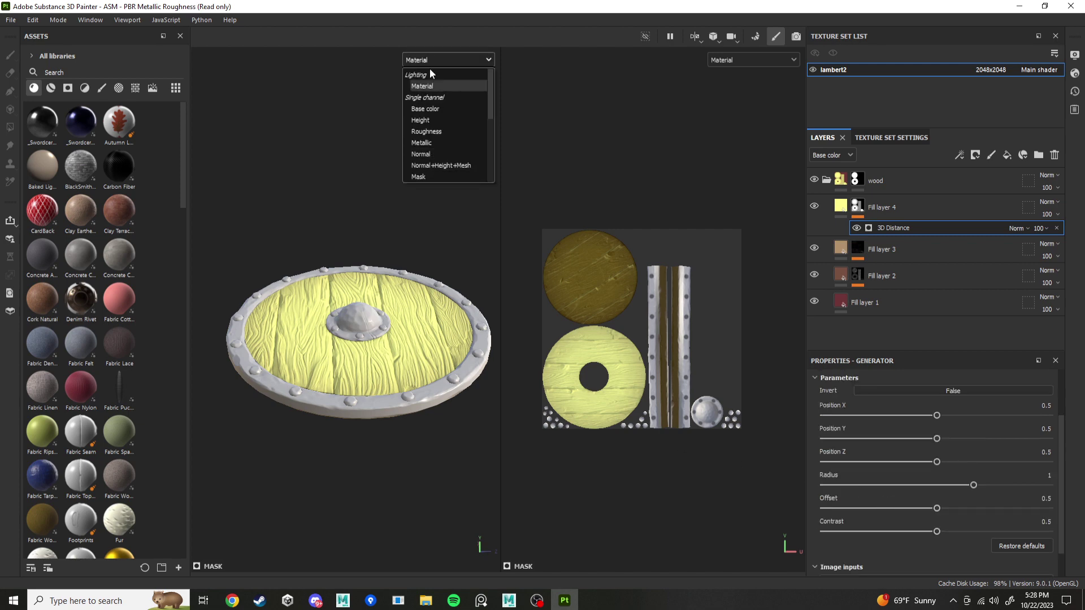
pyautogui.click(426, 176)
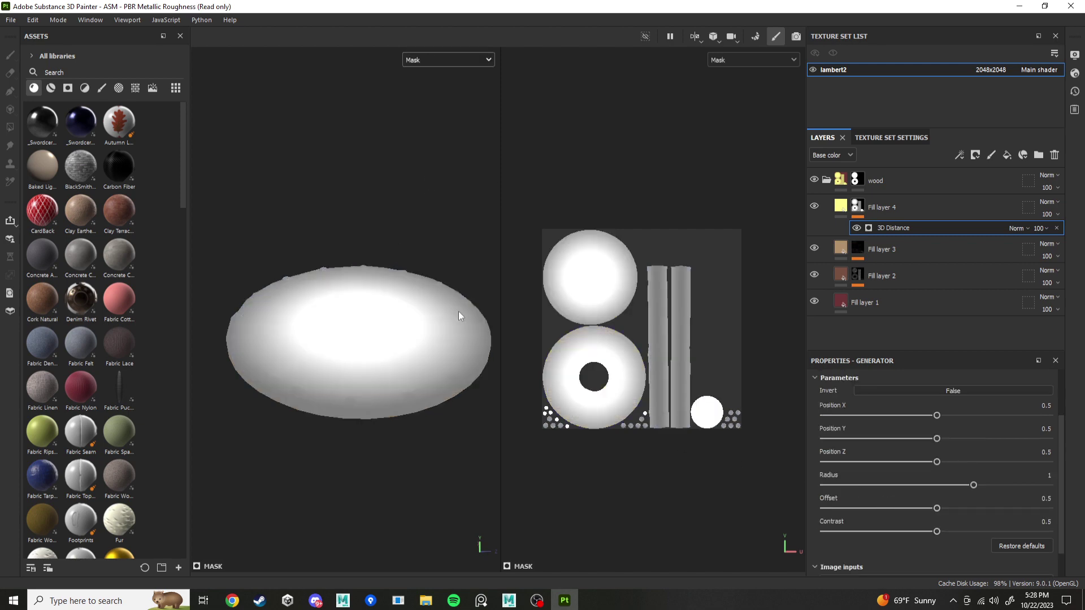
pyautogui.moveTo(937, 415)
pyautogui.mouseDown()
pyautogui.moveTo(927, 416)
pyautogui.moveTo(941, 416)
pyautogui.mouseUp()
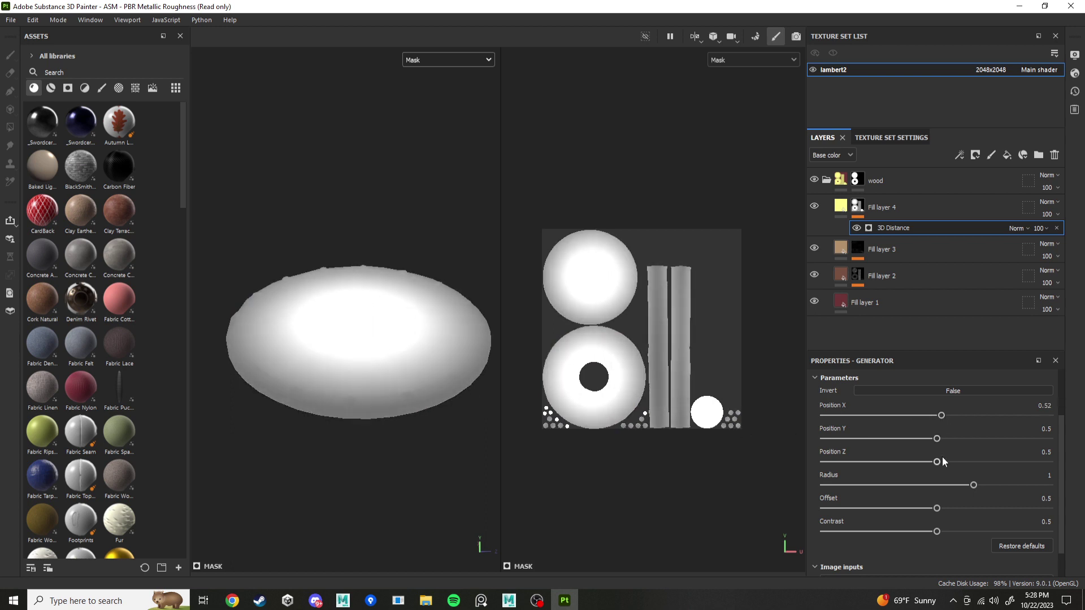
pyautogui.hotkey('ctrl', 'z')
pyautogui.scroll(-2, 931, 441)
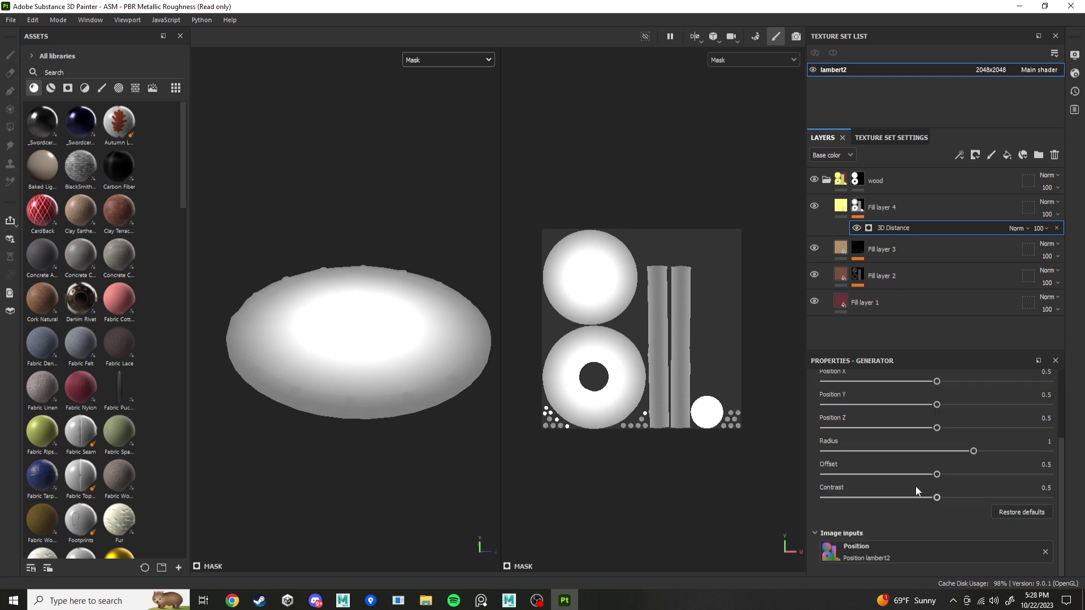
pyautogui.scroll(2, 871, 545)
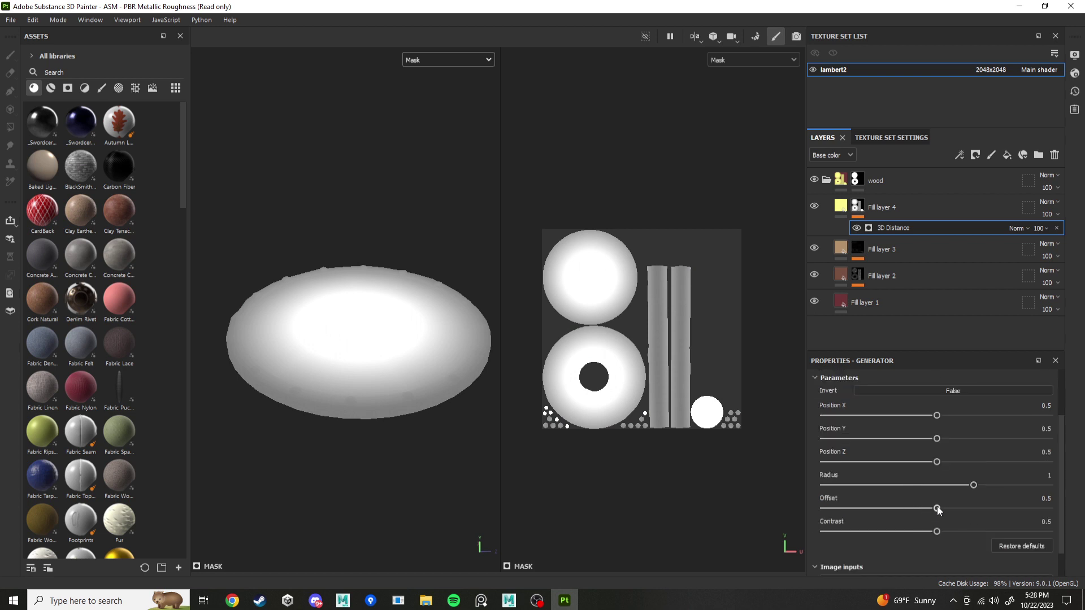
# Set the 3D Distance generator's contrast to 0.74 and offset to 0.35, and return the viewport to Material view.
pyautogui.moveTo(936, 532); pyautogui.dragTo(990, 531)
pyautogui.moveTo(936, 506); pyautogui.dragTo(904, 507)
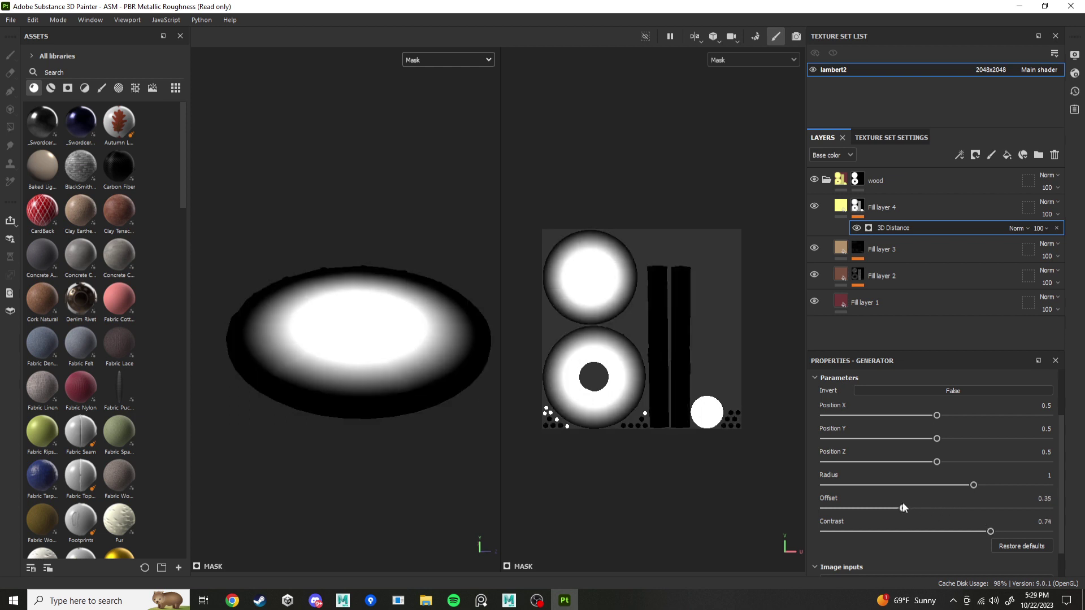
pyautogui.click(460, 57)
pyautogui.click(430, 101)
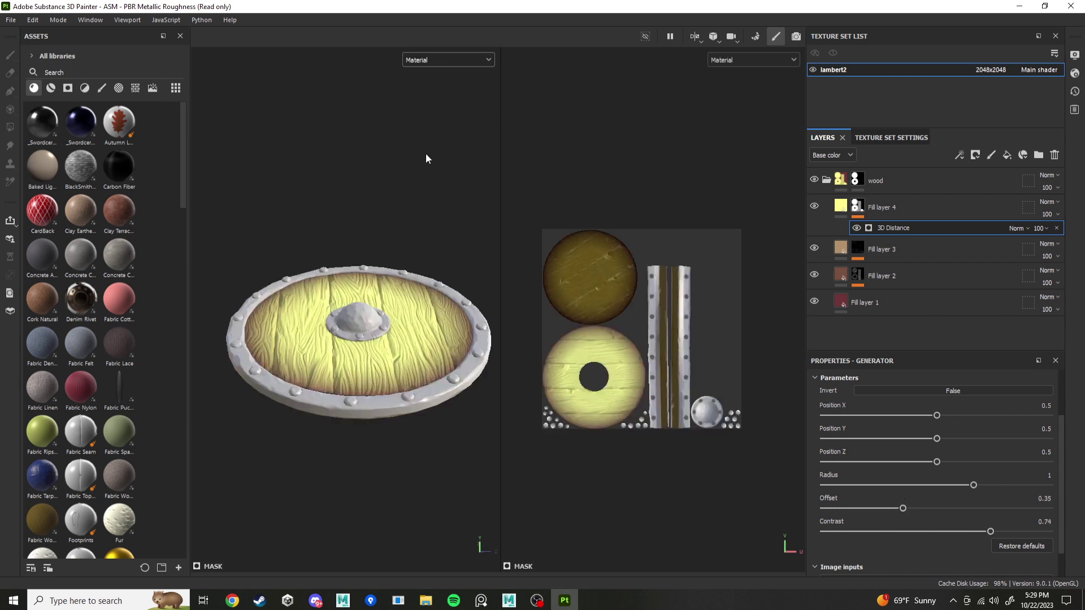
# Invert the 3D Distance generator on Fill layer 4's mask and set the layer's base color to black.
pyautogui.keyDown('alt'); pyautogui.moveTo(322, 271); pyautogui.dragTo(339, 396); pyautogui.keyUp('alt')
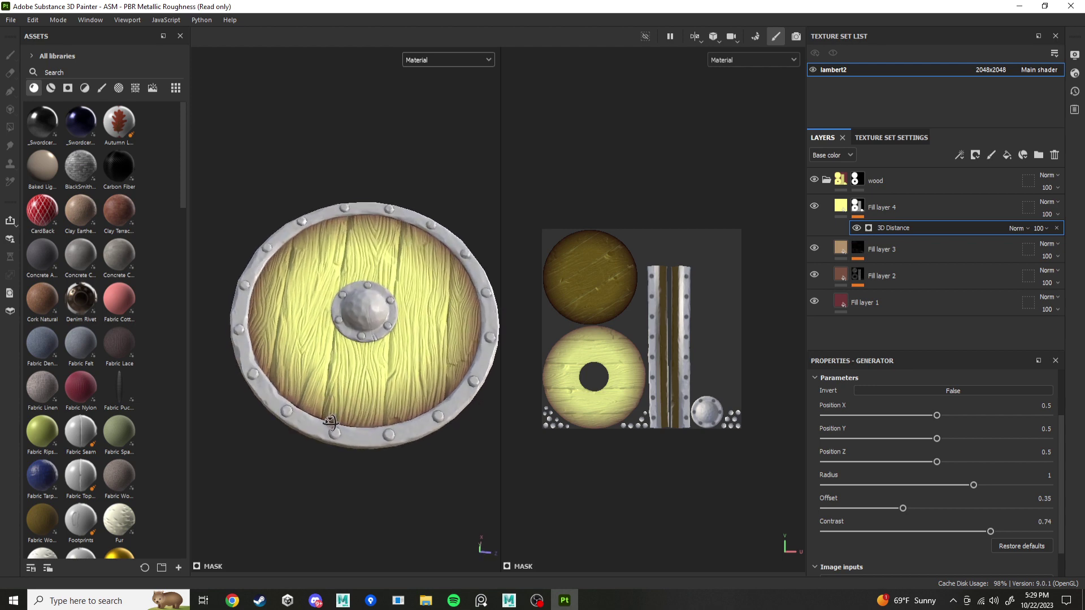
pyautogui.click(905, 391)
pyautogui.click(881, 207)
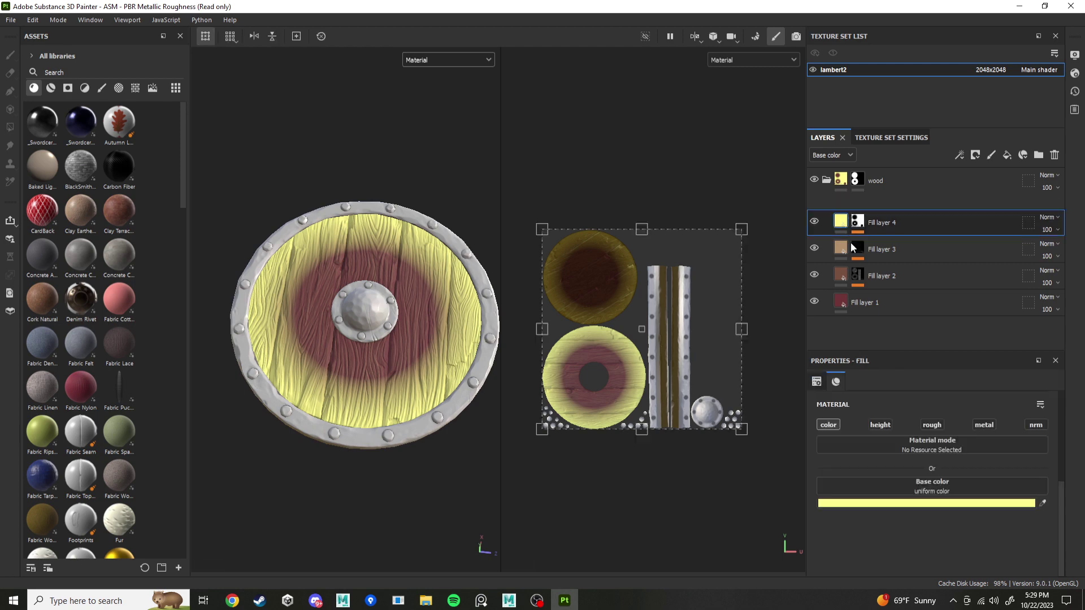
pyautogui.click(856, 503)
pyautogui.moveTo(921, 509); pyautogui.dragTo(853, 567)
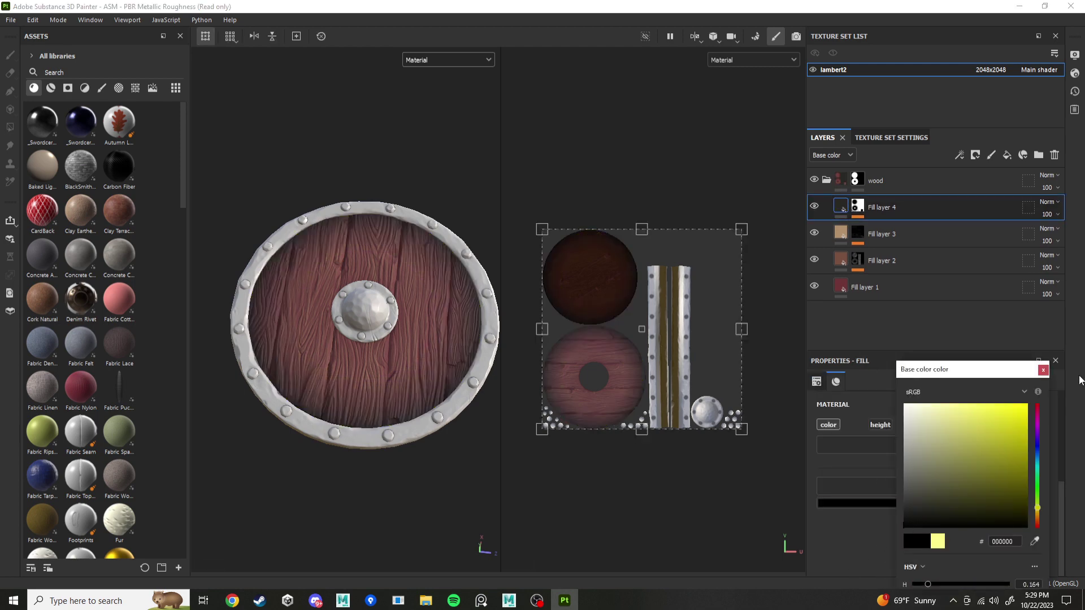
pyautogui.click(1043, 370)
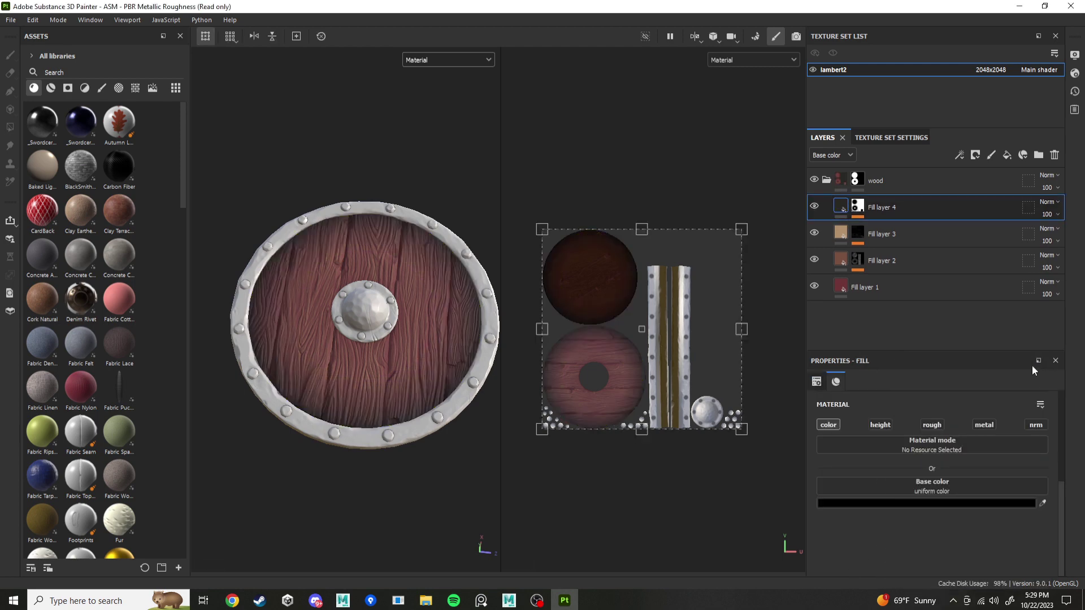
# Lower Fill layer 4's opacity to 43 and check the darkened shield edge from the front.
pyautogui.click(1058, 214)
pyautogui.moveTo(1078, 237); pyautogui.dragTo(1052, 226)
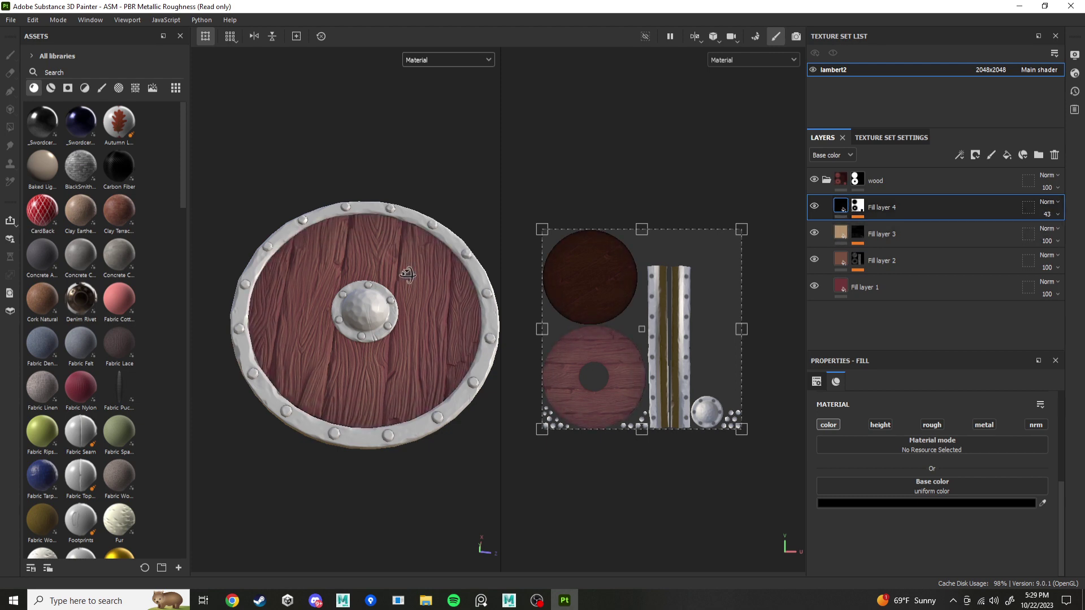
pyautogui.moveTo(406, 276)
pyautogui.keyDown('alt'); pyautogui.mouseDown()
pyautogui.moveTo(378, 330)
pyautogui.moveTo(409, 269)
pyautogui.mouseUp(); pyautogui.keyUp('alt')
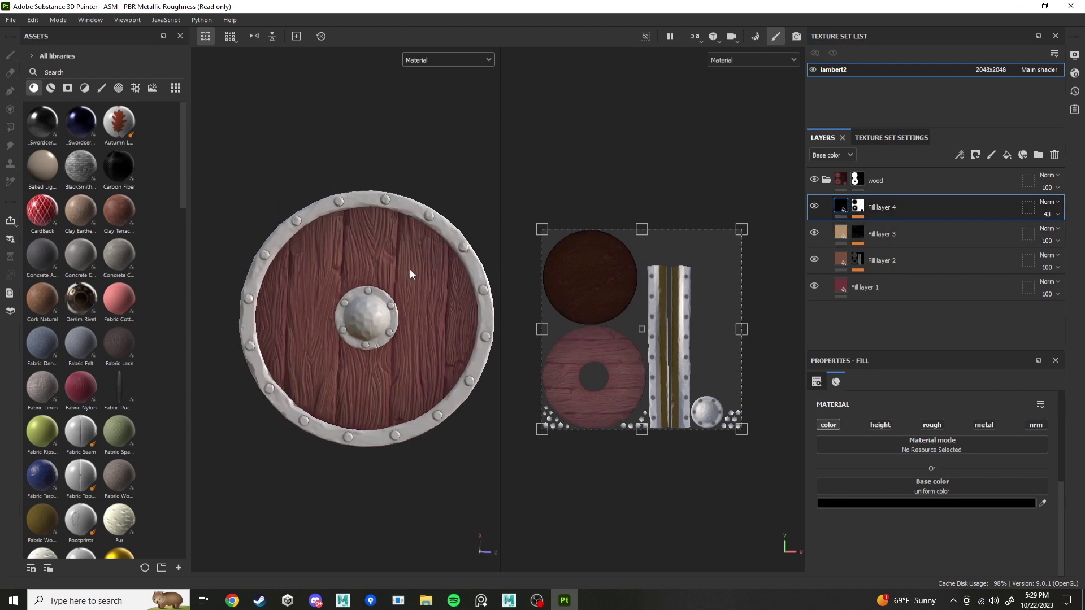
pyautogui.click(910, 184)
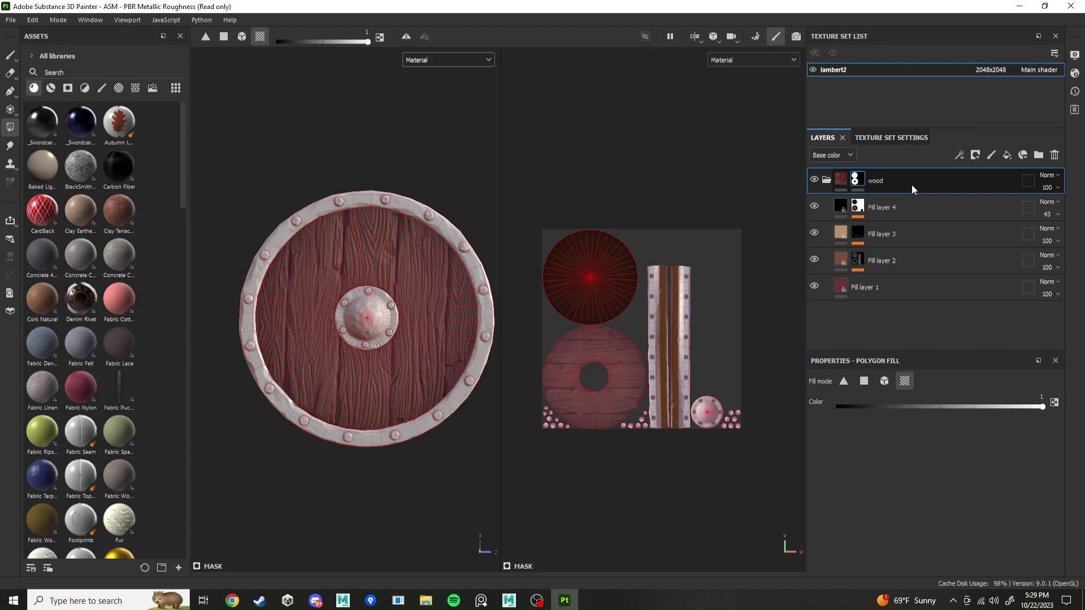
pyautogui.rightClick(902, 179)
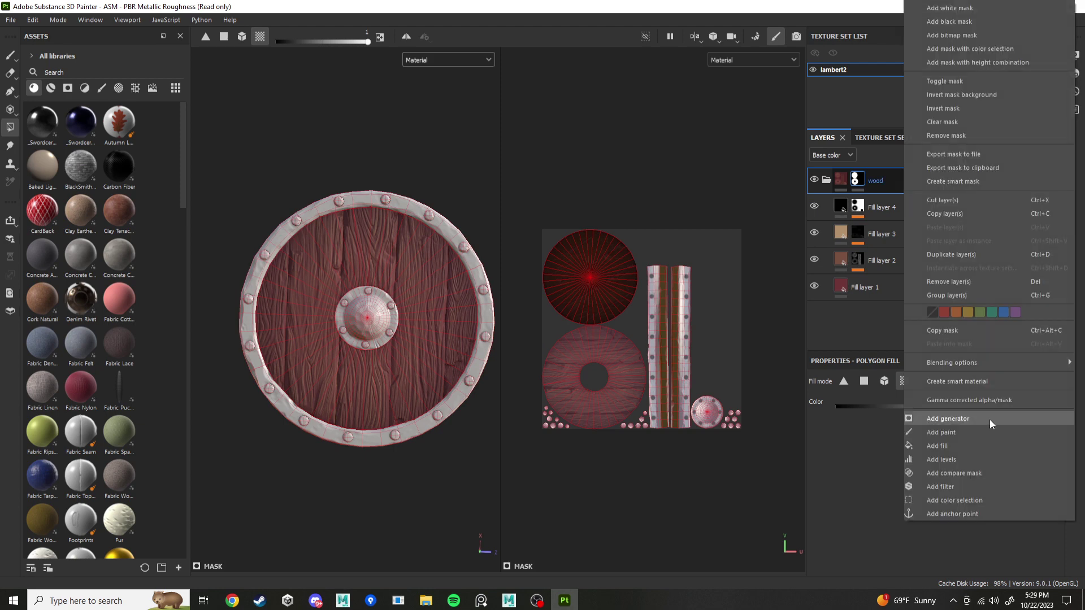
pyautogui.click(860, 446)
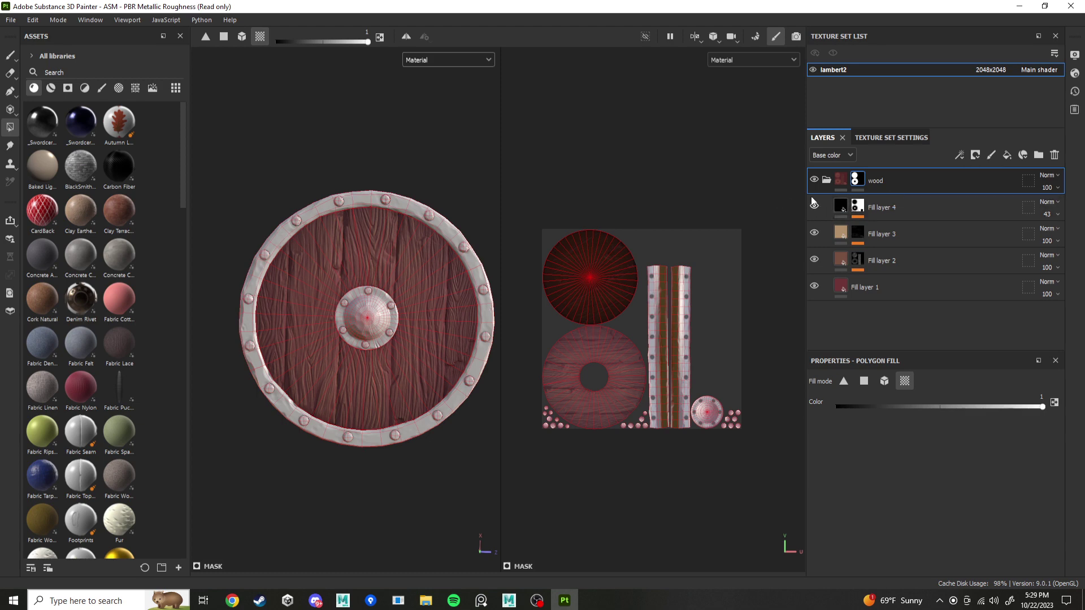
# Add a new fill layer above the wood folder and set its metallic value to 1.
pyautogui.click(1007, 154)
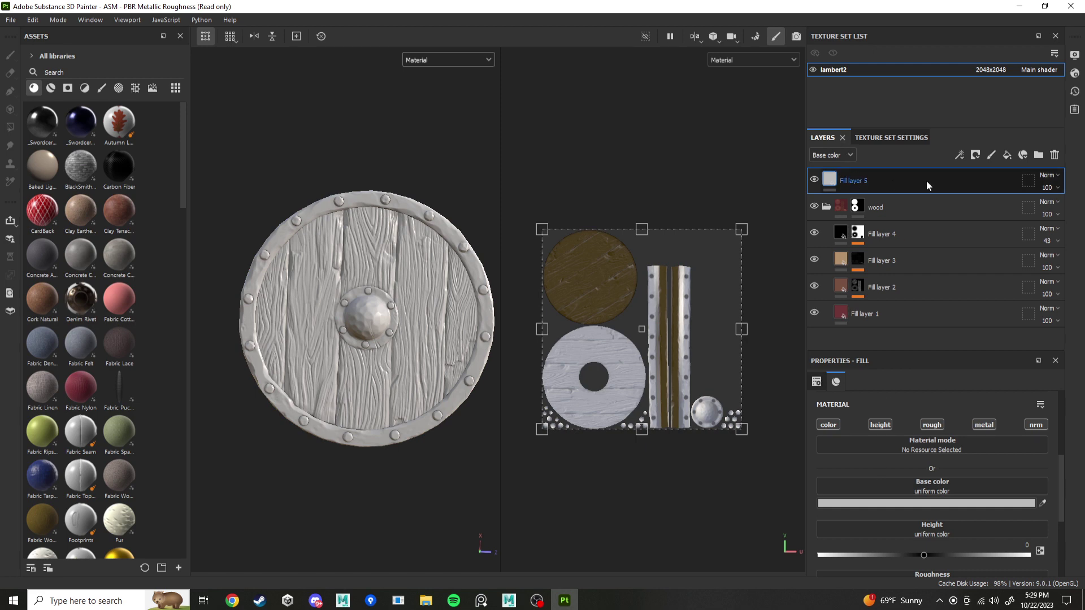
pyautogui.scroll(-3, 948, 537)
pyautogui.moveTo(820, 552); pyautogui.dragTo(1028, 553)
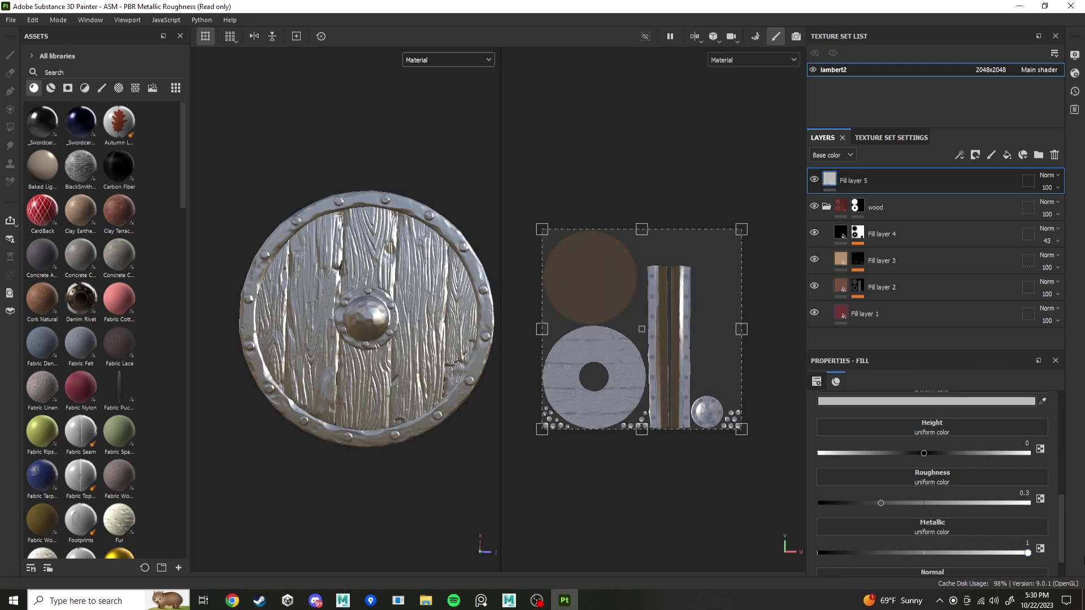
# Change Fill layer 5's base color to a dark gray.
pyautogui.scroll(2, 843, 469)
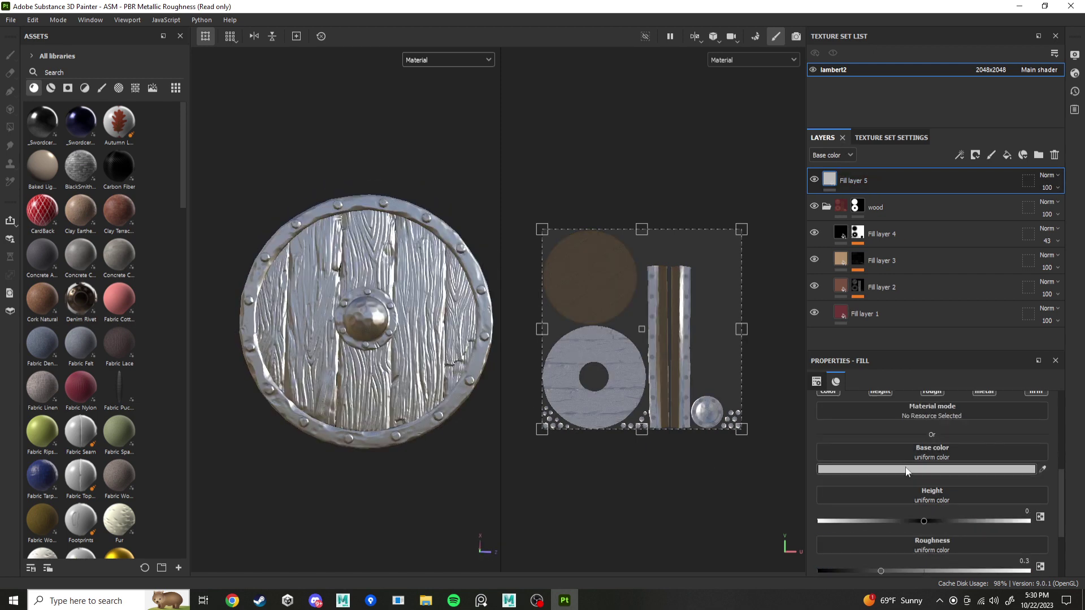
pyautogui.click(907, 470)
pyautogui.moveTo(908, 470)
pyautogui.mouseDown()
pyautogui.moveTo(931, 449)
pyautogui.moveTo(875, 486)
pyautogui.moveTo(873, 476)
pyautogui.moveTo(1042, 462)
pyautogui.moveTo(948, 486)
pyautogui.moveTo(986, 486)
pyautogui.moveTo(913, 478)
pyautogui.mouseUp()
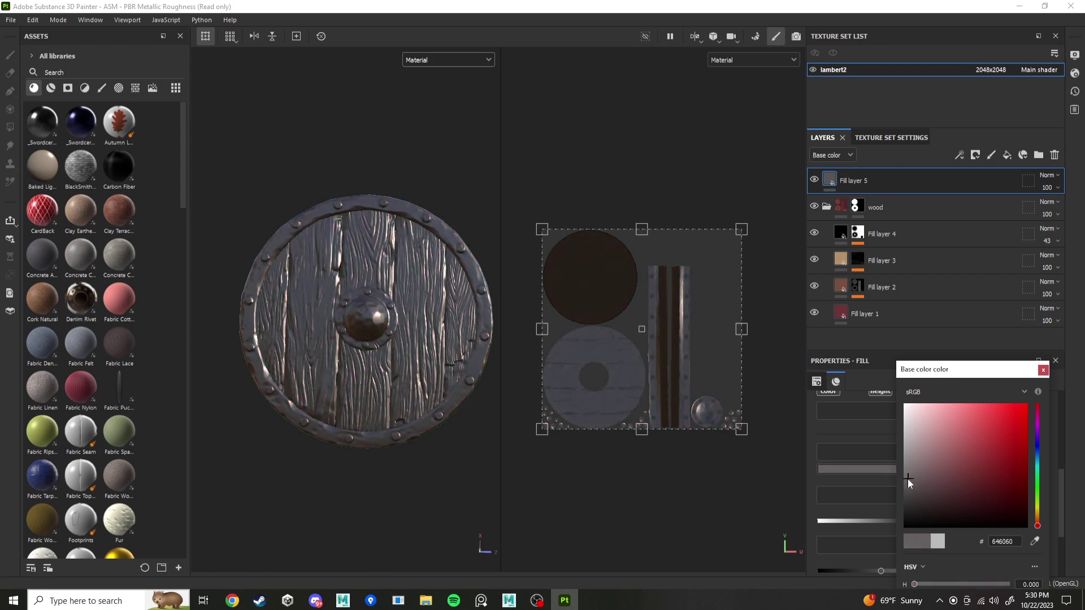
pyautogui.click(1043, 369)
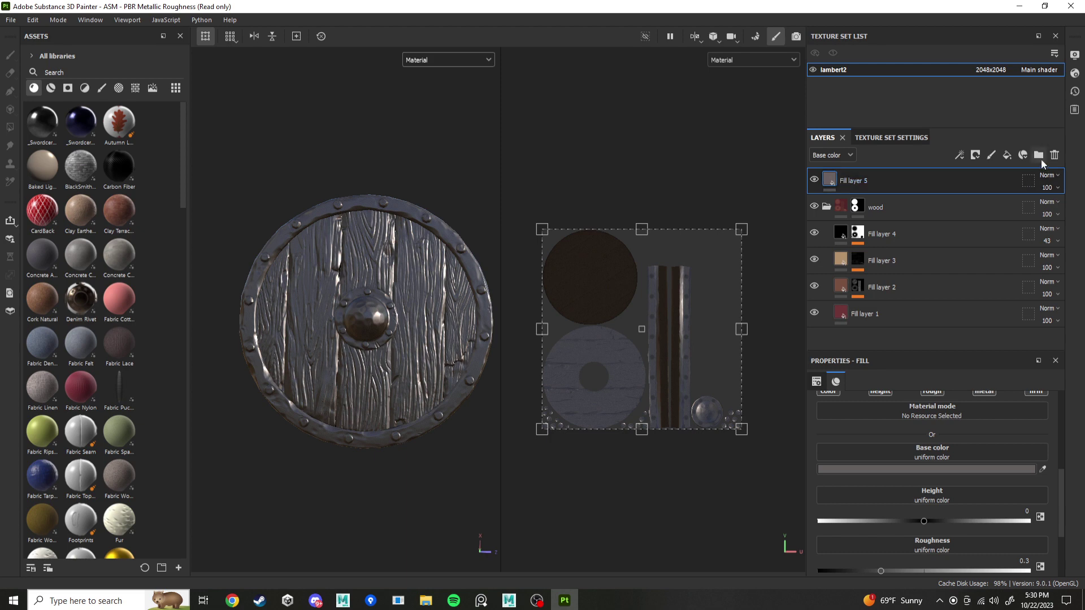
# Place Fill layer 5 inside a new folder and name the folder metal.
pyautogui.moveTo(834, 182); pyautogui.dragTo(871, 184)
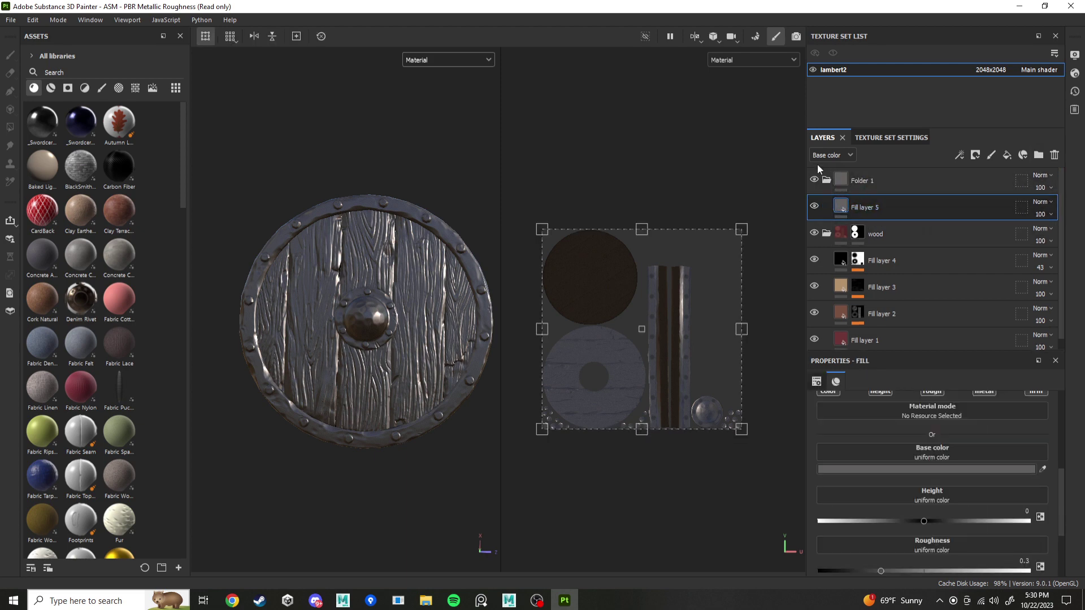
pyautogui.doubleClick(859, 181)
pyautogui.write('metal')
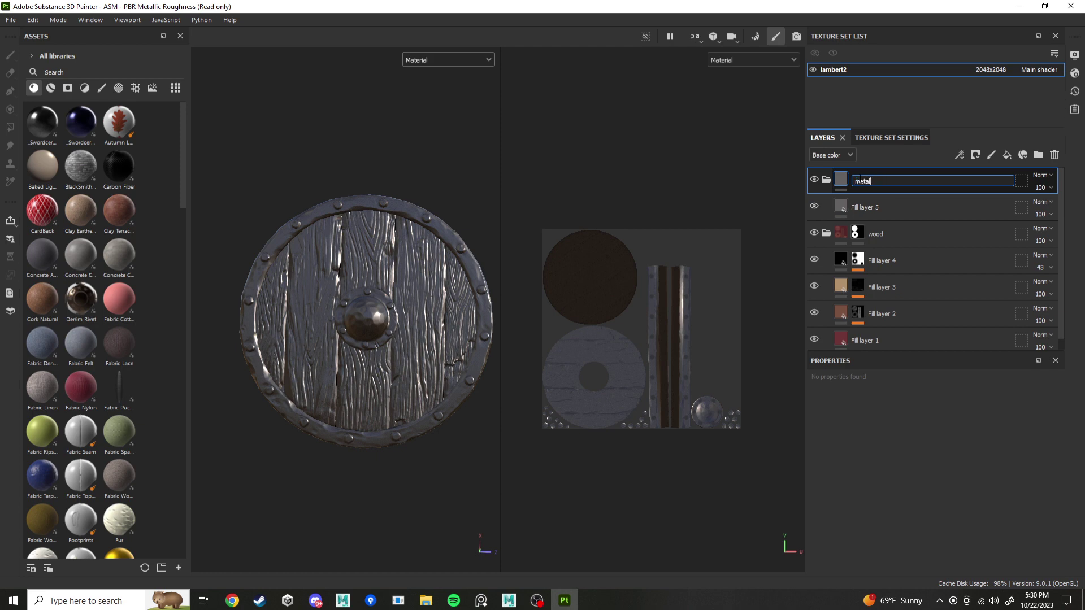
pyautogui.press('Return')
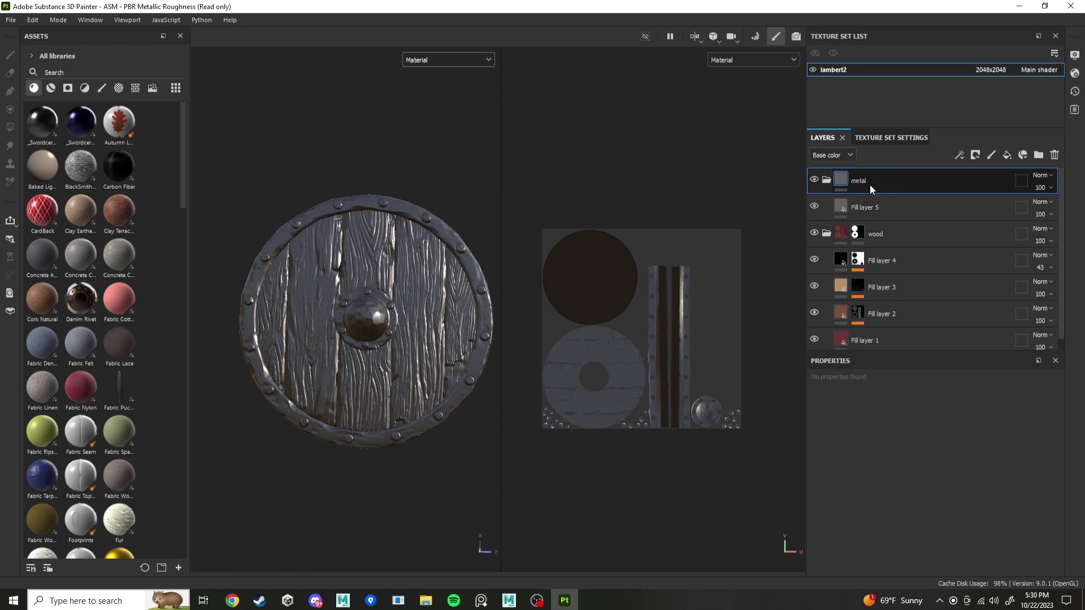
# Add another fill layer above Fill layer 5 in the metal folder and give the folder a black mask.
pyautogui.click(892, 210)
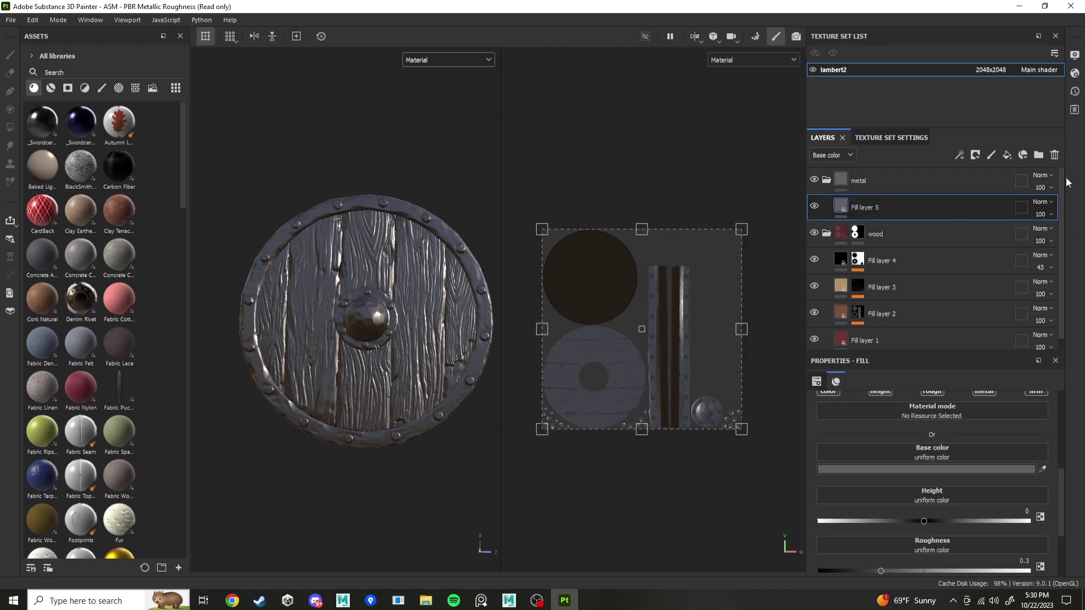
pyautogui.click(1008, 157)
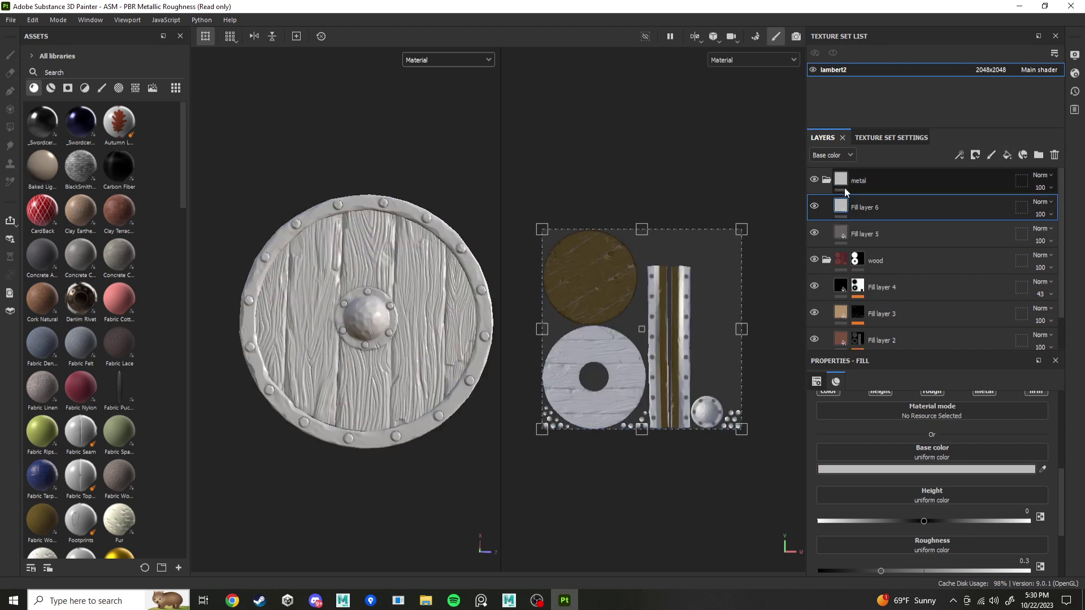
pyautogui.click(845, 184)
pyautogui.rightClick(845, 184)
pyautogui.click(910, 198)
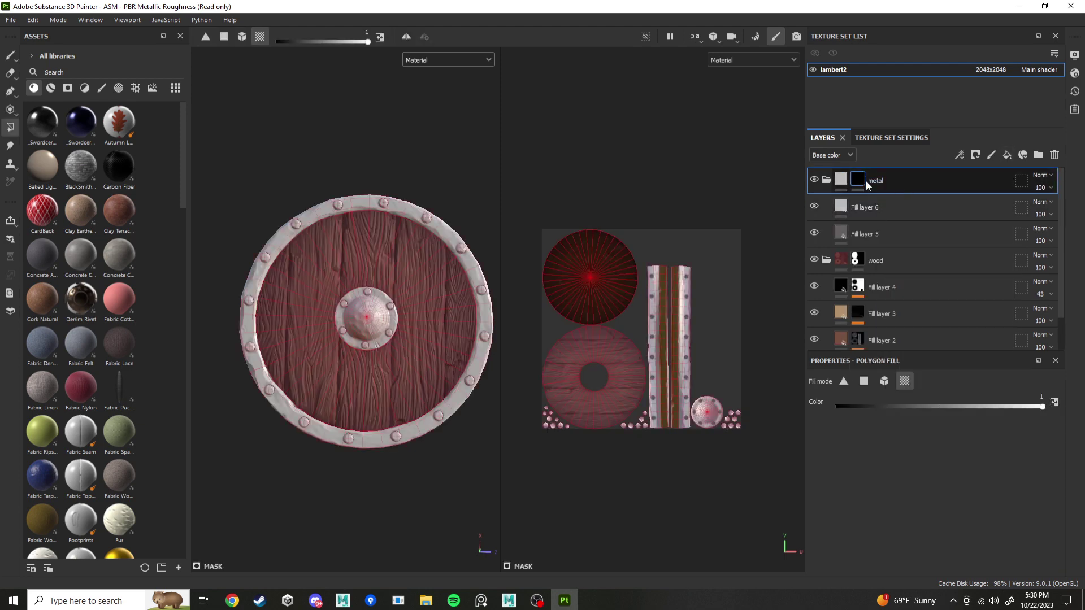
# Fill the shield rim's UV chunk on the metal folder's mask with polygon fill at color value 1.
pyautogui.click(904, 381)
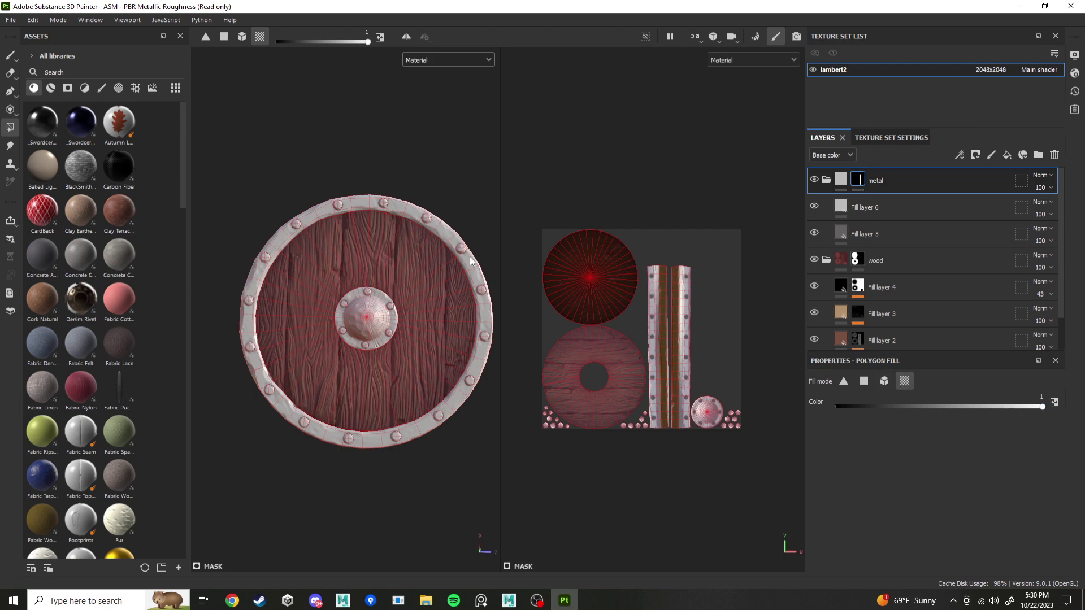
pyautogui.keyDown('alt'); pyautogui.moveTo(478, 293); pyautogui.dragTo(402, 248); pyautogui.keyUp('alt')
pyautogui.keyDown('alt'); pyautogui.moveTo(402, 248); pyautogui.dragTo(310, 261, button='middle'); pyautogui.keyUp('alt')
pyautogui.keyDown('alt'); pyautogui.moveTo(309, 261); pyautogui.dragTo(398, 309, button='right'); pyautogui.keyUp('alt')
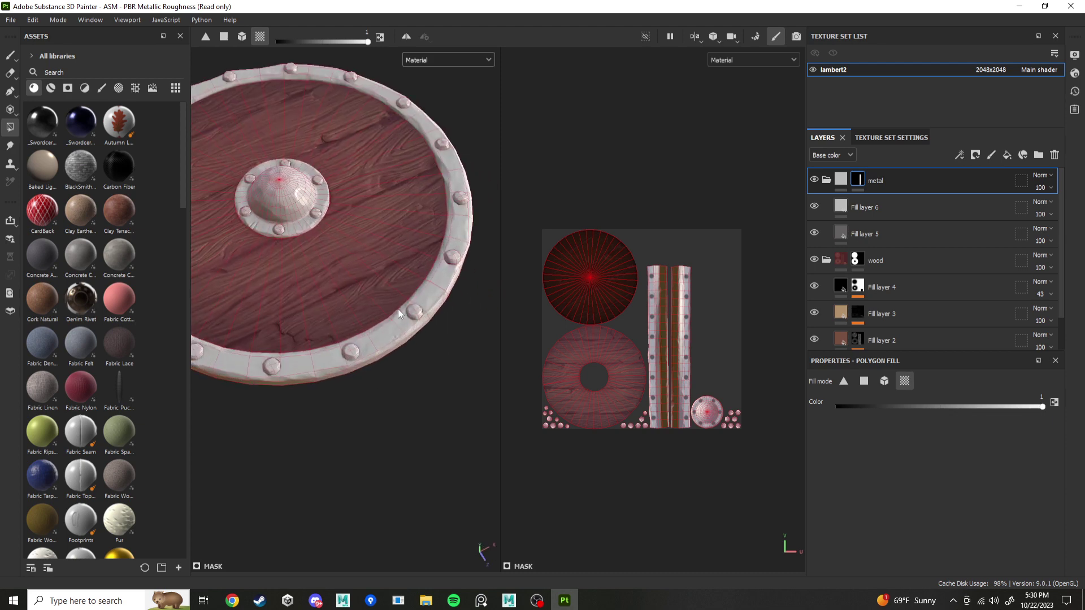
pyautogui.scroll(3, 664, 328)
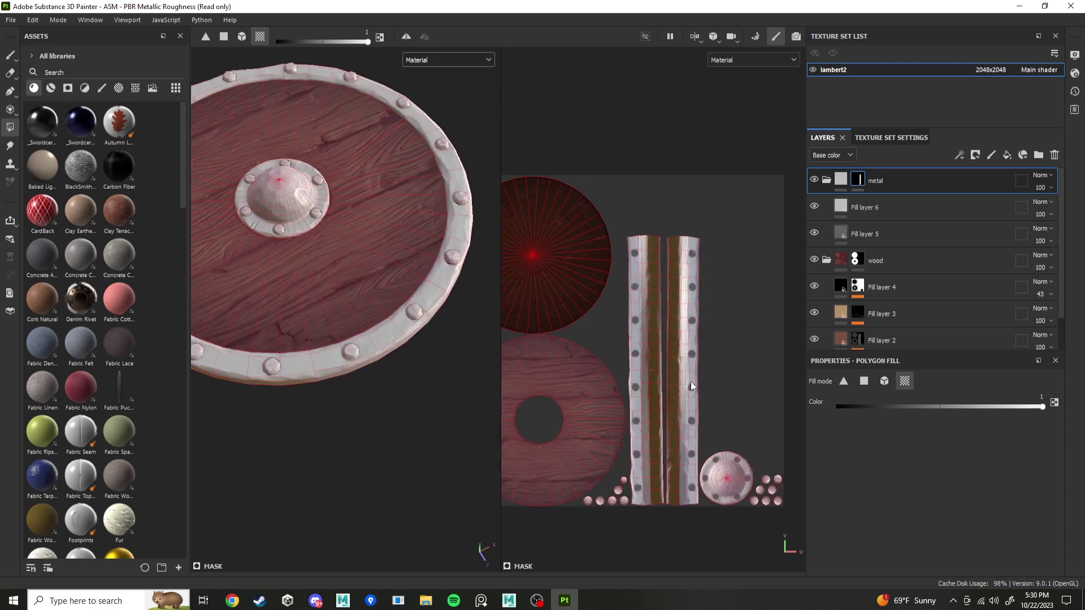
# Hide Fill layer 6 and add the center boss and several rim rivets to the metal folder's mask.
pyautogui.click(841, 179)
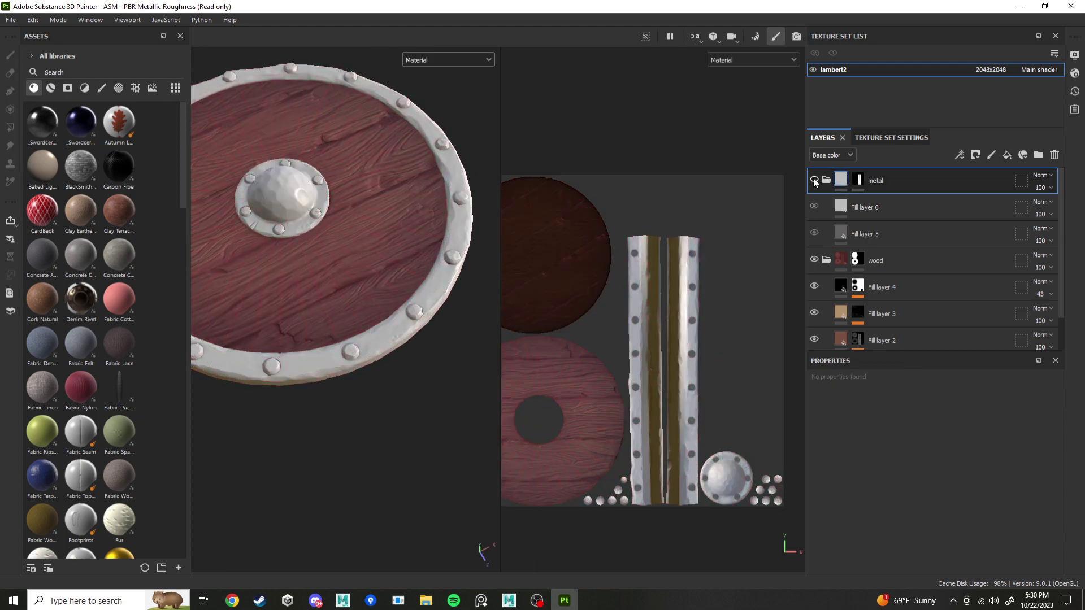
pyautogui.click(815, 207)
pyautogui.keyDown('alt'); pyautogui.moveTo(425, 231); pyautogui.dragTo(462, 249); pyautogui.keyUp('alt')
pyautogui.click(862, 181)
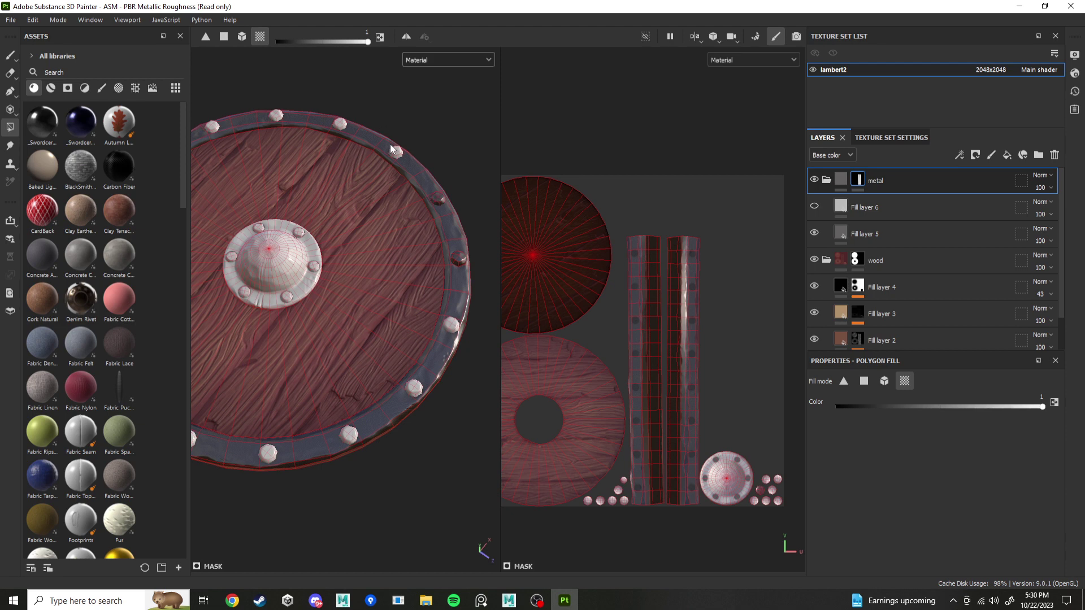
pyautogui.click(342, 124)
pyautogui.keyDown('alt'); pyautogui.moveTo(324, 150); pyautogui.dragTo(381, 176, button='middle'); pyautogui.keyUp('alt')
pyautogui.click(330, 138)
pyautogui.click(348, 303)
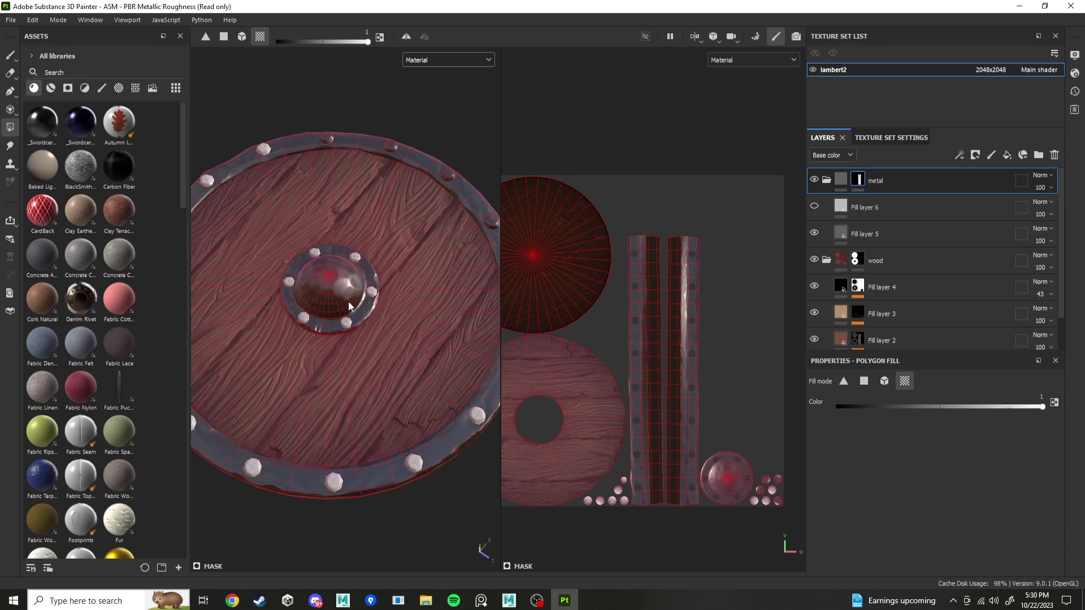
# Fill the remaining rivet UV islands on the metal folder's mask in the 2D view and check them on the model.
pyautogui.keyDown('alt'); pyautogui.moveTo(713, 472); pyautogui.dragTo(639, 326, button='middle'); pyautogui.keyUp('alt')
pyautogui.keyDown('alt'); pyautogui.moveTo(640, 327); pyautogui.dragTo(734, 322, button='right'); pyautogui.keyUp('alt')
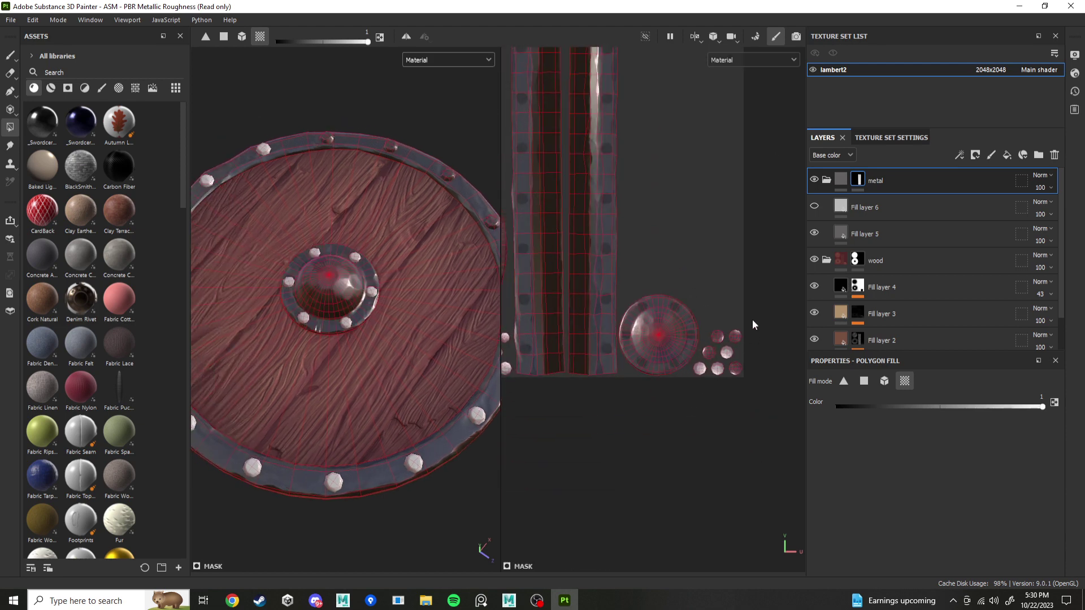
pyautogui.moveTo(754, 310); pyautogui.dragTo(665, 406)
pyautogui.keyDown('alt'); pyautogui.moveTo(656, 410); pyautogui.dragTo(770, 383, button='middle'); pyautogui.keyUp('alt')
pyautogui.moveTo(633, 307); pyautogui.dragTo(604, 358)
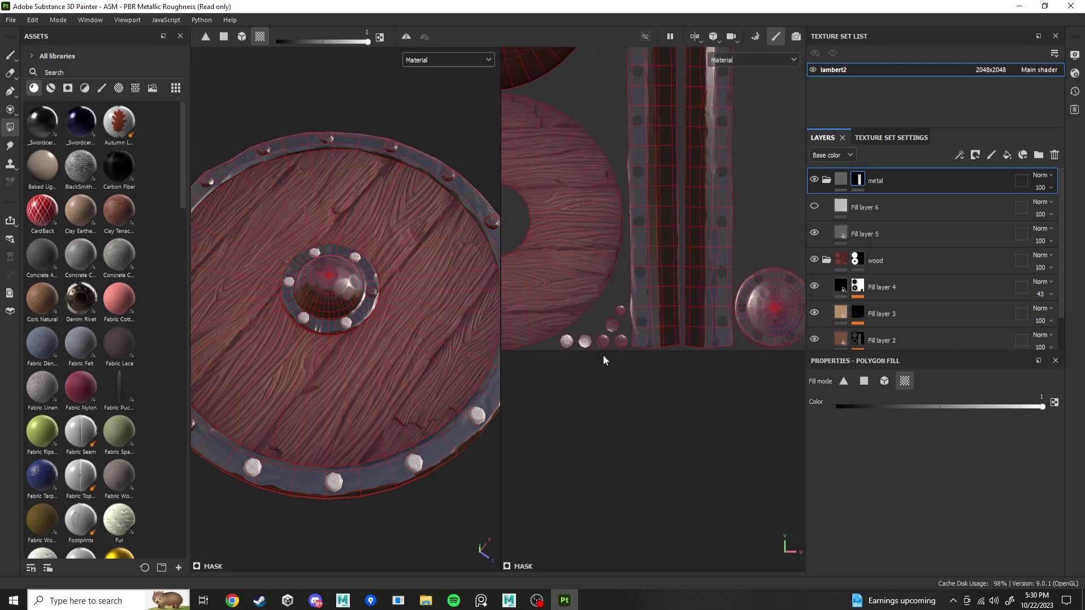
pyautogui.keyDown('alt'); pyautogui.moveTo(603, 359); pyautogui.dragTo(662, 364, button='middle'); pyautogui.keyUp('alt')
pyautogui.keyDown('alt'); pyautogui.moveTo(608, 385); pyautogui.dragTo(797, 434, button='middle'); pyautogui.keyUp('alt')
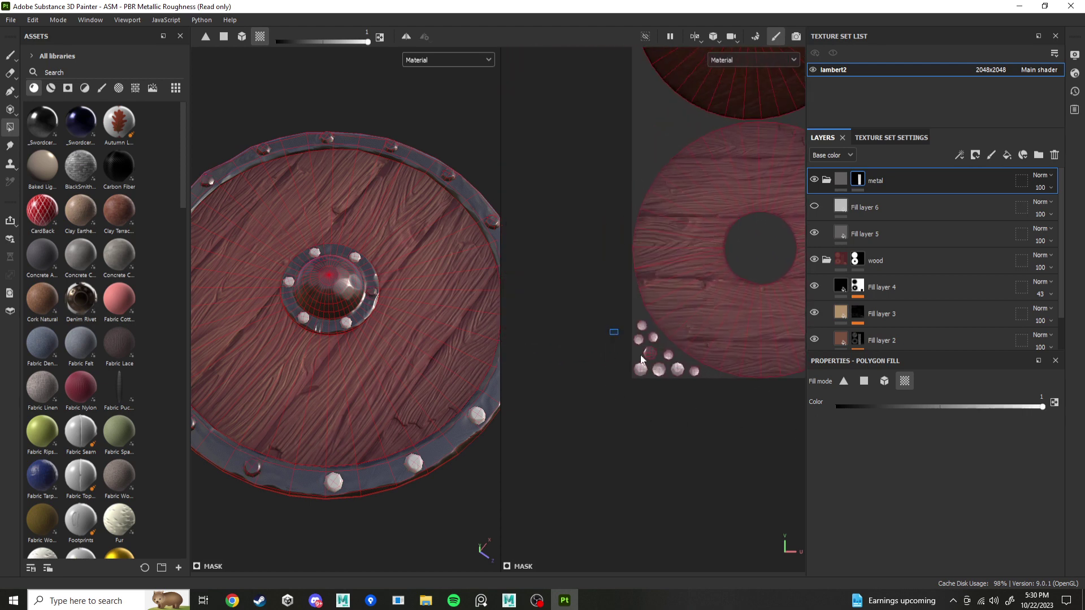
pyautogui.moveTo(642, 359); pyautogui.dragTo(653, 381)
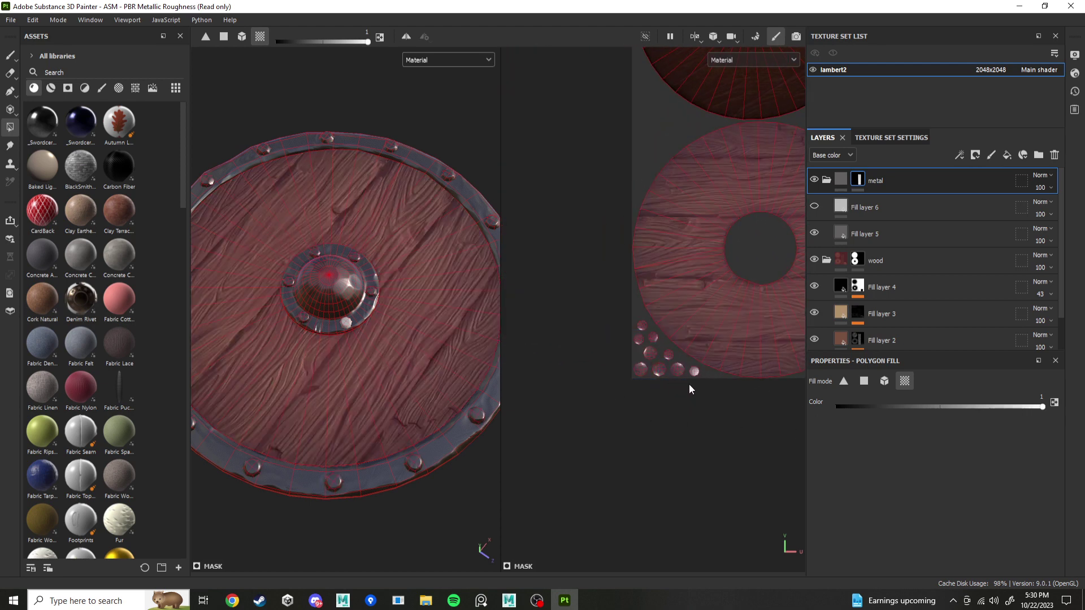
pyautogui.keyDown('alt'); pyautogui.moveTo(689, 389); pyautogui.dragTo(660, 395, button='middle'); pyautogui.keyUp('alt')
pyautogui.keyDown('alt'); pyautogui.moveTo(475, 305); pyautogui.dragTo(342, 368); pyautogui.keyUp('alt')
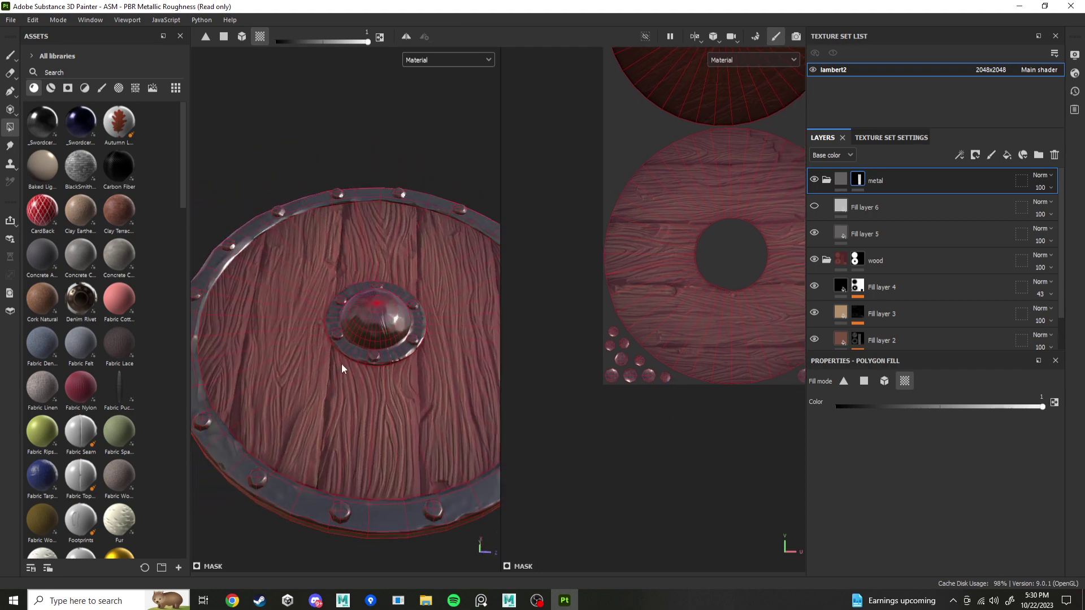
# Compare the shield with the metal folder off and on, make Fill layer 6 visible, and set its metallic value to 1.
pyautogui.click(814, 180)
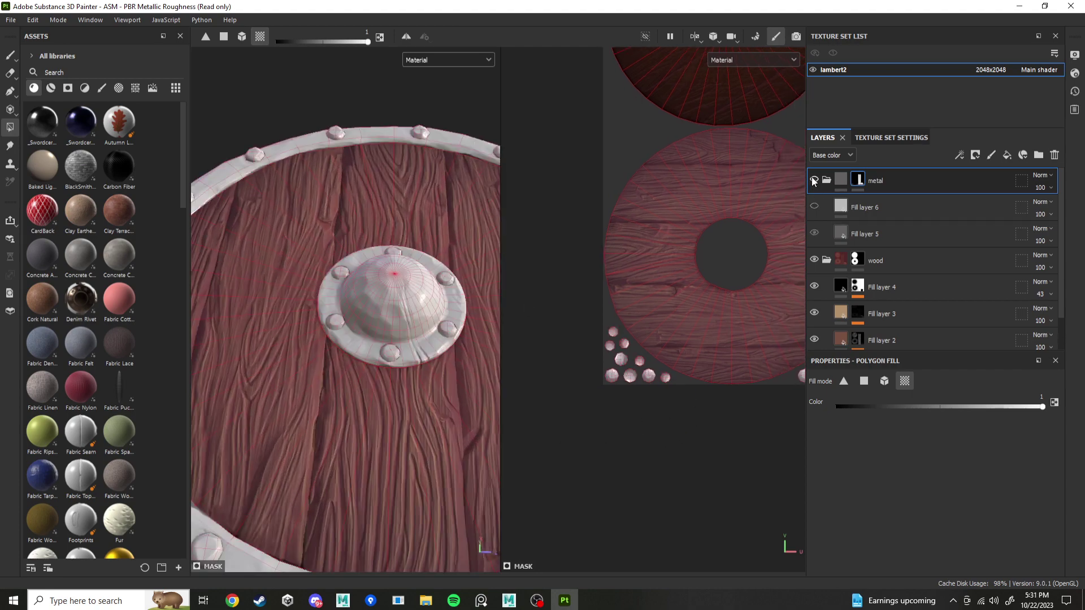
pyautogui.click(813, 179)
pyautogui.click(813, 207)
pyautogui.click(853, 207)
pyautogui.scroll(-3, 926, 486)
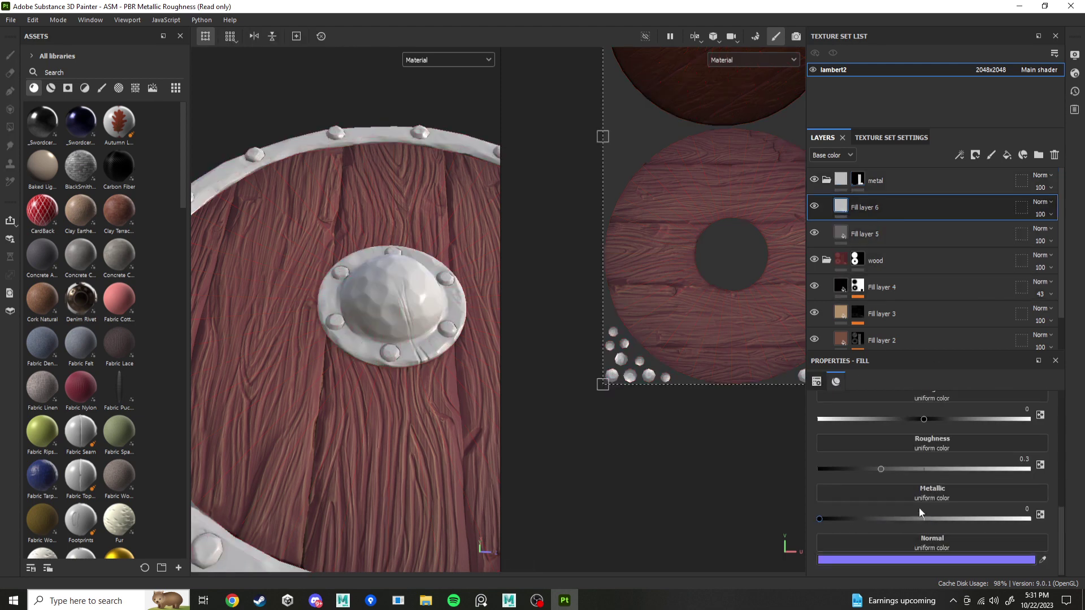
pyautogui.scroll(3, 929, 501)
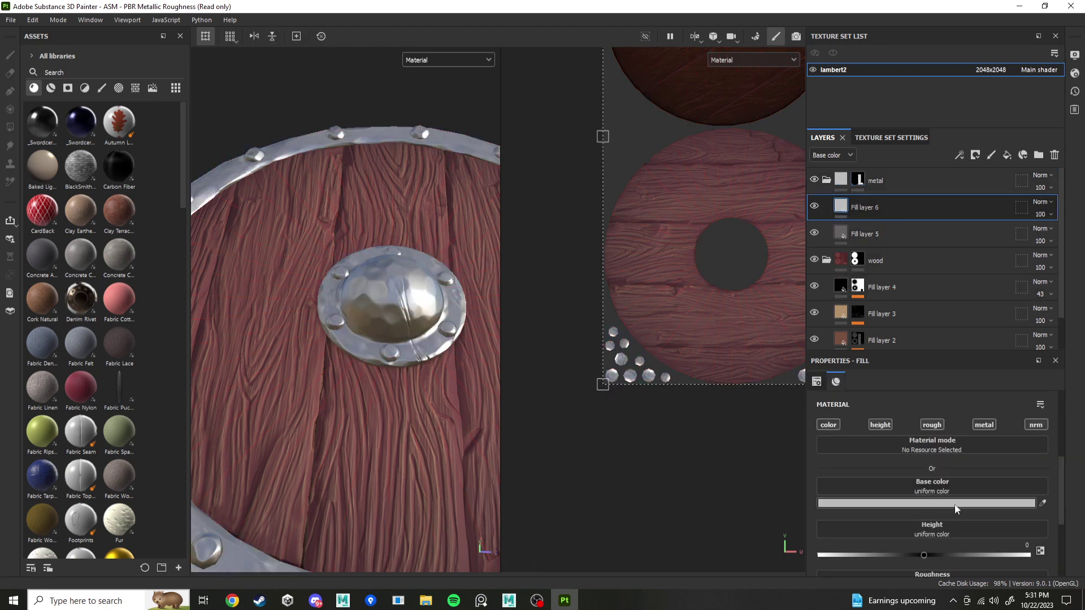
pyautogui.scroll(-2, 940, 500)
pyautogui.scroll(2, 938, 498)
pyautogui.scroll(-3, 927, 497)
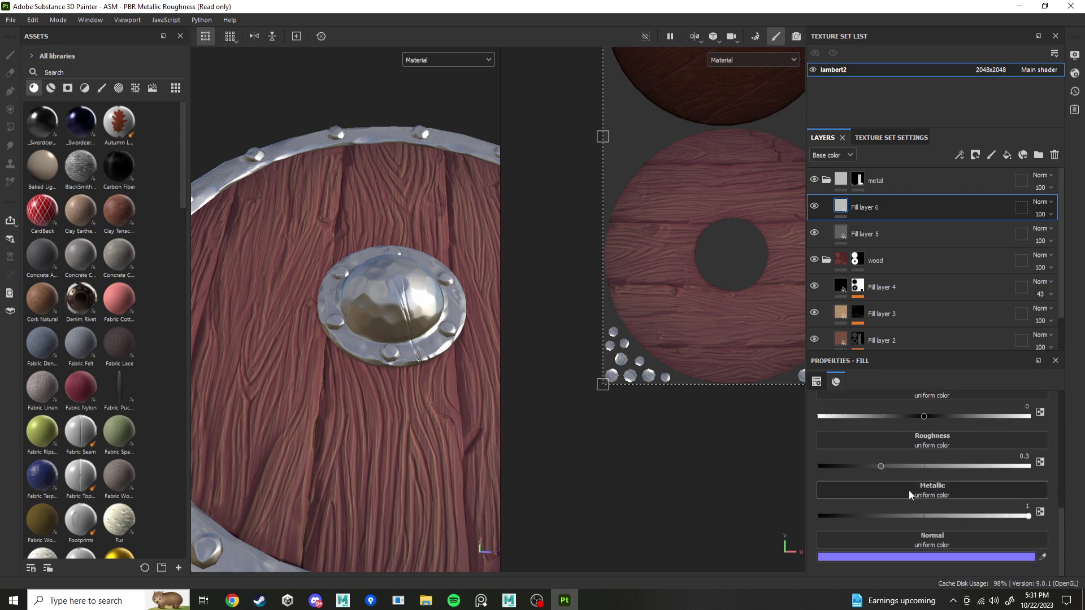
pyautogui.rightClick(840, 210)
pyautogui.click(891, 468)
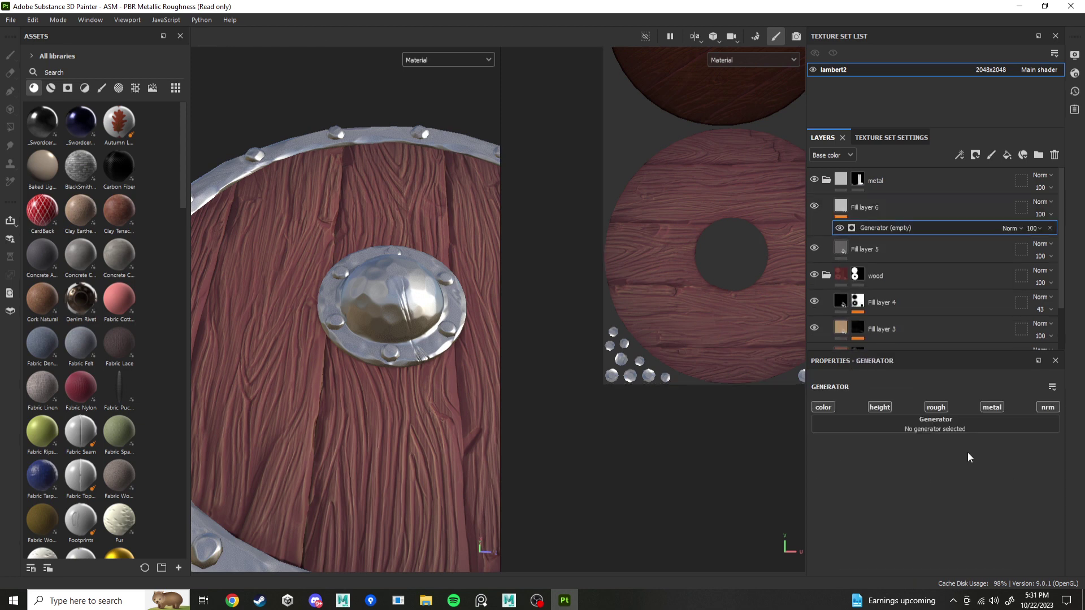
pyautogui.click(943, 431)
pyautogui.click(1053, 485)
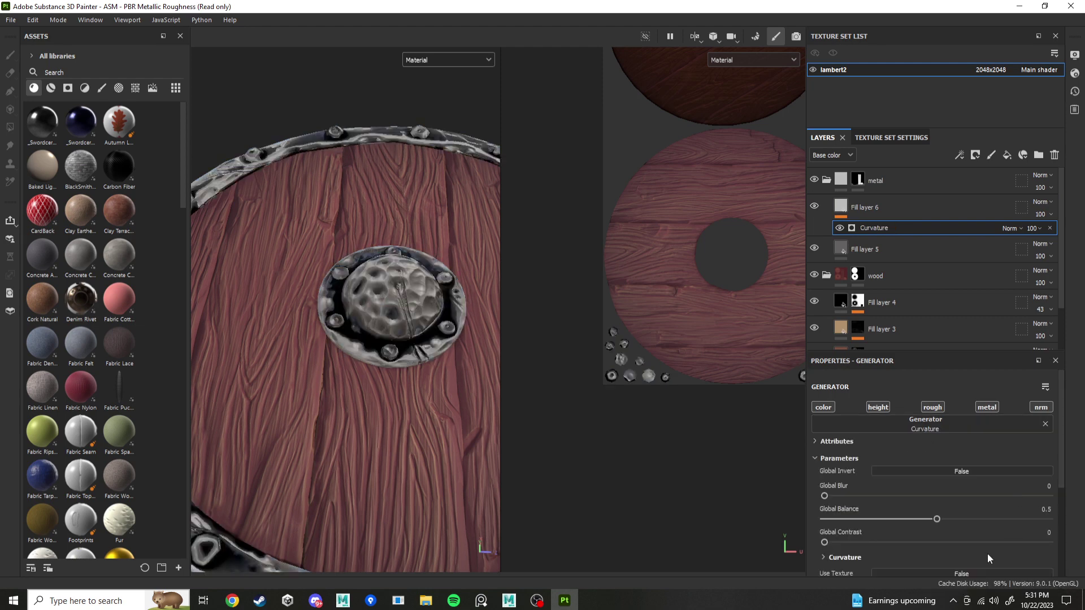
pyautogui.click(1050, 228)
# Add a black mask to Fill layer 6 and apply a Mask Editor generator to that mask.
pyautogui.rightClick(840, 206)
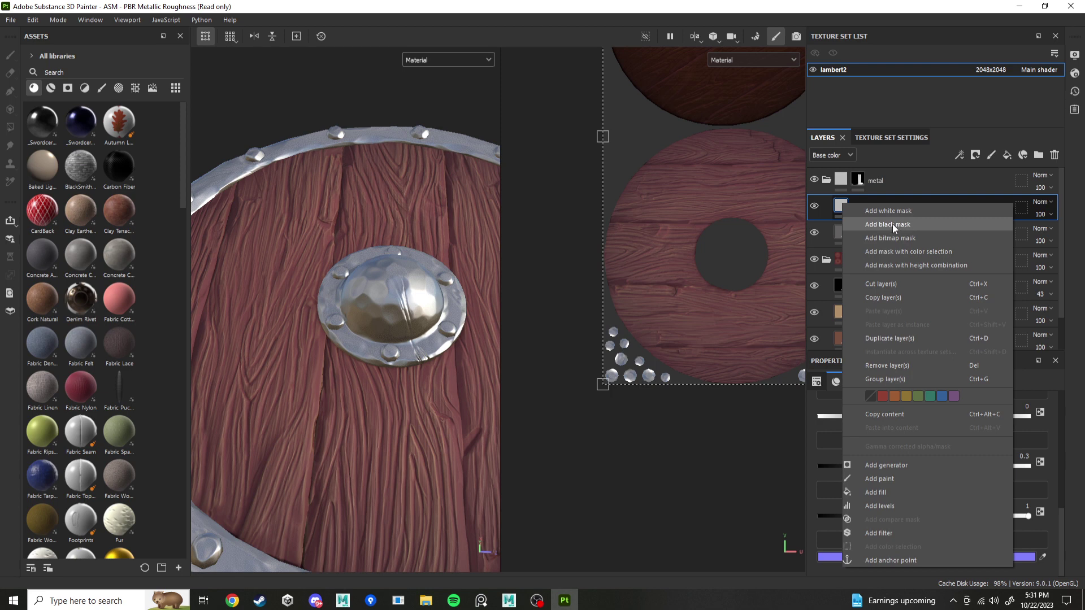
pyautogui.click(892, 224)
pyautogui.rightClick(857, 204)
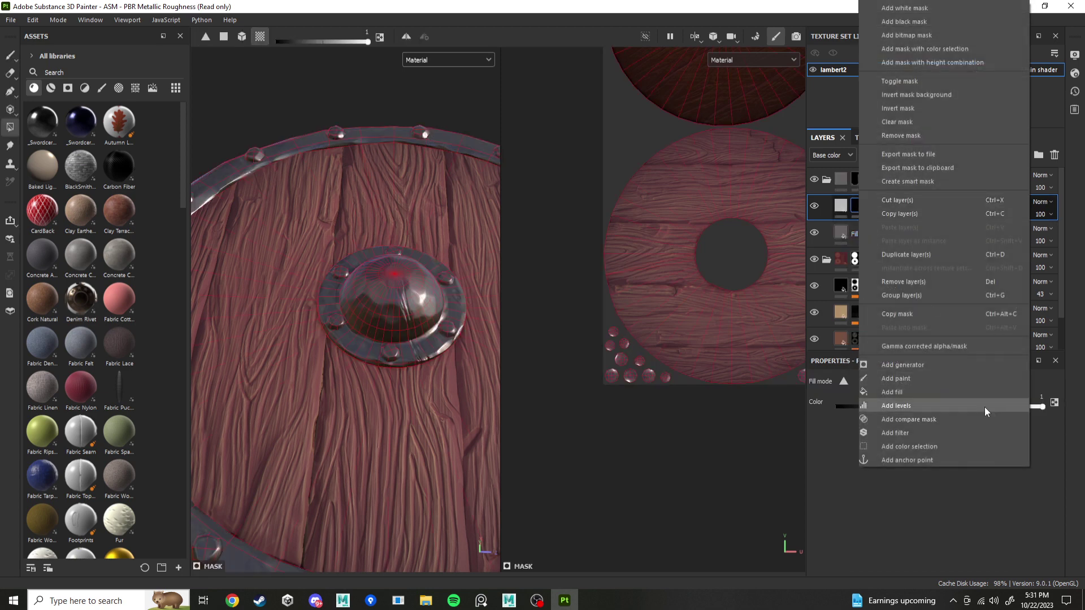
pyautogui.click(923, 367)
pyautogui.click(937, 418)
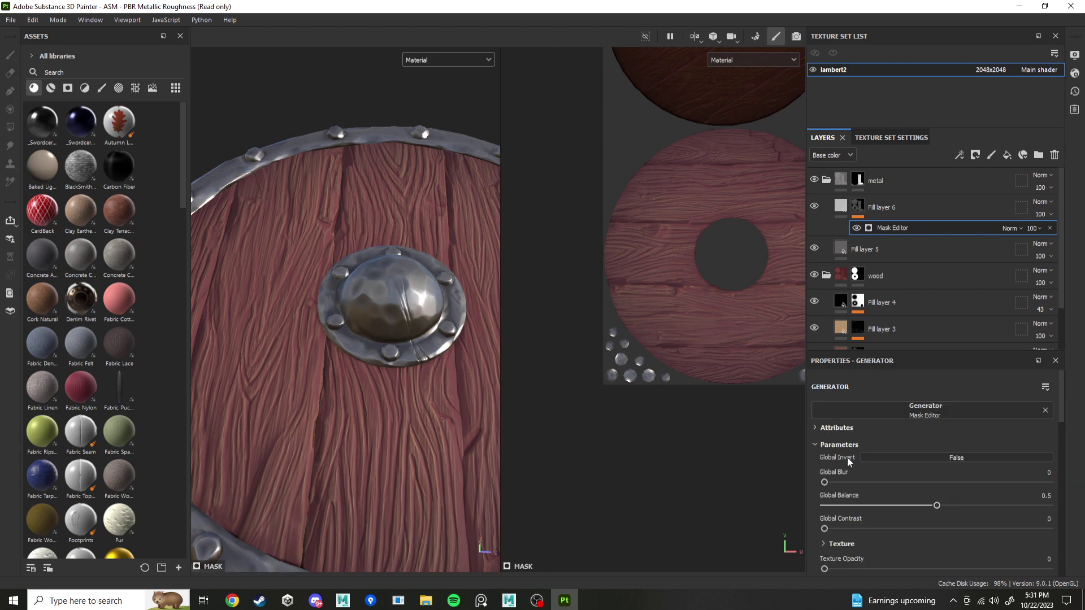
# Examine the Mask Editor generator's parameters and expand its Curvature settings.
pyautogui.scroll(-1, 930, 503)
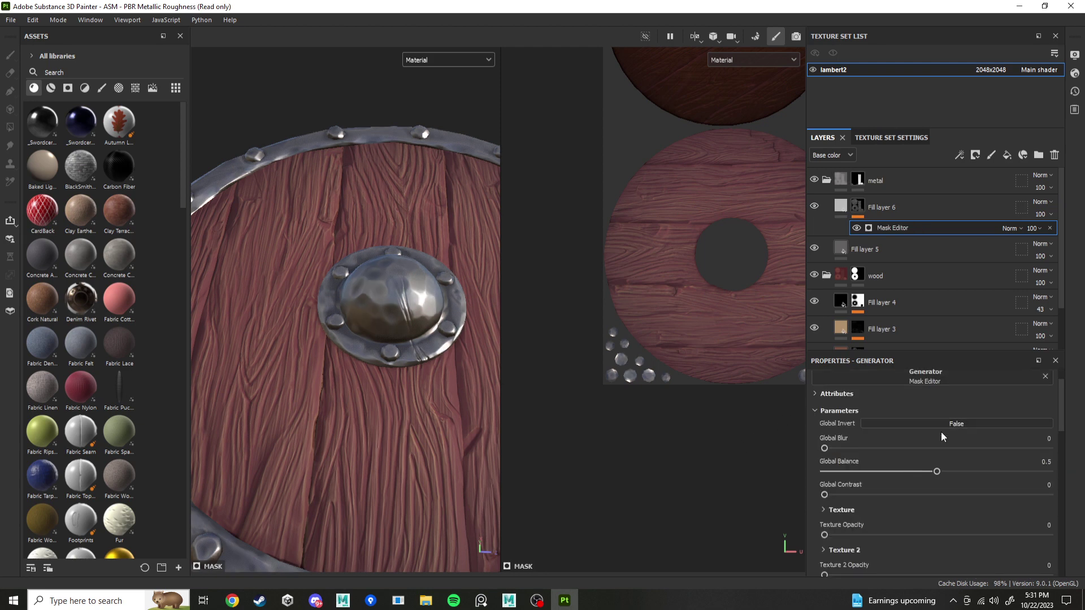
pyautogui.scroll(-2, 966, 441)
pyautogui.scroll(-1, 924, 482)
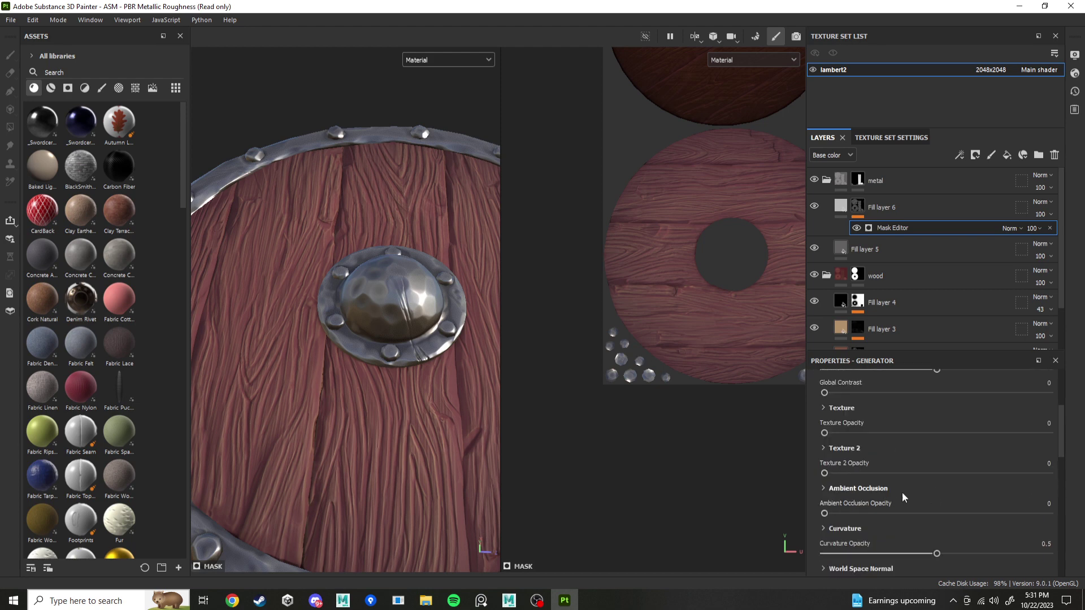
pyautogui.scroll(-3, 862, 493)
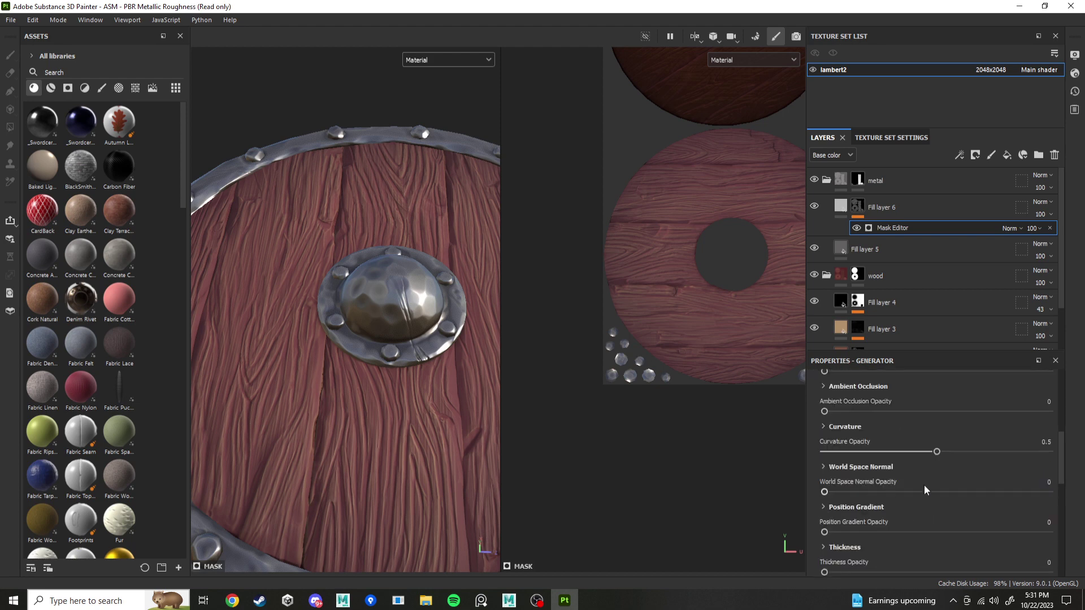
pyautogui.scroll(-2, 893, 517)
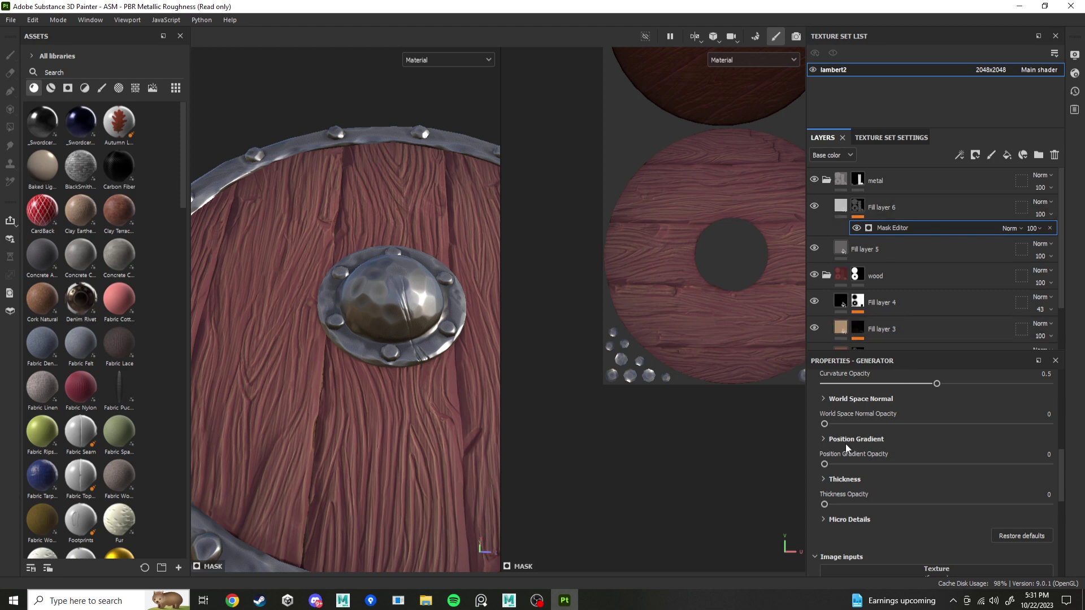
pyautogui.scroll(1, 896, 447)
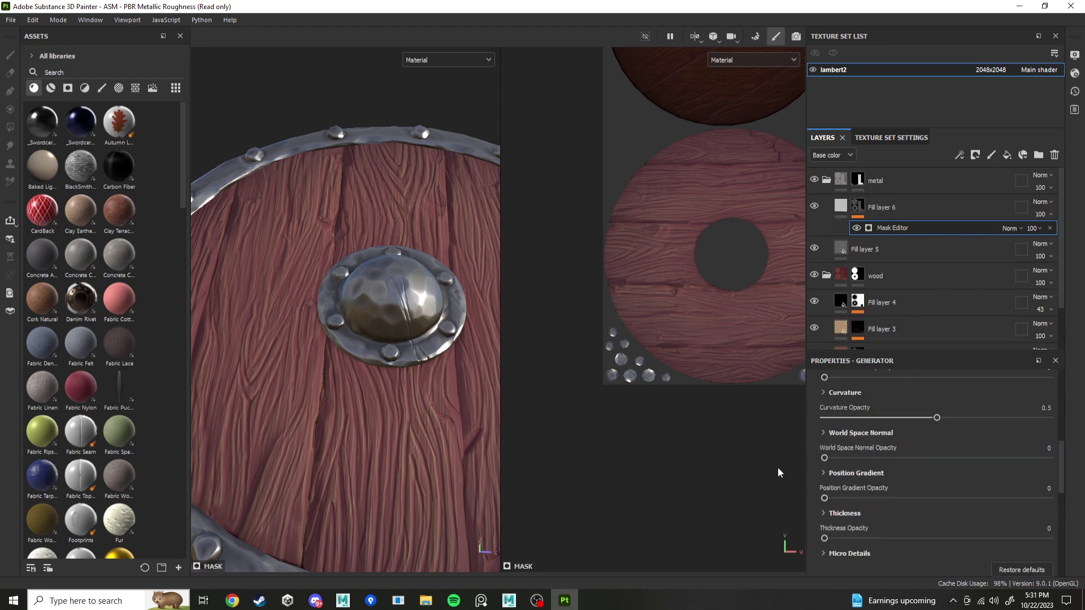
pyautogui.scroll(2, 836, 440)
pyautogui.click(825, 460)
pyautogui.scroll(-1, 845, 475)
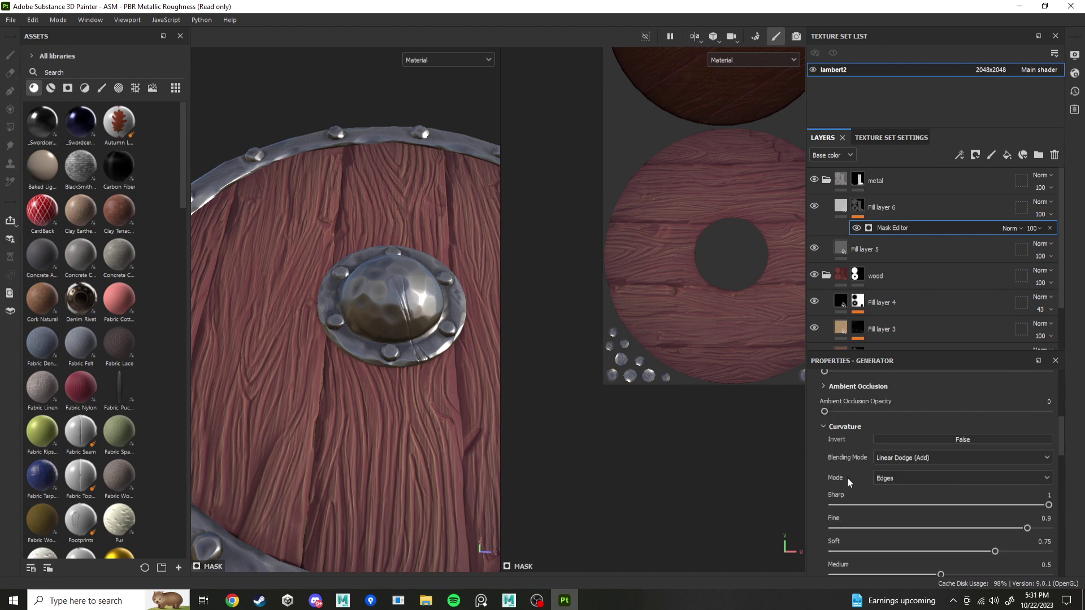
pyautogui.scroll(-3, 859, 475)
pyautogui.scroll(3, 856, 469)
pyautogui.scroll(-5, 902, 484)
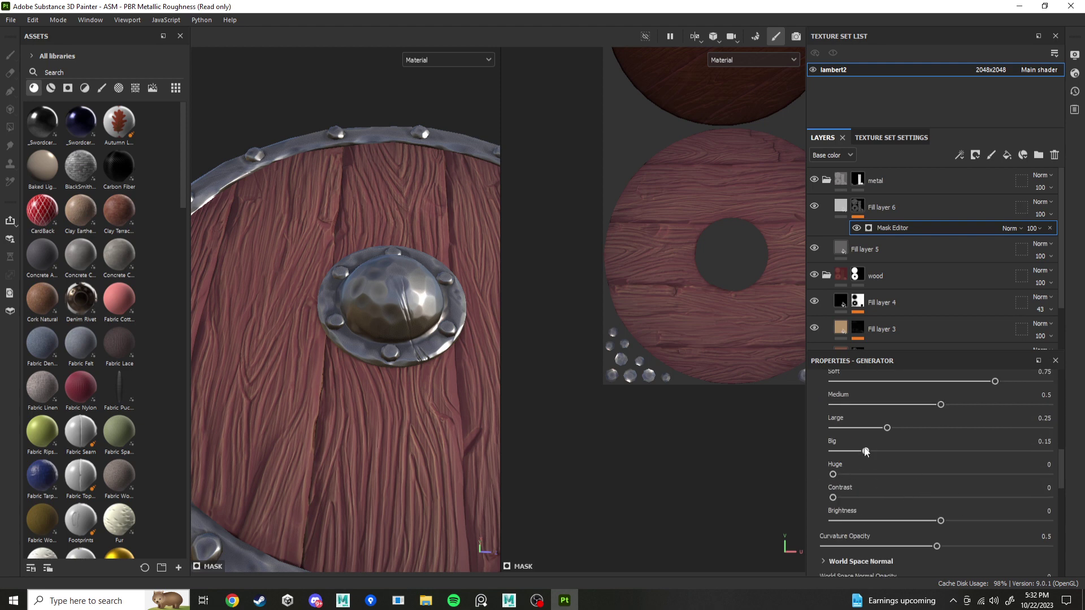
# Set the generator's curvature details to 0 for Big, Large and Medium, 0.39 for Soft and 1 for Fine.
pyautogui.moveTo(866, 451); pyautogui.dragTo(830, 451)
pyautogui.moveTo(904, 429); pyautogui.dragTo(811, 430)
pyautogui.moveTo(940, 405); pyautogui.dragTo(816, 409)
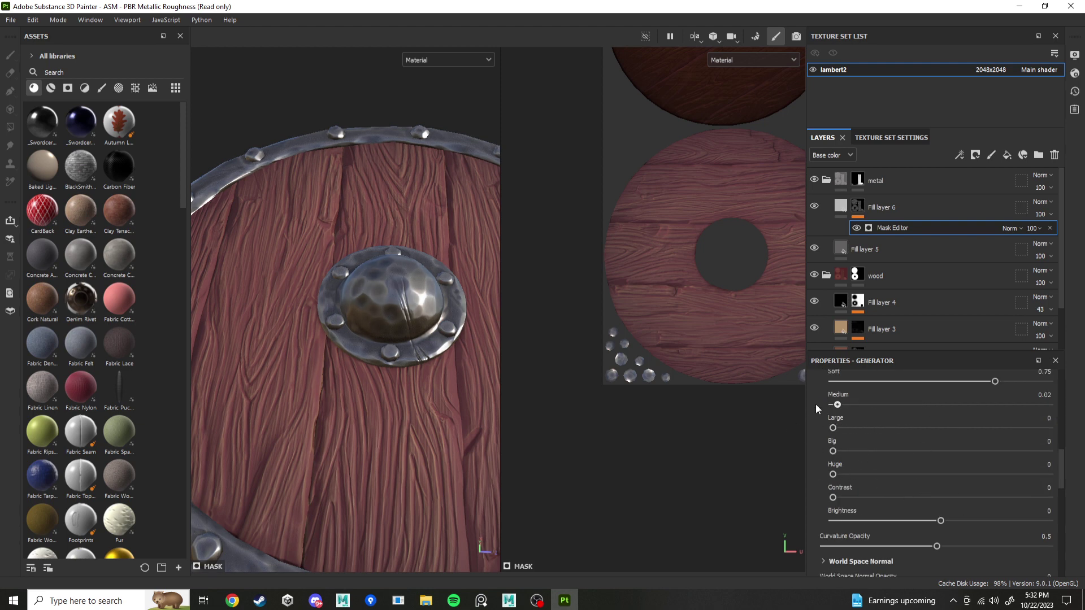
pyautogui.scroll(1, 902, 443)
pyautogui.moveTo(994, 415); pyautogui.dragTo(1049, 392)
pyautogui.scroll(3, 902, 466)
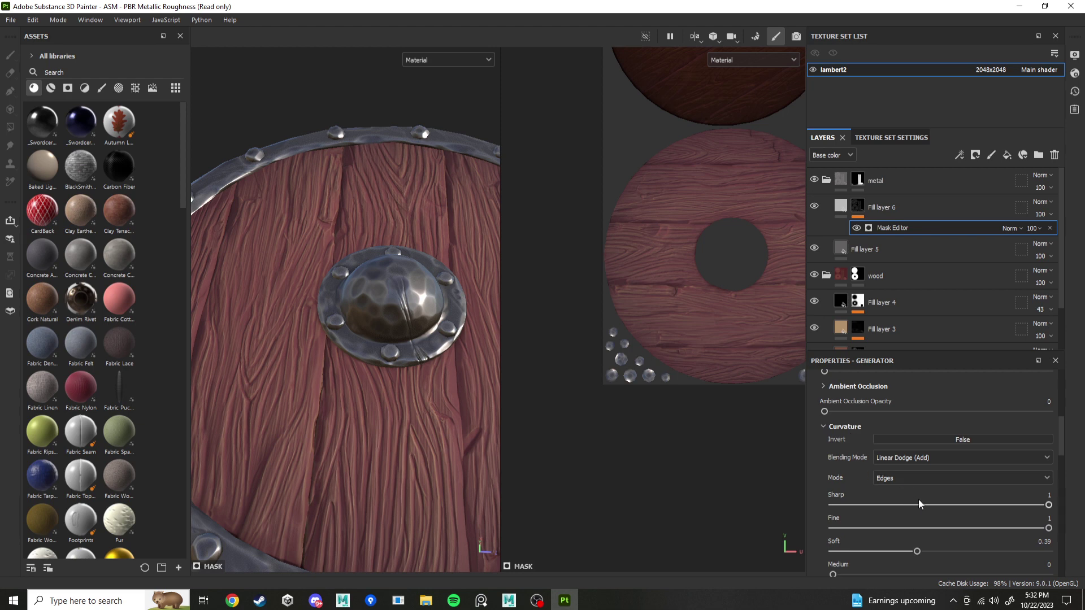
# Test a higher curvature Brightness, return it to 0, set Curvature Opacity to 1, and inspect the boss and rim.
pyautogui.scroll(-6, 917, 499)
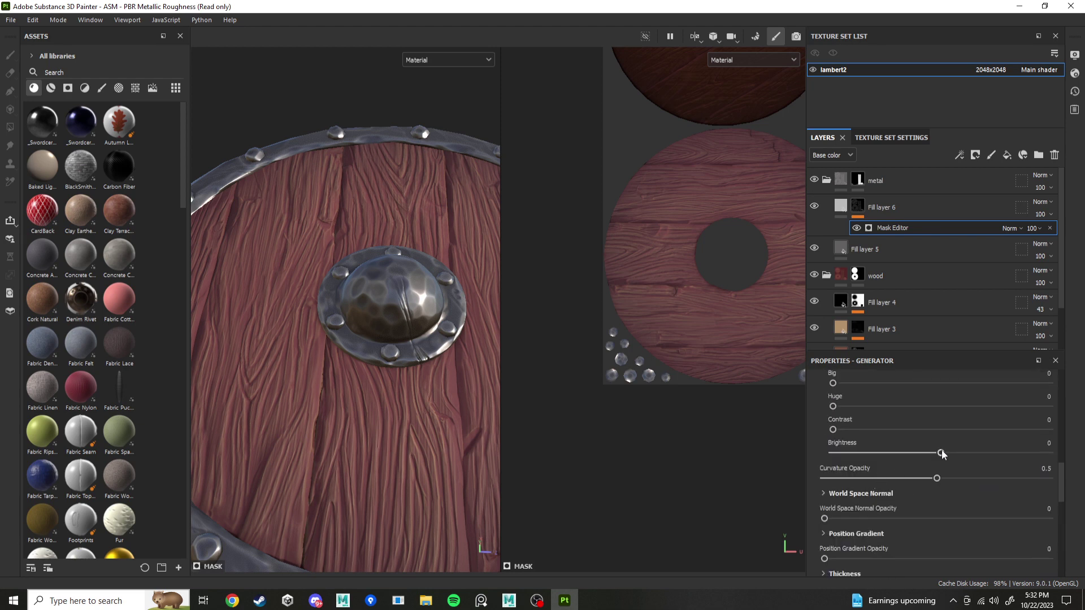
pyautogui.moveTo(941, 453); pyautogui.dragTo(944, 452)
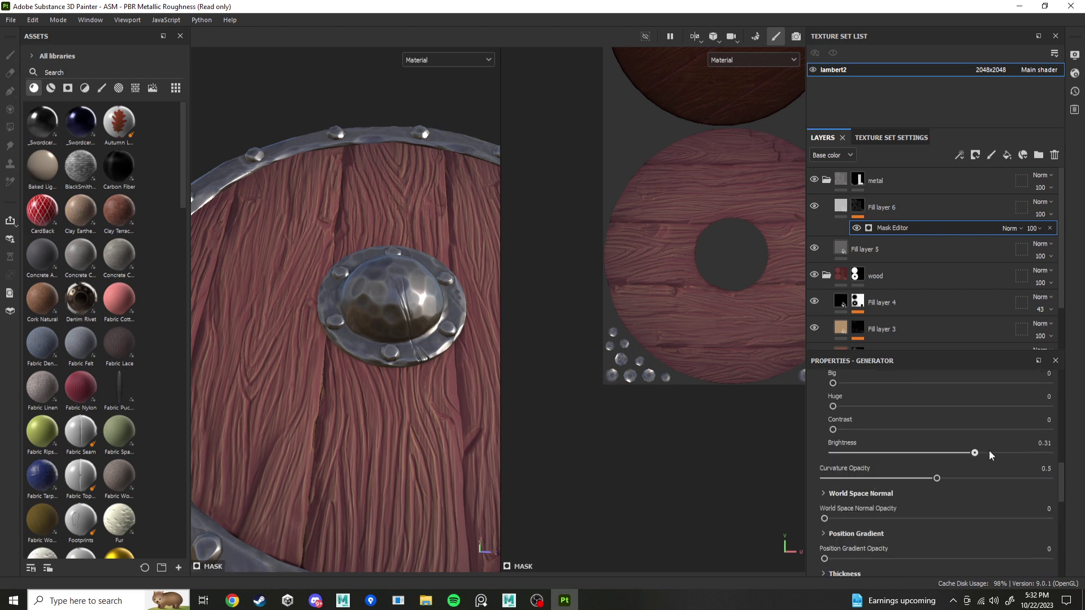
pyautogui.click(940, 452)
pyautogui.moveTo(937, 478); pyautogui.dragTo(1048, 478)
pyautogui.scroll(-3, 435, 356)
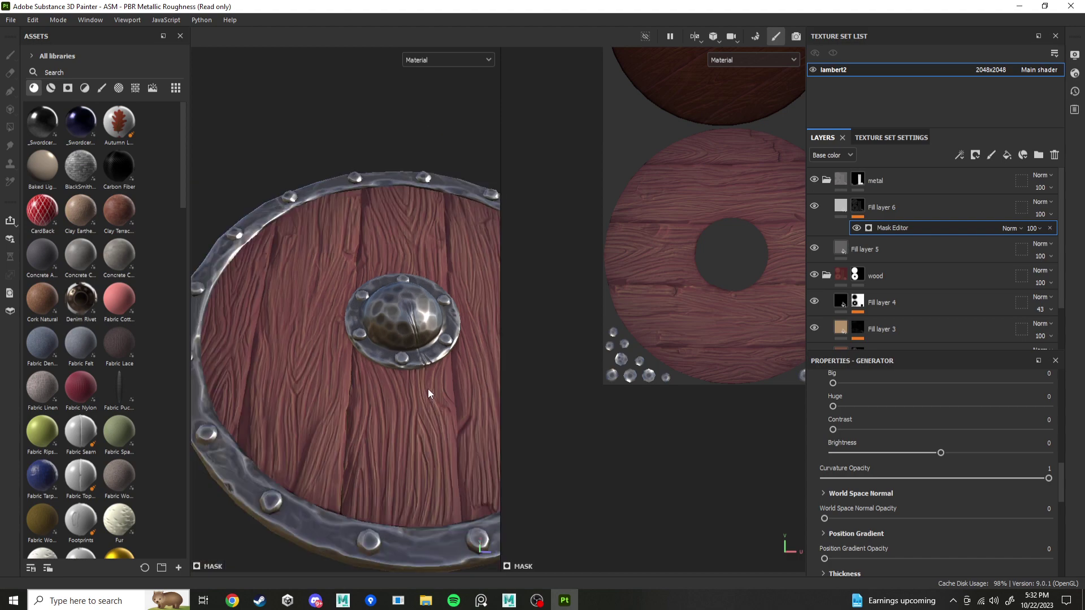
pyautogui.scroll(10, 428, 388)
pyautogui.scroll(-5, 410, 266)
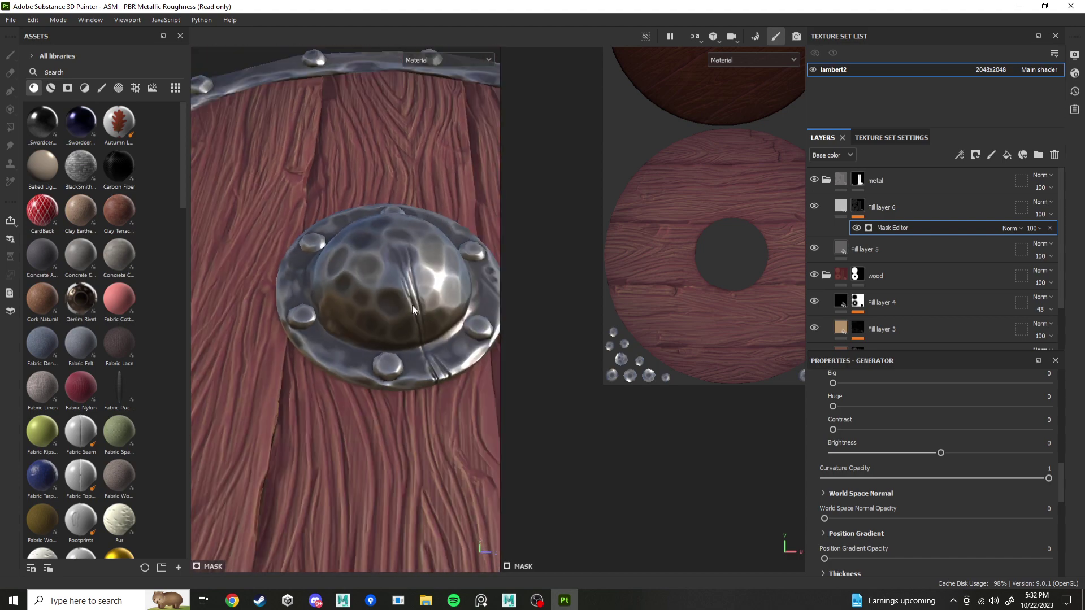
pyautogui.scroll(5, 926, 452)
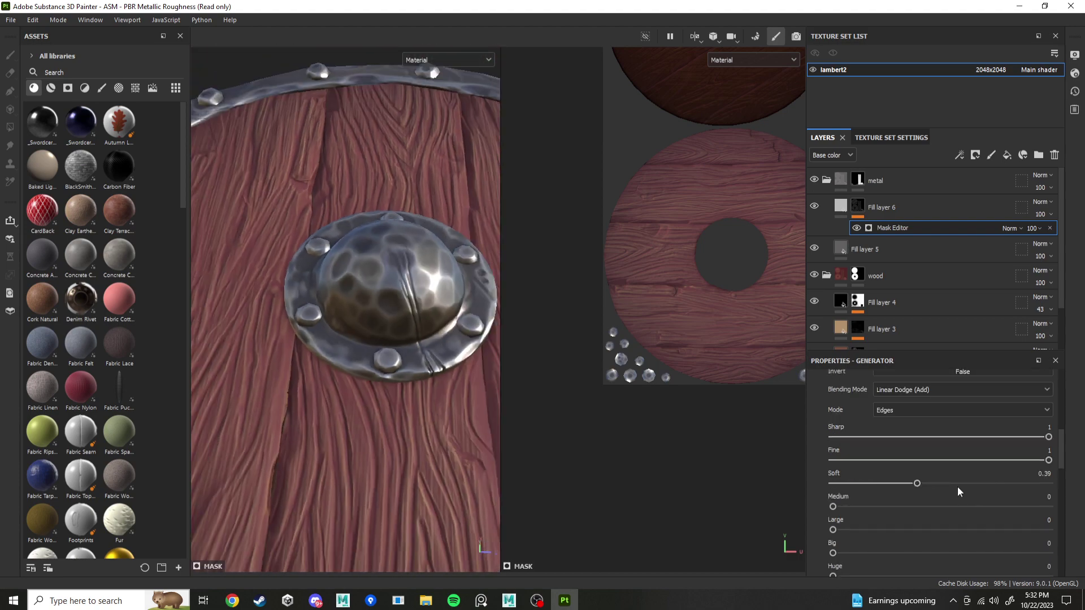
# Try a Global Balance of about 0.82 while displaying the mask, and return the viewport to the Material display.
pyautogui.click(456, 65)
pyautogui.click(436, 171)
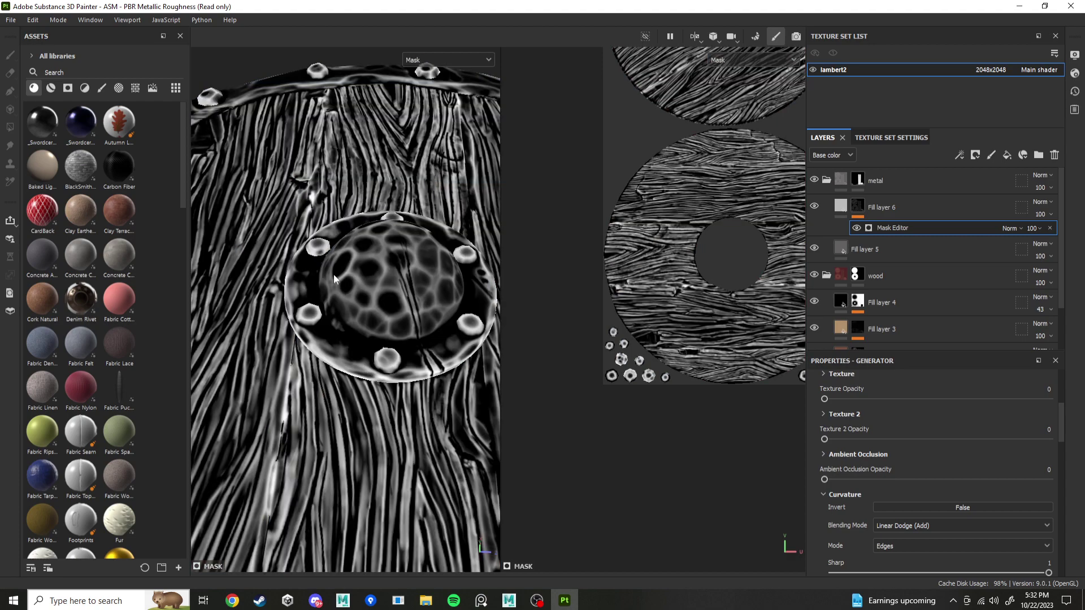
pyautogui.scroll(4, 862, 493)
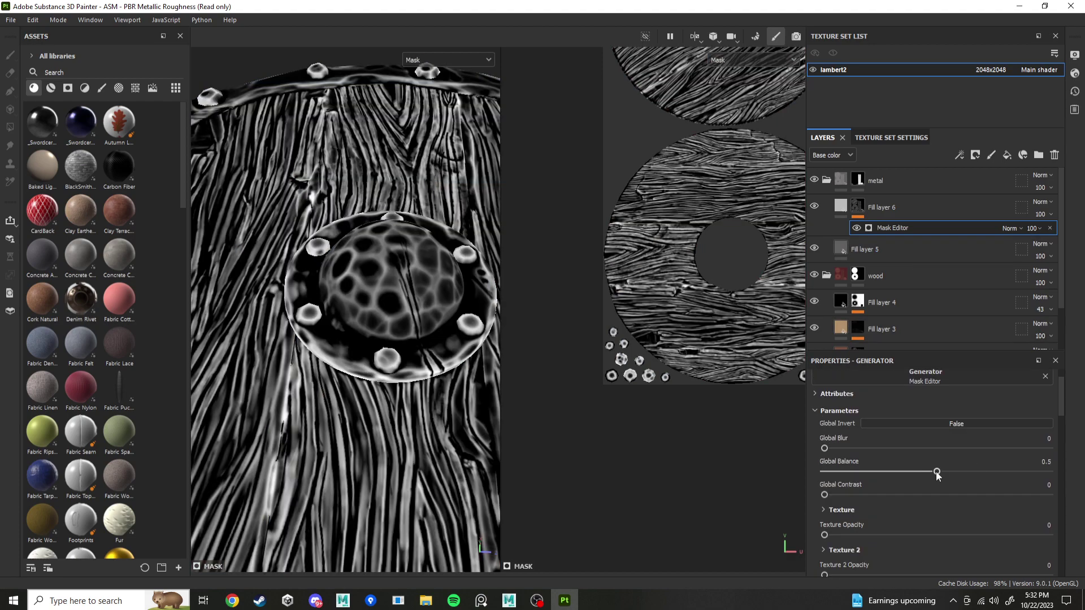
pyautogui.moveTo(937, 473); pyautogui.dragTo(1013, 474)
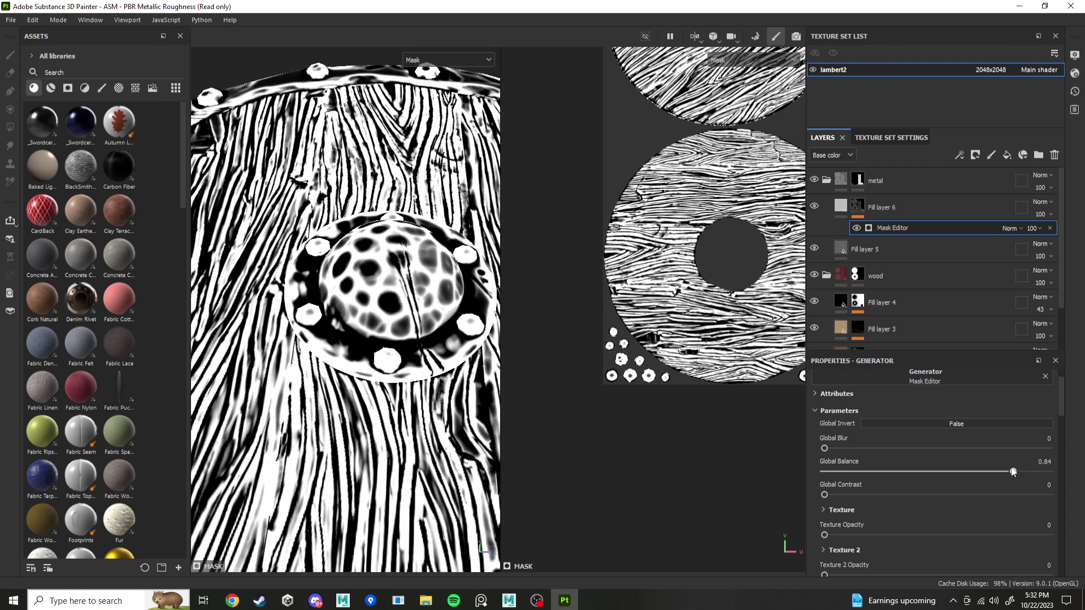
pyautogui.rightClick(922, 229)
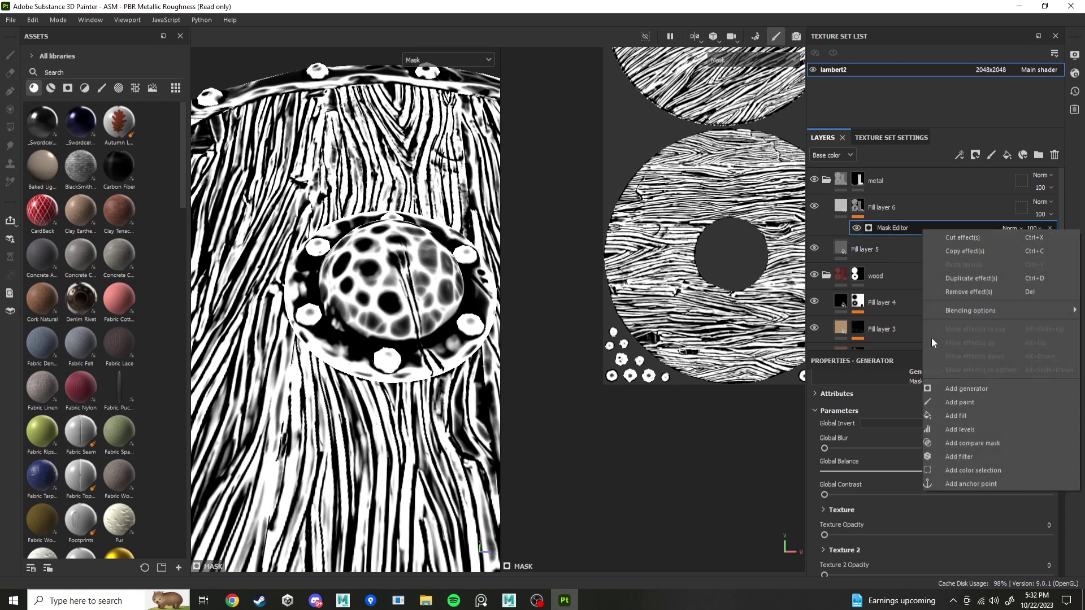
pyautogui.click(452, 59)
pyautogui.click(439, 86)
pyautogui.keyDown('alt'); pyautogui.moveTo(436, 287); pyautogui.dragTo(456, 275); pyautogui.keyUp('alt')
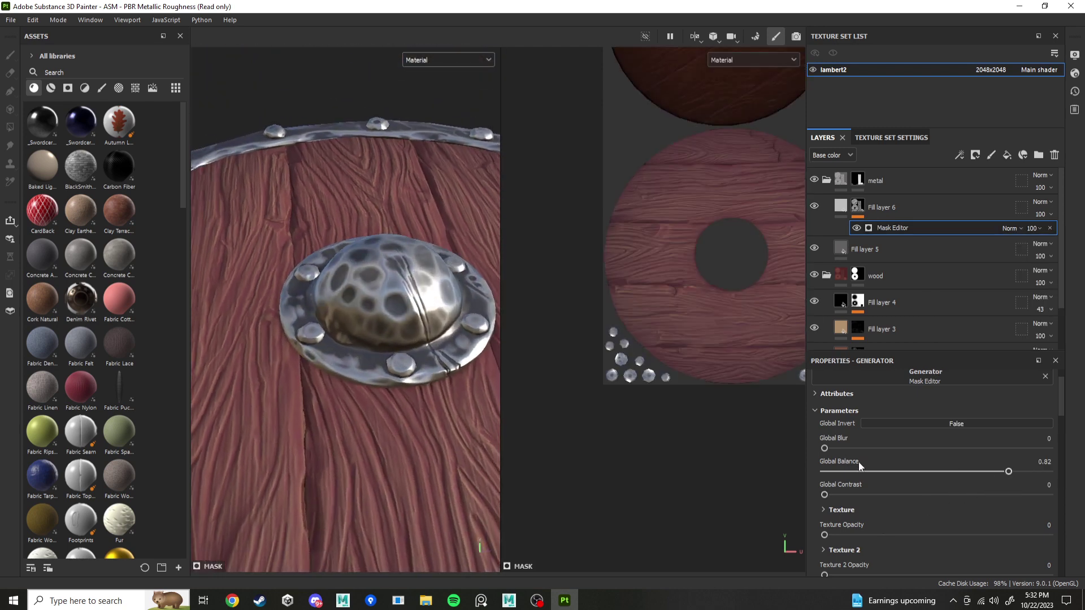
# Set the Mask Editor's Global Balance to 0.6 and Global Contrast to 0.36, and check the metal on the model.
pyautogui.moveTo(829, 495); pyautogui.dragTo(866, 495)
pyautogui.moveTo(977, 472); pyautogui.dragTo(956, 473)
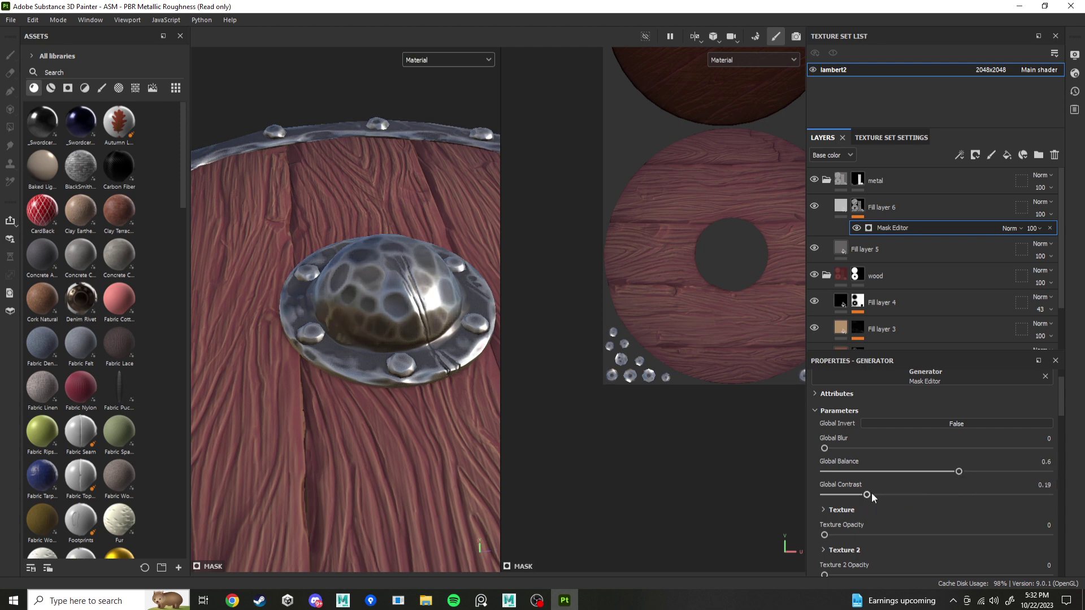
pyautogui.moveTo(872, 494); pyautogui.dragTo(901, 495)
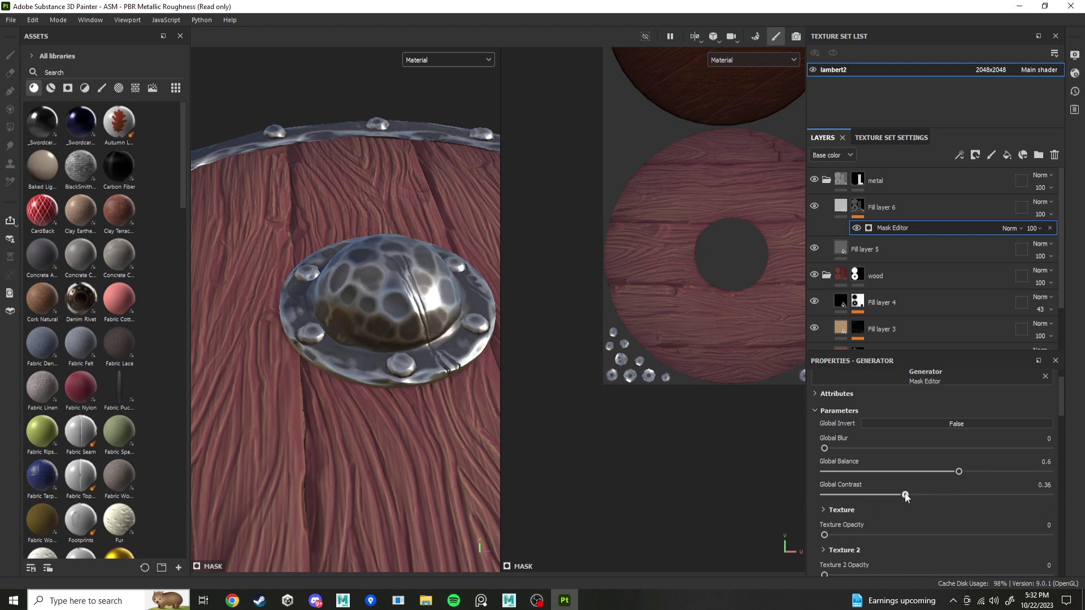
pyautogui.scroll(-5, 366, 305)
pyautogui.keyDown('alt'); pyautogui.moveTo(366, 306); pyautogui.dragTo(367, 339); pyautogui.keyUp('alt')
pyautogui.scroll(3, 371, 310)
pyautogui.scroll(2, 371, 310)
# Add a fill effect above the Mask Editor on Fill layer 6's mask using the Anisotropic Radial texture, and inspect it in both views.
pyautogui.rightClick(879, 227)
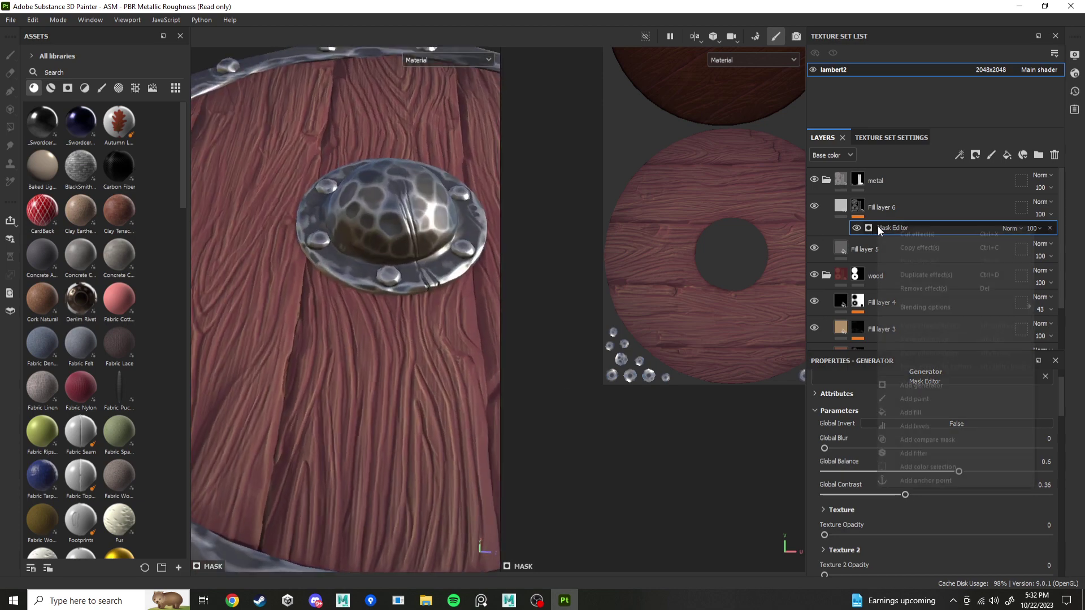
pyautogui.click(926, 412)
pyautogui.click(955, 429)
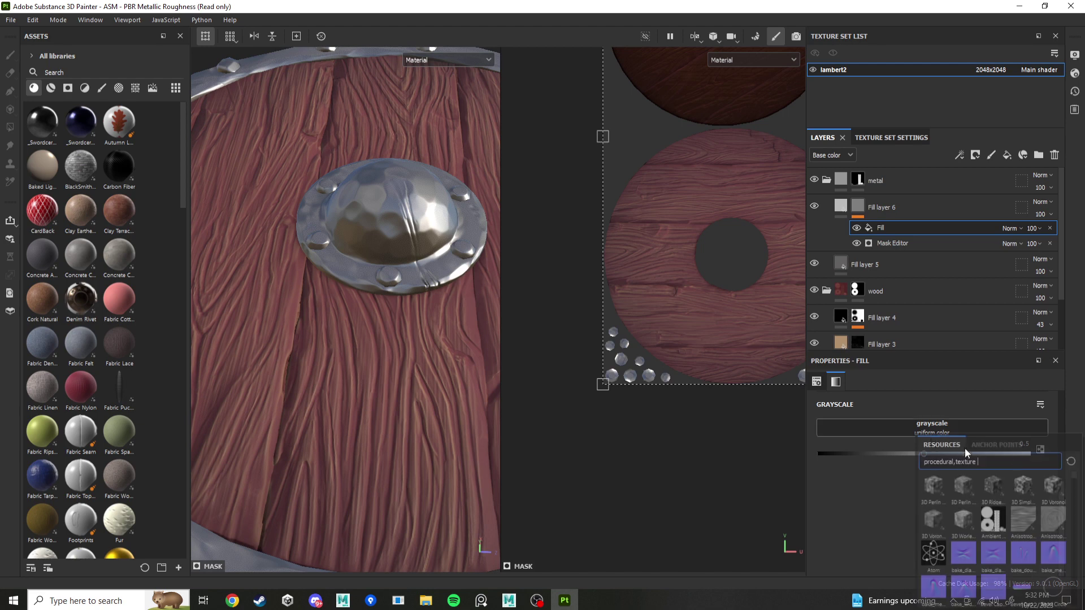
pyautogui.scroll(-4, 997, 554)
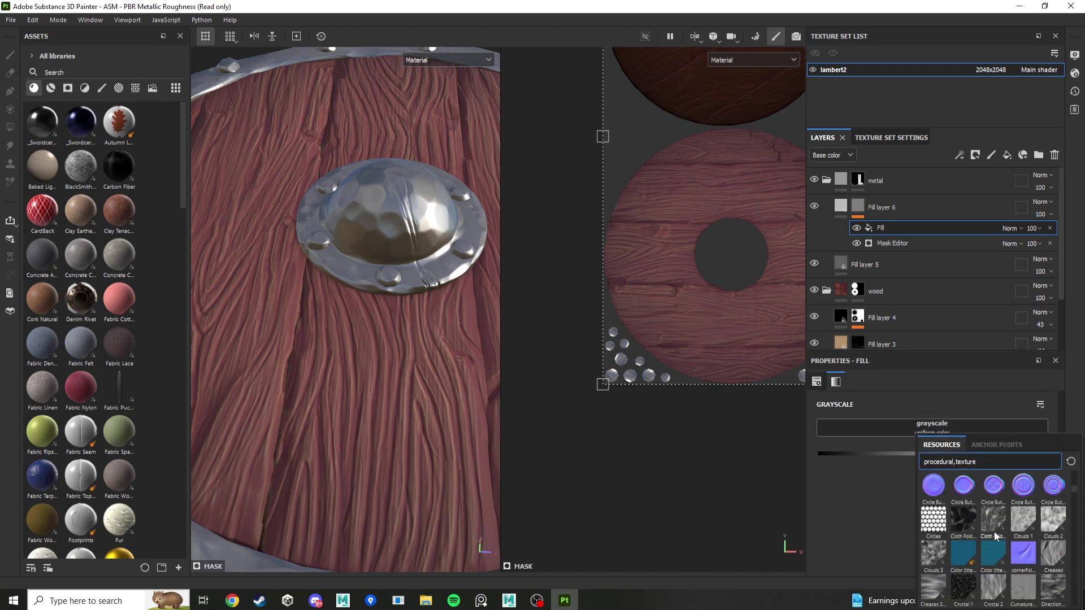
pyautogui.scroll(3, 994, 528)
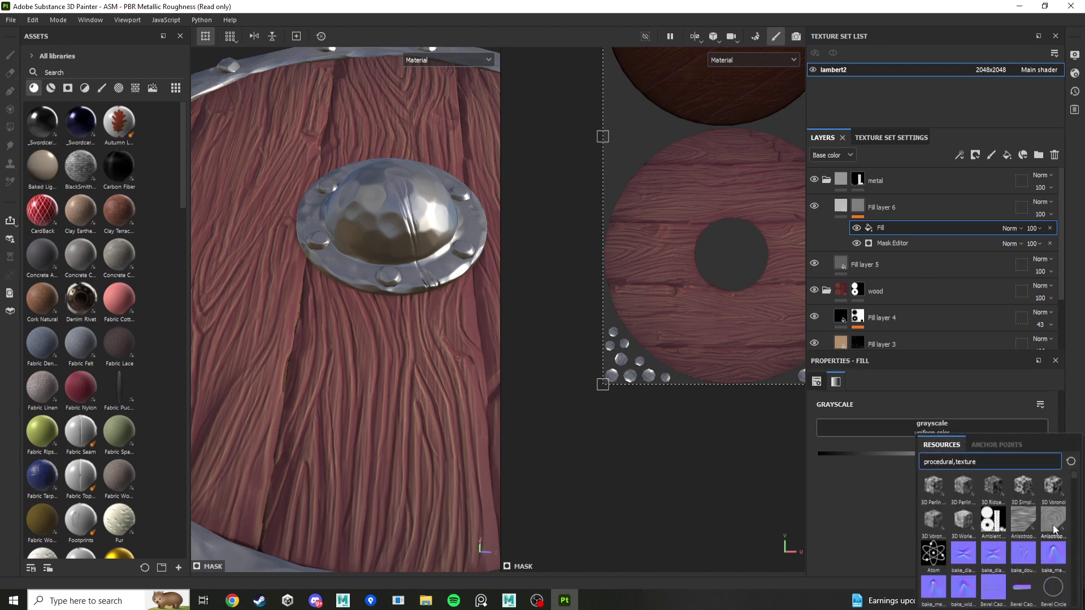
pyautogui.click(1053, 522)
pyautogui.keyDown('alt'); pyautogui.moveTo(452, 319); pyautogui.dragTo(449, 333); pyautogui.keyUp('alt')
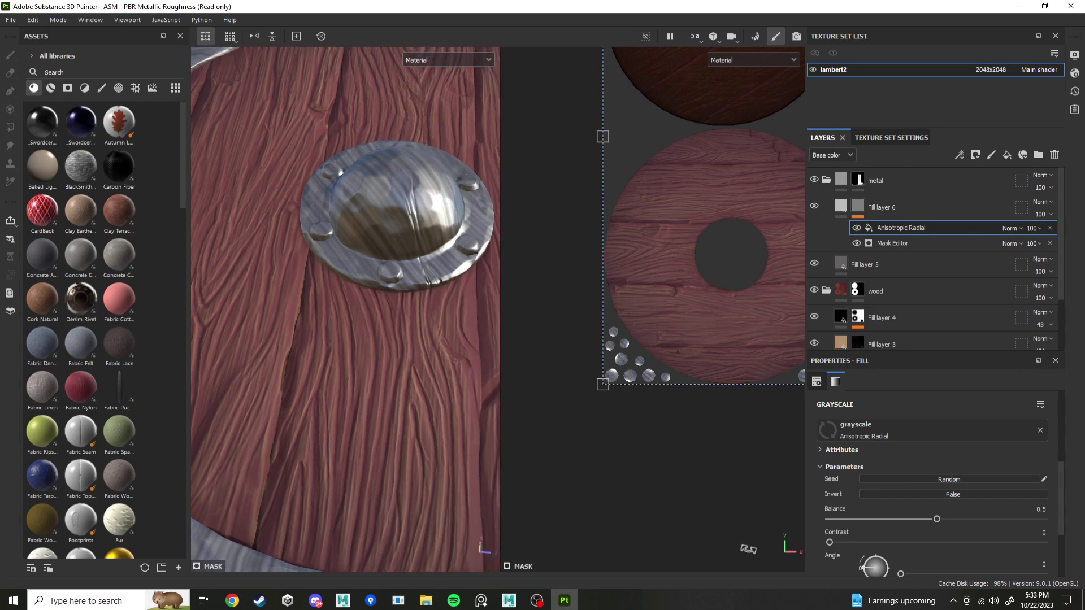
pyautogui.scroll(-3, 456, 382)
pyautogui.scroll(-3, 725, 257)
pyautogui.scroll(4, 725, 257)
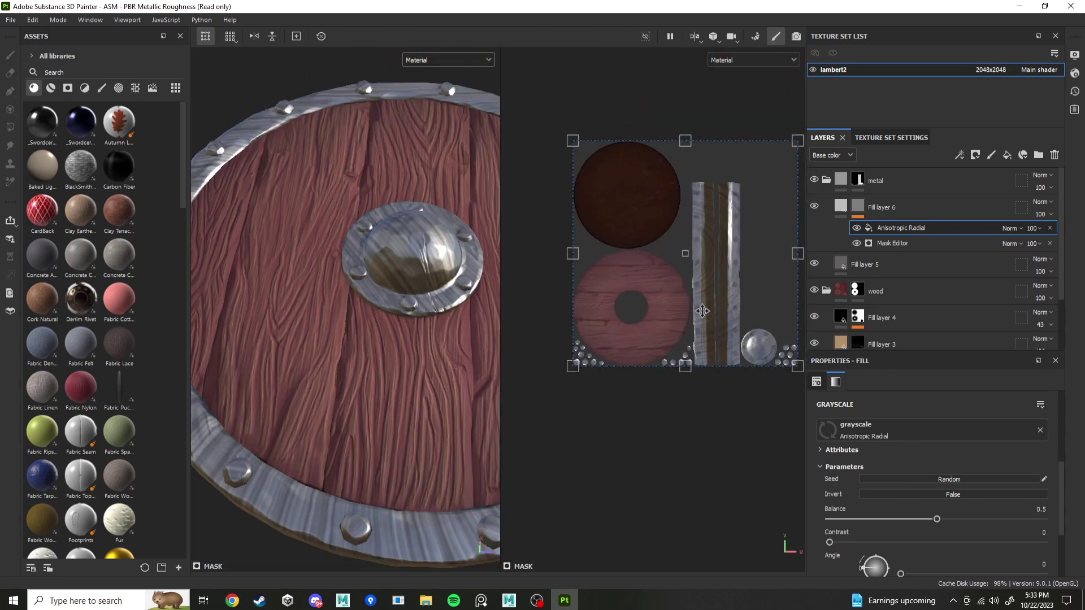
pyautogui.scroll(-2, 664, 383)
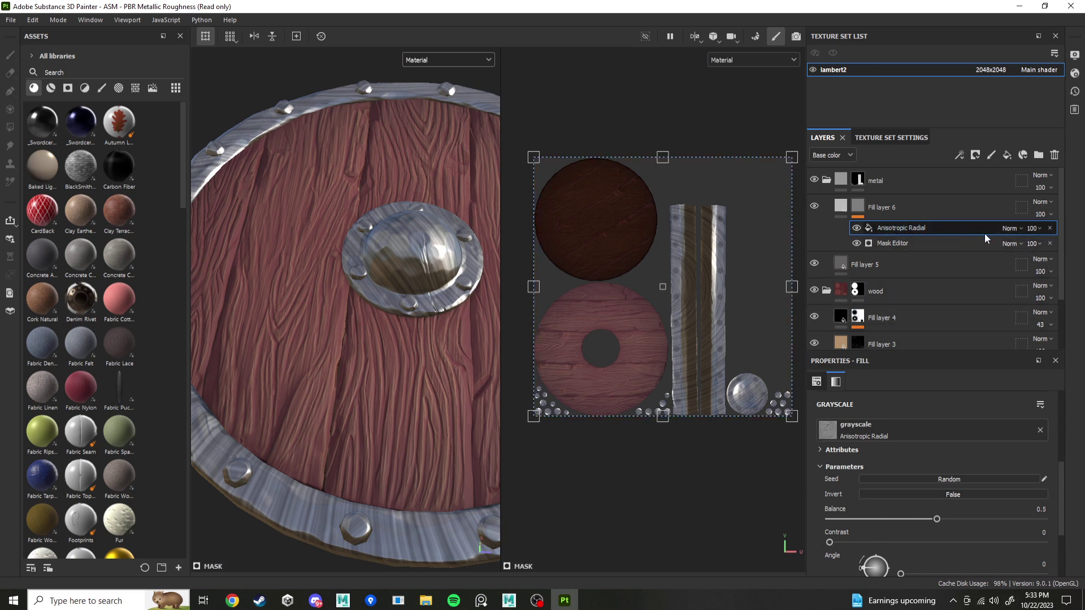
# Replace the Anisotropic Radial texture in Fill layer 6's mask with Grunge Paint Scratched, found by searching the procedural textures for "scrat".
pyautogui.click(896, 434)
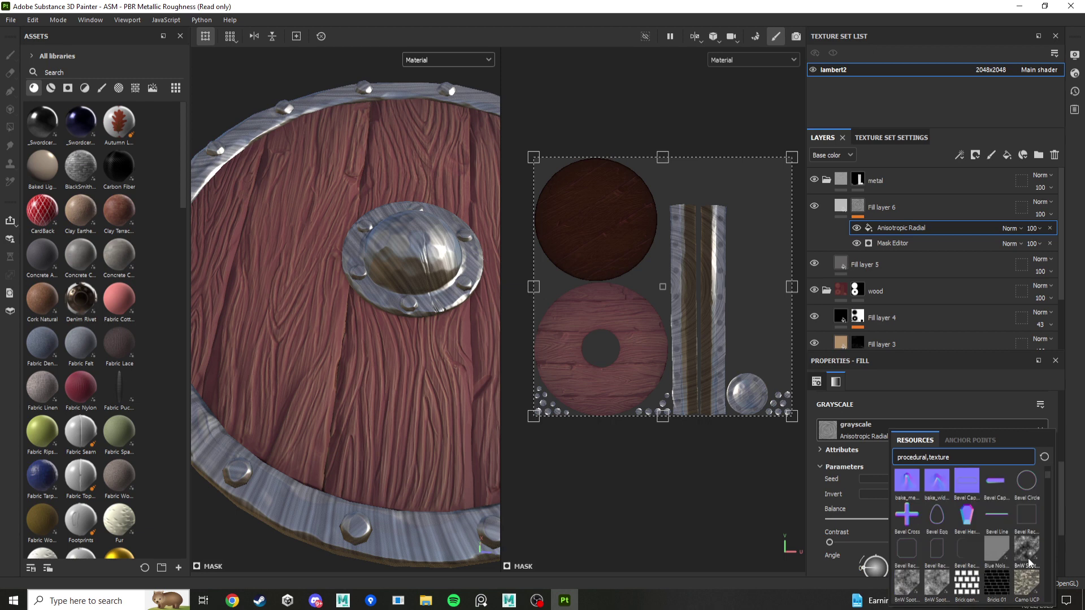
pyautogui.scroll(-5, 988, 554)
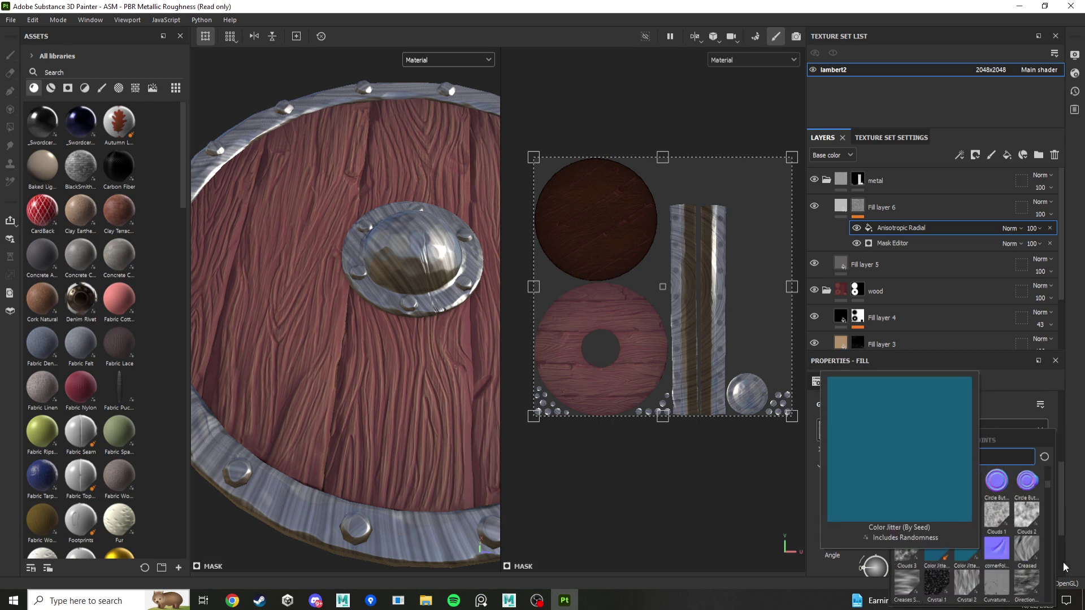
pyautogui.scroll(-3, 1029, 578)
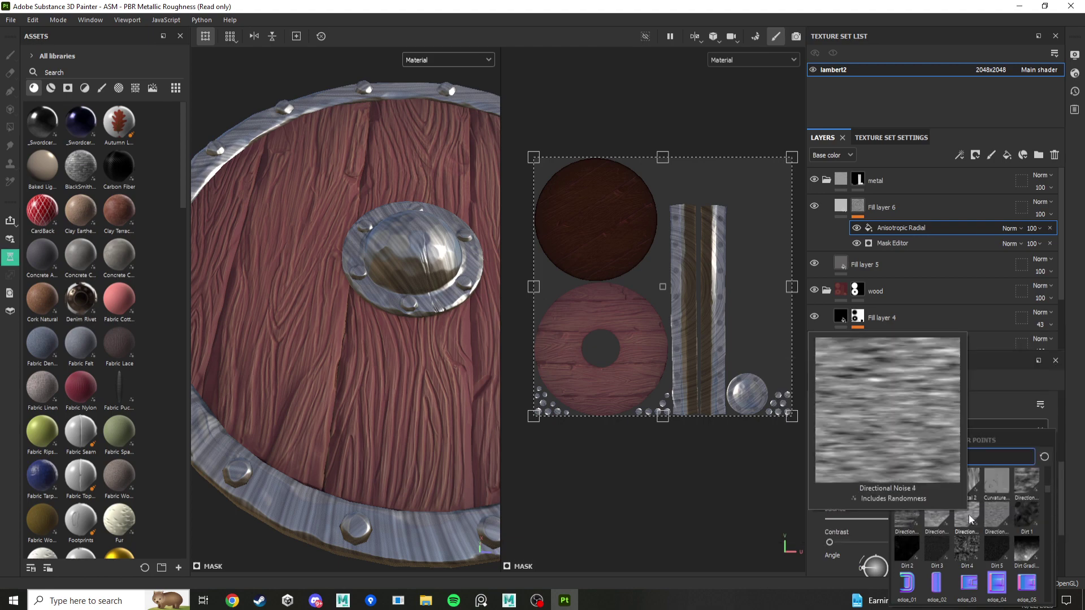
pyautogui.scroll(-6, 1012, 551)
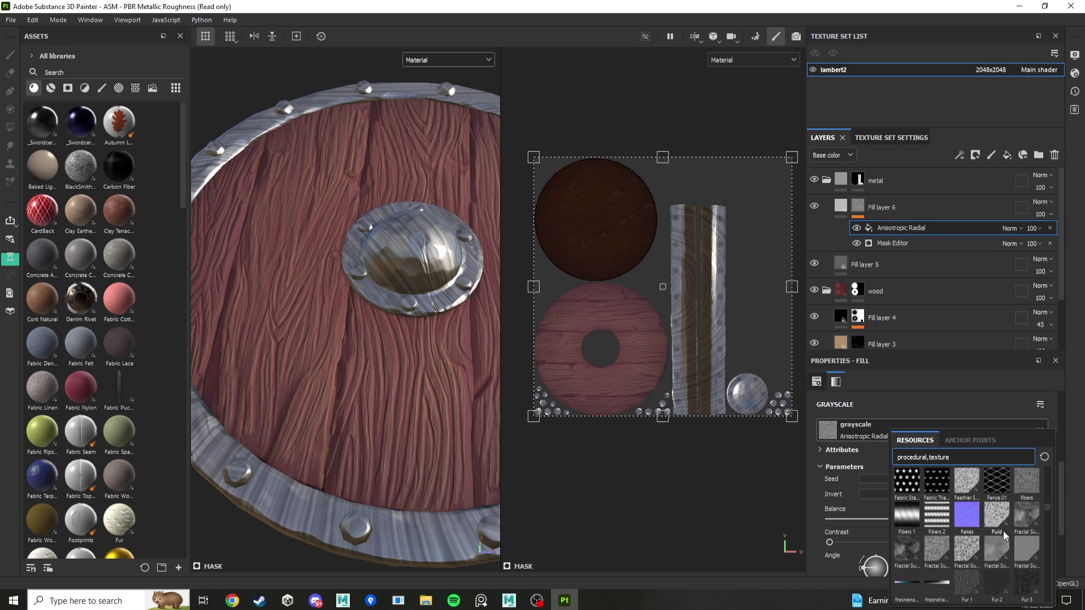
pyautogui.scroll(-3, 1003, 531)
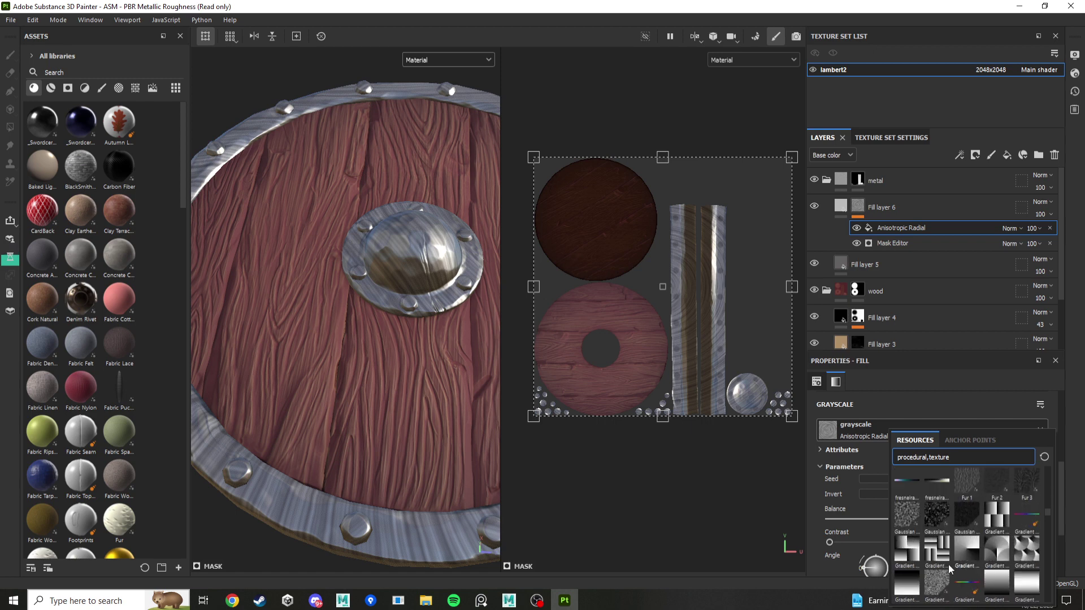
pyautogui.scroll(-3, 949, 564)
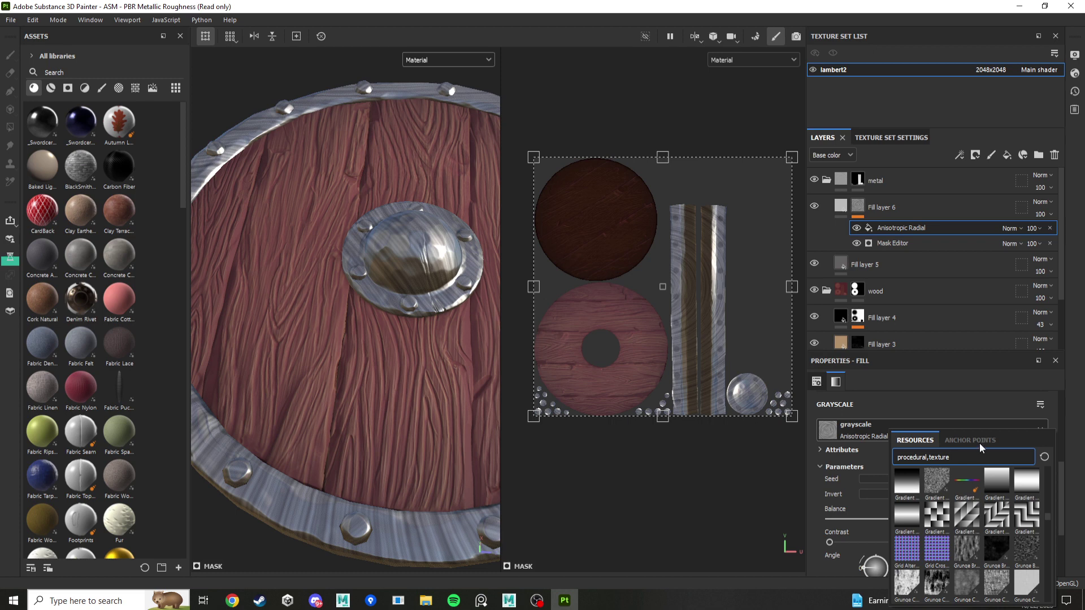
pyautogui.write('scra')
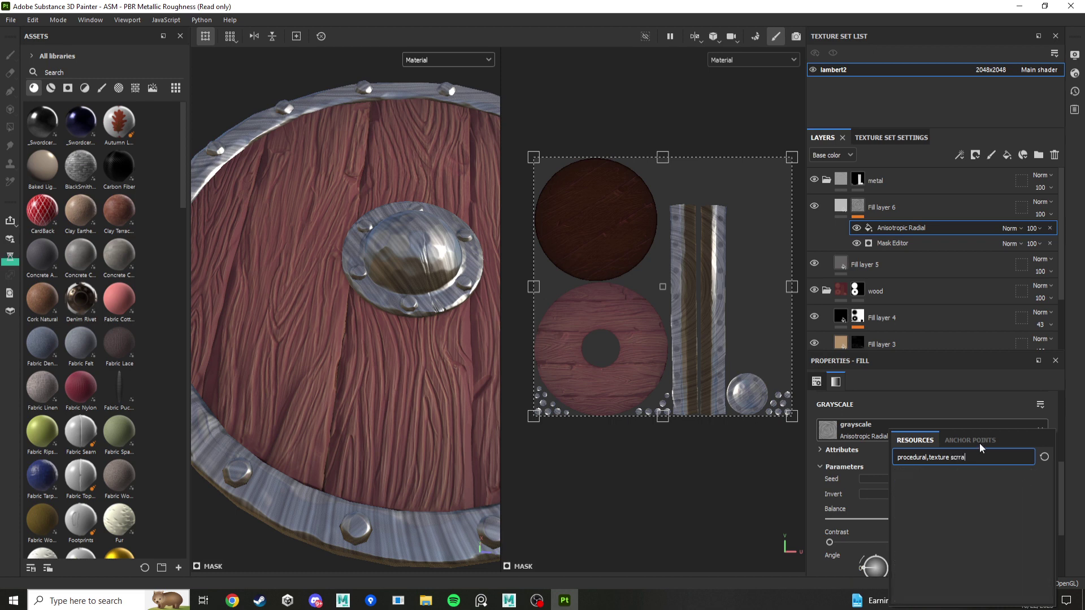
pyautogui.write('t')
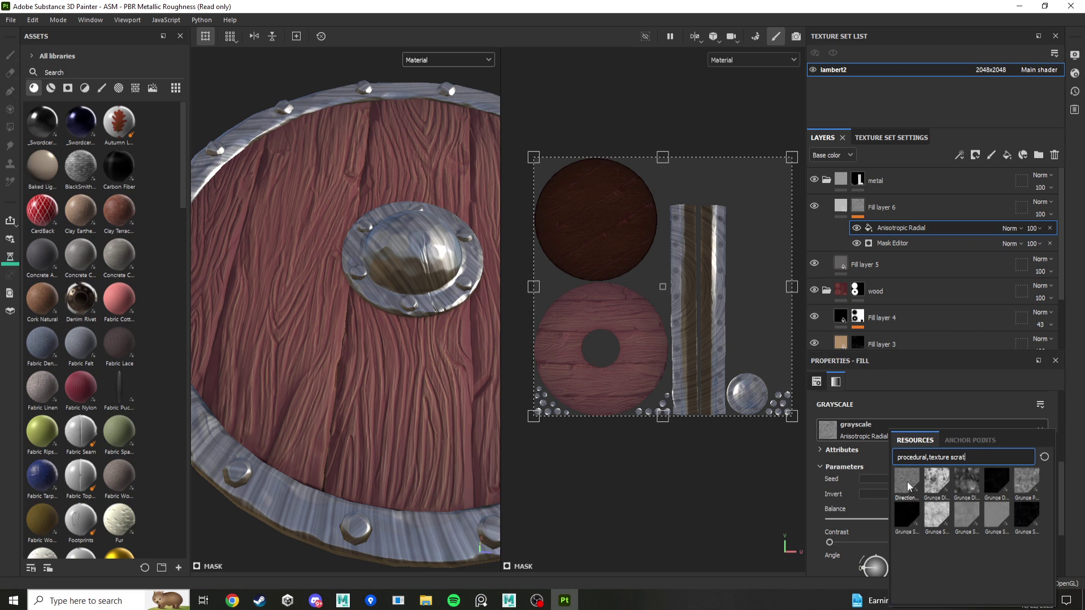
pyautogui.moveTo(1022, 486)
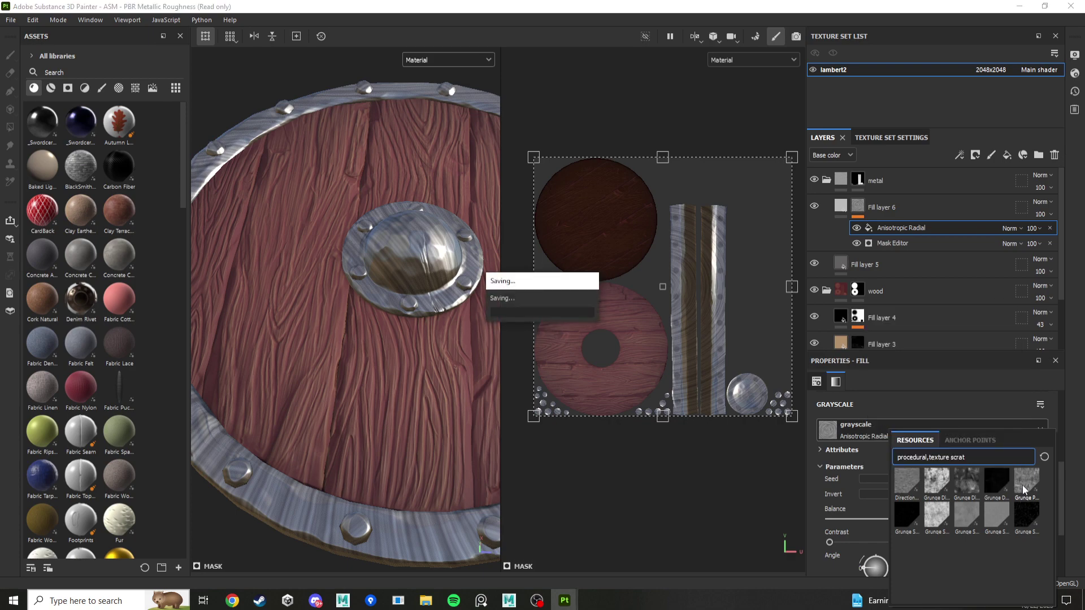
pyautogui.click(1027, 486)
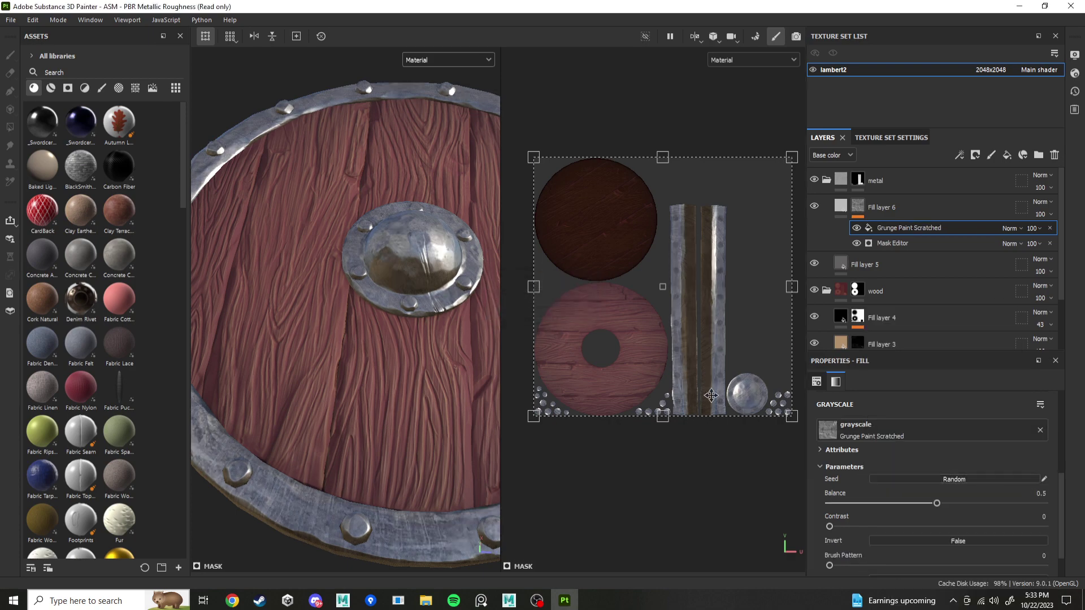
# Try Multiply blending on the Grunge Paint Scratched fill effect and inspect the hammered boss up close.
pyautogui.scroll(5, 349, 282)
pyautogui.moveTo(349, 283)
pyautogui.keyDown('alt'); pyautogui.mouseDown()
pyautogui.moveTo(400, 322)
pyautogui.moveTo(361, 255)
pyautogui.mouseUp(); pyautogui.keyUp('alt')
pyautogui.click(1019, 231)
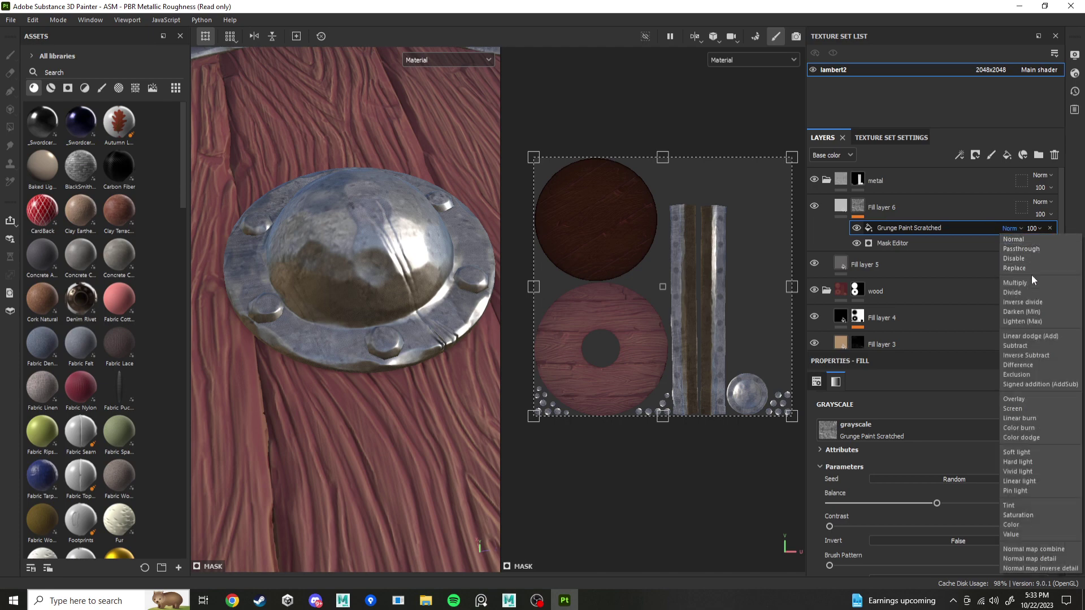
pyautogui.click(1016, 281)
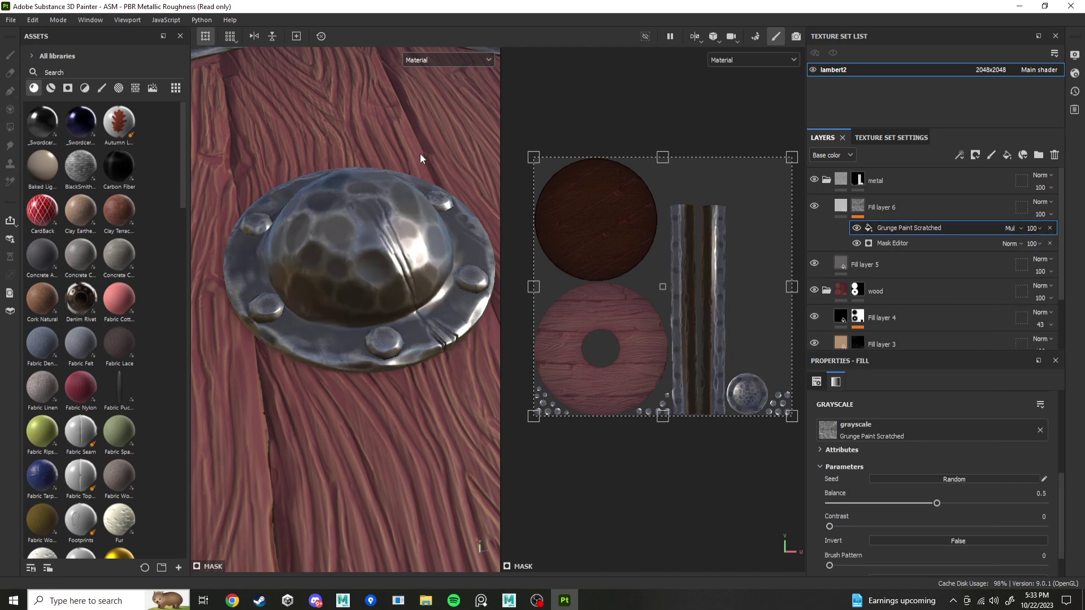
pyautogui.scroll(5, 354, 233)
pyautogui.scroll(-6, 388, 271)
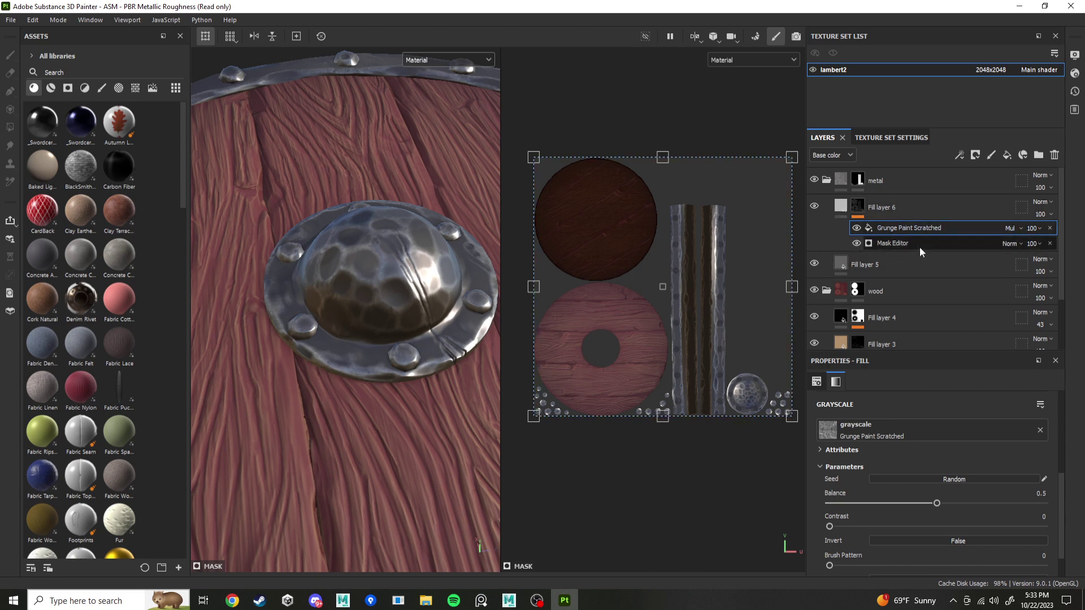
# Set the Grunge Paint Scratched effect to Subtract blending with Balance 0.33 and Contrast 0.07, and check the whole shield.
pyautogui.click(1019, 229)
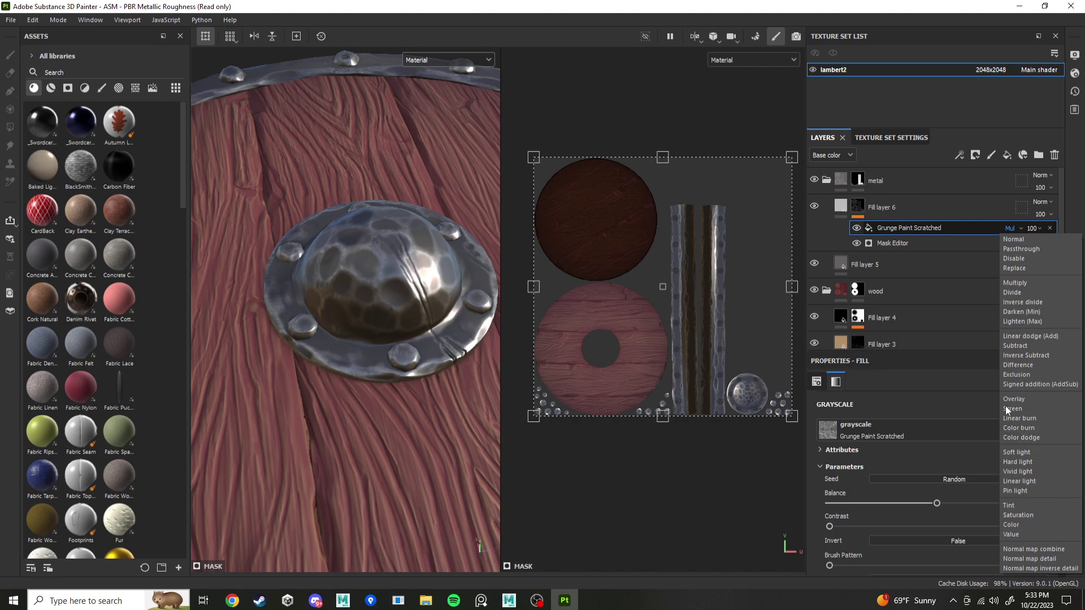
pyautogui.click(1021, 345)
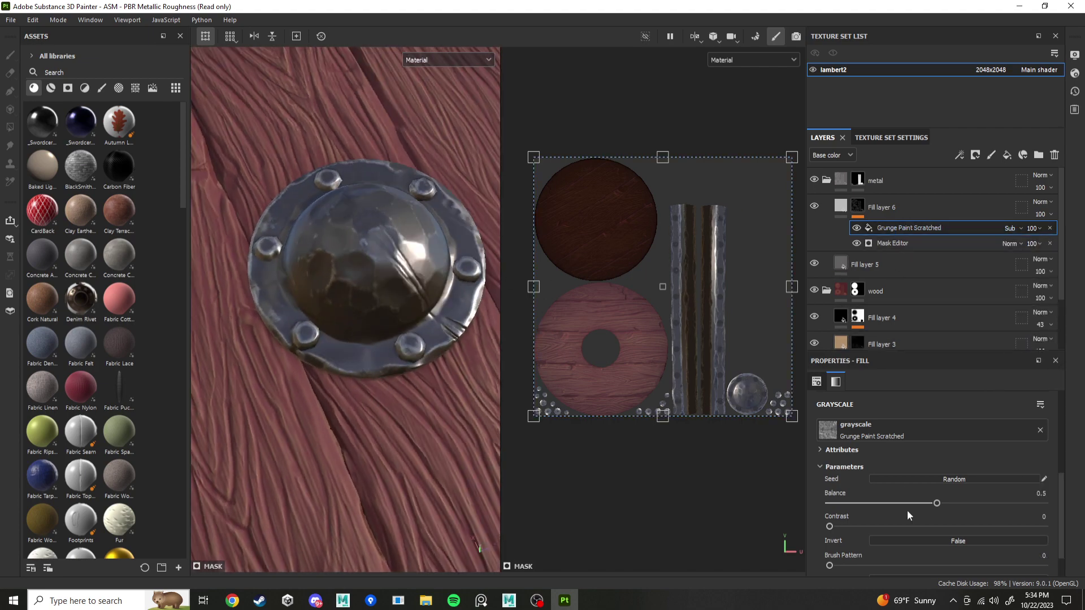
pyautogui.moveTo(937, 503); pyautogui.dragTo(900, 502)
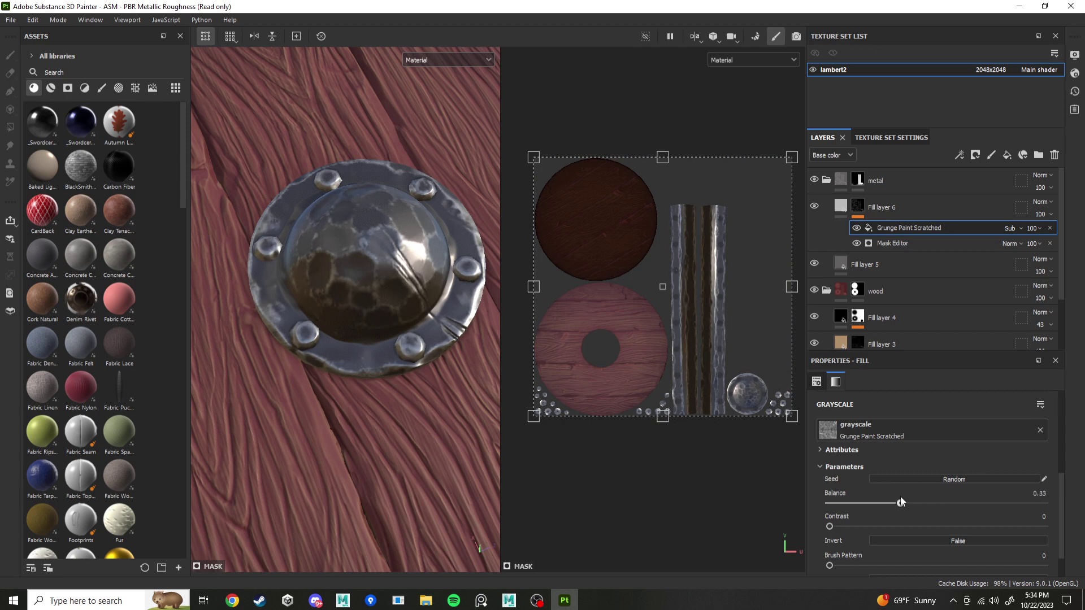
pyautogui.scroll(-2, 900, 497)
pyautogui.moveTo(832, 487)
pyautogui.mouseDown()
pyautogui.moveTo(1030, 478)
pyautogui.moveTo(828, 489)
pyautogui.mouseUp()
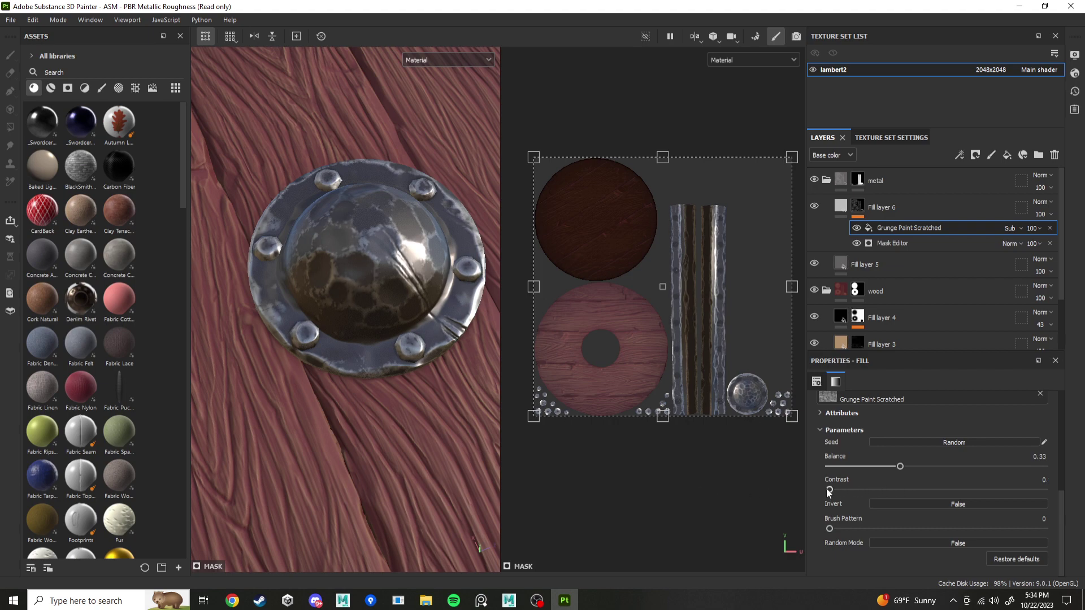
pyautogui.scroll(-5, 373, 331)
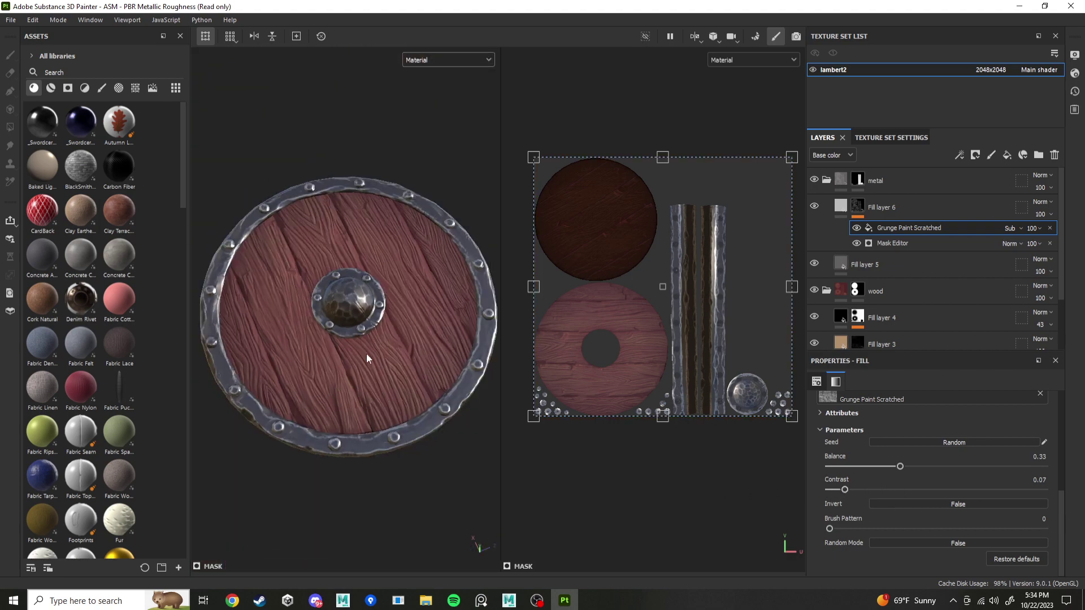
pyautogui.keyDown('alt'); pyautogui.moveTo(366, 354); pyautogui.dragTo(426, 409); pyautogui.keyUp('alt')
pyautogui.scroll(3, 352, 307)
pyautogui.scroll(-3, 352, 307)
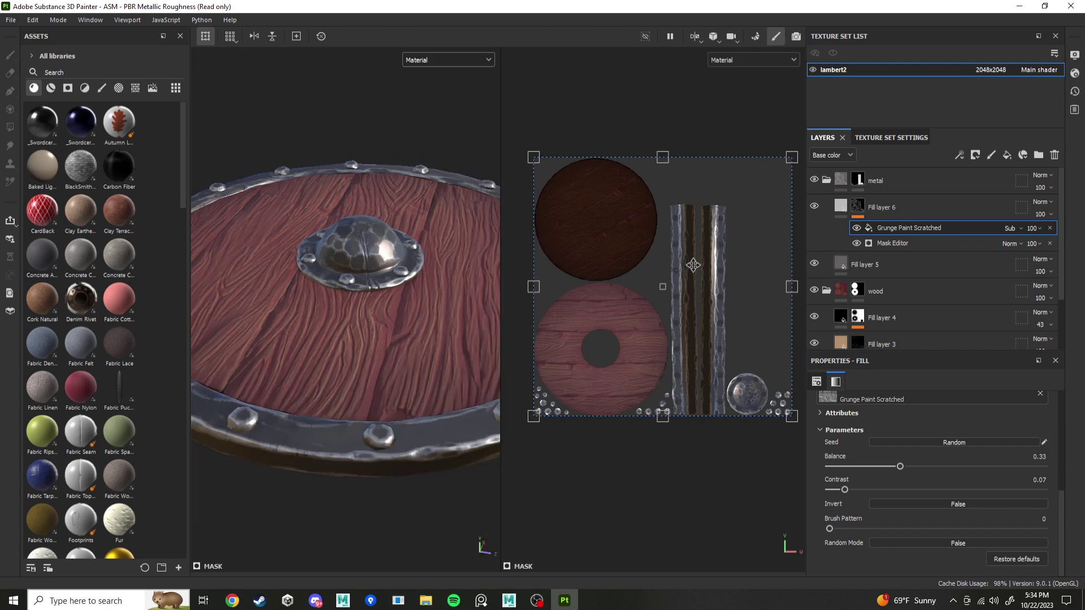
# Darken Fill layer 6's base color to the grey A1A1A1 while checking the metal on the shield.
pyautogui.click(842, 207)
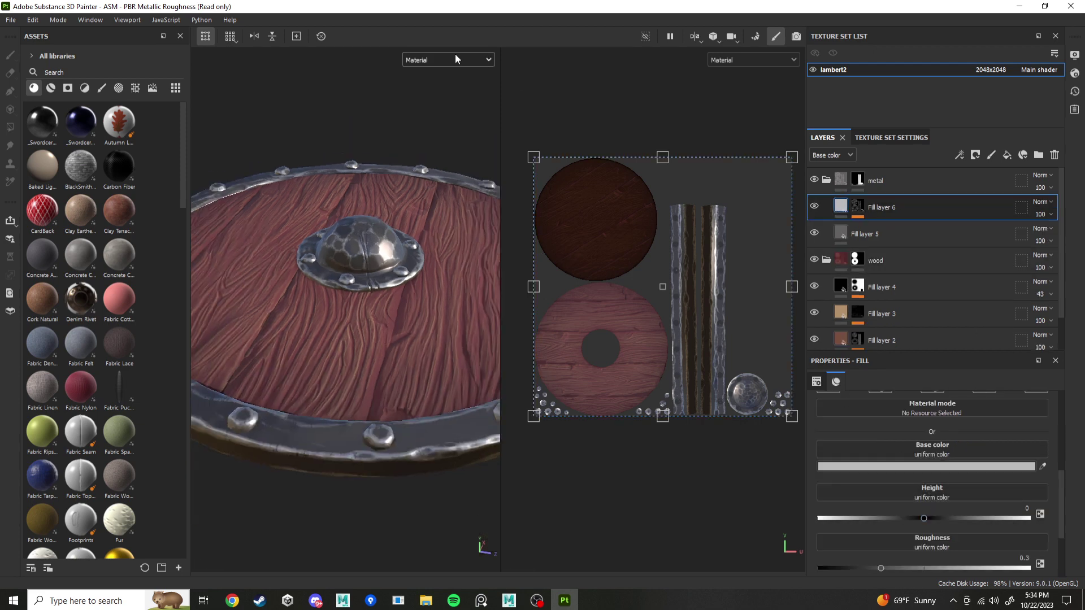
pyautogui.click(922, 467)
pyautogui.moveTo(923, 439); pyautogui.dragTo(892, 458)
pyautogui.keyDown('alt'); pyautogui.moveTo(413, 282); pyautogui.dragTo(438, 362); pyautogui.keyUp('alt')
pyautogui.click(904, 449)
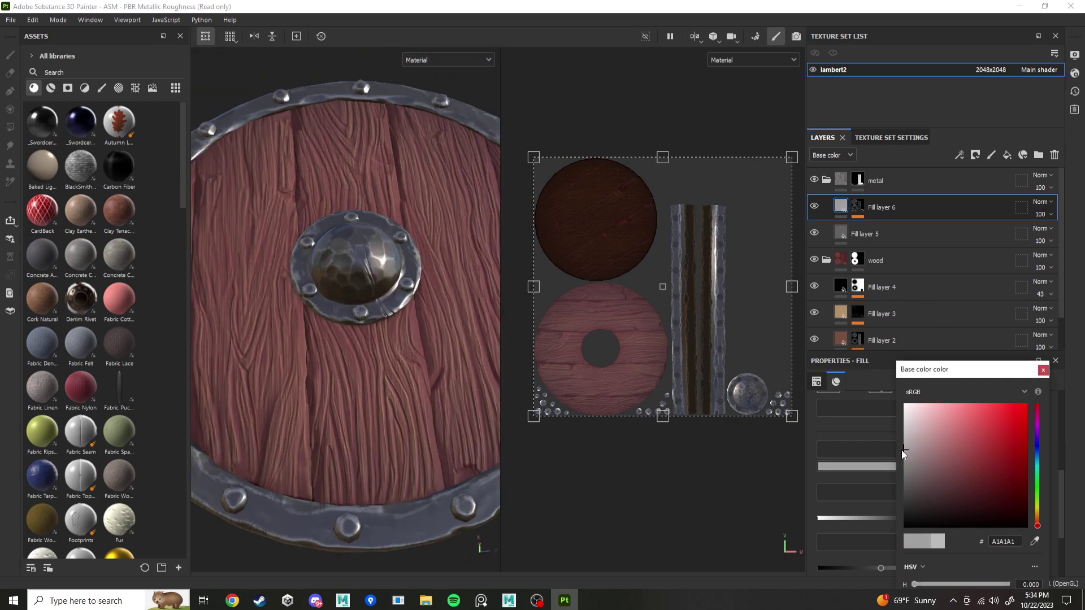
# Add a fill layer above the metal folder and set its base color to the light blue 6594C5.
pyautogui.click(863, 185)
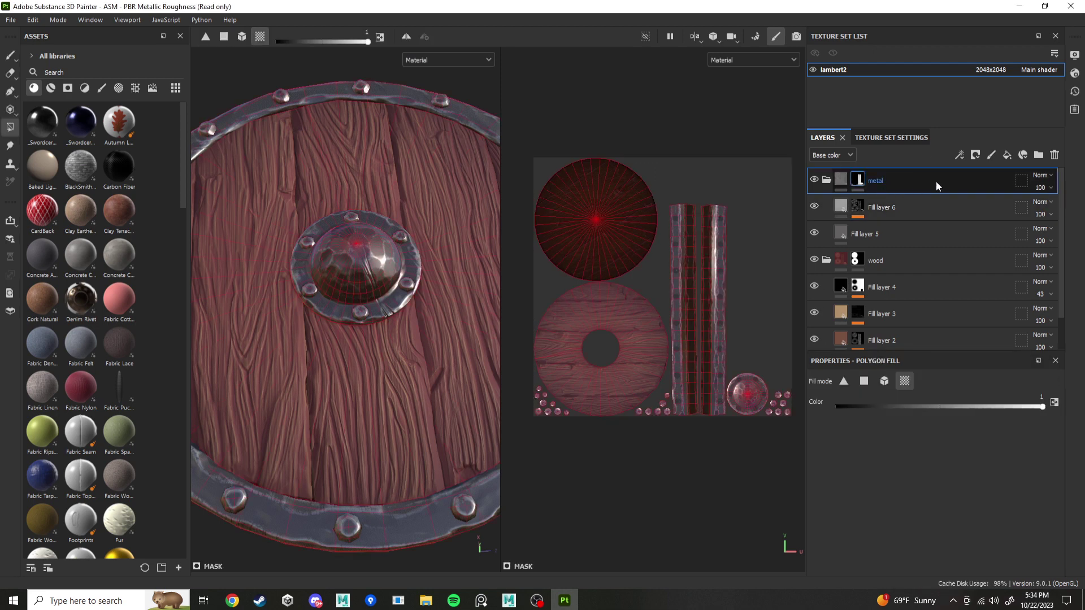
pyautogui.click(1007, 156)
pyautogui.click(948, 469)
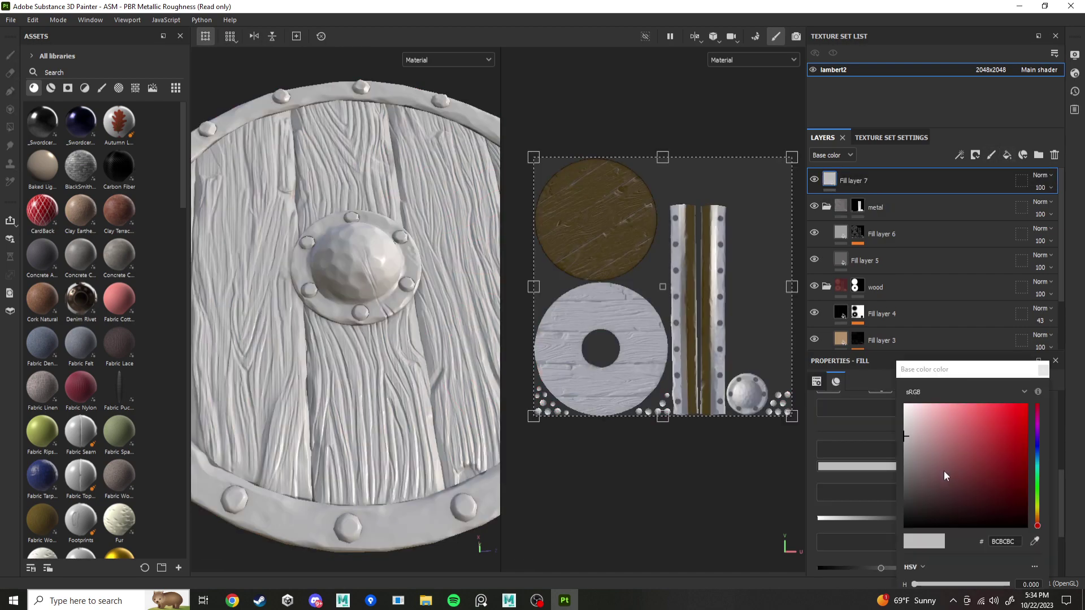
pyautogui.moveTo(1006, 449); pyautogui.dragTo(962, 431)
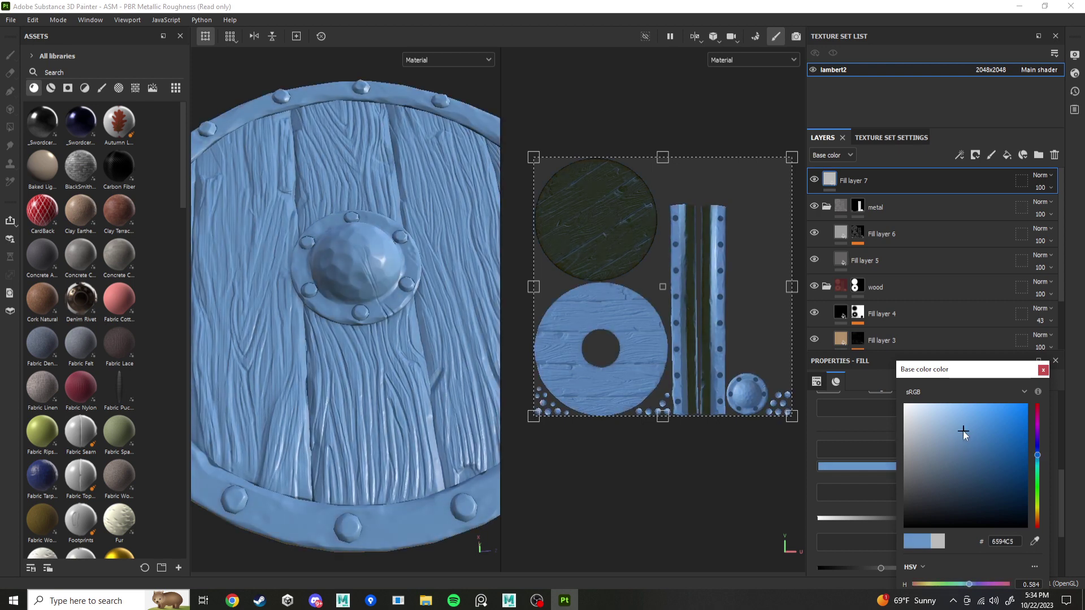
pyautogui.click(1043, 370)
# Add a black mask to Fill layer 7 and choose the Artistic Hair brush for painting on it.
pyautogui.rightClick(839, 172)
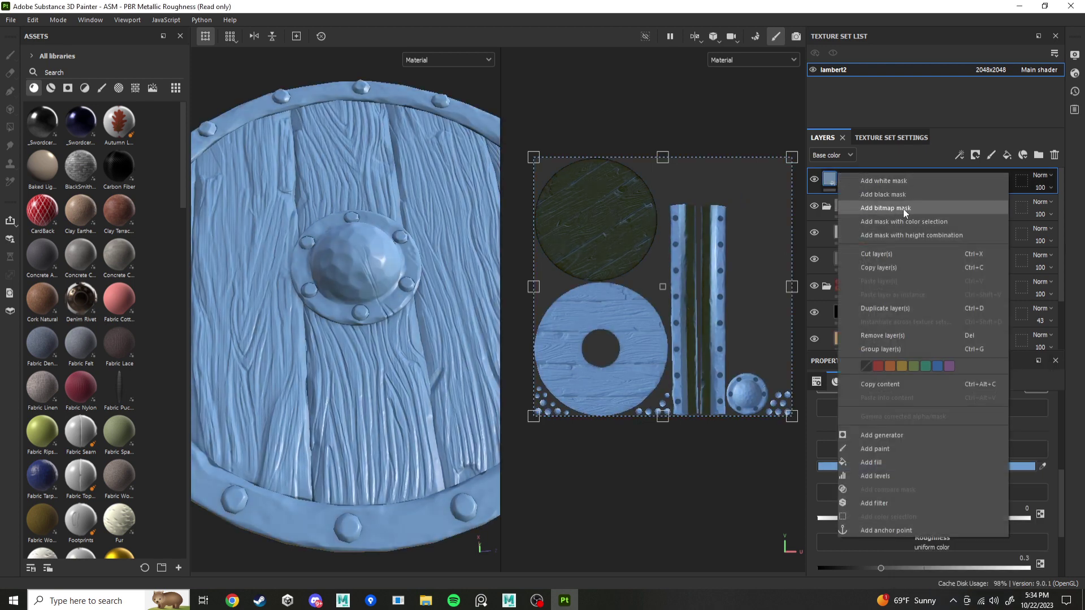
pyautogui.click(910, 209)
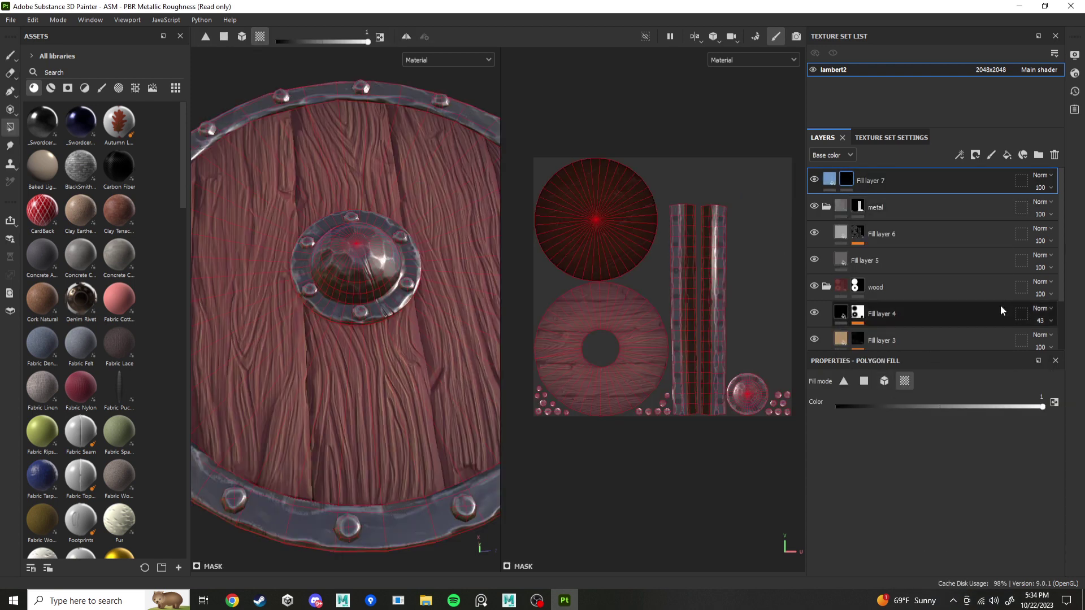
pyautogui.click(9, 54)
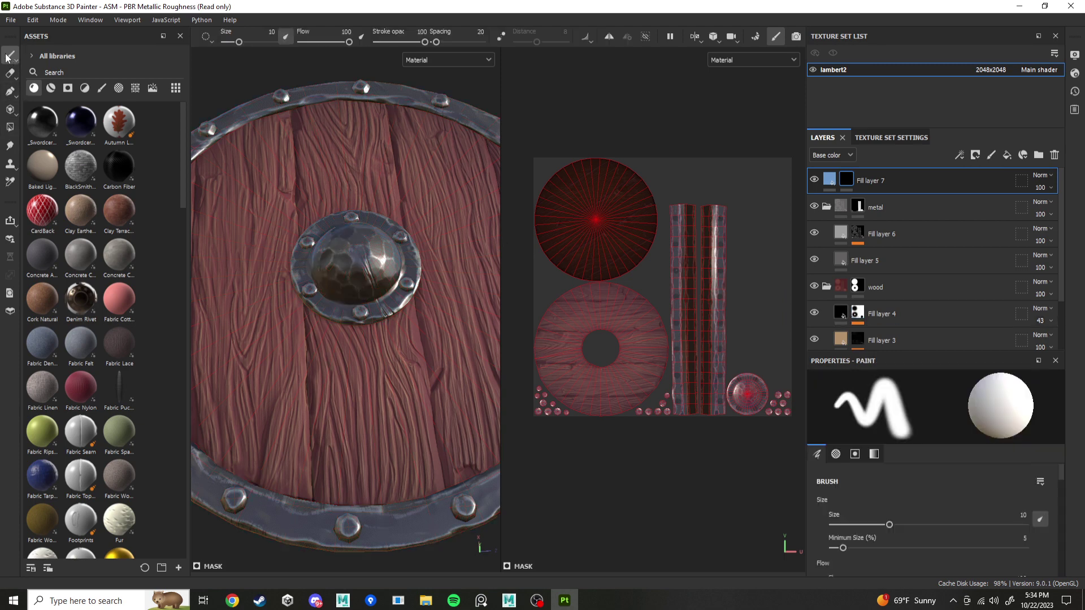
pyautogui.click(101, 87)
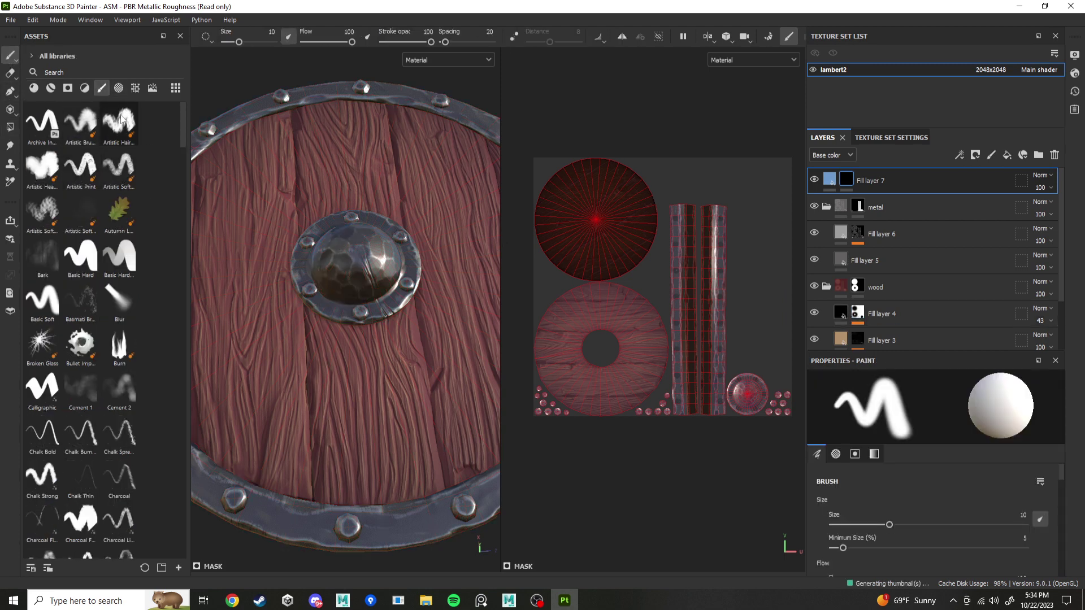
pyautogui.click(119, 121)
# Paint rune-like strokes and dots in Fill layer 7's mask on the wood planks around the boss.
pyautogui.keyDown('alt'); pyautogui.moveTo(438, 191); pyautogui.dragTo(452, 235); pyautogui.keyUp('alt')
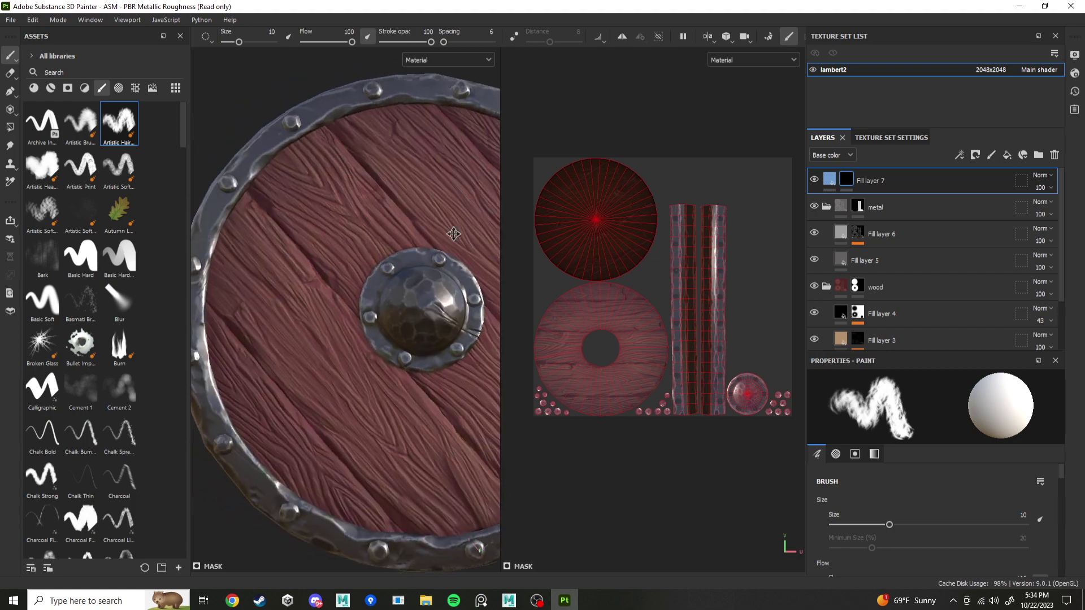
pyautogui.keyDown('alt'); pyautogui.moveTo(452, 235); pyautogui.dragTo(372, 260, button='middle'); pyautogui.keyUp('alt')
pyautogui.moveTo(464, 216)
pyautogui.mouseDown()
pyautogui.moveTo(411, 277)
pyautogui.moveTo(419, 307)
pyautogui.moveTo(373, 254)
pyautogui.moveTo(417, 273)
pyautogui.mouseUp()
pyautogui.click(403, 241)
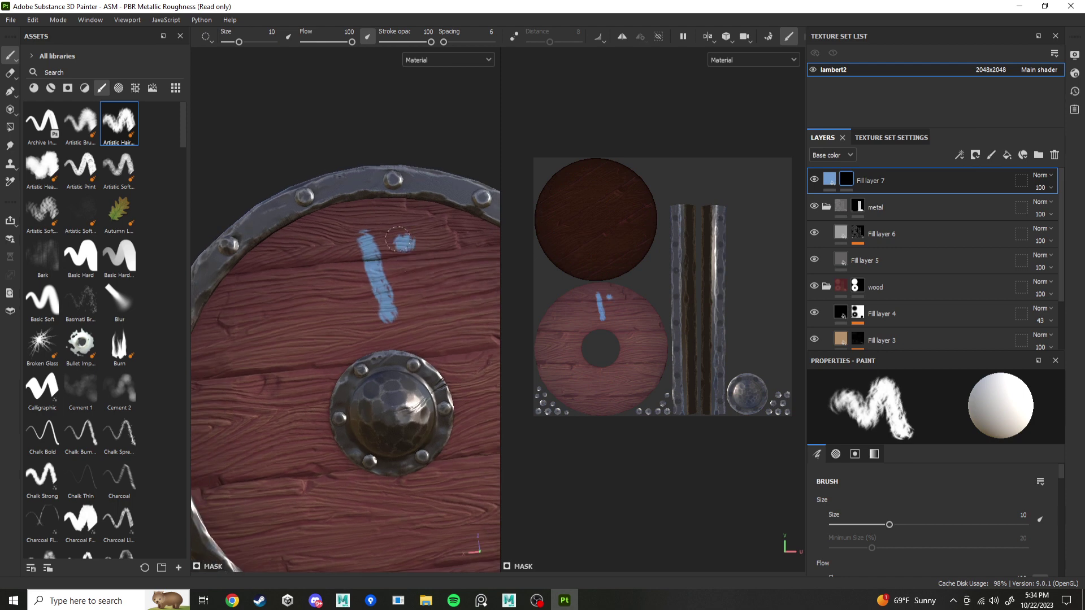
pyautogui.click(413, 282)
pyautogui.moveTo(440, 277)
pyautogui.keyDown('alt'); pyautogui.mouseDown()
pyautogui.moveTo(387, 291)
pyautogui.moveTo(372, 266)
pyautogui.moveTo(374, 291)
pyautogui.moveTo(435, 320)
pyautogui.moveTo(471, 291)
pyautogui.moveTo(418, 276)
pyautogui.moveTo(337, 283)
pyautogui.moveTo(376, 314)
pyautogui.moveTo(362, 305)
pyautogui.mouseUp(); pyautogui.keyUp('alt')
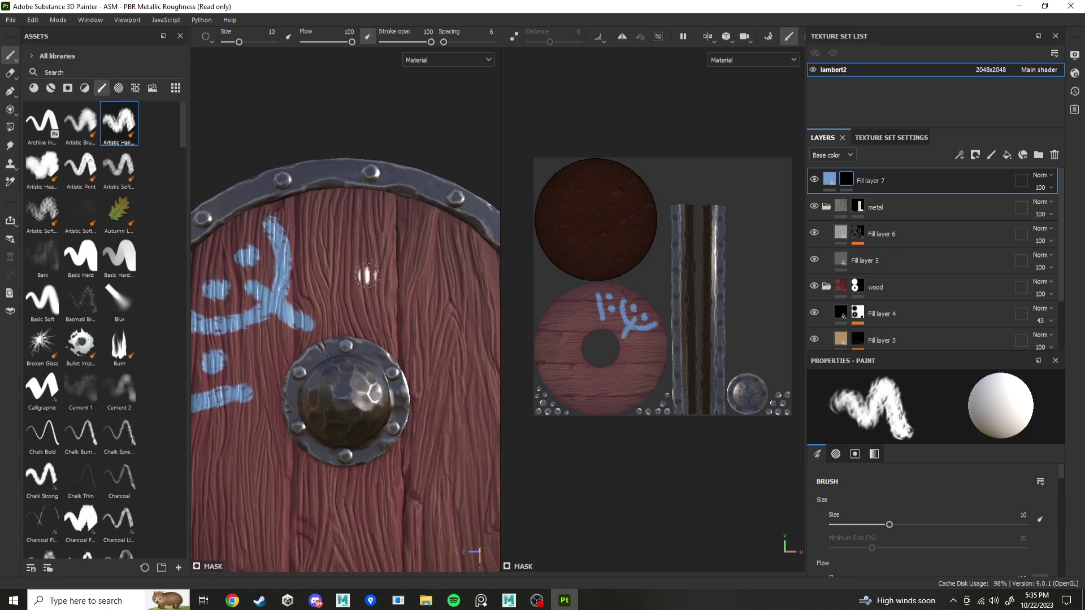
# Paint a cross on the planks beside the other rune marks and inspect the painted strokes up close.
pyautogui.moveTo(364, 227); pyautogui.dragTo(366, 318)
pyautogui.moveTo(402, 277); pyautogui.dragTo(319, 280)
pyautogui.keyDown('alt'); pyautogui.moveTo(391, 306); pyautogui.dragTo(323, 309); pyautogui.keyUp('alt')
pyautogui.keyDown('alt'); pyautogui.moveTo(322, 309); pyautogui.dragTo(354, 305, button='right'); pyautogui.keyUp('alt')
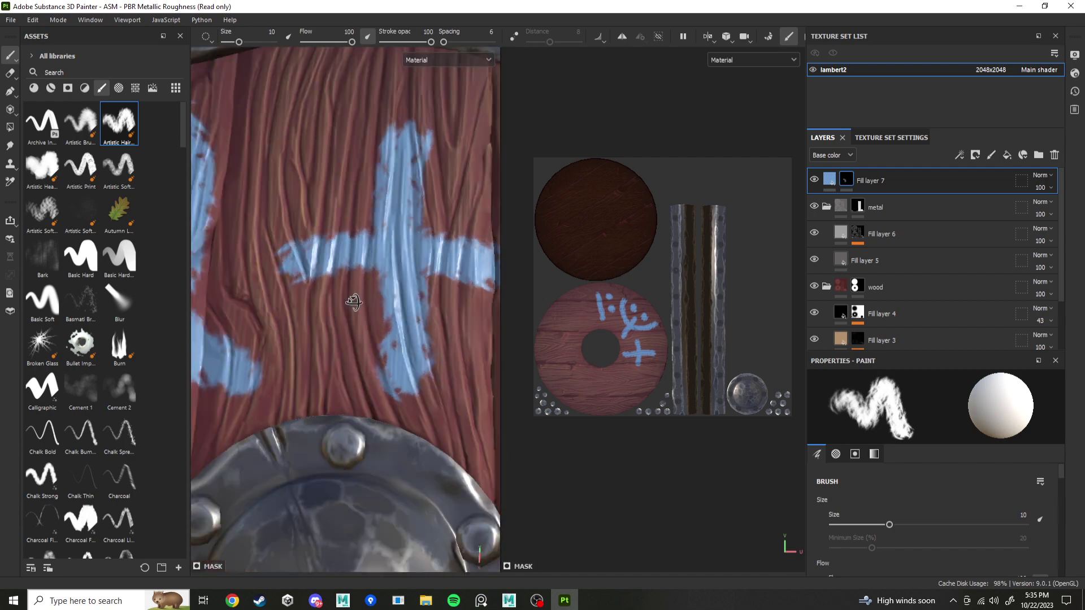
pyautogui.moveTo(353, 305)
pyautogui.keyDown('alt'); pyautogui.mouseDown()
pyautogui.moveTo(294, 255)
pyautogui.moveTo(283, 266)
pyautogui.mouseUp(); pyautogui.keyUp('alt')
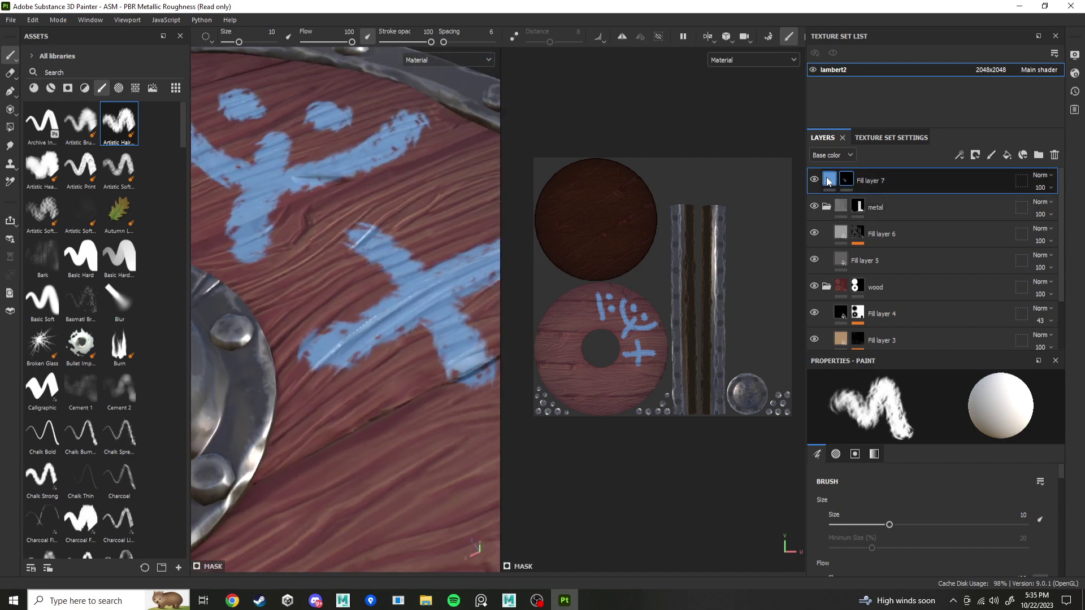
# Add a generator to Fill layer 7's mask and assign the Curvature generator to it.
pyautogui.rightClick(847, 181)
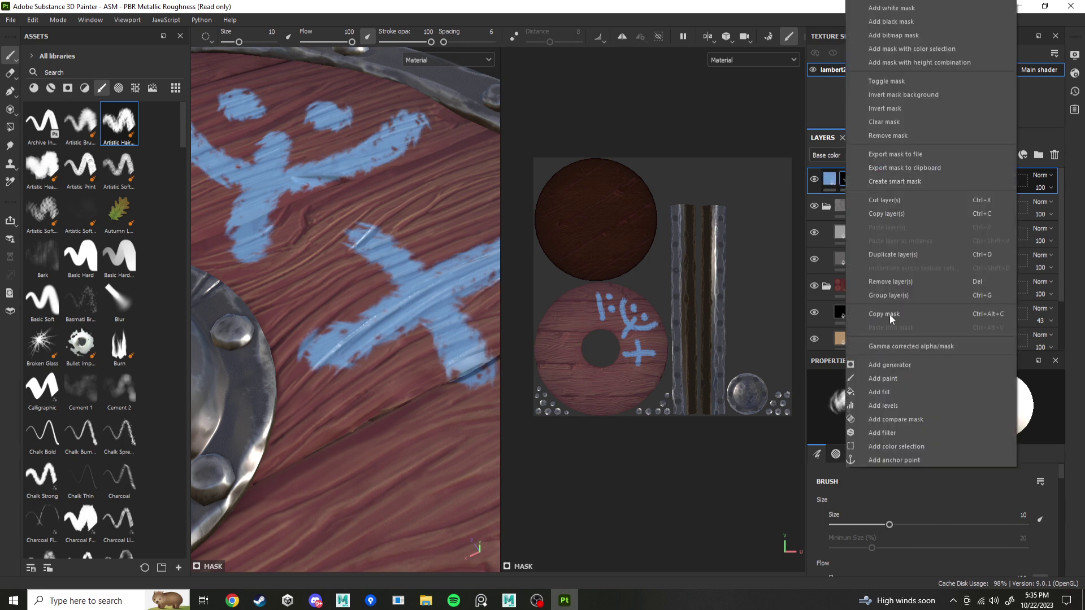
pyautogui.click(893, 373)
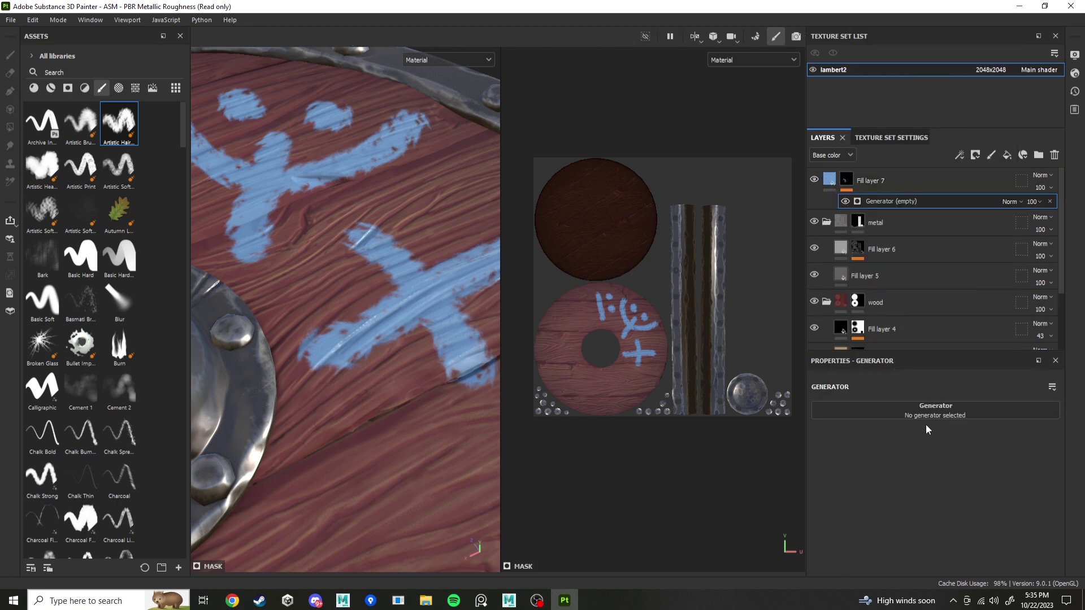
pyautogui.click(922, 416)
pyautogui.click(1057, 454)
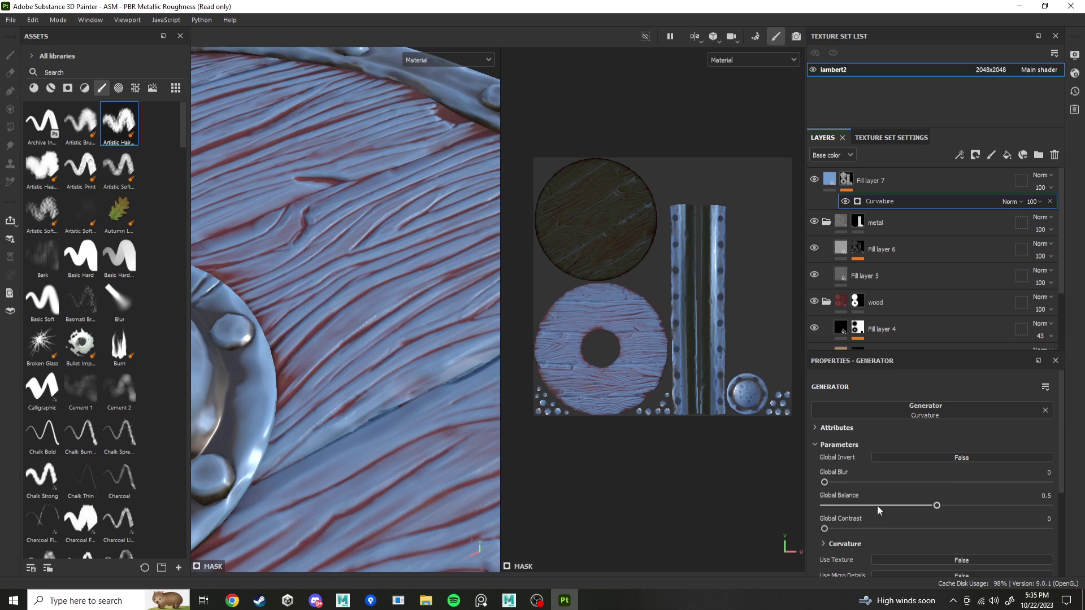
# Set the Curvature generator's Global Balance to 0.62 and Global Contrast to 0.54, with its blending mode on Multiply.
pyautogui.moveTo(932, 508); pyautogui.dragTo(906, 511)
pyautogui.moveTo(824, 530); pyautogui.dragTo(964, 505)
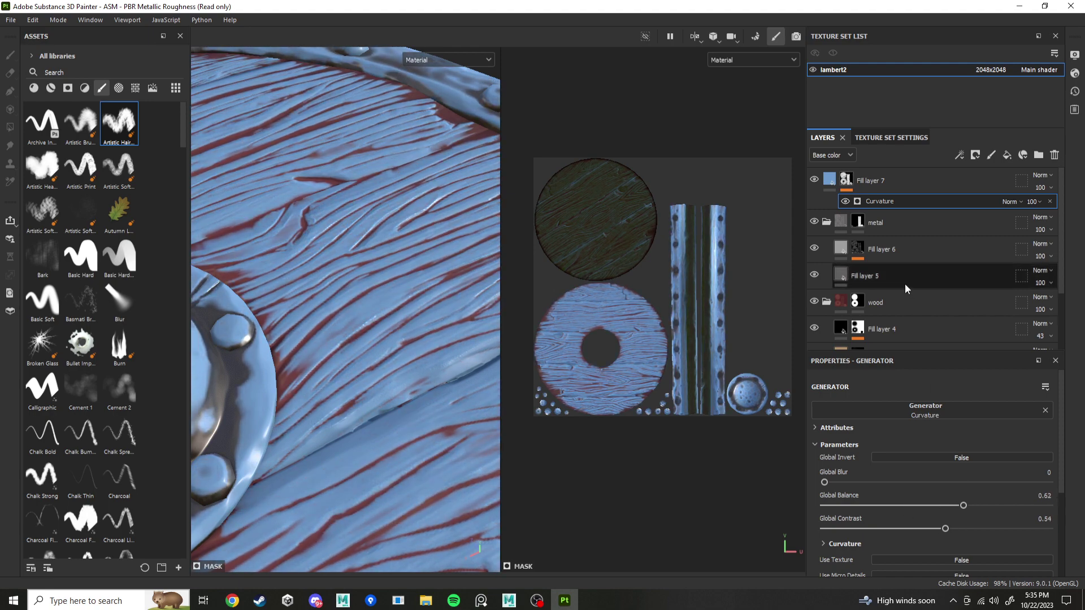
pyautogui.click(1011, 202)
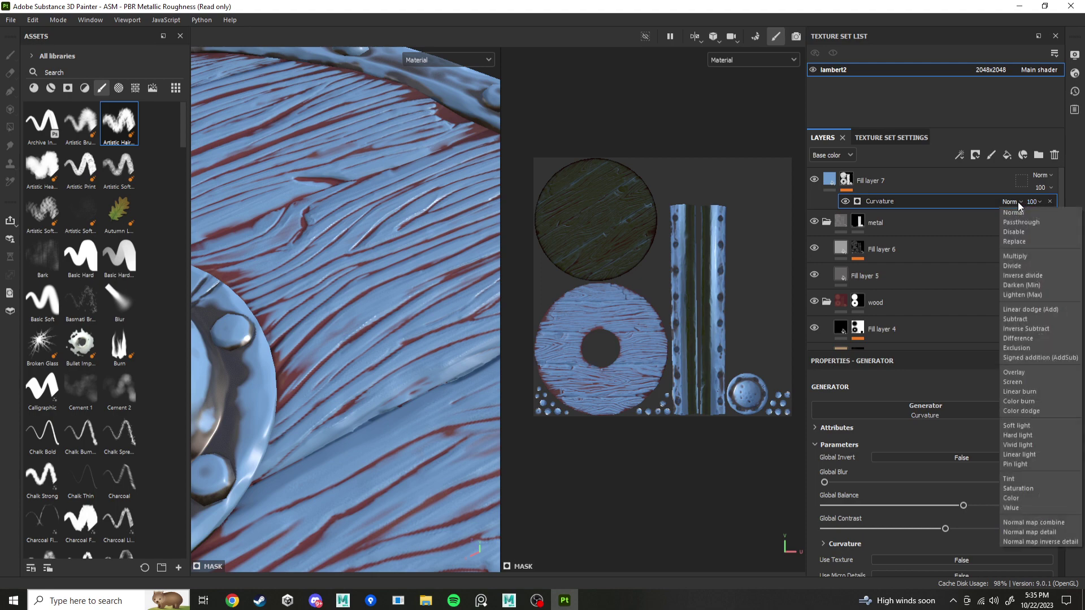
pyautogui.click(1016, 257)
# Examine the worn blue rune markings on the shield's planks from a distance and from several angles.
pyautogui.scroll(-5, 365, 408)
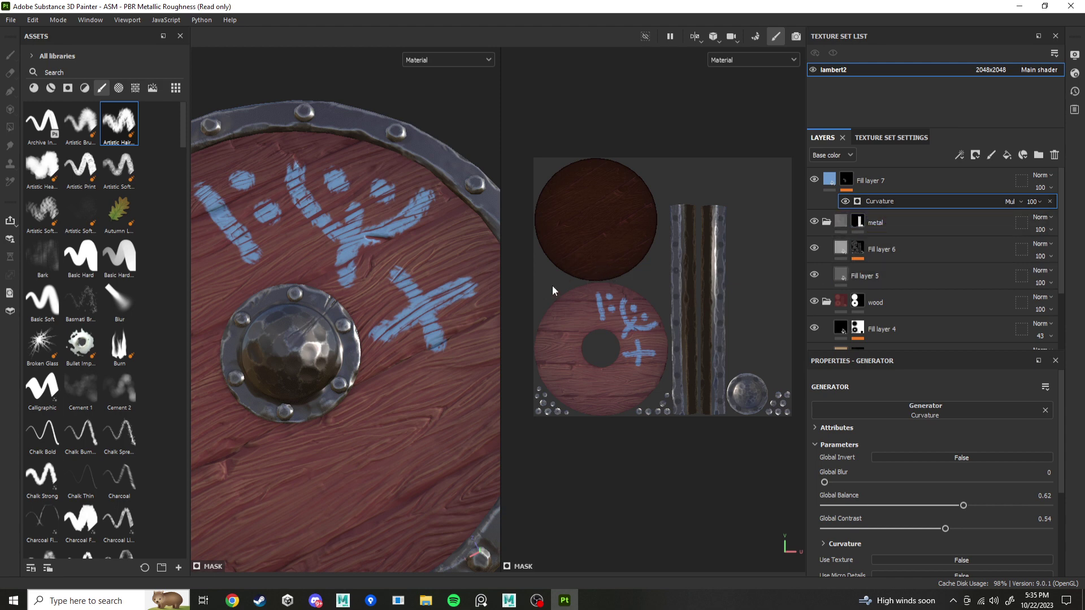
pyautogui.scroll(-3, 382, 276)
pyautogui.scroll(-2, 425, 443)
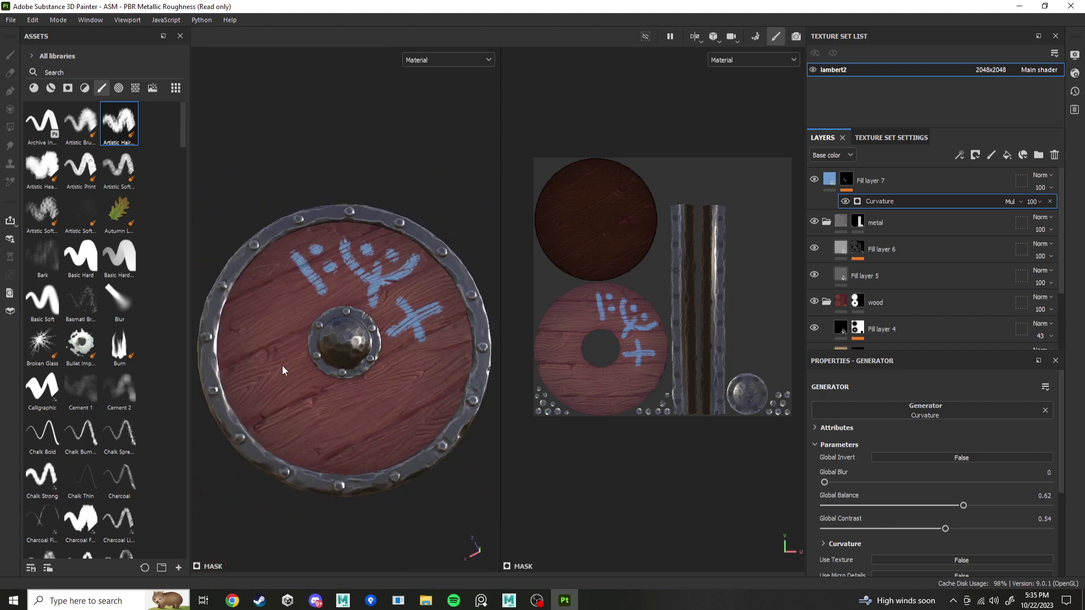
pyautogui.keyDown('alt'); pyautogui.moveTo(423, 408); pyautogui.dragTo(410, 384); pyautogui.keyUp('alt')
pyautogui.keyDown('alt'); pyautogui.moveTo(312, 419); pyautogui.dragTo(322, 458); pyautogui.keyUp('alt')
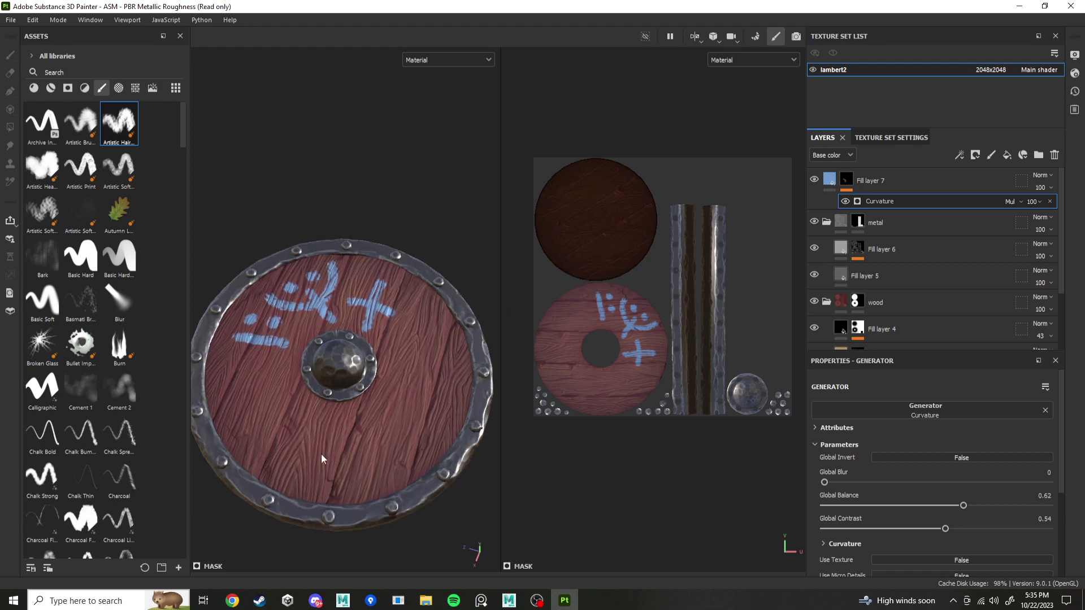
pyautogui.keyDown('alt'); pyautogui.moveTo(322, 457); pyautogui.dragTo(390, 397, button='middle'); pyautogui.keyUp('alt')
pyautogui.scroll(3, 332, 419)
pyautogui.keyDown('alt'); pyautogui.moveTo(332, 418); pyautogui.dragTo(465, 399); pyautogui.keyUp('alt')
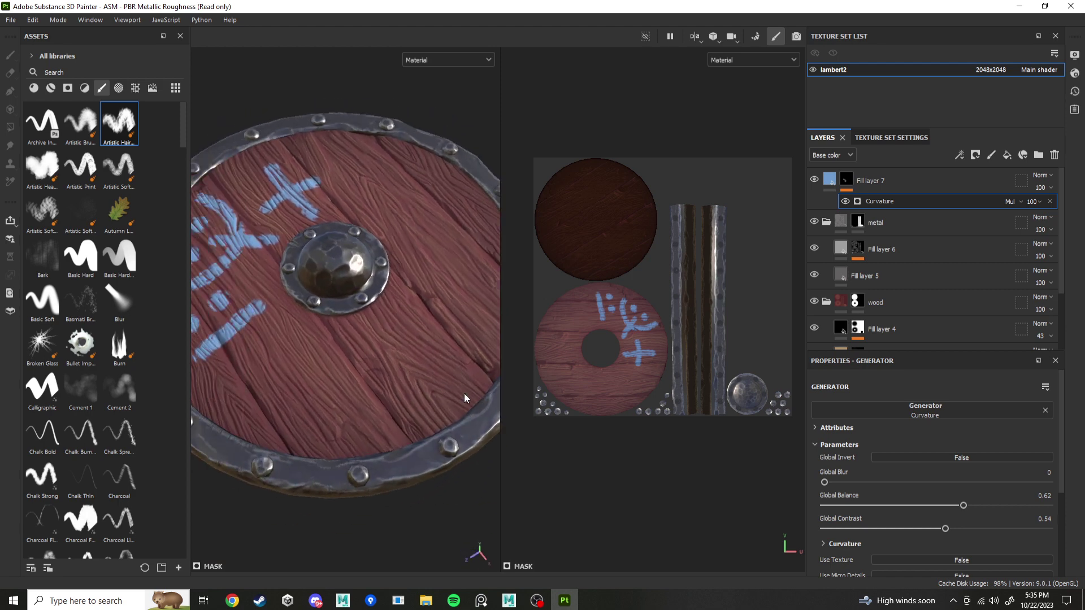